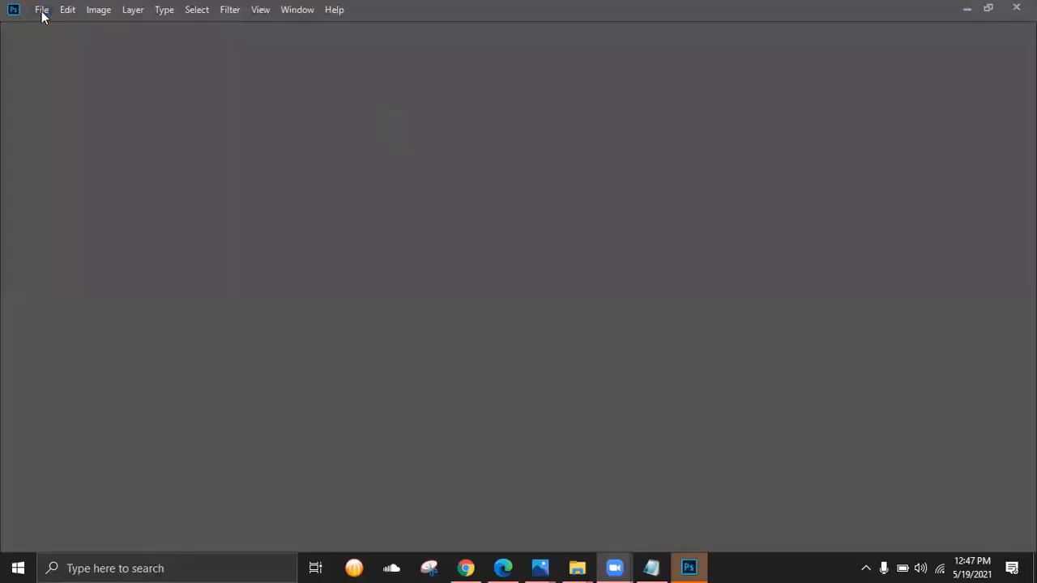
# - Create a new 3.5 × 2 in, 300 ppi CMYK document from the recent card preset
pyautogui.click(41, 11)
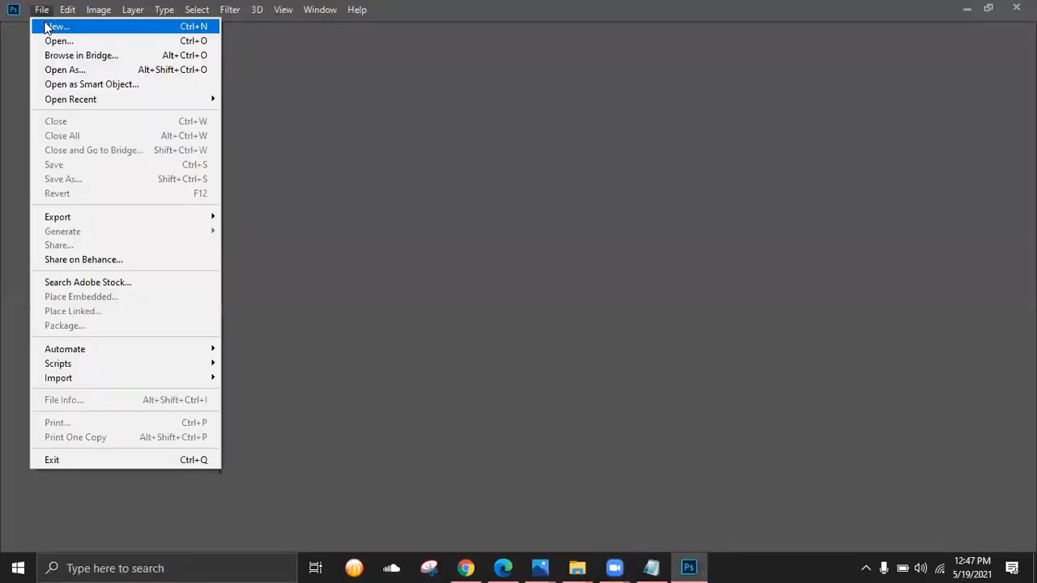
pyautogui.click(66, 31)
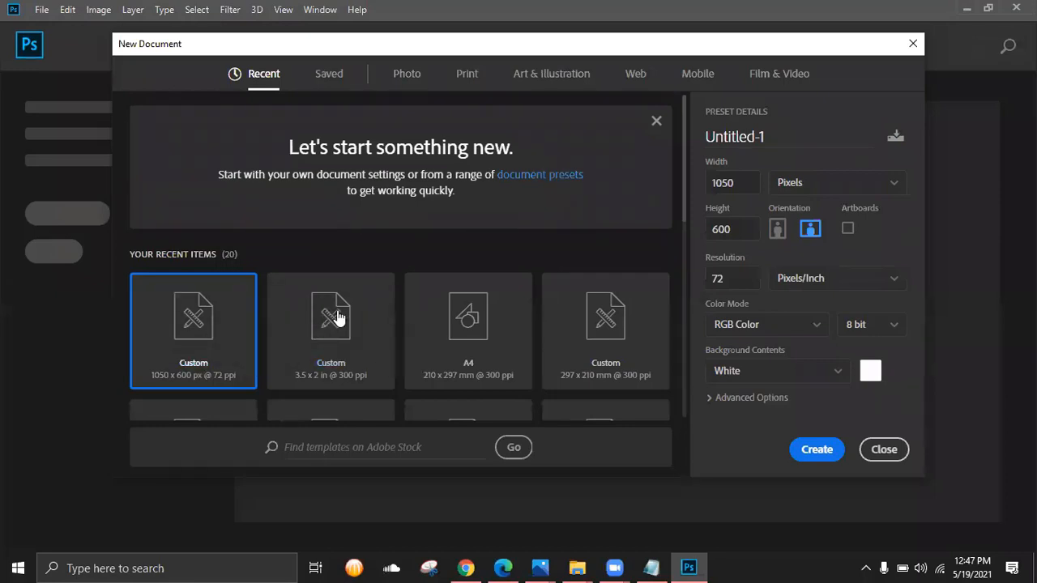
pyautogui.click(357, 329)
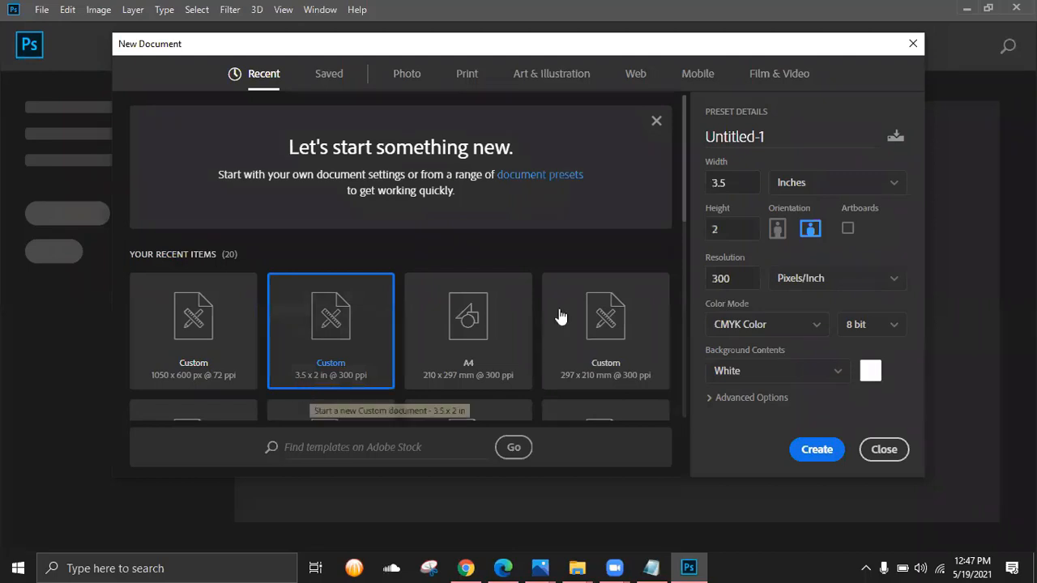
pyautogui.click(711, 183)
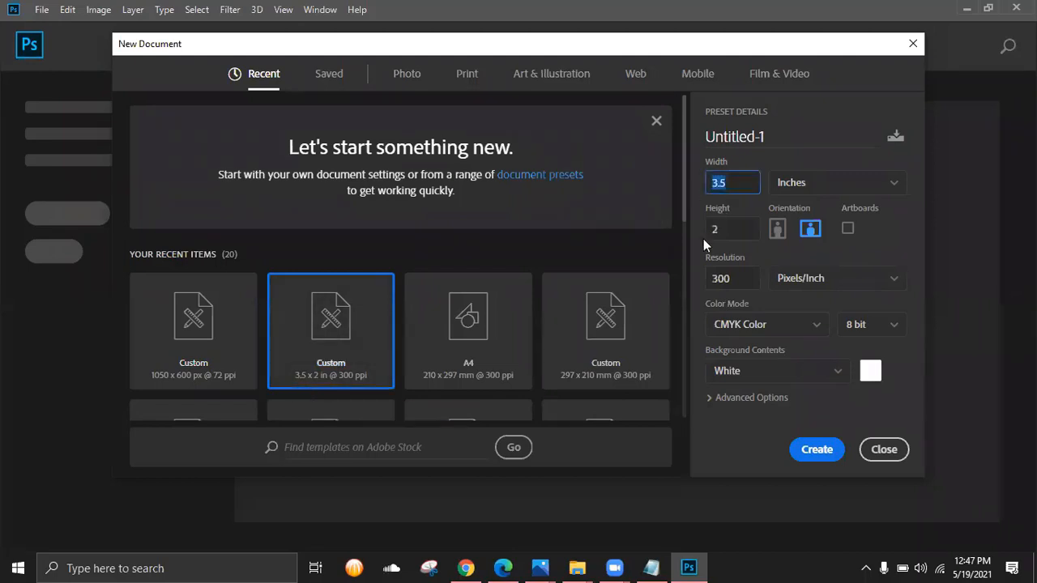
pyautogui.press('Tab')
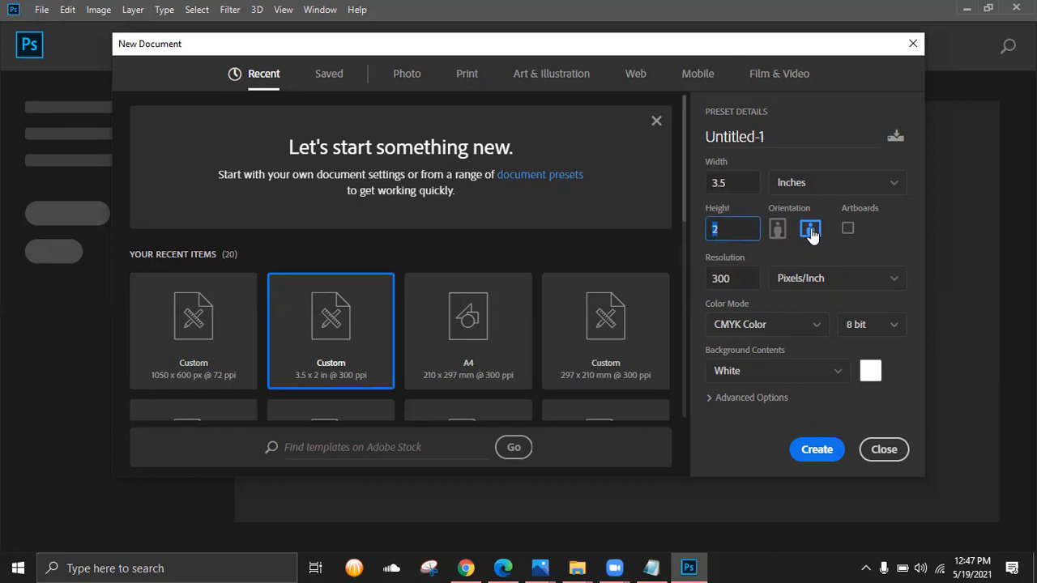
pyautogui.click(742, 190)
pyautogui.doubleClick(740, 189)
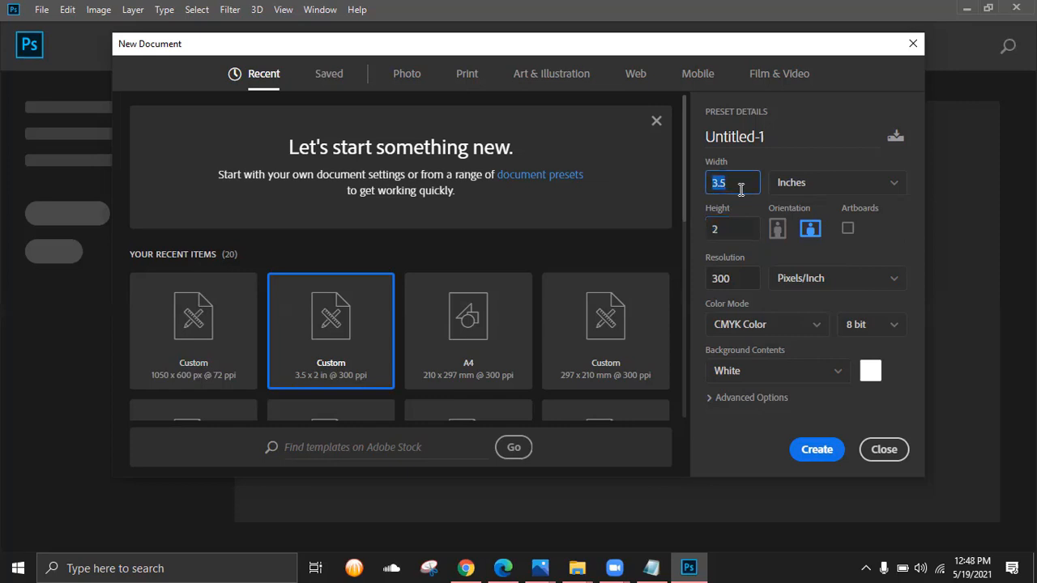
pyautogui.doubleClick(732, 232)
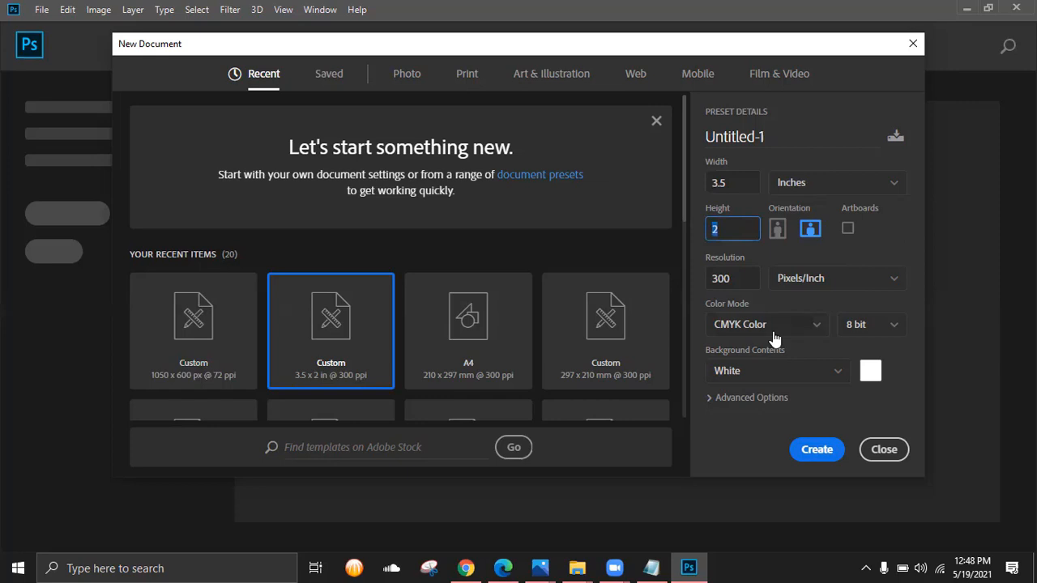
pyautogui.click(828, 451)
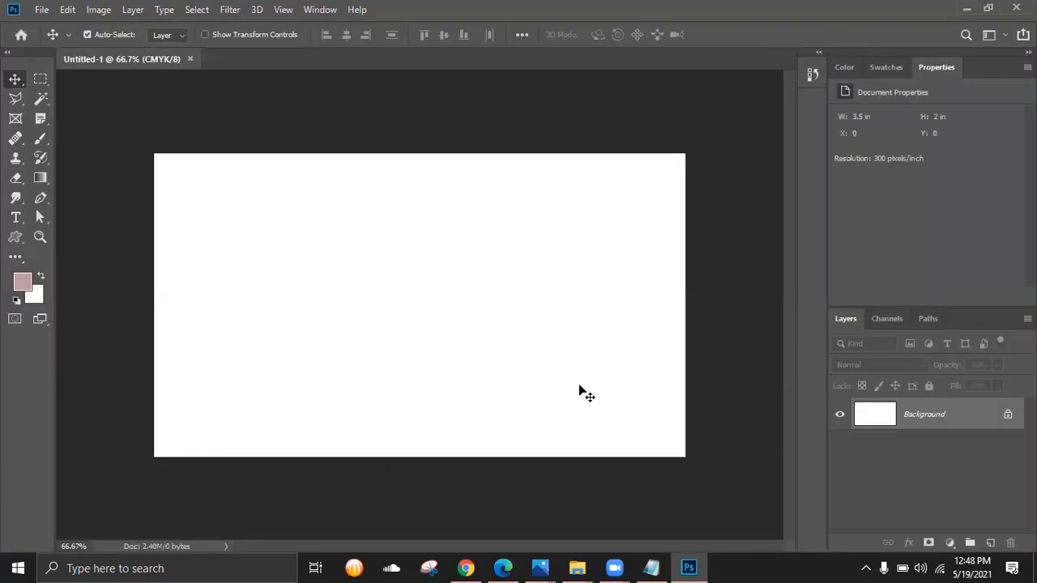
pyautogui.hotkey('ctrl', '-')
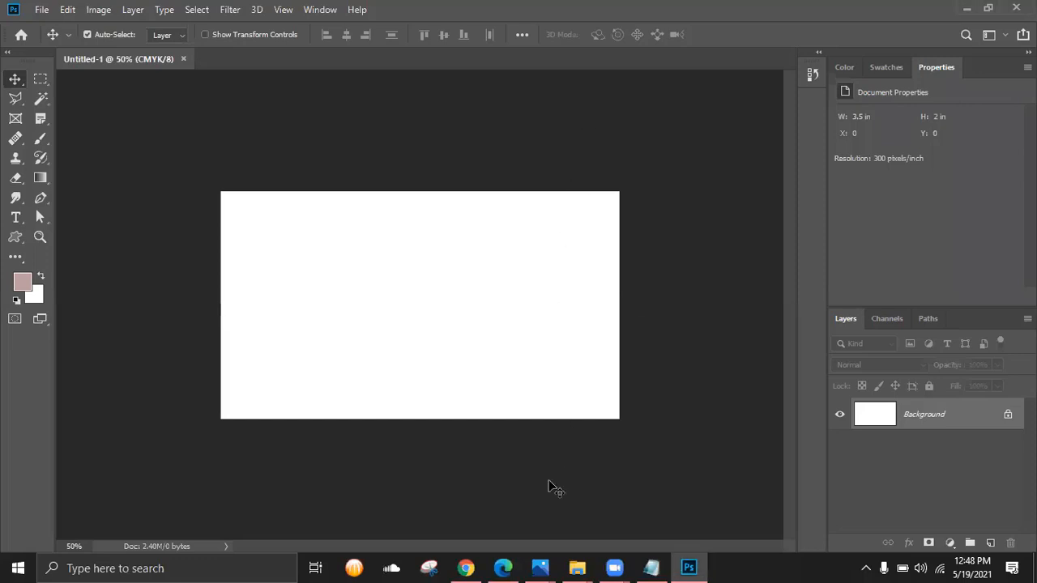
pyautogui.click(542, 567)
pyautogui.click(638, 526)
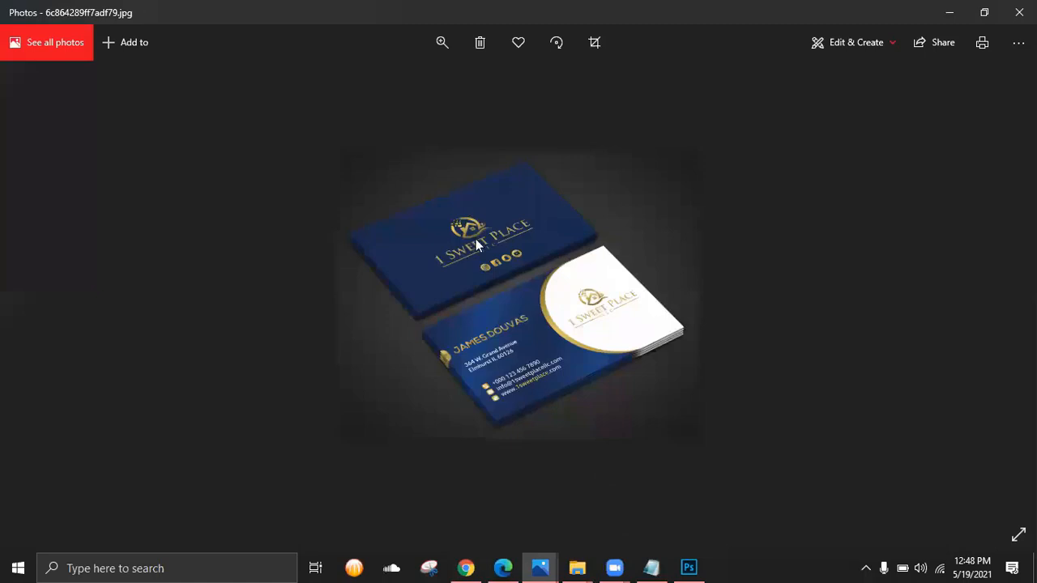
pyautogui.scroll(3, 476, 243)
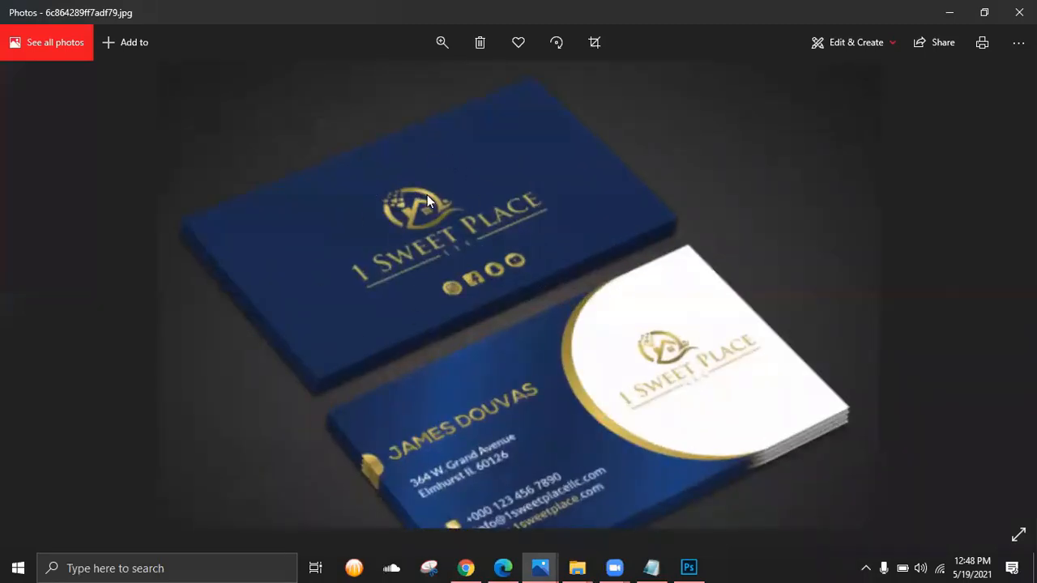
pyautogui.moveTo(388, 301); pyautogui.dragTo(387, 243)
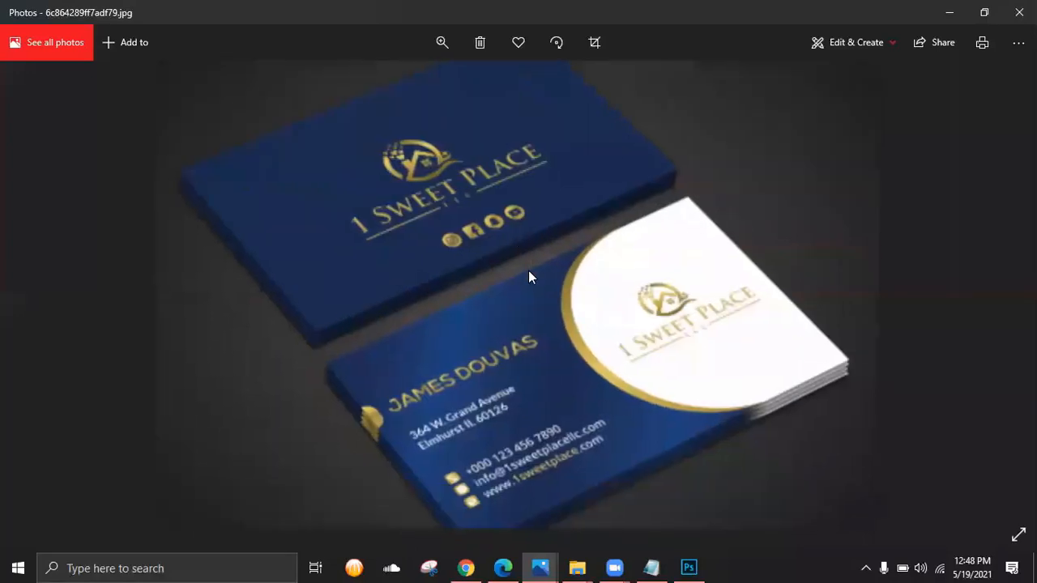
pyautogui.moveTo(498, 237); pyautogui.dragTo(495, 211)
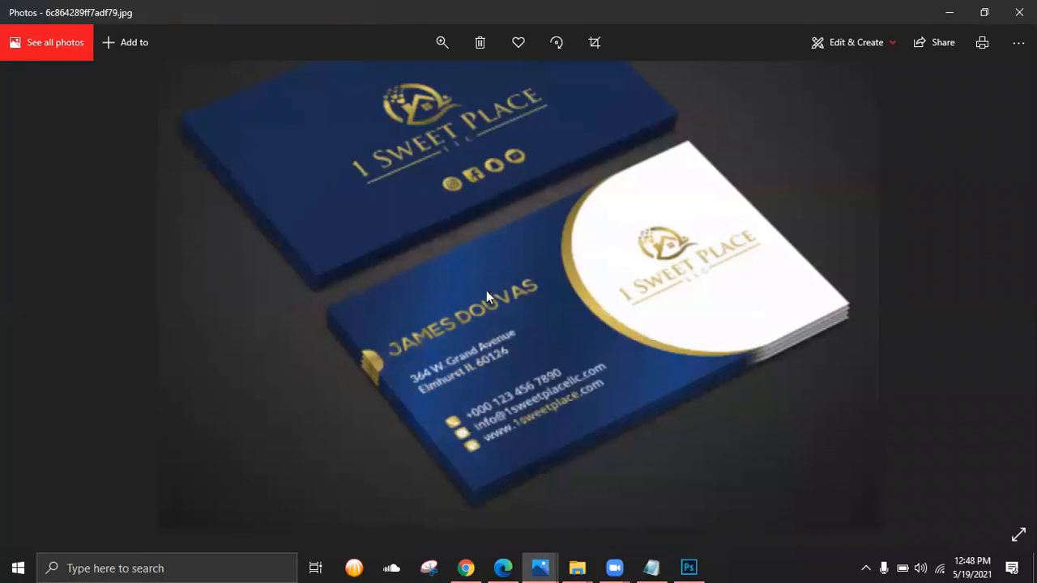
pyautogui.scroll(2, 477, 354)
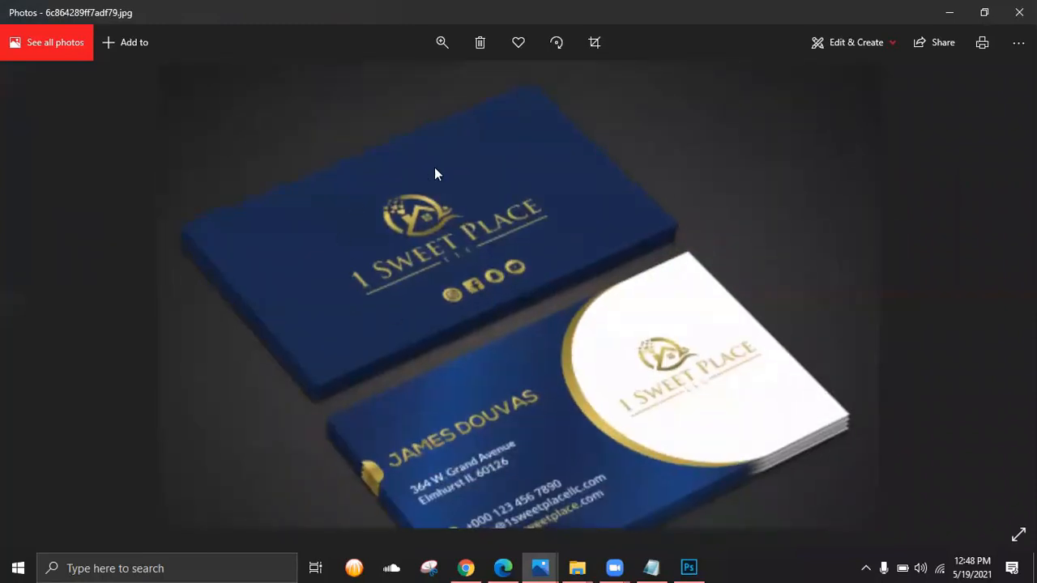
pyautogui.click(947, 16)
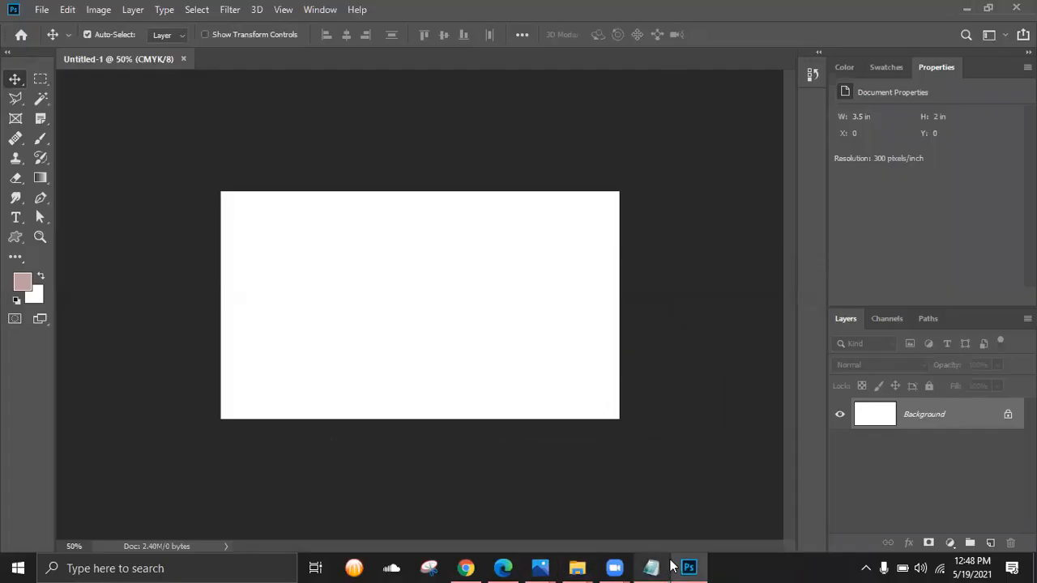
pyautogui.click(536, 567)
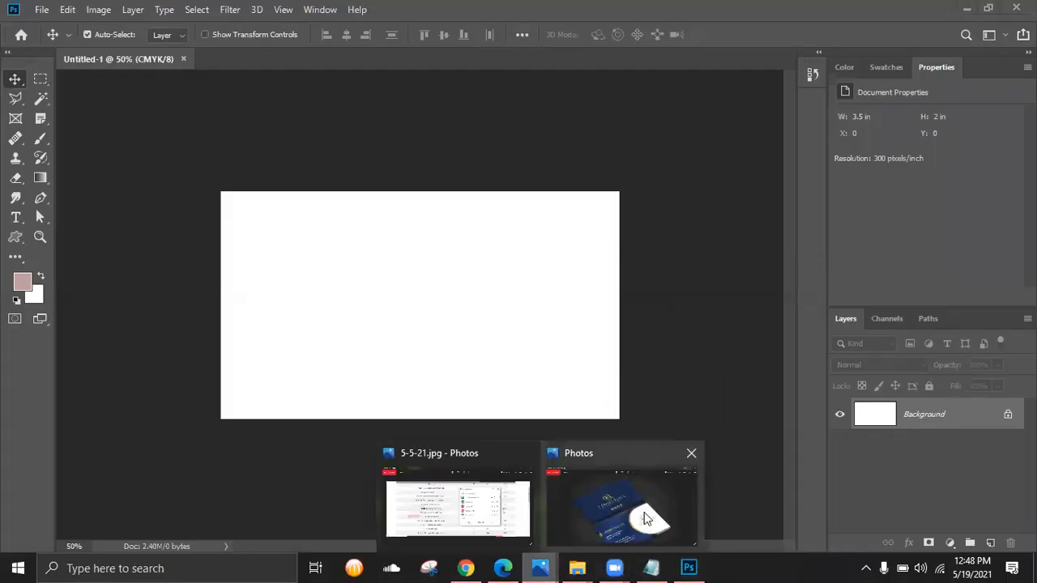
pyautogui.click(659, 513)
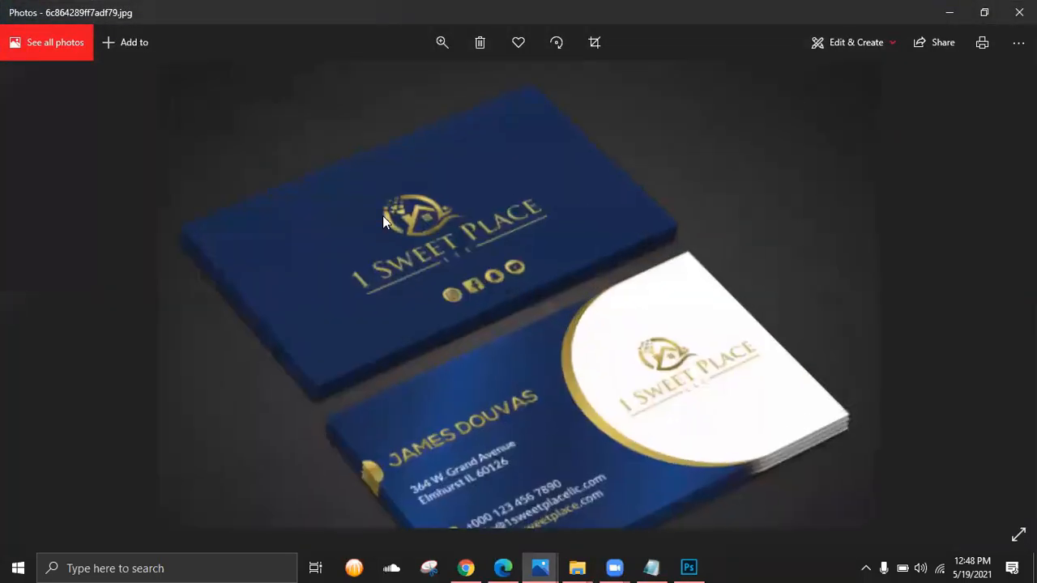
pyautogui.scroll(2, 397, 251)
pyautogui.scroll(-1, 415, 290)
pyautogui.click(940, 11)
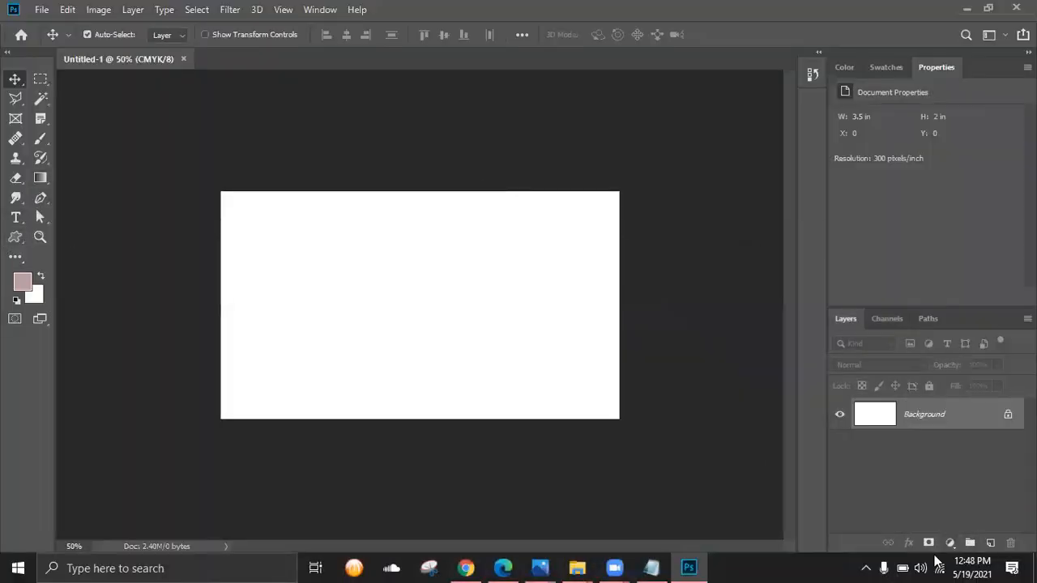
# - Add a Solid Color fill layer in dark navy 0d1f3c (C97 M85 Y46 K55)
pyautogui.click(949, 543)
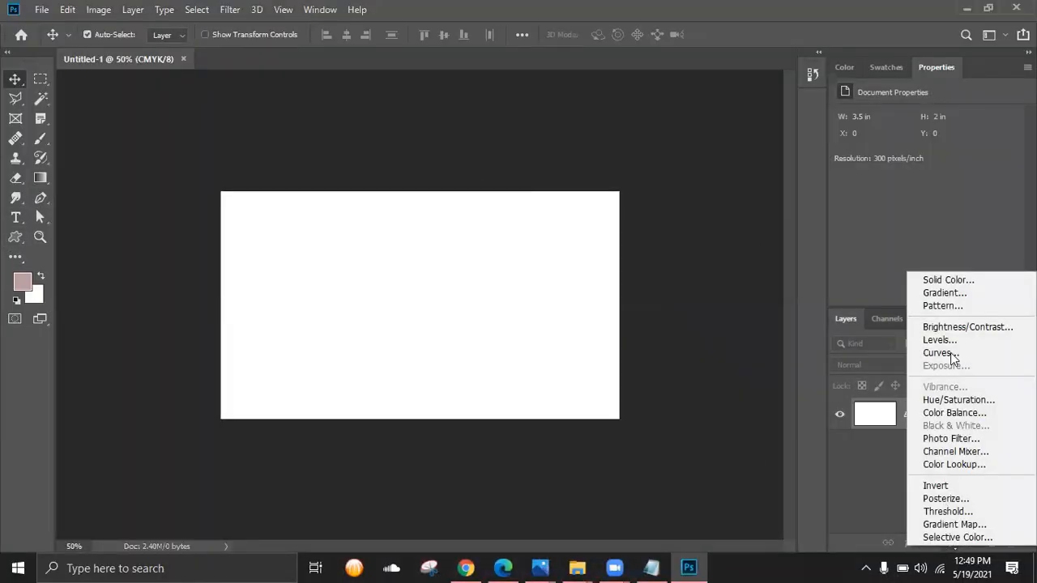
pyautogui.click(964, 281)
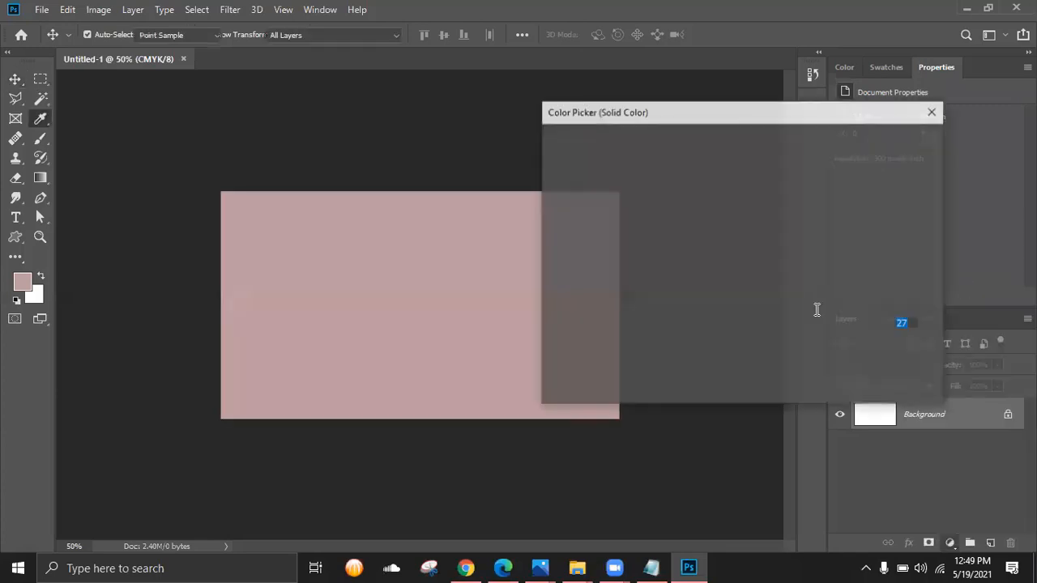
pyautogui.write('40')
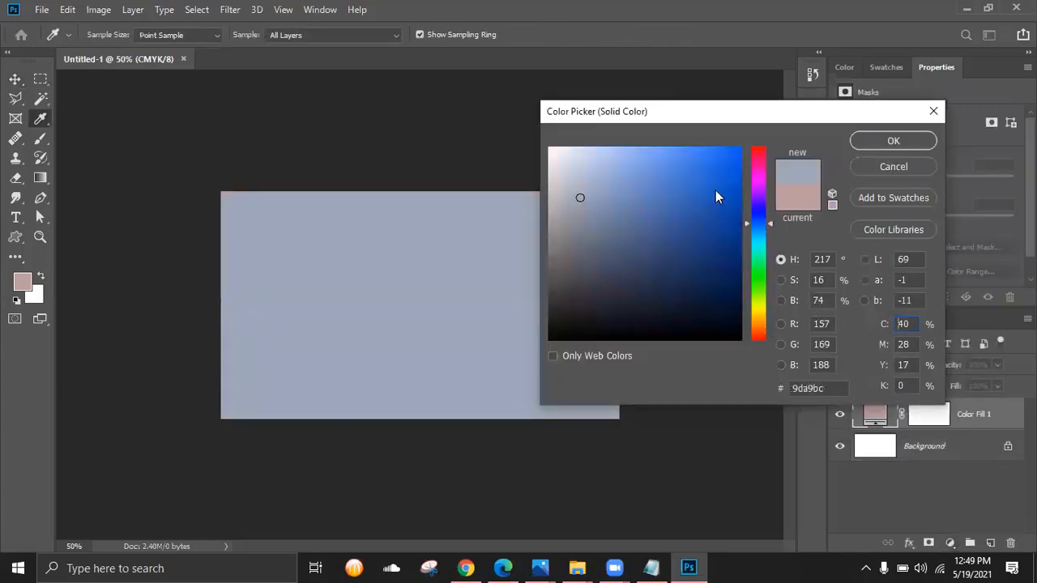
pyautogui.moveTo(716, 197)
pyautogui.mouseDown()
pyautogui.moveTo(724, 179)
pyautogui.moveTo(700, 285)
pyautogui.mouseUp()
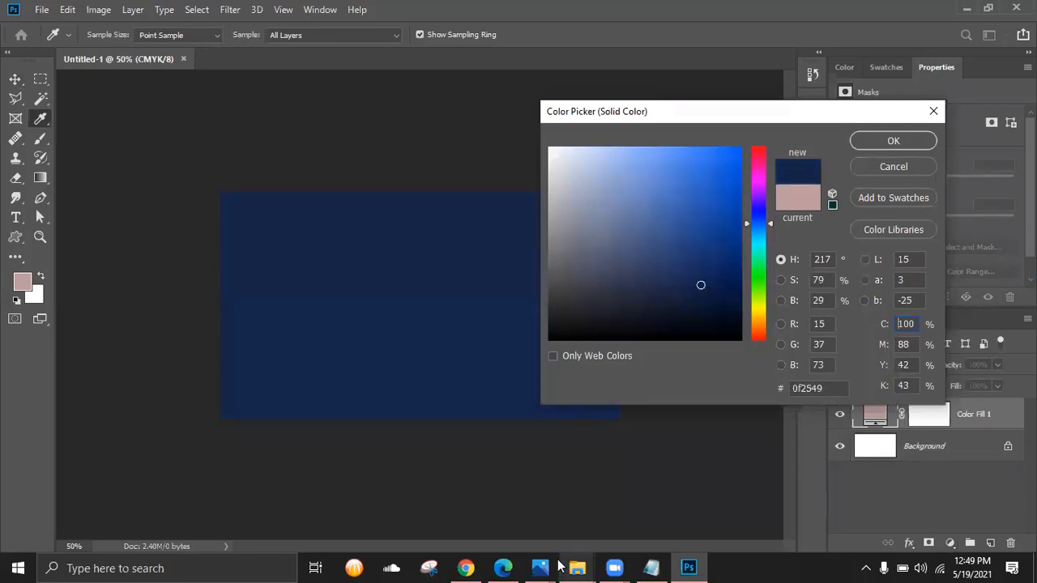
pyautogui.click(539, 568)
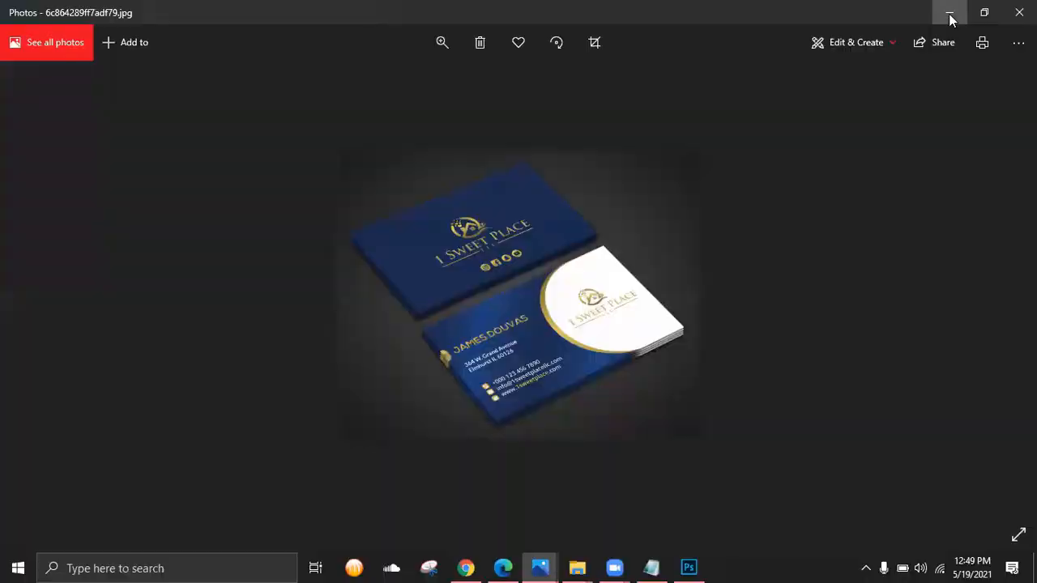
pyautogui.click(947, 11)
pyautogui.moveTo(701, 285); pyautogui.dragTo(700, 294)
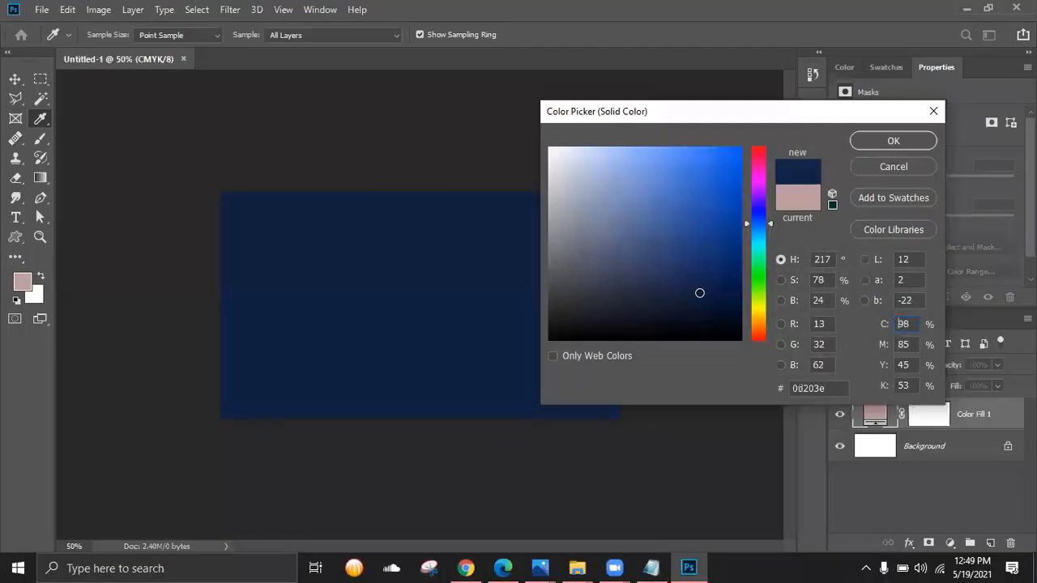
pyautogui.press('Down')
pyautogui.click(699, 296)
pyautogui.press('Down')
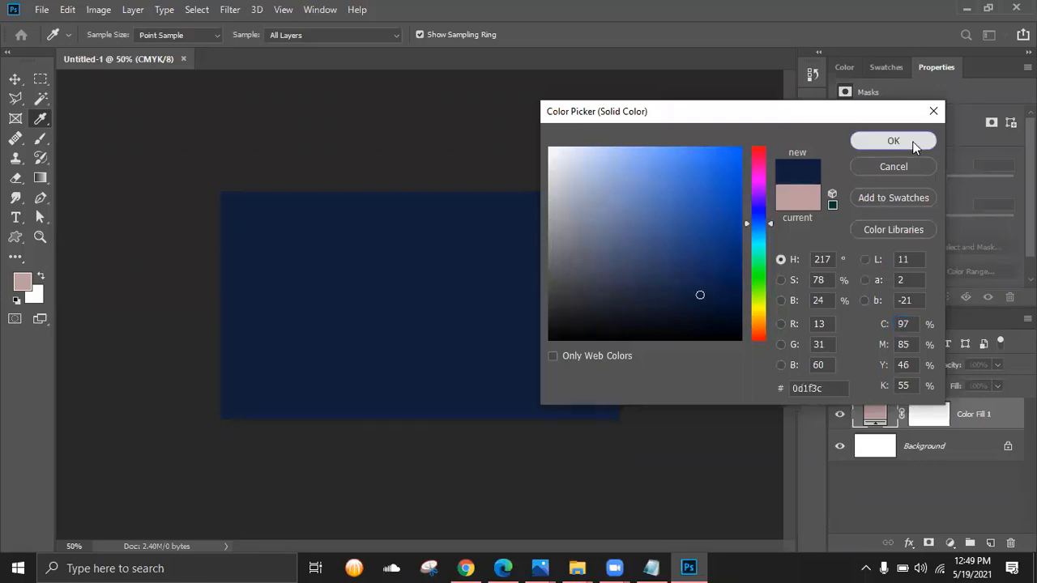
pyautogui.click(893, 141)
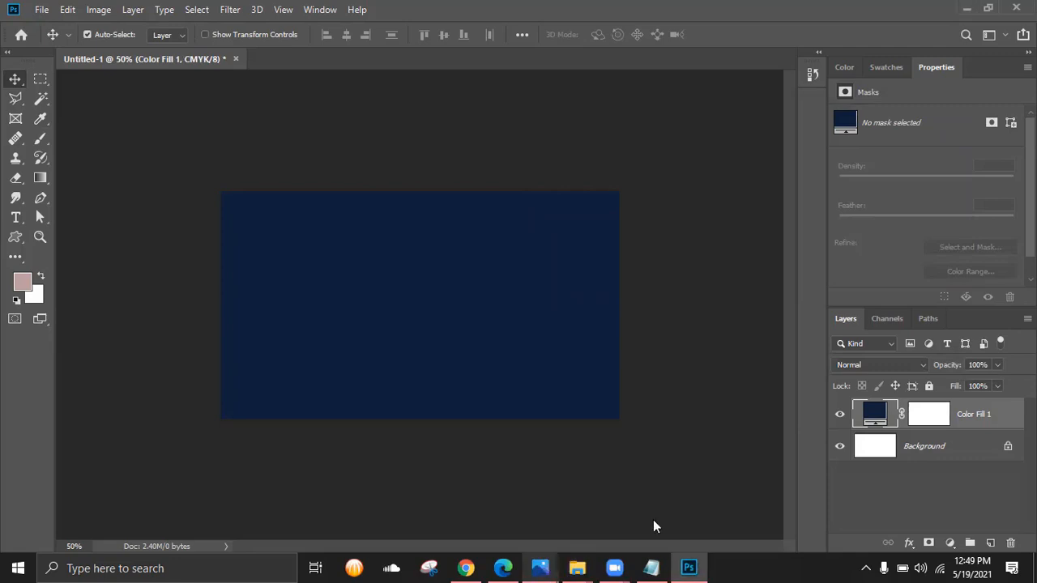
pyautogui.click(540, 568)
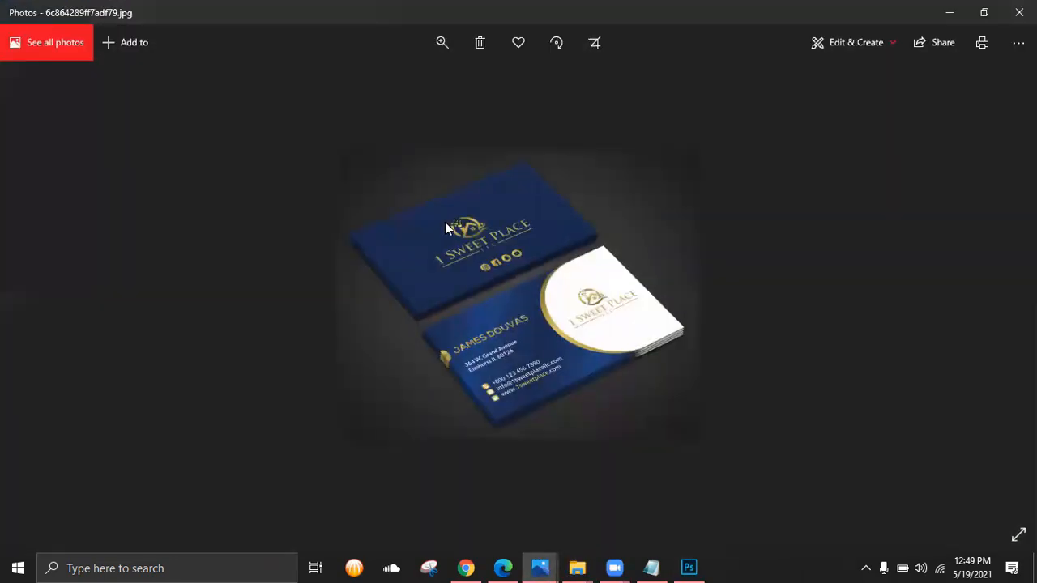
pyautogui.scroll(2, 445, 222)
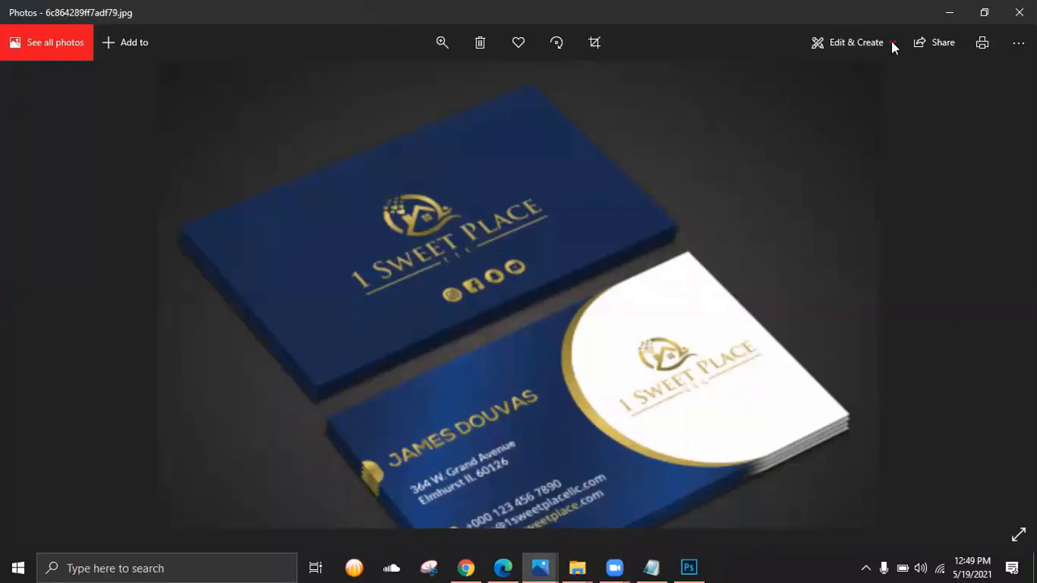
pyautogui.click(948, 13)
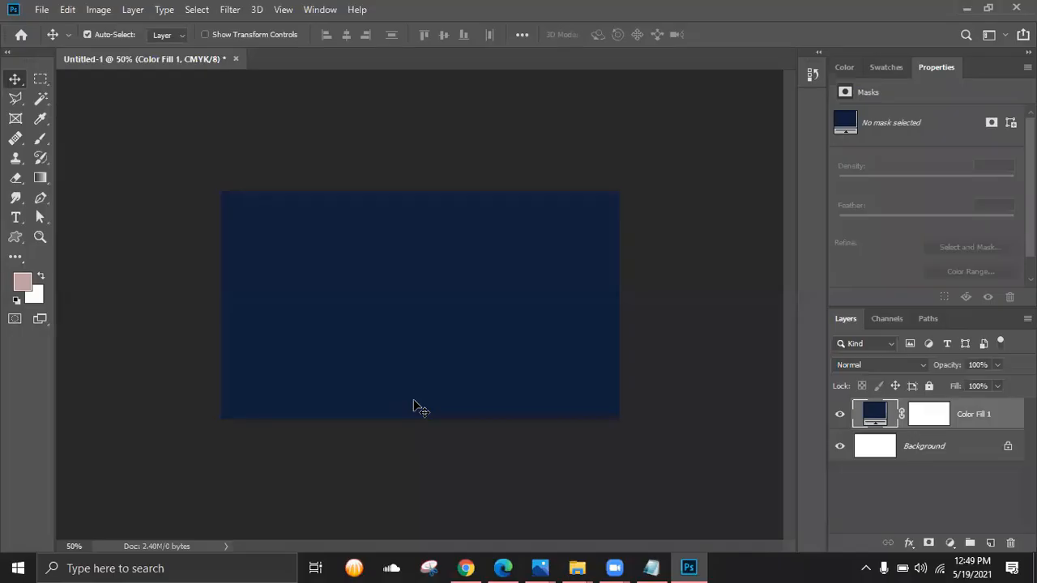
# - Drag the Gold-star-logo PNG from the business card idea folder into Photoshop
pyautogui.moveTo(577, 567)
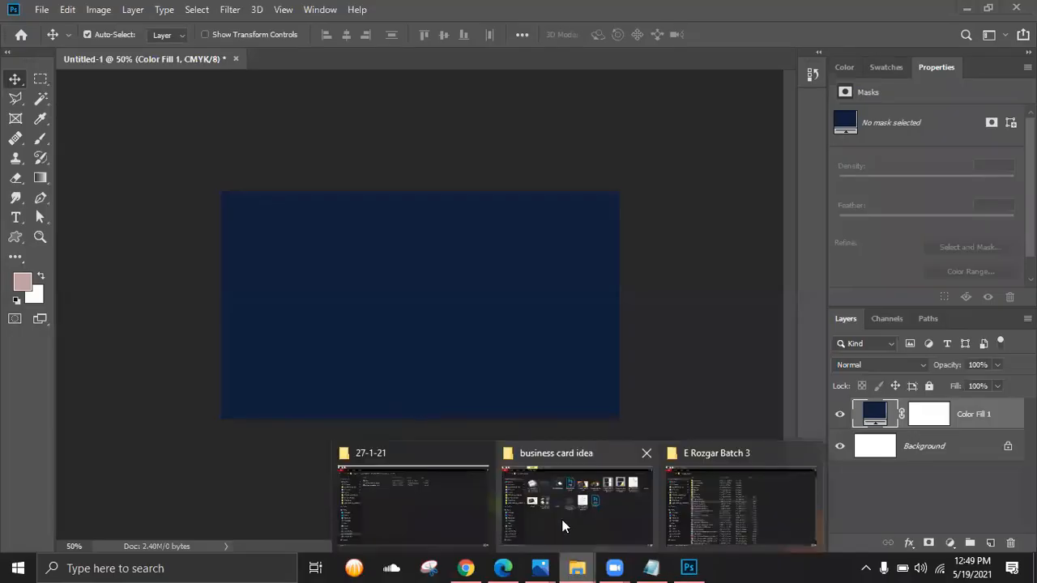
pyautogui.click(590, 490)
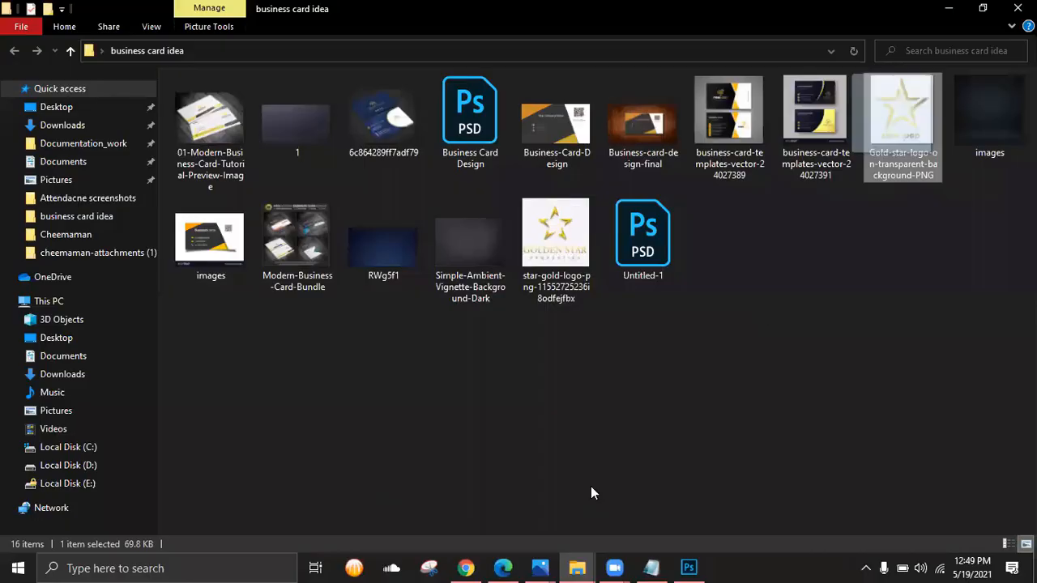
pyautogui.moveTo(591, 486); pyautogui.dragTo(361, 60)
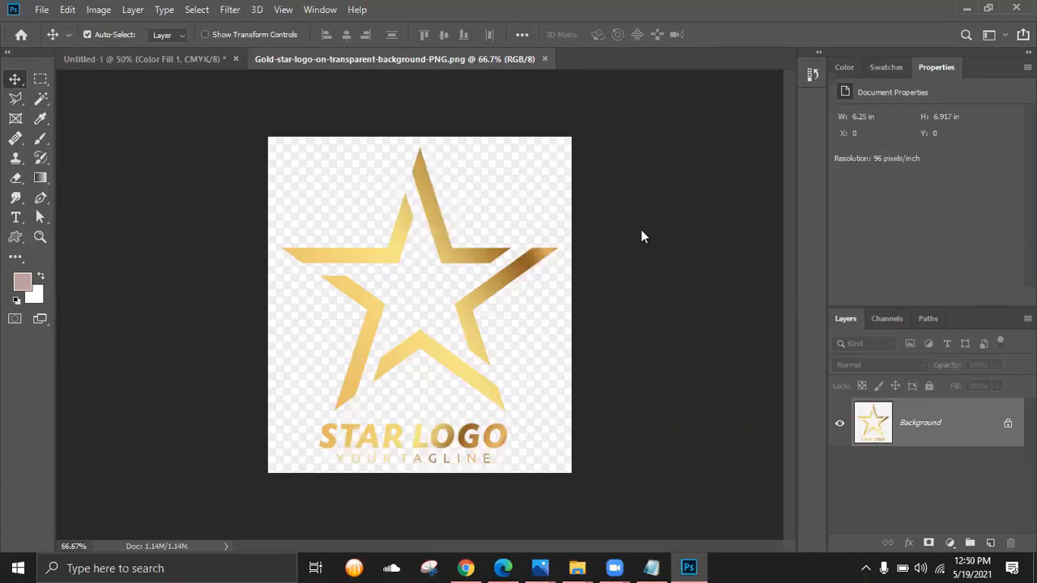
# - Unlock the logo's Background and delete its white background with the Magic Wand
pyautogui.press('Return')
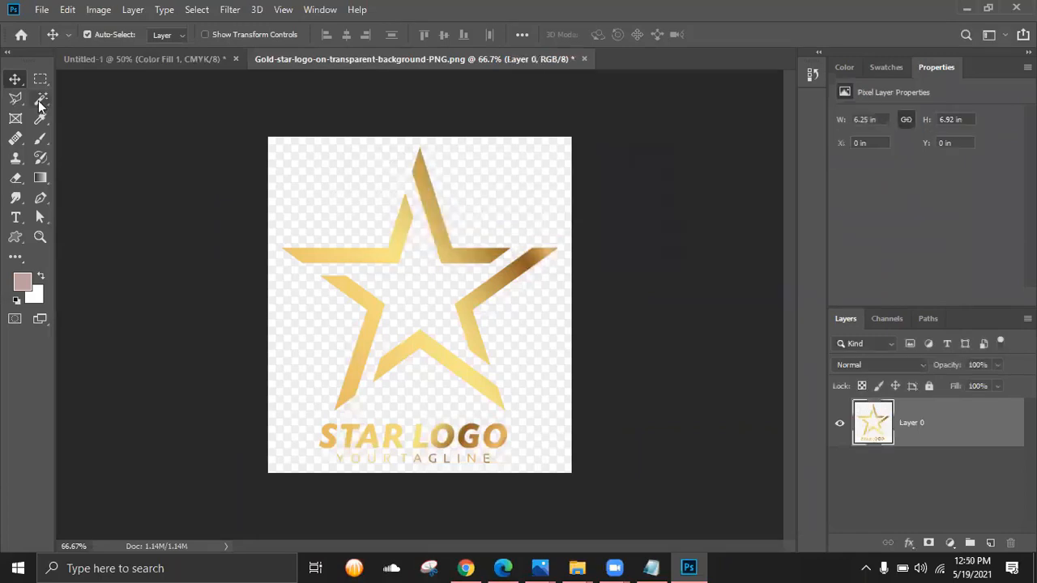
pyautogui.click(41, 98)
pyautogui.click(354, 200)
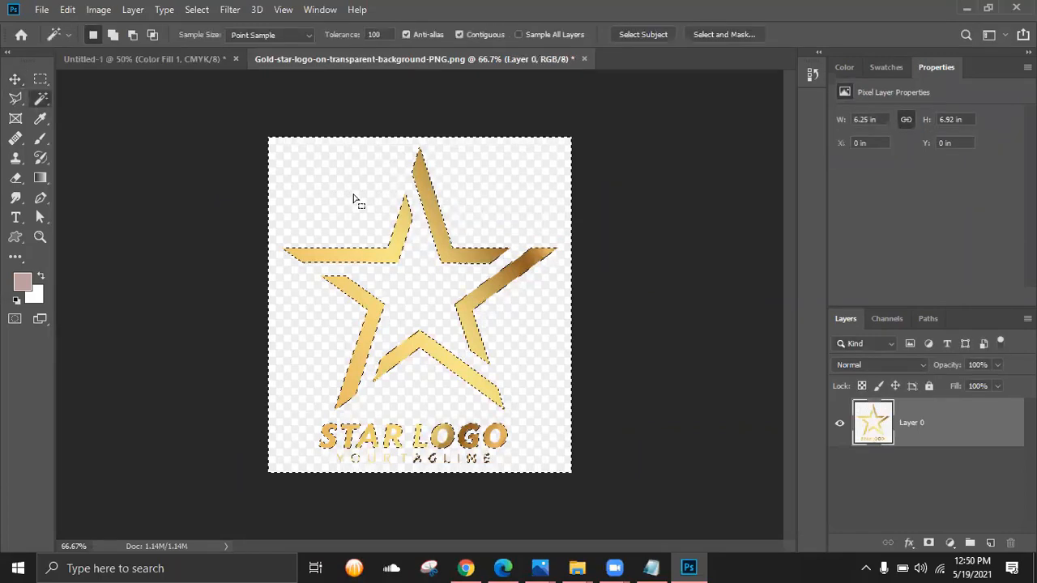
pyautogui.press('Delete')
pyautogui.hotkey('ctrl', 'd')
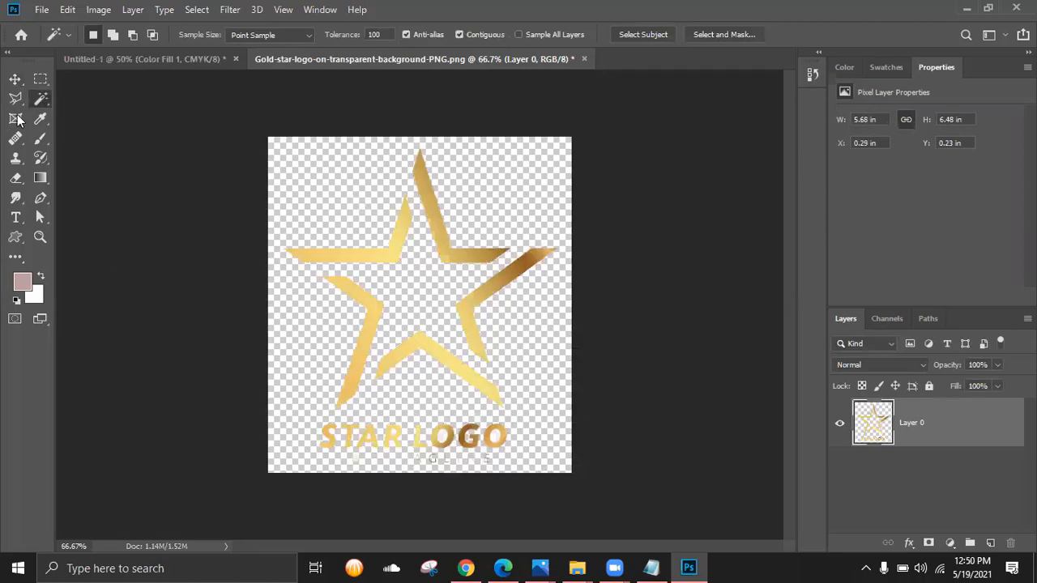
# - Copy the whole transparent star logo and paste it into the Untitled-1 card
pyautogui.hotkey('ctrl', 'a')
pyautogui.click(67, 9)
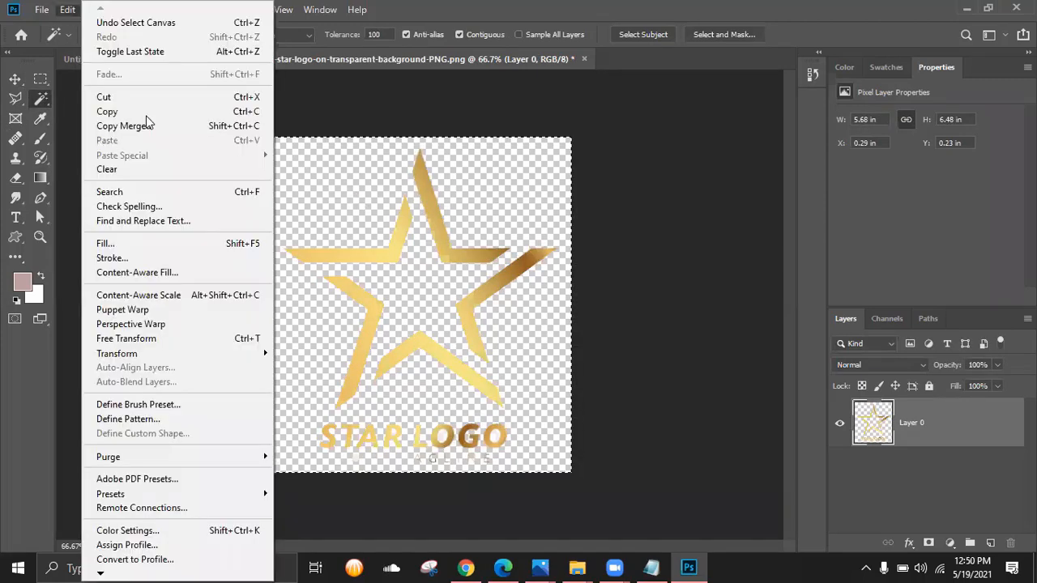
pyautogui.click(174, 111)
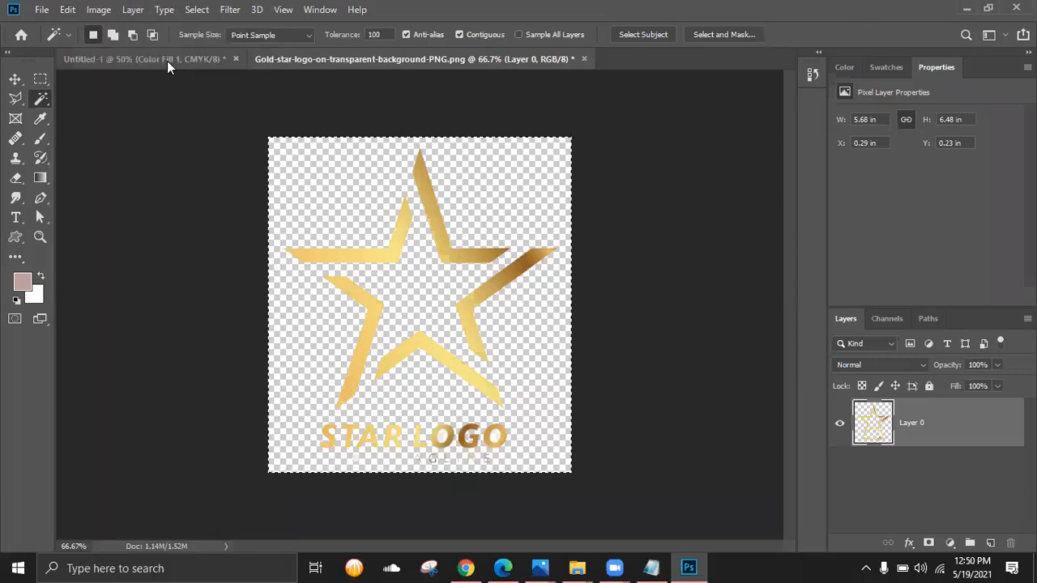
pyautogui.click(121, 59)
pyautogui.click(66, 11)
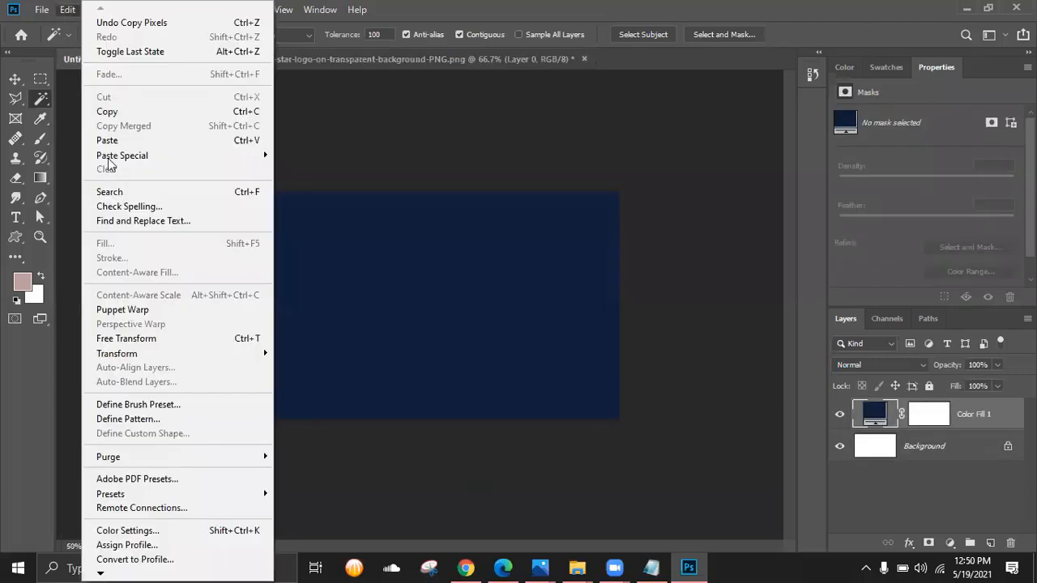
pyautogui.click(165, 140)
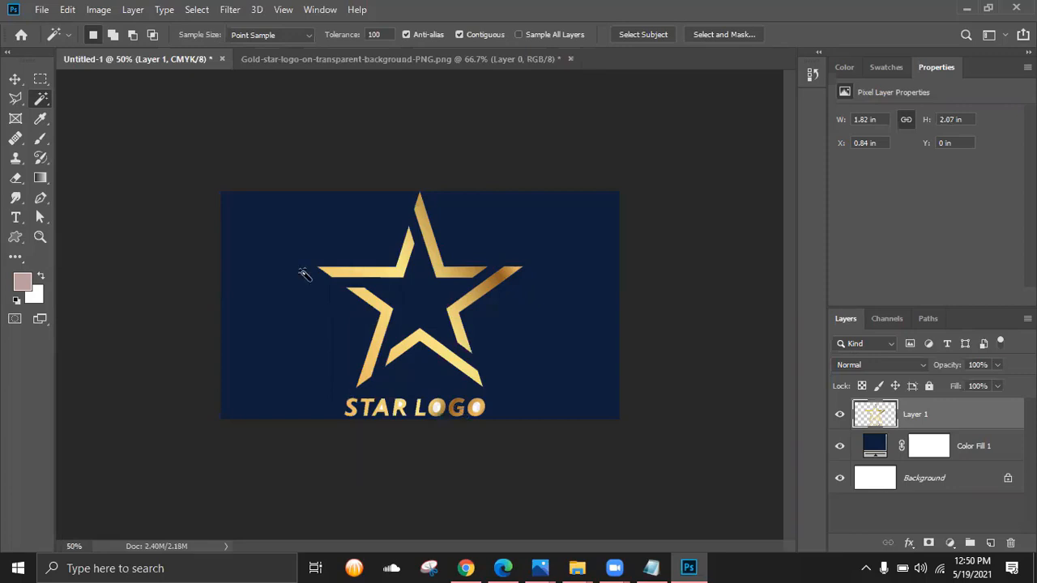
# - Scale the pasted star logo down to about 0.7 in wide
pyautogui.hotkey('ctrl', 't')
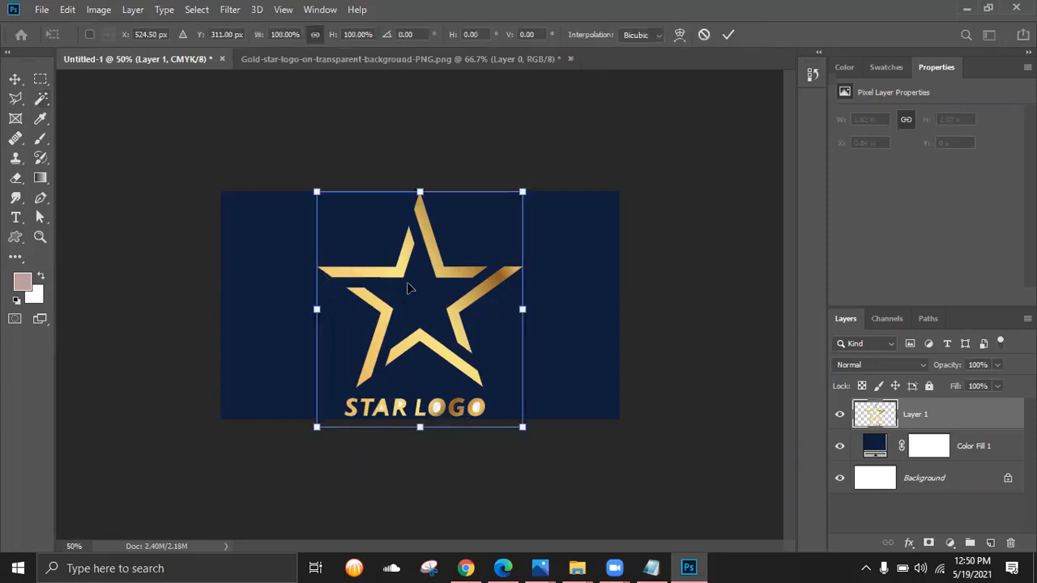
pyautogui.moveTo(521, 427); pyautogui.dragTo(395, 273)
pyautogui.click(728, 38)
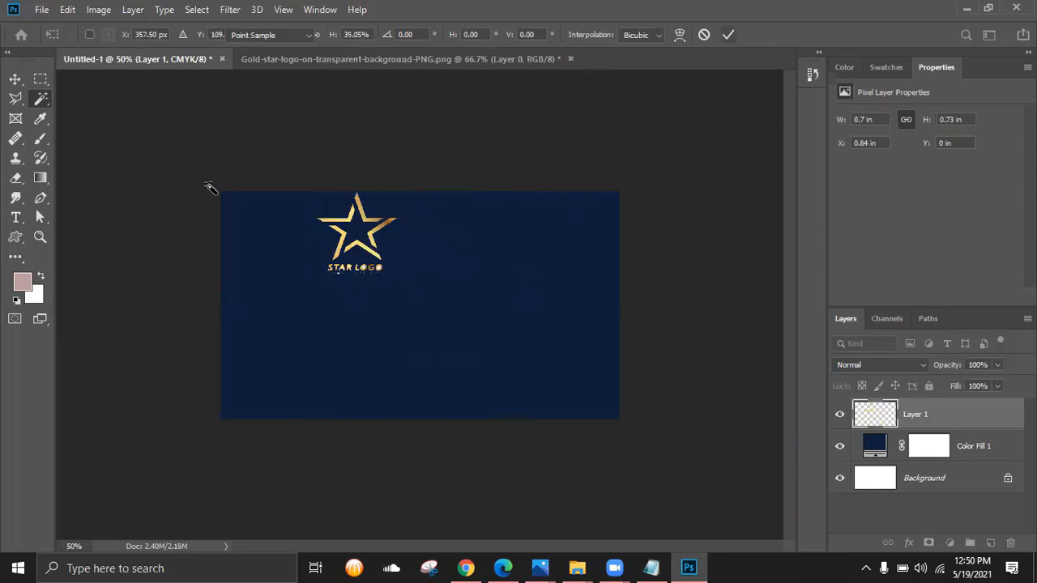
# - Move the star logo to X 1.4 in, Y 0.43 in, centred near the card's top
pyautogui.click(14, 79)
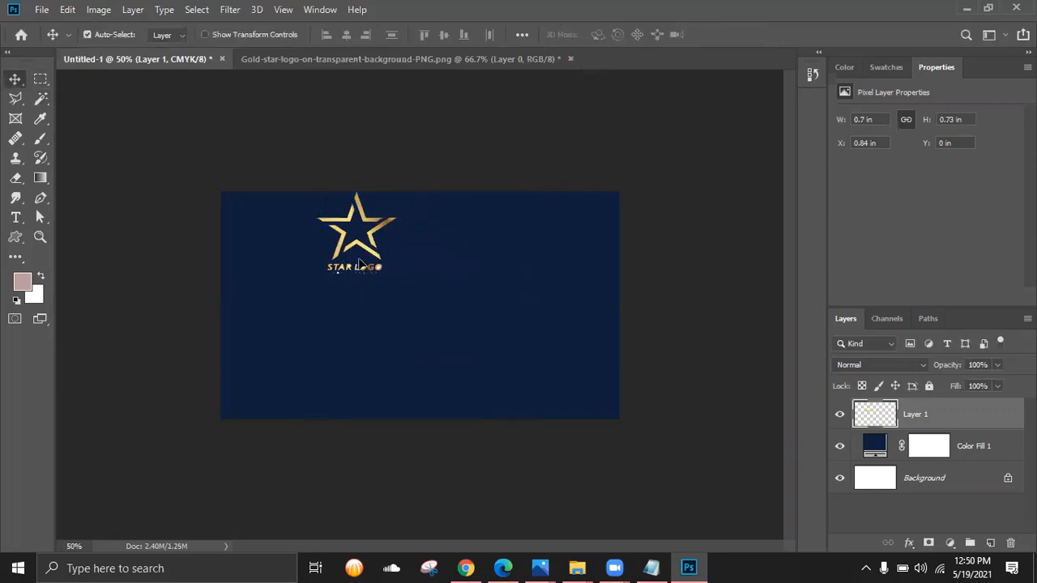
pyautogui.moveTo(377, 276); pyautogui.dragTo(421, 294)
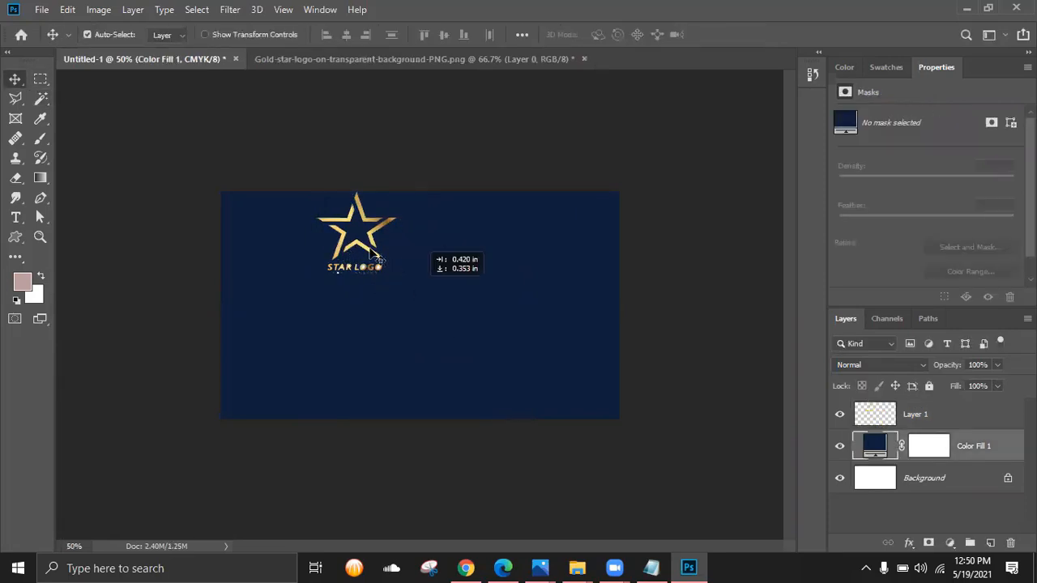
pyautogui.moveTo(375, 256); pyautogui.dragTo(471, 317)
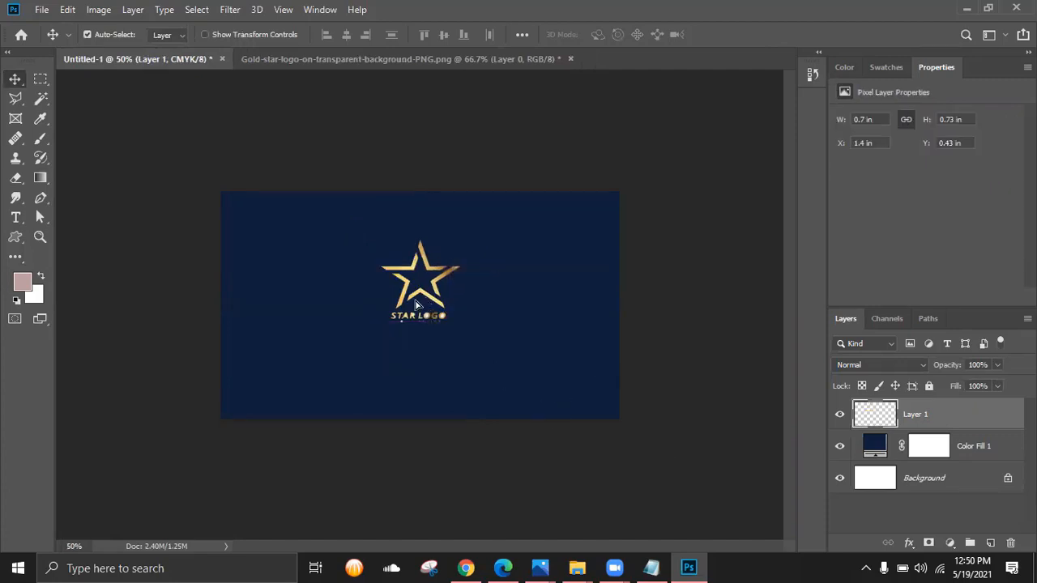
pyautogui.hotkey('shift', 'Left')
pyautogui.hotkey('shift', 'Left')
pyautogui.hotkey('shift', 'Left')
pyautogui.hotkey('shift', 'Left')
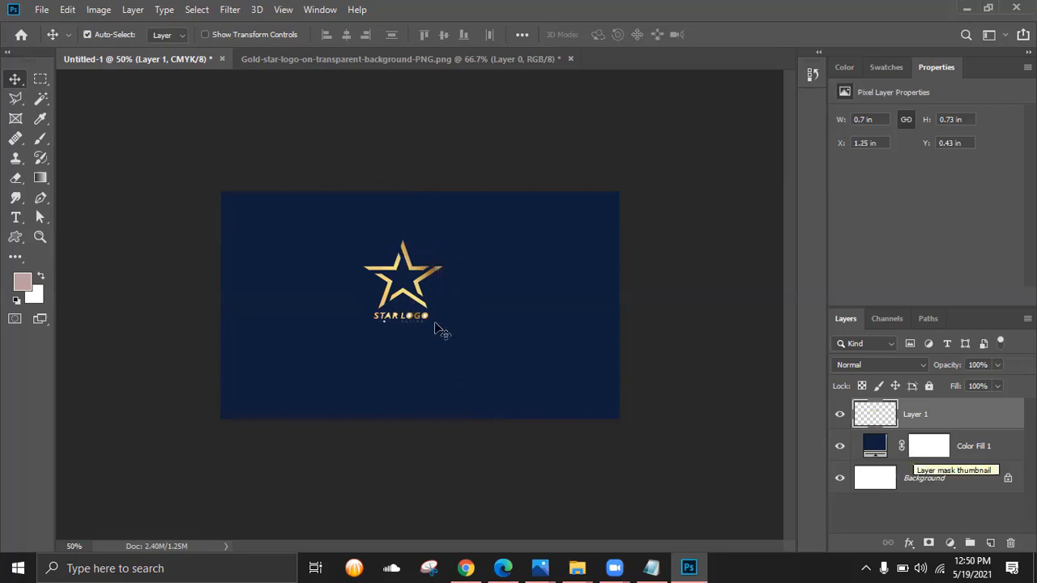
pyautogui.moveTo(431, 285)
pyautogui.mouseDown()
pyautogui.moveTo(421, 305)
pyautogui.moveTo(524, 308)
pyautogui.moveTo(491, 381)
pyautogui.moveTo(384, 289)
pyautogui.moveTo(427, 297)
pyautogui.mouseUp()
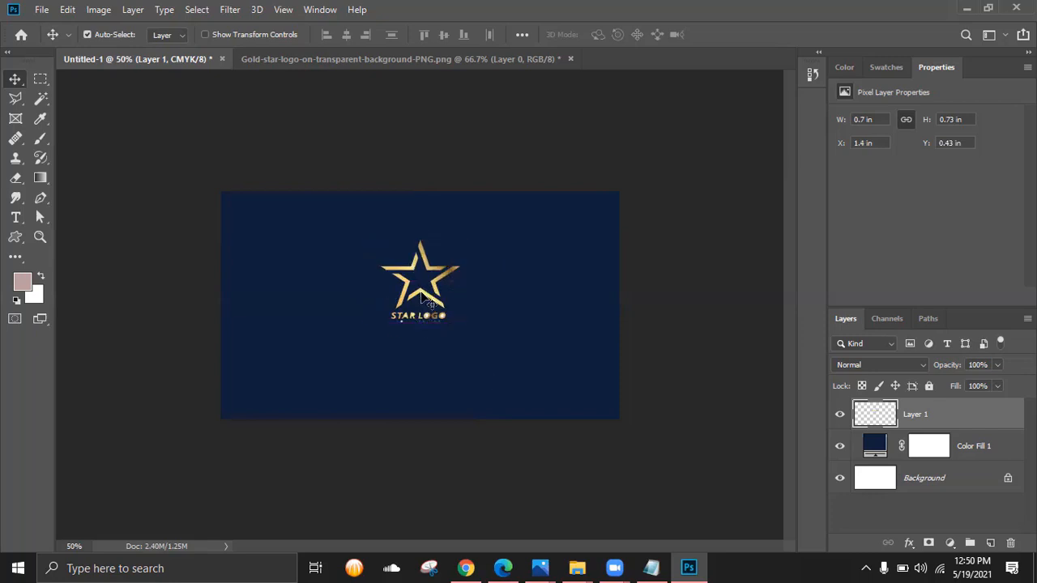
# - Select and delete the white specks inside the O letters of the logo text
pyautogui.hotkey('ctrl', '+')
pyautogui.hotkey('ctrl', '+')
pyautogui.hotkey('ctrl', '+')
pyautogui.hotkey('ctrl', '+')
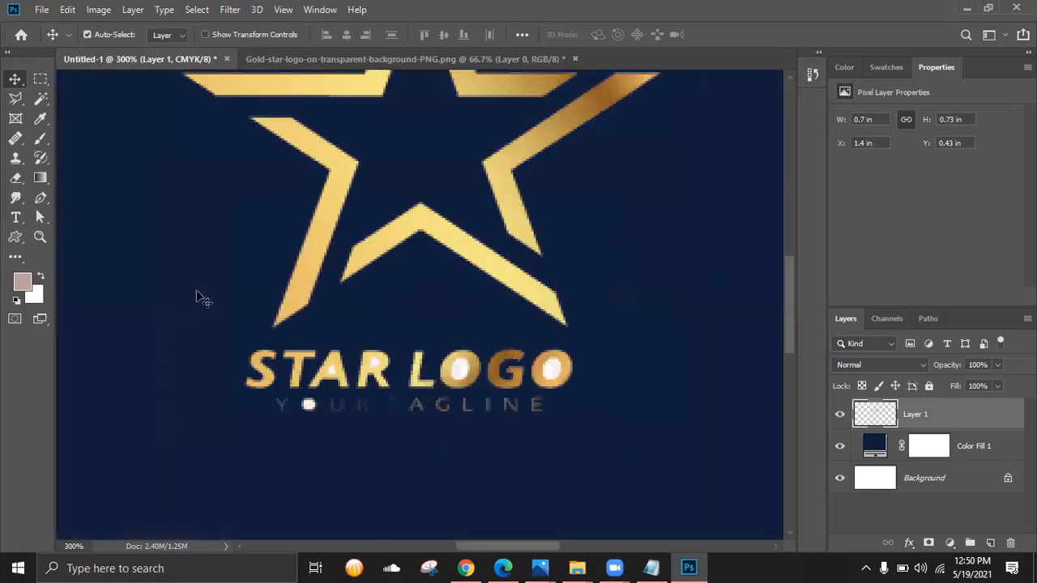
pyautogui.press('w')
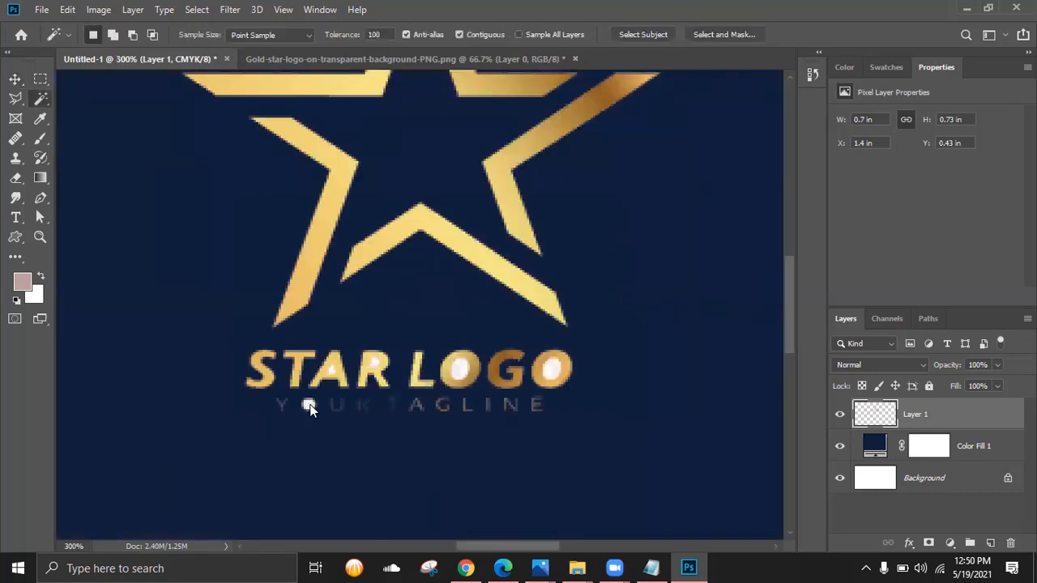
pyautogui.click(309, 405)
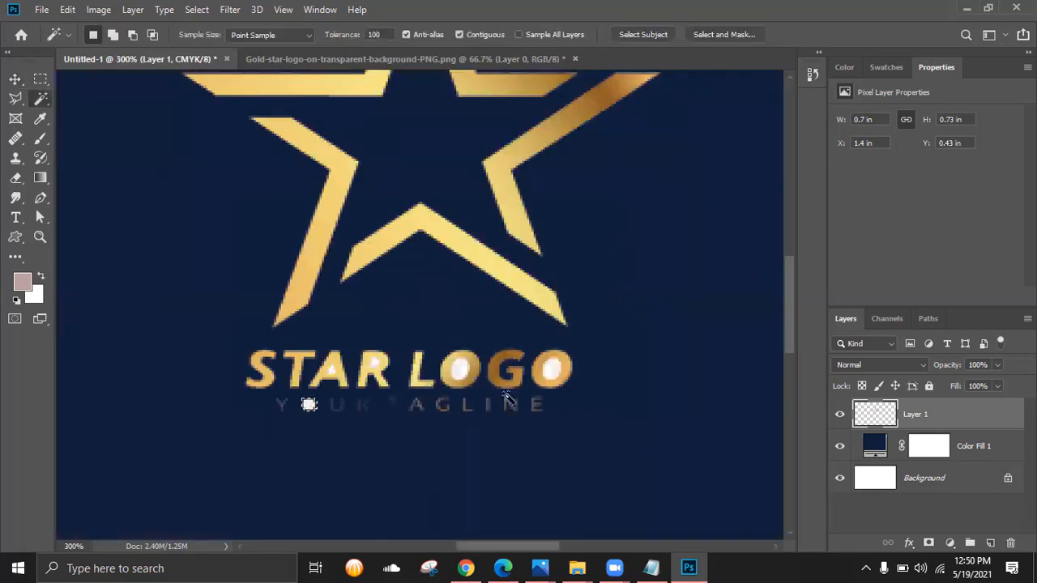
pyautogui.click(456, 370)
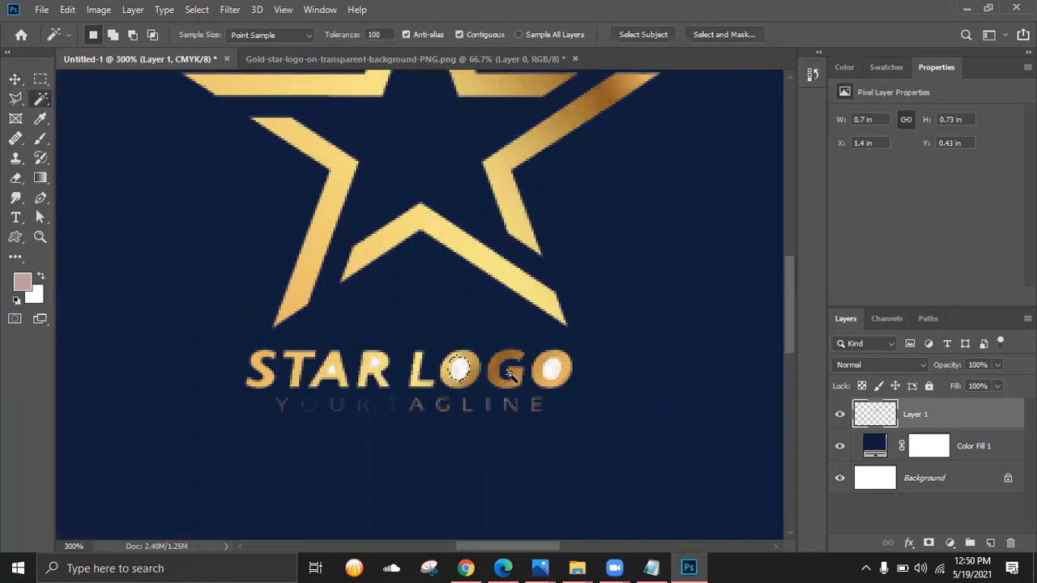
pyautogui.click(551, 374)
pyautogui.press('Delete')
pyautogui.hotkey('ctrl', 'd')
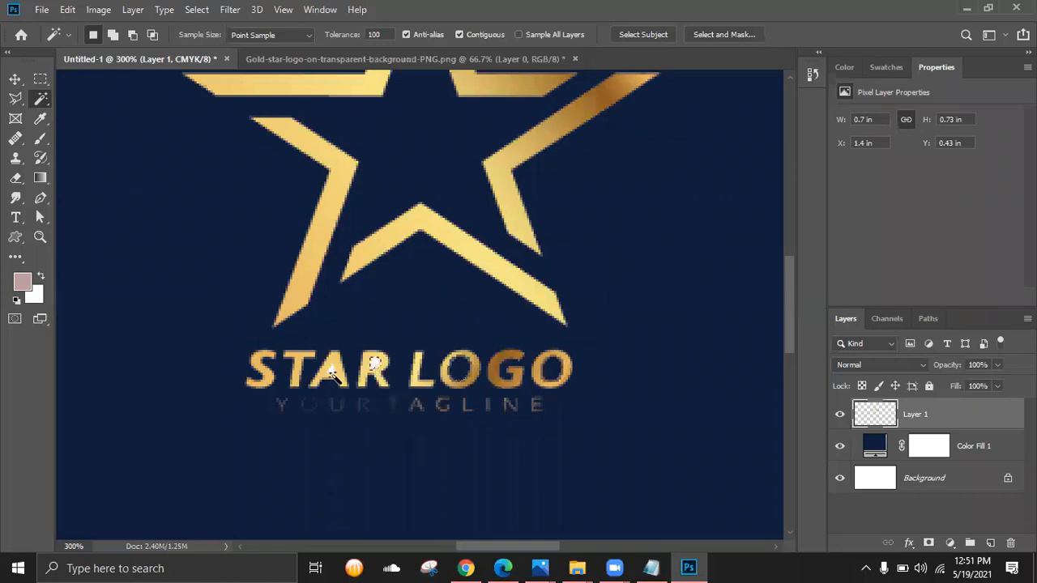
# - Clear the leftover white speck inside STAR's A, then view the whole card
pyautogui.click(334, 379)
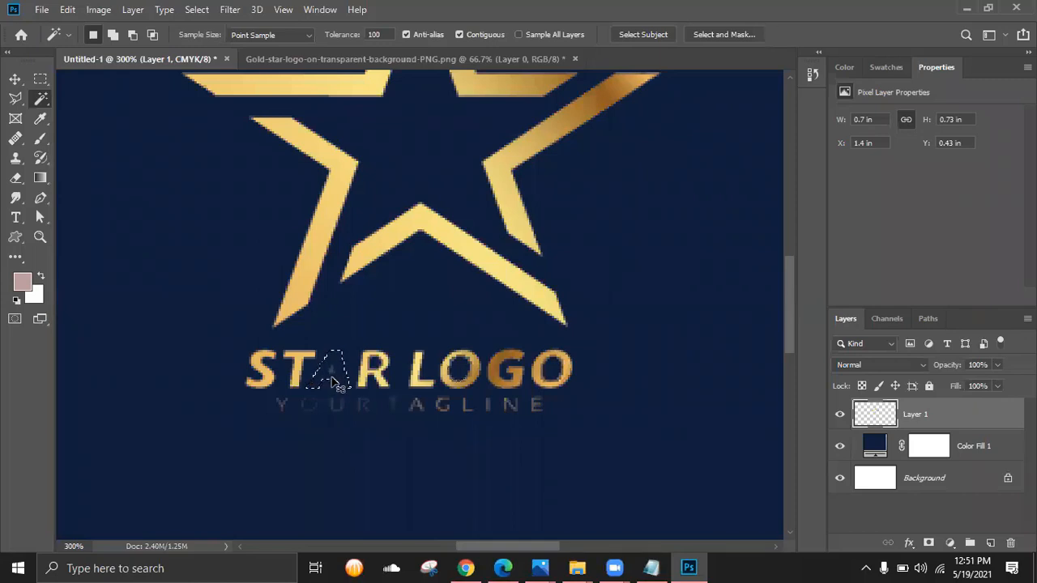
pyautogui.hotkey('ctrl', 'z')
pyautogui.hotkey('ctrl', 'd')
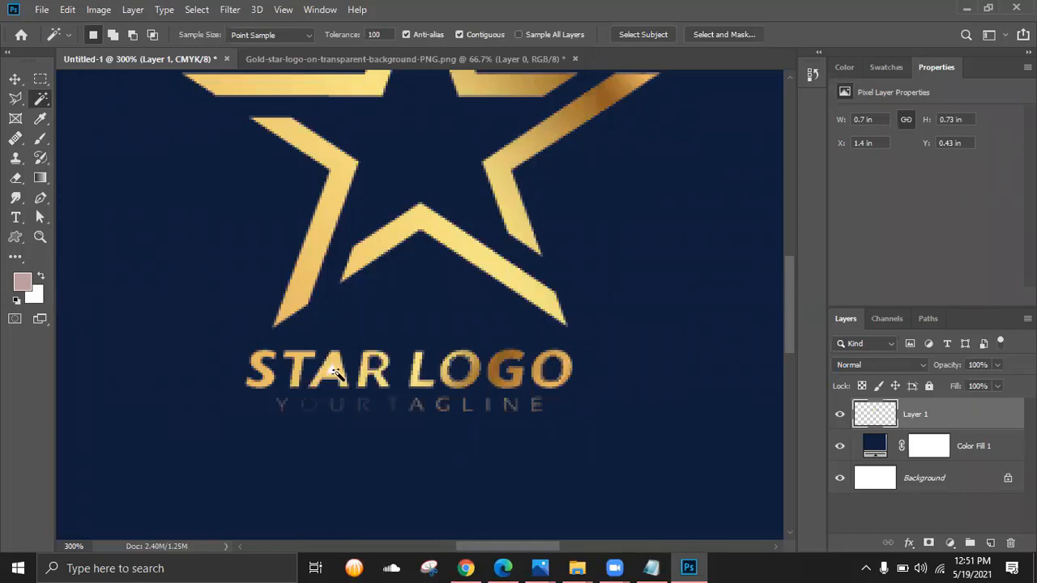
pyautogui.click(332, 372)
pyautogui.hotkey('ctrl', 'd')
pyautogui.hotkey('ctrl', '+')
pyautogui.hotkey('ctrl', '+')
pyautogui.hotkey('ctrl', '+')
pyautogui.hotkey('ctrl', '+')
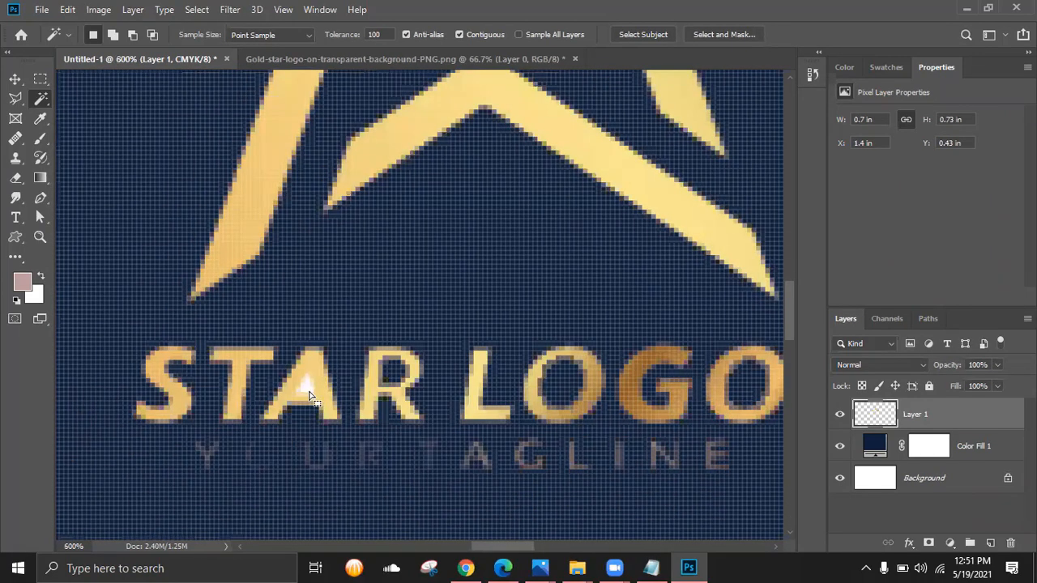
pyautogui.hotkey('ctrl', '0')
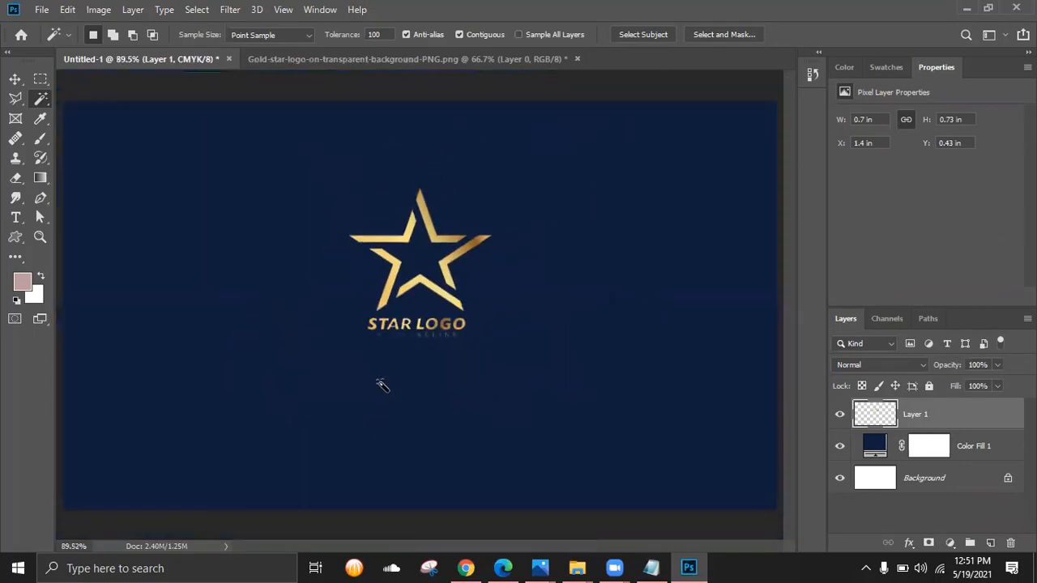
pyautogui.hotkey('ctrl', '-')
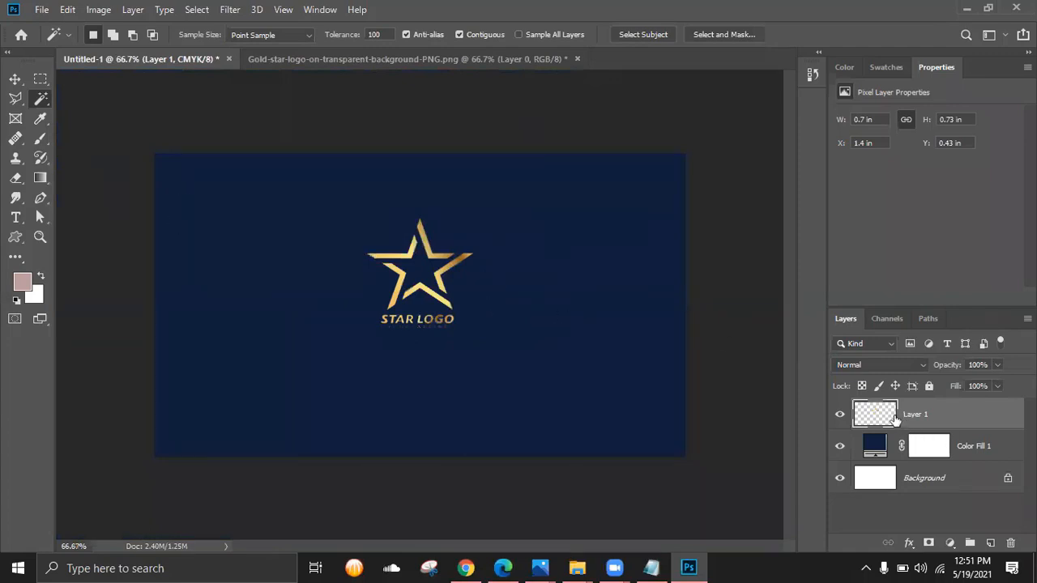
pyautogui.keyDown('shift'); pyautogui.click(934, 481); pyautogui.keyUp('shift')
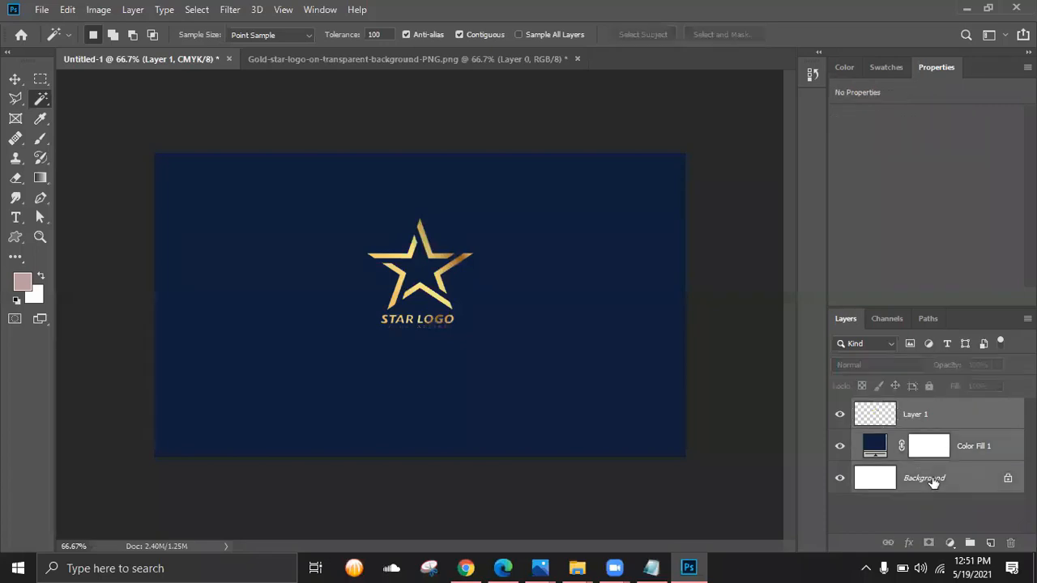
pyautogui.keyDown('ctrl'); pyautogui.click(999, 447); pyautogui.keyUp('ctrl')
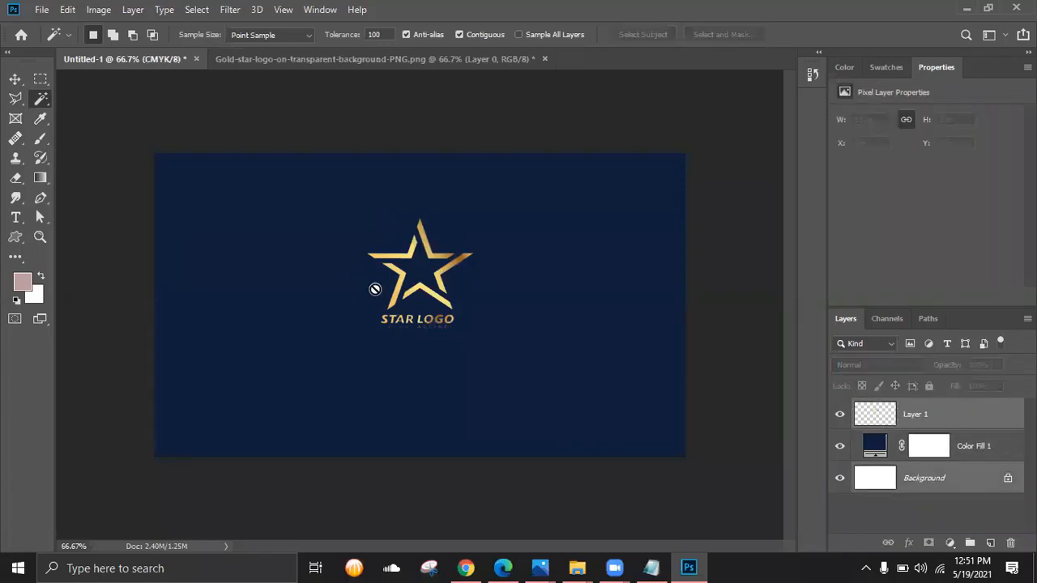
pyautogui.click(17, 84)
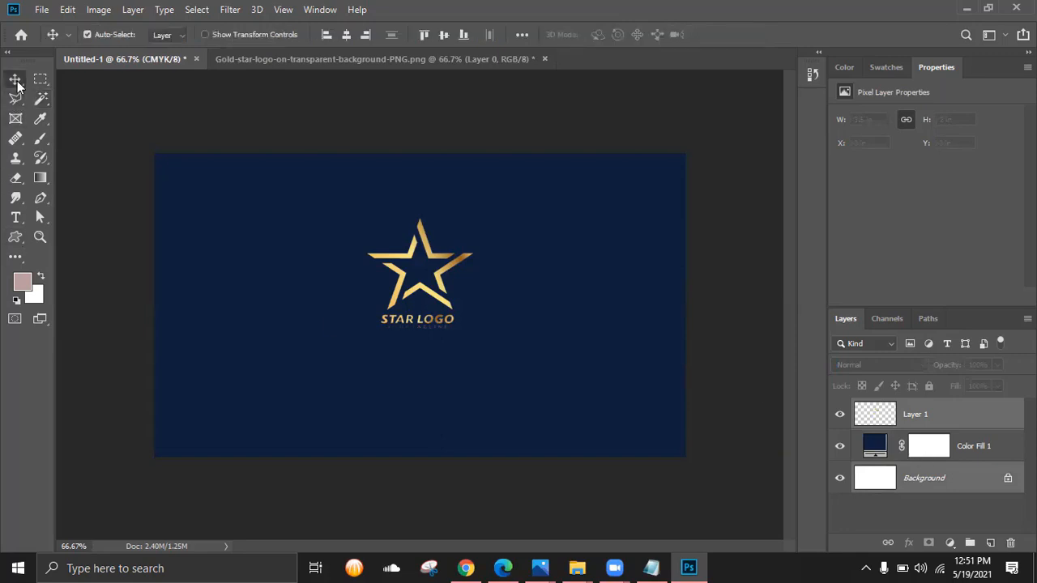
pyautogui.click(346, 35)
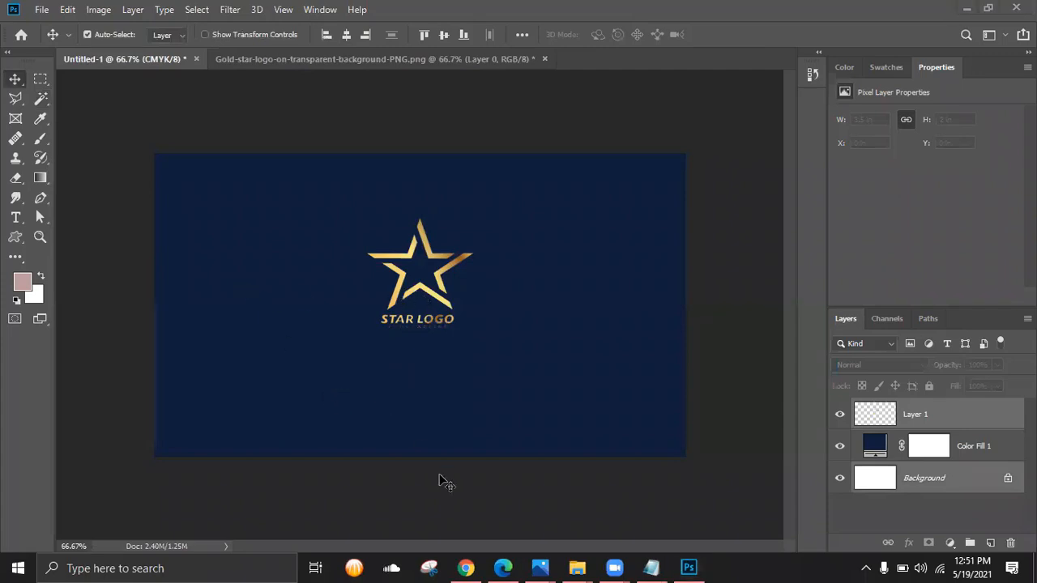
pyautogui.click(15, 81)
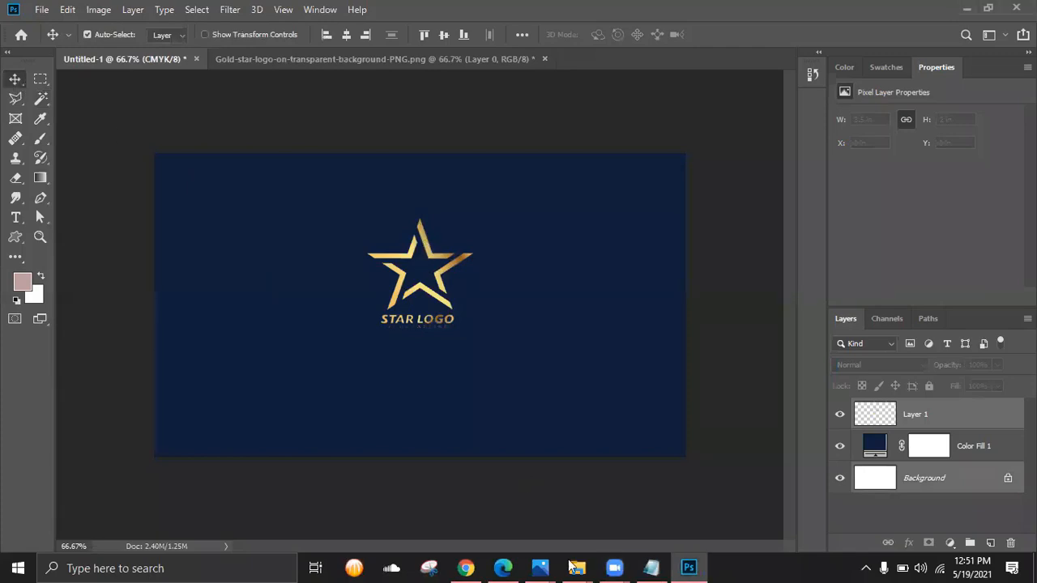
pyautogui.moveTo(577, 568)
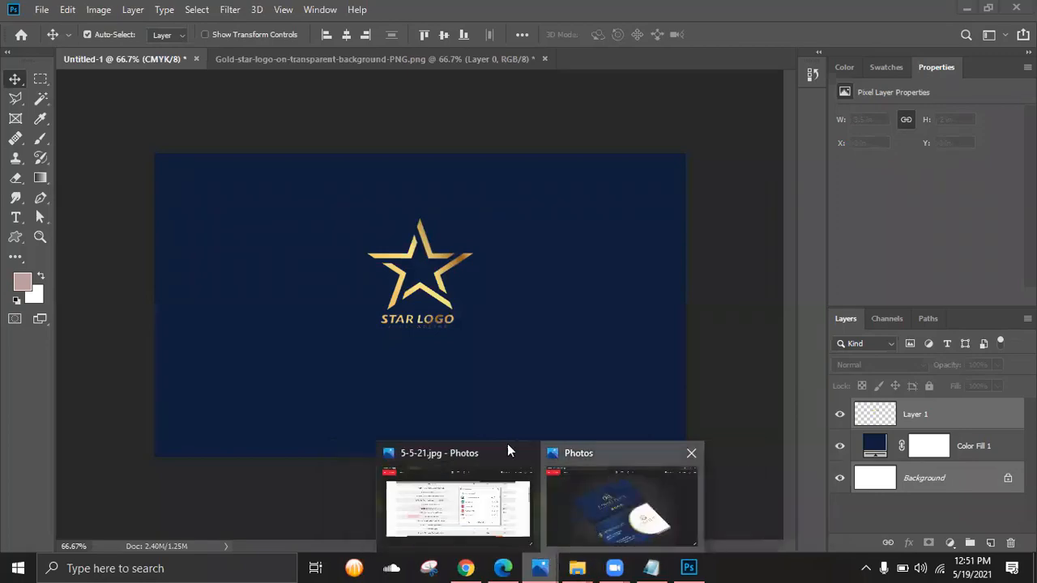
# - Inspect the navy-and-gold reference card photo in Photos, zooming in and out, then minimize it
pyautogui.click(584, 503)
pyautogui.scroll(2, 424, 272)
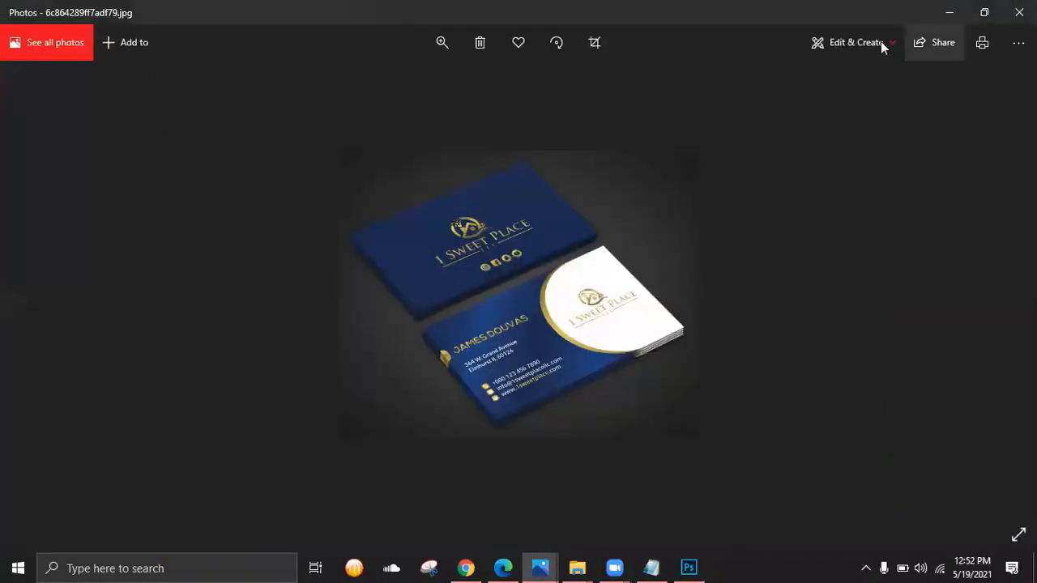
pyautogui.scroll(3, 453, 252)
pyautogui.scroll(-3, 453, 251)
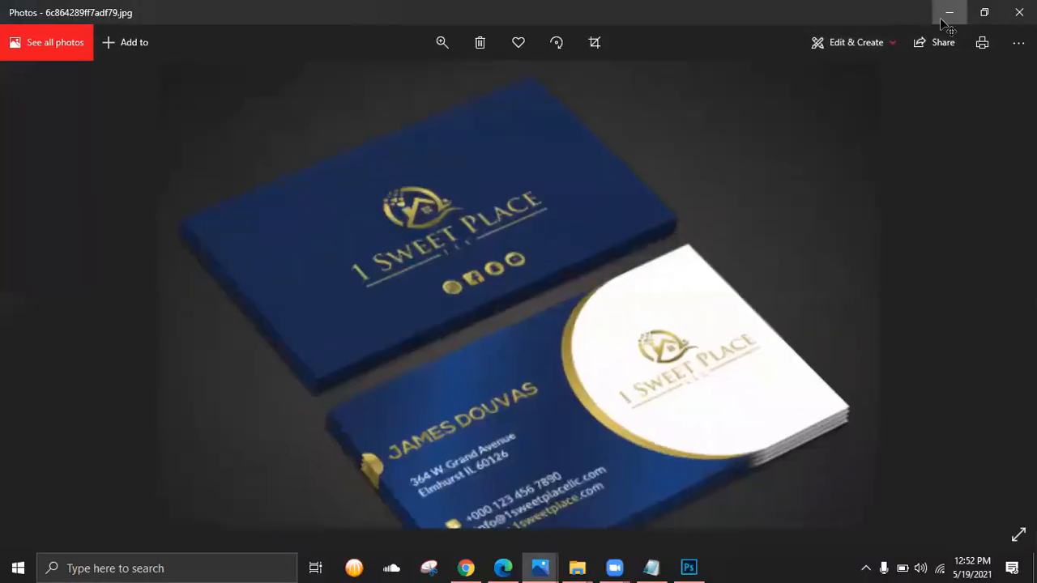
pyautogui.click(949, 12)
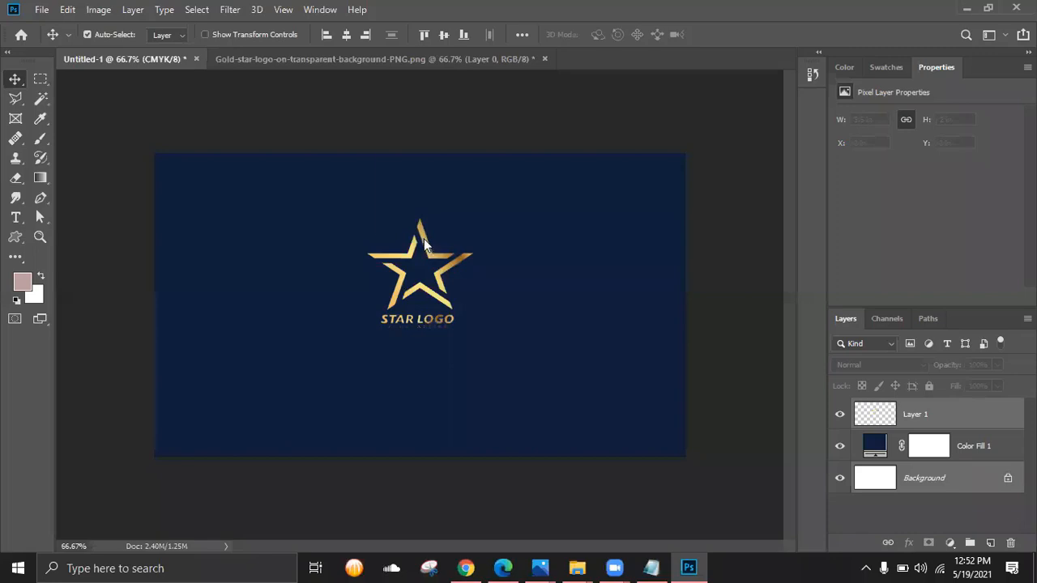
# - Select the star logo's Layer 1 and nudge it slightly upward
pyautogui.press('Up')
pyautogui.click(500, 220)
pyautogui.click(933, 415)
pyautogui.press('Up')
pyautogui.press('Up')
pyautogui.press('Up')
pyautogui.press('Up')
pyautogui.press('Up')
pyautogui.press('Up')
pyautogui.press('Up')
pyautogui.press('Up')
pyautogui.press('Up')
pyautogui.press('Up')
pyautogui.press('Up')
pyautogui.press('Up')
pyautogui.press('Up')
pyautogui.press('Up')
pyautogui.press('Up')
pyautogui.press('Up')
pyautogui.press('Up')
pyautogui.press('Up')
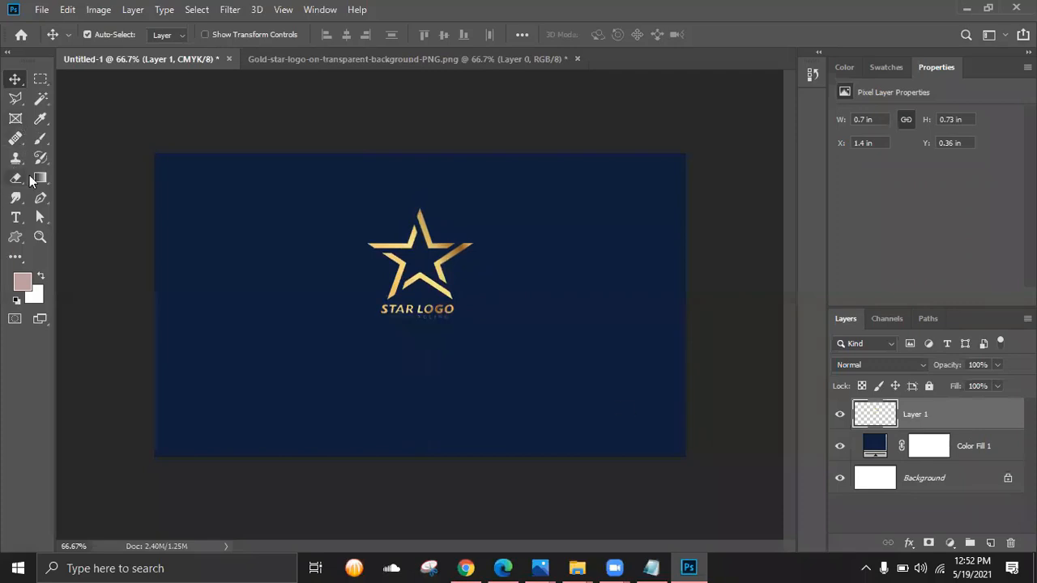
# - Draw a 1.78 × 0.33 in text box below the logo with the Type tool
pyautogui.click(17, 222)
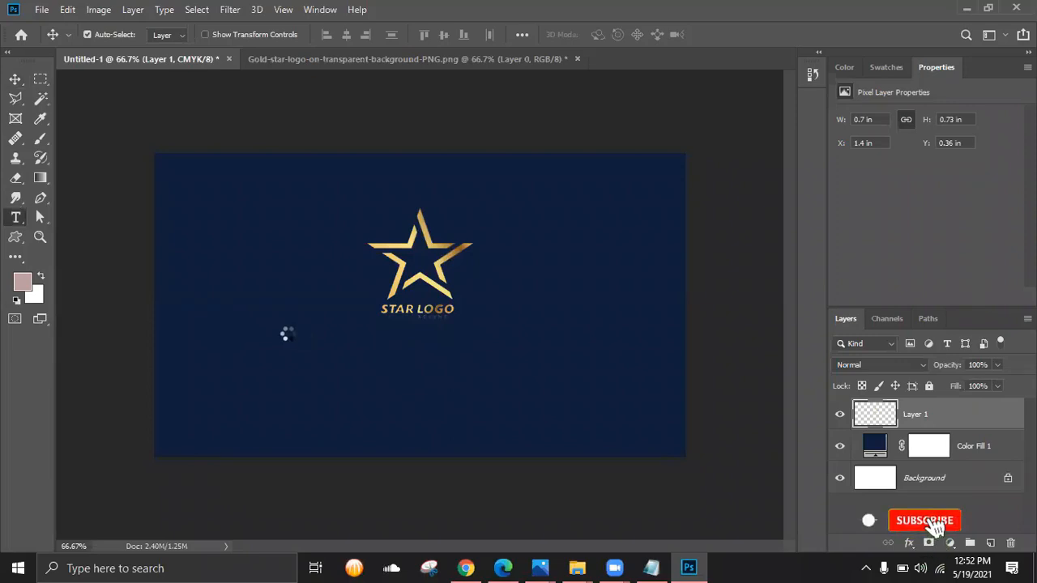
pyautogui.moveTo(284, 346); pyautogui.dragTo(551, 390)
pyautogui.moveTo(539, 568)
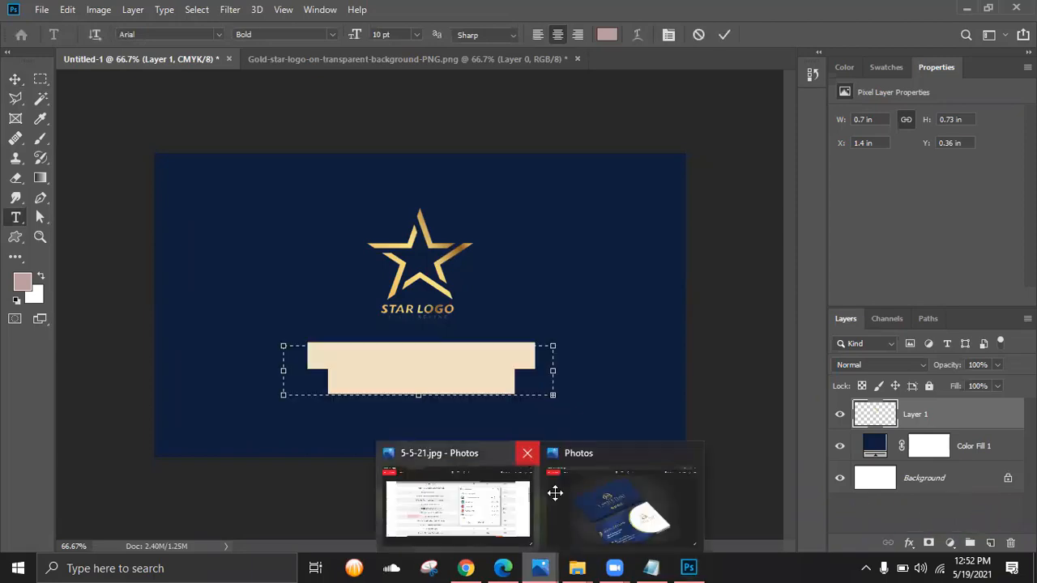
pyautogui.click(556, 491)
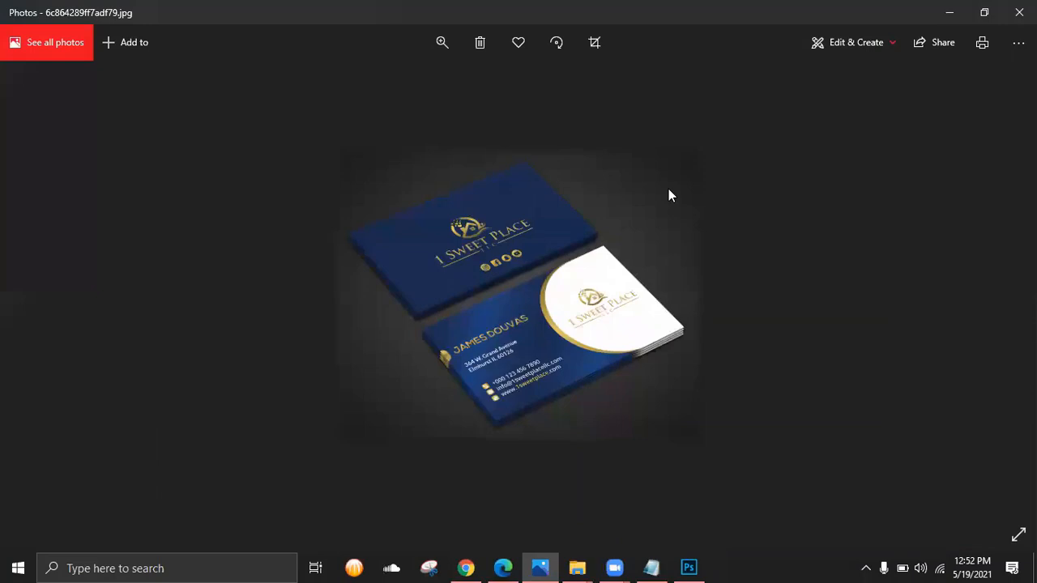
pyautogui.doubleClick(860, 105)
pyautogui.click(950, 13)
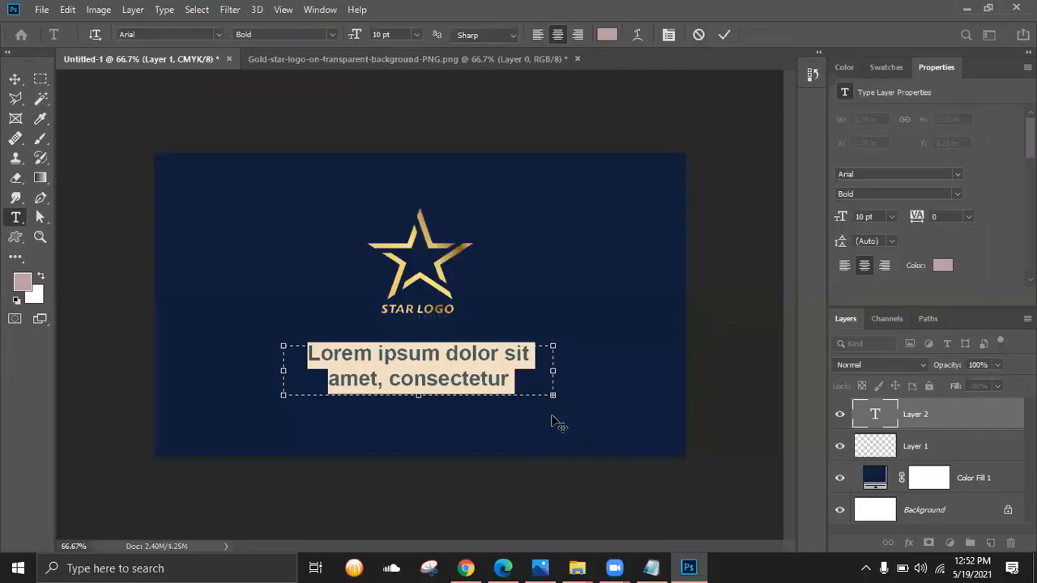
# - Type the title '1 SWEET PLACE' in Arial Bold 10 pt, fixing typos, and commit it
pyautogui.write('1')
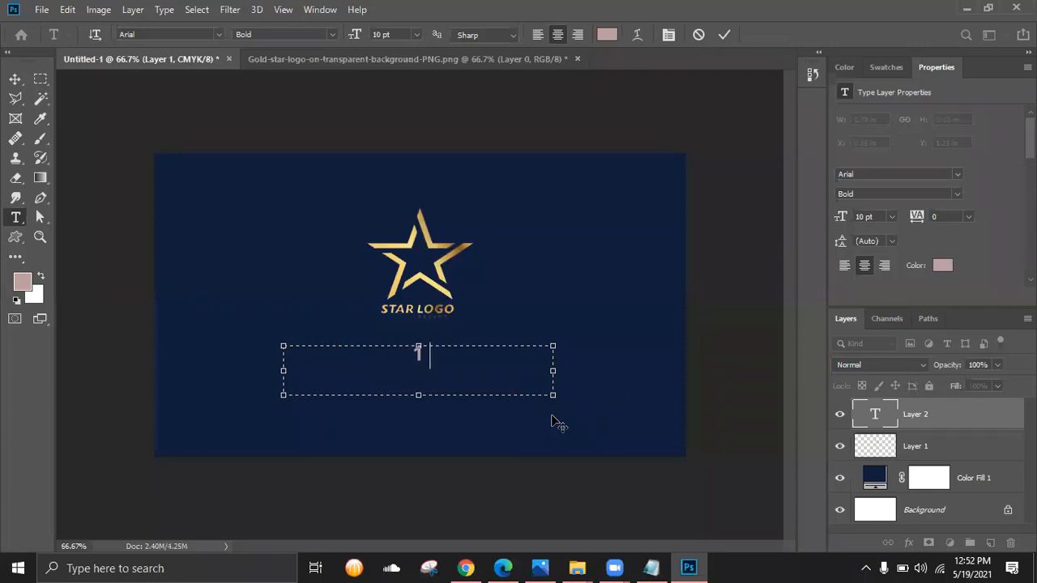
pyautogui.write(' SEET')
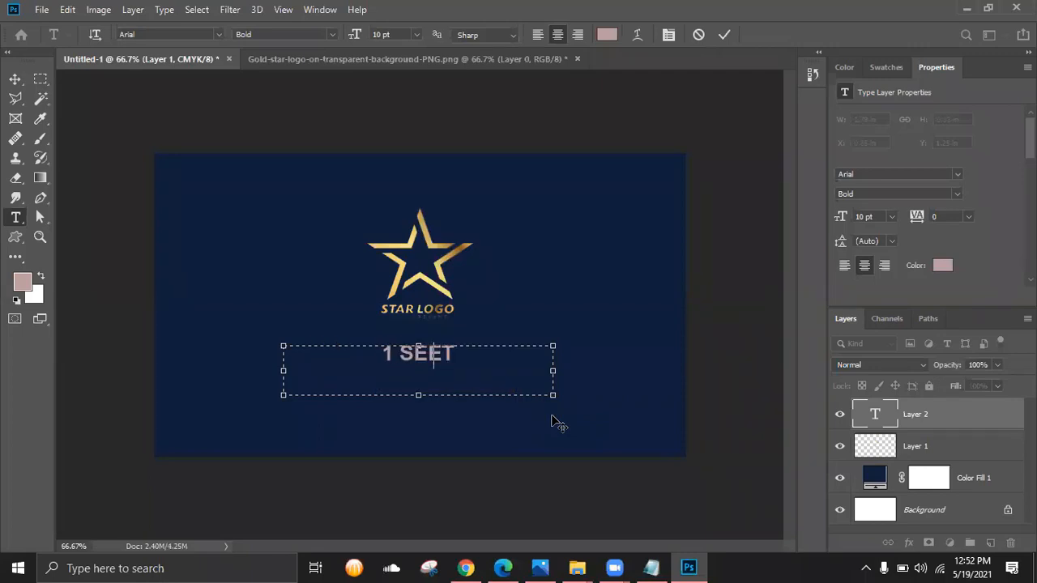
pyautogui.press('BackSpace')
pyautogui.press('BackSpace')
pyautogui.press('BackSpace')
pyautogui.write('$')
pyautogui.press('BackSpace')
pyautogui.write('W')
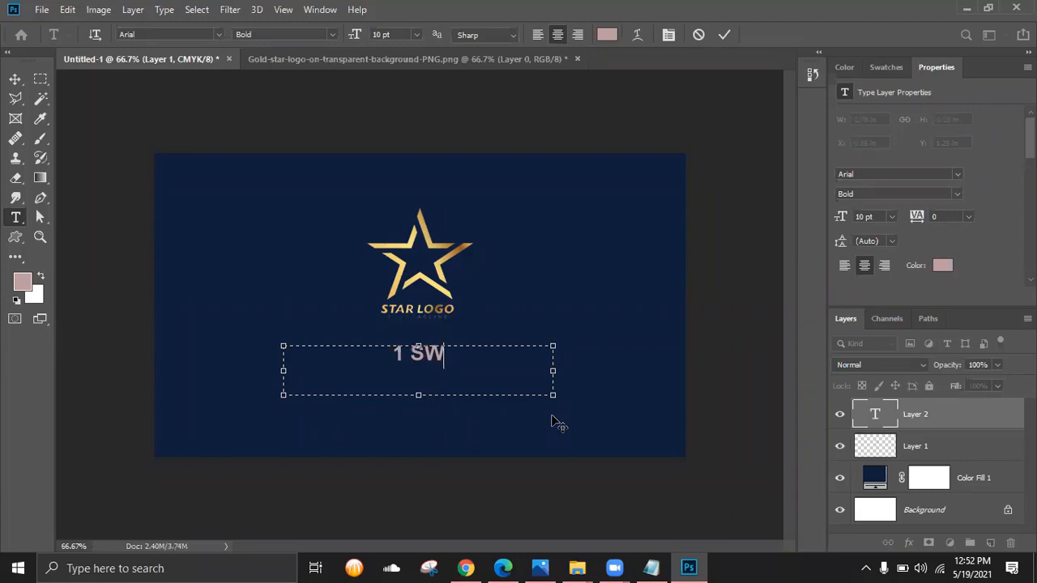
pyautogui.write('EET PLACE')
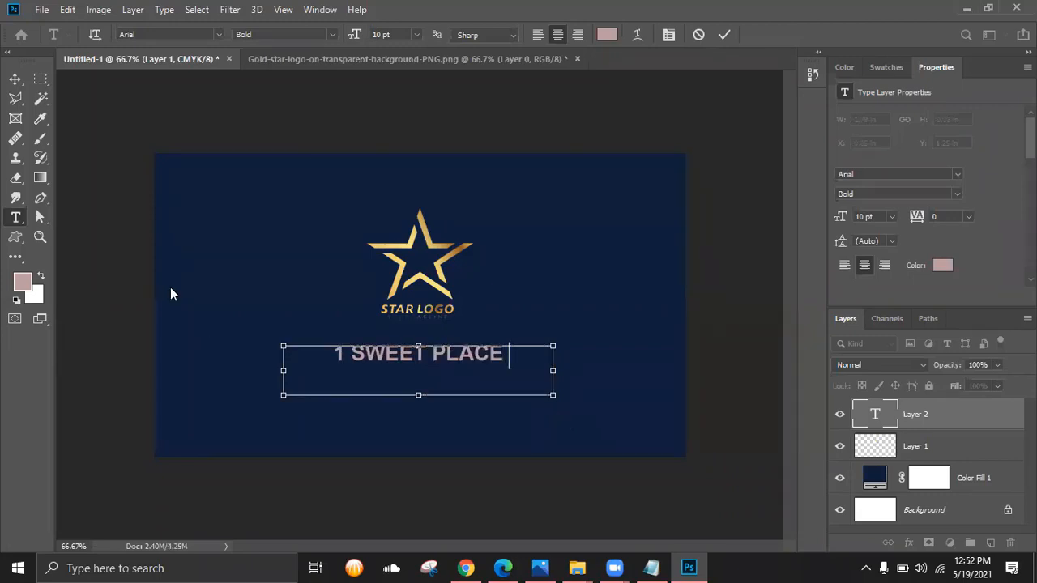
pyautogui.hotkey('ctrl', 'a')
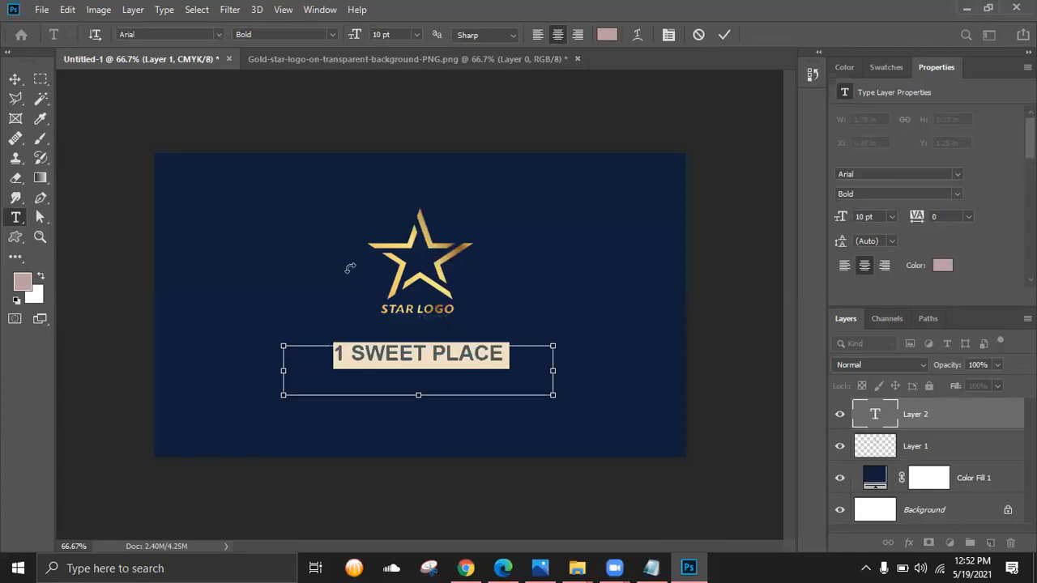
pyautogui.hotkey('ctrl', '+')
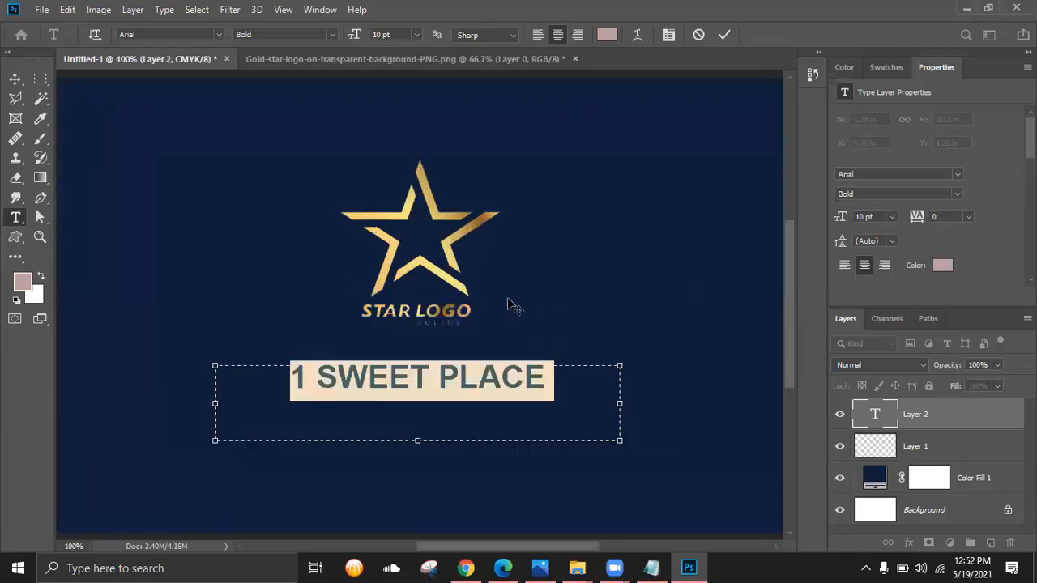
pyautogui.click(957, 420)
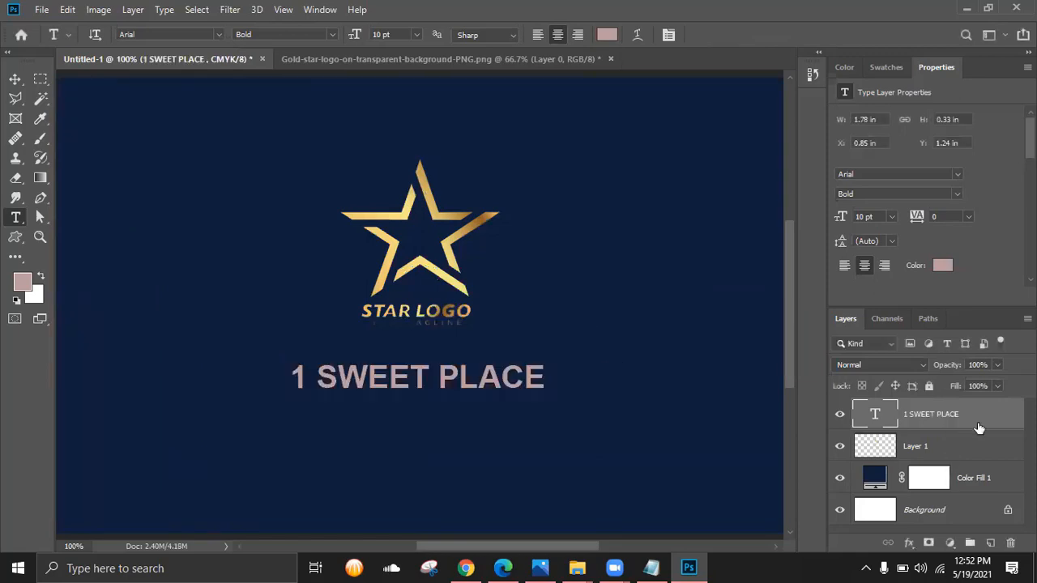
# - Add a red-to-green Gradient Overlay (103°, 92% opacity) to the title via Blending Options
pyautogui.rightClick(937, 414)
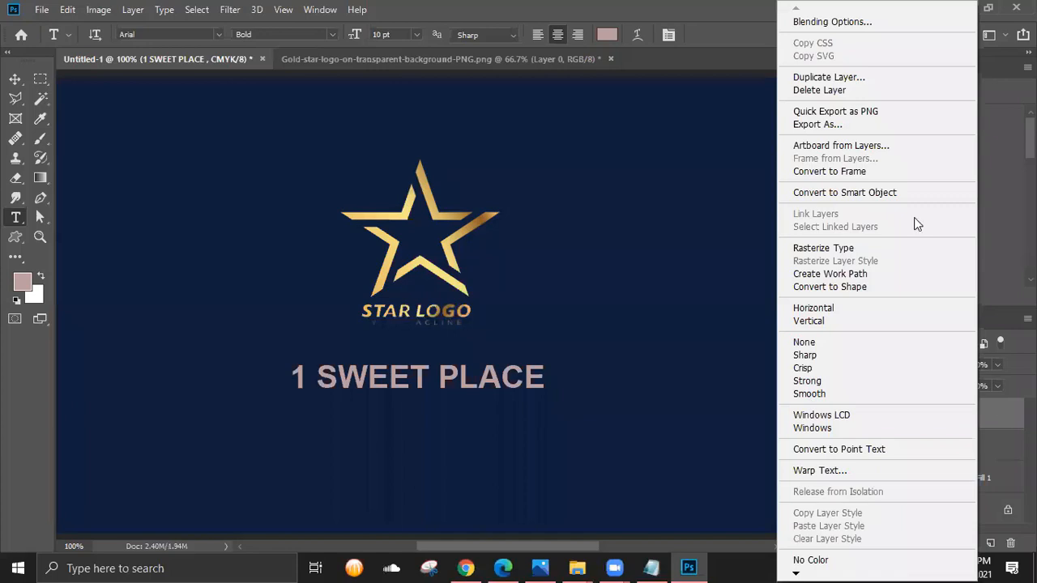
pyautogui.click(830, 23)
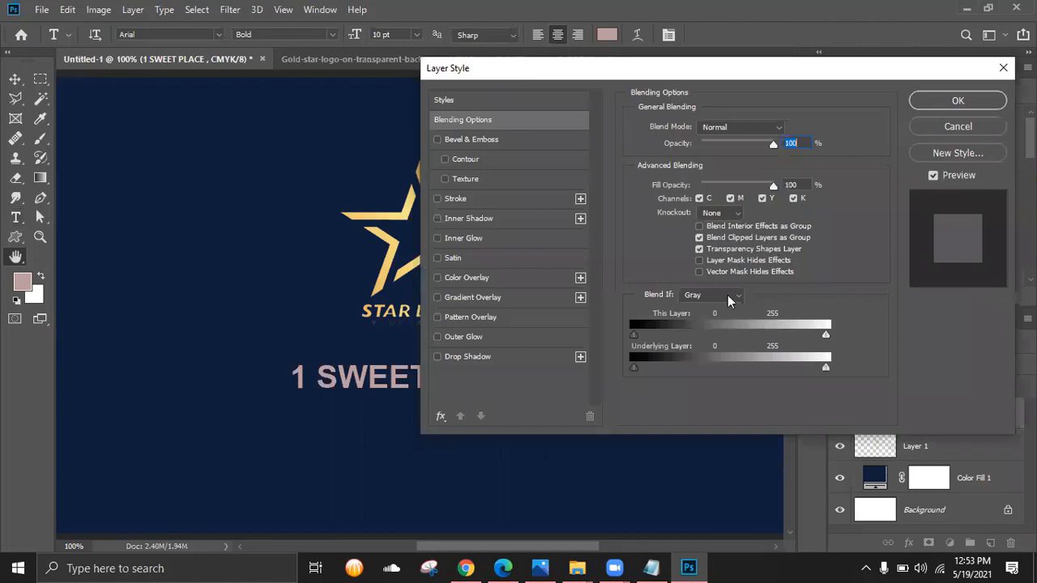
pyautogui.click(759, 307)
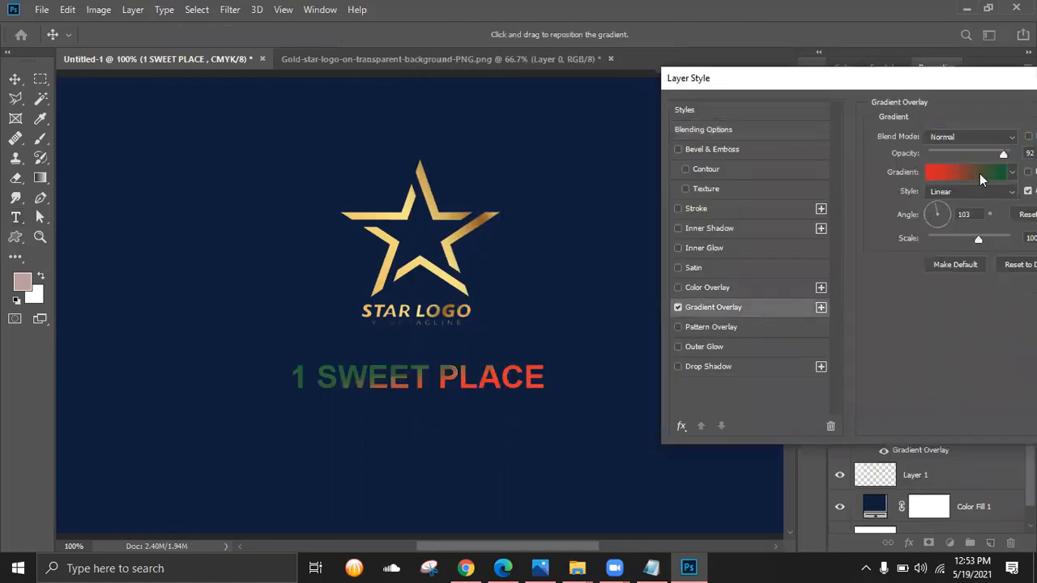
pyautogui.click(979, 173)
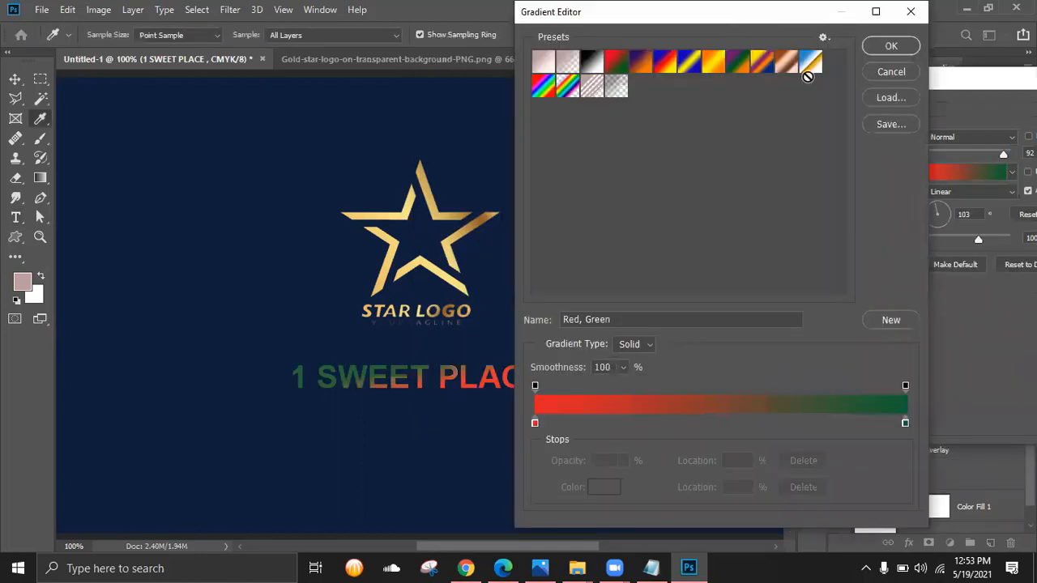
# - Apply the Orange, Yellow, Orange preset and recolour both end stops with golds sampled from the star
pyautogui.click(831, 68)
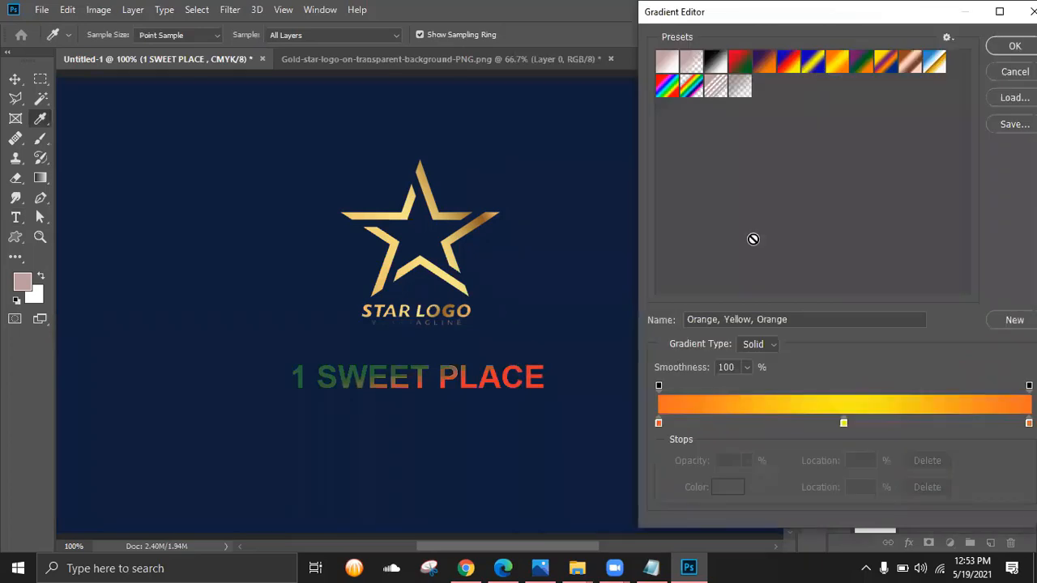
pyautogui.click(646, 422)
pyautogui.click(709, 487)
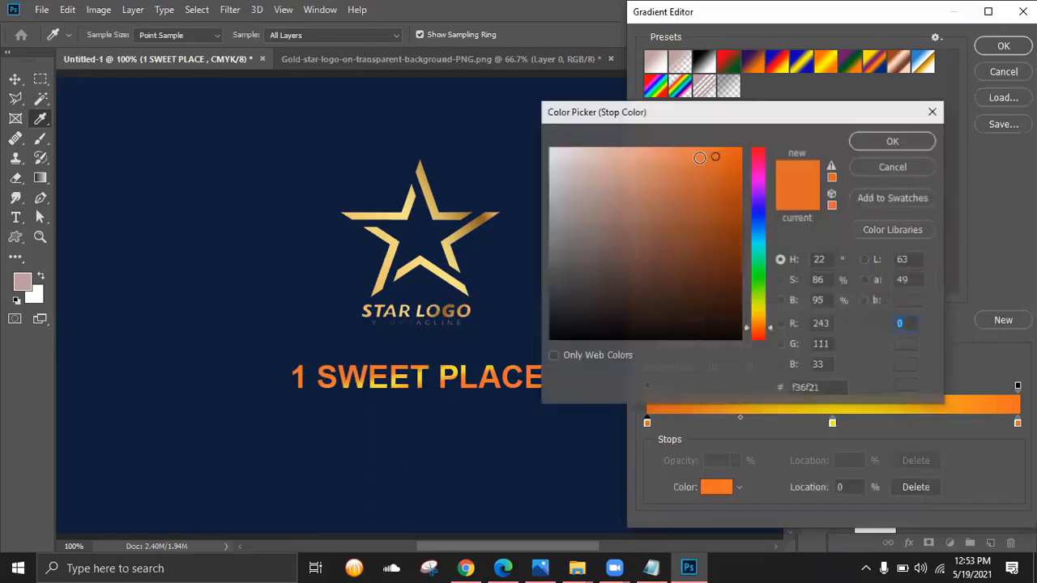
pyautogui.click(476, 235)
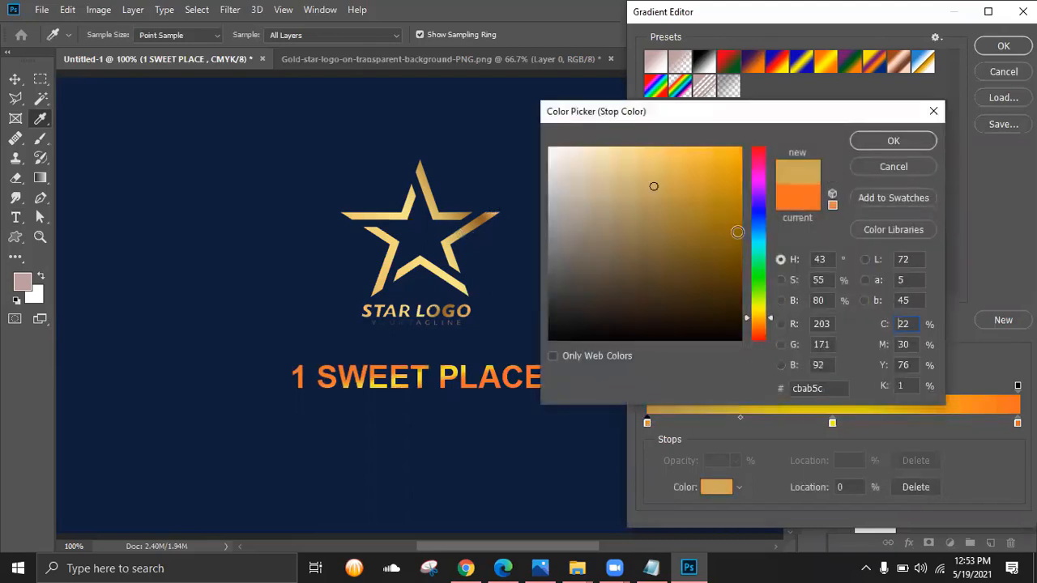
pyautogui.click(889, 141)
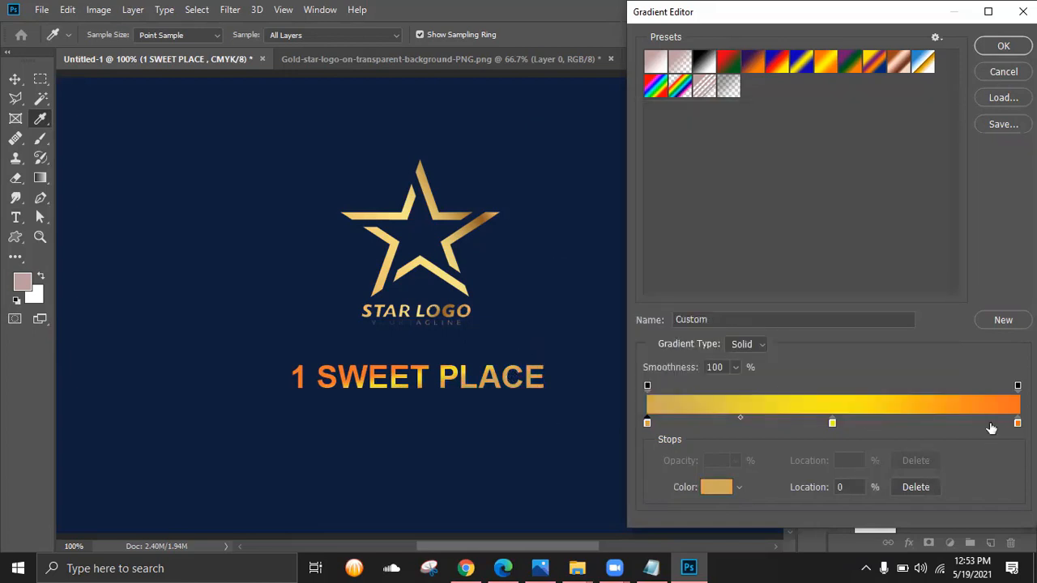
pyautogui.click(1017, 422)
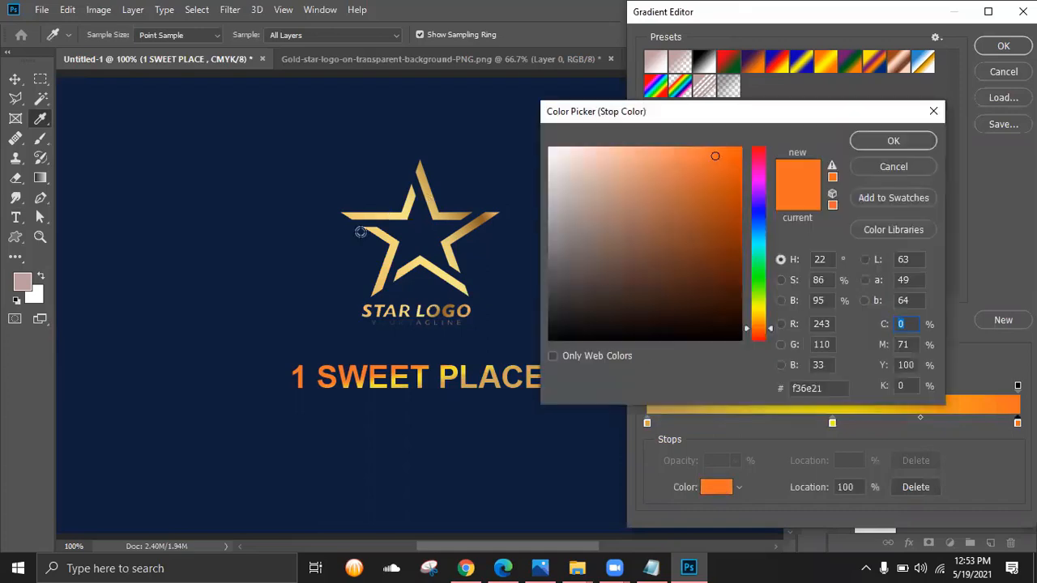
pyautogui.click(377, 287)
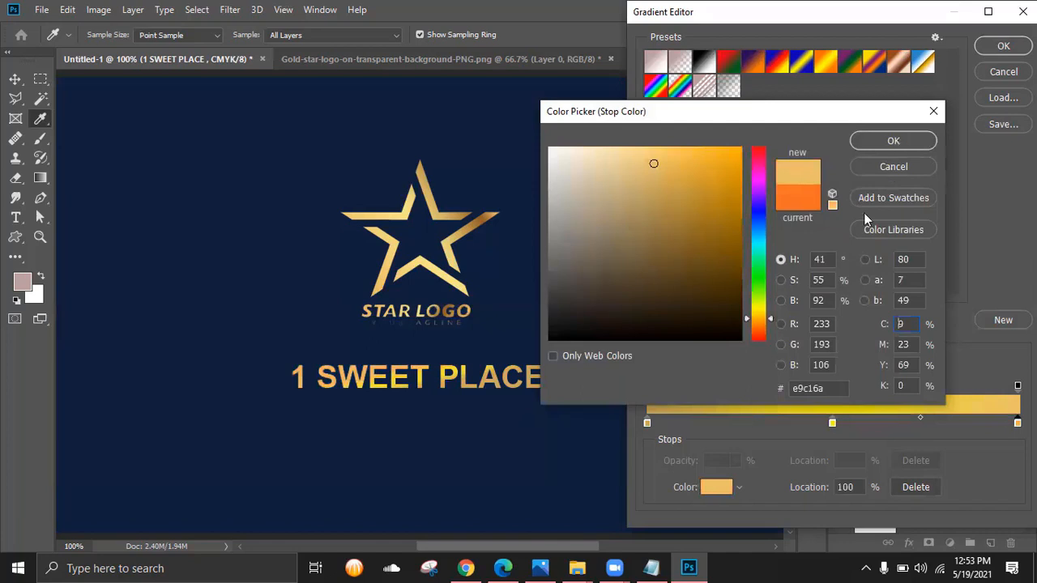
pyautogui.press('Return')
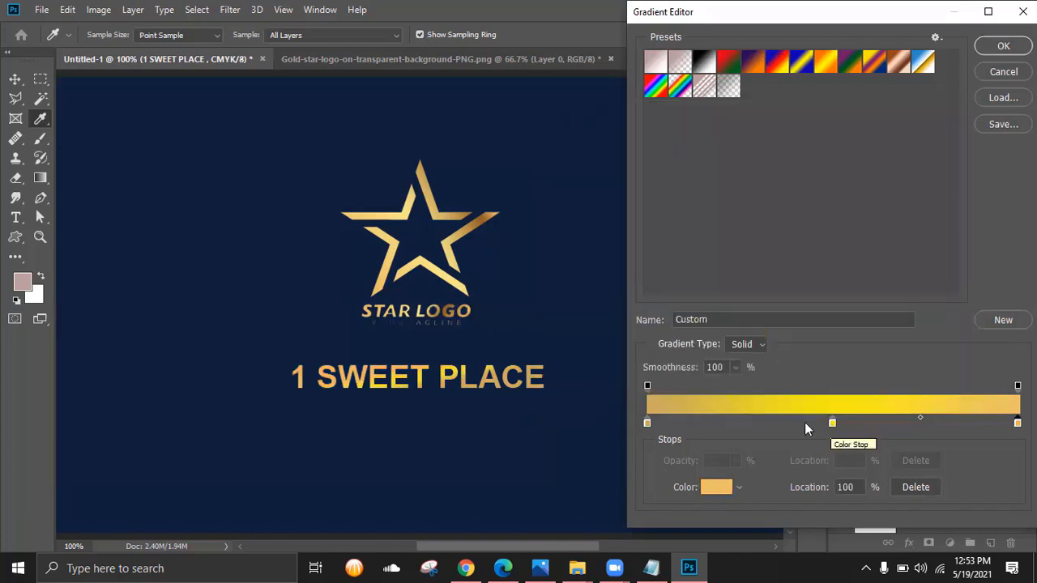
# - Move the middle stop to 46% and give it a dark brown-gold from the star
pyautogui.moveTo(832, 422); pyautogui.dragTo(782, 422)
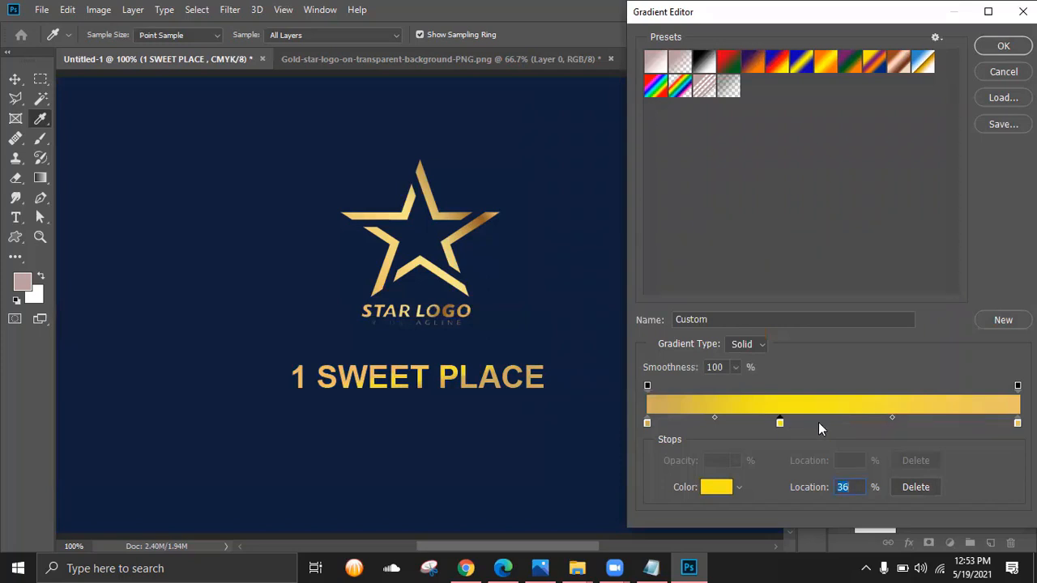
pyautogui.moveTo(780, 423); pyautogui.dragTo(818, 423)
pyautogui.click(712, 488)
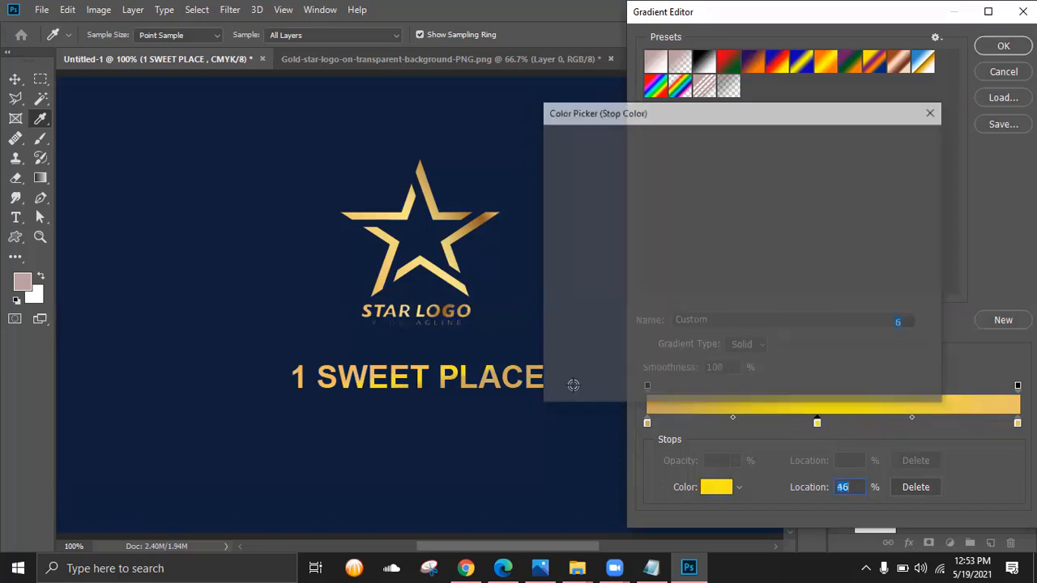
pyautogui.click(480, 220)
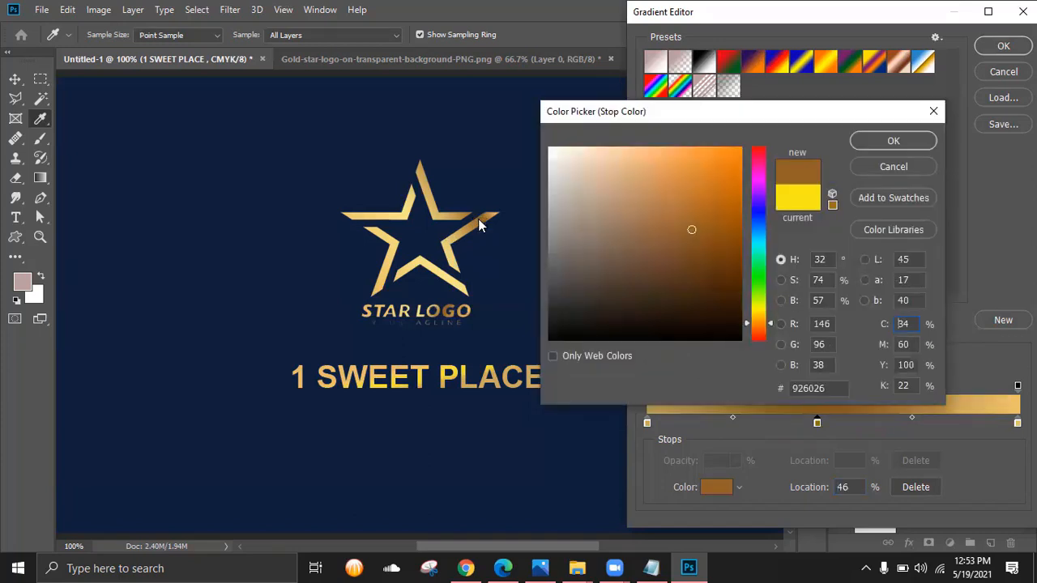
pyautogui.click(892, 140)
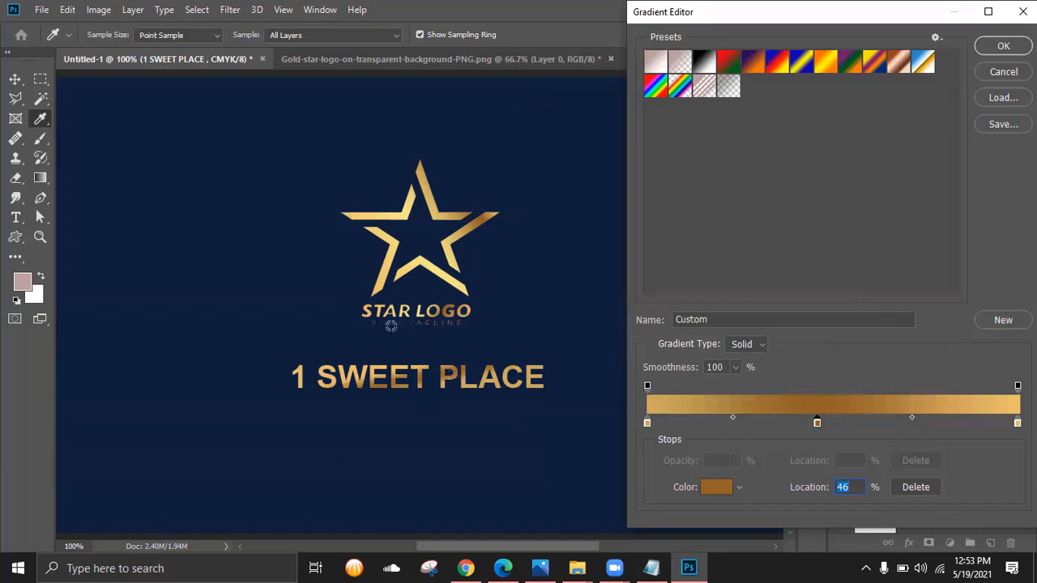
# - Re-pick a brighter gold for the left stop and apply the finished gradient
pyautogui.click(647, 422)
pyautogui.click(710, 485)
pyautogui.moveTo(652, 185); pyautogui.dragTo(643, 164)
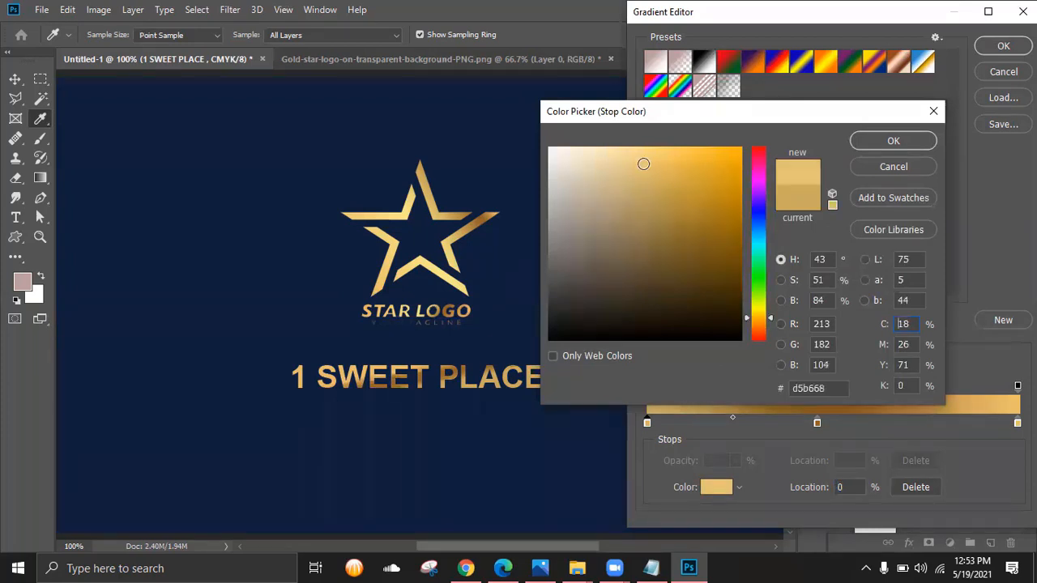
pyautogui.click(408, 207)
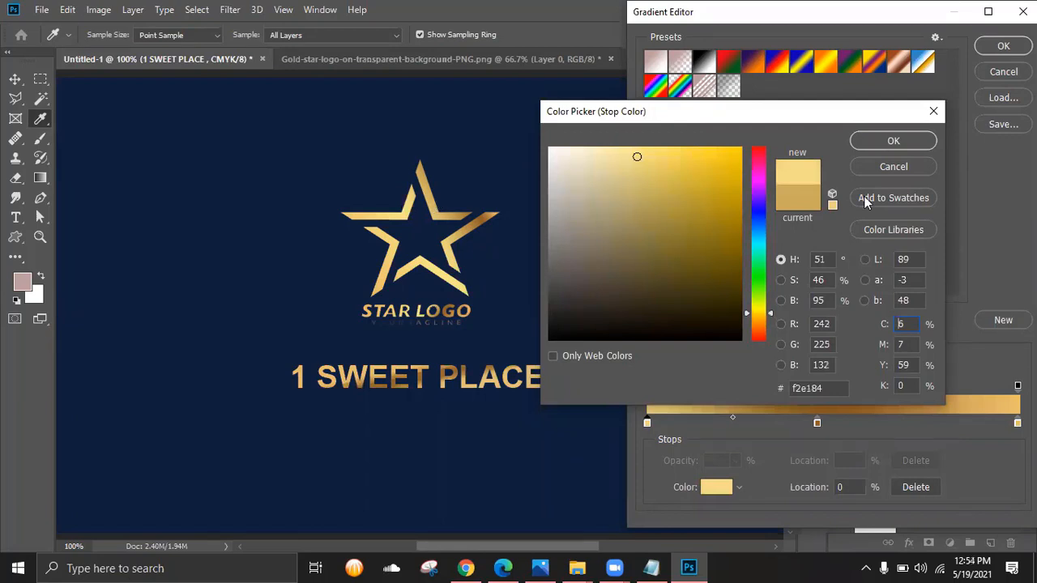
pyautogui.press('Return')
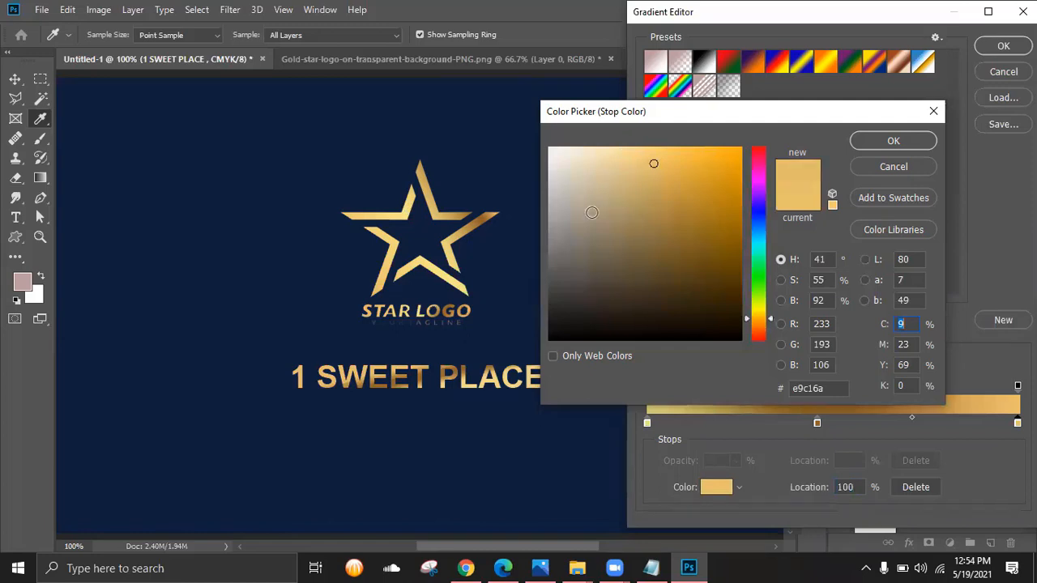
pyautogui.click(893, 144)
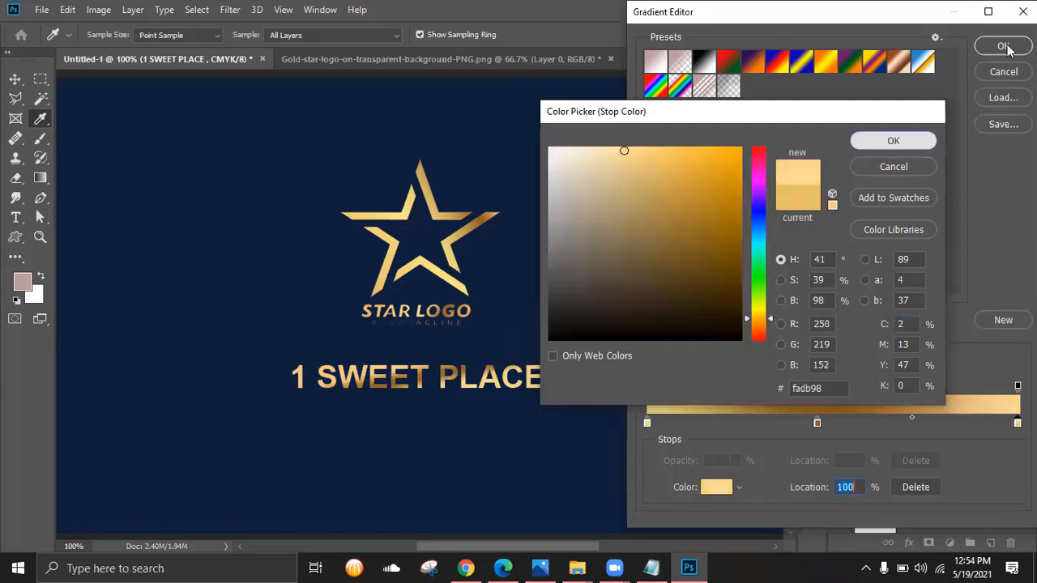
pyautogui.click(1004, 47)
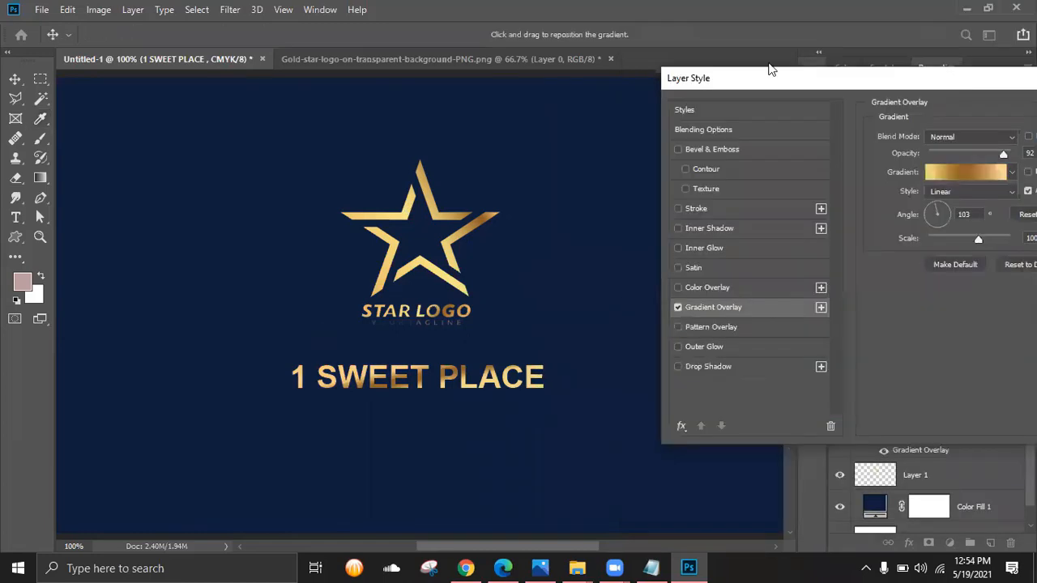
# - Apply the gold overlay, trial an 85% title resize and undo it, then switch windows
pyautogui.click(930, 73)
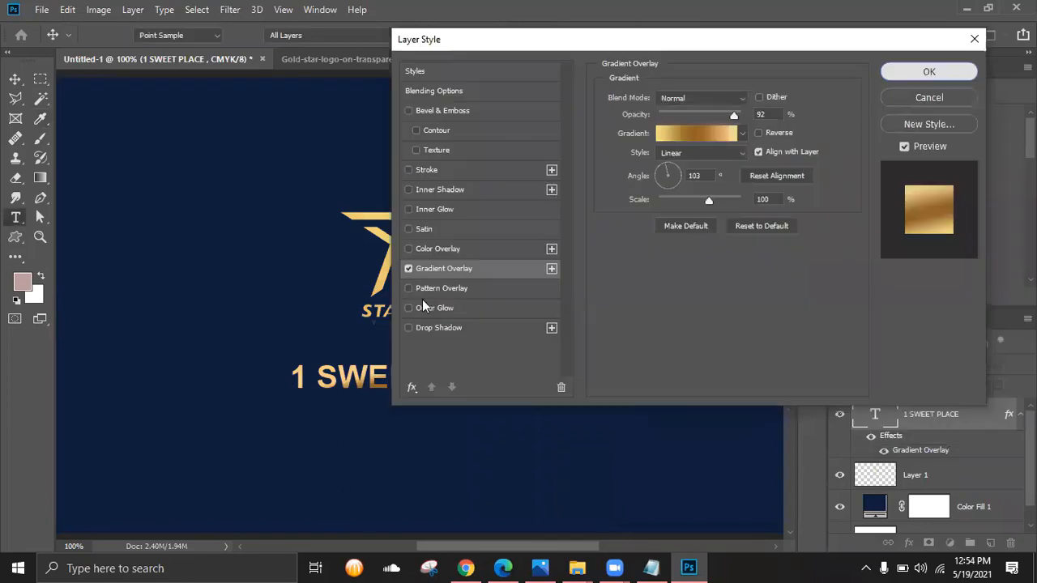
pyautogui.hotkey('ctrl', '-')
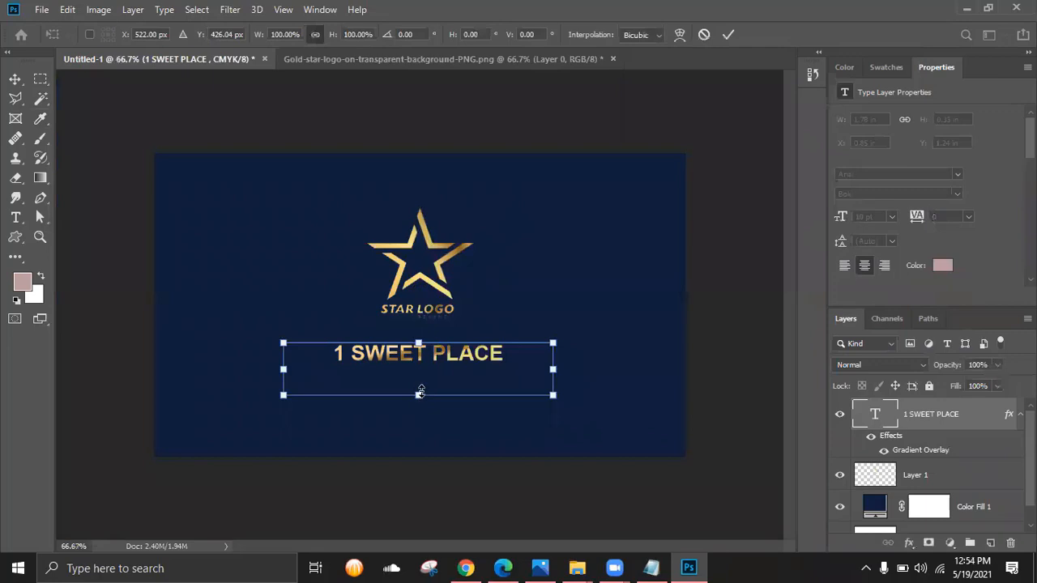
pyautogui.moveTo(419, 394); pyautogui.dragTo(418, 388)
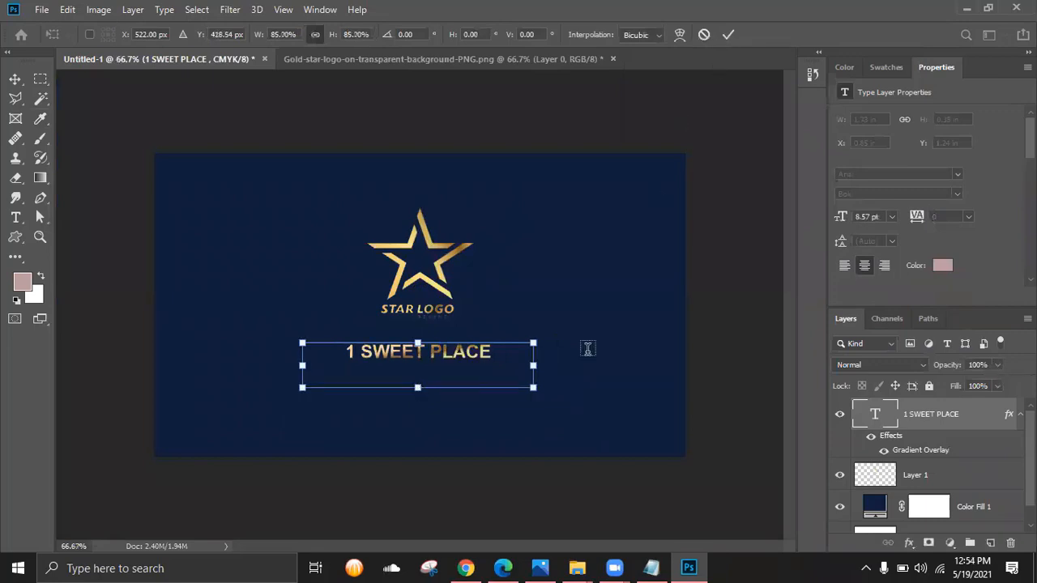
pyautogui.press('Return')
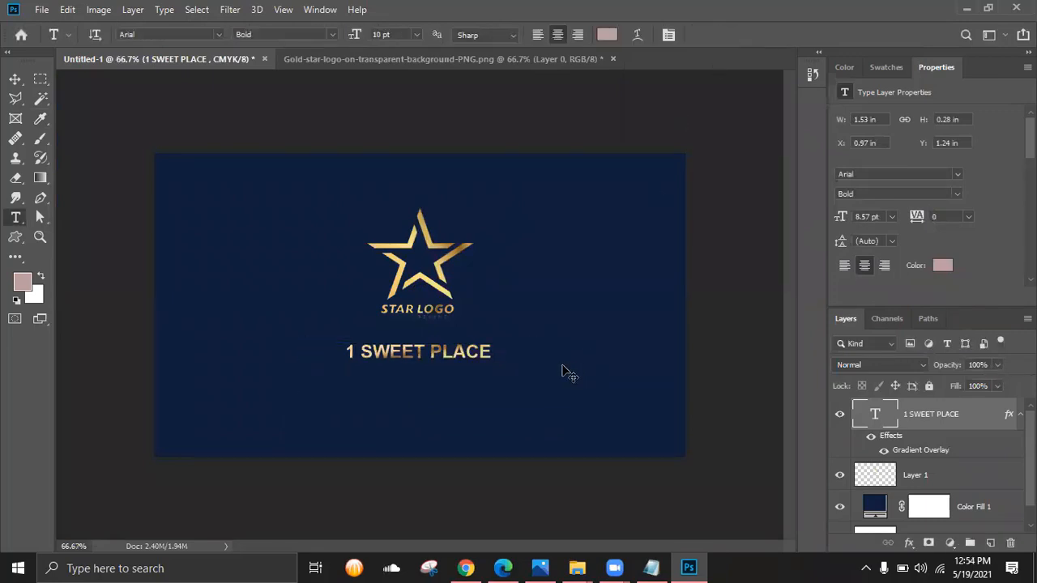
pyautogui.hotkey('ctrl', 'z')
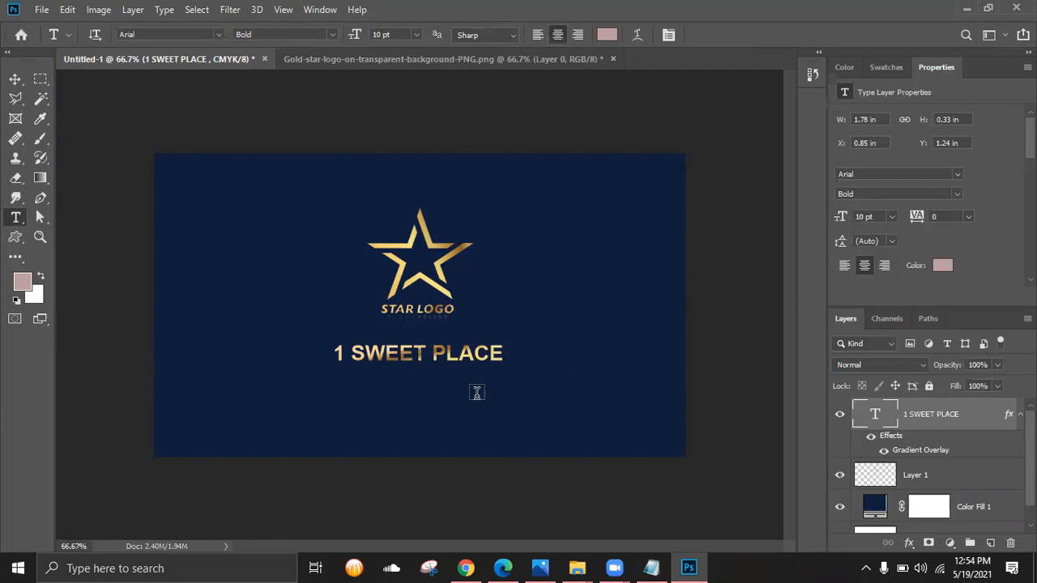
pyautogui.hotkey('alt', 'Tab')
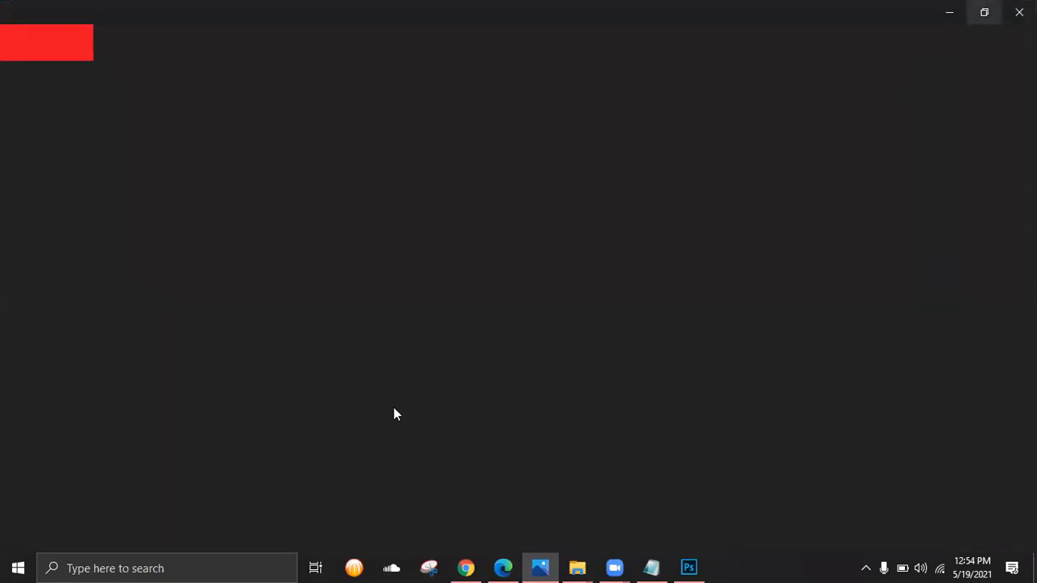
# - View the business card idea reference image in Photos, then minimise it to return to Photoshop
pyautogui.hotkey('alt', 'Tab')
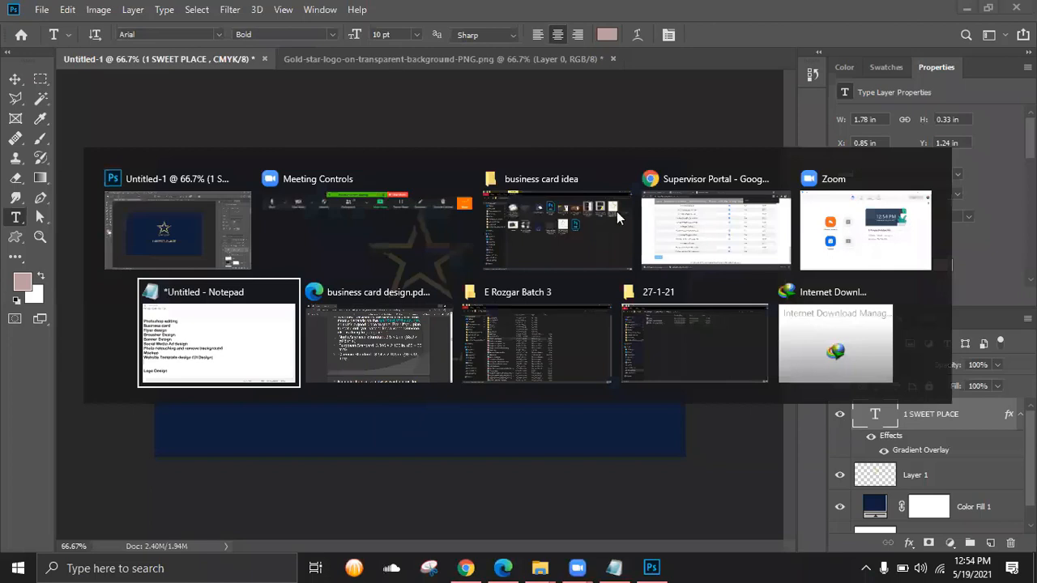
pyautogui.click(557, 231)
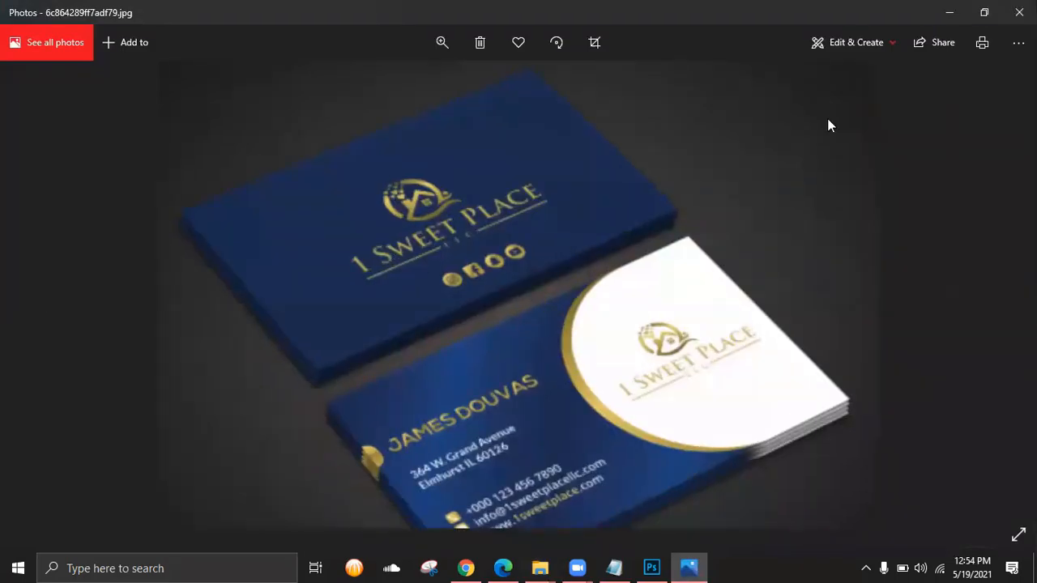
pyautogui.click(947, 14)
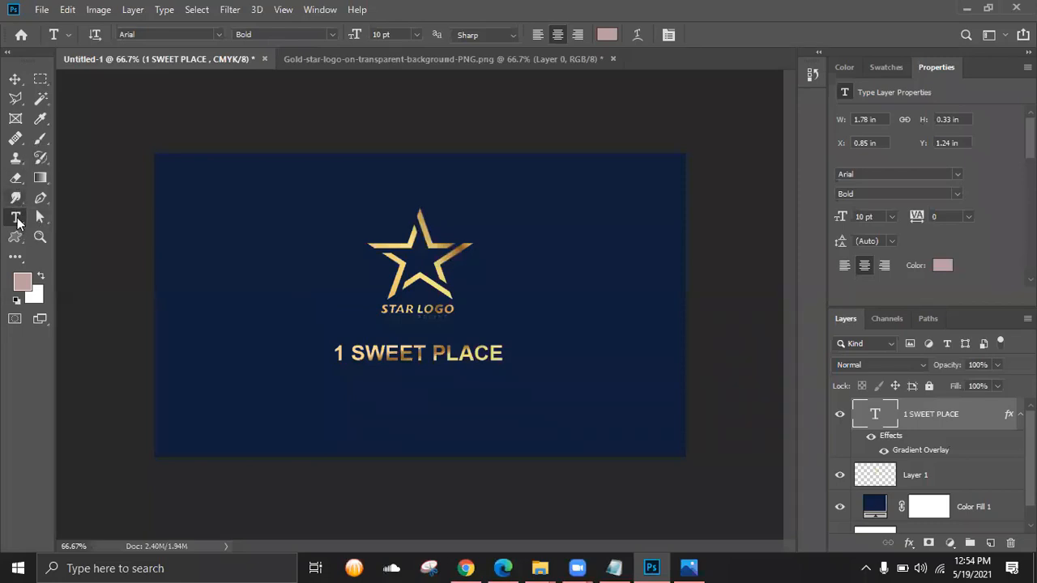
# - Draw two horizontal 6 px lines beneath the 1 SWEET PLACE title with the Line tool
pyautogui.rightClick(18, 220)
pyautogui.click(19, 242)
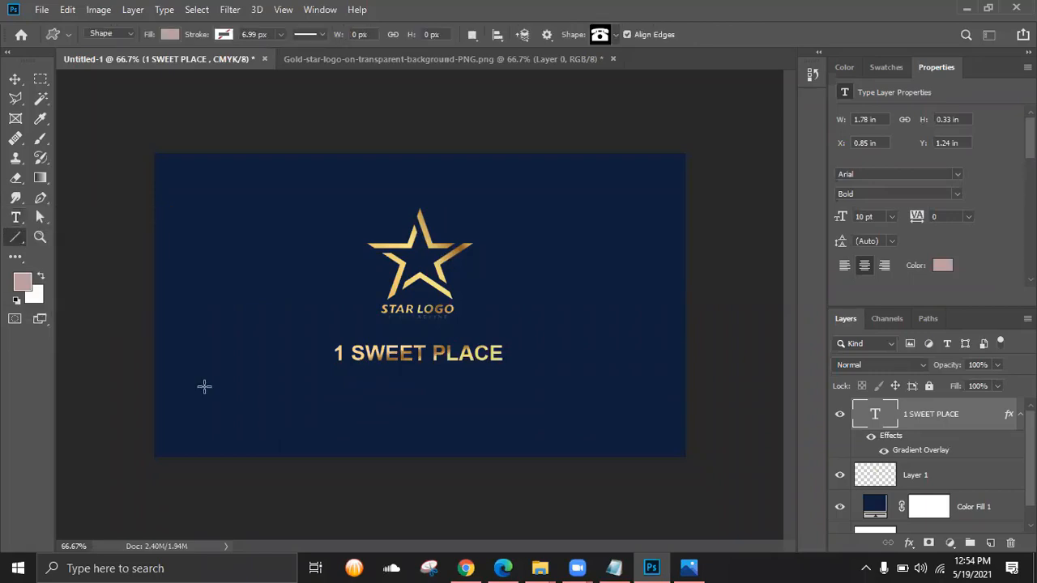
pyautogui.moveTo(204, 387); pyautogui.dragTo(354, 387)
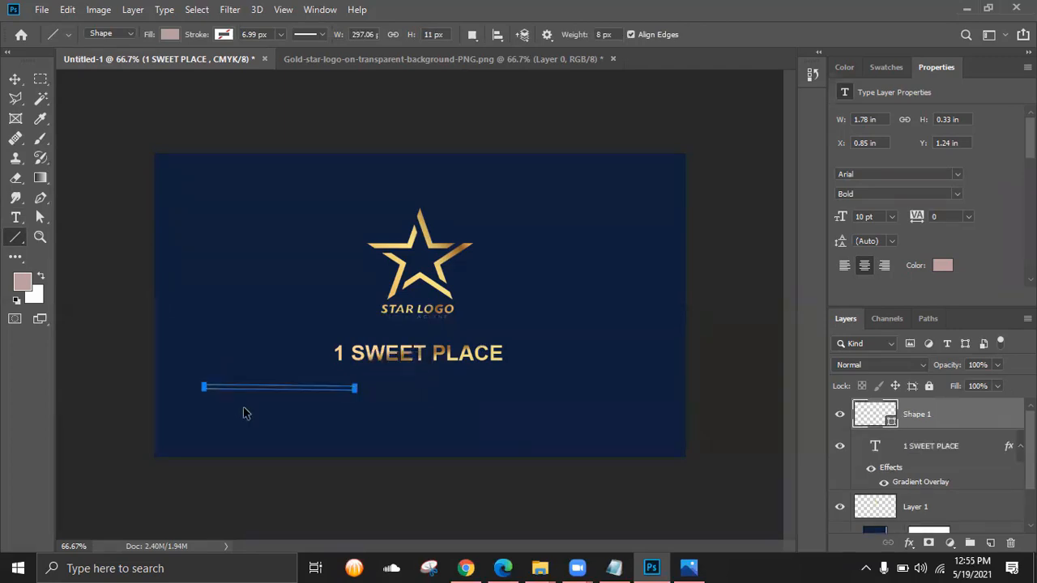
pyautogui.hotkey('ctrl', 'z')
pyautogui.hotkey('ctrl', 'z')
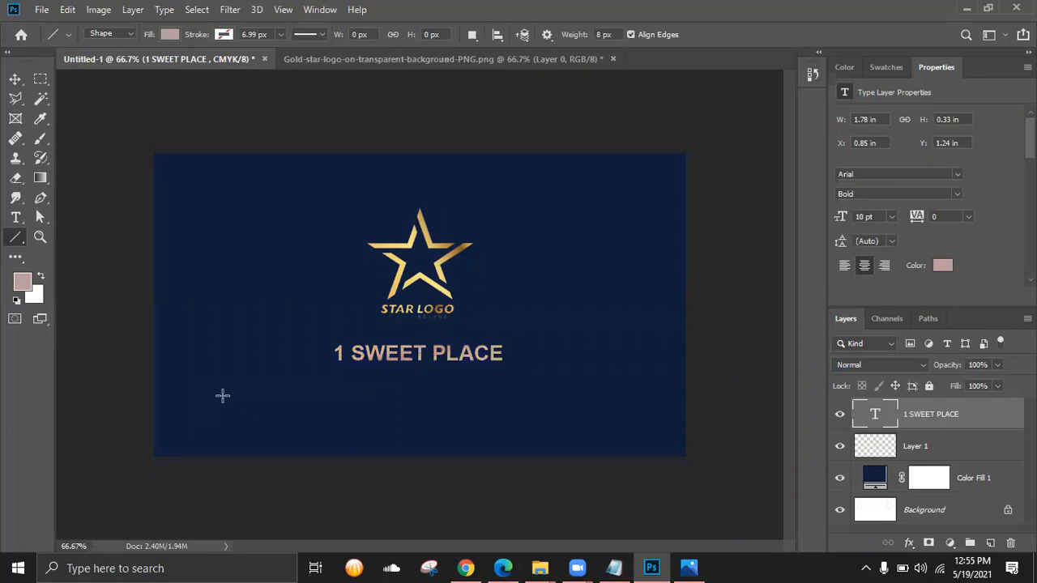
pyautogui.moveTo(223, 395); pyautogui.dragTo(371, 404)
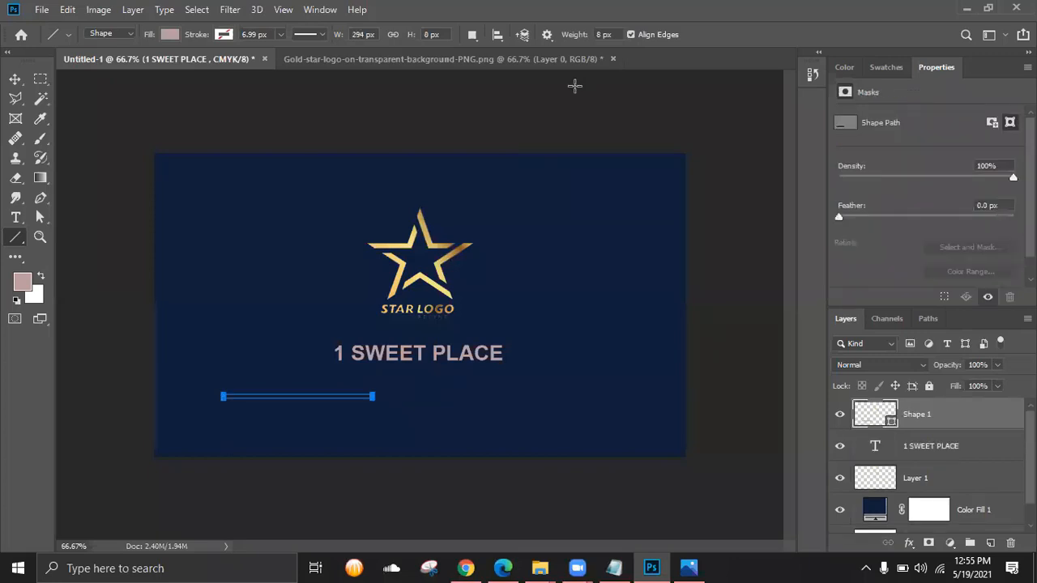
pyautogui.click(619, 37)
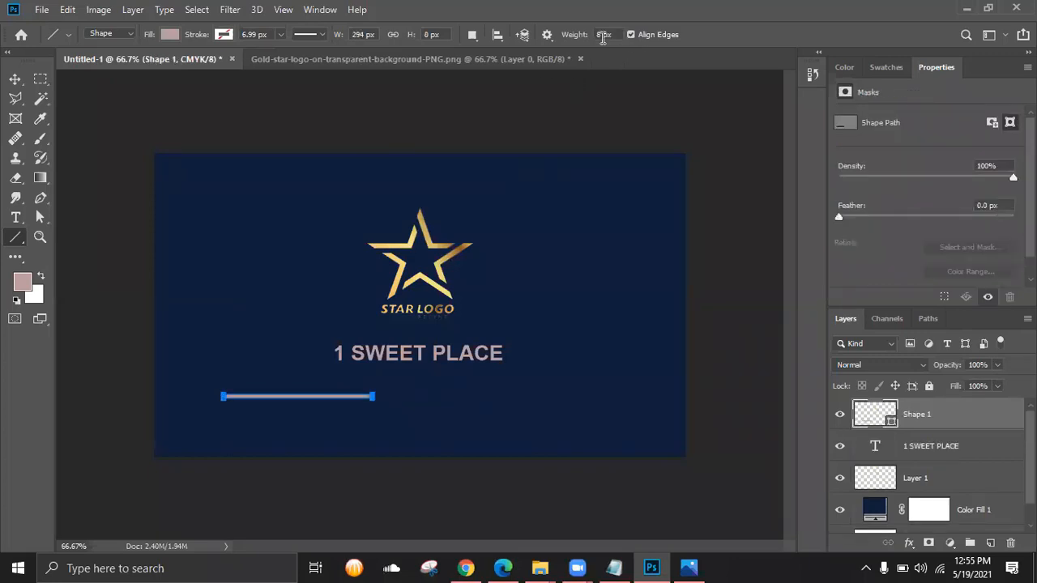
pyautogui.hotkey('ctrl', 'a')
pyautogui.write('6')
pyautogui.moveTo(478, 389); pyautogui.dragTo(637, 388)
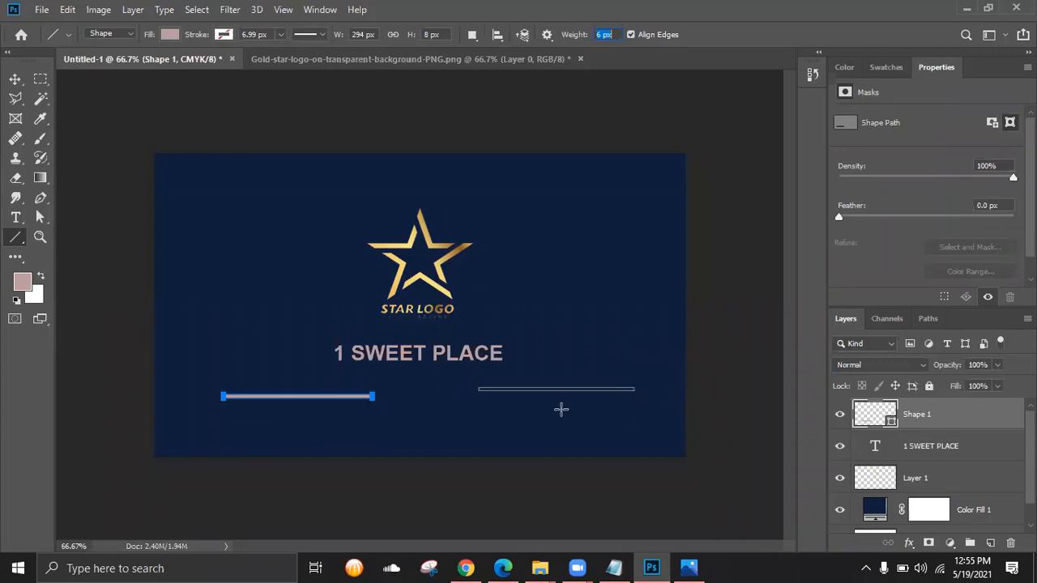
pyautogui.moveTo(509, 397); pyautogui.dragTo(661, 396)
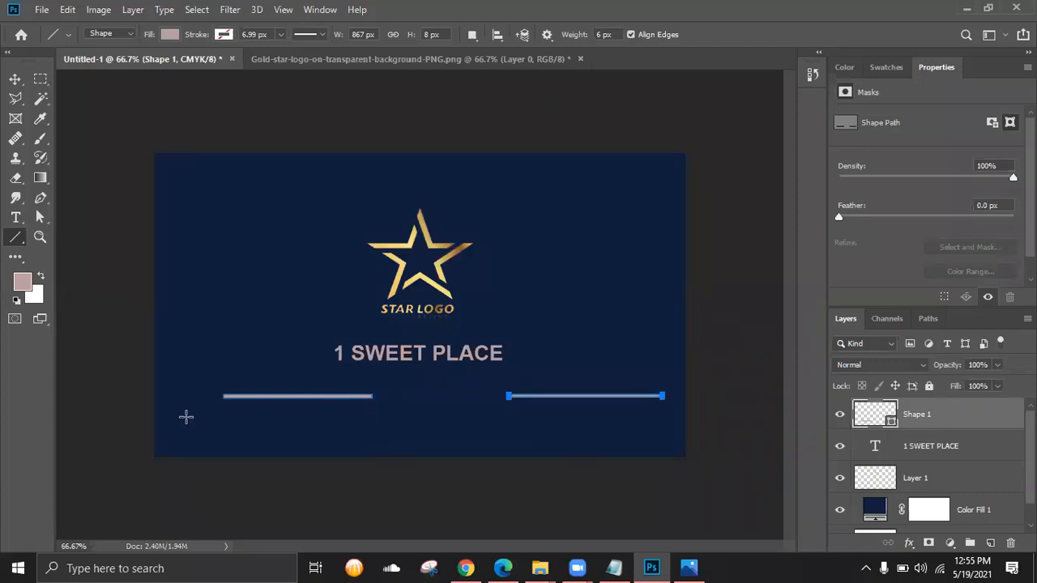
# - Delete the Shape 1 line layer using the Layers panel trash
pyautogui.click(15, 78)
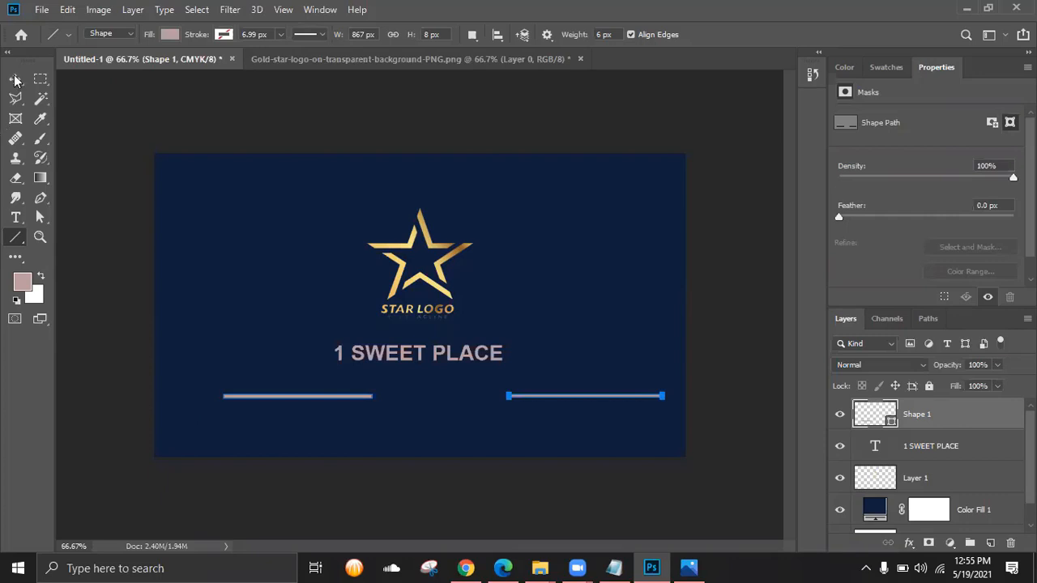
pyautogui.click(297, 407)
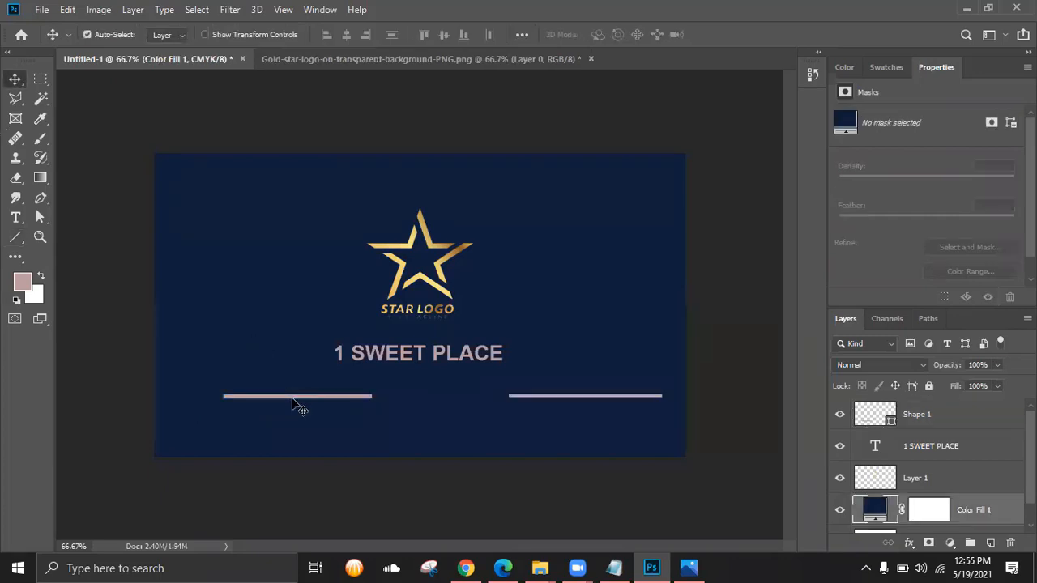
pyautogui.click(361, 398)
pyautogui.moveTo(912, 418); pyautogui.dragTo(1011, 543)
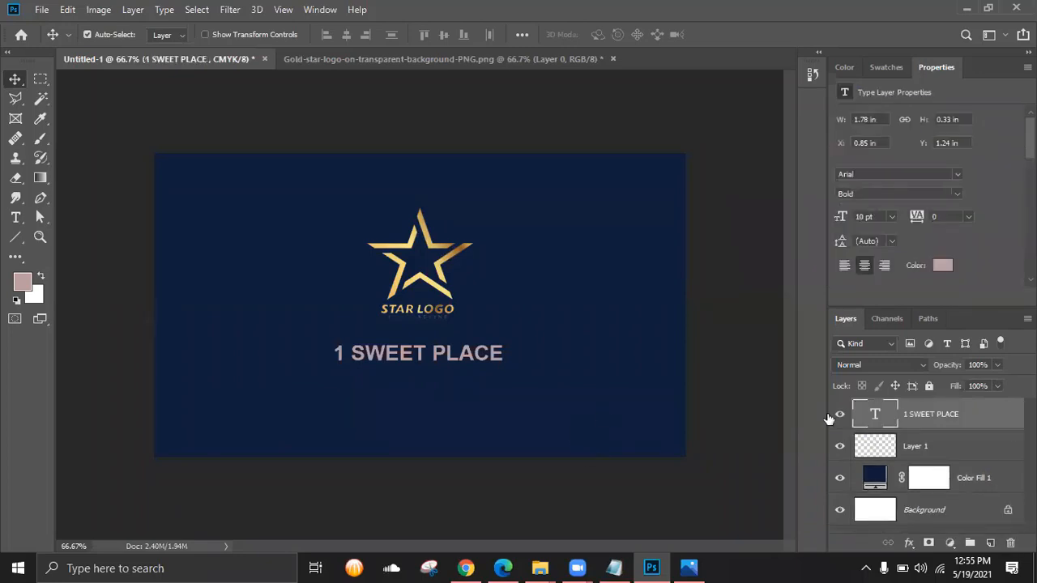
pyautogui.hotkey('ctrl', 'z')
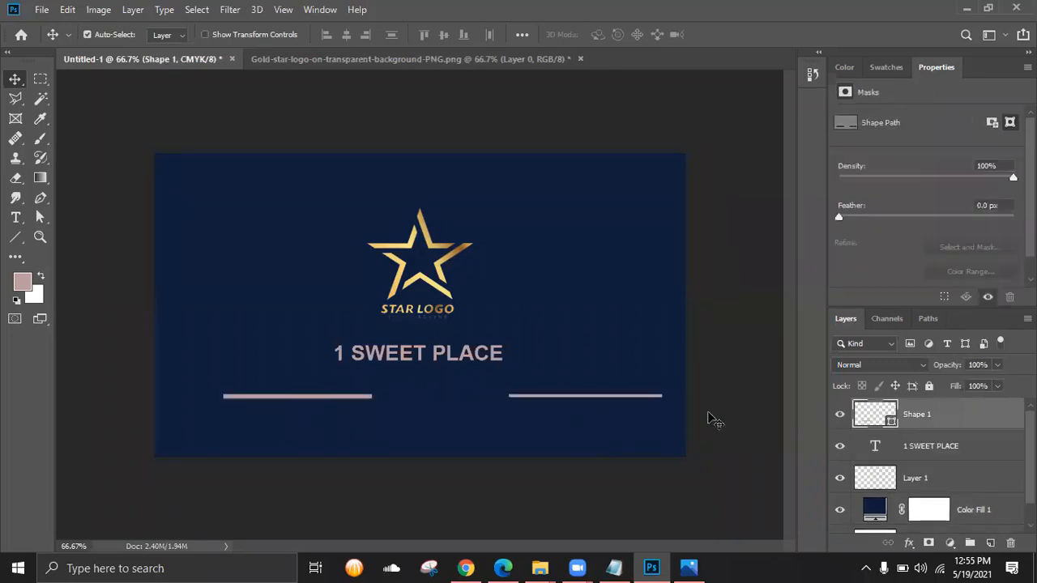
pyautogui.click(1011, 544)
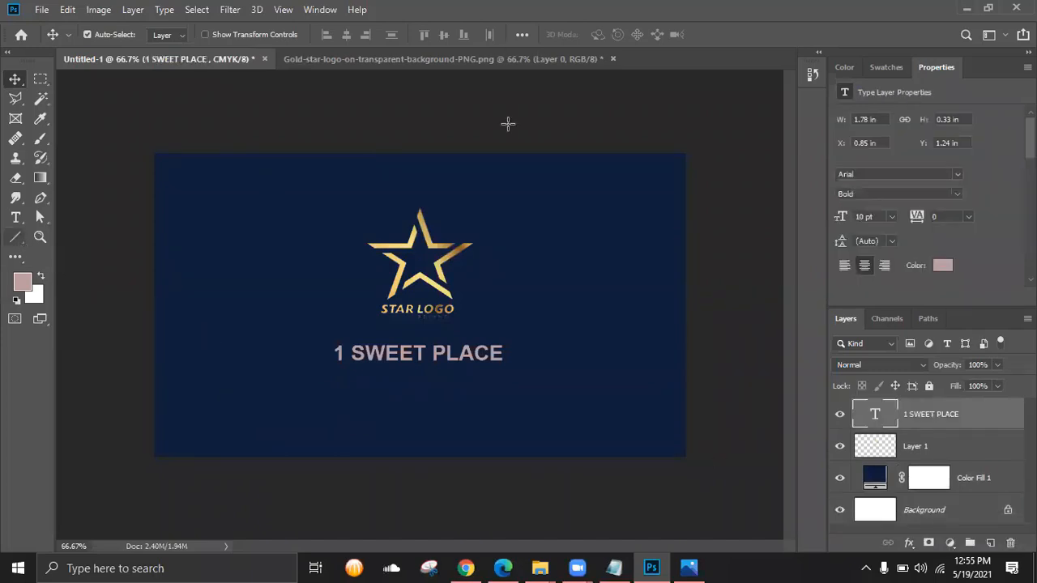
# - Set the line fill to the star's pale gold f0d578 and draw a line under the title's left side
pyautogui.press('u')
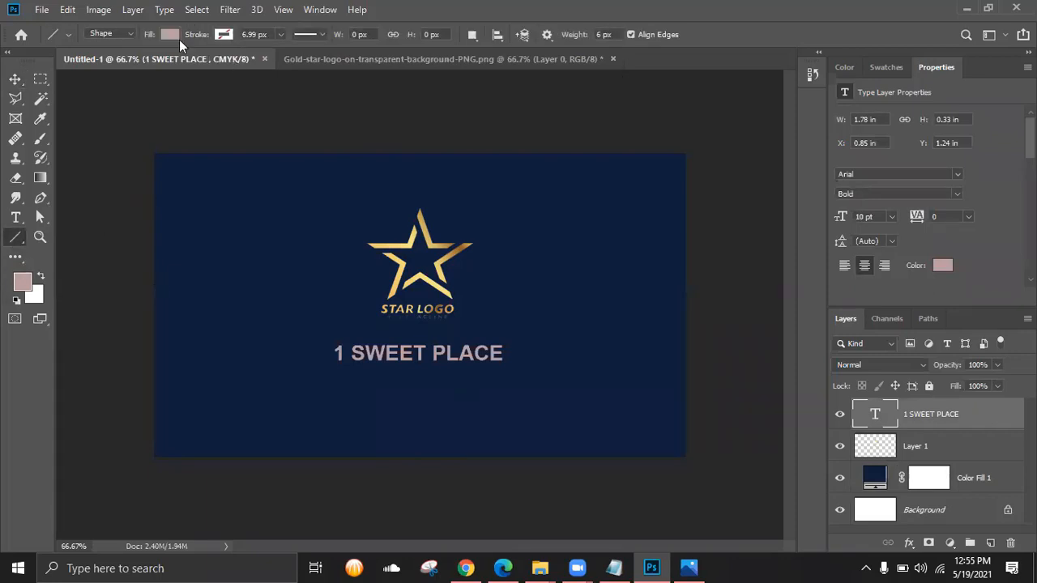
pyautogui.click(223, 34)
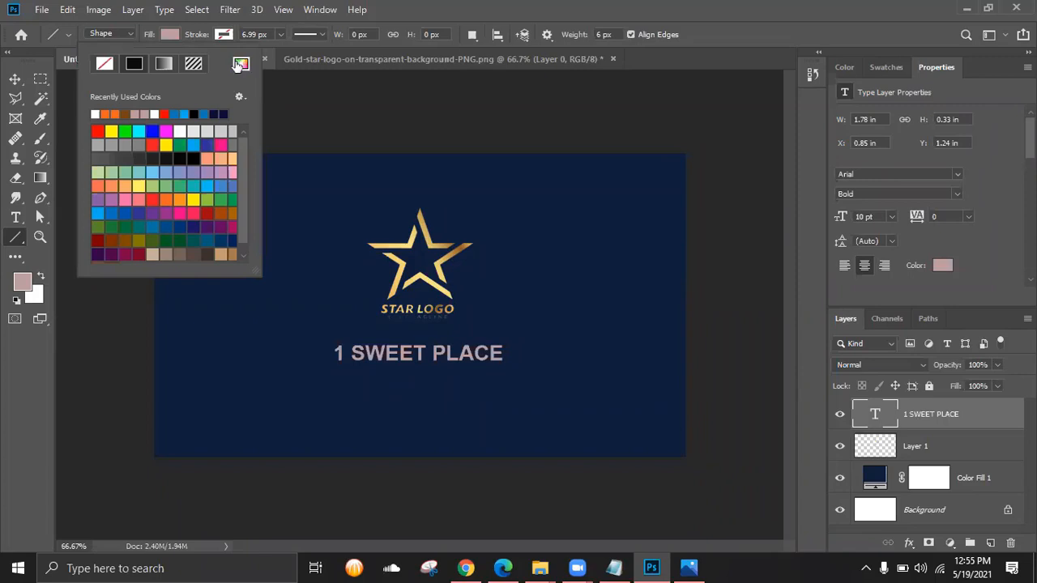
pyautogui.click(241, 64)
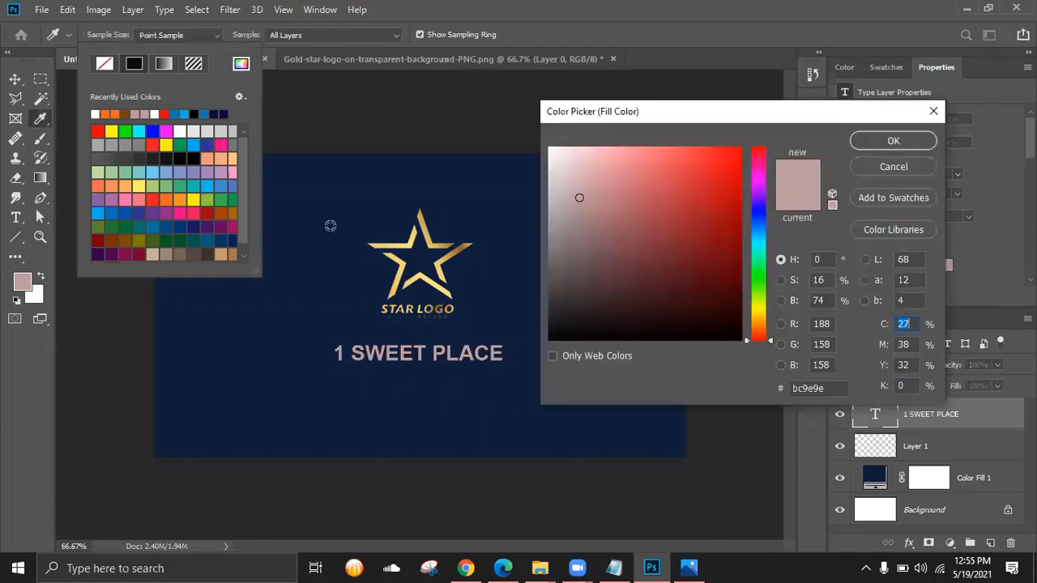
pyautogui.click(381, 246)
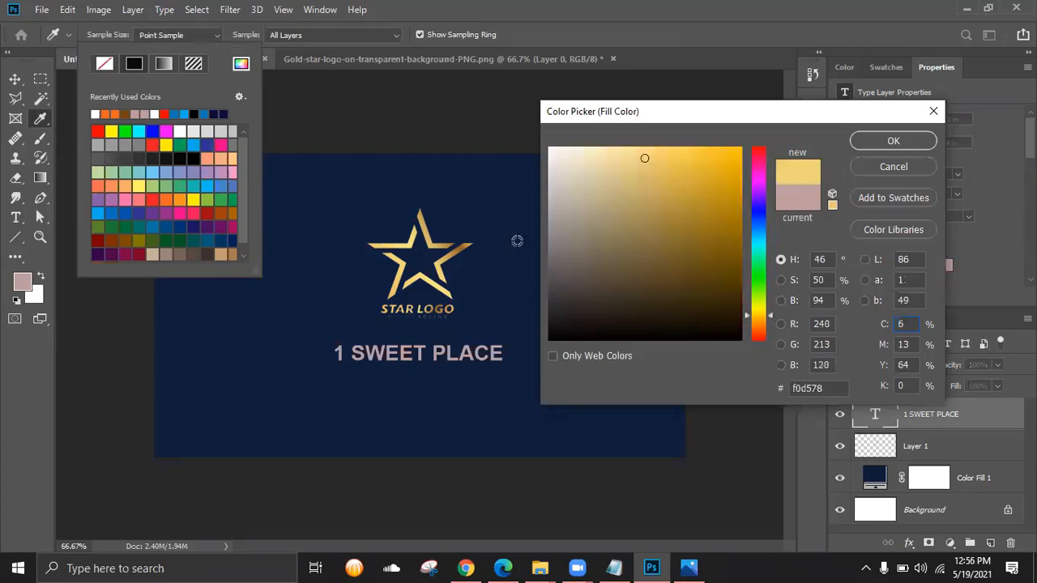
pyautogui.click(892, 144)
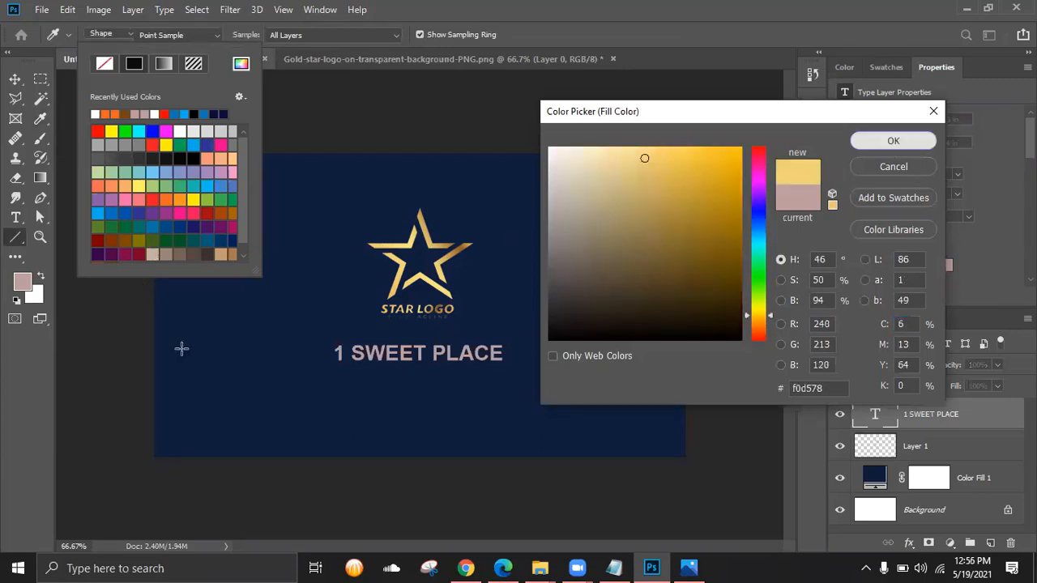
pyautogui.moveTo(212, 400); pyautogui.dragTo(362, 400)
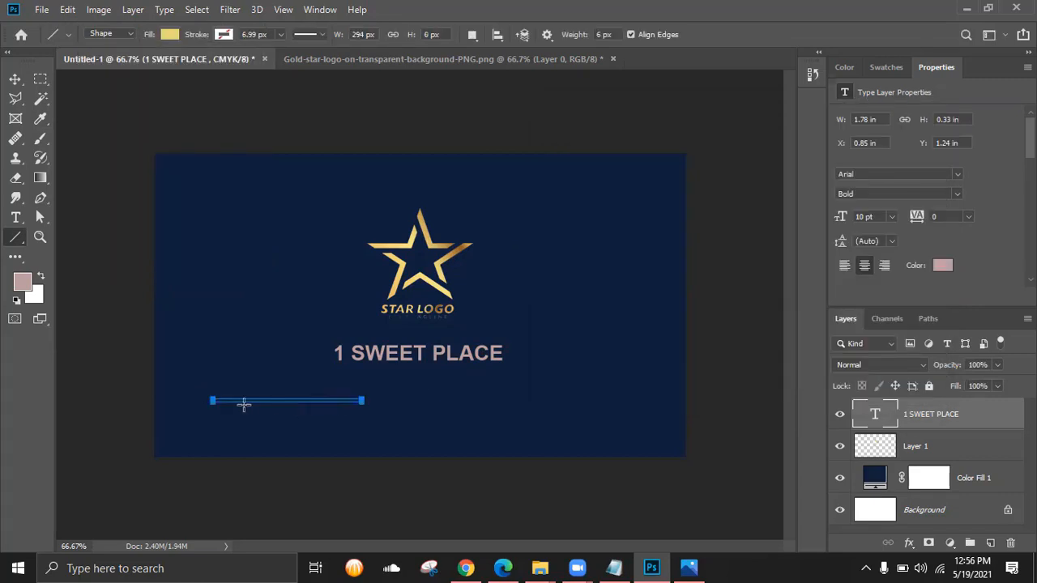
pyautogui.moveTo(184, 395); pyautogui.dragTo(356, 394)
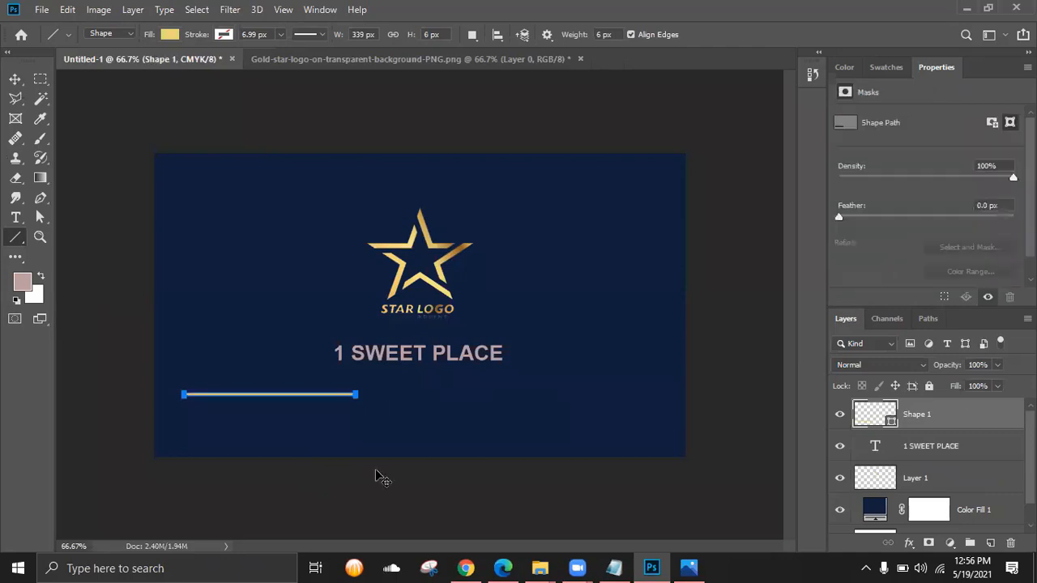
# - Move the gold line under the title's right side and fine-tune its position
pyautogui.press('v')
pyautogui.moveTo(319, 398); pyautogui.dragTo(617, 386)
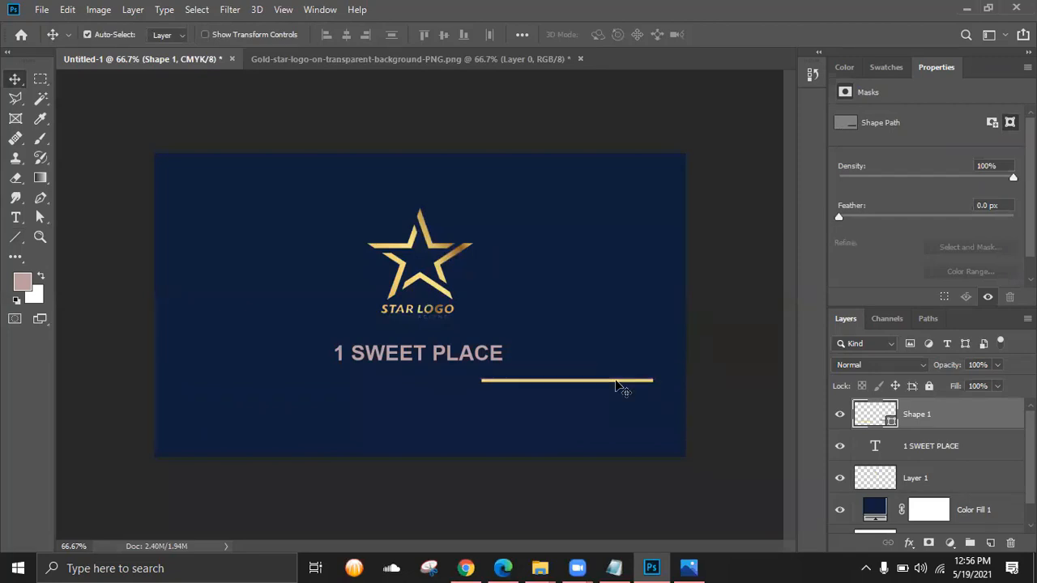
pyautogui.press('Up')
pyautogui.press('Up')
pyautogui.press('Up')
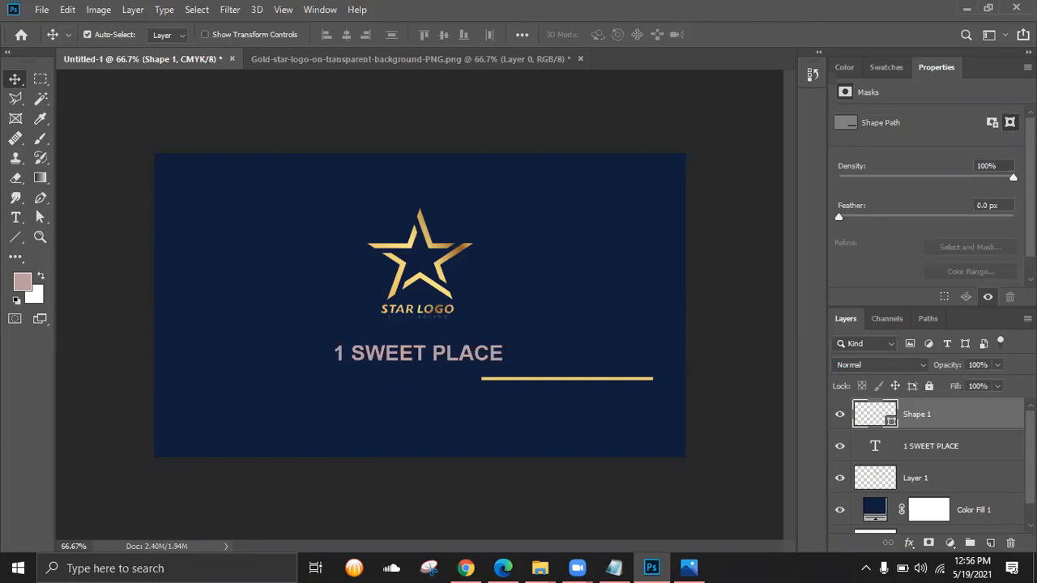
pyautogui.scroll(-1, 932, 466)
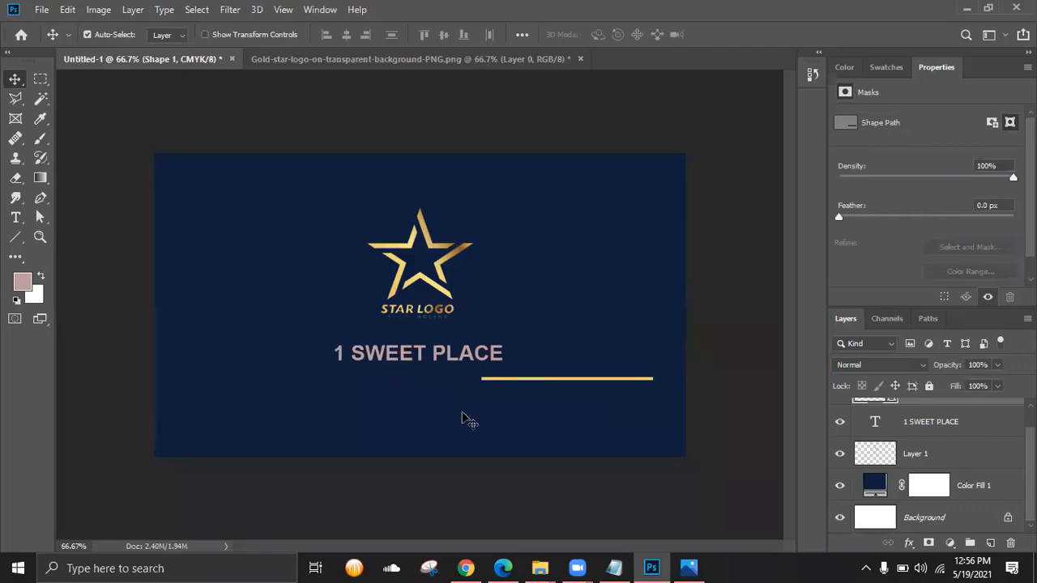
pyautogui.hotkey('ctrl', '+')
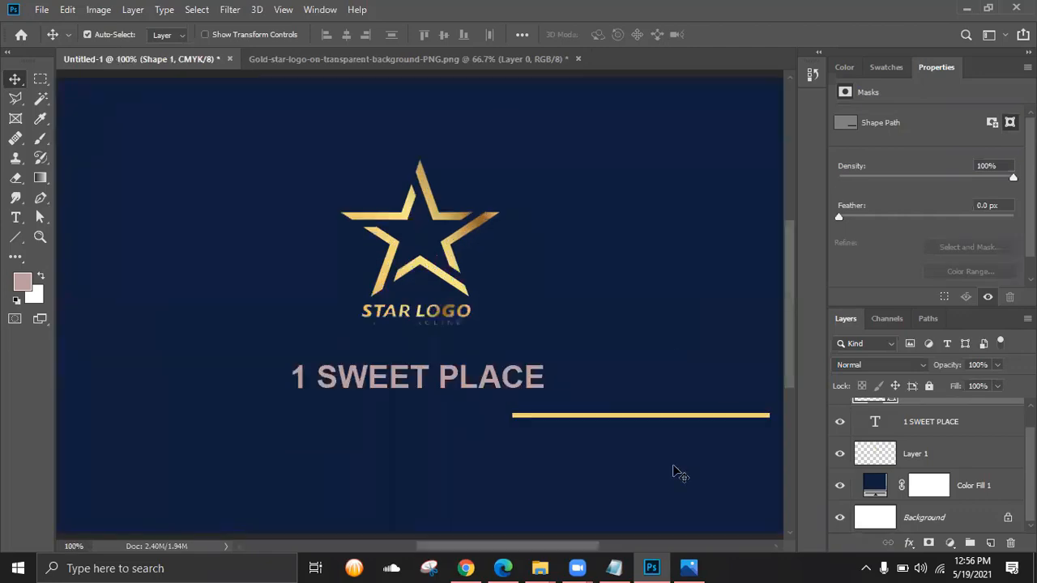
pyautogui.hotkey('ctrl', 't')
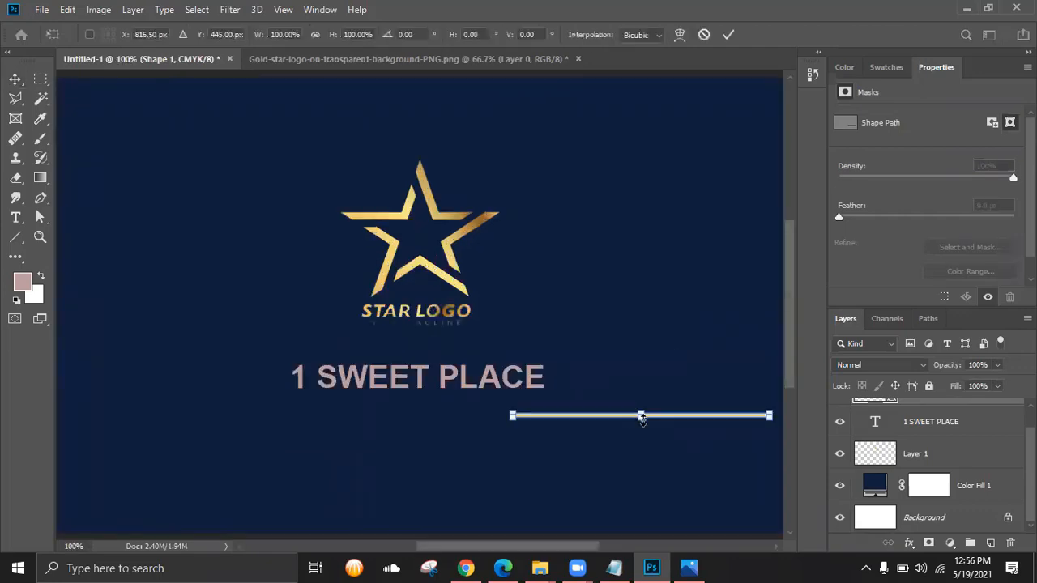
pyautogui.moveTo(642, 416); pyautogui.dragTo(644, 422)
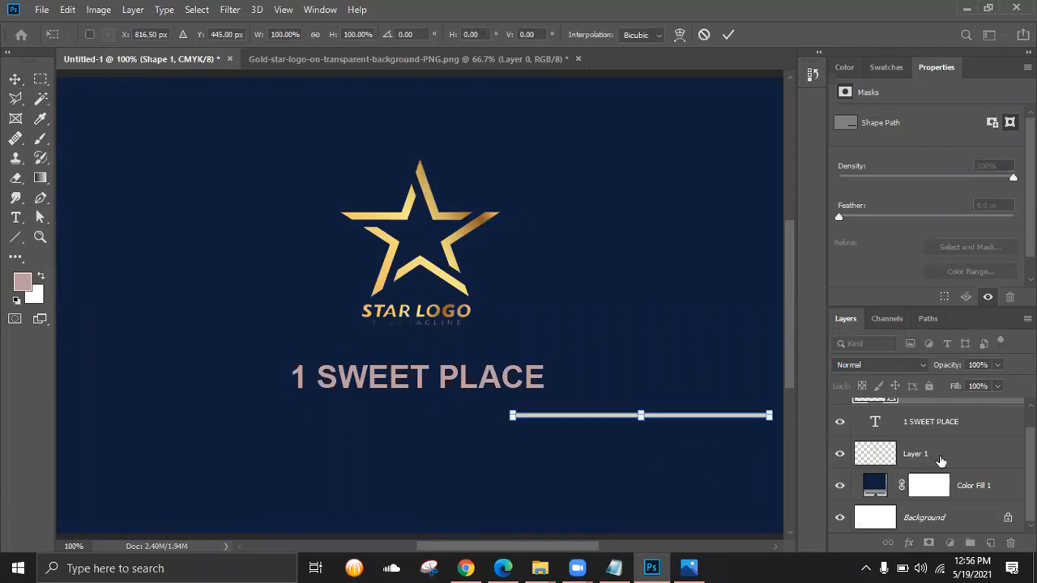
pyautogui.scroll(1, 940, 460)
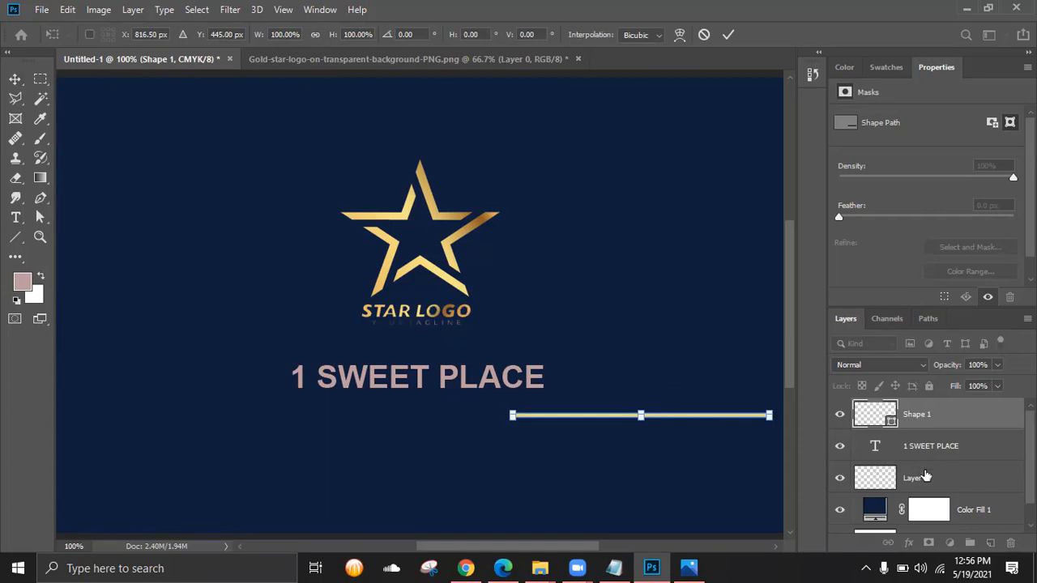
pyautogui.scroll(-1, 926, 477)
pyautogui.scroll(1, 885, 448)
pyautogui.click(923, 450)
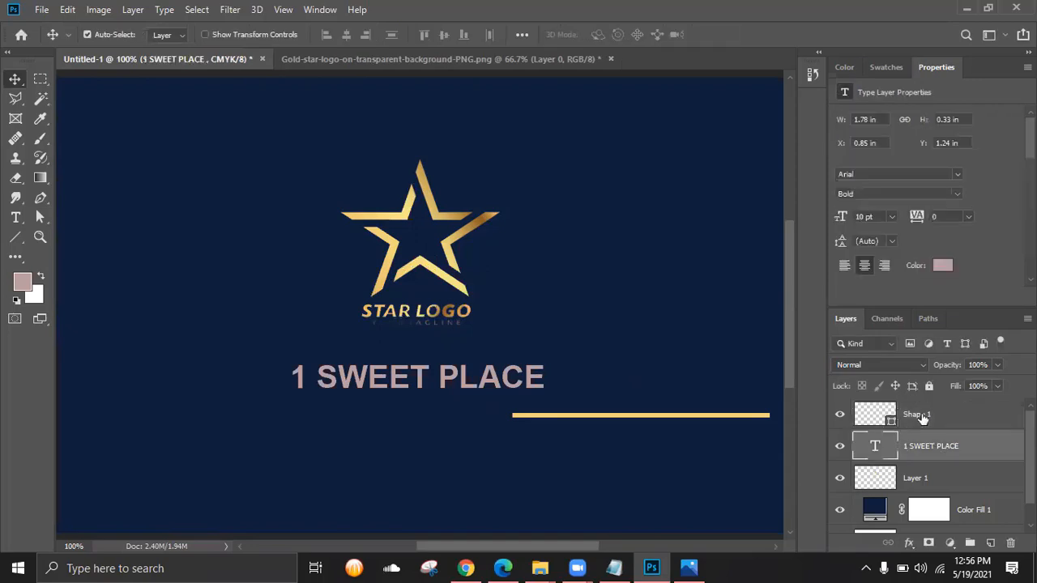
# - Duplicate the gold line as Shape 1 copy and nudge it under the title's left side
pyautogui.moveTo(922, 416); pyautogui.dragTo(993, 547)
pyautogui.hotkey('shift', 'Left')
pyautogui.hotkey('shift', 'Left')
pyautogui.hotkey('shift', 'Left')
pyautogui.hotkey('shift', 'Left')
pyautogui.hotkey('shift', 'Left')
pyautogui.hotkey('shift', 'Left')
pyautogui.hotkey('shift', 'Left')
pyautogui.hotkey('shift', 'Left')
pyautogui.hotkey('shift', 'Left')
pyautogui.hotkey('shift', 'Left')
pyautogui.hotkey('shift', 'Left')
pyautogui.hotkey('shift', 'Left')
pyautogui.hotkey('shift', 'Left')
pyautogui.hotkey('shift', 'Left')
pyautogui.hotkey('shift', 'Left')
pyautogui.hotkey('shift', 'Left')
pyautogui.hotkey('shift', 'Left')
pyautogui.hotkey('shift', 'Left')
pyautogui.hotkey('shift', 'Left')
pyautogui.hotkey('shift', 'Left')
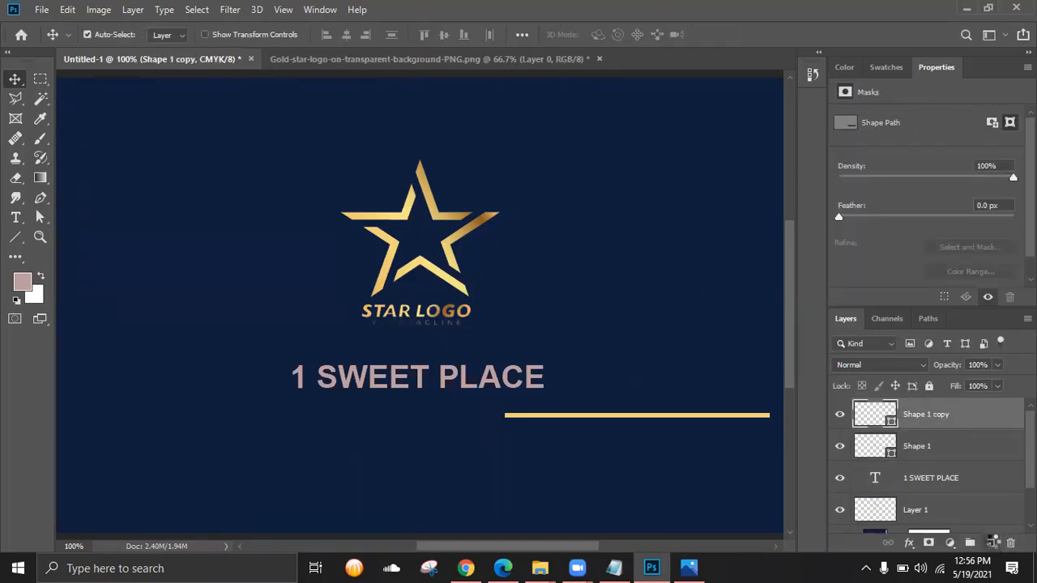
pyautogui.hotkey('shift', 'Left')
pyautogui.hotkey('shift', 'Left')
pyautogui.hotkey('shift', 'Left')
pyautogui.hotkey('shift', 'Left')
pyautogui.hotkey('shift', 'Left')
pyautogui.hotkey('shift', 'Left')
pyautogui.hotkey('shift', 'Left')
pyautogui.hotkey('shift', 'Left')
pyautogui.hotkey('shift', 'Left')
pyautogui.hotkey('shift', 'Left')
pyautogui.hotkey('shift', 'Left')
pyautogui.hotkey('shift', 'Left')
pyautogui.hotkey('shift', 'Left')
pyautogui.hotkey('shift', 'Left')
pyautogui.hotkey('shift', 'Left')
pyautogui.hotkey('shift', 'Left')
pyautogui.hotkey('shift', 'Left')
pyautogui.hotkey('shift', 'Left')
pyautogui.hotkey('shift', 'Left')
pyautogui.hotkey('shift', 'Left')
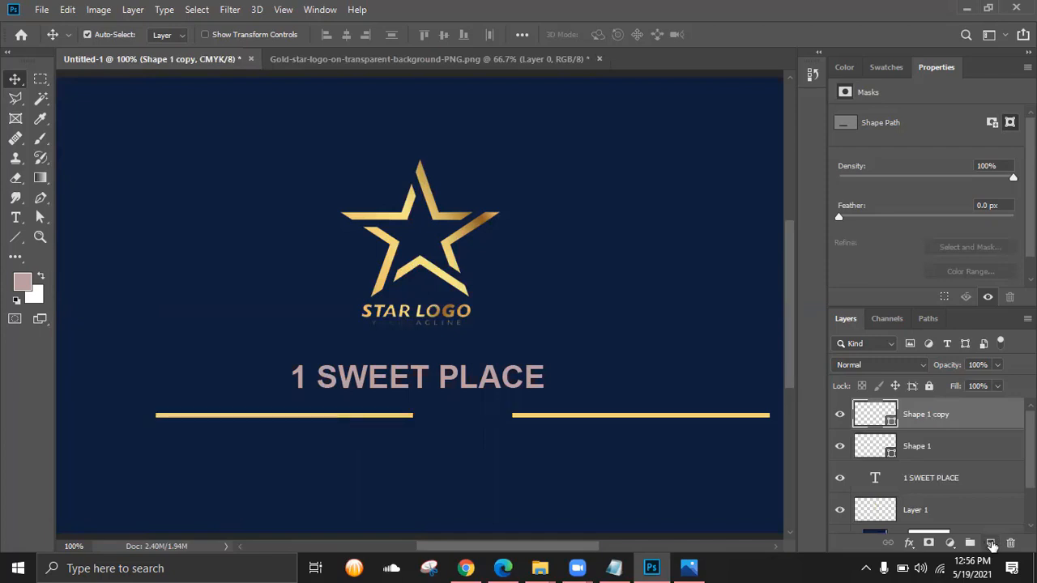
pyautogui.hotkey('shift', 'Left')
pyautogui.hotkey('shift', 'Left')
pyautogui.hotkey('shift', 'Left')
pyautogui.hotkey('shift', 'Left')
pyautogui.hotkey('shift', 'Left')
pyautogui.hotkey('shift', 'Left')
pyautogui.hotkey('ctrl', '-')
pyautogui.hotkey('ctrl', '-')
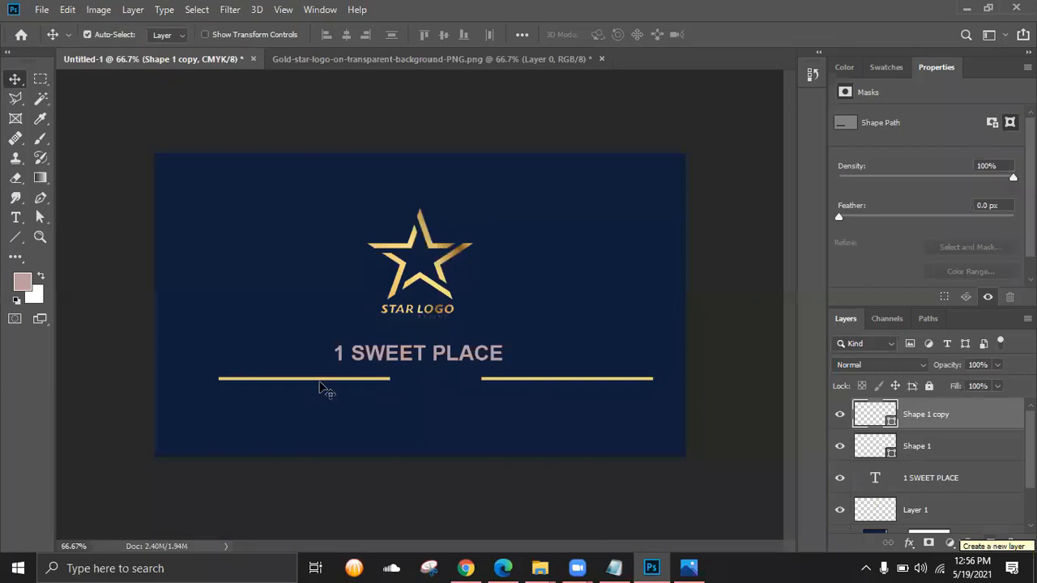
pyautogui.press('c')
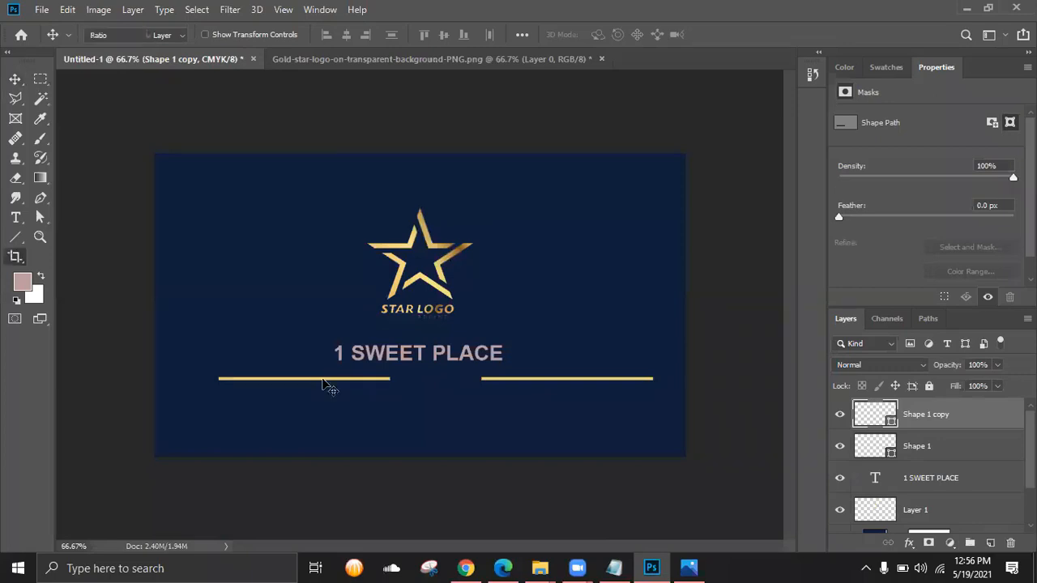
pyautogui.hotkey('shift', 'Left')
pyautogui.hotkey('shift', 'Left')
pyautogui.hotkey('shift', 'Left')
pyautogui.hotkey('shift', 'Left')
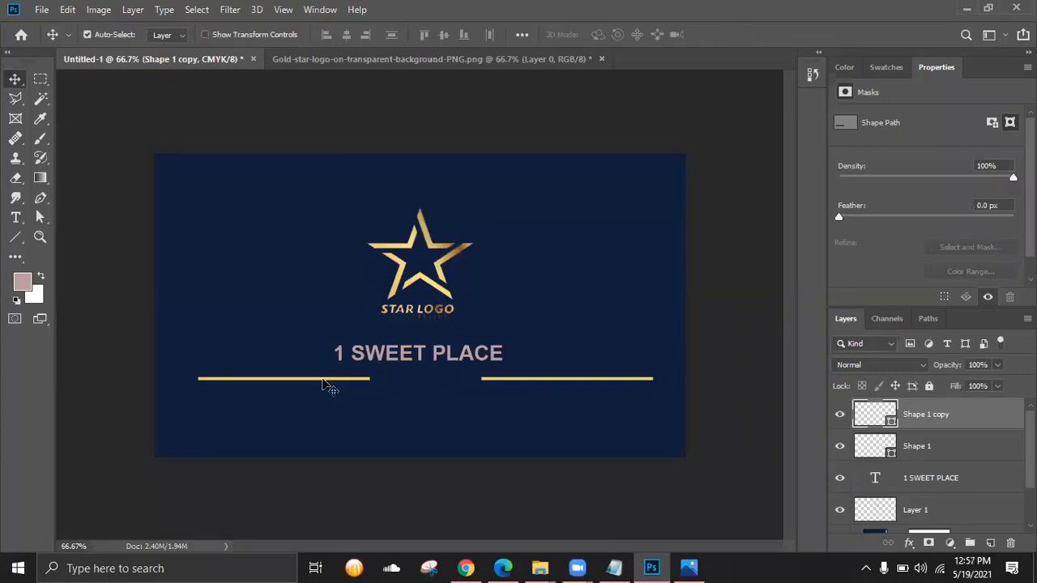
pyautogui.hotkey('shift', 'Right')
pyautogui.hotkey('shift', 'Right')
pyautogui.hotkey('shift', 'Right')
pyautogui.click(558, 386)
# - Even out the right line's spacing and give the title a gold Gradient Overlay via Blending Options
pyautogui.hotkey('shift', 'Left')
pyautogui.hotkey('shift', 'Left')
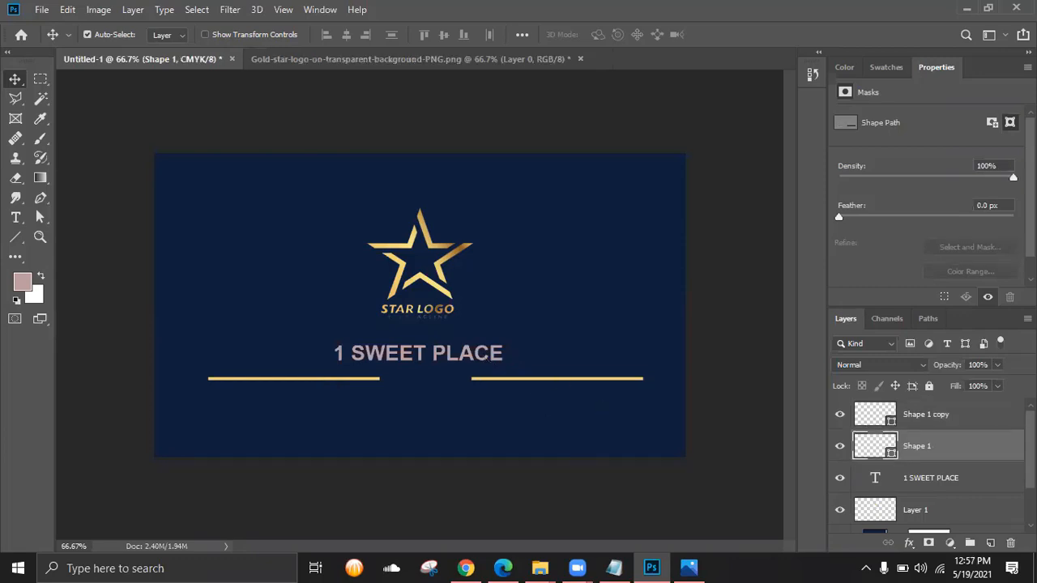
pyautogui.click(966, 483)
pyautogui.rightClick(964, 478)
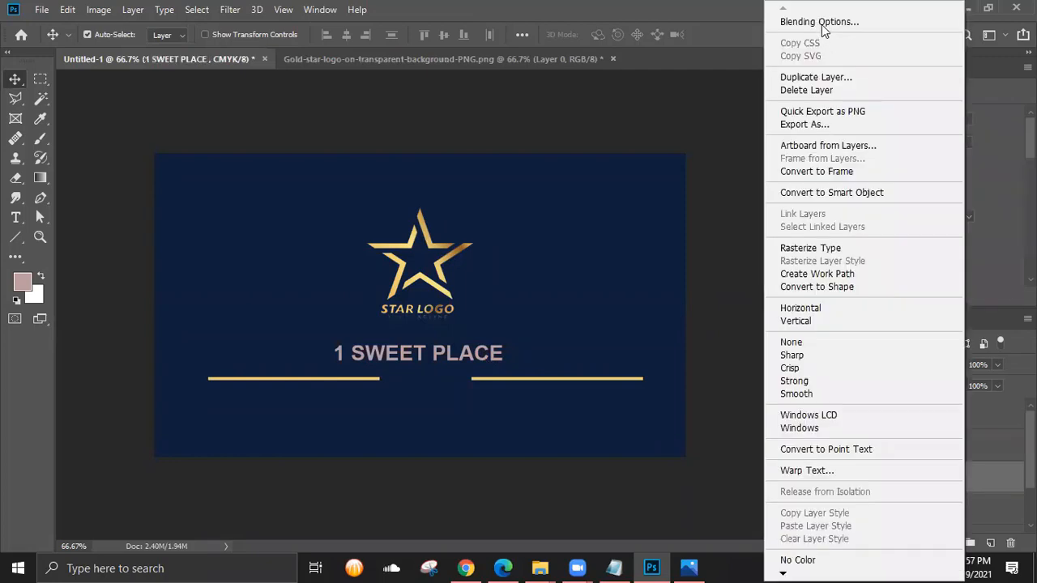
pyautogui.click(705, 102)
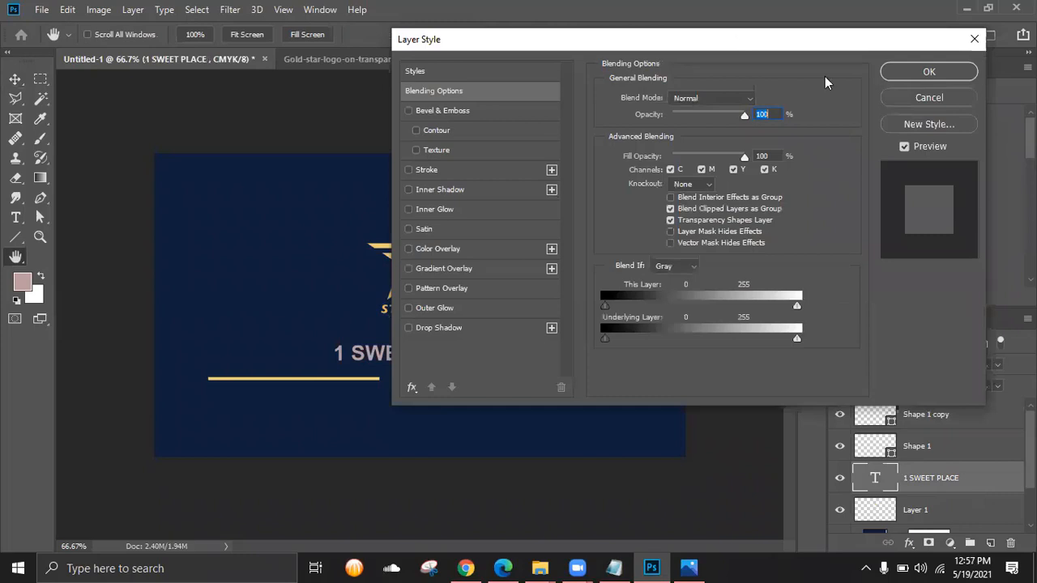
pyautogui.moveTo(740, 37); pyautogui.dragTo(850, 65)
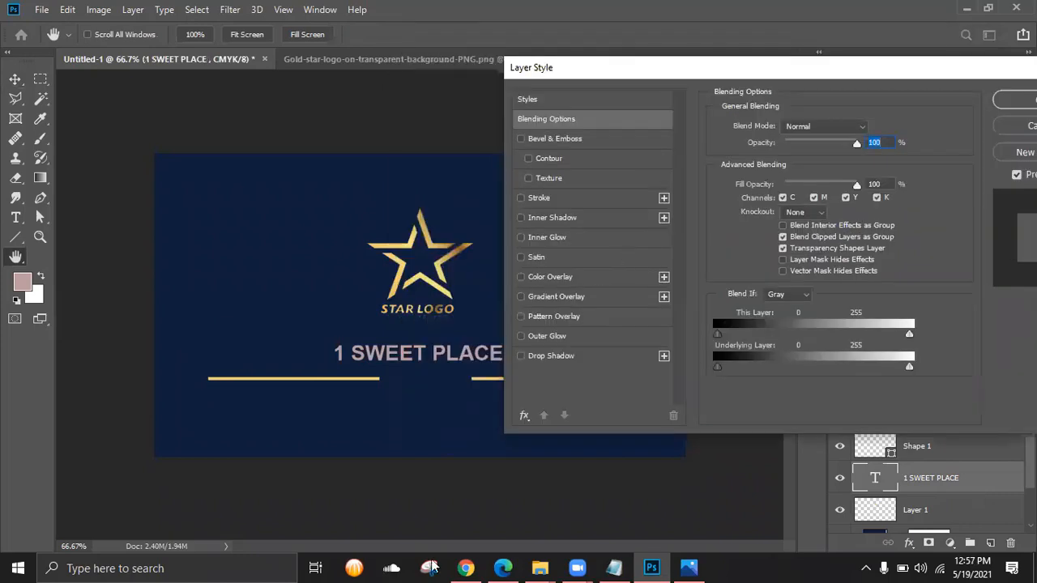
pyautogui.hotkey('ctrl', '+')
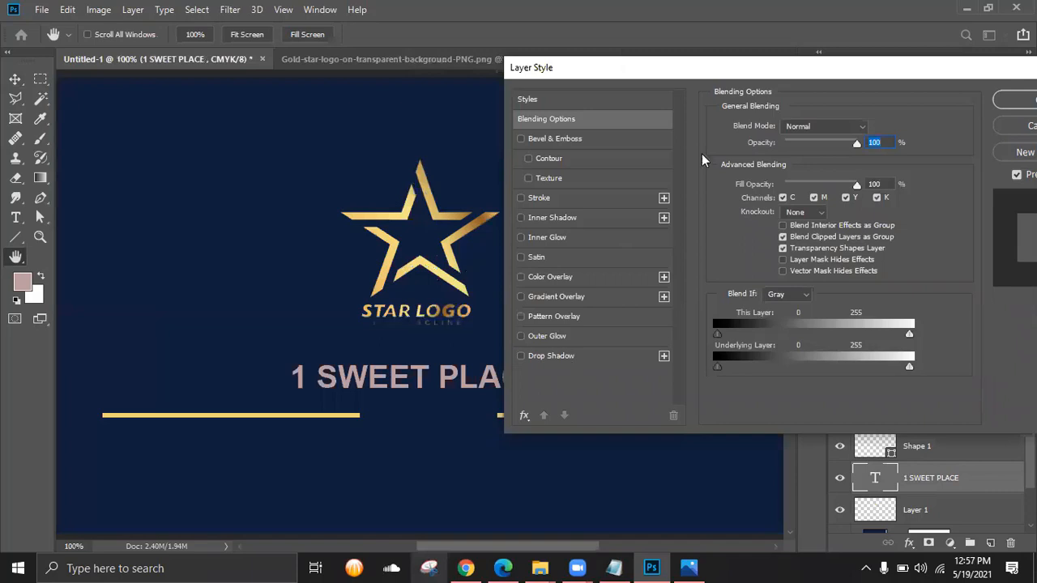
pyautogui.click(611, 299)
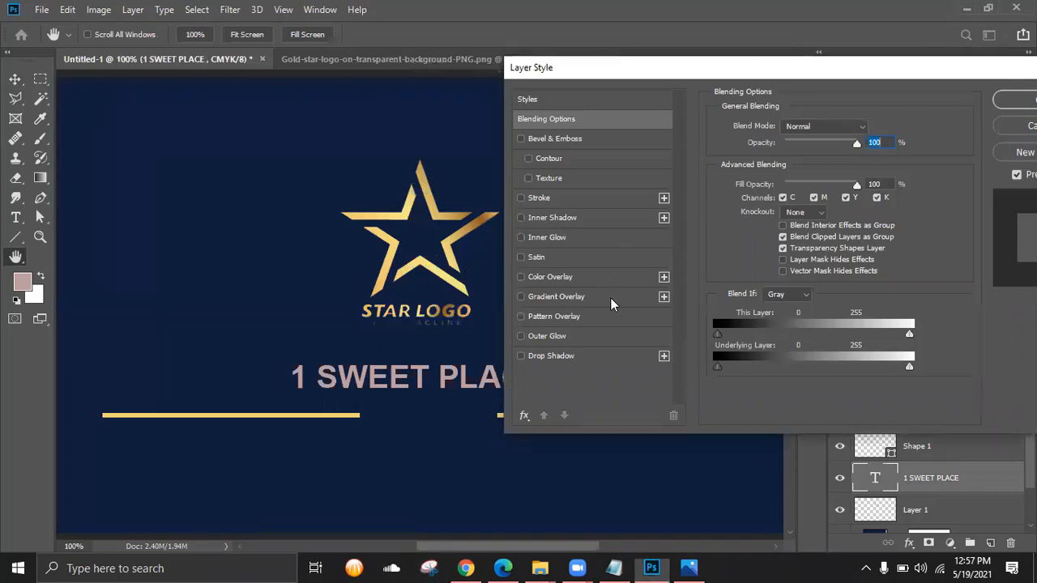
pyautogui.click(584, 298)
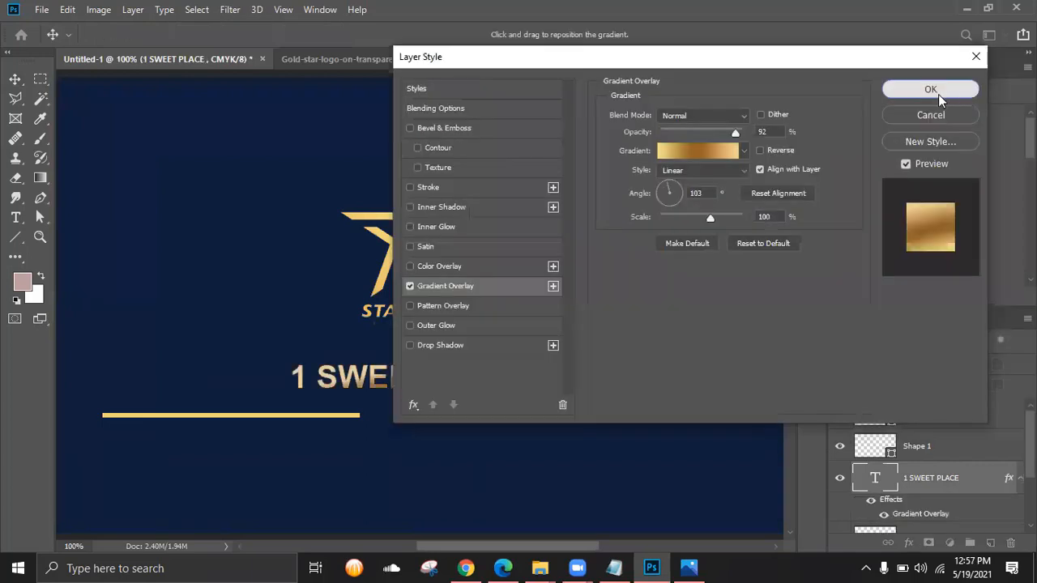
pyautogui.click(935, 87)
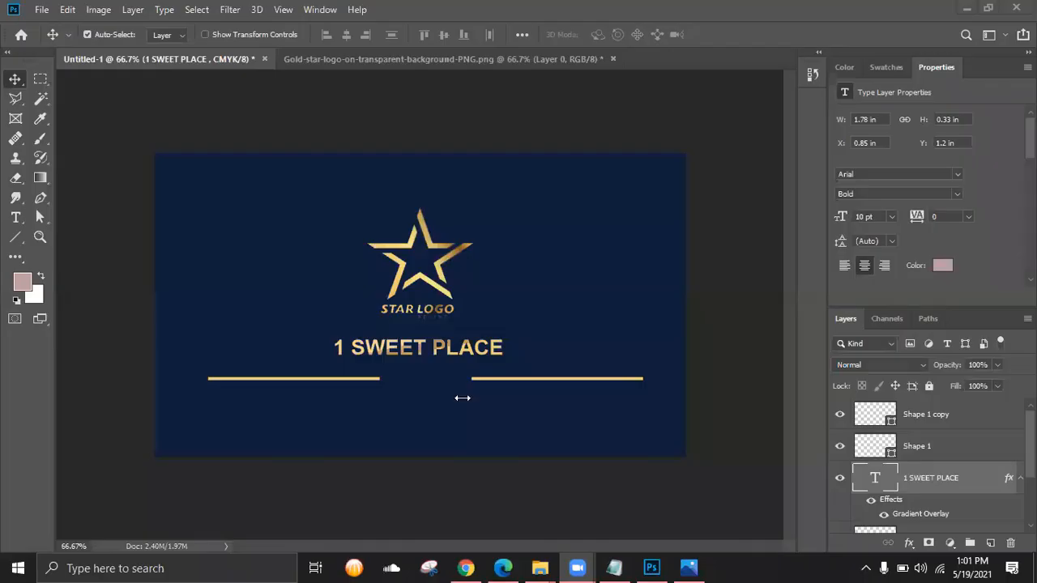
# - Nudge the left gold line up to align with the right one
pyautogui.click(15, 78)
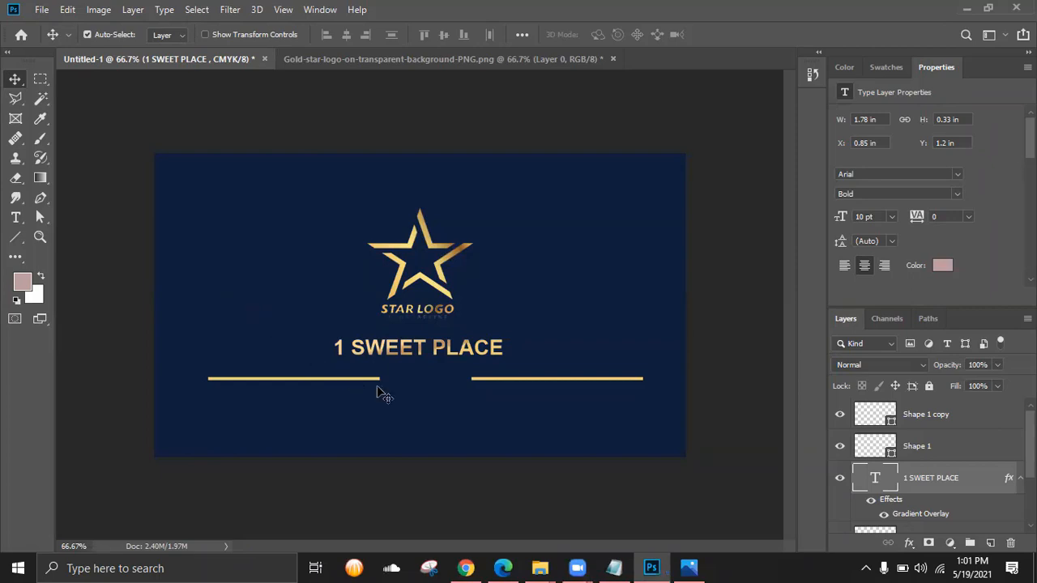
pyautogui.click(562, 382)
pyautogui.hotkey('shift', 'Up')
pyautogui.hotkey('shift', 'Up')
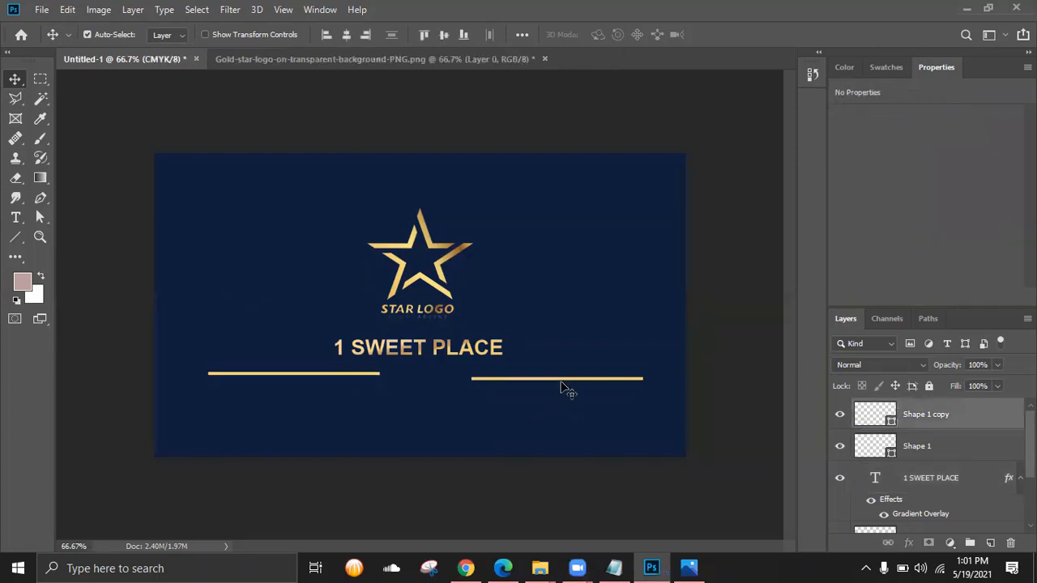
pyautogui.hotkey('ctrl', 'z')
pyautogui.hotkey('ctrl', 'z')
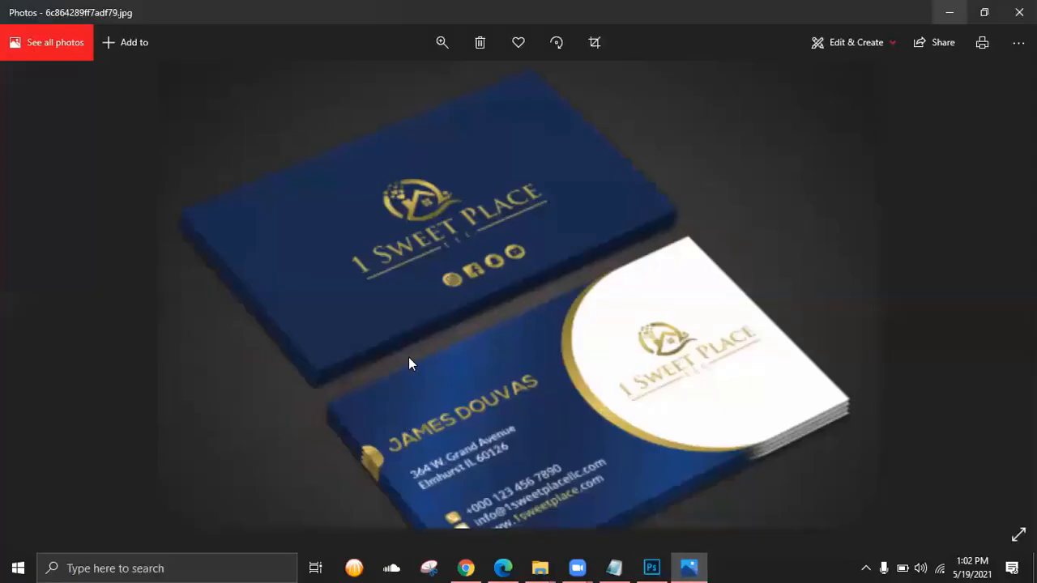
pyautogui.click(689, 568)
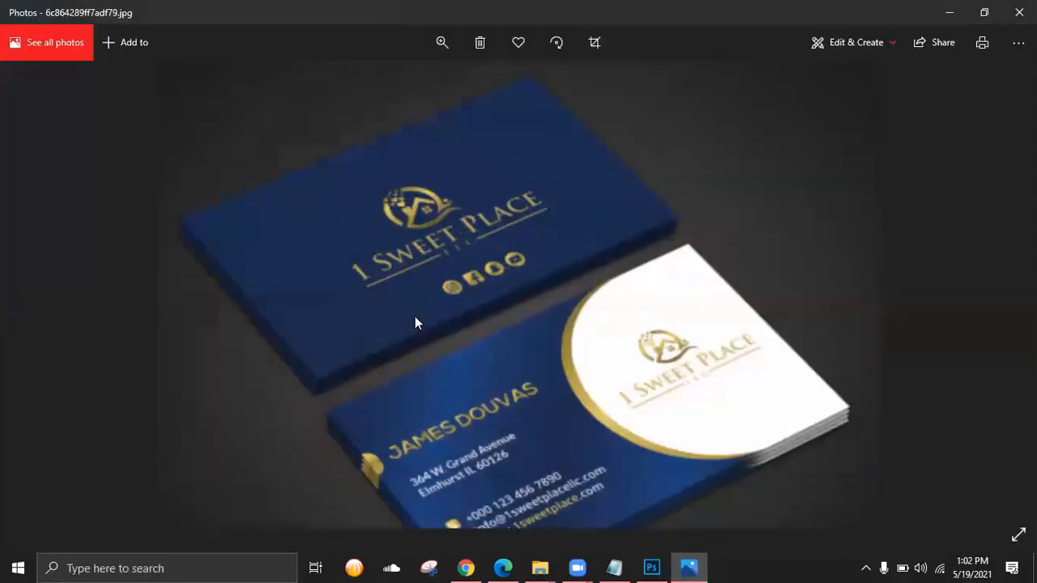
pyautogui.click(950, 12)
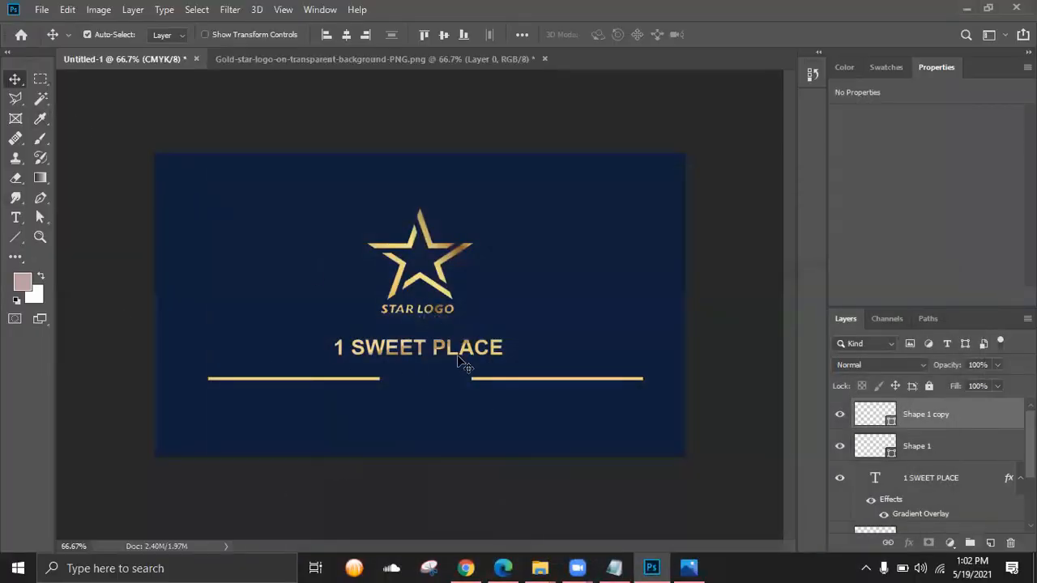
# - Duplicate the title layer, move it down between the gold lines, and retype it as 'LLC'
pyautogui.click(989, 508)
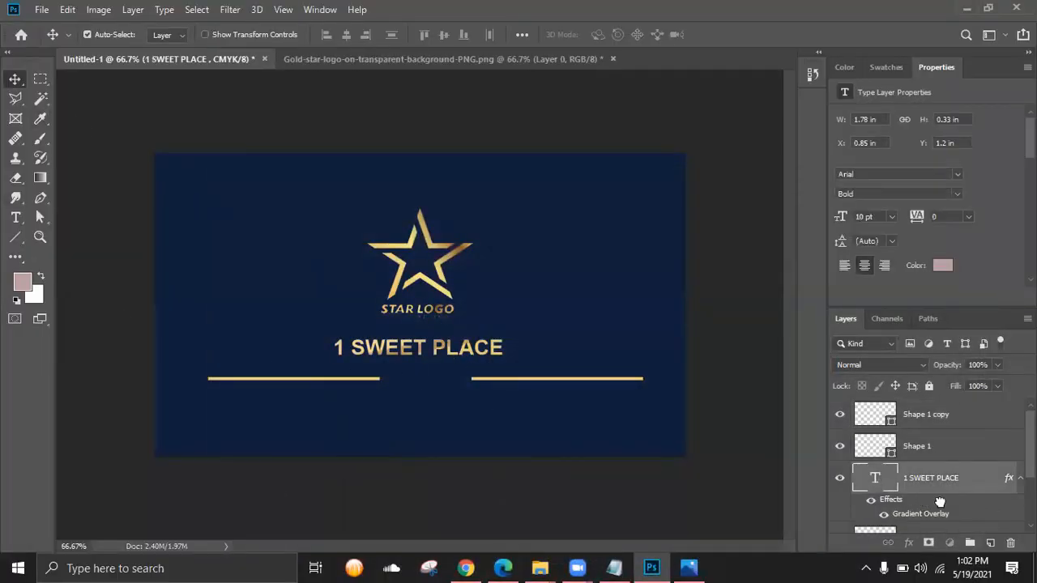
pyautogui.moveTo(992, 543); pyautogui.dragTo(992, 547)
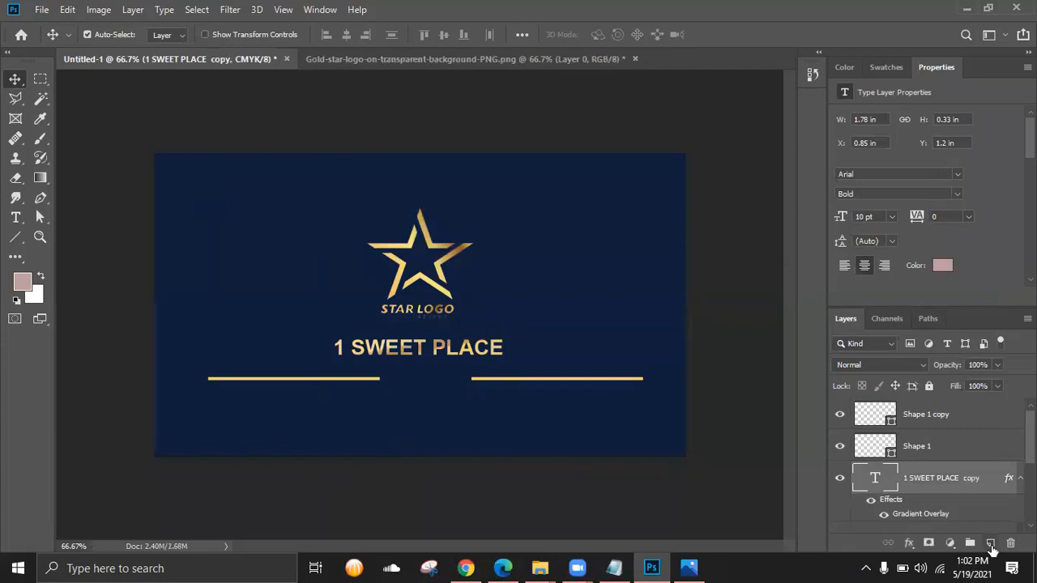
pyautogui.hotkey('shift', 'Down')
pyautogui.hotkey('shift', 'Down')
pyautogui.hotkey('shift', 'Down')
pyautogui.hotkey('shift', 'Down')
pyautogui.hotkey('shift', 'Down')
pyautogui.hotkey('shift', 'Down')
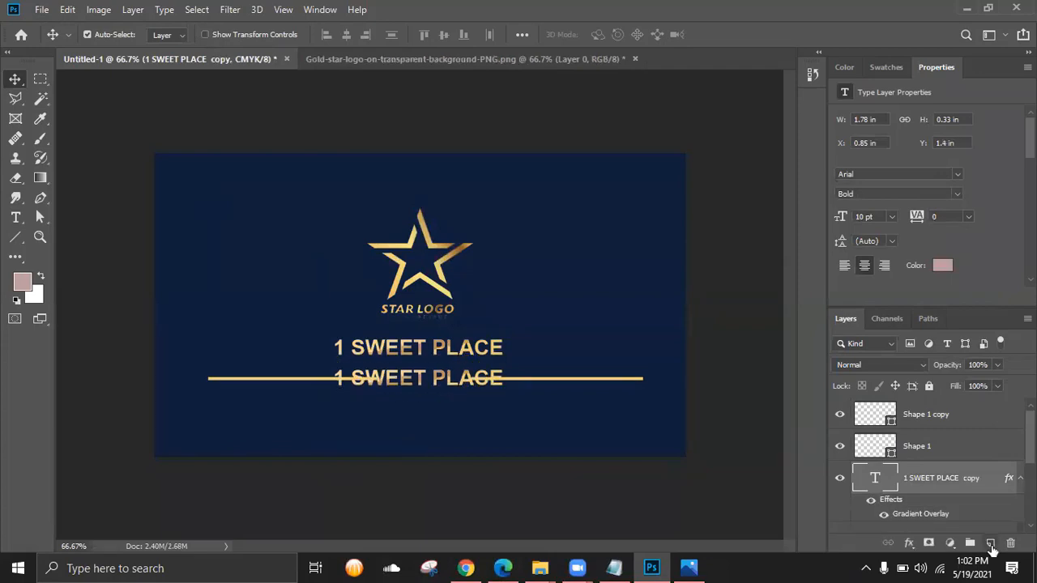
pyautogui.press('t')
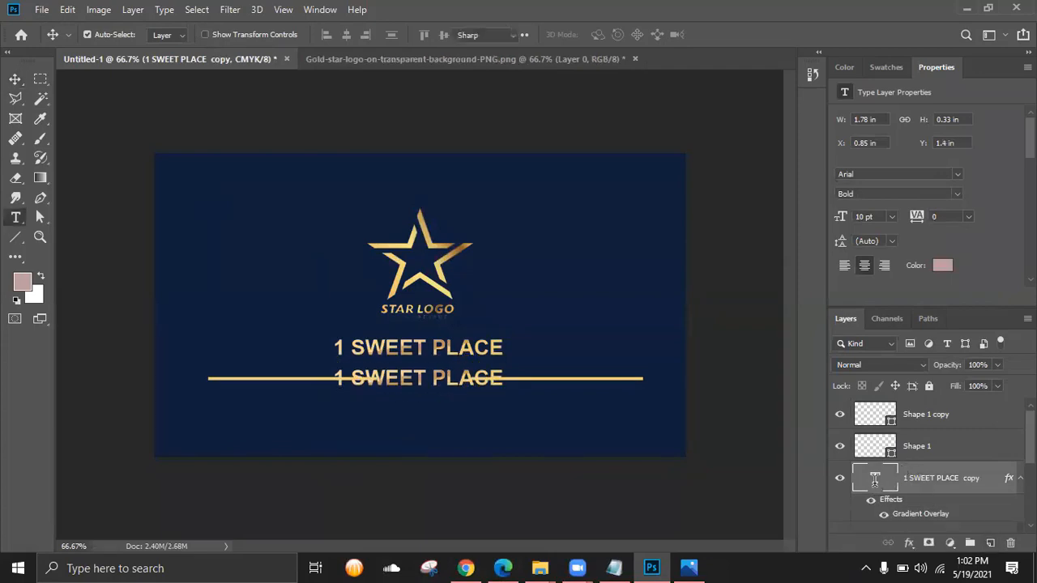
pyautogui.doubleClick(875, 479)
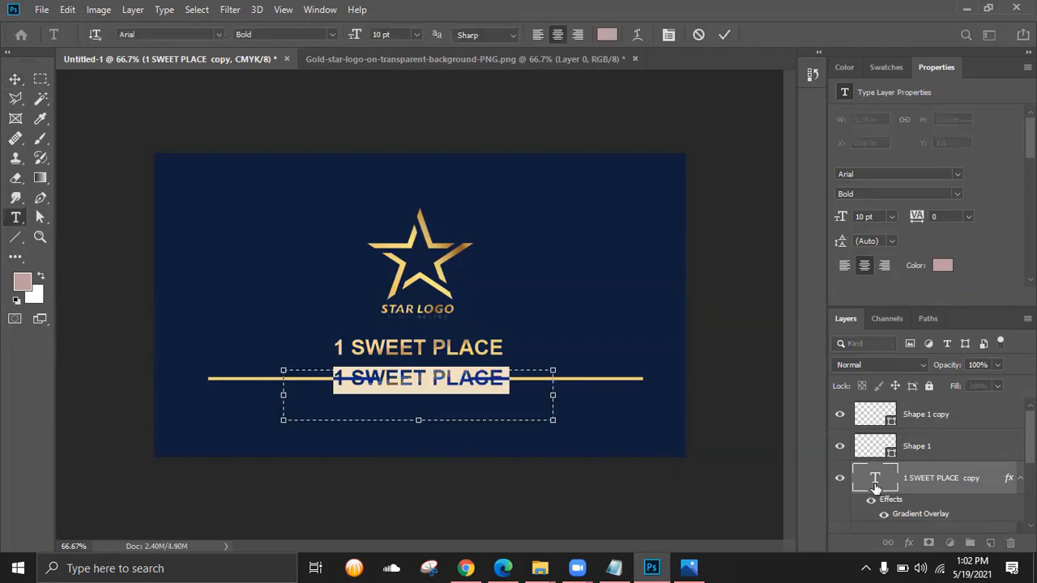
pyautogui.write('LLC')
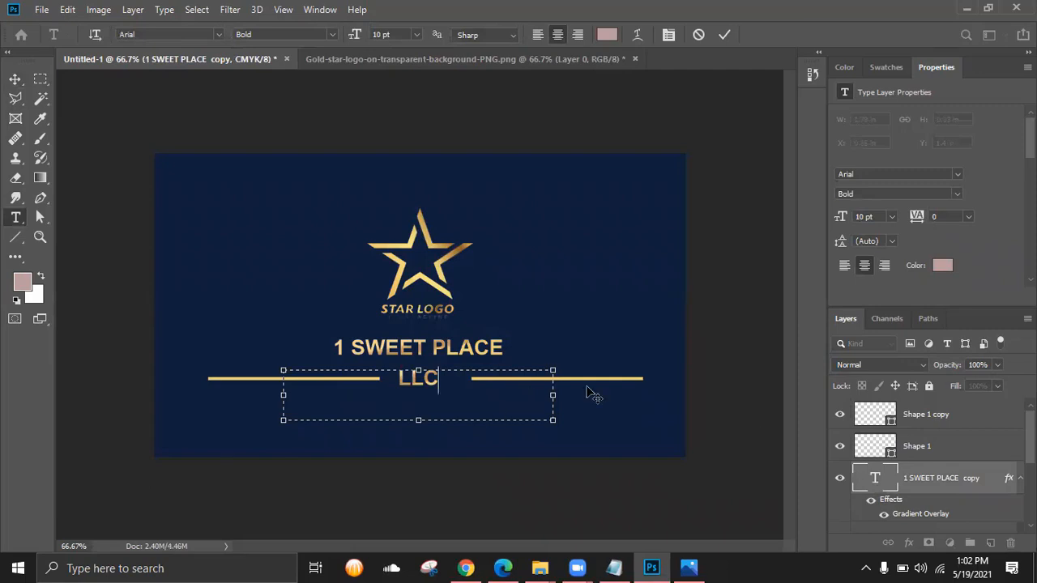
pyautogui.hotkey('ctrl', 'Return')
# - Recolour the LLC text to gold ebd77c sampled from the star logo
pyautogui.doubleClick(878, 479)
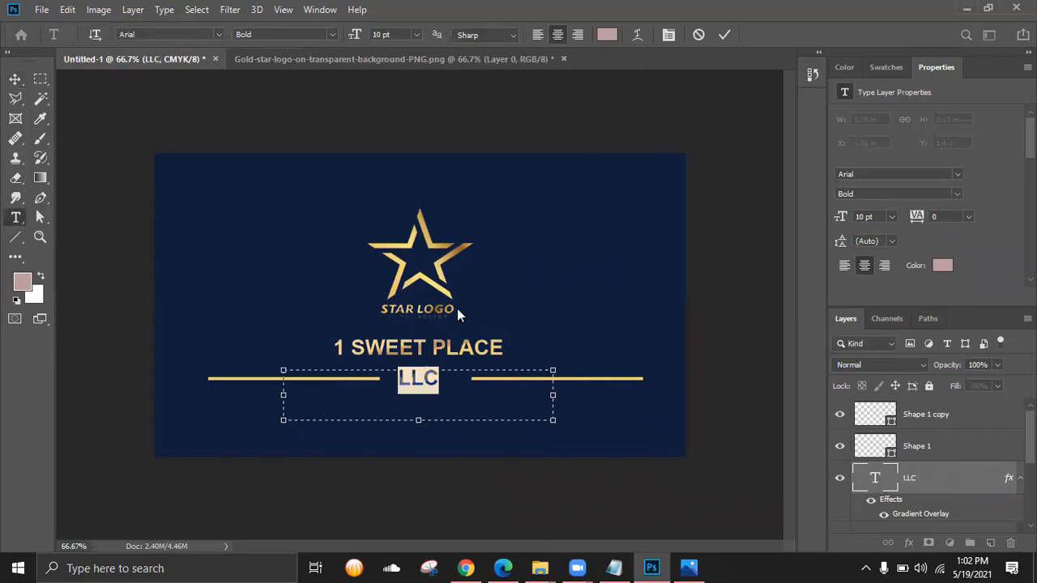
pyautogui.click(608, 36)
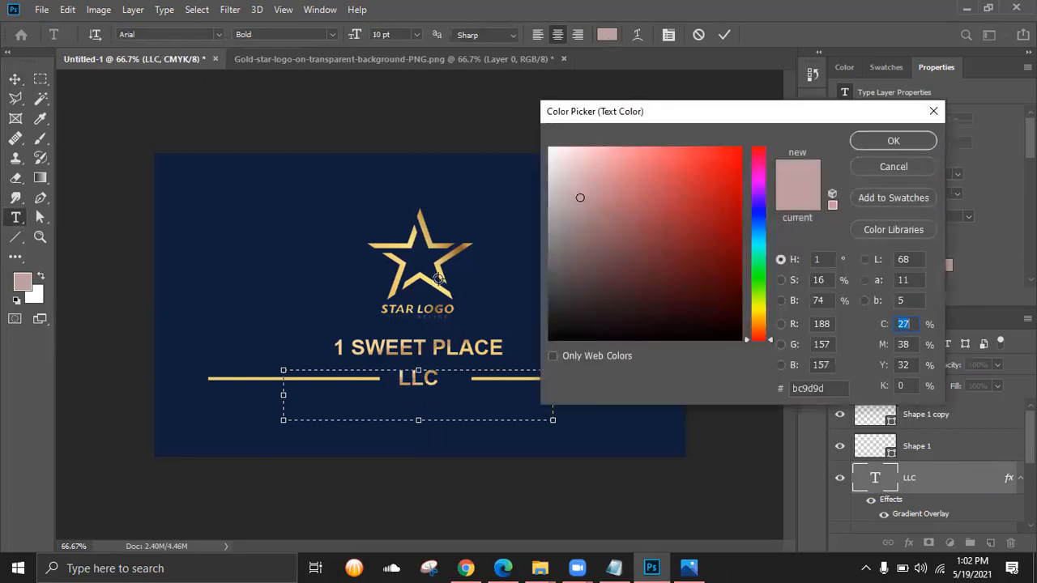
pyautogui.click(438, 271)
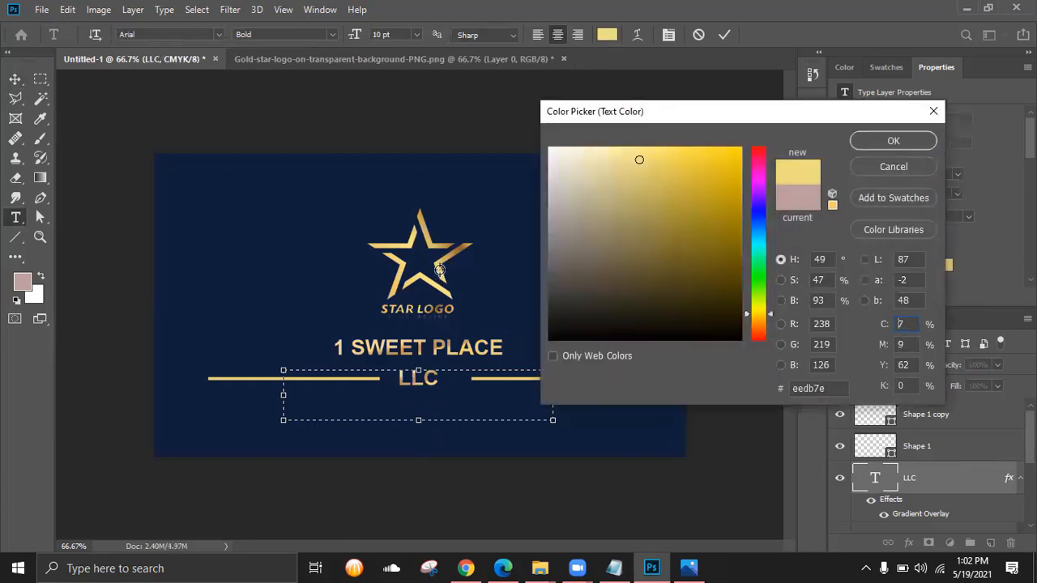
pyautogui.click(438, 271)
pyautogui.click(905, 143)
pyautogui.click(722, 34)
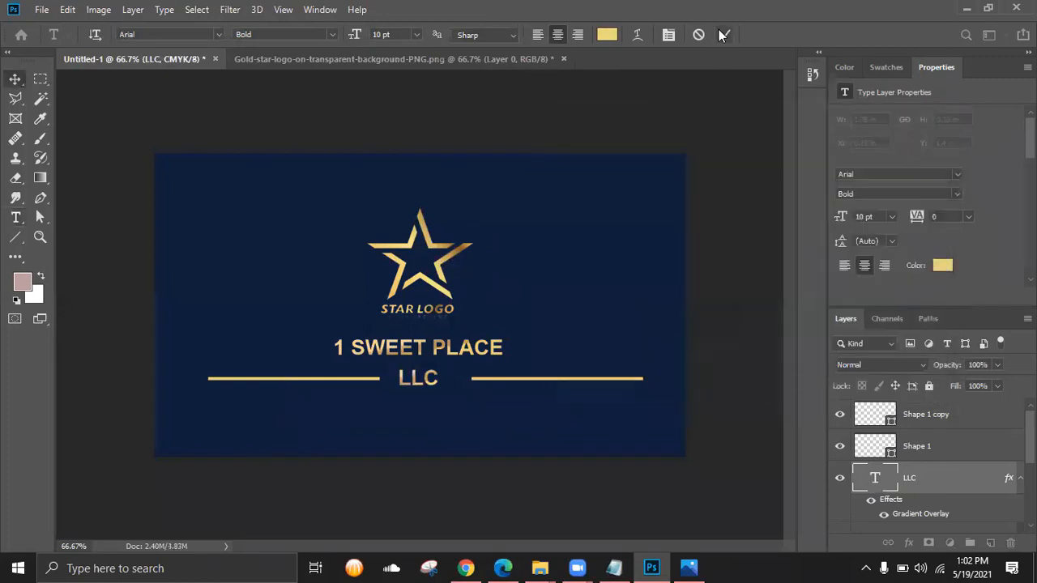
pyautogui.press('v')
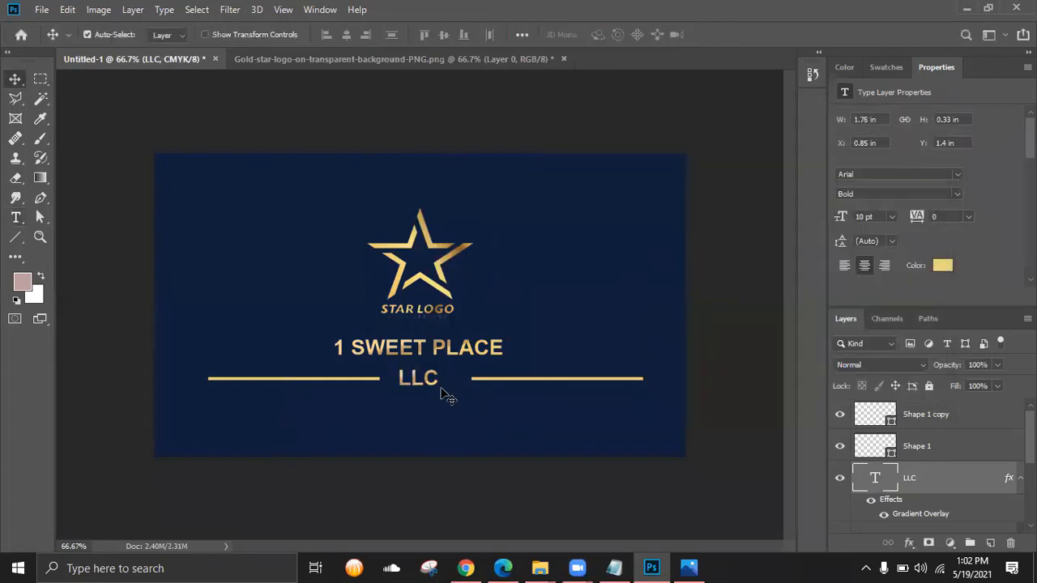
# - Nudge LLC right and the right gold line left so the gaps match
pyautogui.press('Right')
pyautogui.press('Right')
pyautogui.press('Right')
pyautogui.press('Right')
pyautogui.press('Right')
pyautogui.press('Right')
pyautogui.press('Right')
pyautogui.press('Right')
pyautogui.press('Right')
pyautogui.click(514, 379)
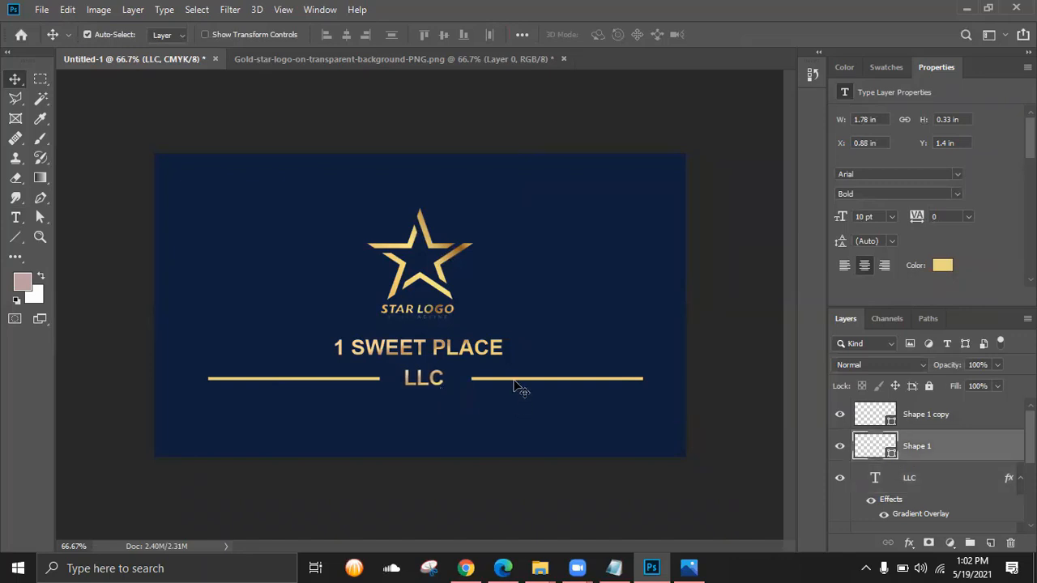
pyautogui.press('Left')
pyautogui.press('Left')
pyautogui.press('Left')
pyautogui.press('Left')
pyautogui.press('Left')
pyautogui.press('Left')
pyautogui.press('Left')
pyautogui.press('Left')
pyautogui.press('Left')
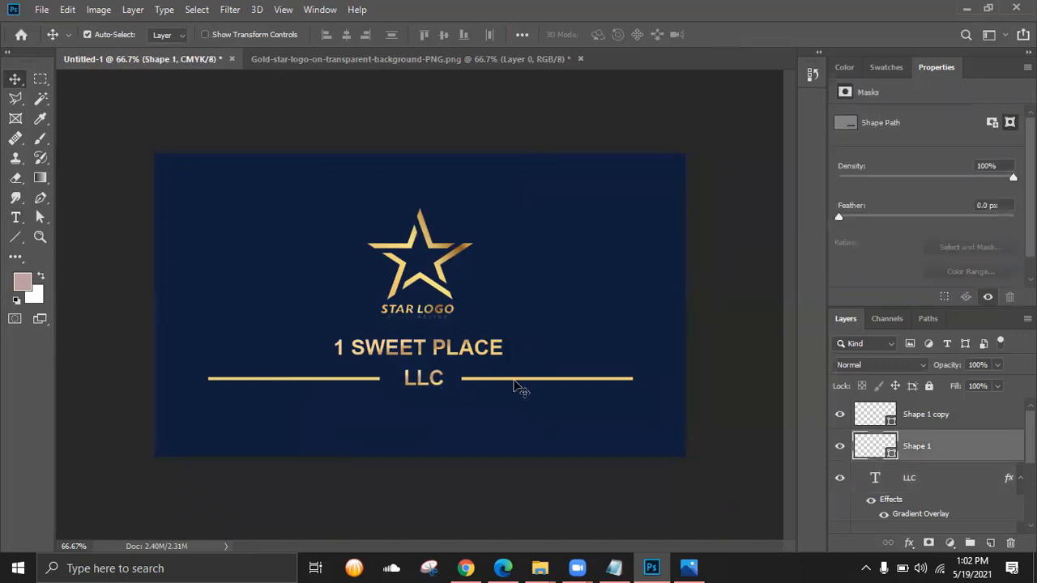
pyautogui.click(375, 380)
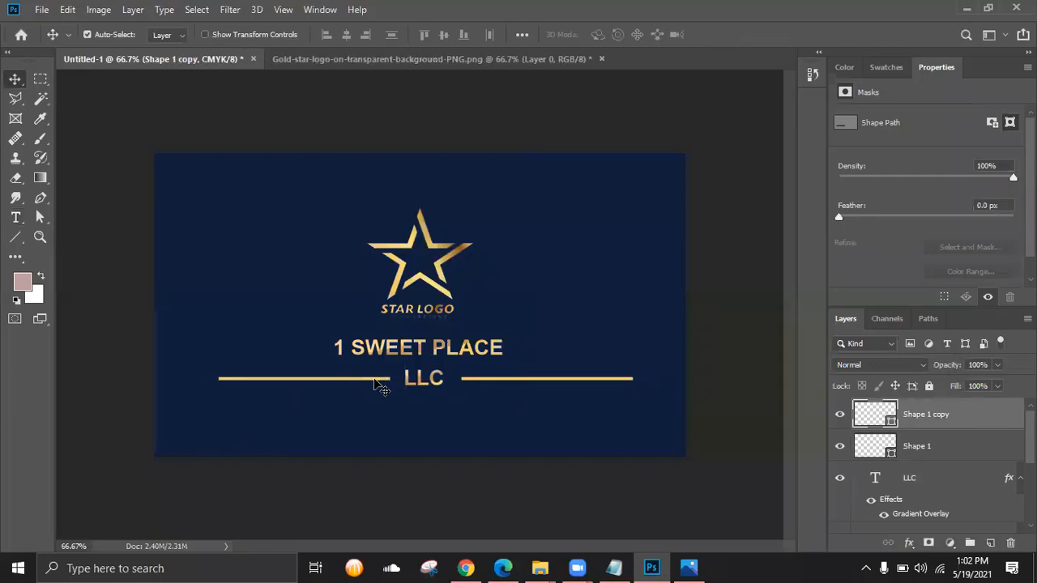
# - Check the business card mockup in Photos, then bring the browser forward
pyautogui.click(688, 567)
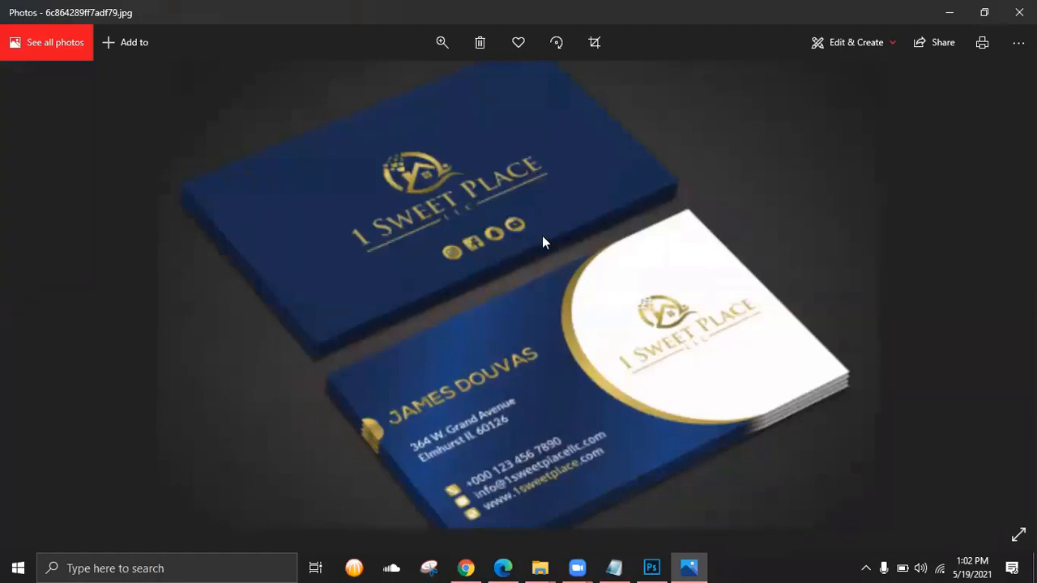
pyautogui.click(949, 12)
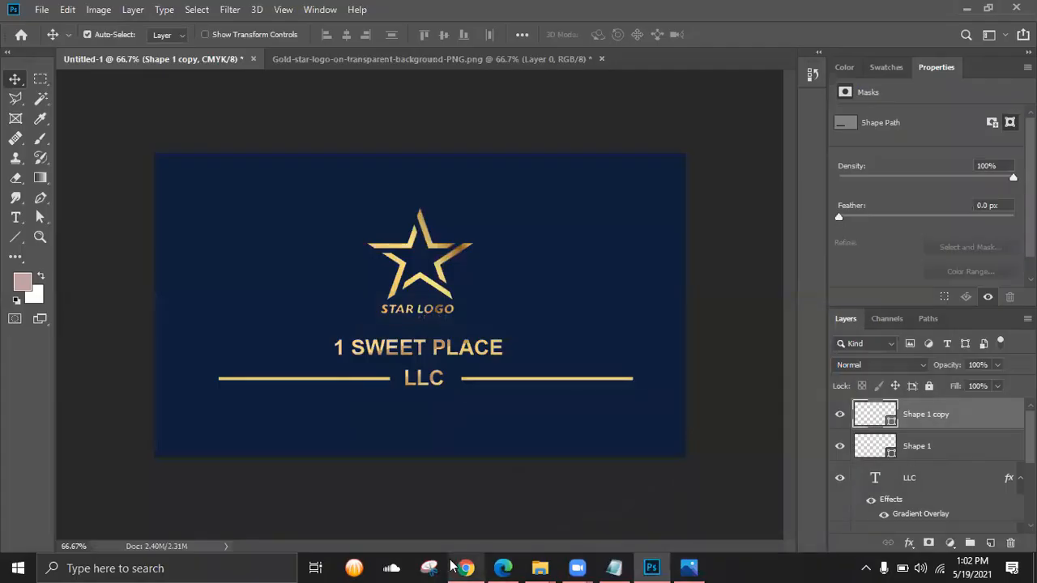
pyautogui.click(462, 568)
# - Search Google Images for 'social icon png' and save the transparent social icons image
pyautogui.hotkey('ctrl', 't')
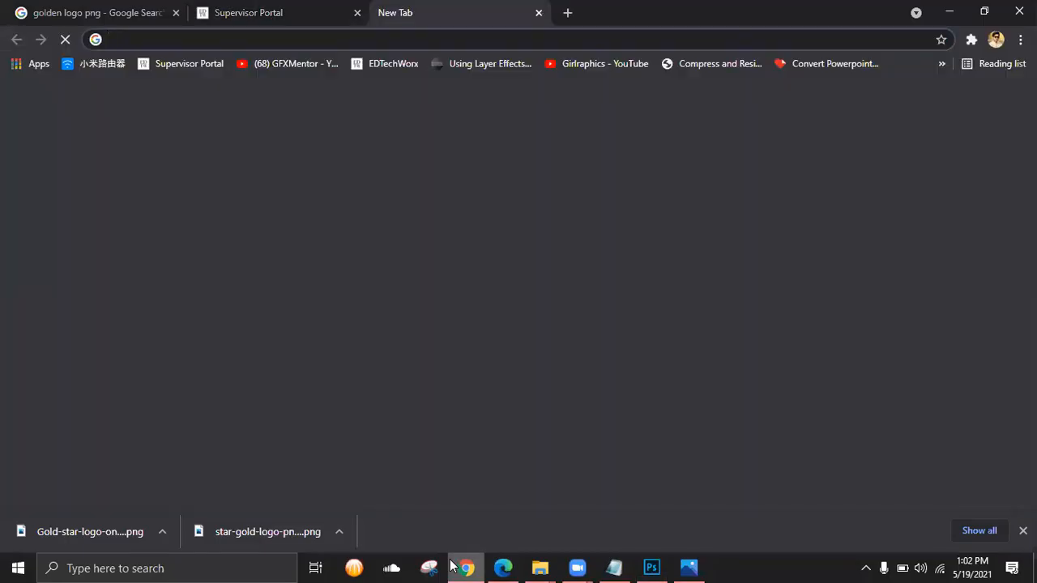
pyautogui.write('SOCIAL')
pyautogui.press('BackSpace')
pyautogui.press('BackSpace')
pyautogui.press('BackSpace')
pyautogui.press('BackSpace')
pyautogui.press('BackSpace')
pyautogui.press('BackSpace')
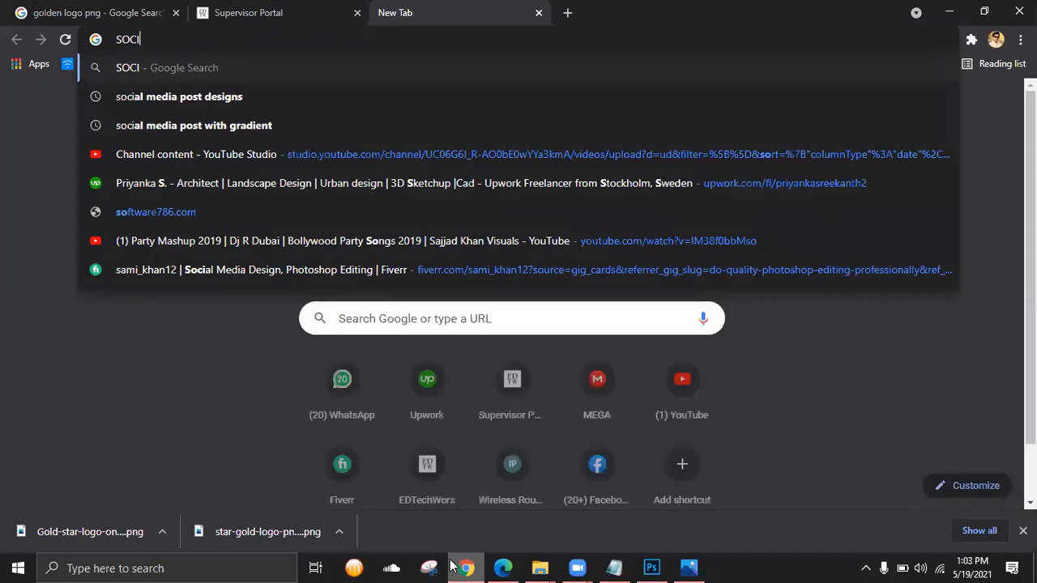
pyautogui.write('s')
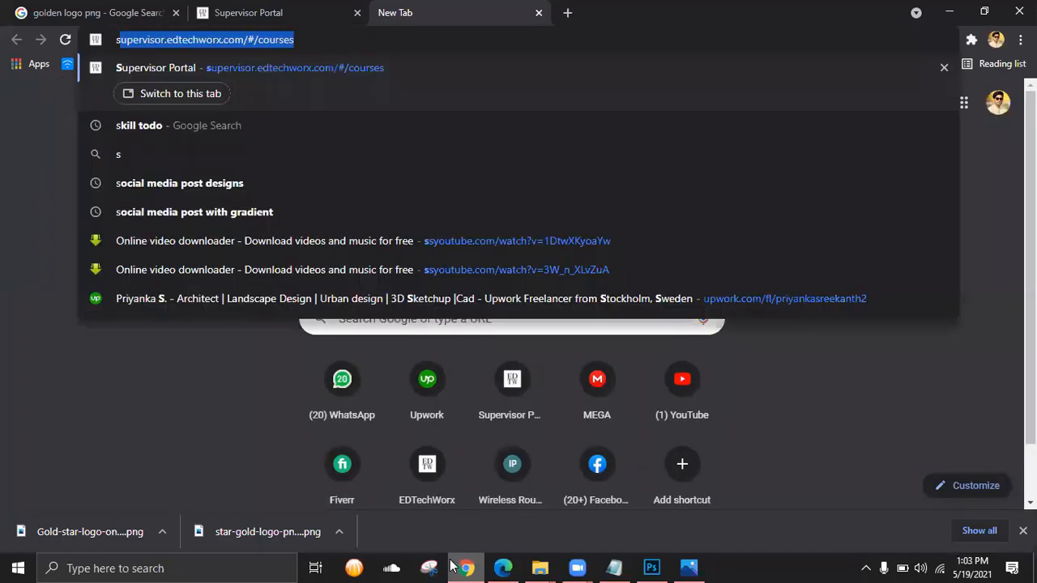
pyautogui.write('ocial icon ')
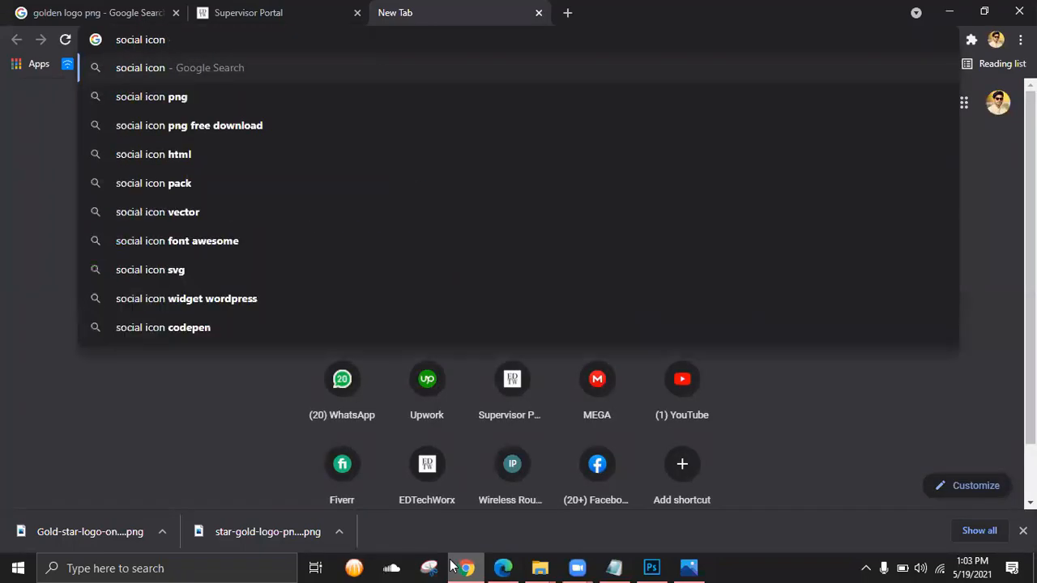
pyautogui.write('png')
pyautogui.press('Return')
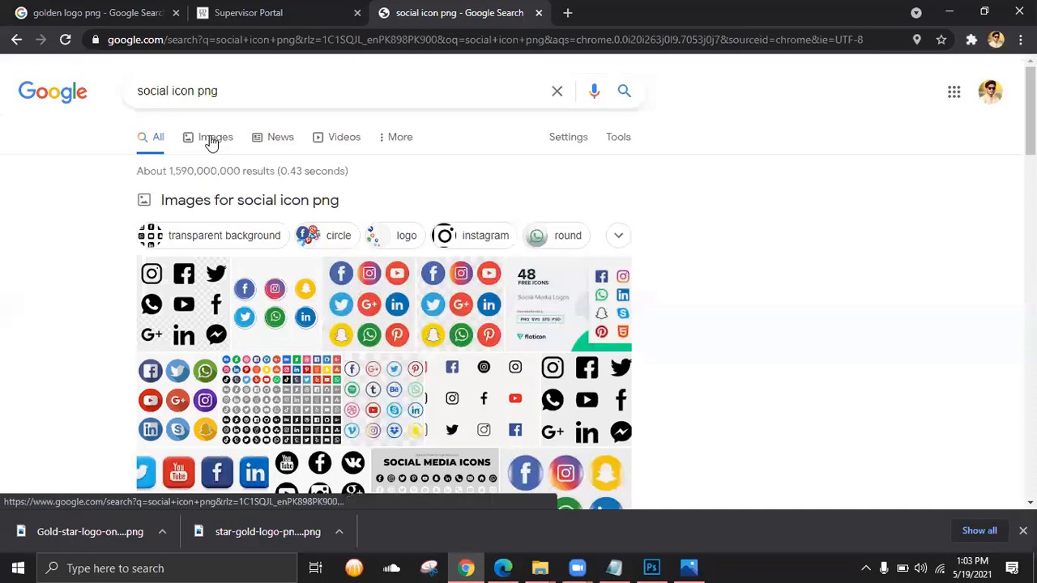
pyautogui.click(212, 139)
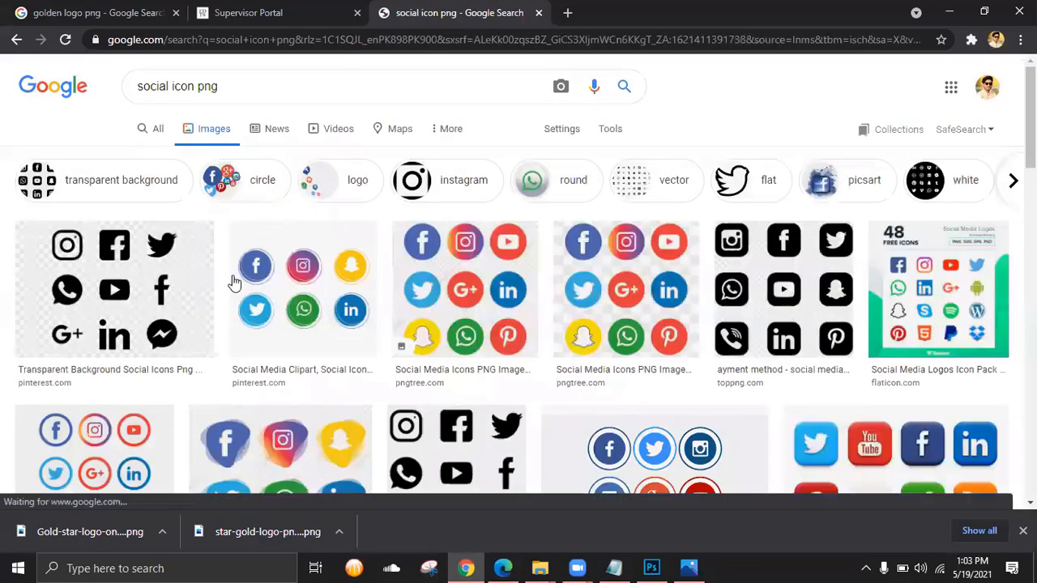
pyautogui.click(241, 276)
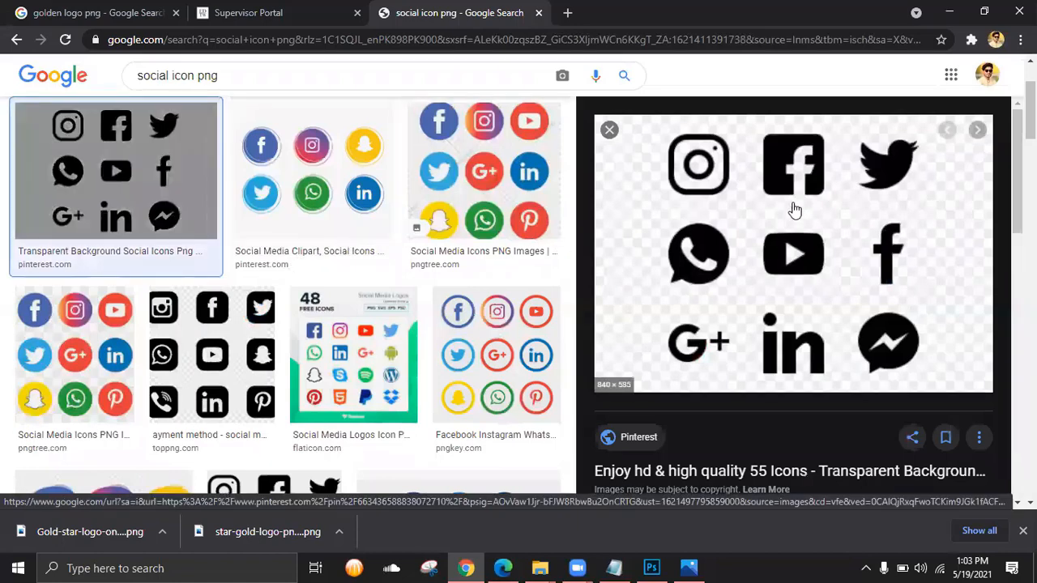
pyautogui.rightClick(794, 192)
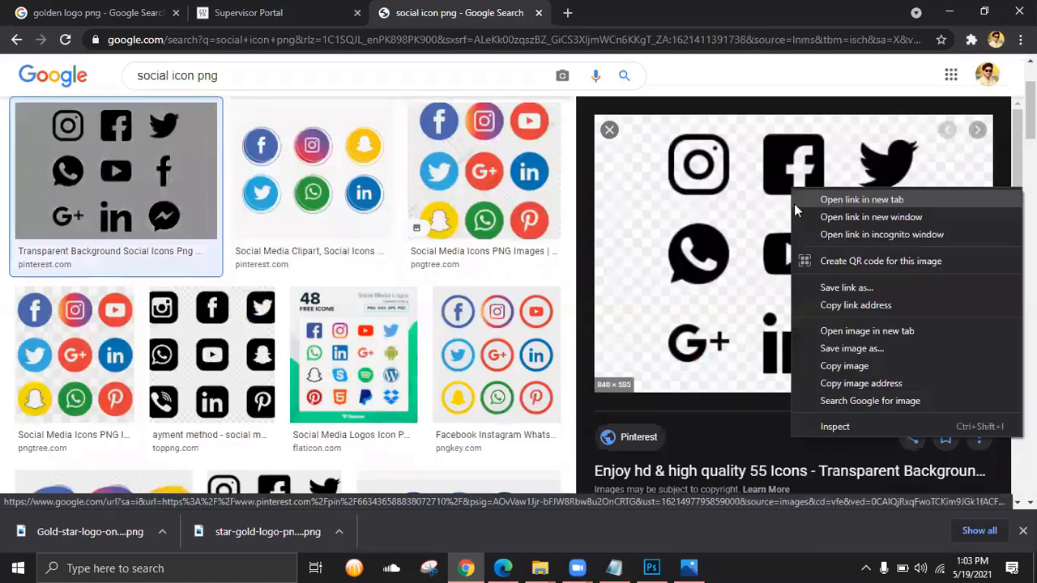
pyautogui.click(844, 365)
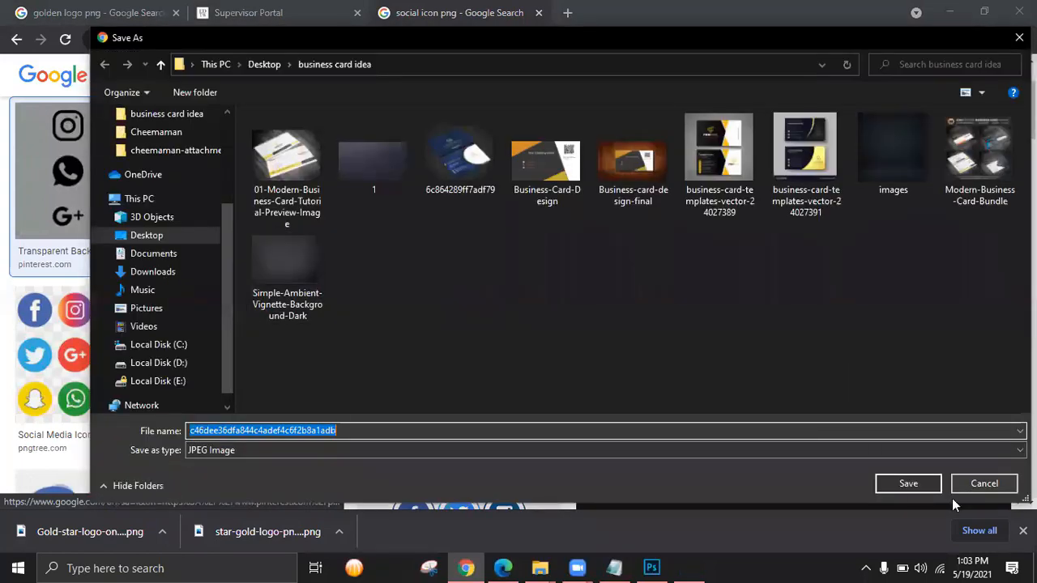
pyautogui.click(908, 483)
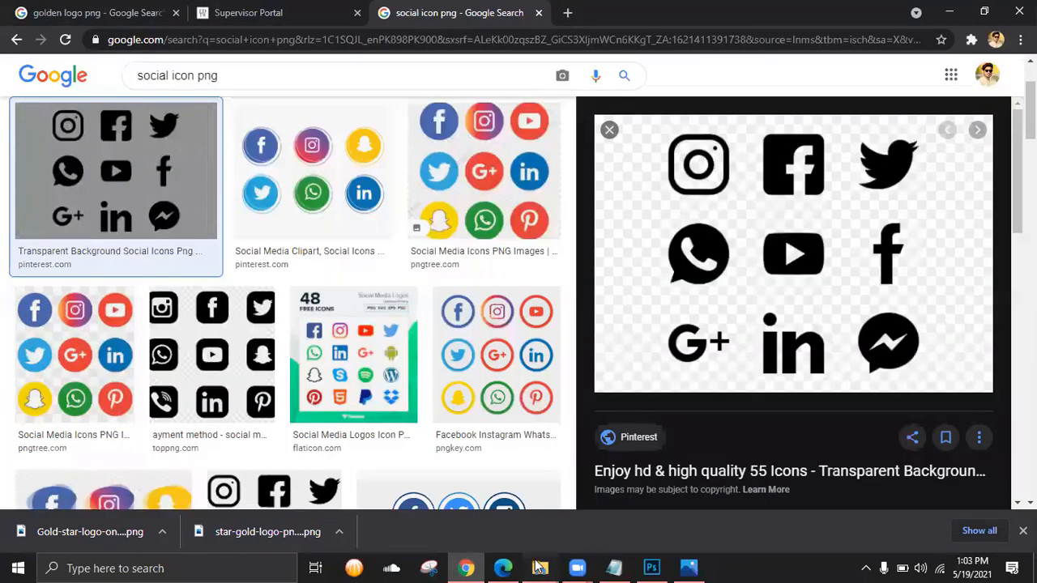
# - Open the saved social icons file from the business card idea folder in Photoshop
pyautogui.click(539, 568)
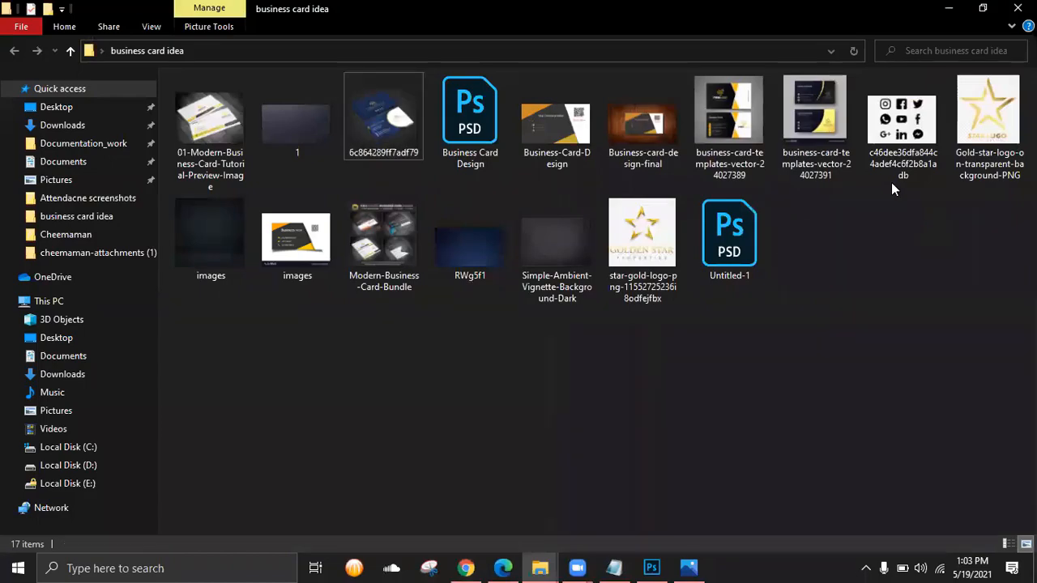
pyautogui.click(894, 146)
pyautogui.moveTo(894, 148); pyautogui.dragTo(643, 565)
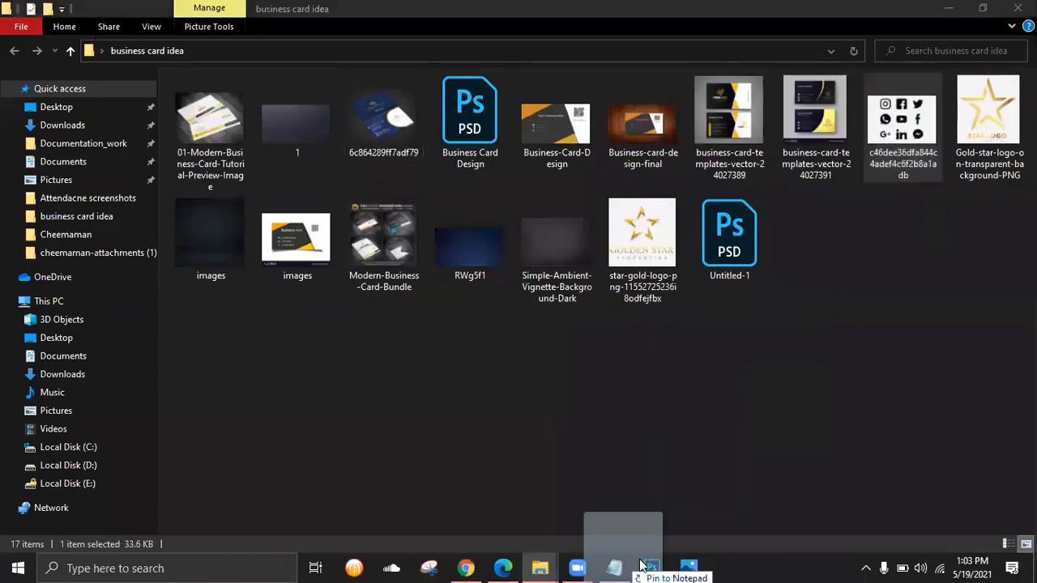
pyautogui.click(1019, 12)
pyautogui.moveTo(919, 119); pyautogui.dragTo(690, 60)
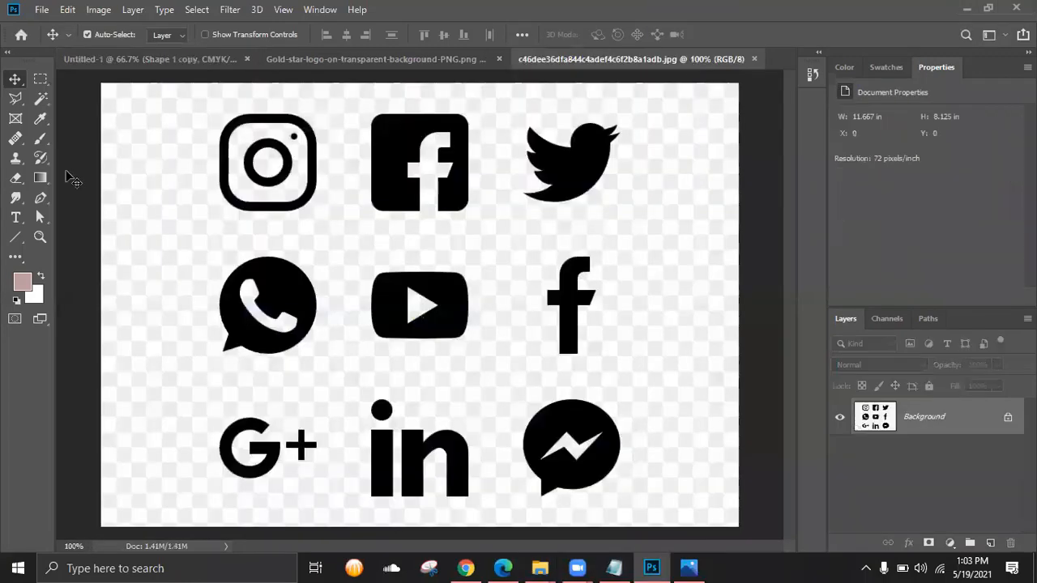
# - Unlock the icon sheet's background as Layer 0 and delete its white background with the Magic Wand
pyautogui.click(41, 79)
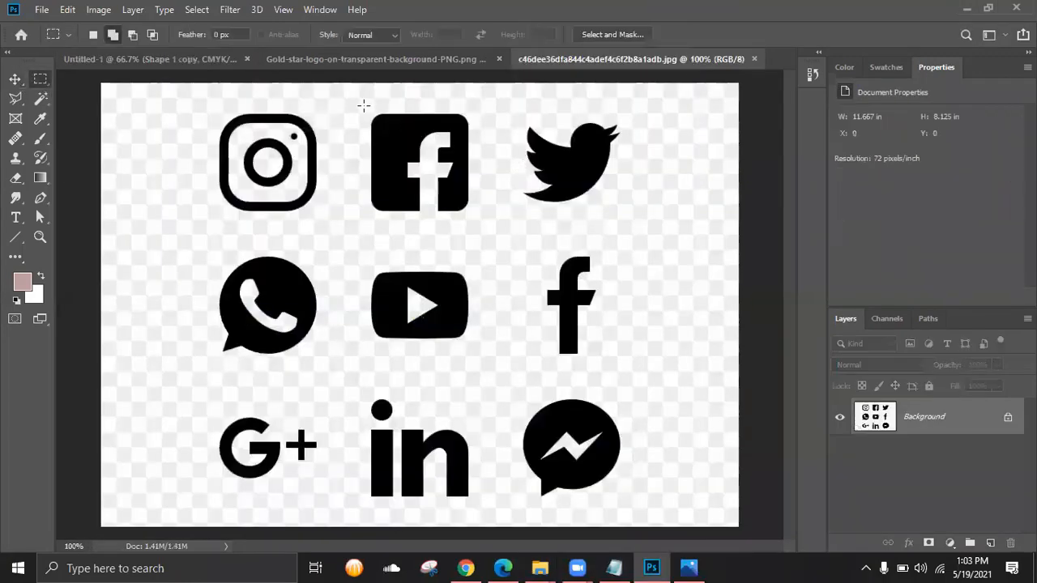
pyautogui.moveTo(365, 106); pyautogui.dragTo(485, 233)
pyautogui.click(470, 228)
pyautogui.click(639, 187)
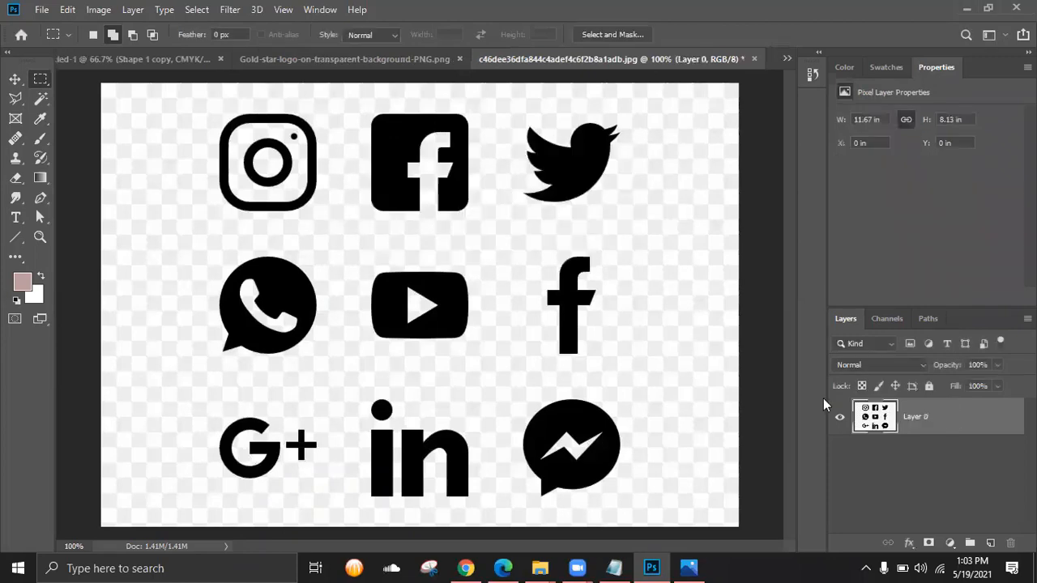
pyautogui.click(38, 104)
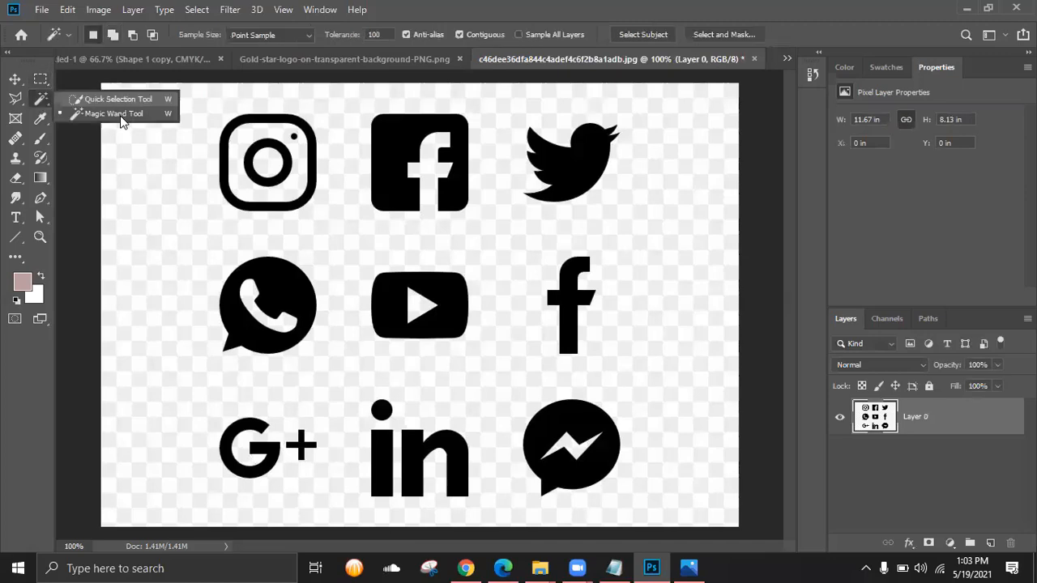
pyautogui.click(198, 256)
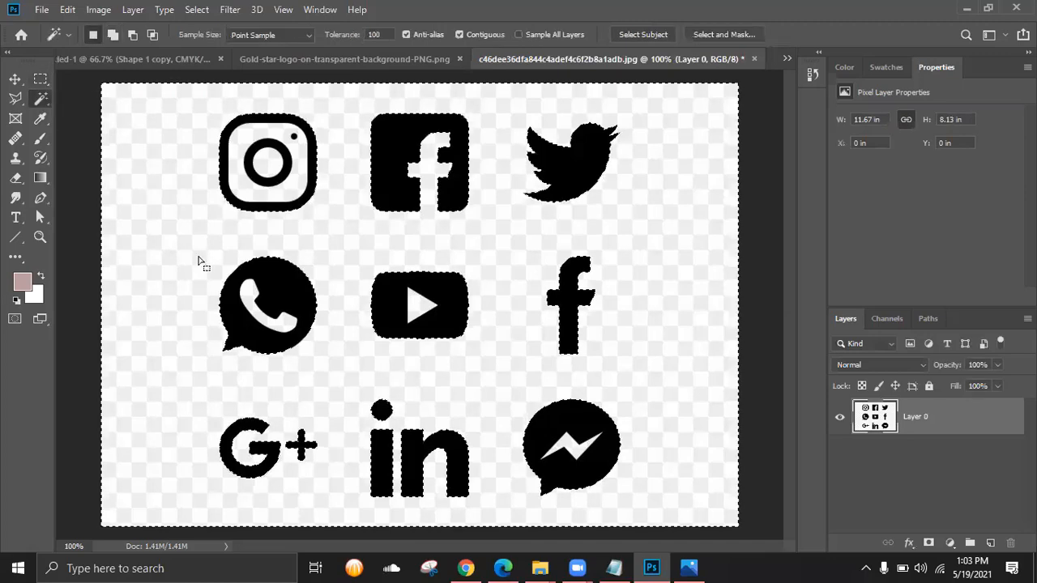
pyautogui.press('Delete')
pyautogui.hotkey('ctrl', 'd')
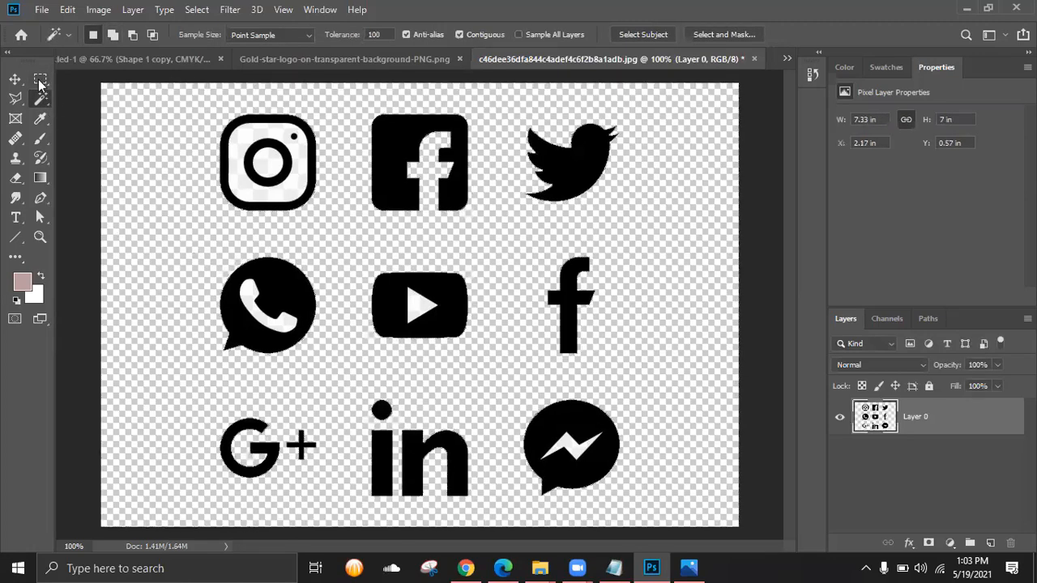
# - Select the top row of Instagram, Facebook and Twitter icons and paste it into the card
pyautogui.press('m')
pyautogui.moveTo(360, 106); pyautogui.dragTo(485, 231)
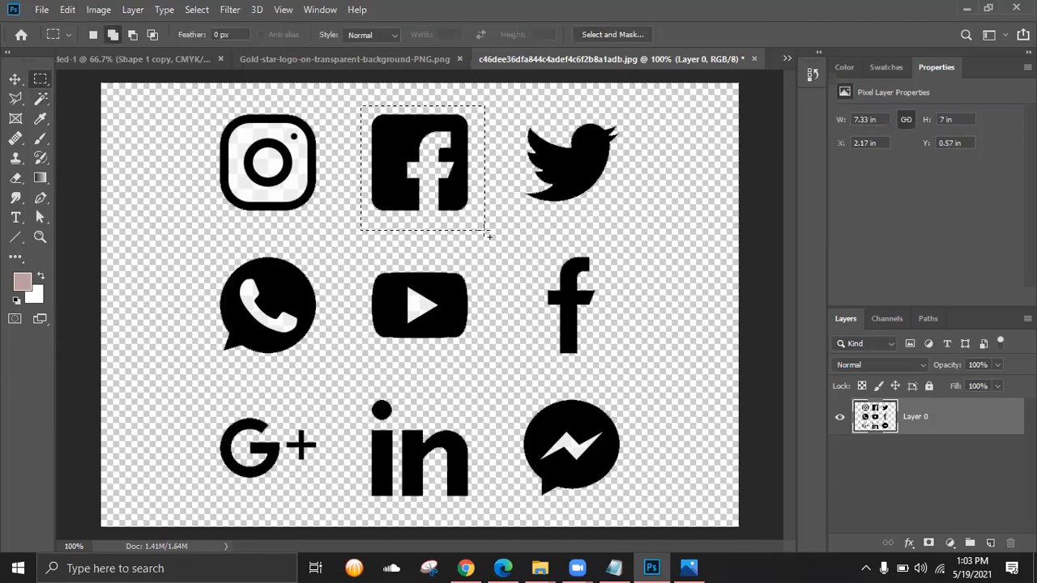
pyautogui.click(230, 178)
pyautogui.moveTo(196, 101); pyautogui.dragTo(640, 228)
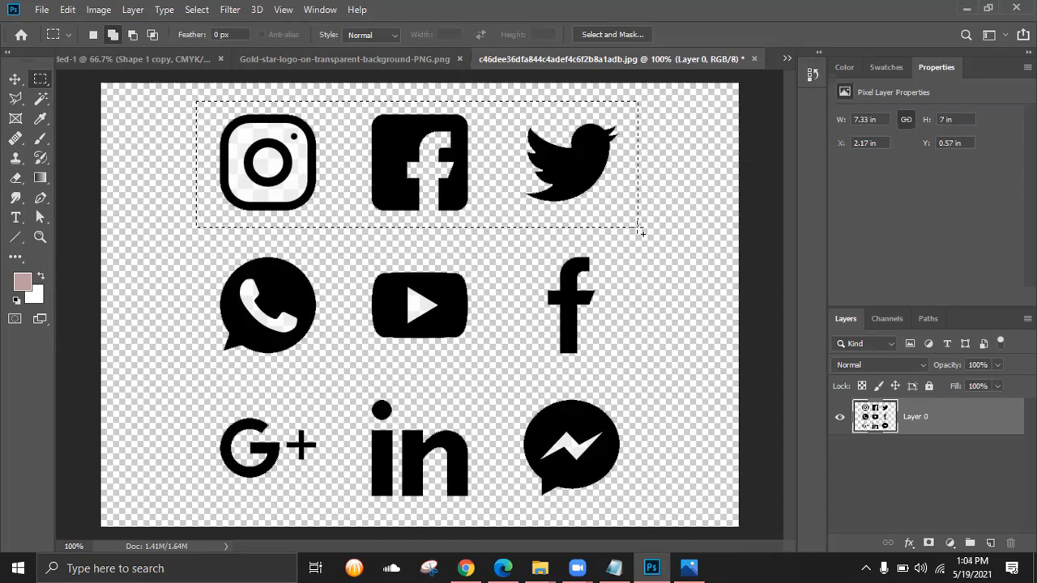
pyautogui.click(137, 55)
pyautogui.hotkey('ctrl', 'v')
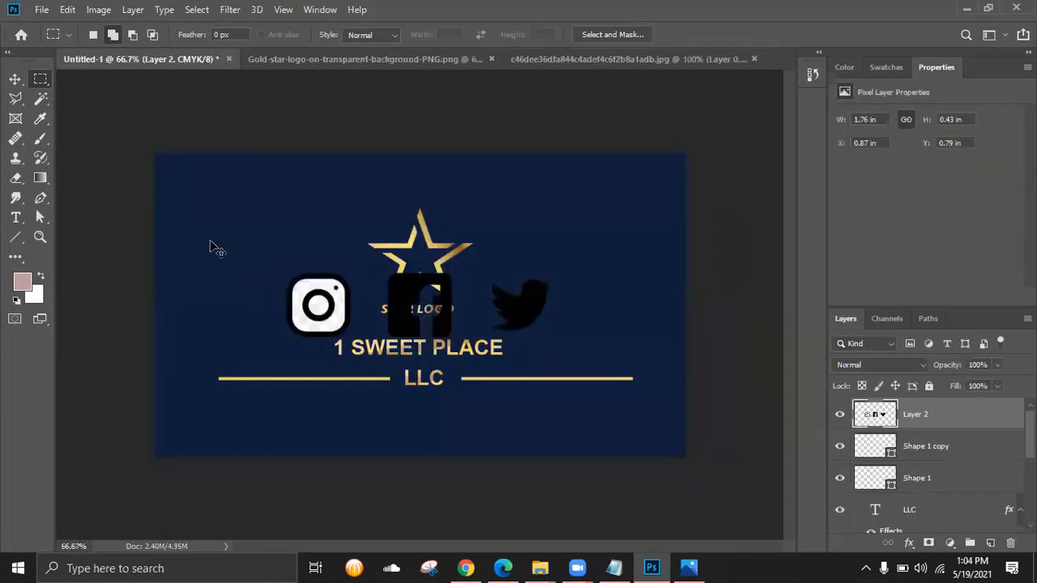
# - Remove the white interior of the Instagram icon with the Magic Wand
pyautogui.click(40, 98)
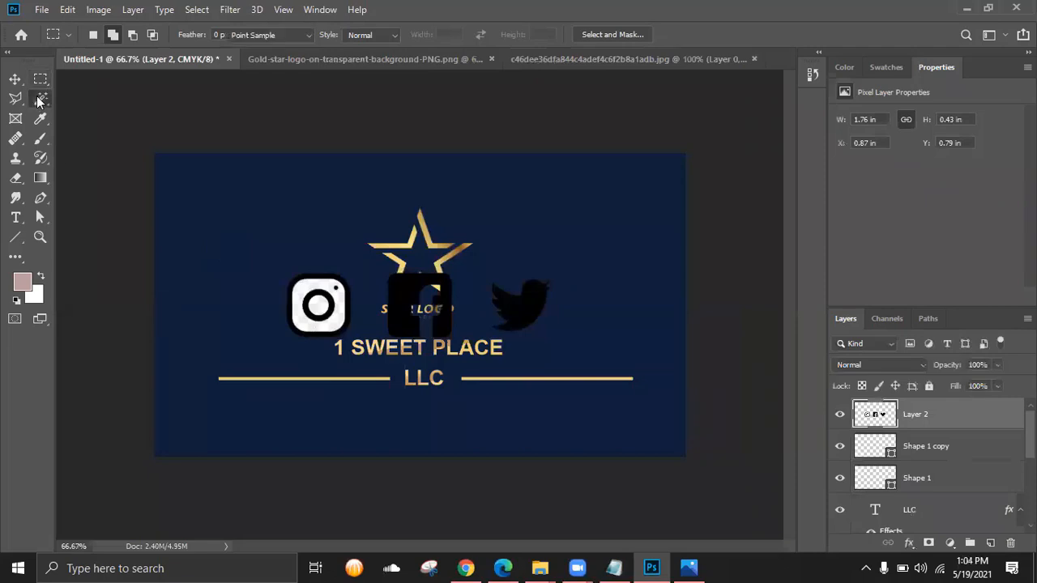
pyautogui.click(340, 322)
pyautogui.press('Delete')
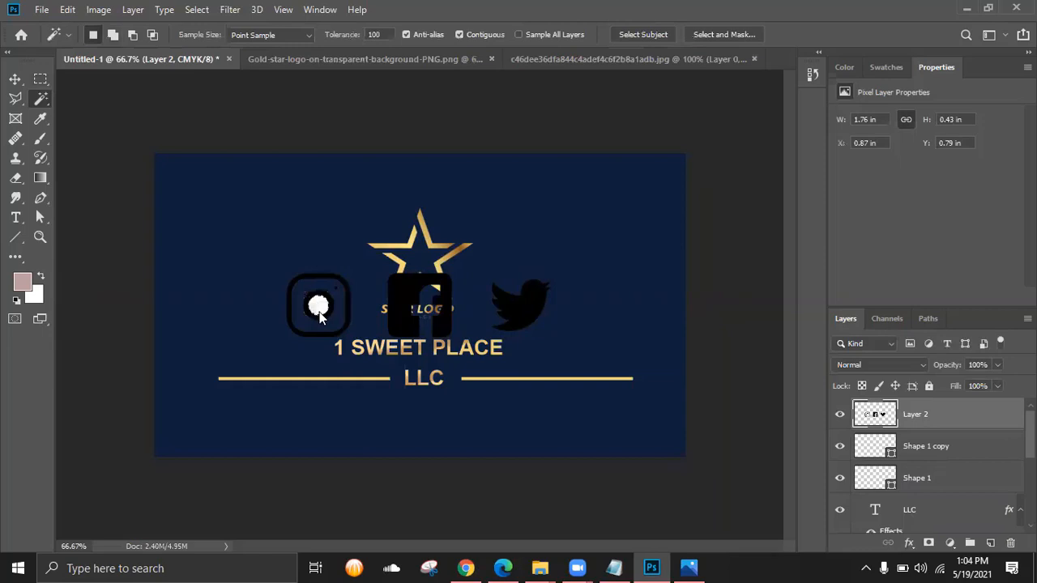
pyautogui.press('Delete')
# - Move the social icons up to the card's top edge and compare with the reference photo
pyautogui.press('v')
pyautogui.moveTo(320, 285); pyautogui.dragTo(258, 153)
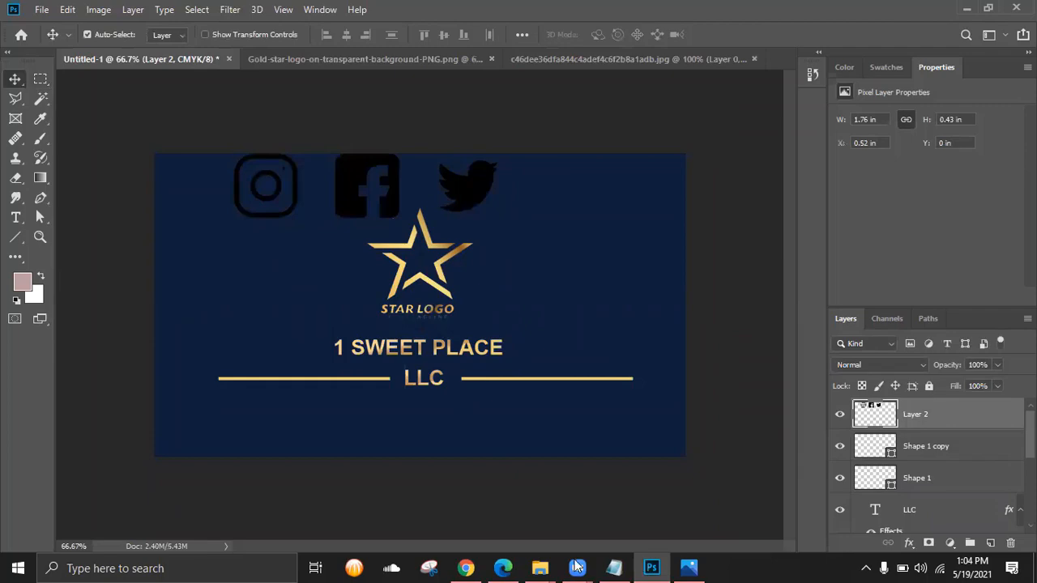
pyautogui.click(682, 567)
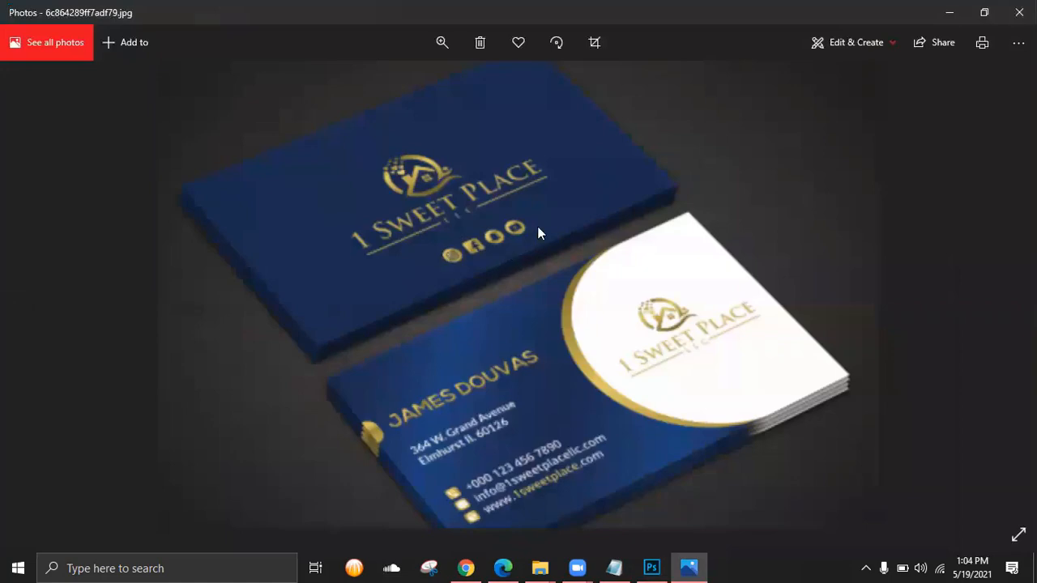
pyautogui.click(948, 13)
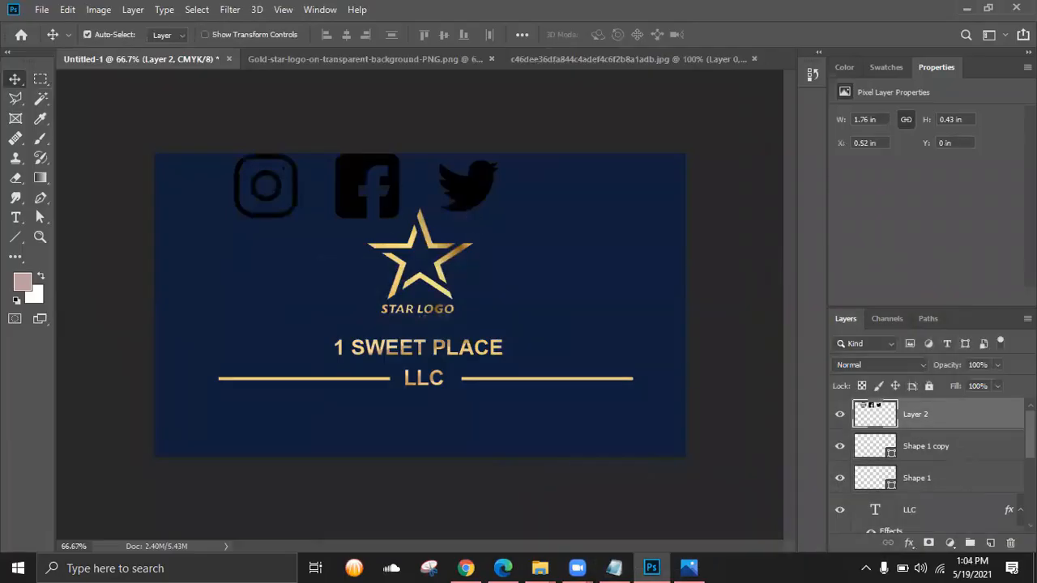
# - Copy the gold gradient layer style from the 1 SWEET PLACE title layer
pyautogui.scroll(-3, 931, 466)
pyautogui.scroll(-1, 932, 478)
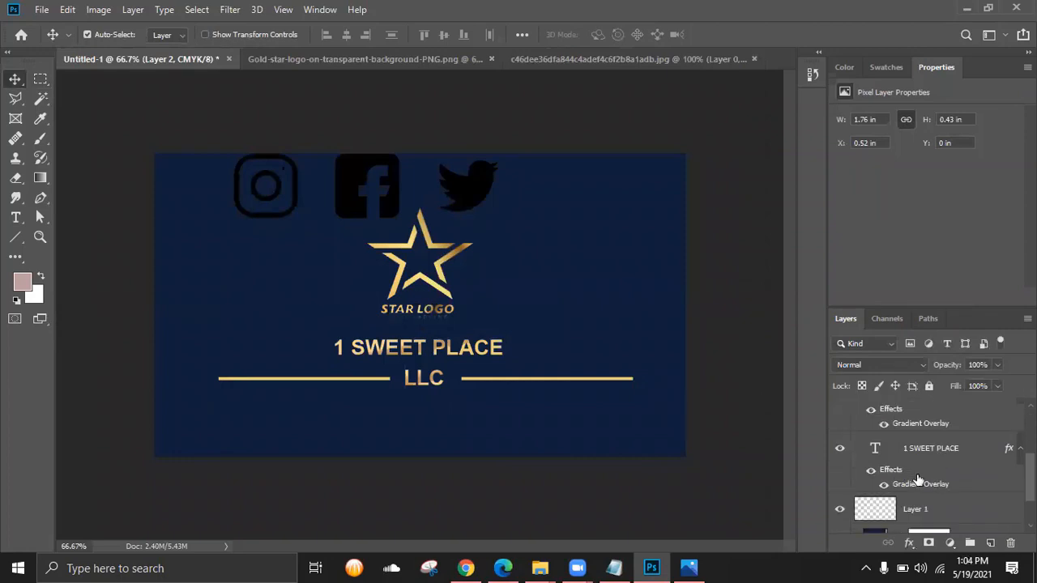
pyautogui.click(920, 478)
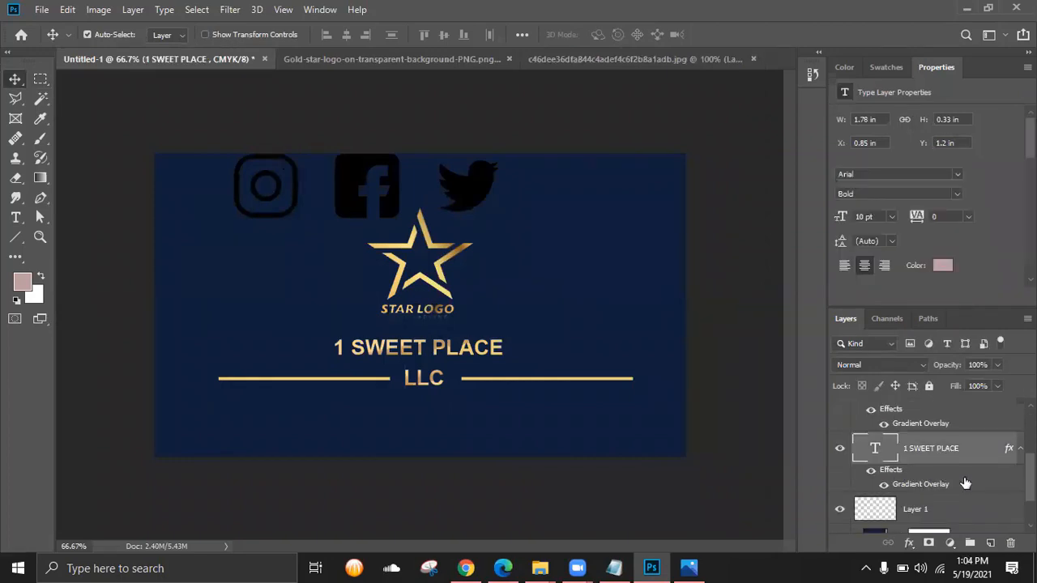
pyautogui.rightClick(963, 483)
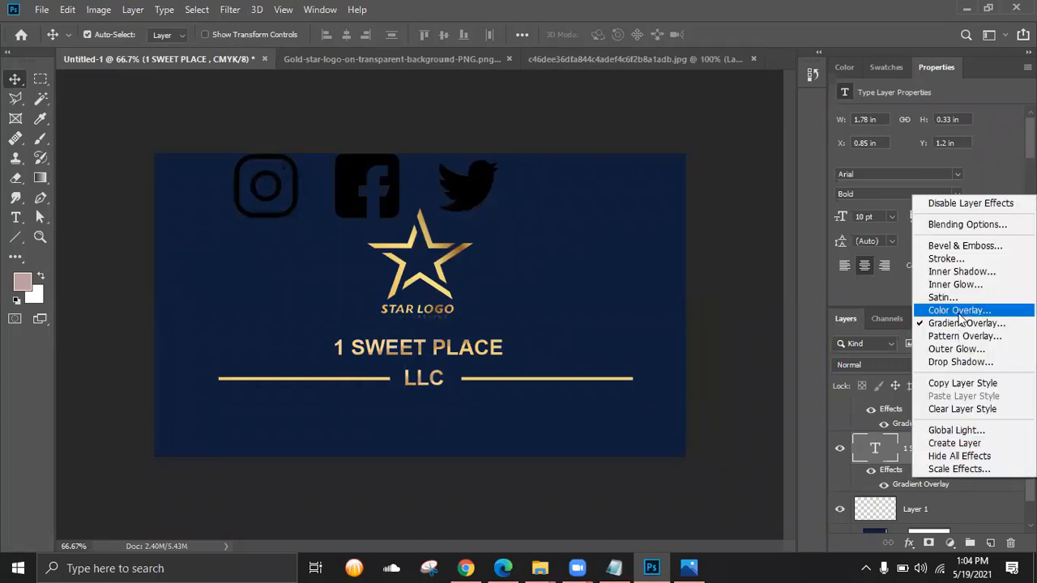
pyautogui.click(889, 473)
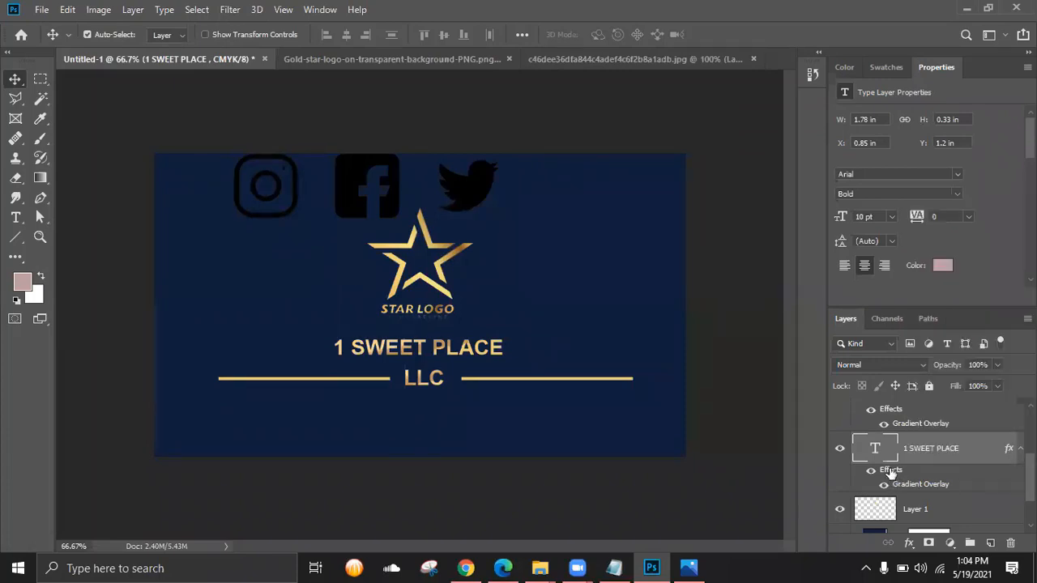
pyautogui.rightClick(891, 473)
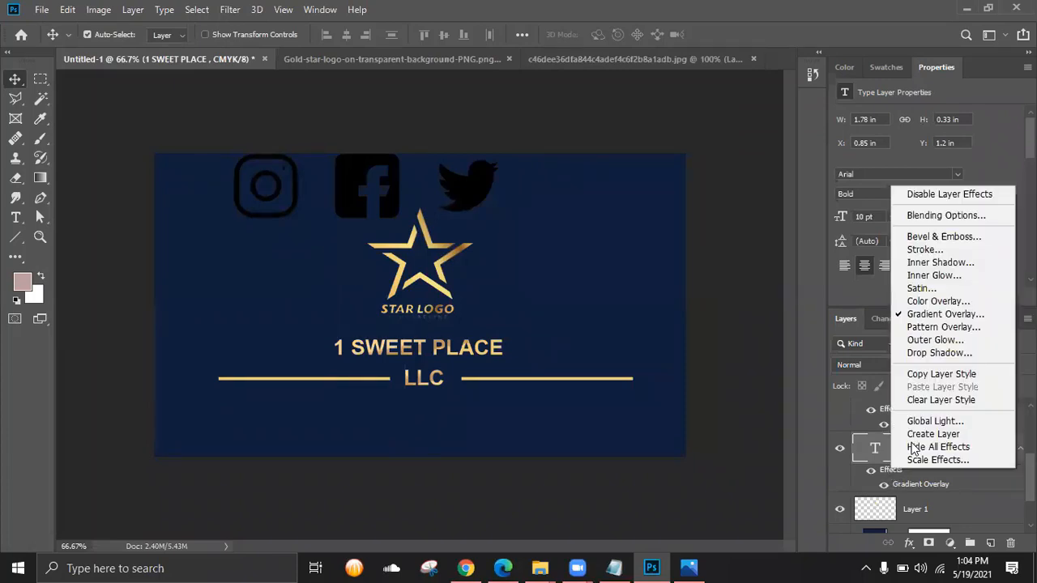
pyautogui.click(952, 378)
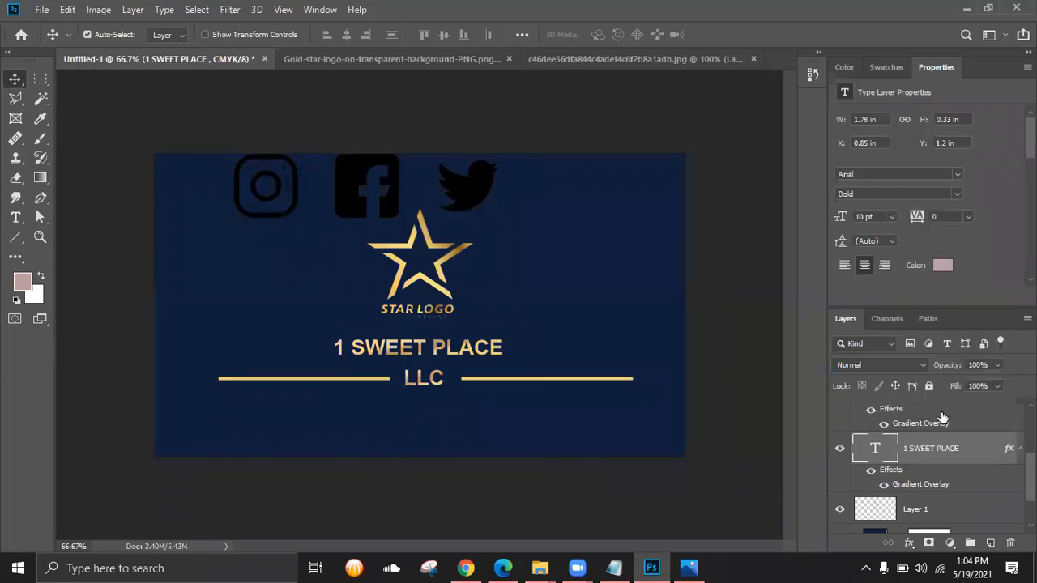
# - Paste the gold gradient style onto Layer 2 so the social icons turn gold
pyautogui.scroll(3, 950, 421)
pyautogui.click(953, 417)
pyautogui.rightClick(957, 421)
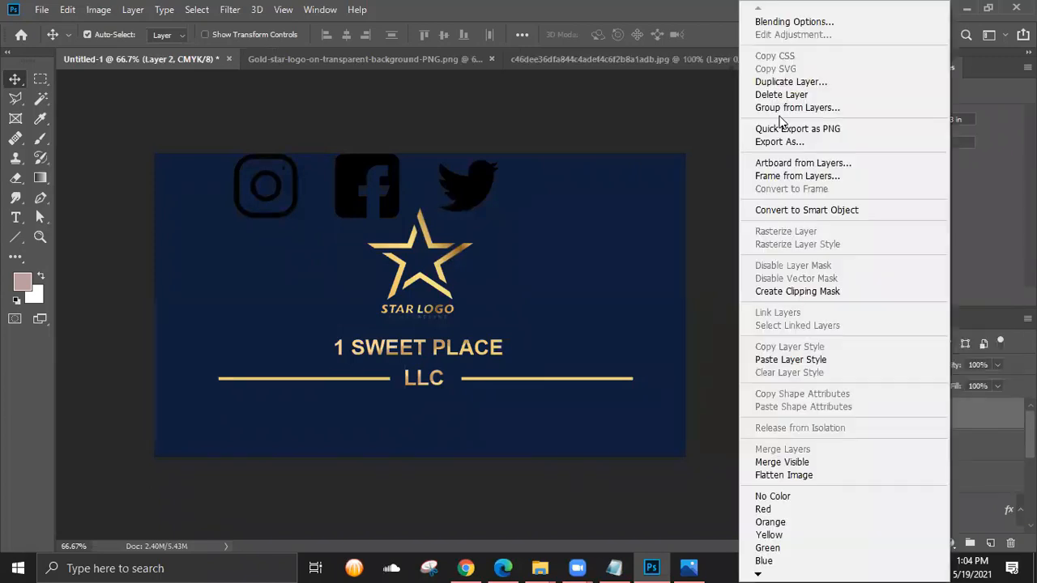
pyautogui.click(987, 421)
pyautogui.click(836, 417)
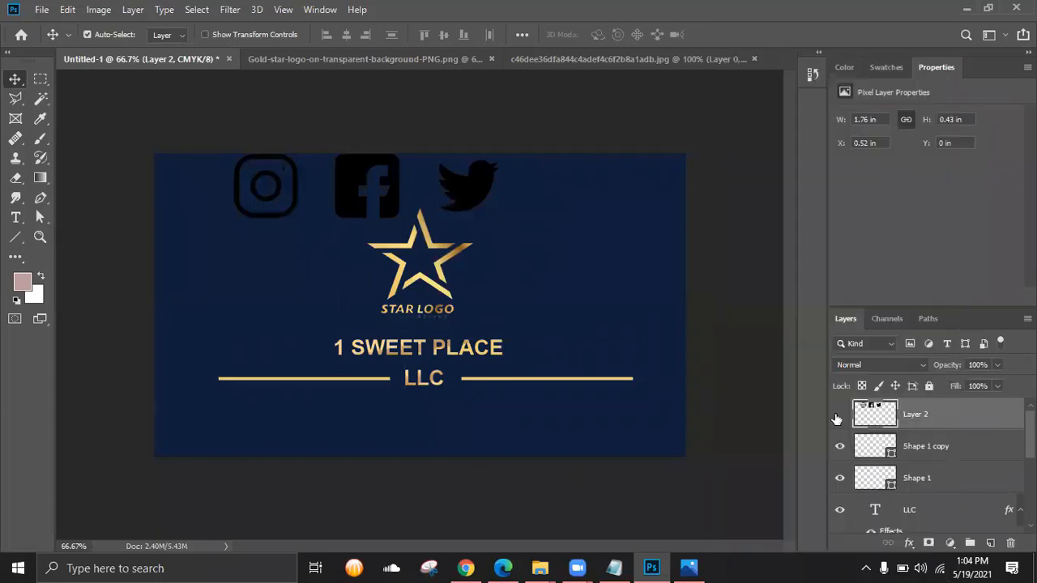
pyautogui.click(839, 417)
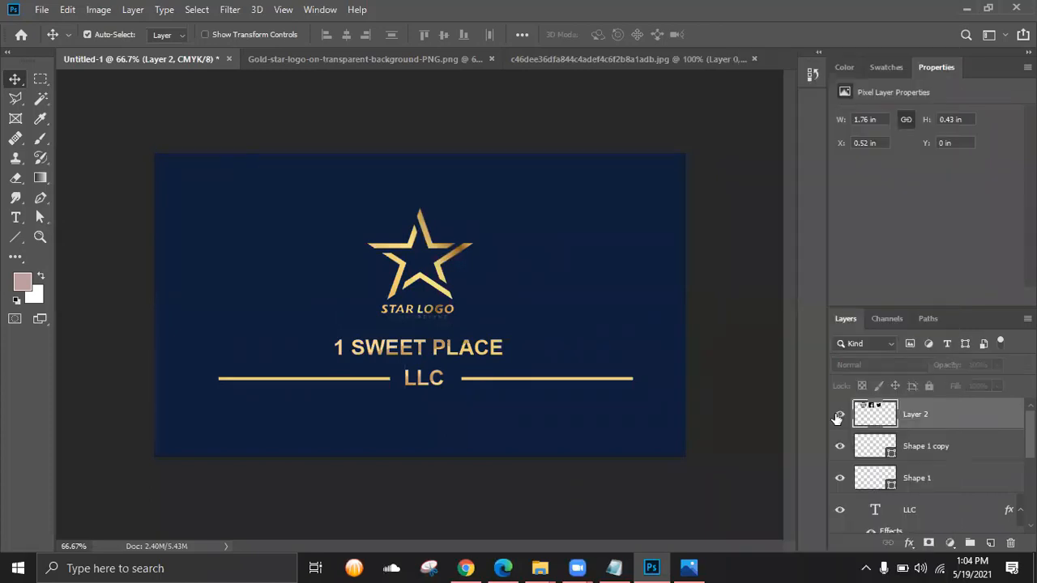
pyautogui.click(838, 416)
pyautogui.rightClick(962, 416)
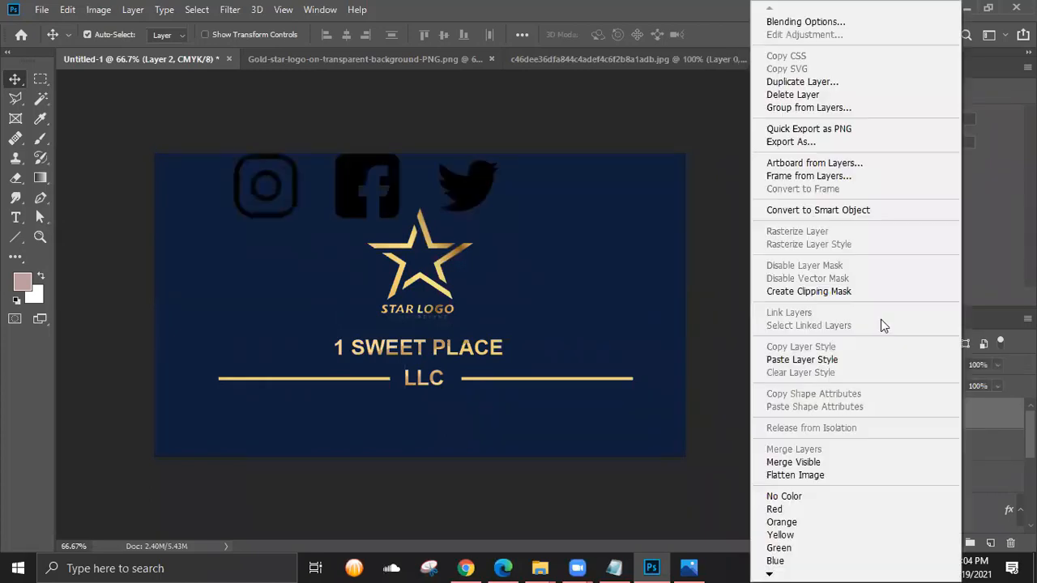
pyautogui.click(802, 359)
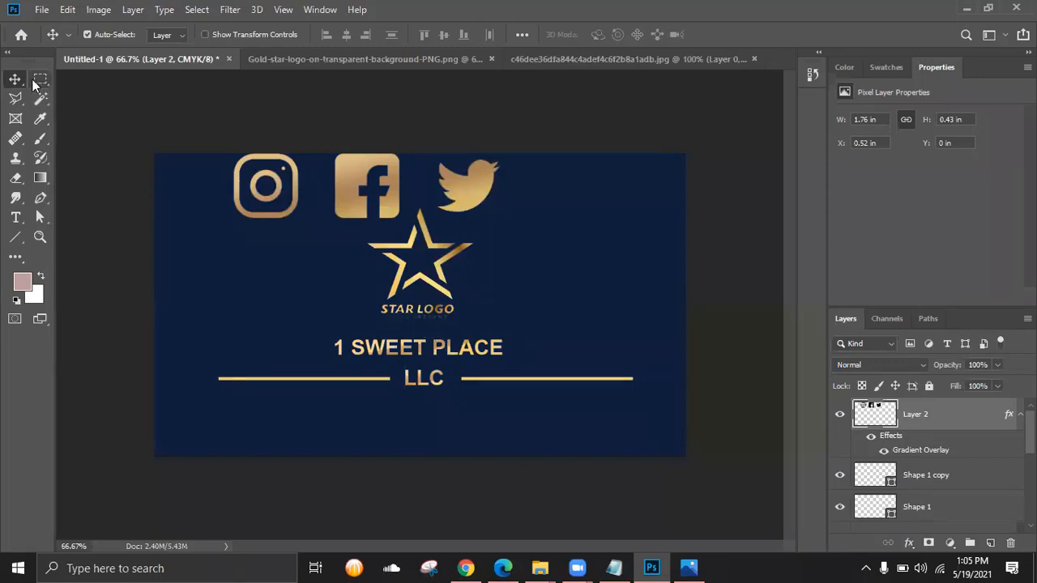
# - Move the social icons below LLC and scale them to about half size
pyautogui.moveTo(340, 187); pyautogui.dragTo(400, 414)
pyautogui.hotkey('ctrl', '+')
pyautogui.scroll(-3, 395, 333)
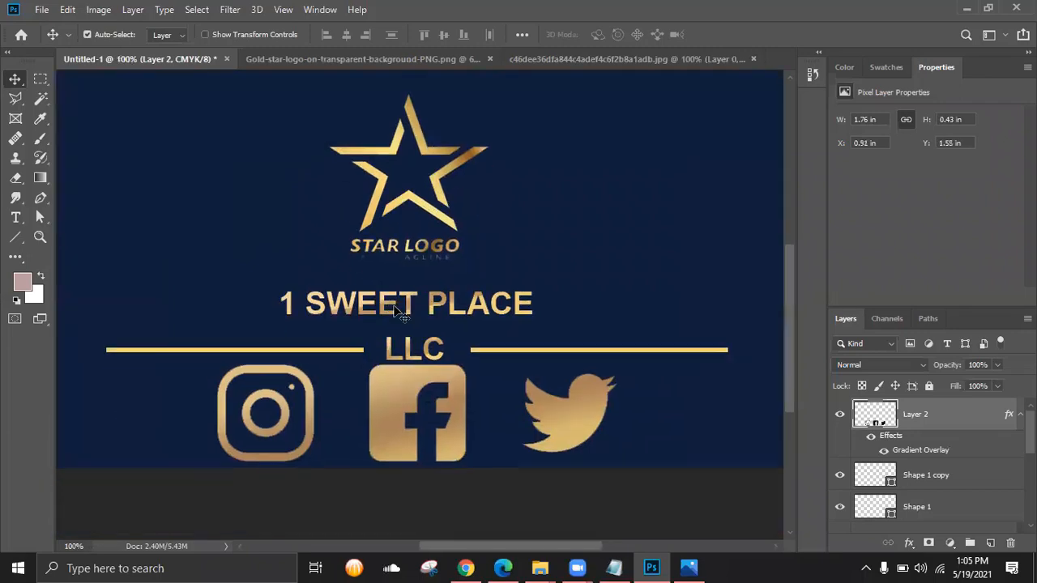
pyautogui.hotkey('ctrl', 't')
pyautogui.moveTo(617, 341); pyautogui.dragTo(377, 410)
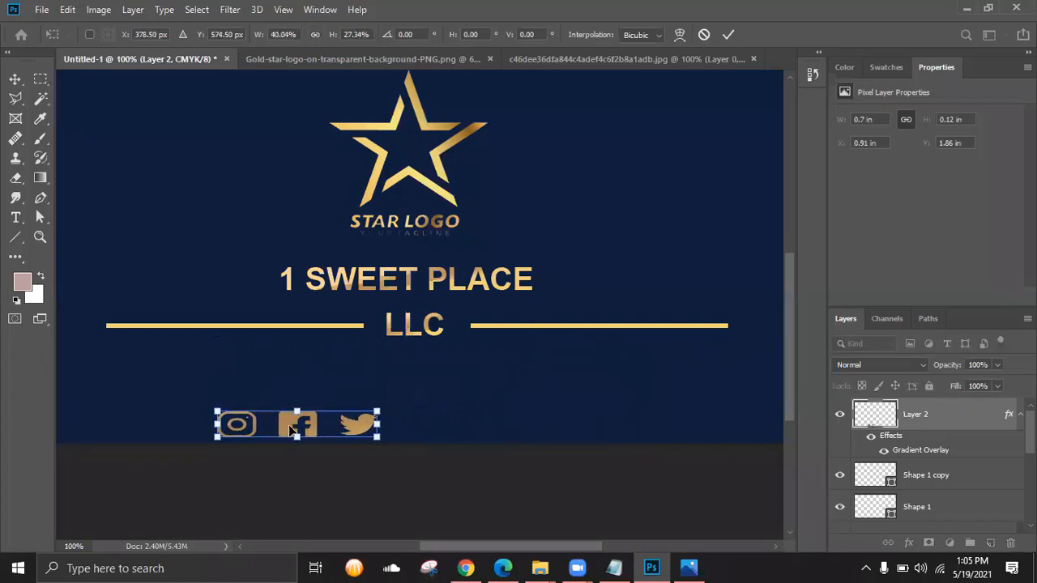
pyautogui.moveTo(294, 427); pyautogui.dragTo(325, 366)
pyautogui.moveTo(325, 369); pyautogui.dragTo(327, 384)
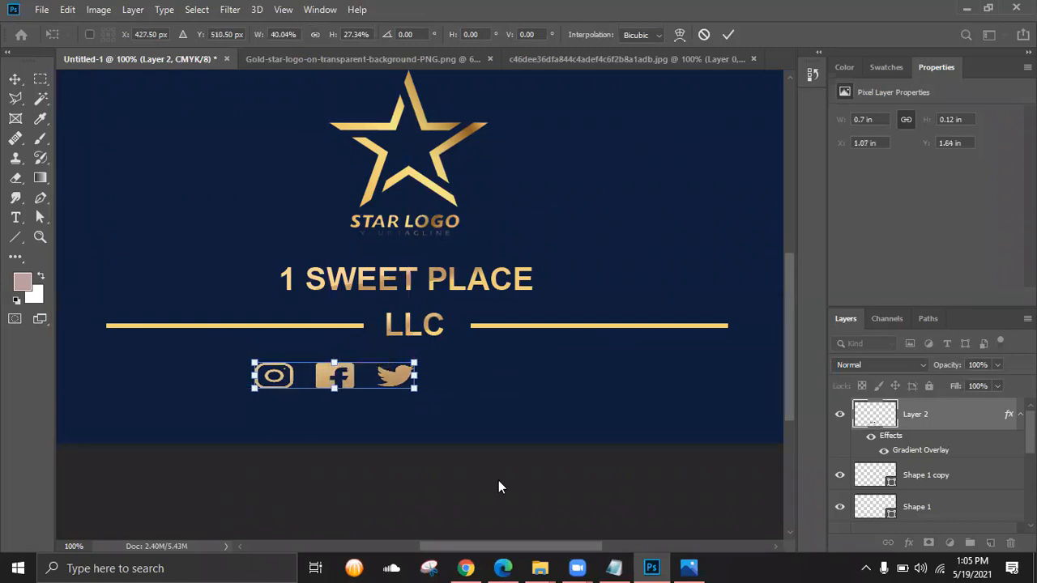
pyautogui.hotkey('ctrl', '-')
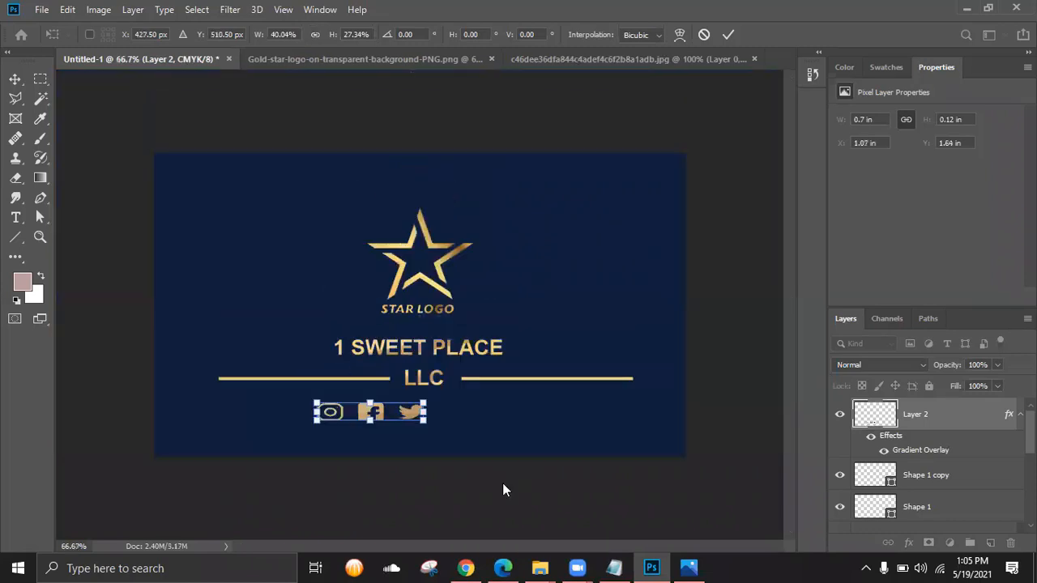
pyautogui.hotkey('shift', 'Right')
pyautogui.hotkey('shift', 'Right')
pyautogui.hotkey('shift', 'Right')
pyautogui.hotkey('shift', 'Right')
pyautogui.hotkey('shift', 'Right')
pyautogui.hotkey('shift', 'Right')
pyautogui.hotkey('shift', 'Down')
pyautogui.hotkey('shift', 'Down')
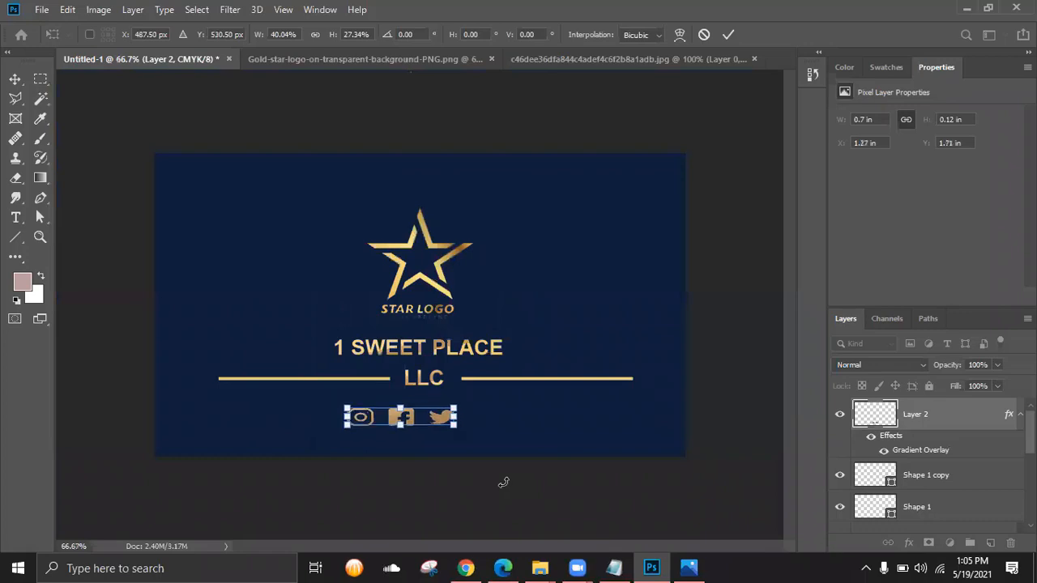
pyautogui.hotkey('shift', 'Left')
pyautogui.hotkey('shift', 'Left')
pyautogui.hotkey('shift', 'Up')
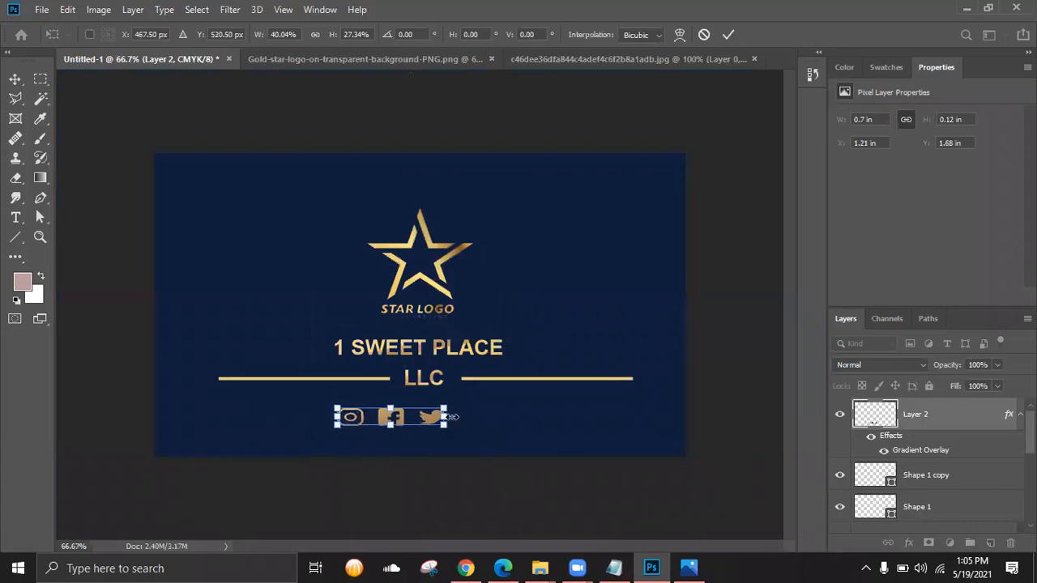
pyautogui.moveTo(444, 417); pyautogui.dragTo(438, 417)
pyautogui.click(727, 36)
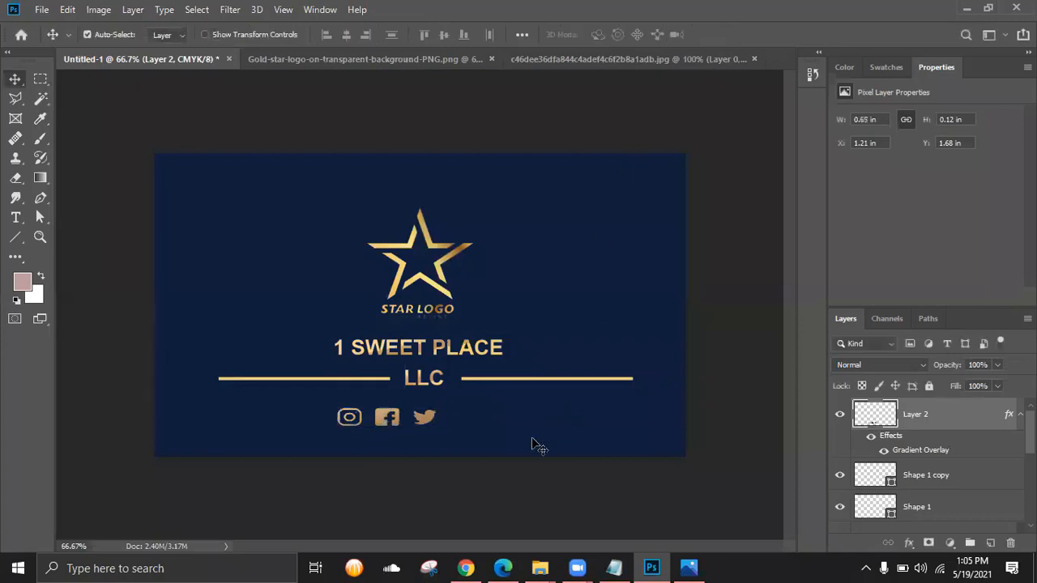
# - Shrink the icons further to 0.59 × 0.09 in, centre them under LLC, then show the icons image
pyautogui.hotkey('shift', 'Left')
pyautogui.hotkey('shift', 'Up')
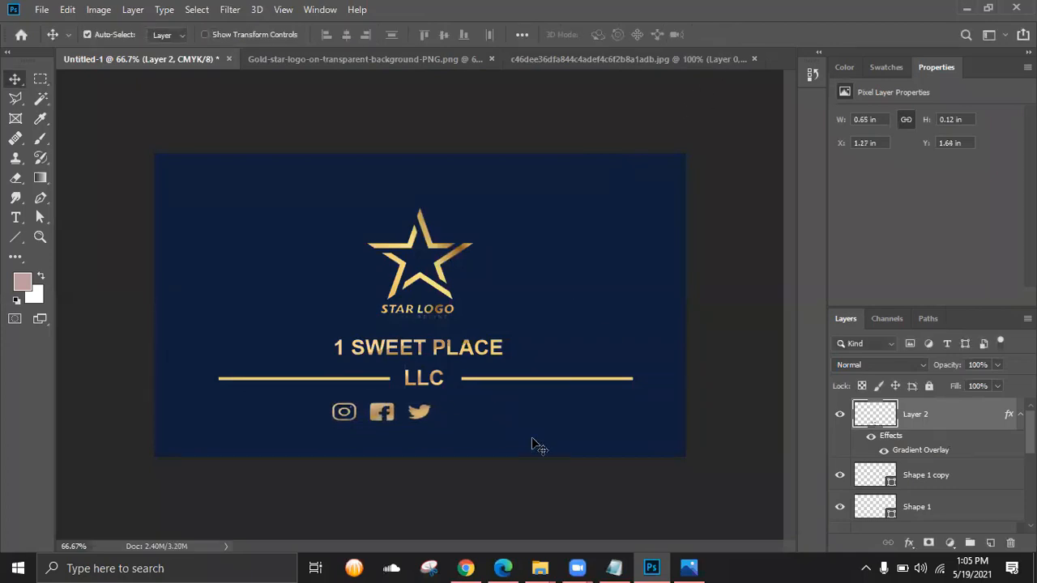
pyautogui.press('Left')
pyautogui.press('Down')
pyautogui.hotkey('ctrl', 't')
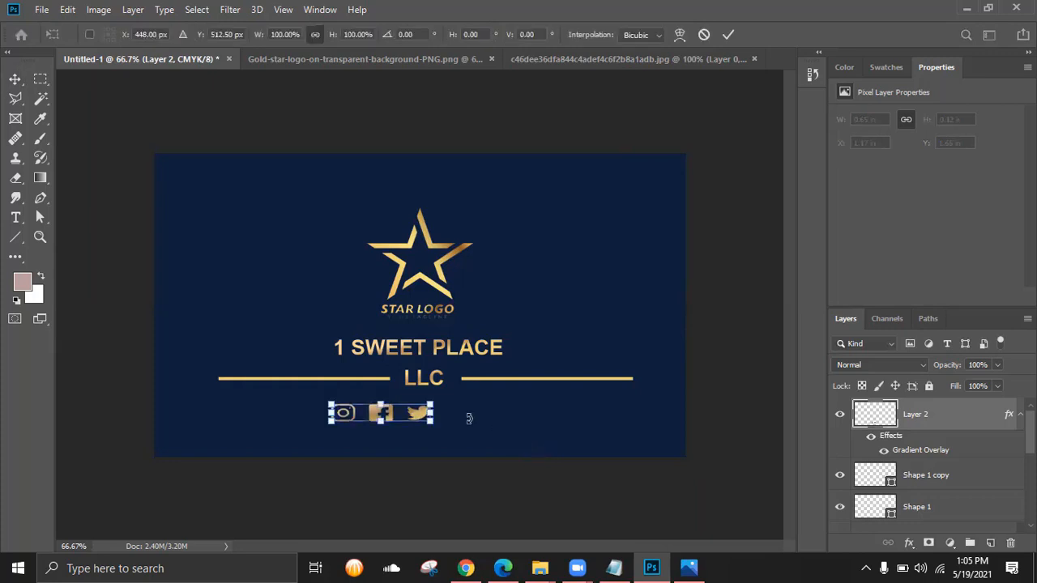
pyautogui.moveTo(428, 396); pyautogui.dragTo(422, 408)
pyautogui.click(726, 35)
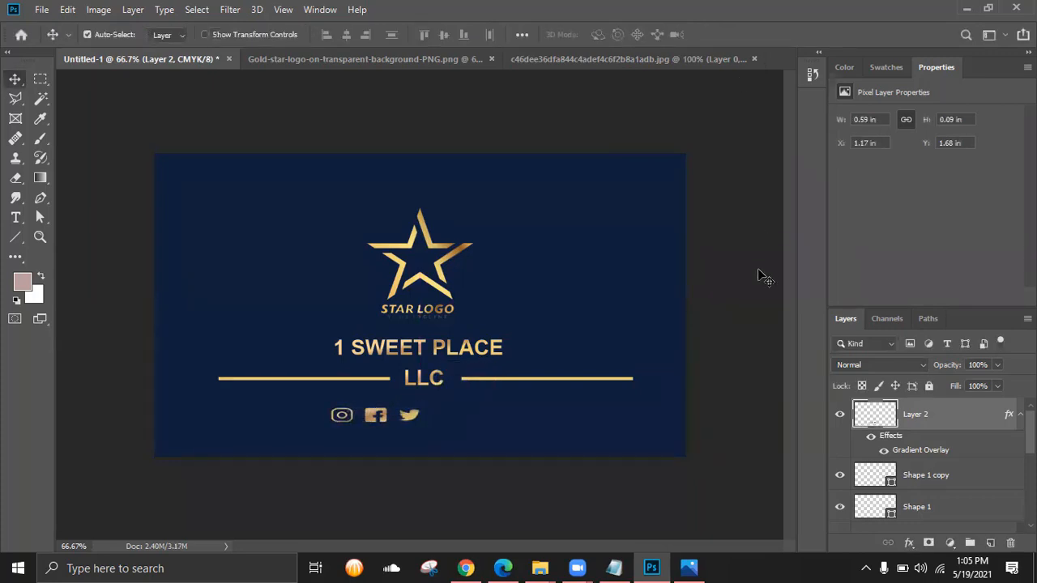
pyautogui.press('Left')
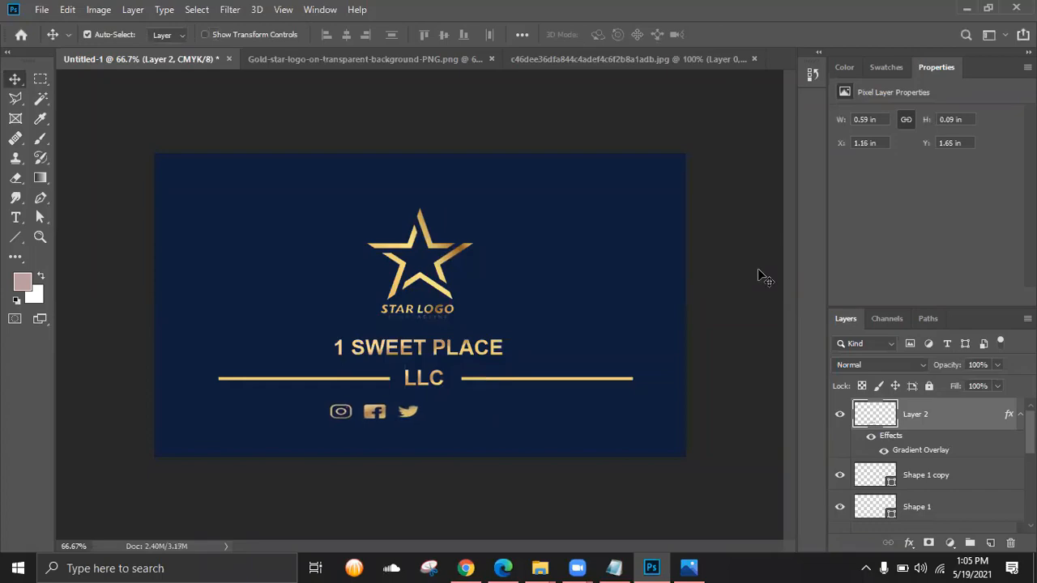
pyautogui.click(606, 54)
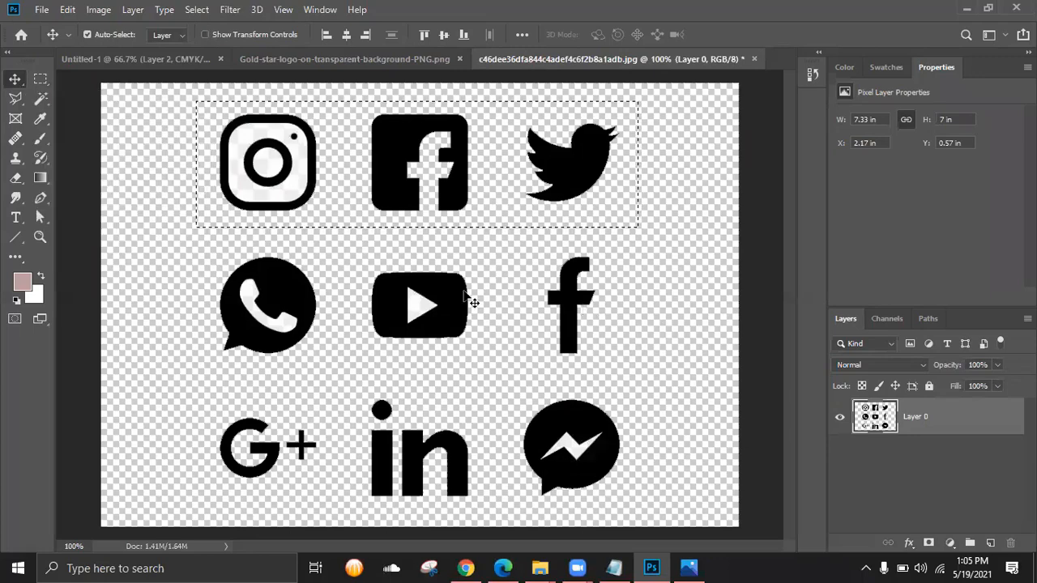
# - Select the WhatsApp and YouTube icons on the icon sheet and paste them into the card as Layer 3
pyautogui.hotkey('ctrl', 'd')
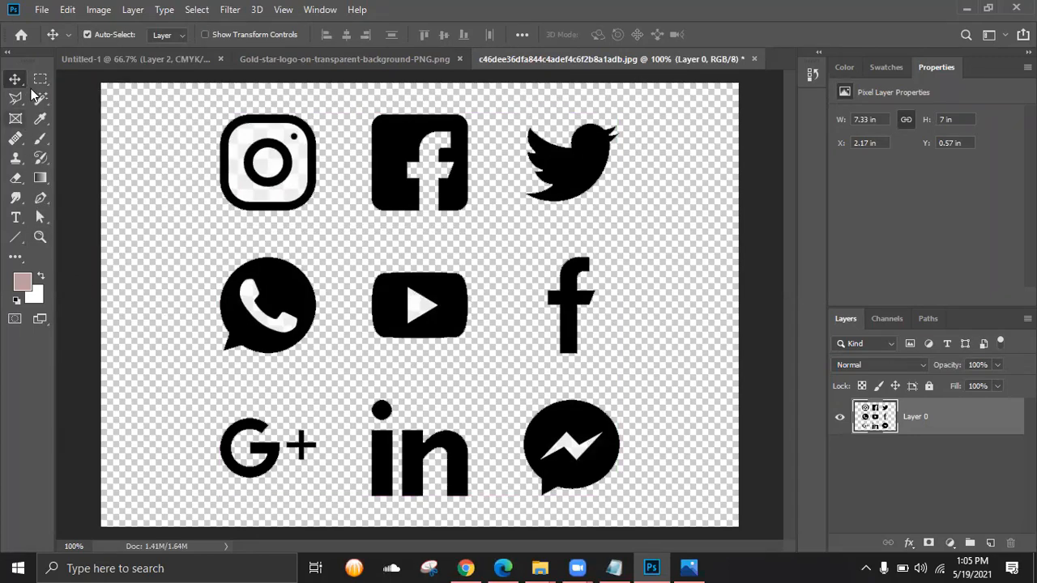
pyautogui.click(40, 78)
pyautogui.moveTo(188, 243); pyautogui.dragTo(483, 366)
pyautogui.click(457, 375)
pyautogui.hotkey('ctrl', 'z')
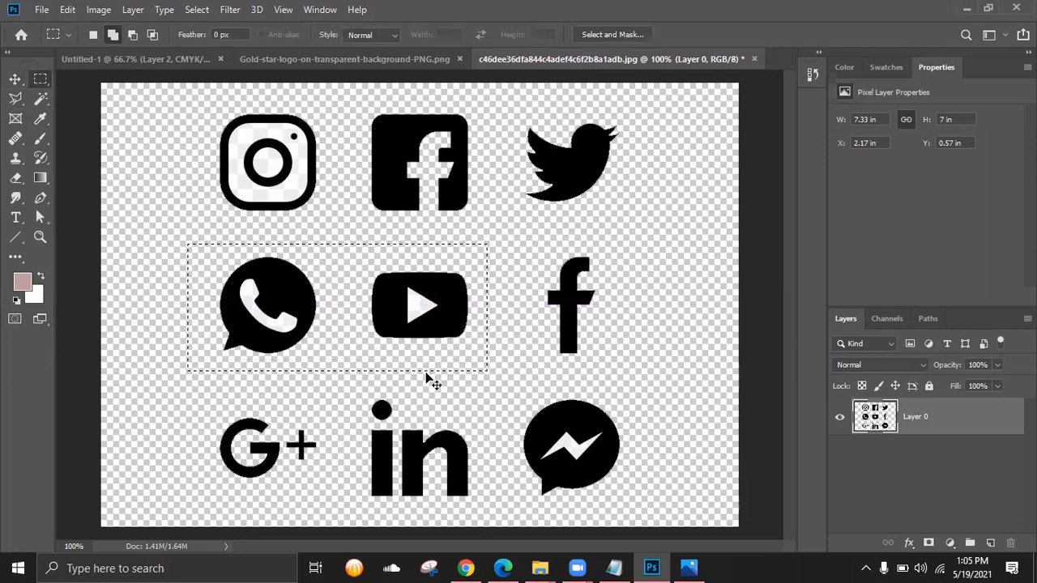
pyautogui.click(180, 61)
pyautogui.hotkey('ctrl', 'v')
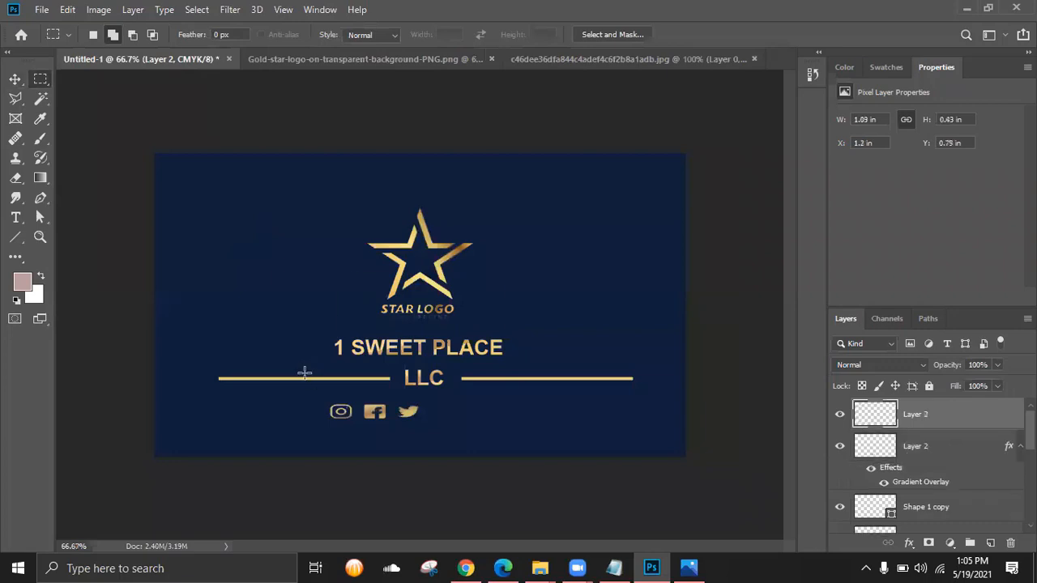
# - Delete the white phone shape and play triangle from the WhatsApp and YouTube icons
pyautogui.click(40, 98)
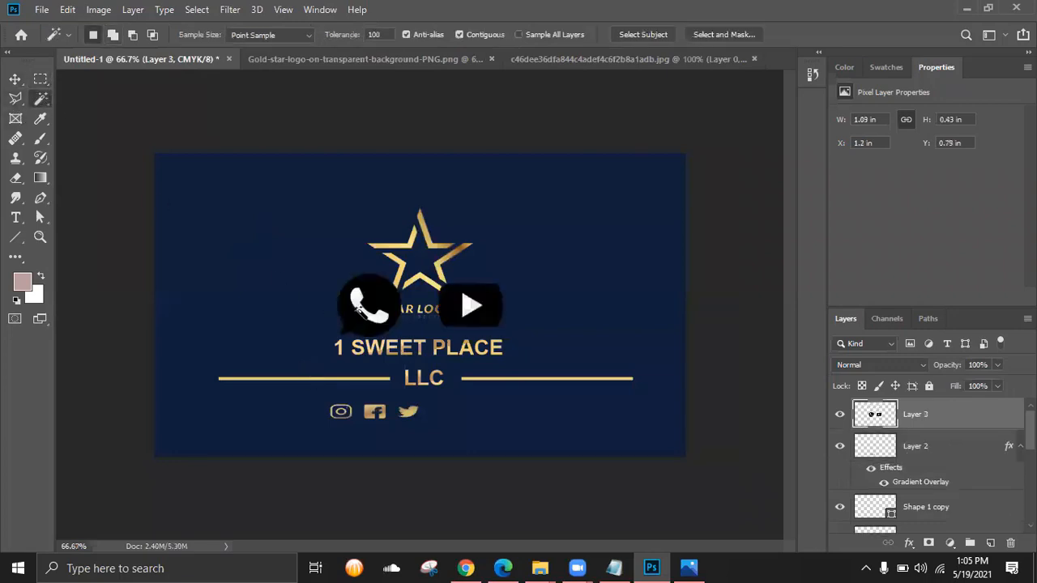
pyautogui.click(362, 315)
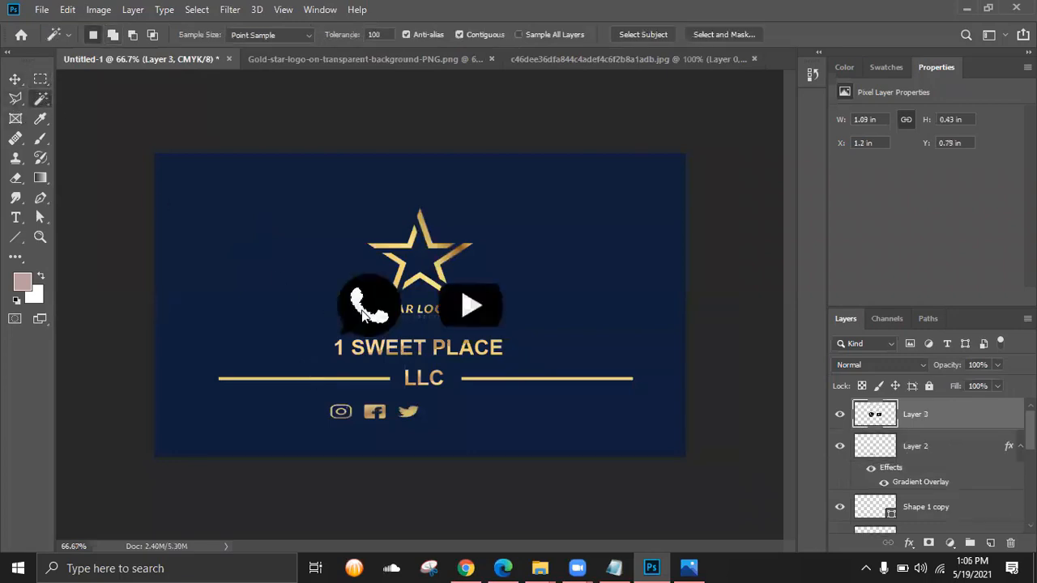
pyautogui.click(467, 307)
pyautogui.press('Delete')
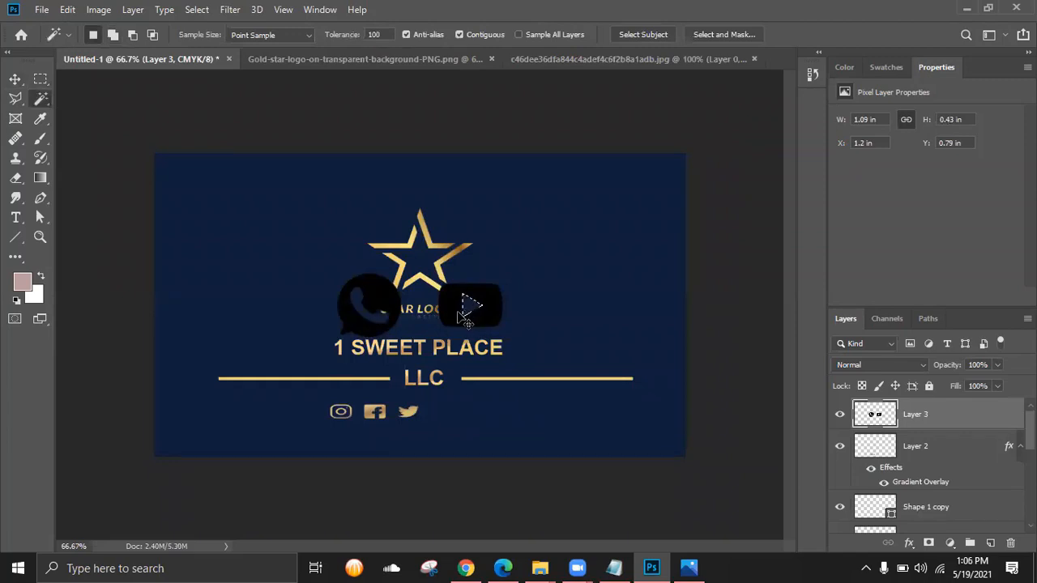
pyautogui.hotkey('ctrl', 'd')
# - Copy Layer 2's gold gradient style and try pasting it onto Layer 3
pyautogui.click(929, 476)
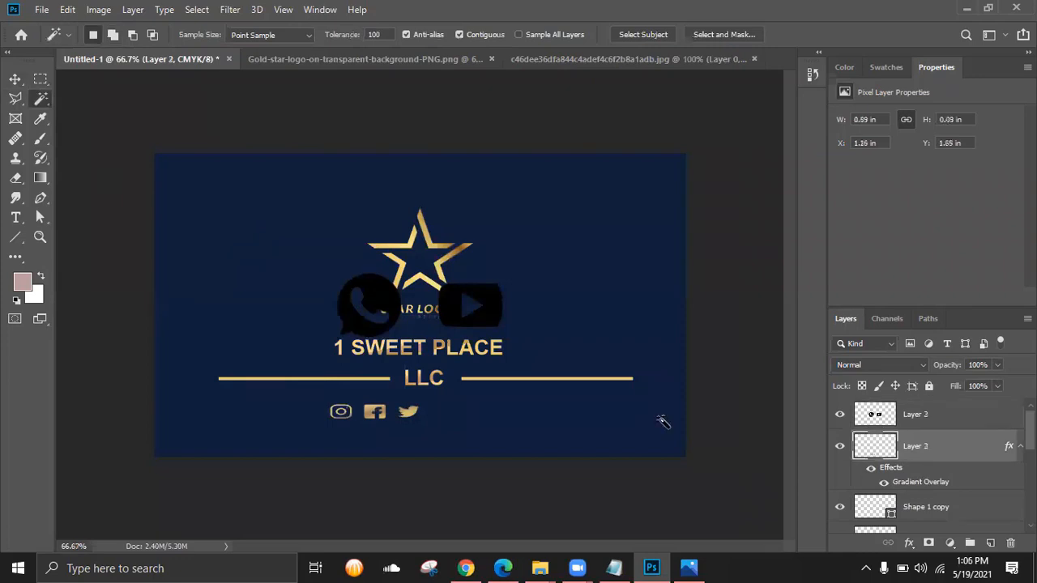
pyautogui.rightClick(948, 478)
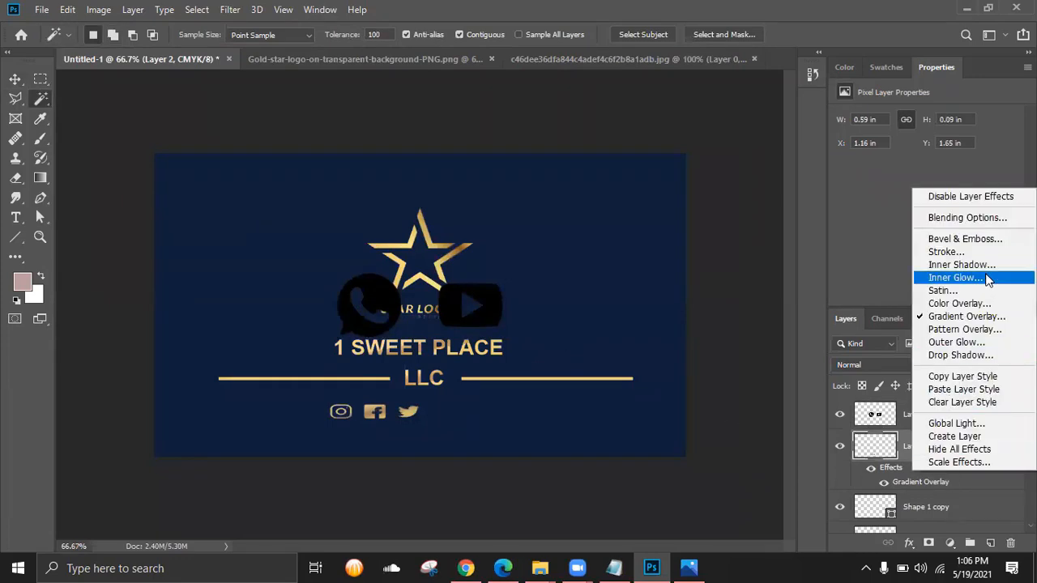
pyautogui.click(972, 382)
pyautogui.click(950, 416)
pyautogui.rightClick(950, 417)
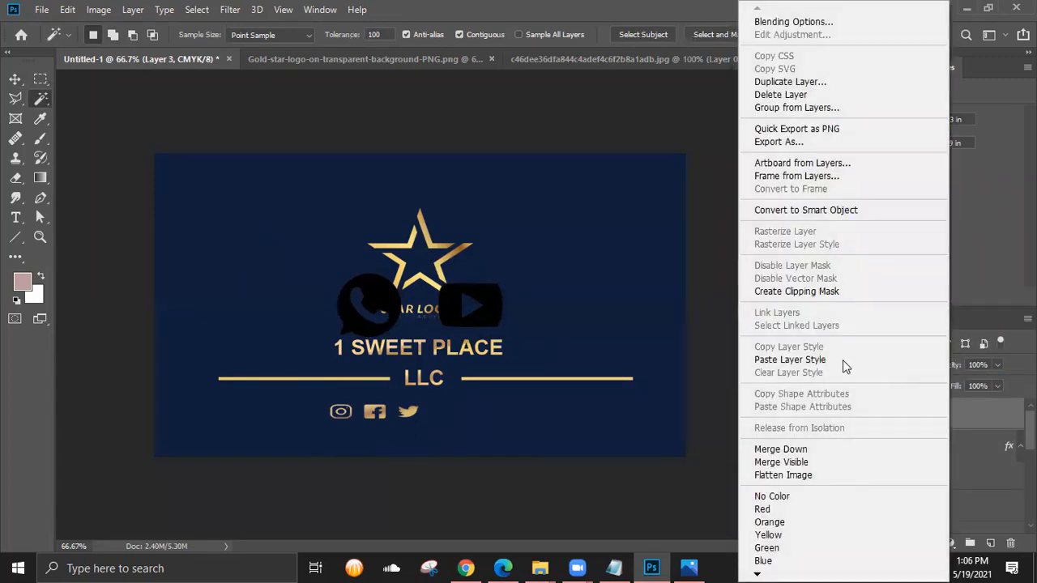
pyautogui.click(988, 270)
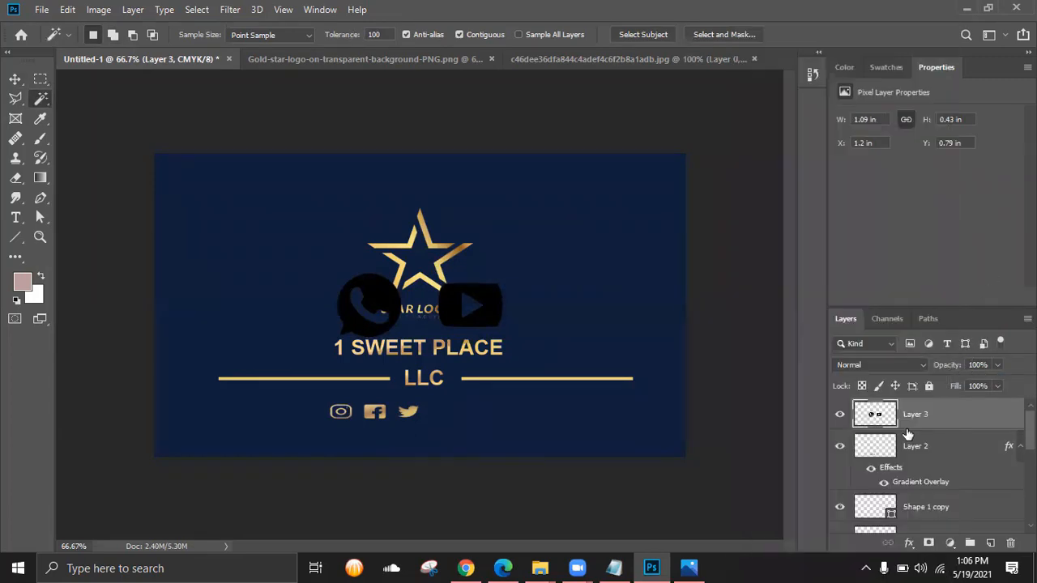
pyautogui.click(840, 415)
pyautogui.click(840, 414)
# - Move the WhatsApp and YouTube icons to the right of the star
pyautogui.click(16, 79)
pyautogui.moveTo(447, 321); pyautogui.dragTo(614, 304)
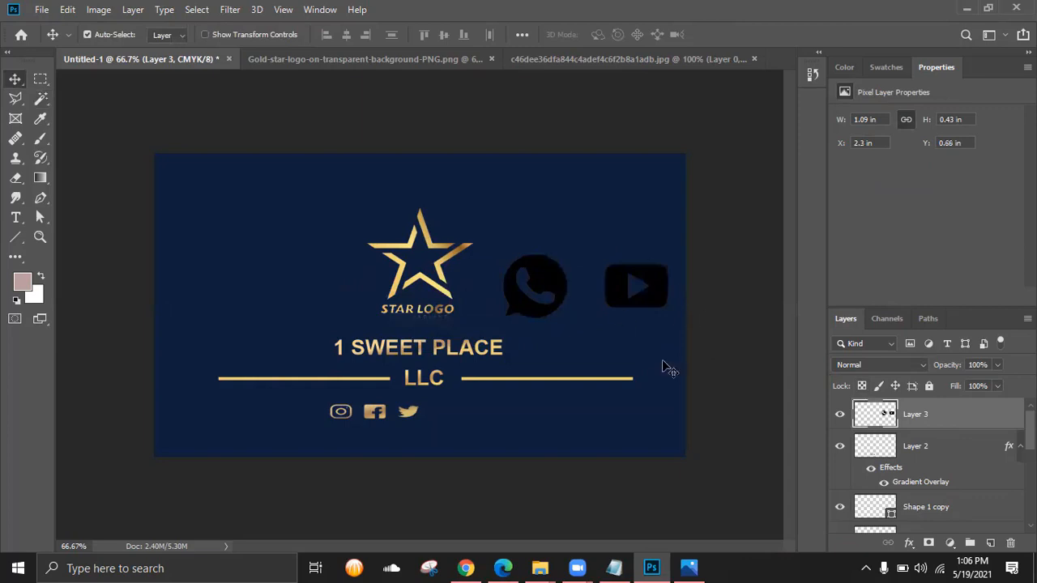
pyautogui.click(840, 415)
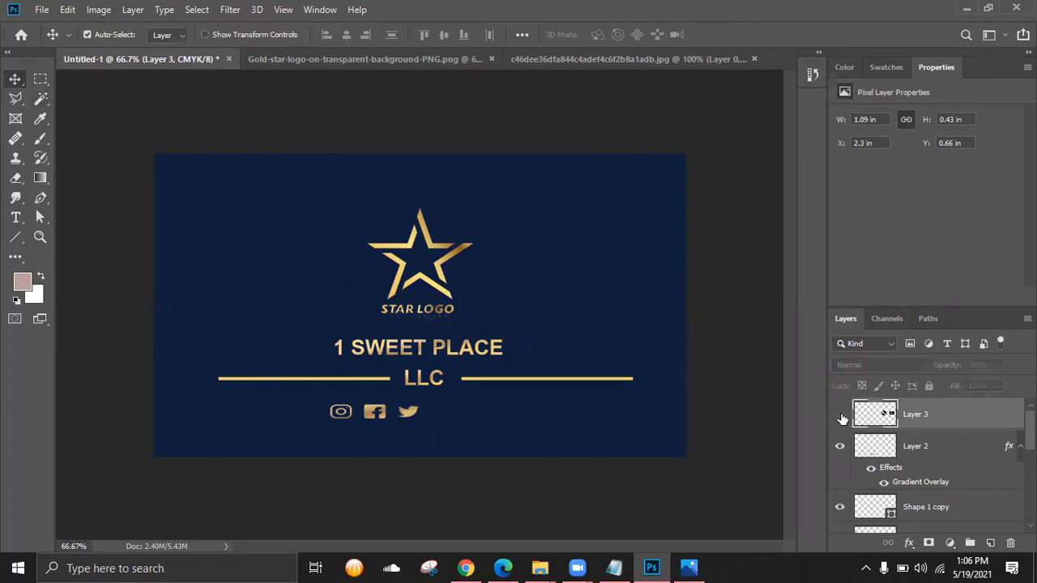
pyautogui.click(840, 414)
pyautogui.click(840, 447)
pyautogui.click(840, 447)
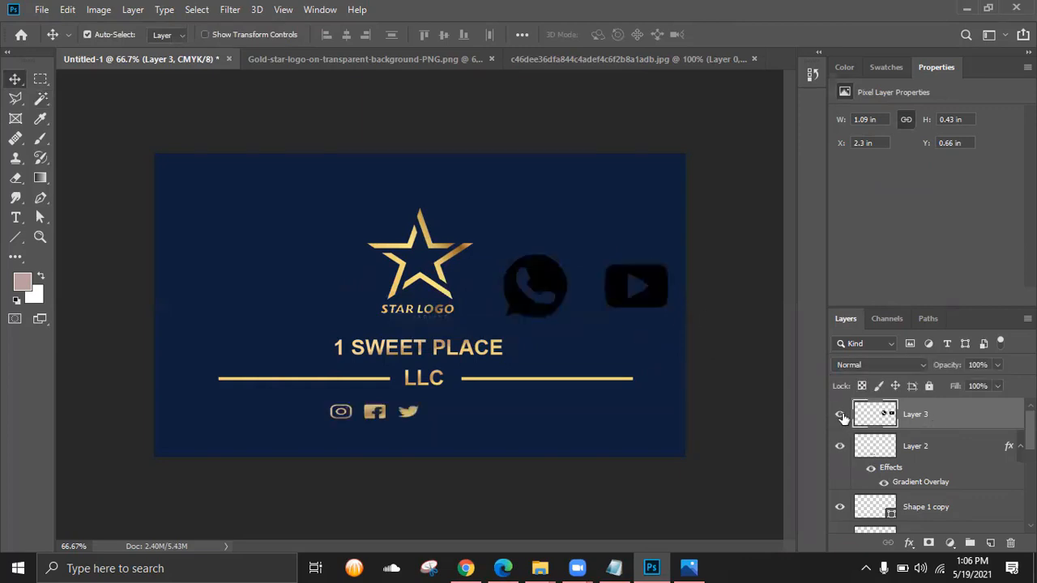
pyautogui.click(840, 415)
pyautogui.click(840, 414)
# - Copy Layer 2's Gradient Overlay again and paste it onto Layer 3 to make those icons gold
pyautogui.click(899, 468)
pyautogui.rightClick(903, 465)
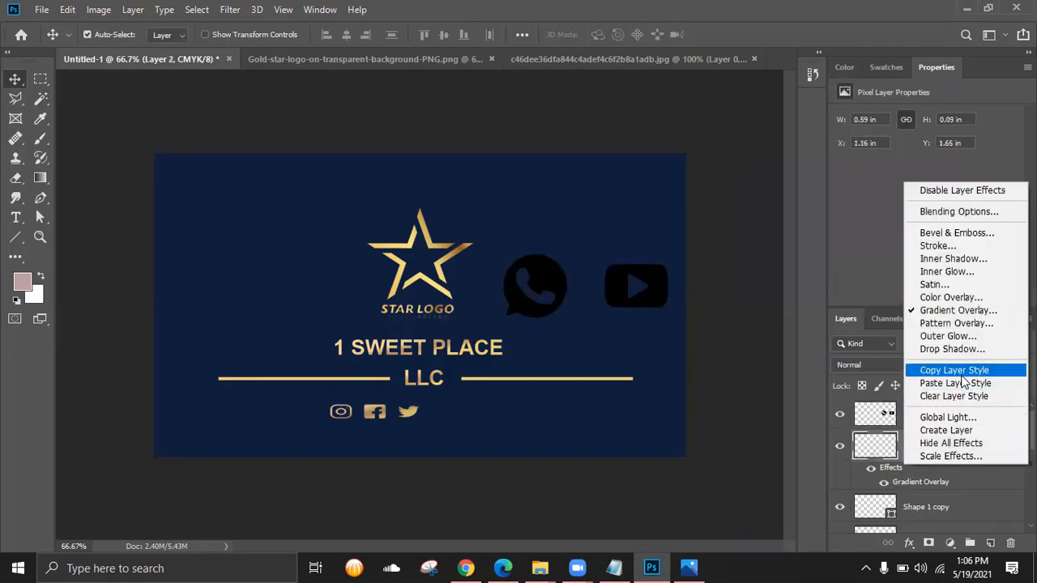
pyautogui.click(961, 376)
pyautogui.click(934, 412)
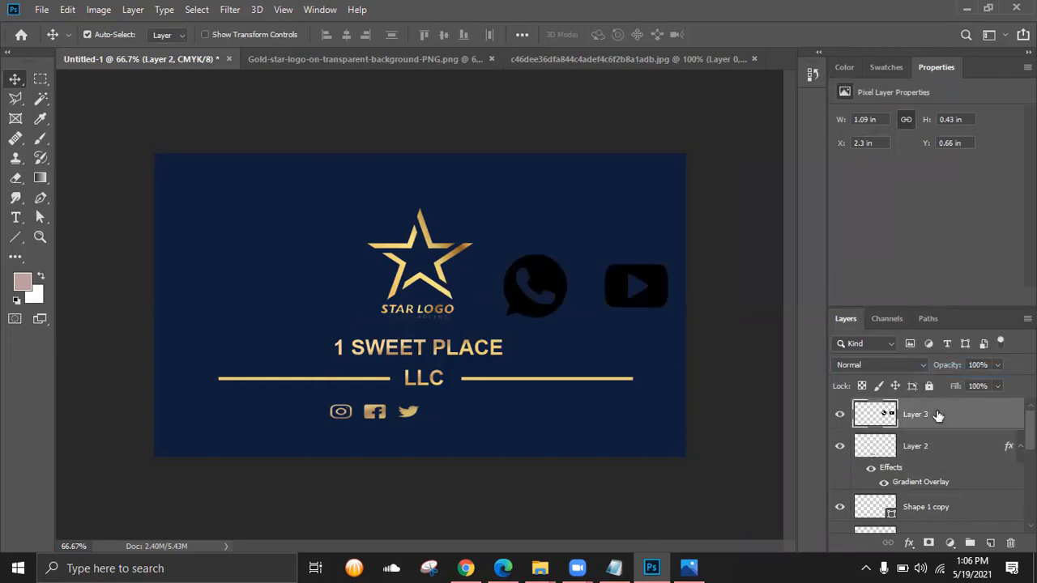
pyautogui.rightClick(934, 412)
pyautogui.click(770, 359)
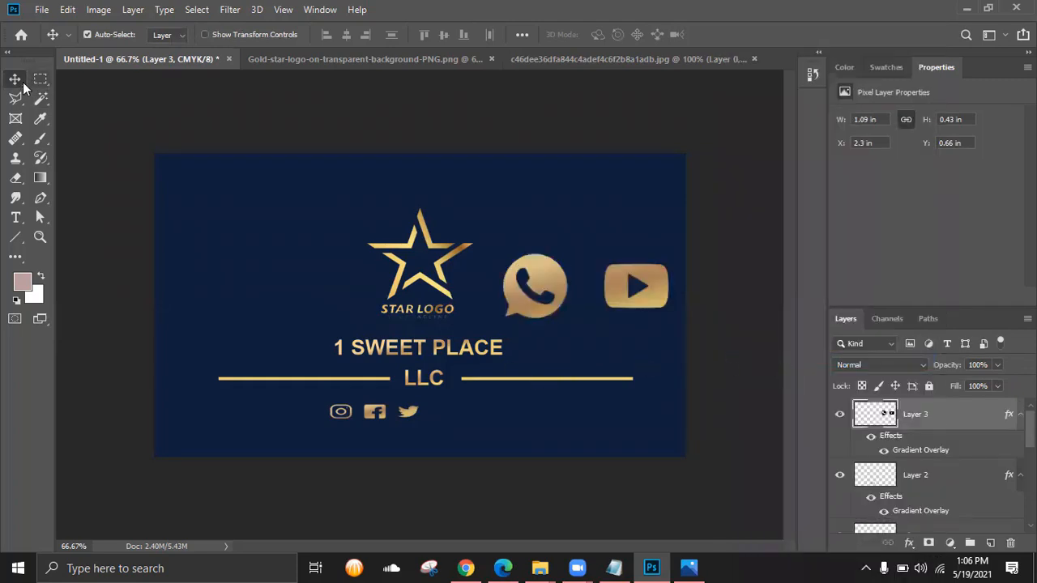
# - Scale the WhatsApp and YouTube icons down to row size and nudge them beside Twitter
pyautogui.hotkey('ctrl', 't')
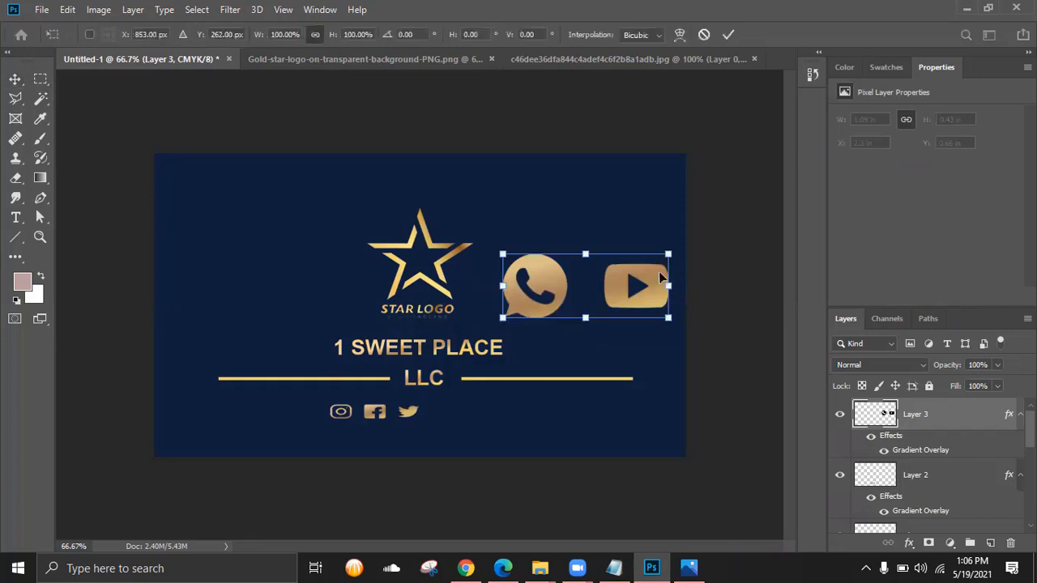
pyautogui.moveTo(672, 251); pyautogui.dragTo(466, 351)
pyautogui.hotkey('ctrl', '+')
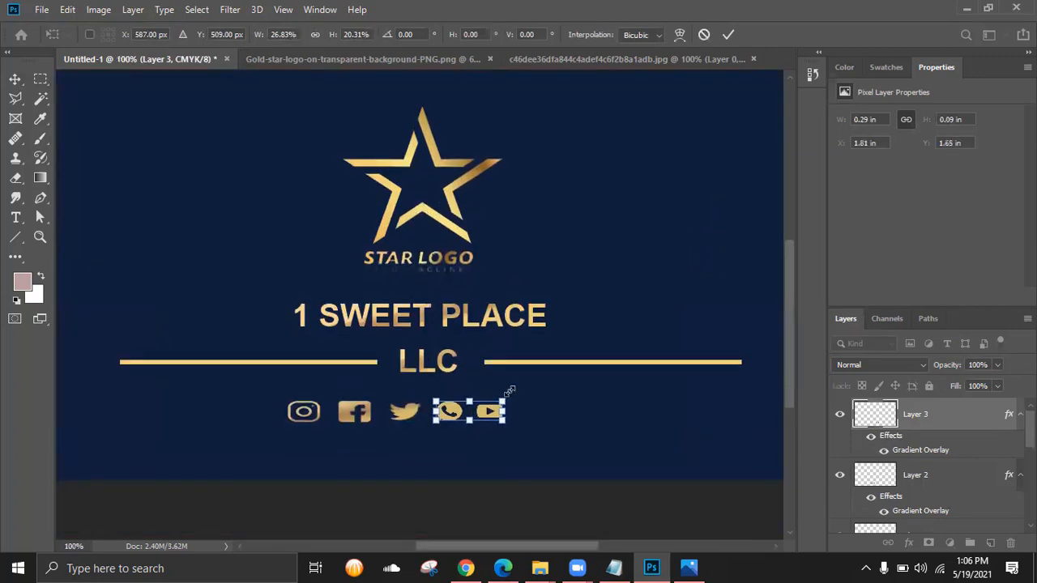
pyautogui.press('Return')
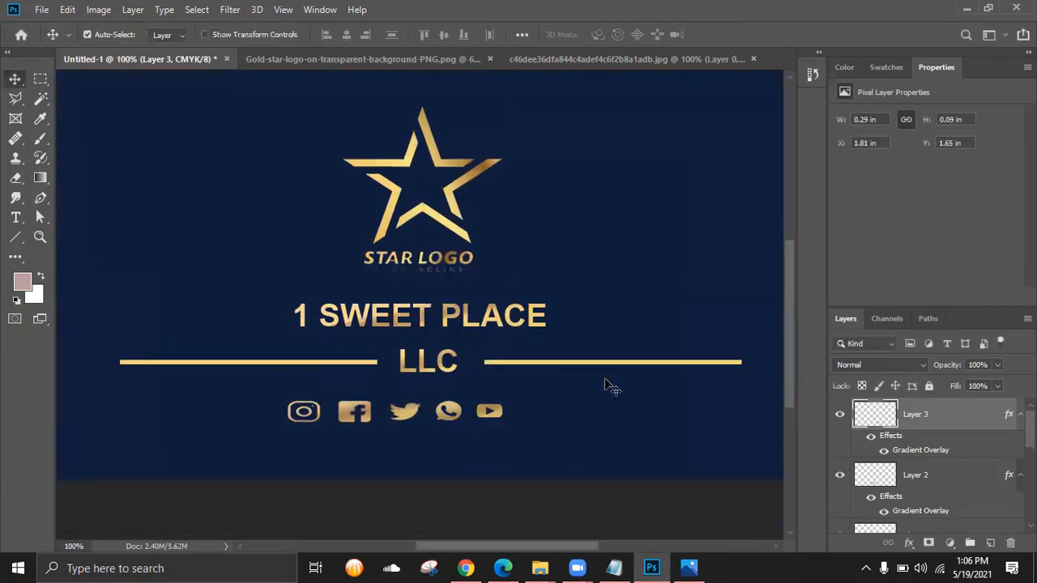
pyautogui.hotkey('shift', 'Right')
pyautogui.hotkey('shift', 'Right')
pyautogui.hotkey('shift', 'Right')
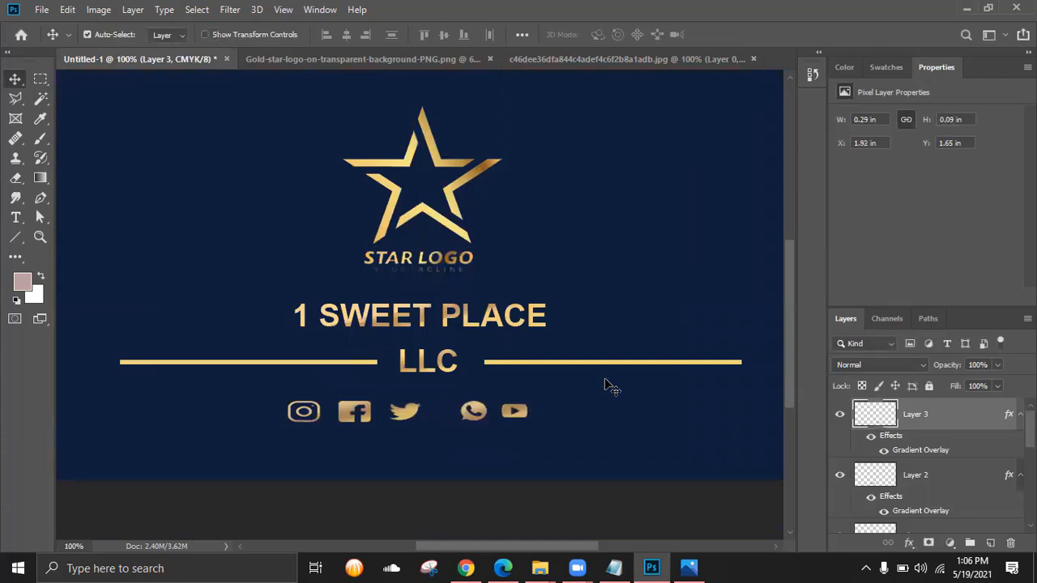
pyautogui.hotkey('shift', 'Right')
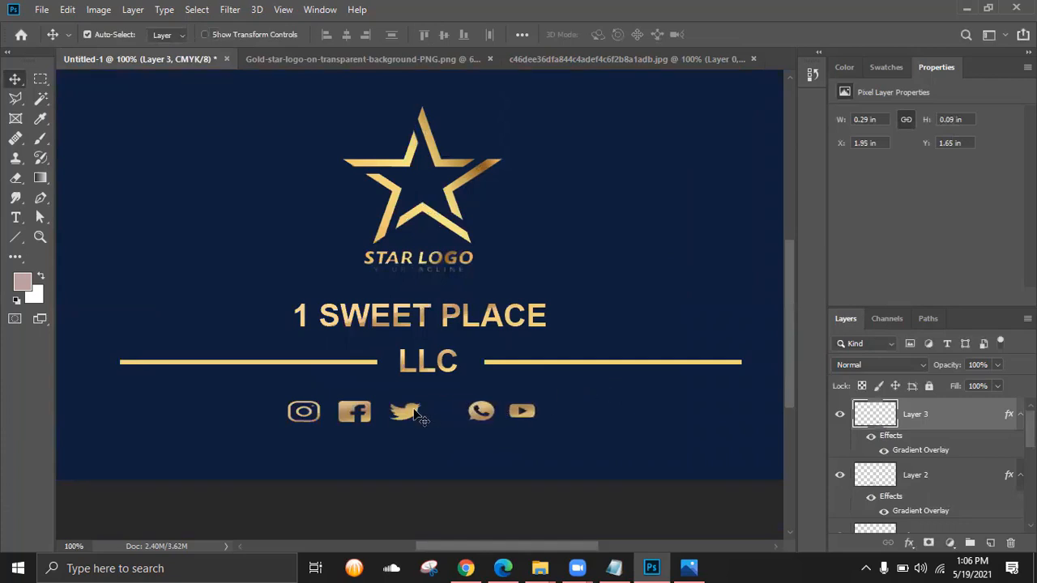
# - Shift the first three icons right and stretch the two new icons slightly taller to 0.29 × 0.09 in
pyautogui.moveTo(396, 415); pyautogui.dragTo(417, 413)
pyautogui.hotkey('shift', 'Right')
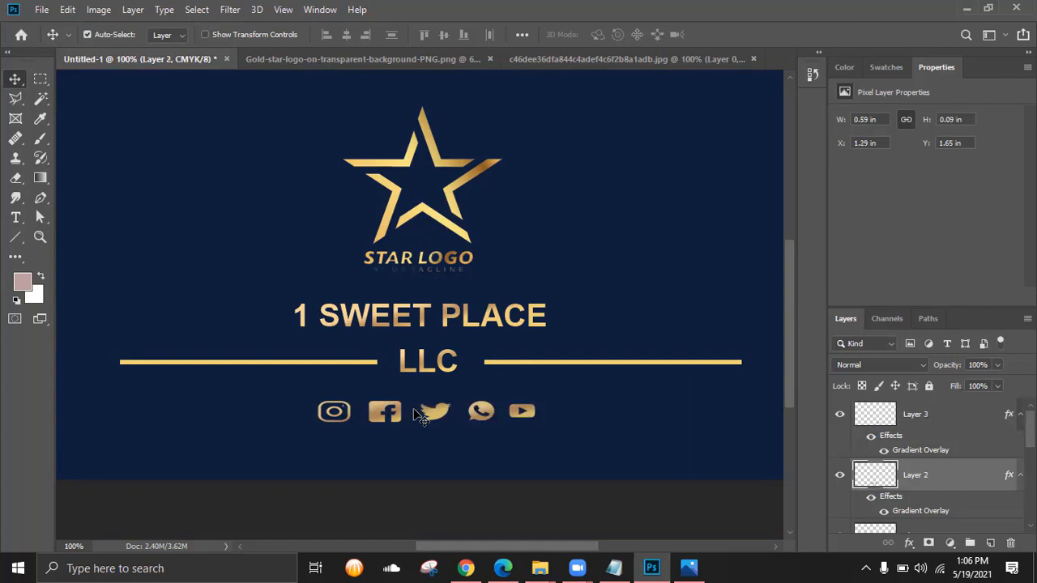
pyautogui.click(486, 416)
pyautogui.hotkey('ctrl', 't')
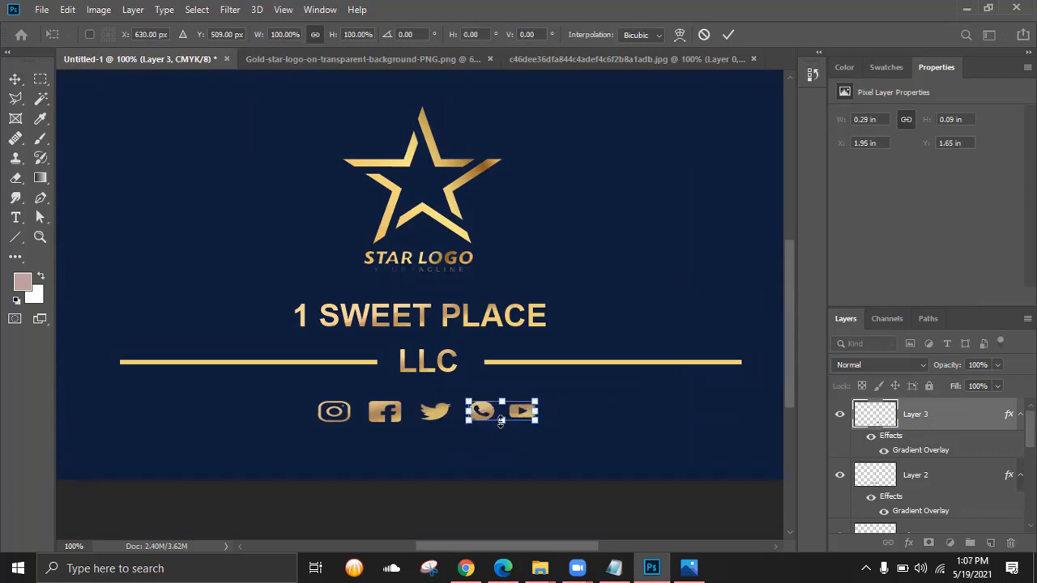
pyautogui.moveTo(501, 420); pyautogui.dragTo(501, 425)
pyautogui.press('Return')
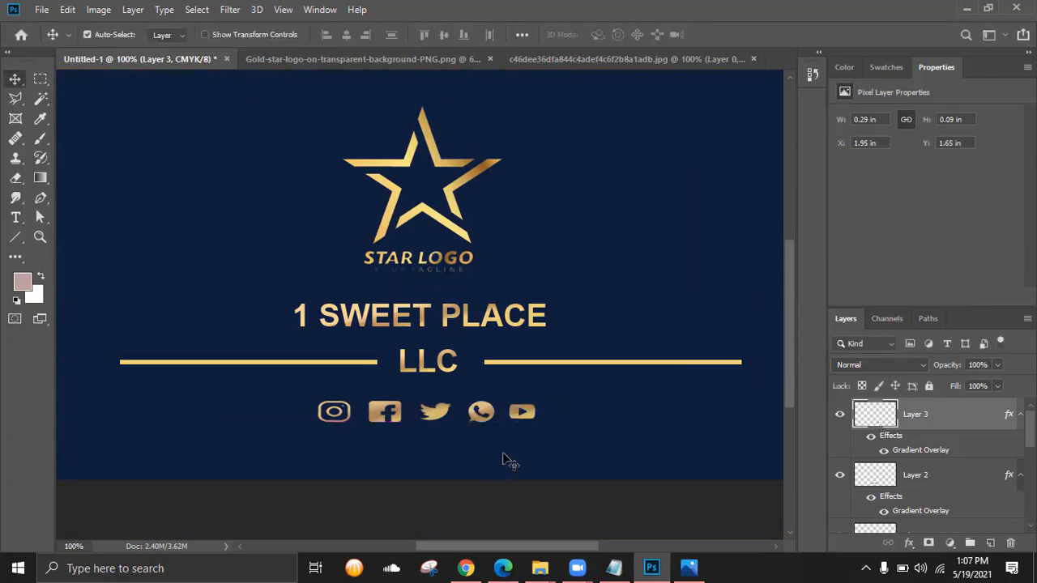
pyautogui.hotkey('ctrl', '-')
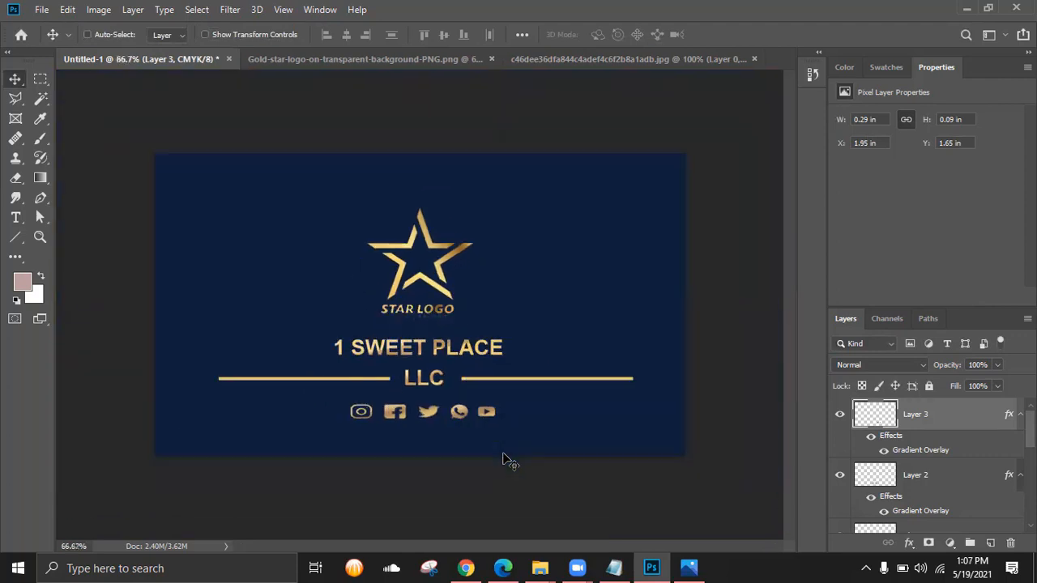
pyautogui.click(689, 567)
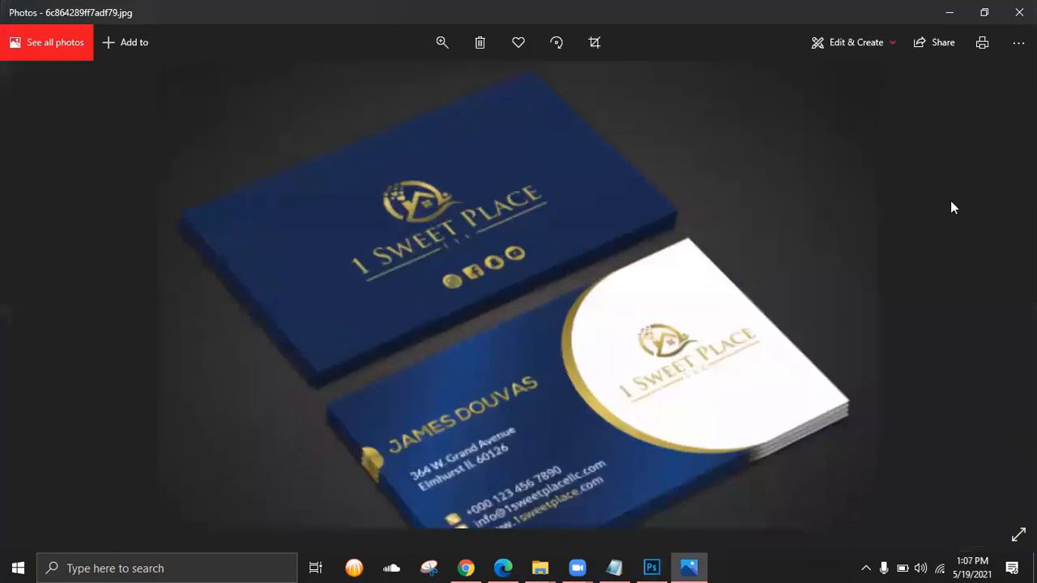
pyautogui.click(951, 16)
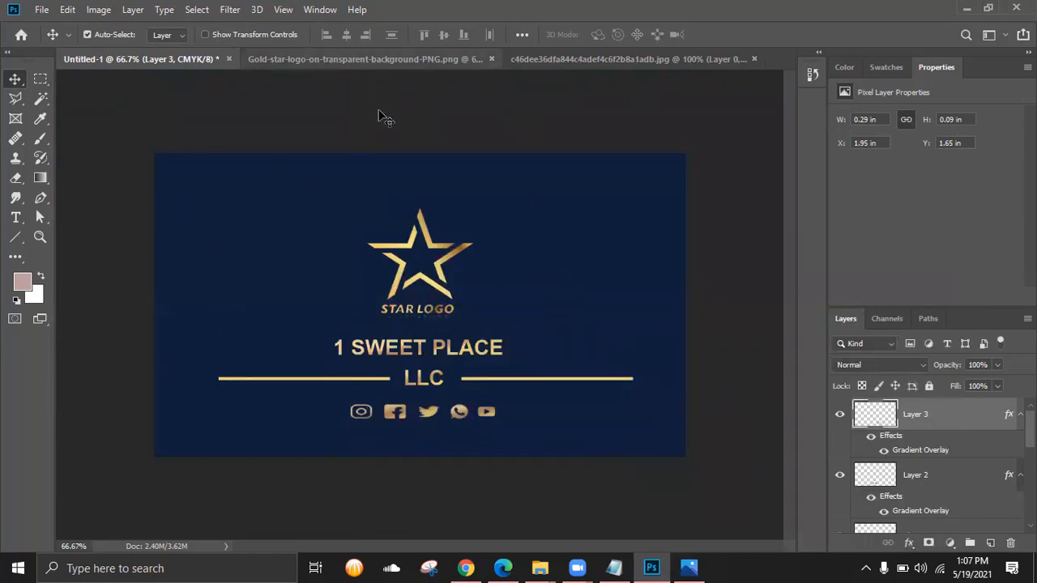
# - Use Save As to name the file 'Business card Design Side 1' and save it in Photoshop format
pyautogui.click(42, 10)
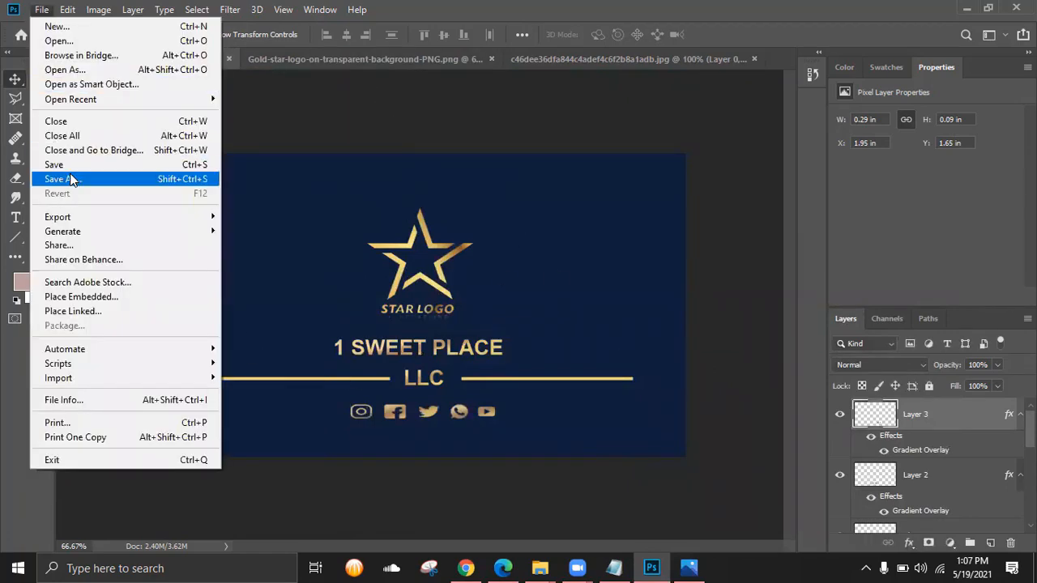
pyautogui.click(352, 136)
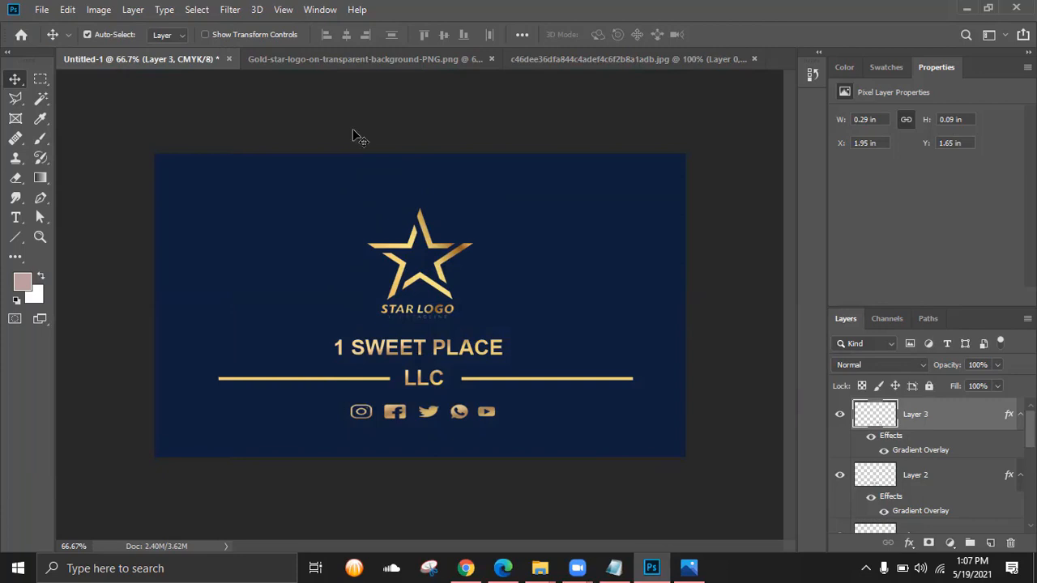
pyautogui.click(42, 9)
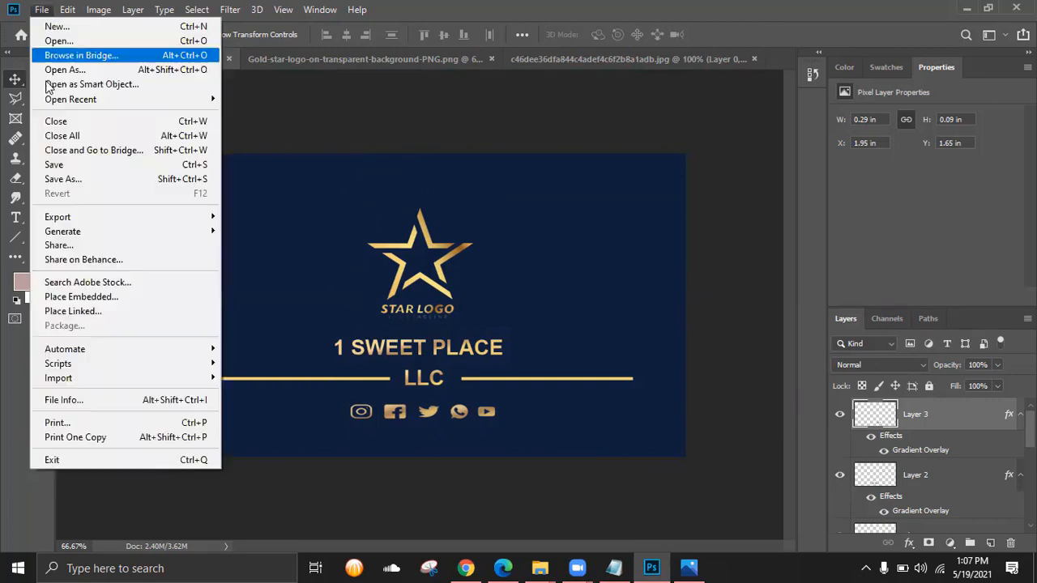
pyautogui.click(55, 167)
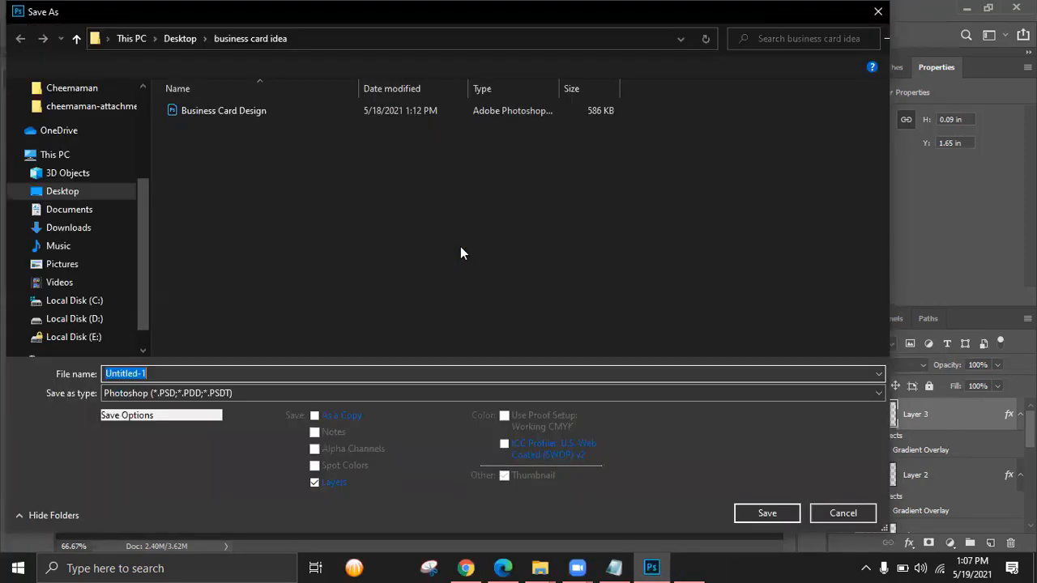
pyautogui.click(202, 375)
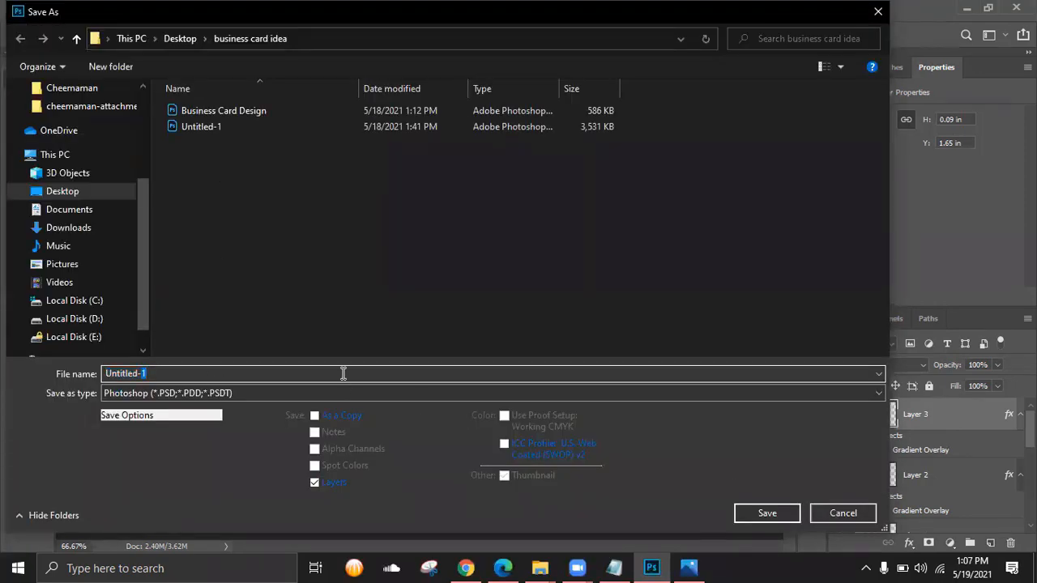
pyautogui.click(188, 372)
pyautogui.moveTo(187, 373); pyautogui.dragTo(111, 374)
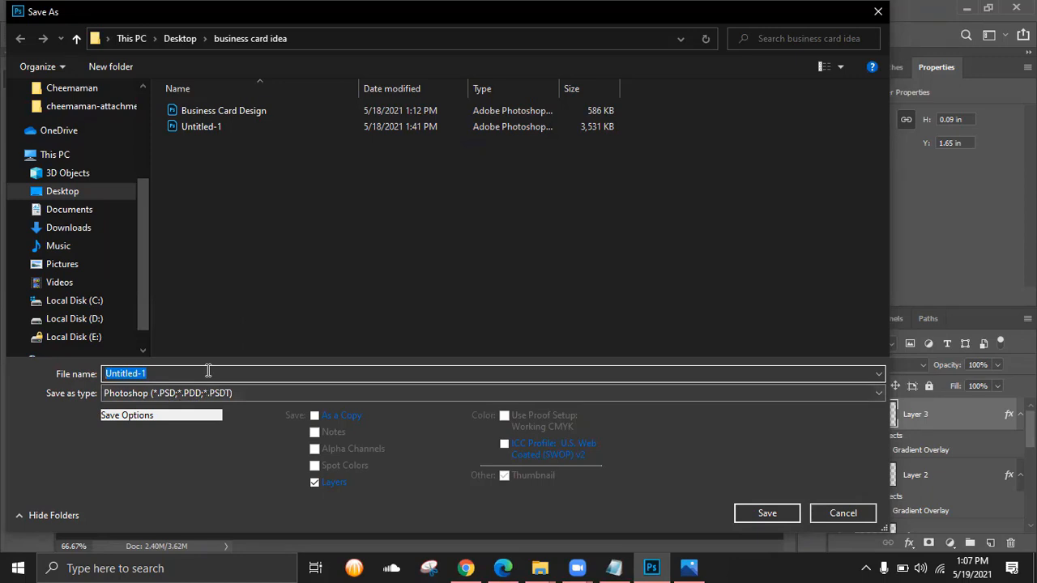
pyautogui.write('Bjs')
pyautogui.press('BackSpace')
pyautogui.press('BackSpace')
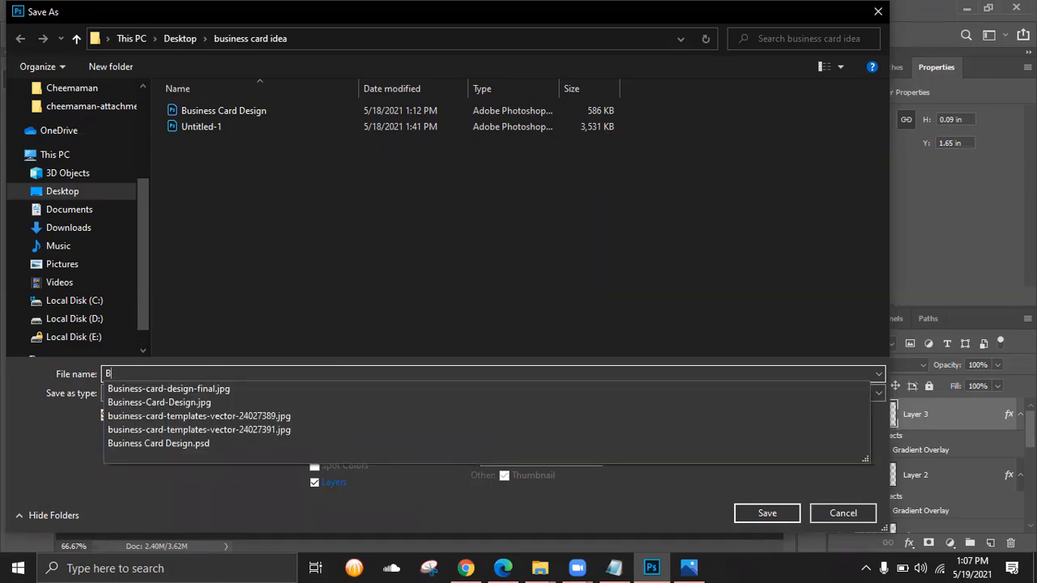
pyautogui.write('usiness card Des')
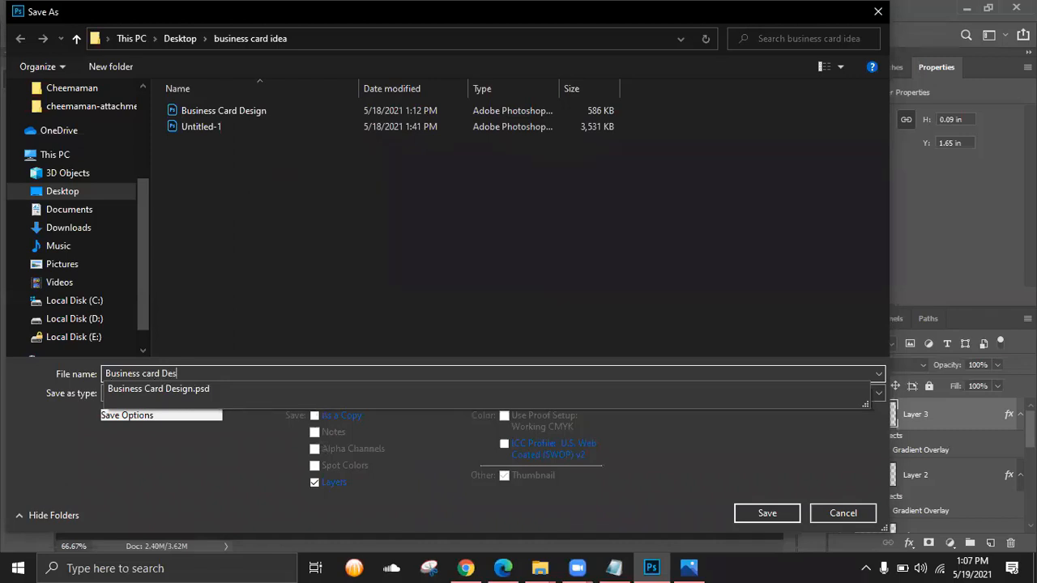
pyautogui.write('ign Side 1')
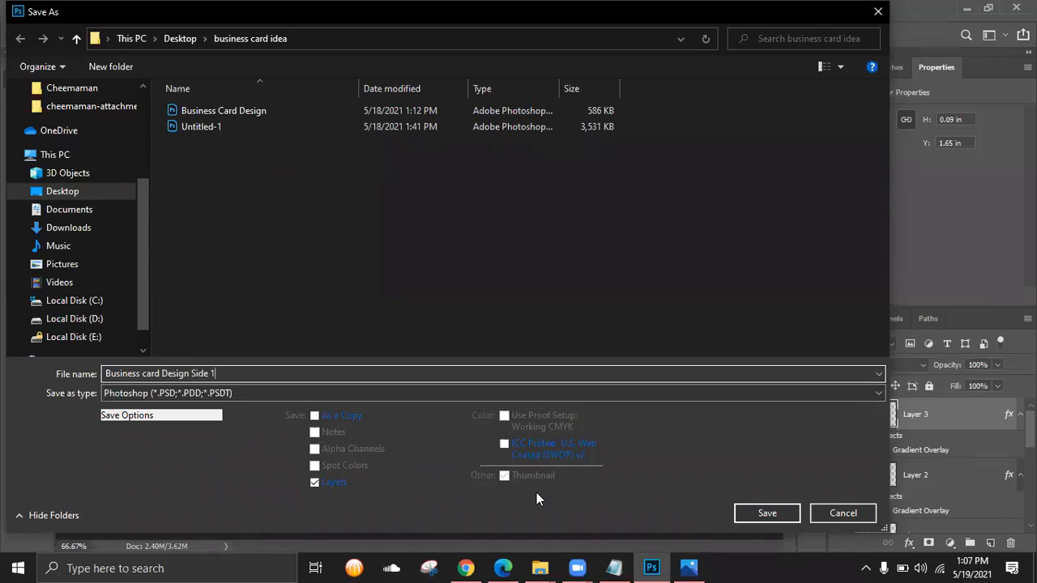
pyautogui.click(754, 513)
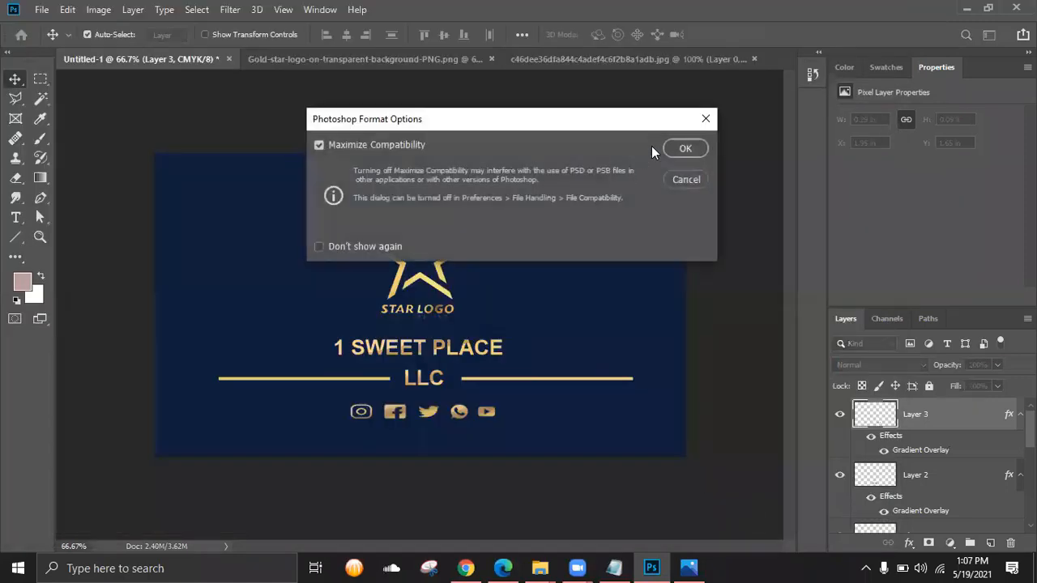
pyautogui.click(685, 149)
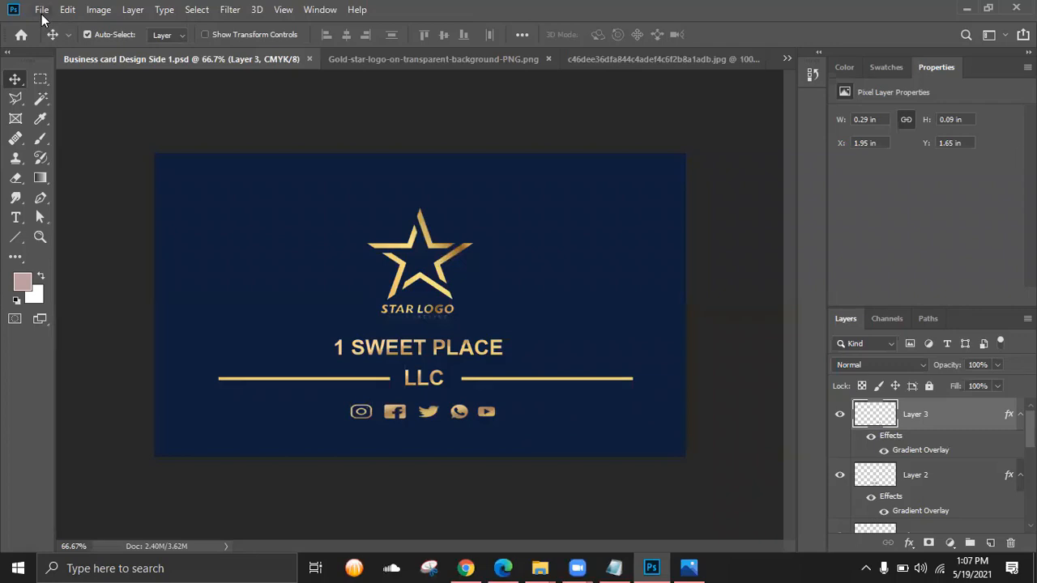
# - Open Save for Web (Legacy) and choose JPEG at Medium quality for the card
pyautogui.click(43, 15)
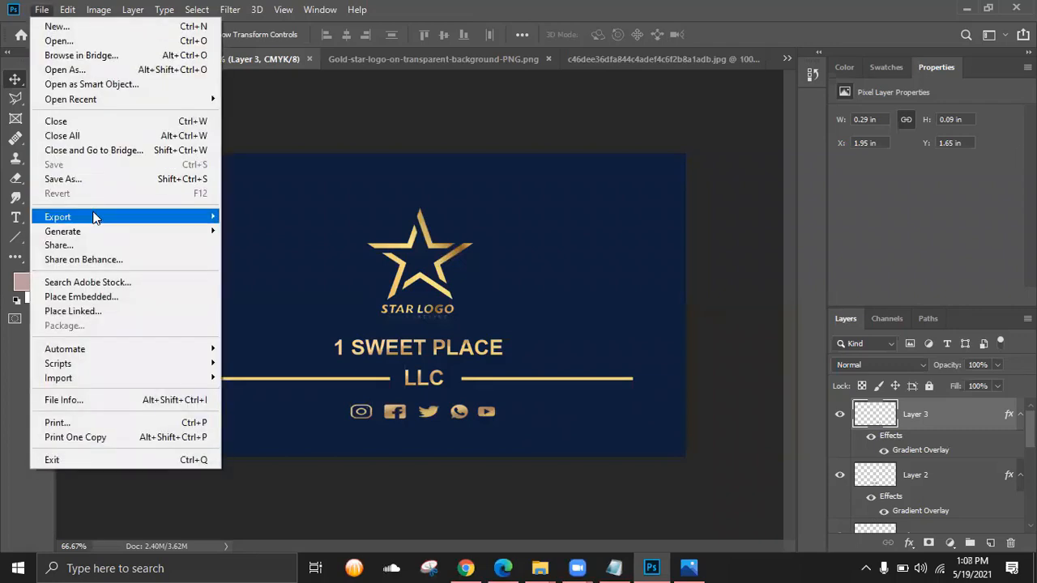
pyautogui.click(12, 78)
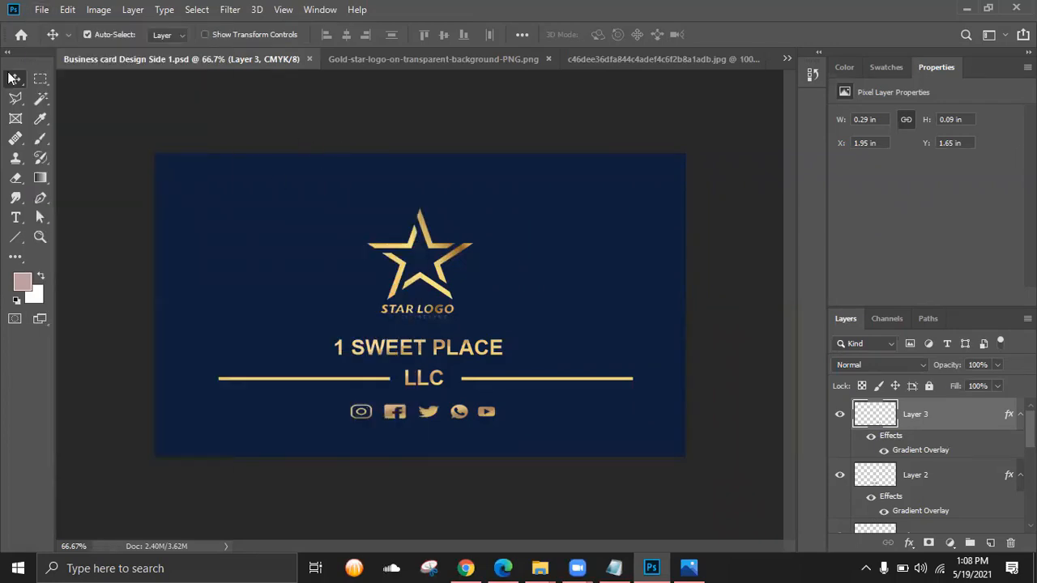
pyautogui.click(43, 10)
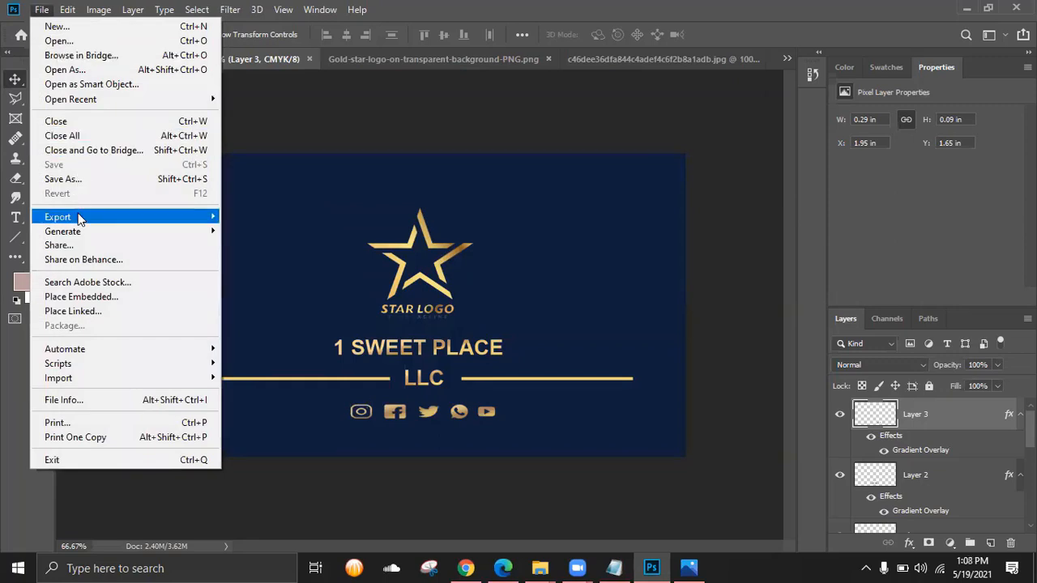
pyautogui.moveTo(58, 223)
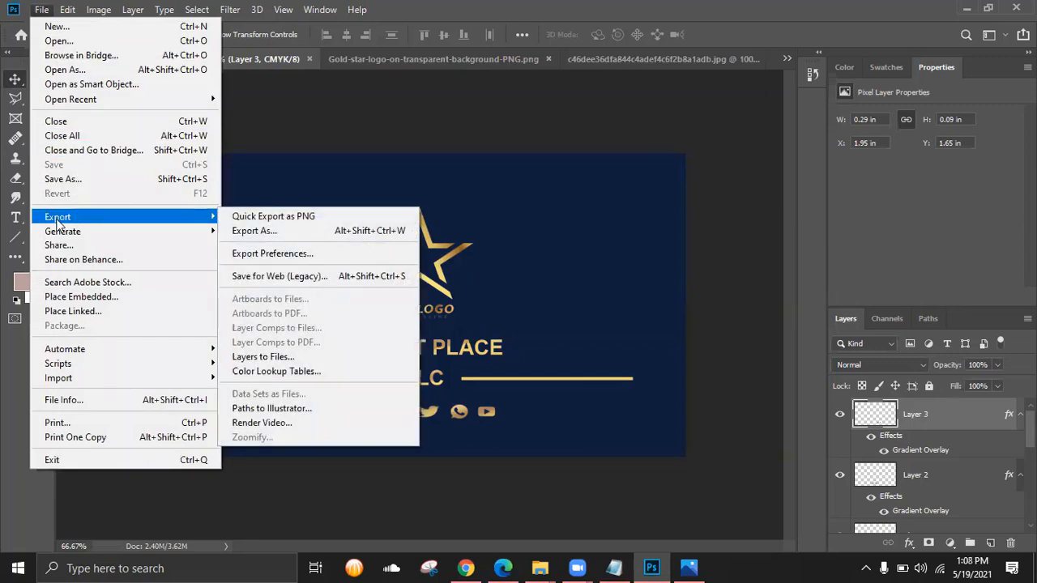
pyautogui.click(272, 278)
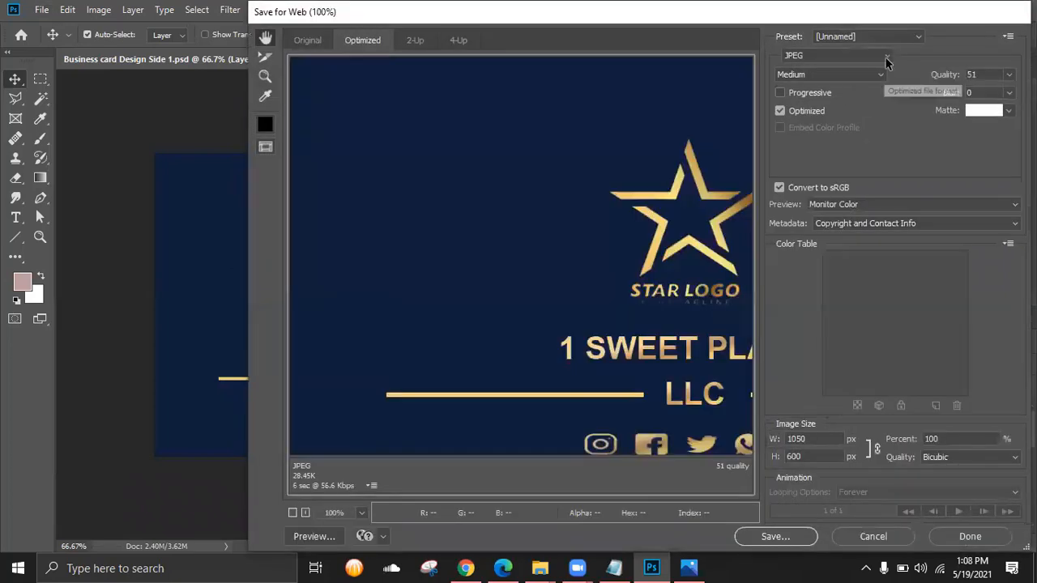
pyautogui.click(886, 55)
pyautogui.click(792, 79)
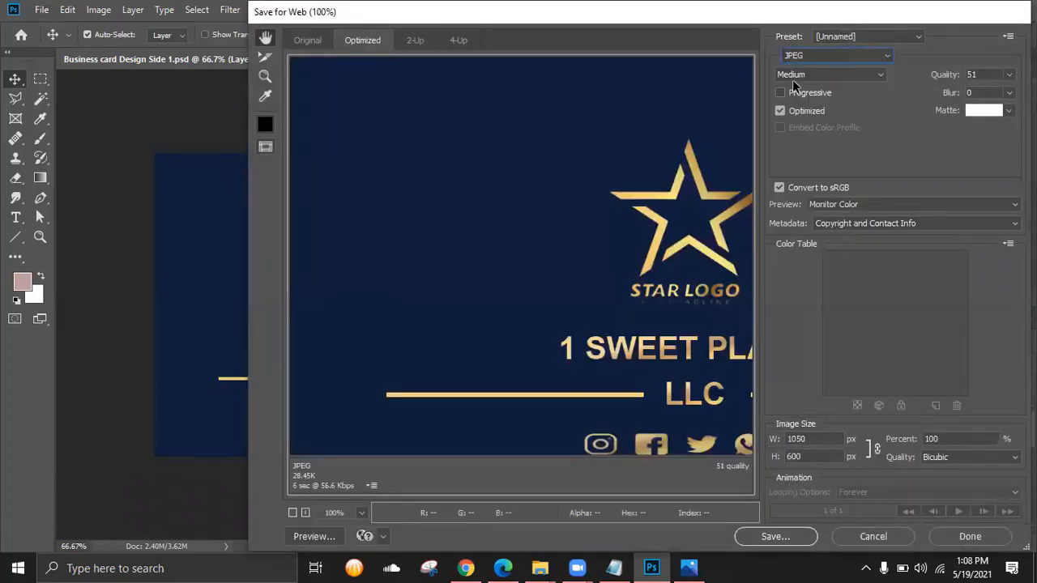
pyautogui.click(292, 513)
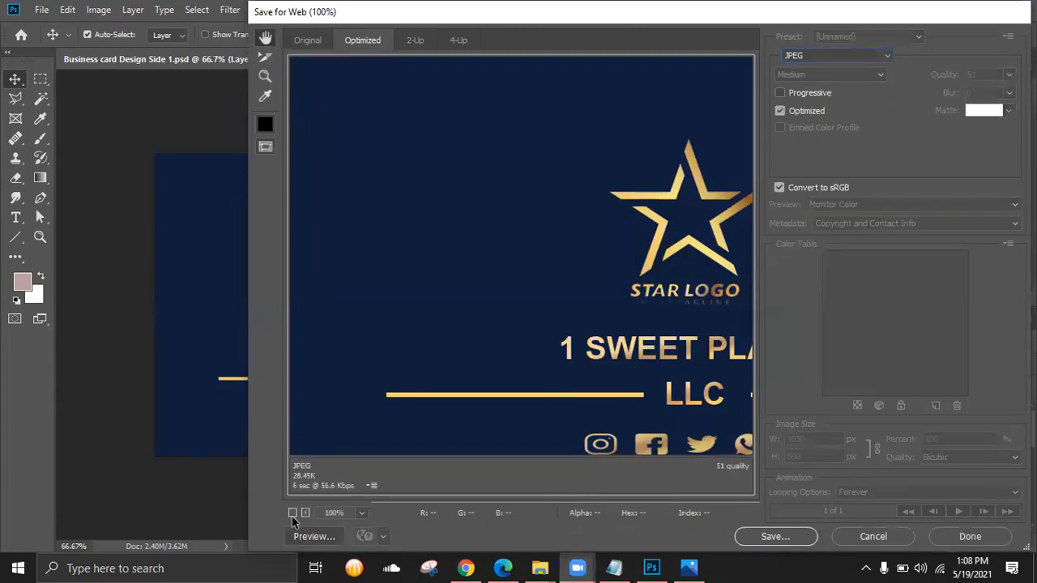
pyautogui.click(293, 513)
pyautogui.click(292, 513)
pyautogui.click(293, 513)
pyautogui.click(292, 513)
pyautogui.click(292, 513)
pyautogui.click(305, 513)
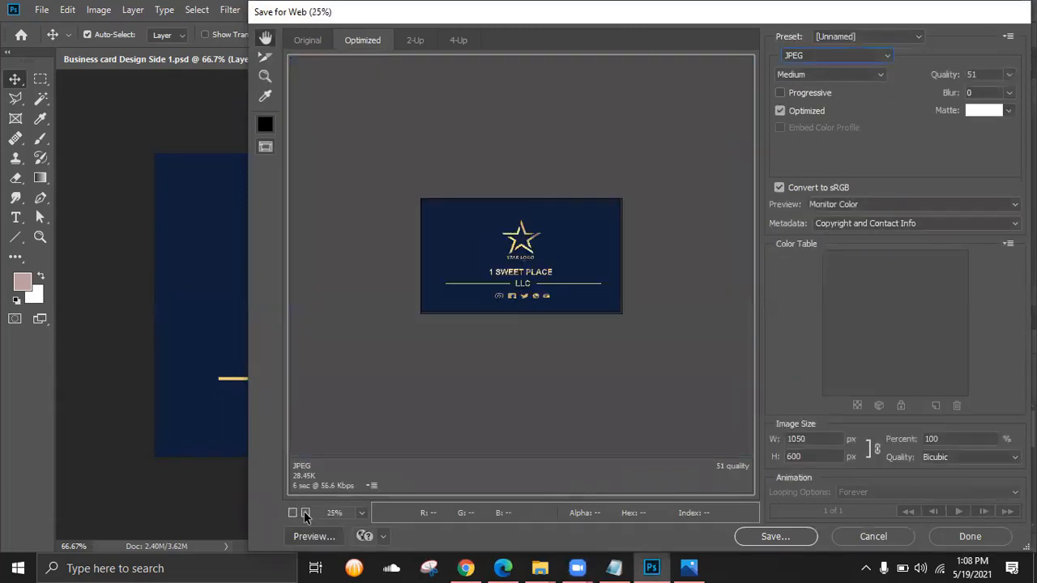
pyautogui.click(306, 512)
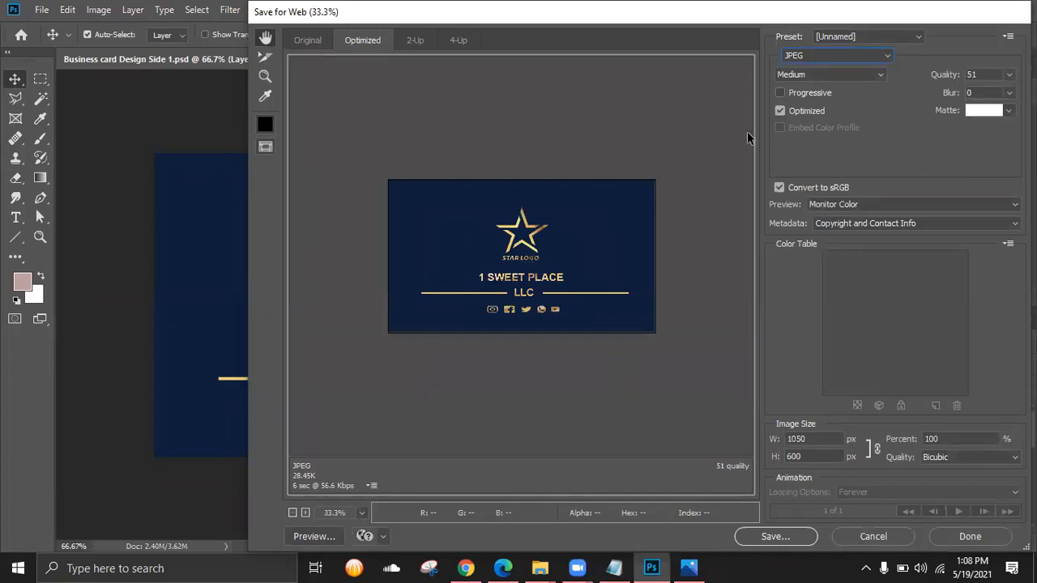
# - Save the JPEG as Business-card-Design-Side-1 in the business card idea folder
pyautogui.click(736, 536)
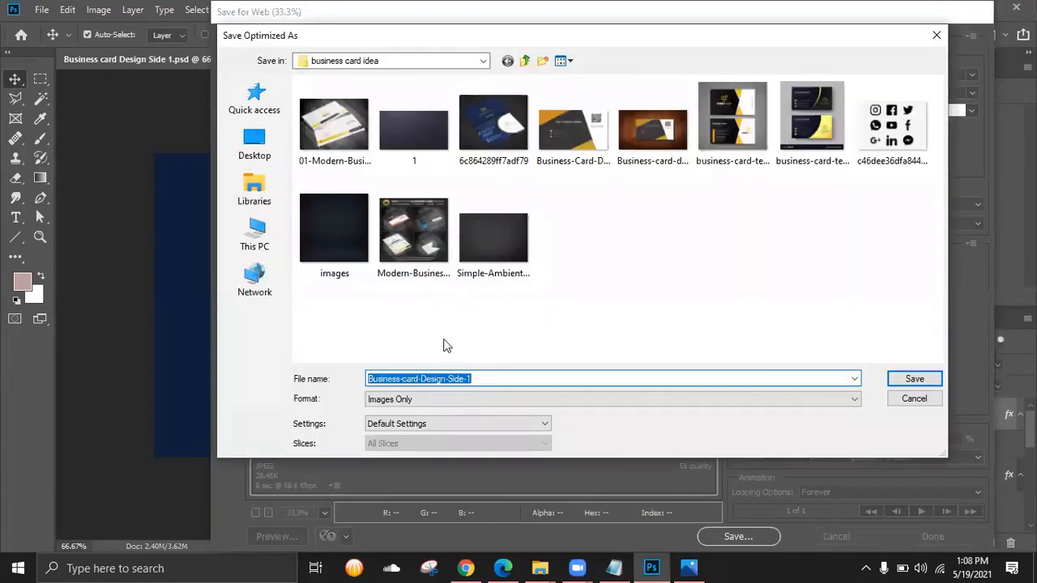
pyautogui.click(486, 378)
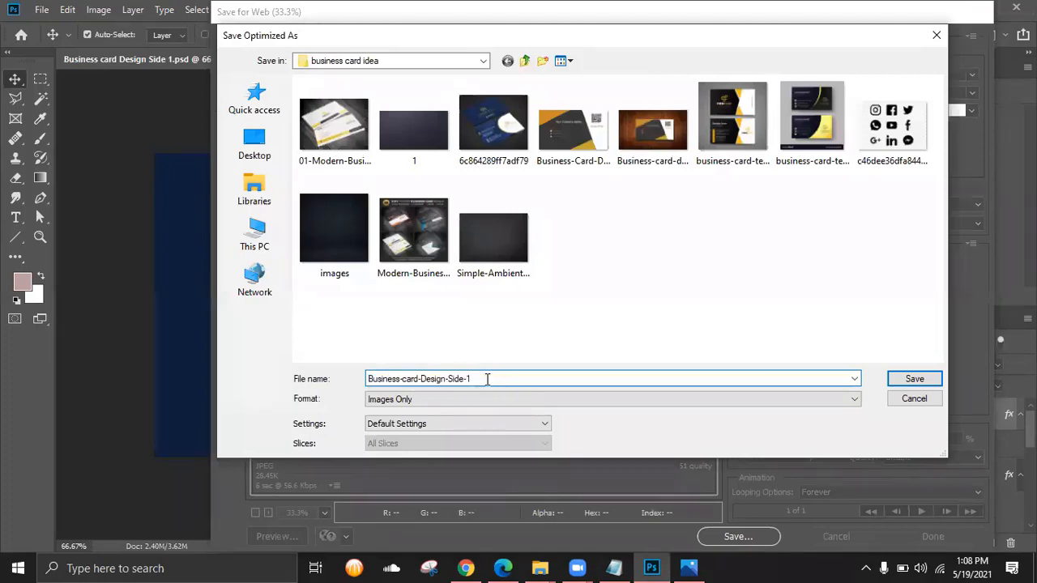
pyautogui.moveTo(487, 378); pyautogui.dragTo(327, 377)
pyautogui.click(936, 381)
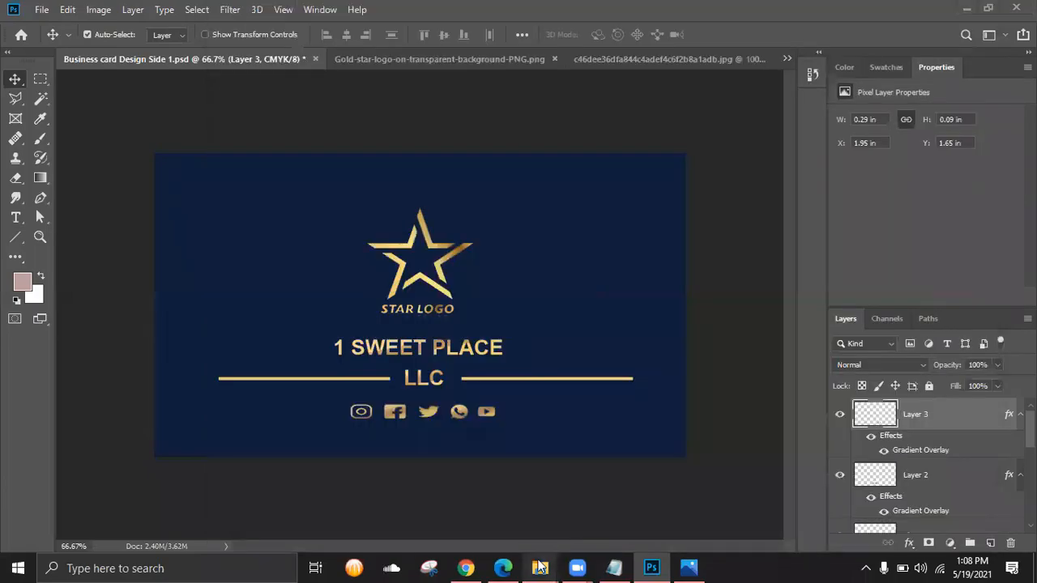
# - Bring the business card idea folder to the front in File Explorer
pyautogui.click(537, 564)
pyautogui.click(581, 519)
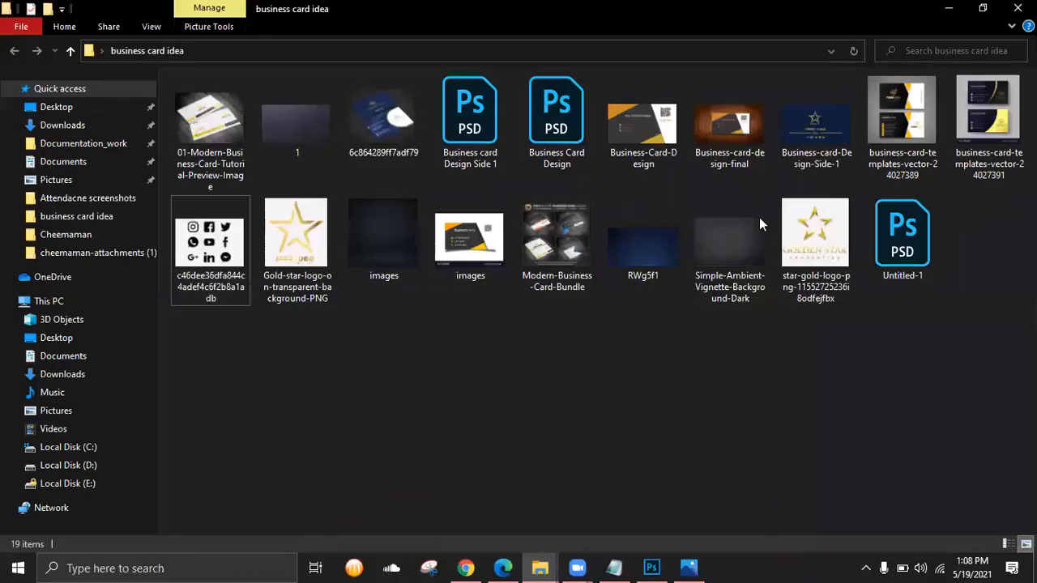
pyautogui.rightClick(802, 128)
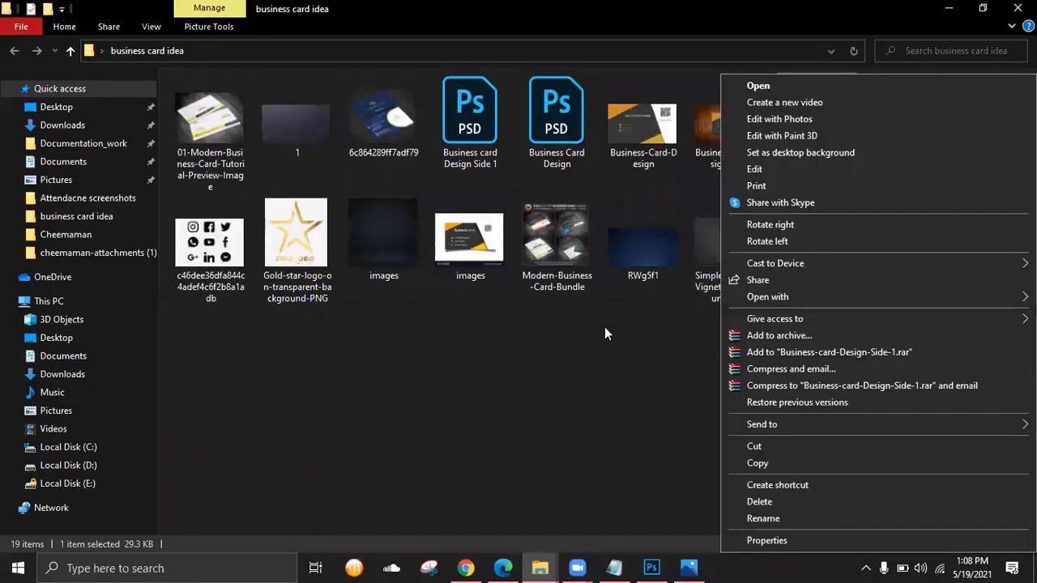
pyautogui.rightClick(566, 363)
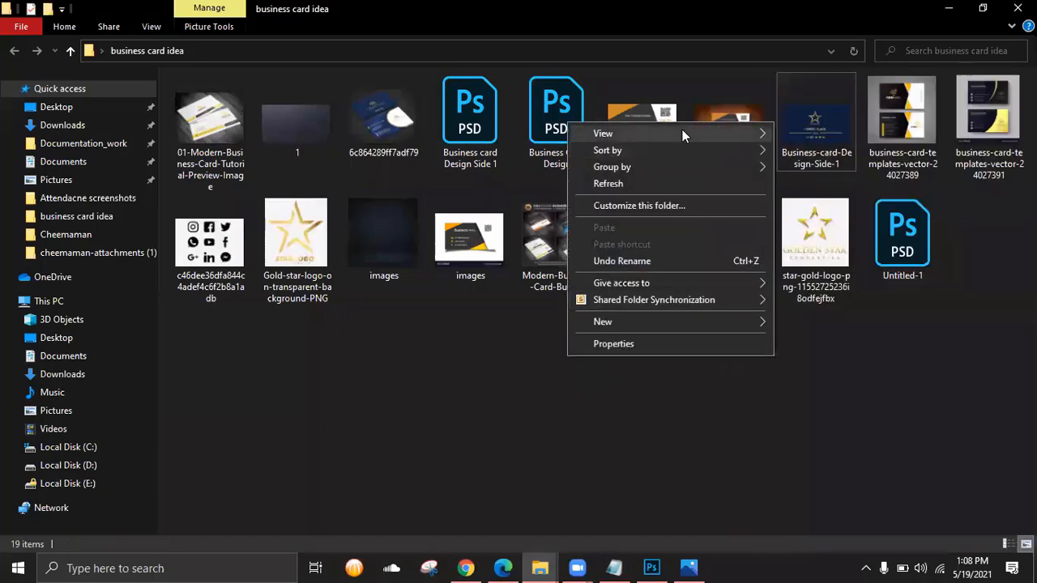
# - Show Large icons, confirm Business-card-Design-Side-1 is a JPG file, and open it in Photos
pyautogui.moveTo(682, 132)
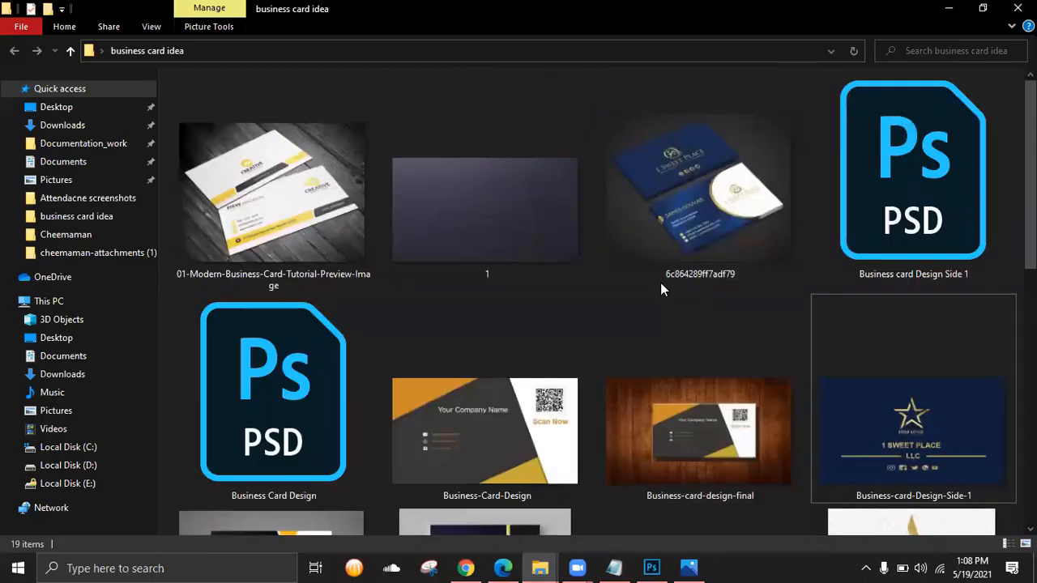
pyautogui.click(924, 417)
pyautogui.rightClick(917, 423)
pyautogui.click(766, 540)
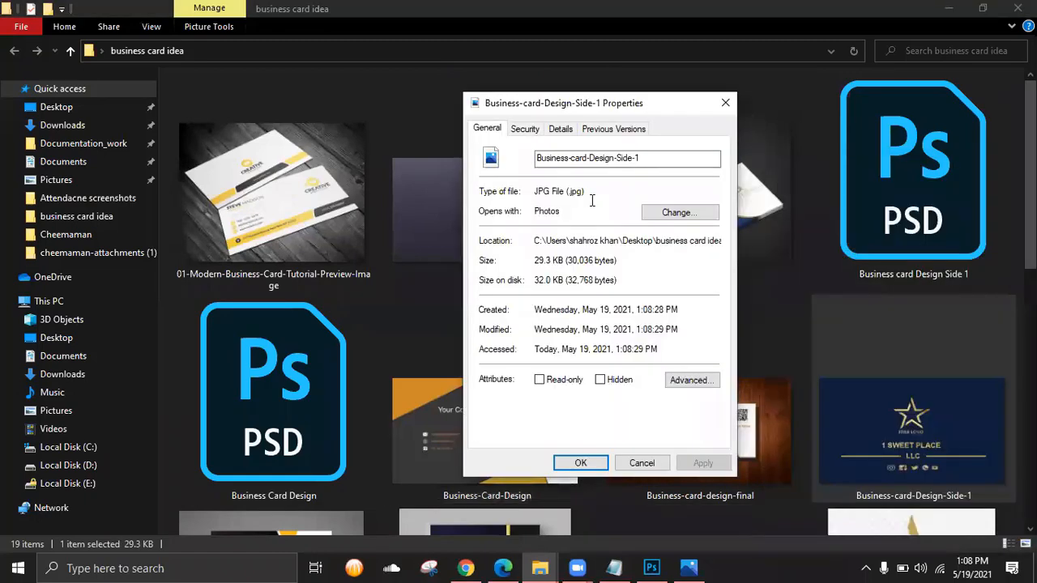
pyautogui.tripleClick(543, 185)
pyautogui.click(725, 103)
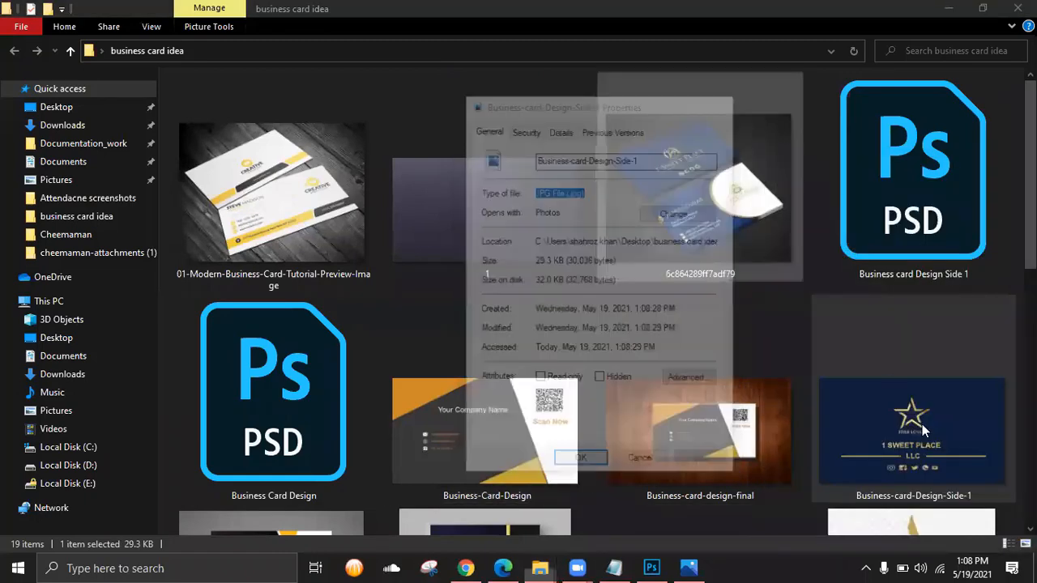
pyautogui.doubleClick(922, 424)
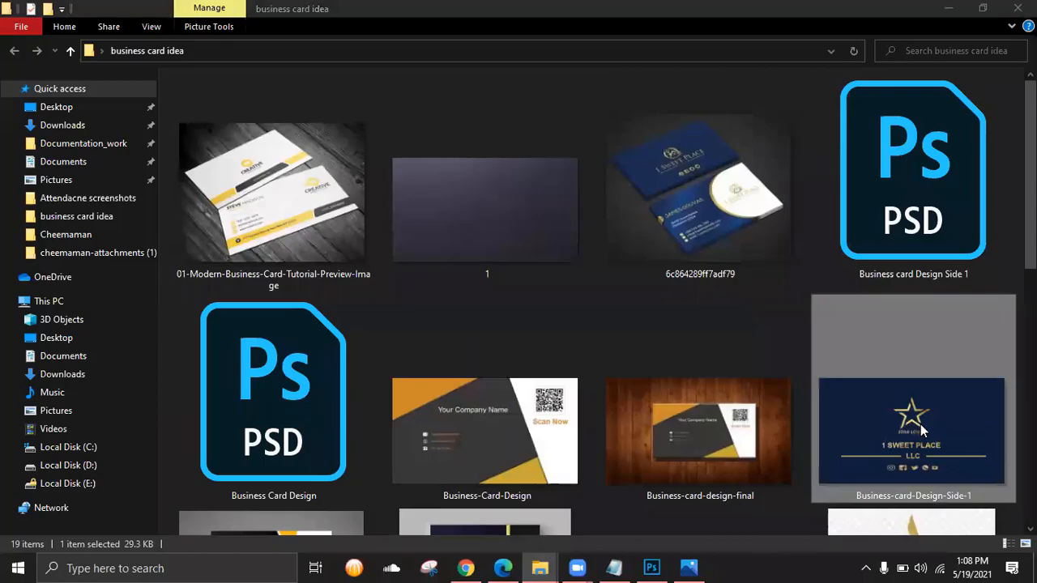
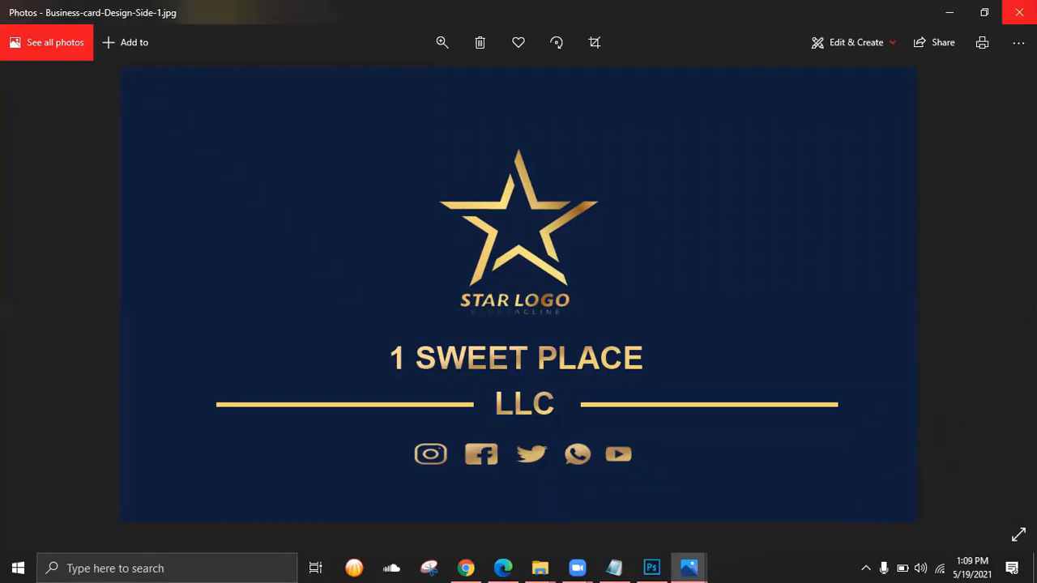
# - Close the star-logo preview and view the blue-and-gold mockup 6c864289ff7adf79.jpg in Photos
pyautogui.click(1019, 12)
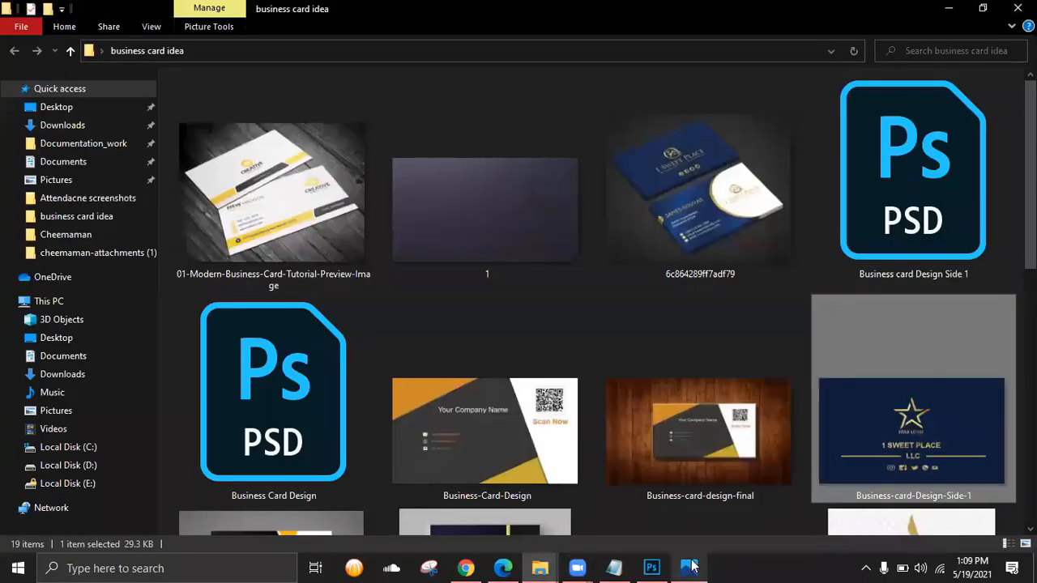
pyautogui.click(690, 567)
pyautogui.scroll(2, 588, 373)
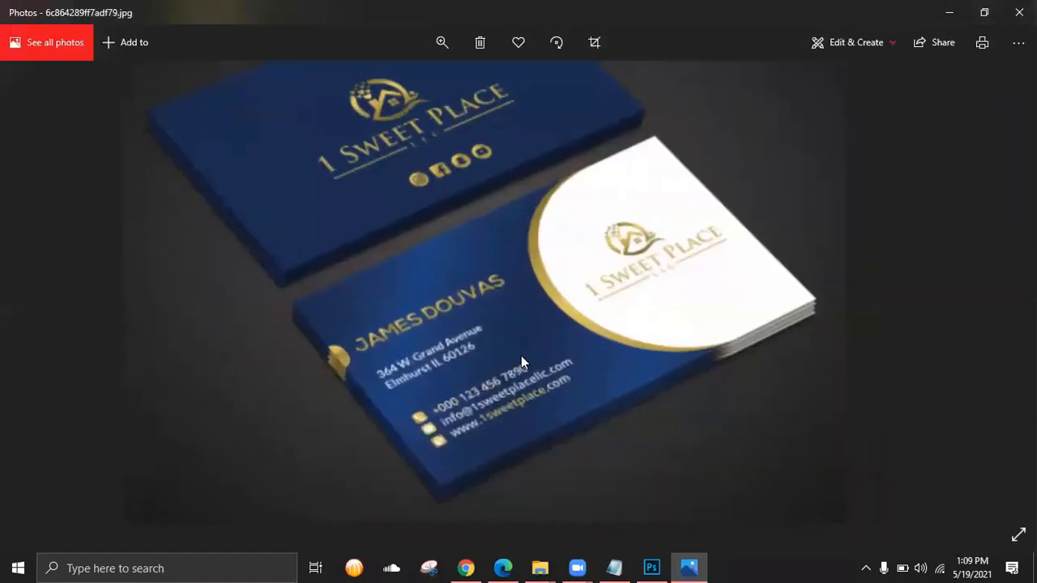
pyautogui.scroll(1, 503, 332)
pyautogui.scroll(-2, 483, 307)
pyautogui.scroll(1, 486, 312)
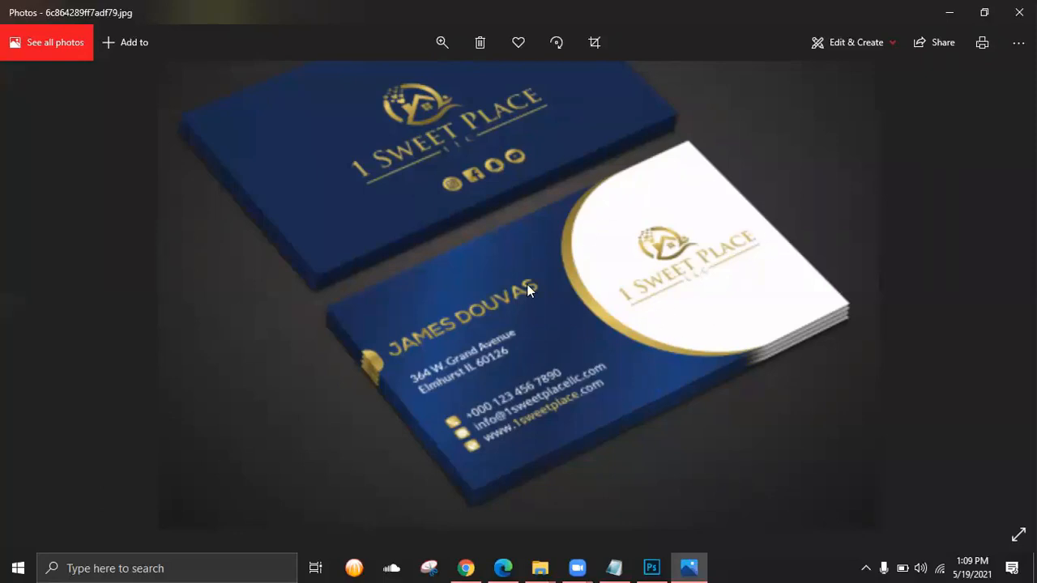
# - Save and close the star-logo business card design in Photoshop
pyautogui.click(651, 567)
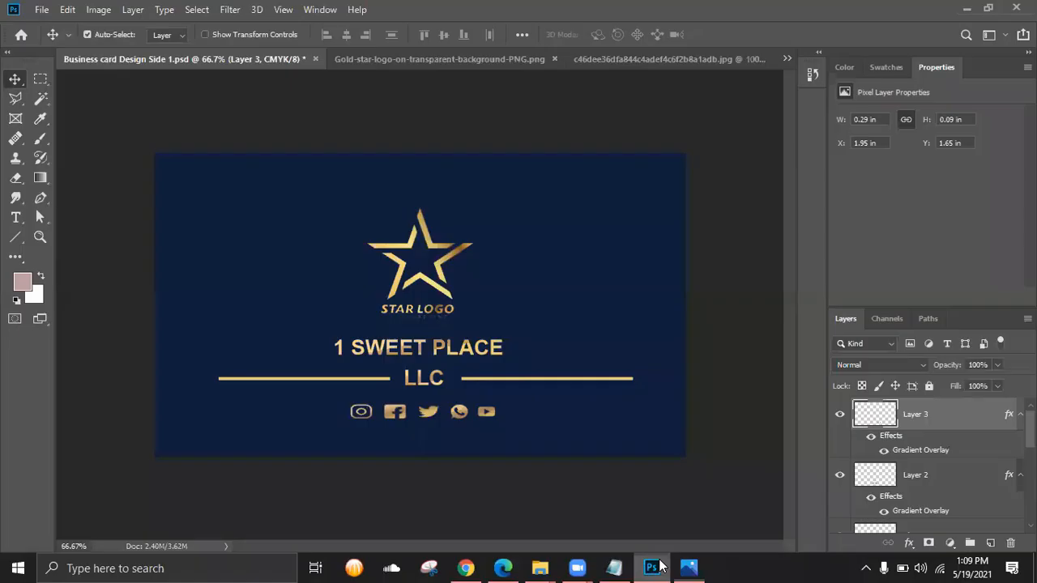
pyautogui.click(43, 10)
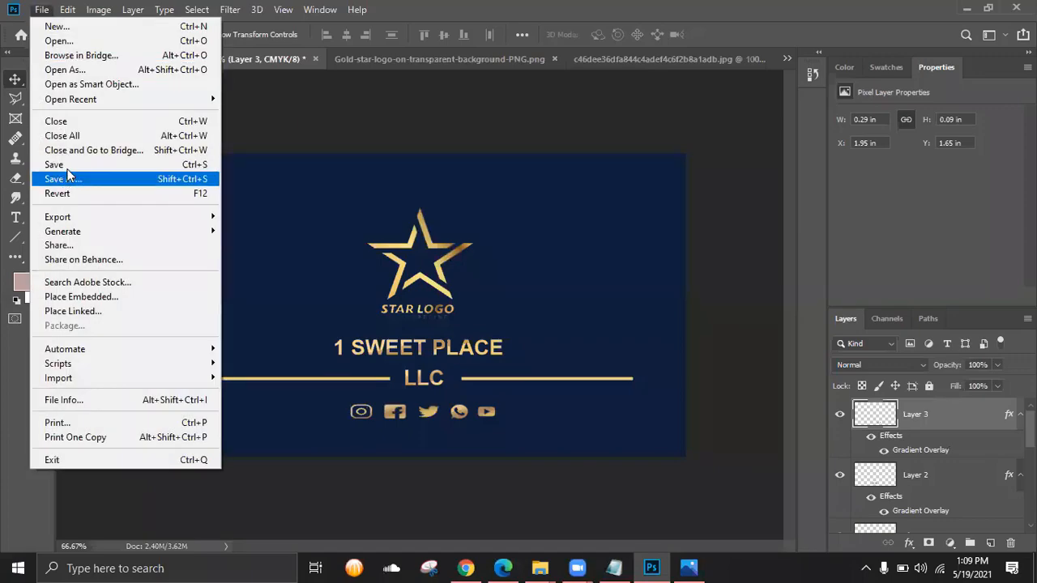
pyautogui.click(64, 164)
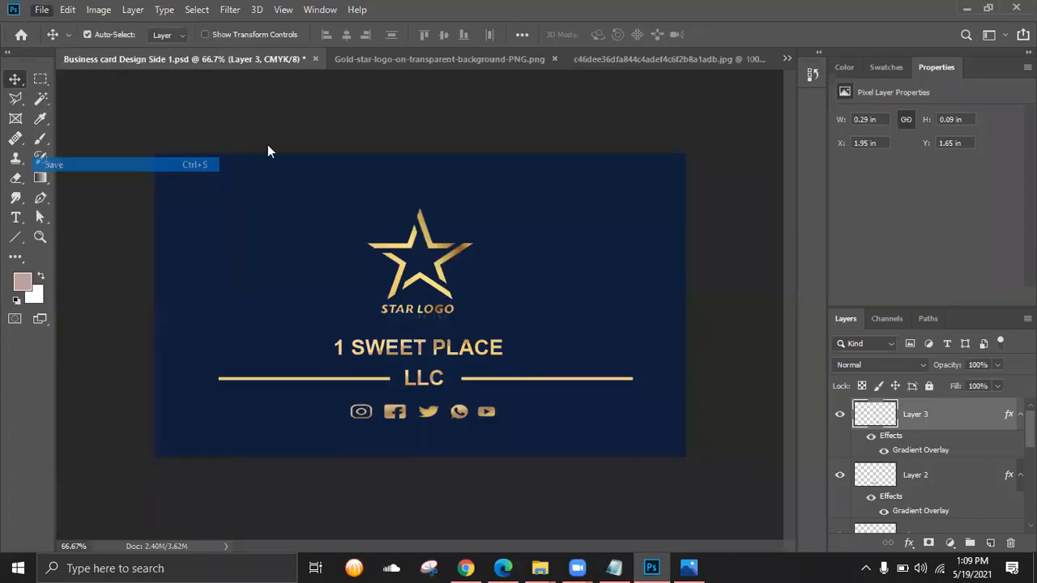
pyautogui.click(308, 59)
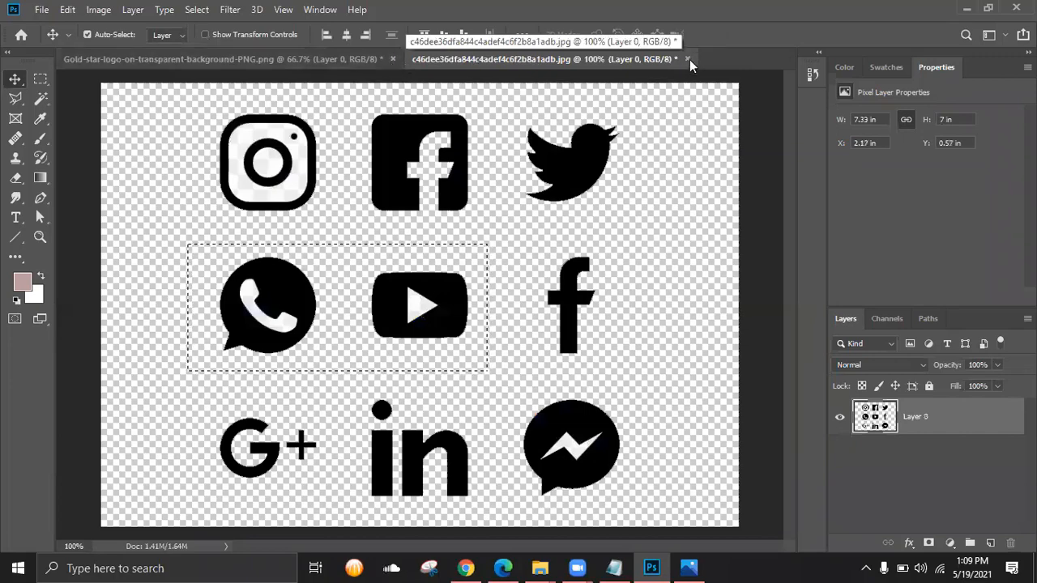
# - Create a new document from the Custom 3.5 × 2 in, 300 ppi preset
pyautogui.click(42, 9)
pyautogui.click(57, 27)
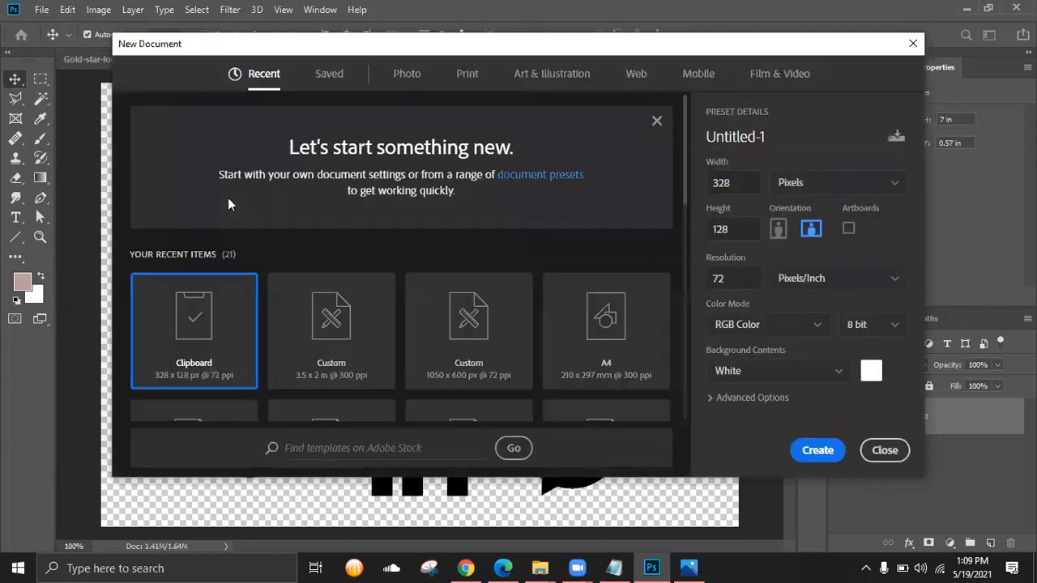
pyautogui.click(314, 344)
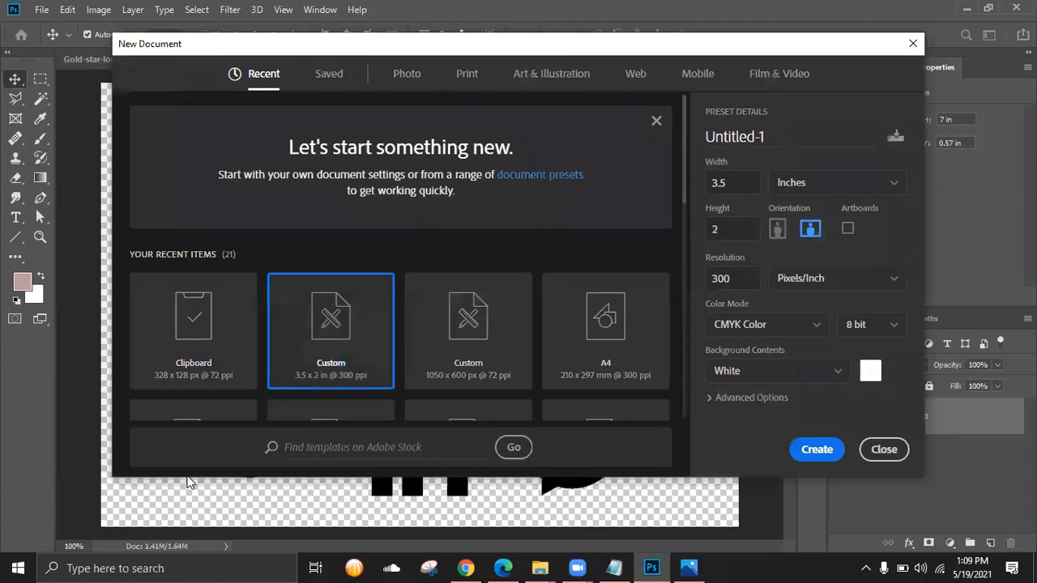
pyautogui.moveTo(187, 480); pyautogui.dragTo(189, 502)
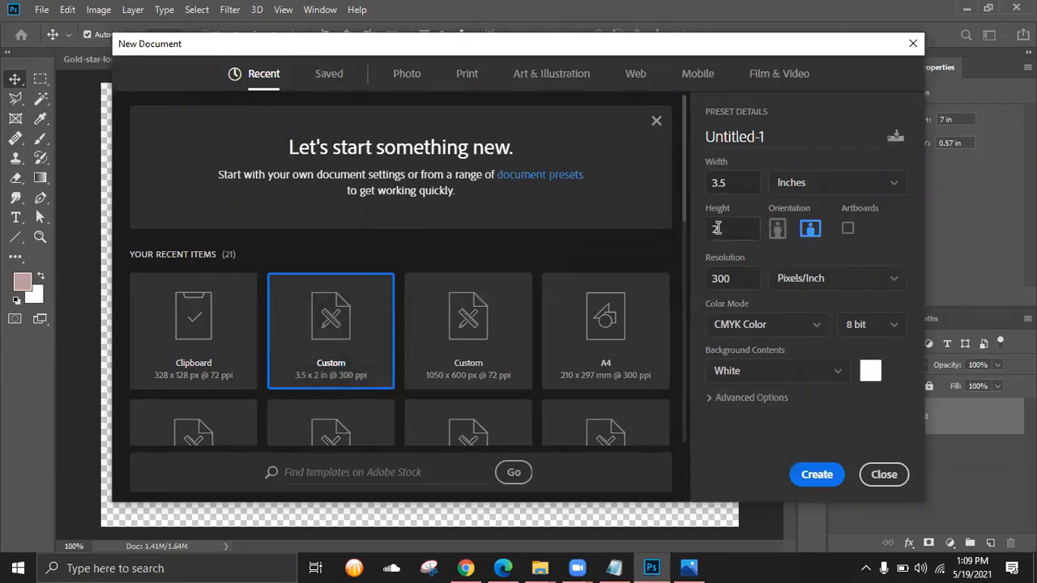
pyautogui.click(814, 475)
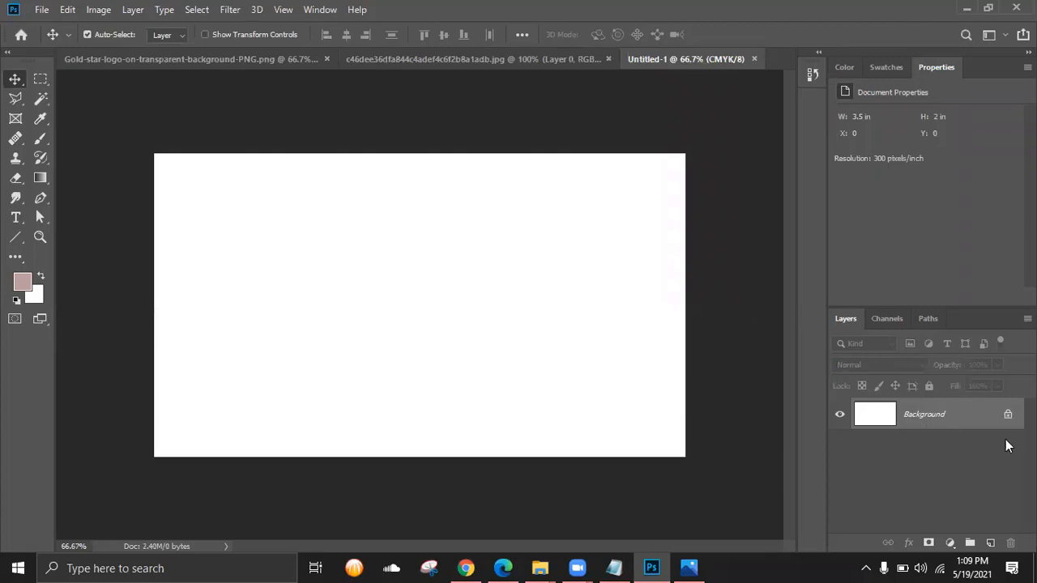
# - Reopen the star-logo card PSD in Photoshop by dragging it from the business card idea folder
pyautogui.click(545, 563)
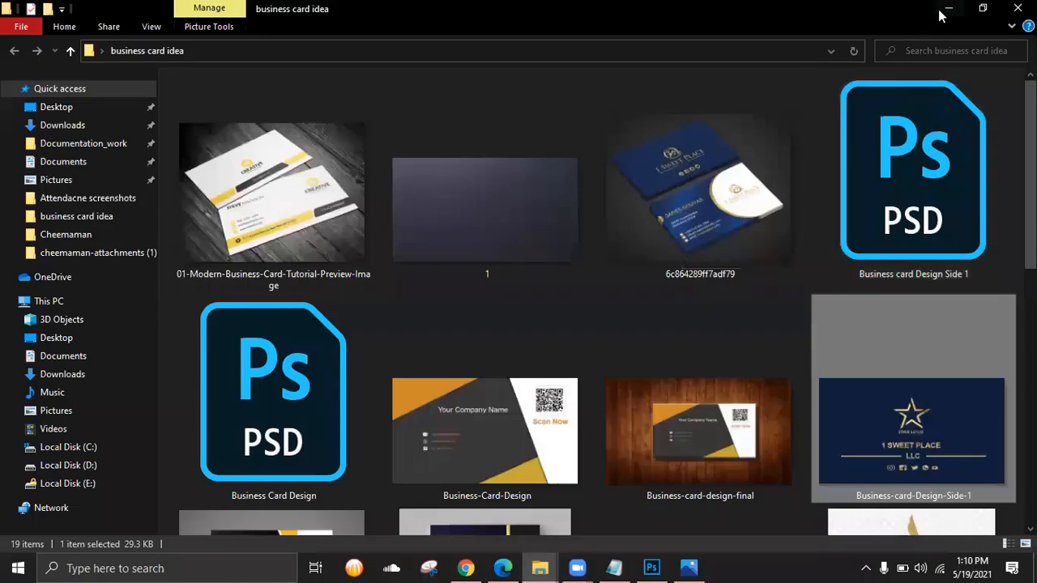
pyautogui.click(947, 10)
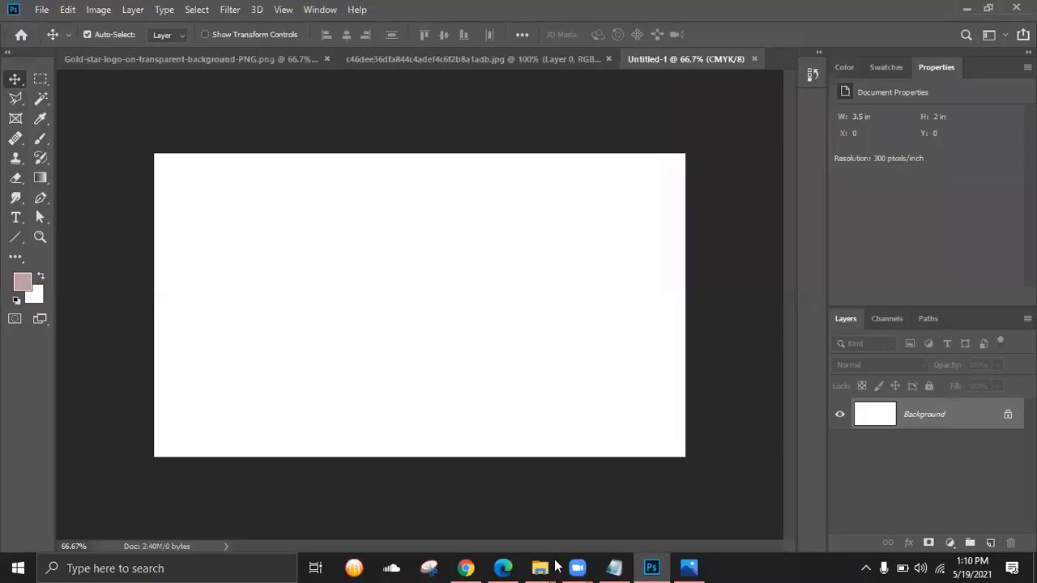
pyautogui.click(555, 497)
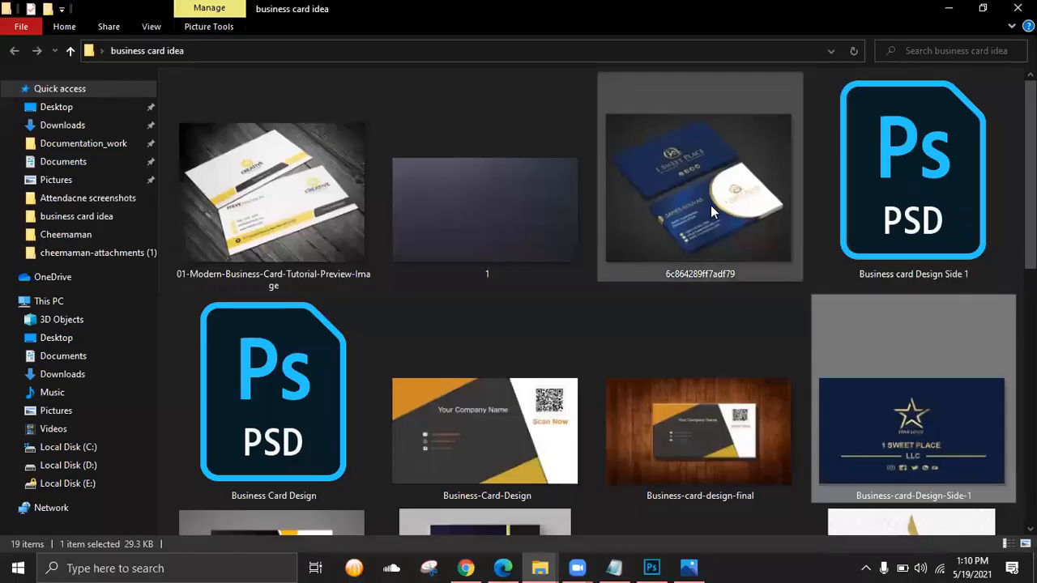
pyautogui.moveTo(886, 170); pyautogui.dragTo(788, 51)
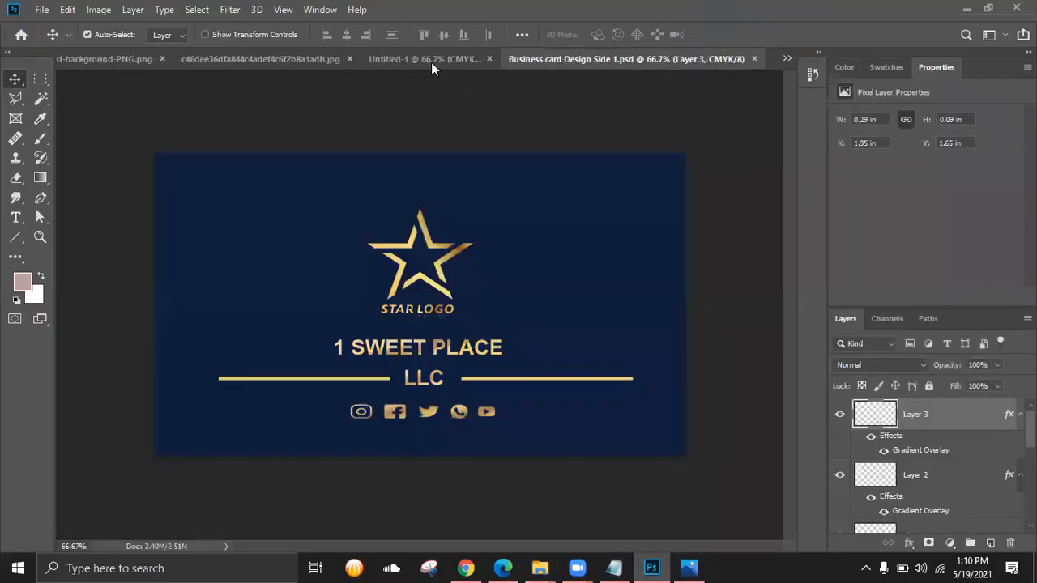
# - On Untitled-1, try a solid colour fill layer, then discard it
pyautogui.click(428, 56)
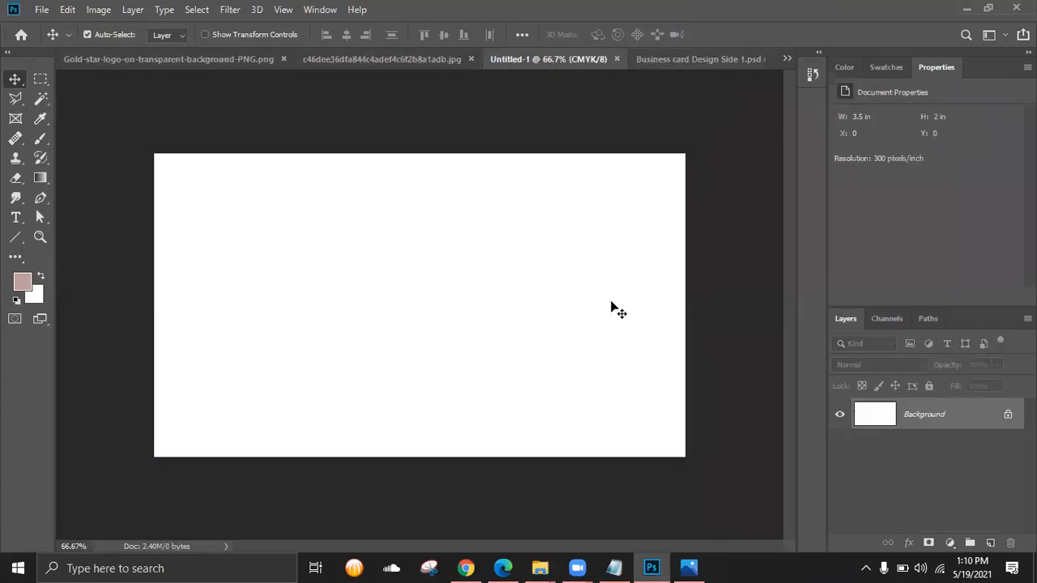
pyautogui.click(695, 62)
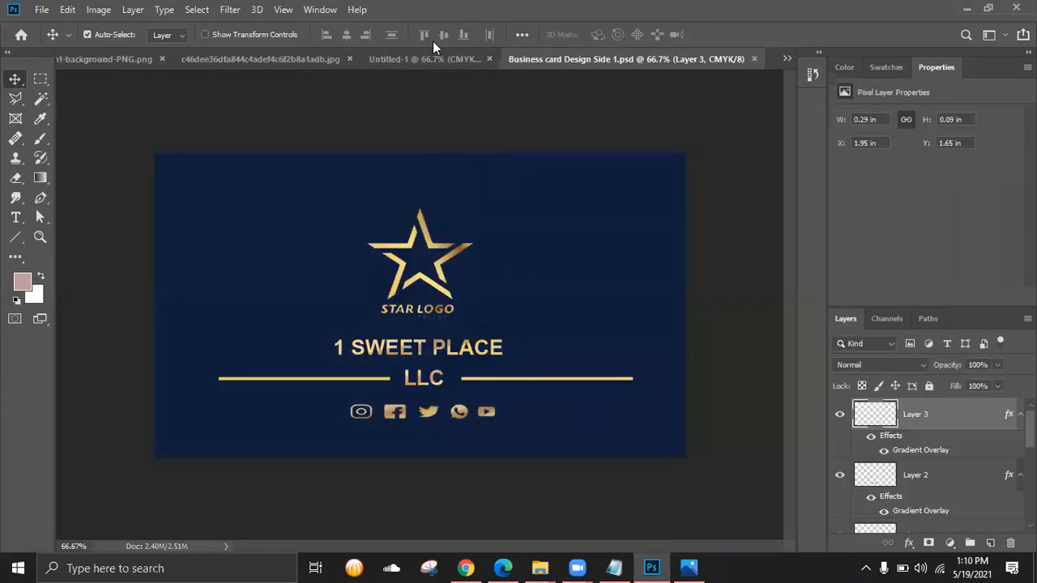
pyautogui.click(426, 59)
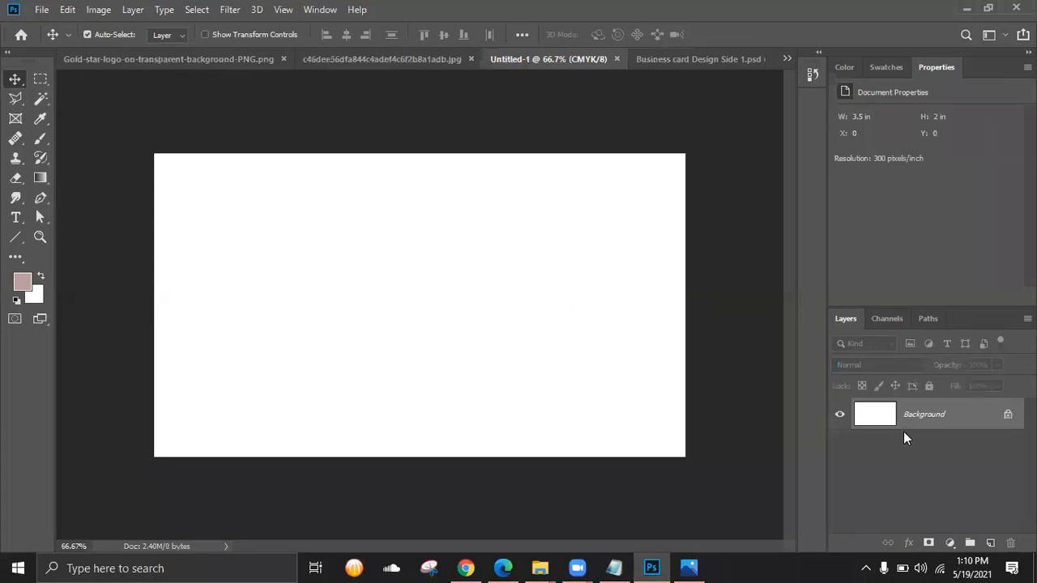
pyautogui.click(950, 542)
pyautogui.click(938, 276)
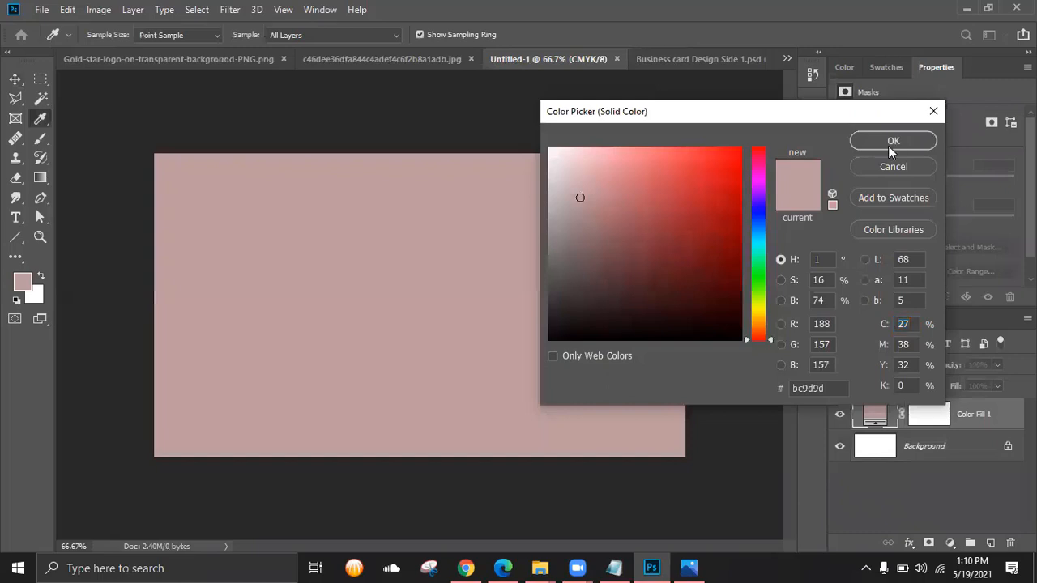
pyautogui.click(888, 168)
# - Copy the navy hex 0e1f3b from the Color Fill 1 layer, then return to Untitled-1
pyautogui.click(698, 59)
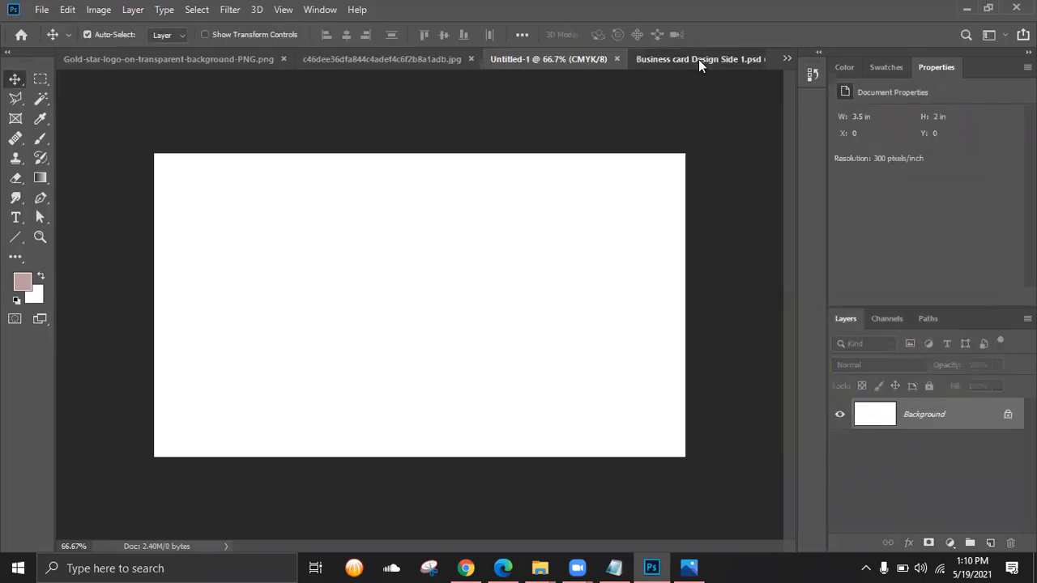
pyautogui.scroll(-3, 959, 468)
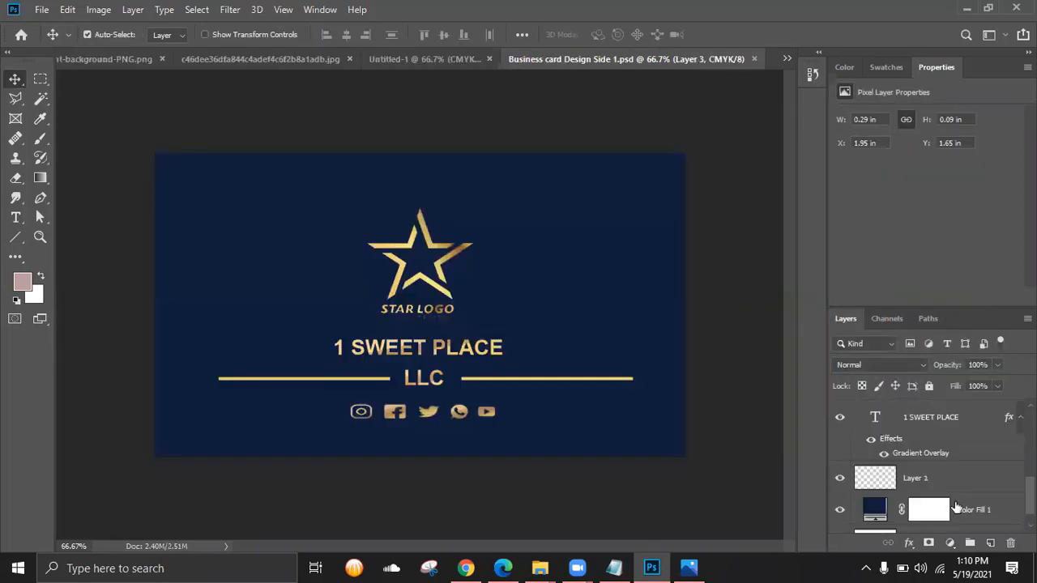
pyautogui.click(874, 510)
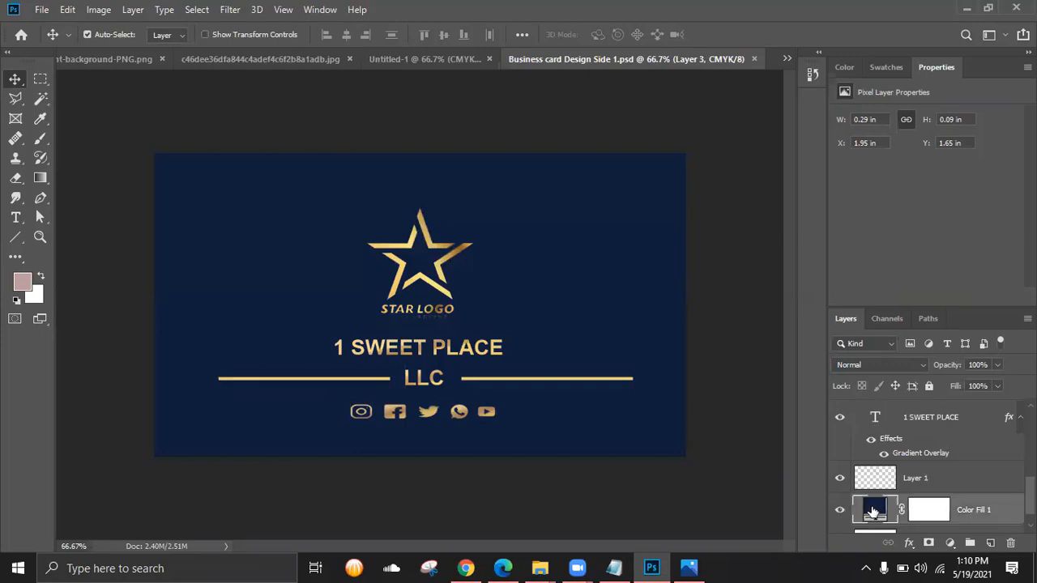
pyautogui.doubleClick(873, 511)
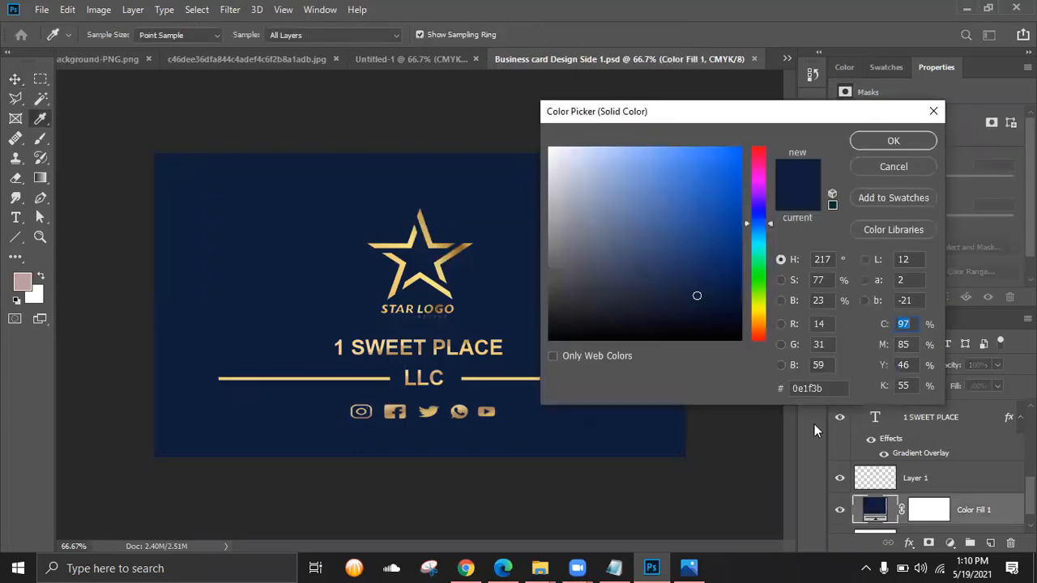
pyautogui.click(839, 389)
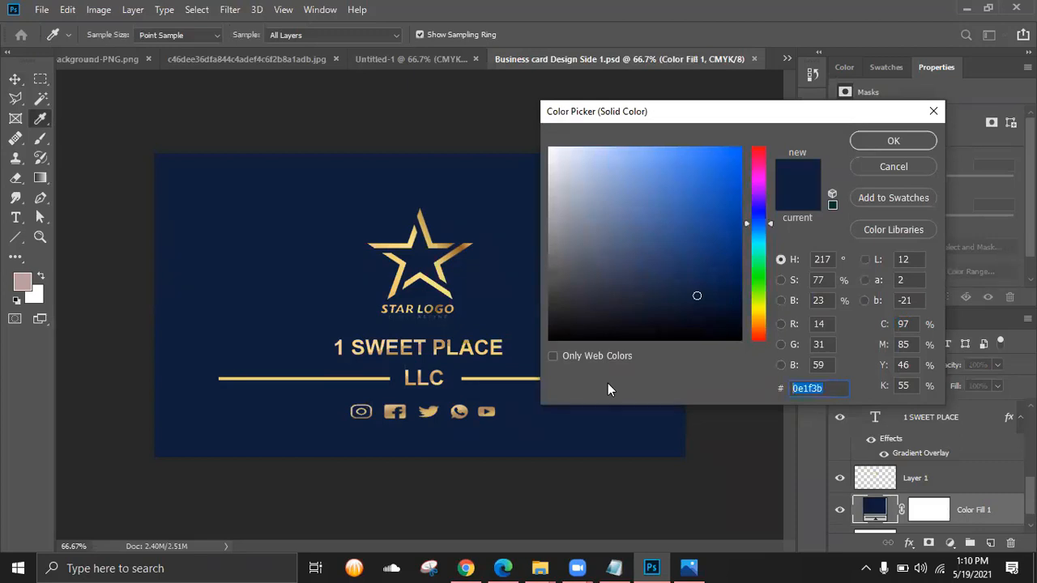
pyautogui.rightClick(812, 392)
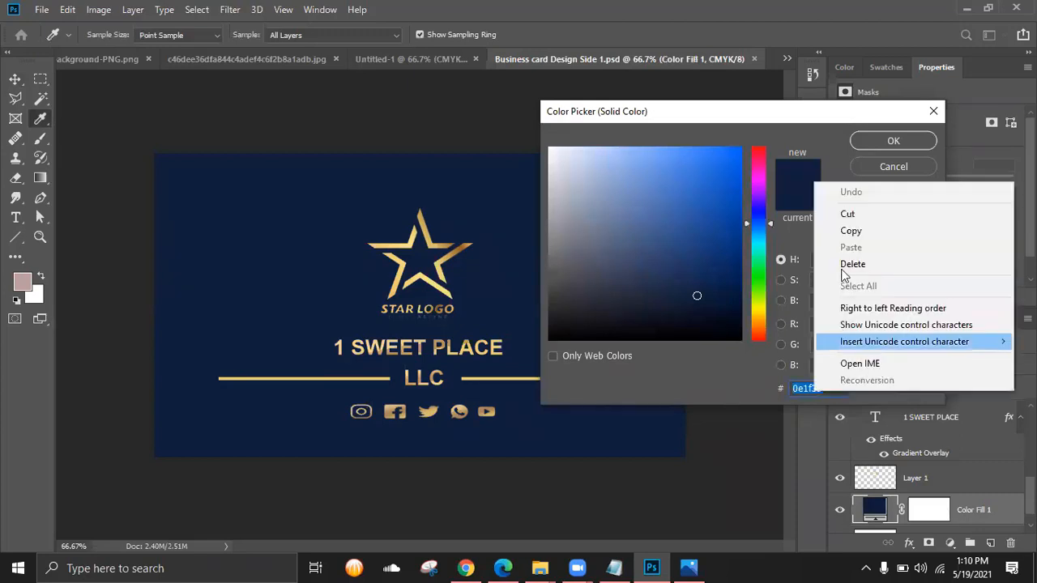
pyautogui.click(847, 232)
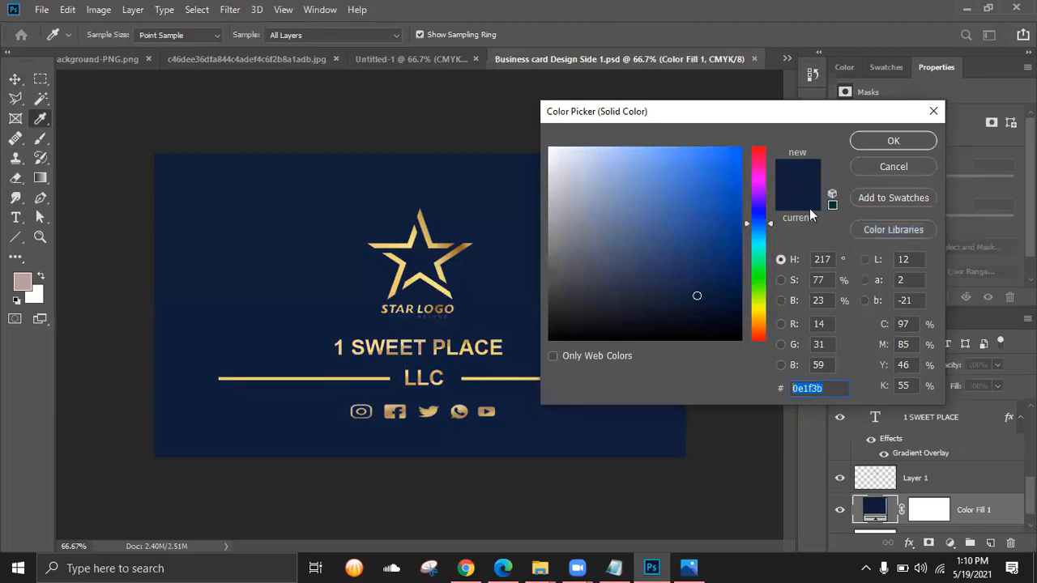
pyautogui.click(933, 111)
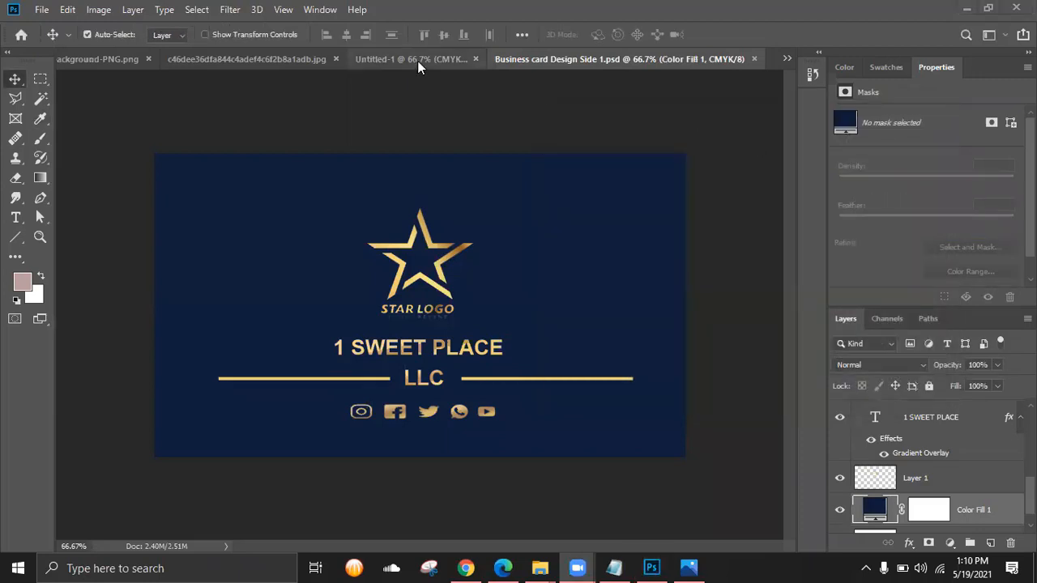
pyautogui.hotkey('ctrl', 'shift', 'Tab')
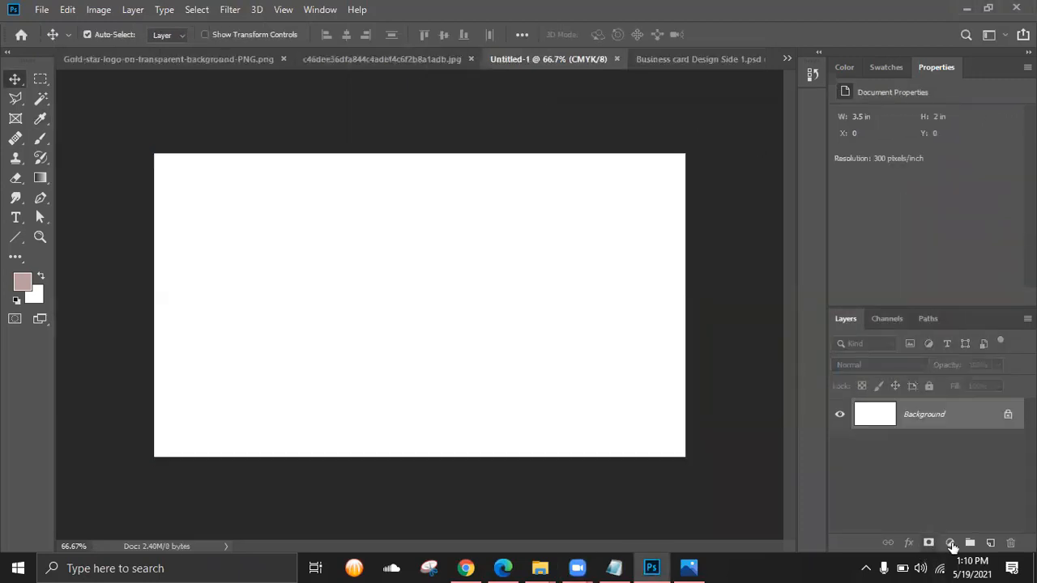
# - Add a Linear Gradient Fill layer tilted to about -31° and open its gradient editor
pyautogui.click(951, 544)
pyautogui.click(946, 290)
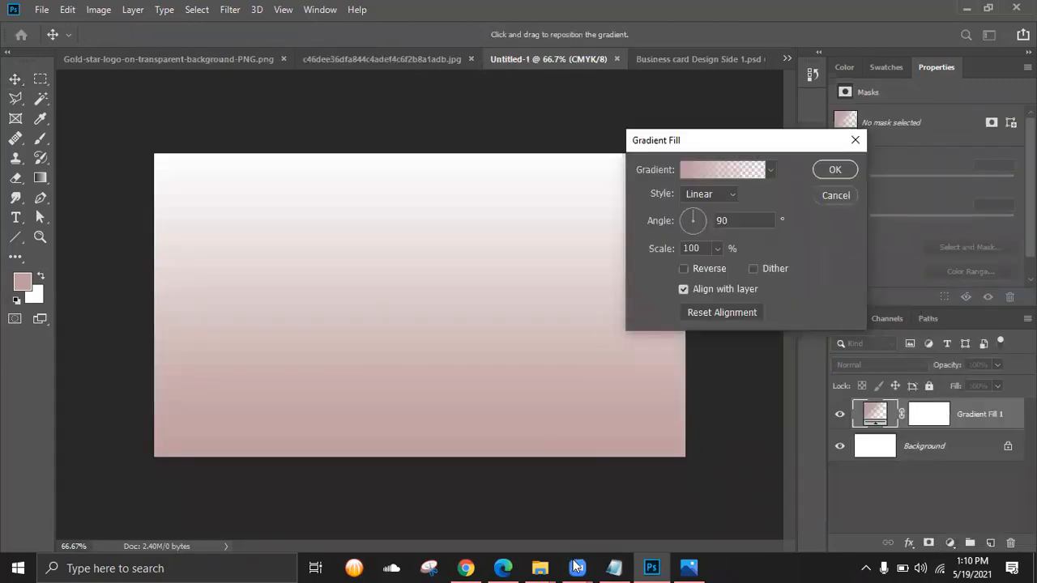
pyautogui.click(688, 567)
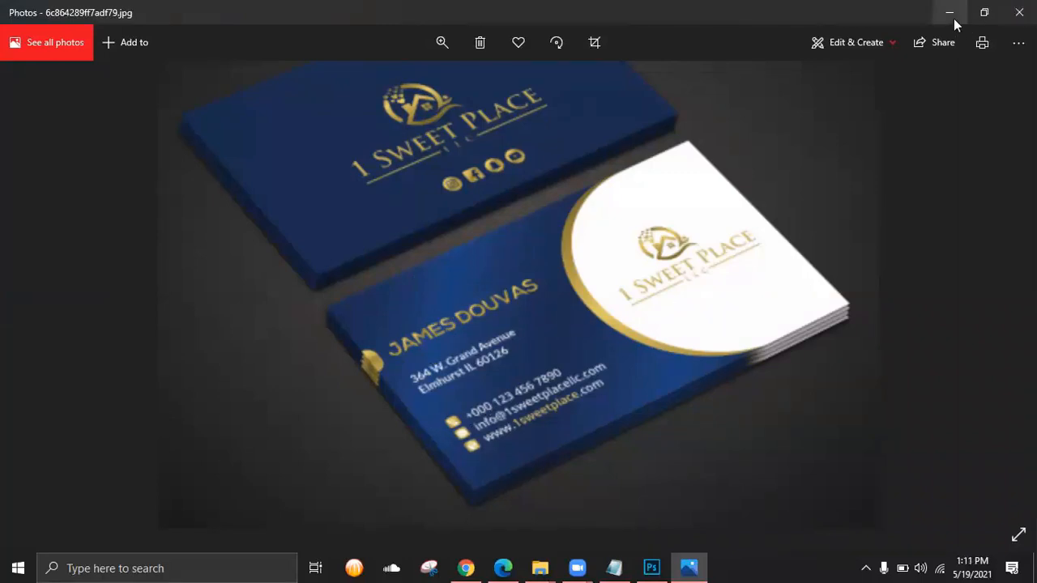
pyautogui.hotkey('alt', 'Tab')
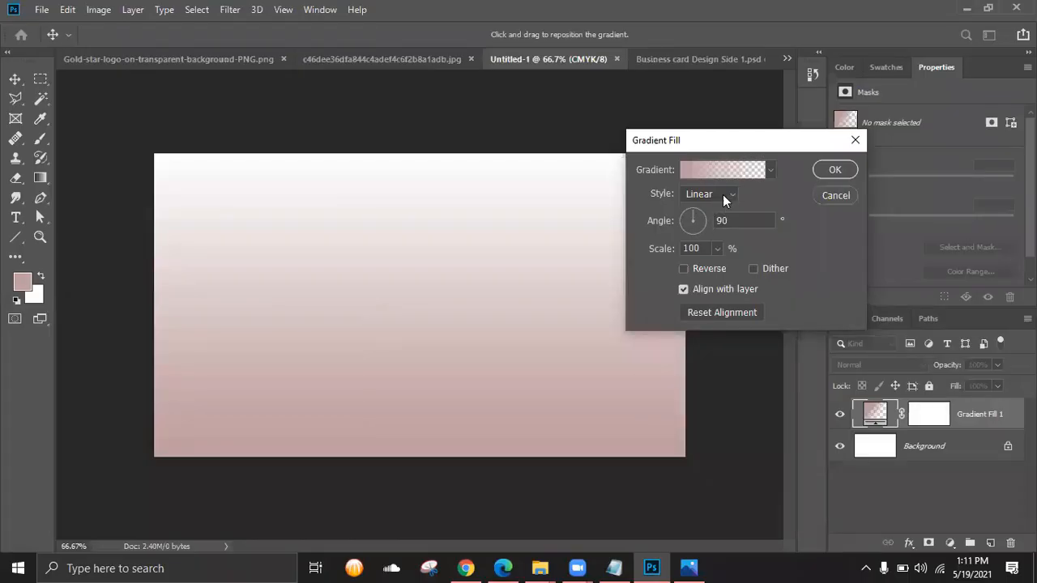
pyautogui.click(724, 196)
pyautogui.click(709, 208)
pyautogui.click(698, 223)
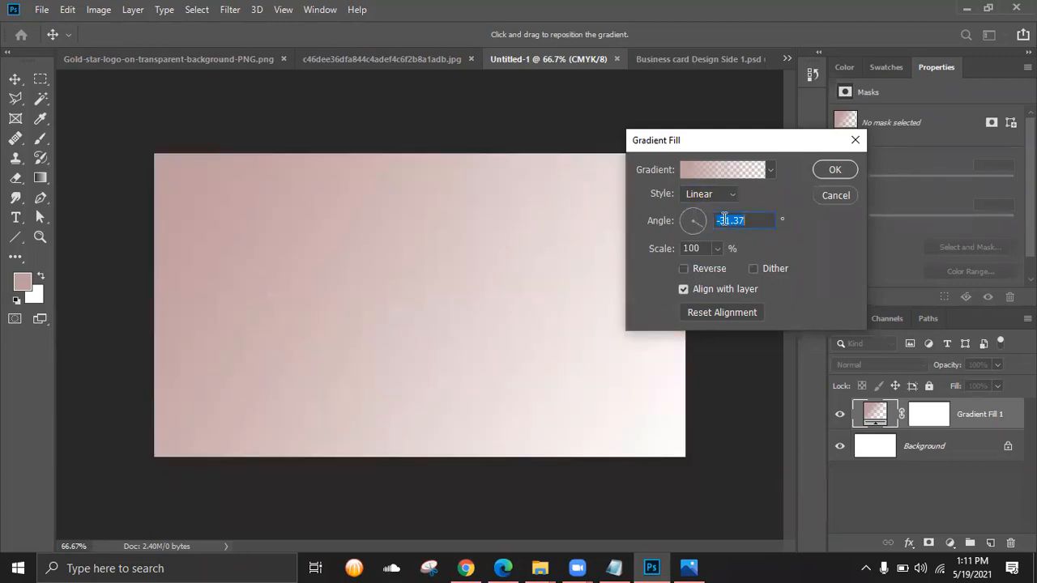
pyautogui.click(733, 173)
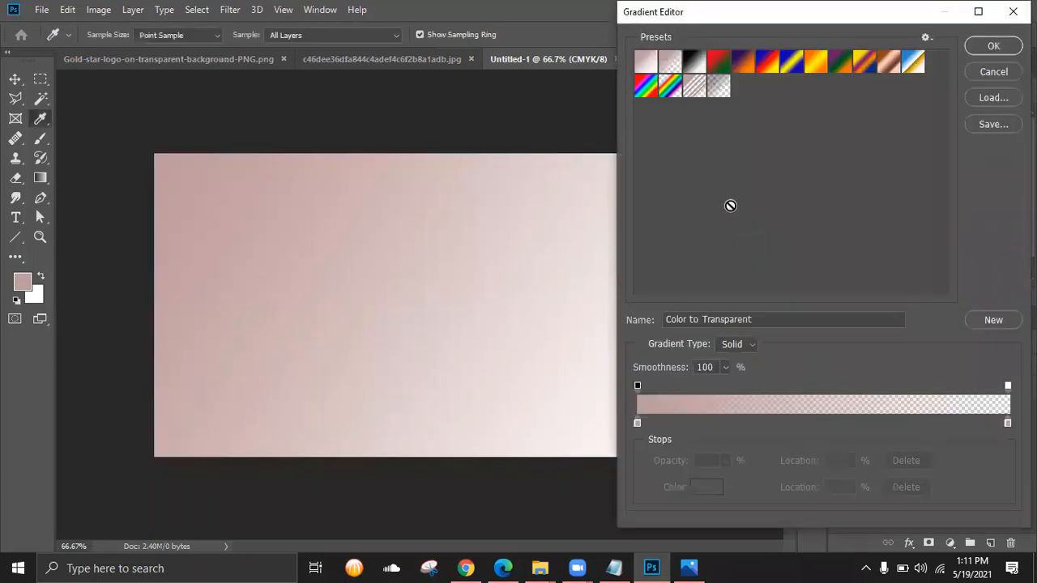
# - Set the gradient's left colour stop to navy 0e1f3b
pyautogui.click(638, 423)
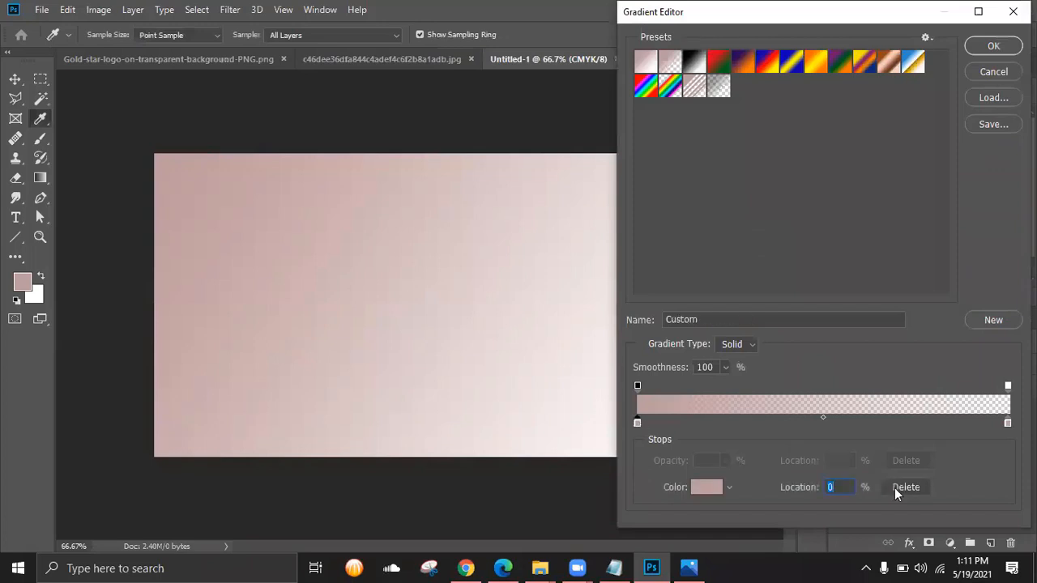
pyautogui.doubleClick(637, 422)
pyautogui.click(834, 388)
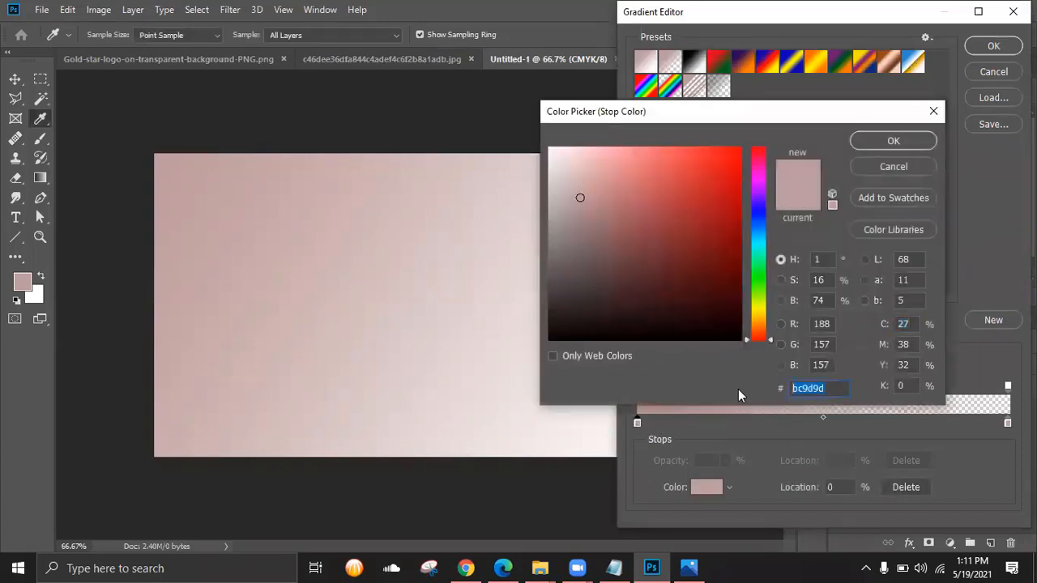
pyautogui.hotkey('ctrl', 'v')
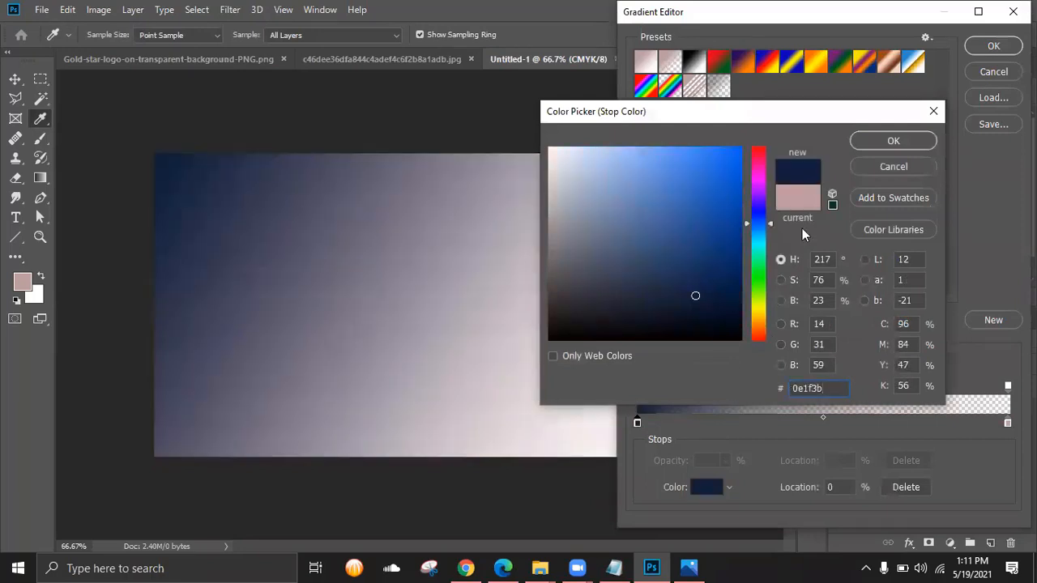
pyautogui.click(886, 139)
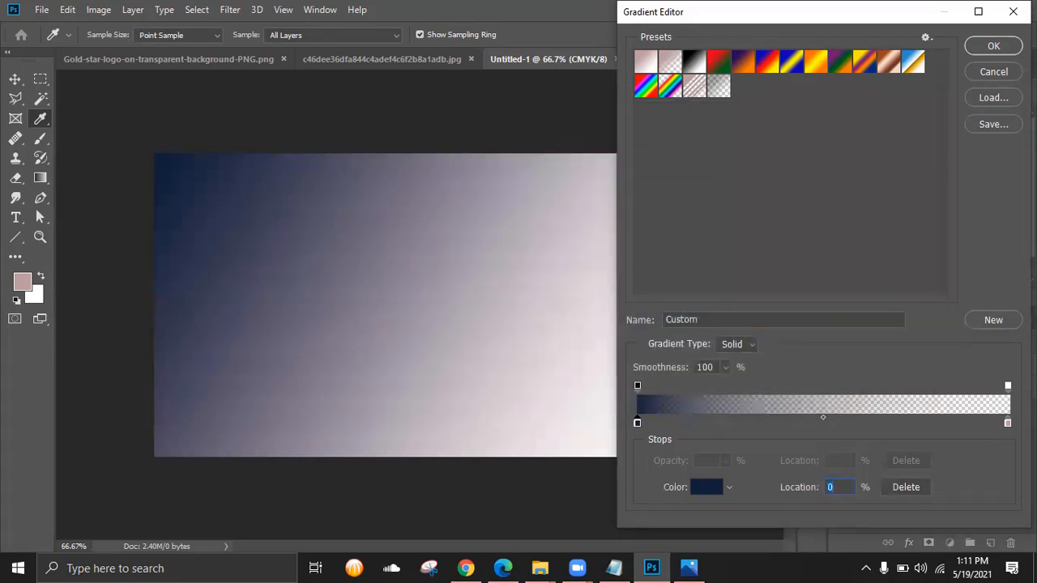
# - Change the pink right stop to a brighter blue, checking the reference card
pyautogui.moveTo(1008, 422); pyautogui.dragTo(803, 431)
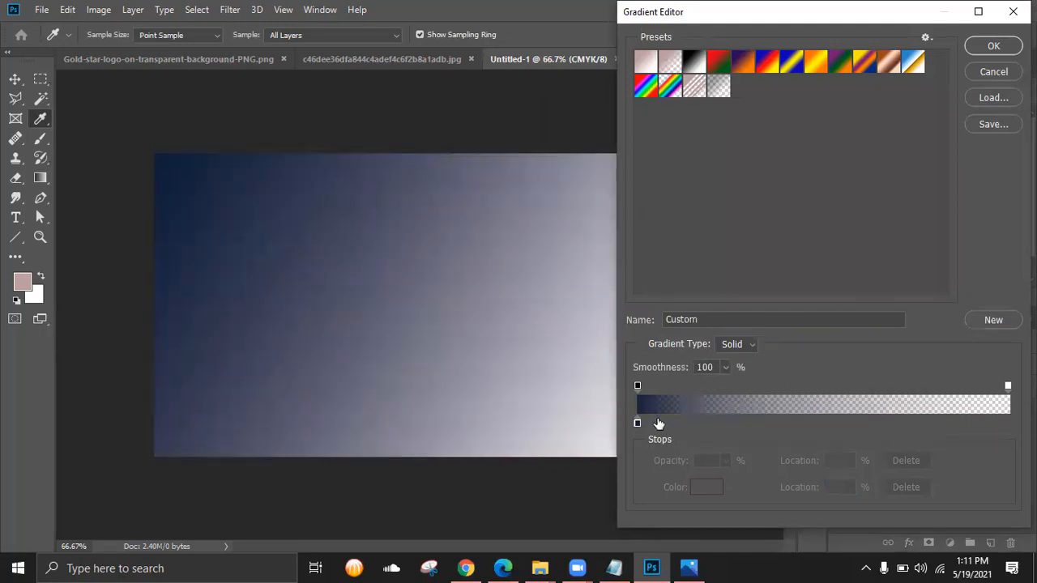
pyautogui.hotkey('ctrl', 'z')
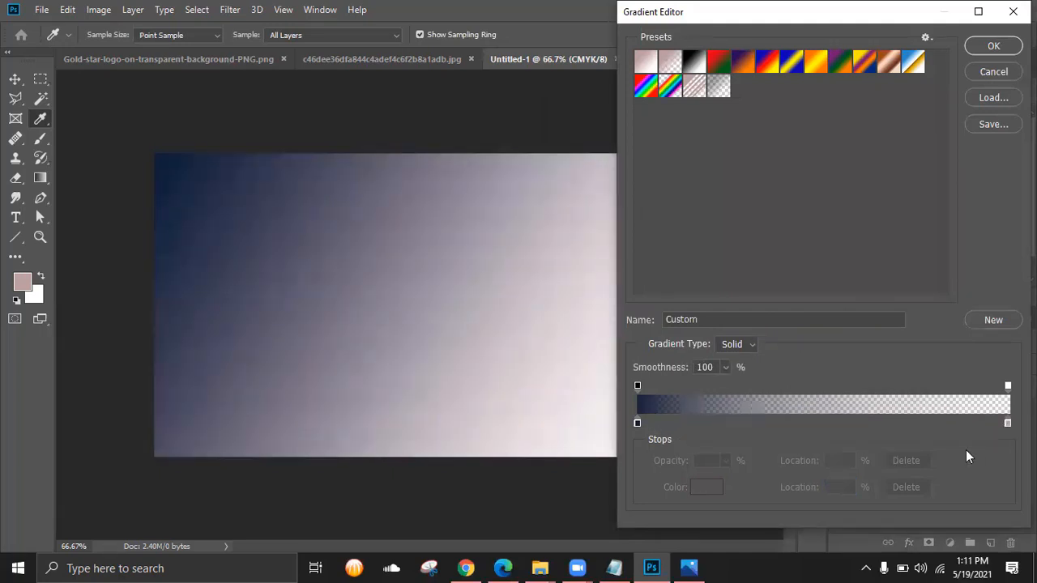
pyautogui.doubleClick(1008, 423)
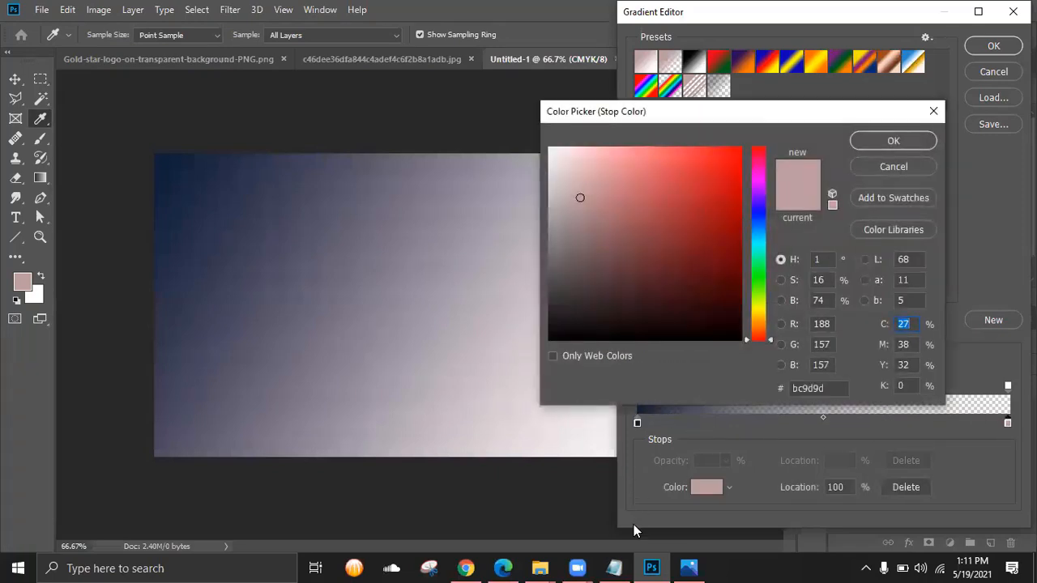
pyautogui.click(689, 568)
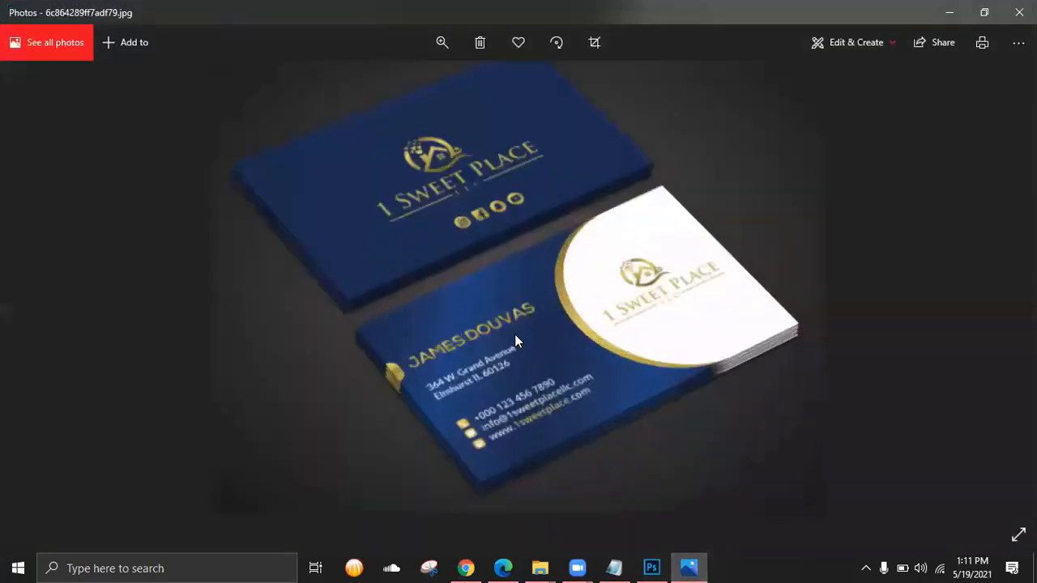
pyautogui.click(950, 12)
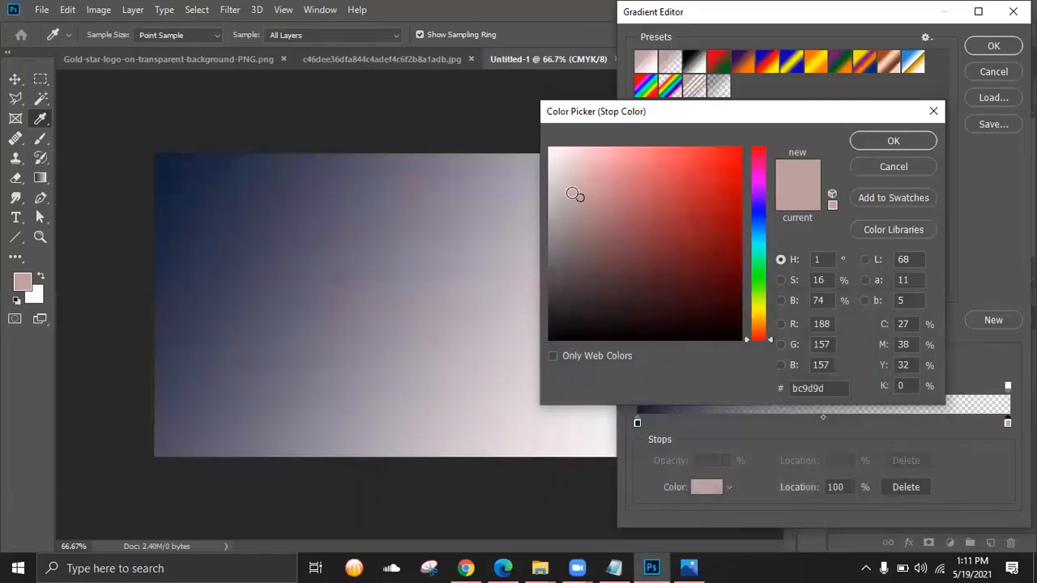
pyautogui.click(761, 215)
pyautogui.moveTo(676, 187)
pyautogui.mouseDown()
pyautogui.moveTo(655, 157)
pyautogui.moveTo(621, 153)
pyautogui.moveTo(643, 174)
pyautogui.moveTo(648, 243)
pyautogui.moveTo(678, 174)
pyautogui.moveTo(640, 171)
pyautogui.mouseUp()
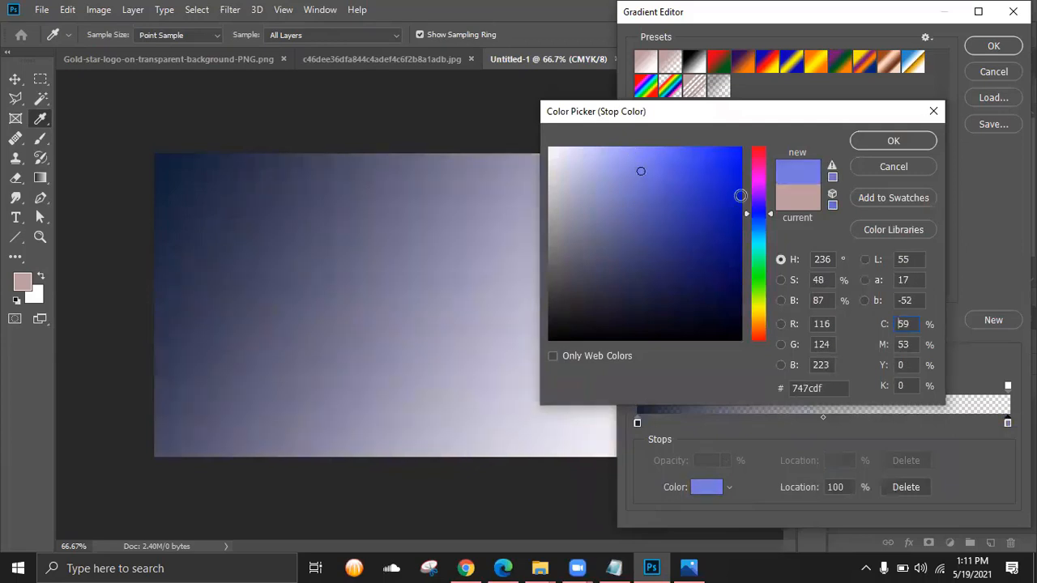
pyautogui.click(893, 140)
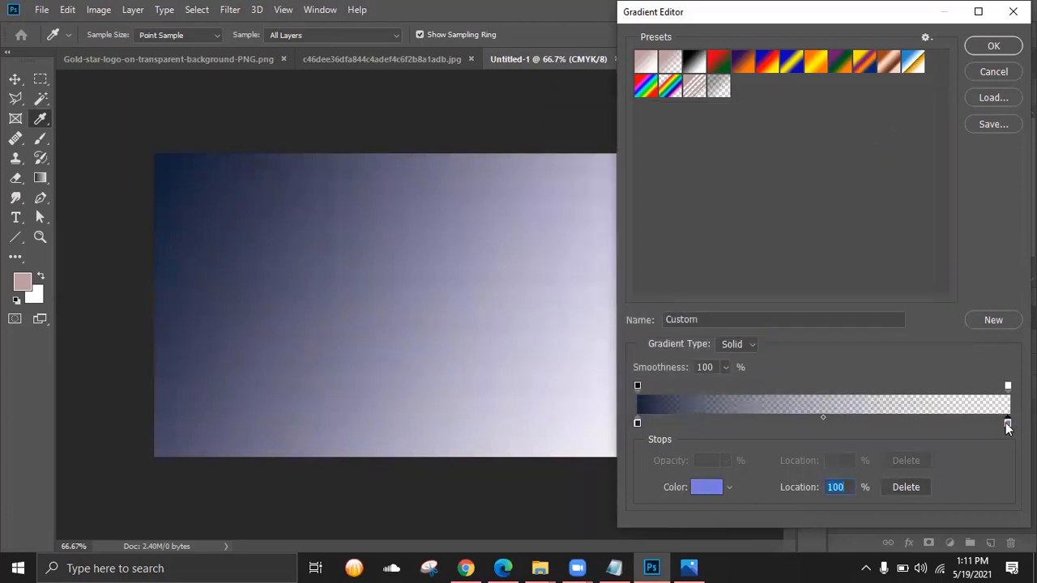
# - Replace the right stop with a blue stop near 24% and duplicate the navy stop further along
pyautogui.moveTo(1008, 422); pyautogui.dragTo(810, 401)
pyautogui.click(760, 421)
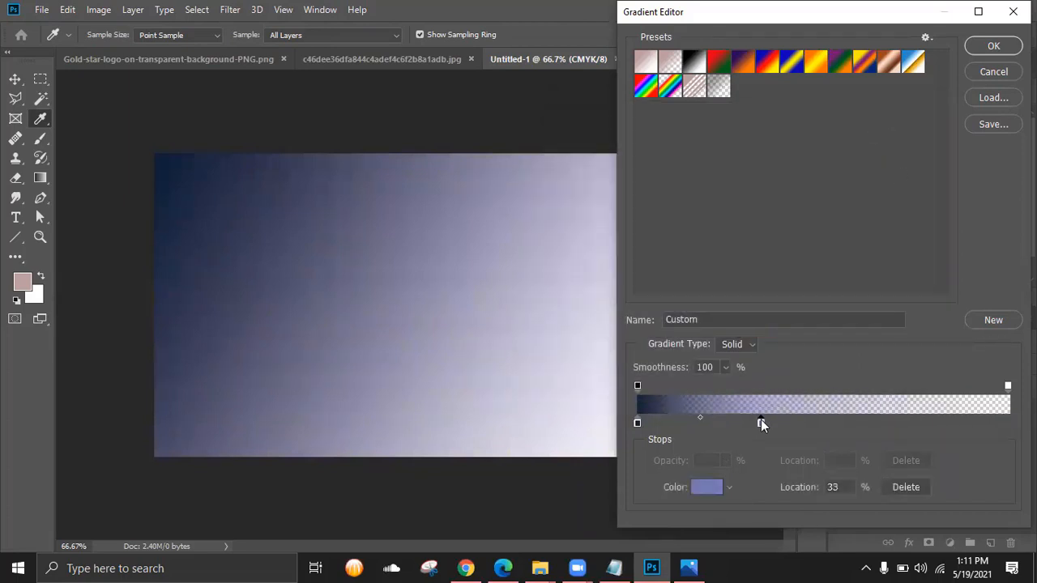
pyautogui.moveTo(759, 422); pyautogui.dragTo(703, 423)
pyautogui.press('alt')
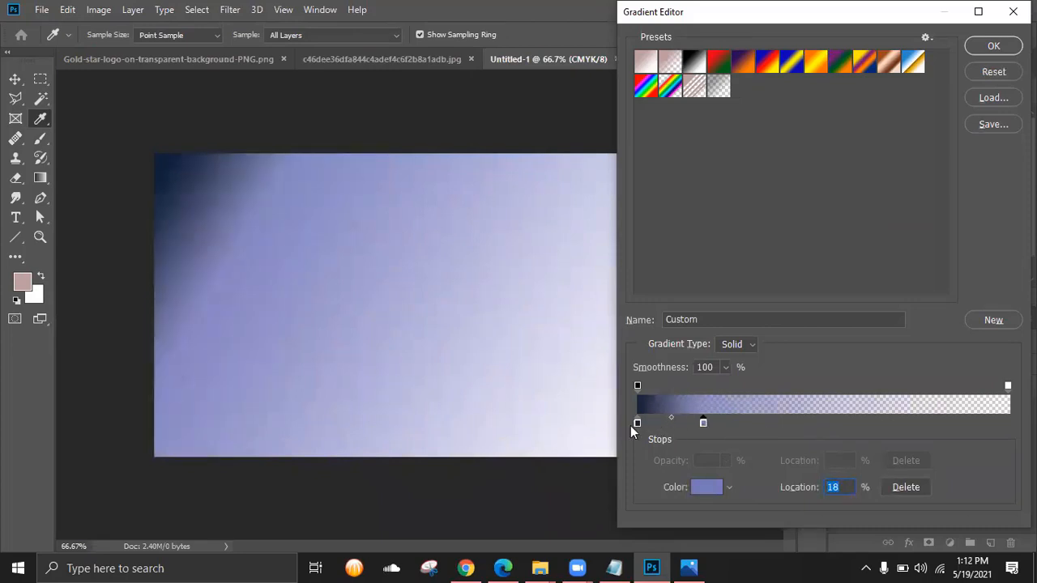
pyautogui.moveTo(638, 425); pyautogui.dragTo(755, 423)
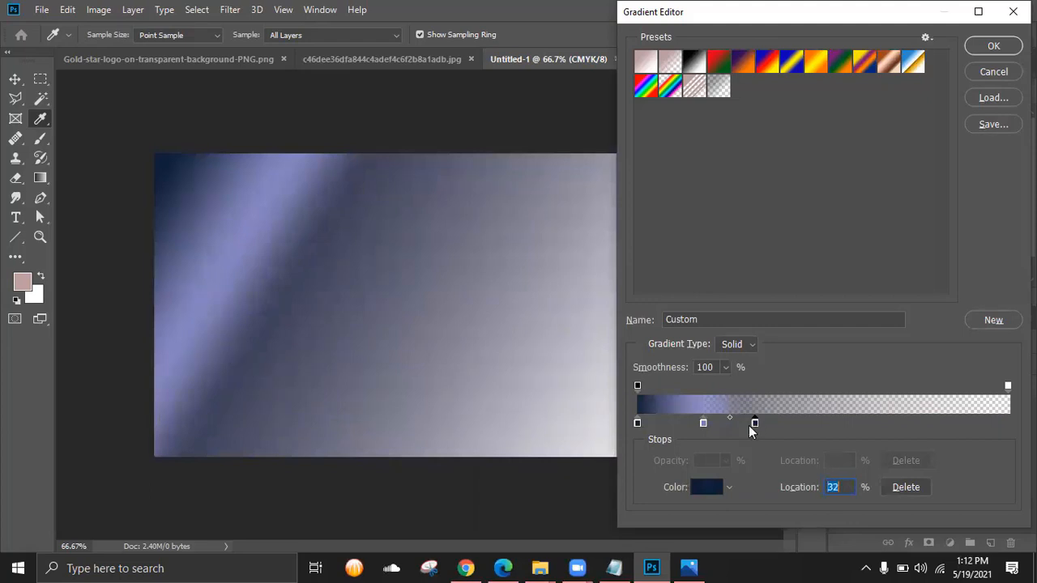
# - Darken the middle stop to deep blue 252a66
pyautogui.click(703, 424)
pyautogui.doubleClick(703, 424)
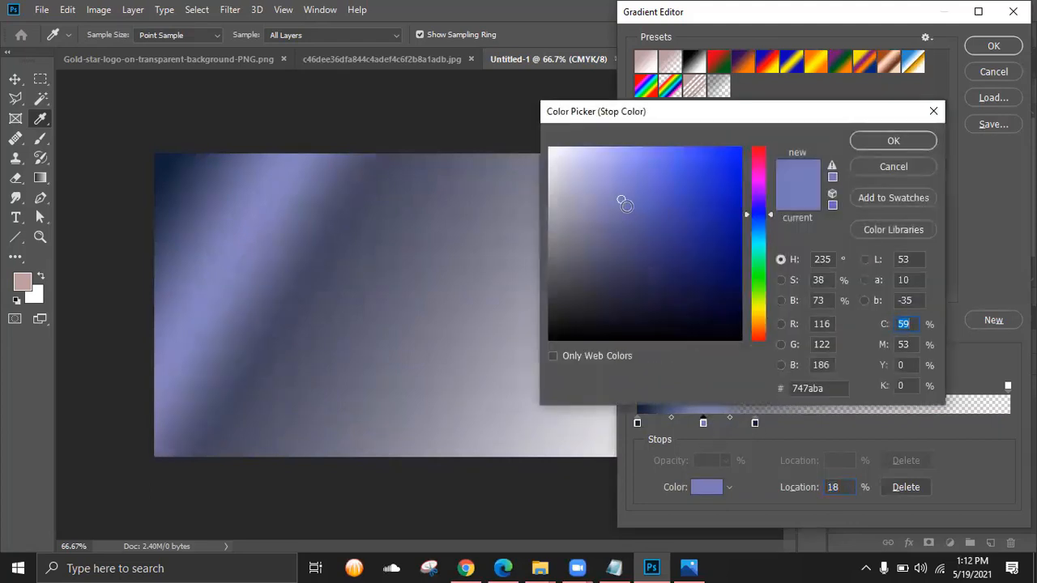
pyautogui.click(652, 229)
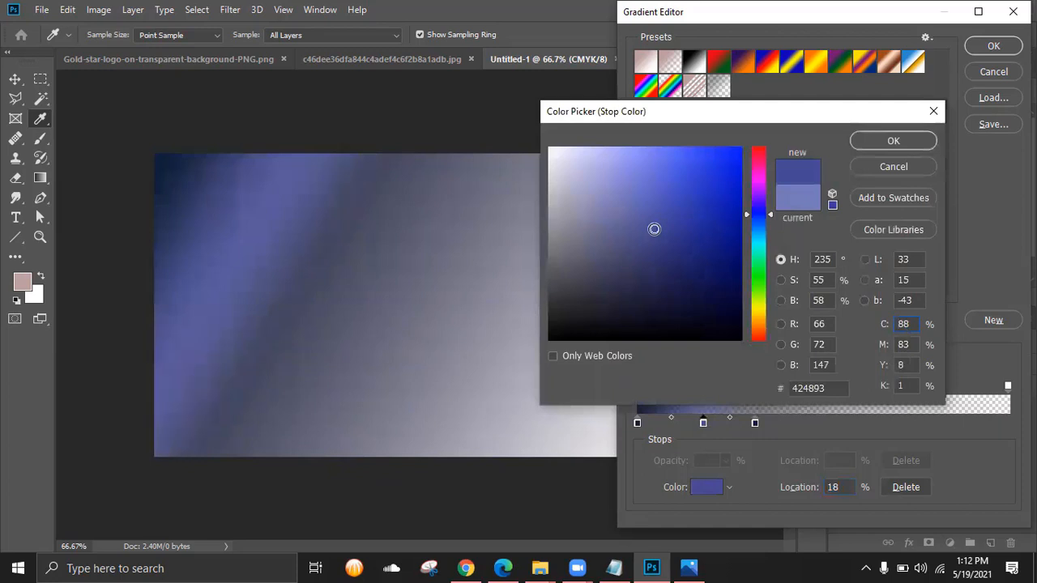
pyautogui.click(667, 255)
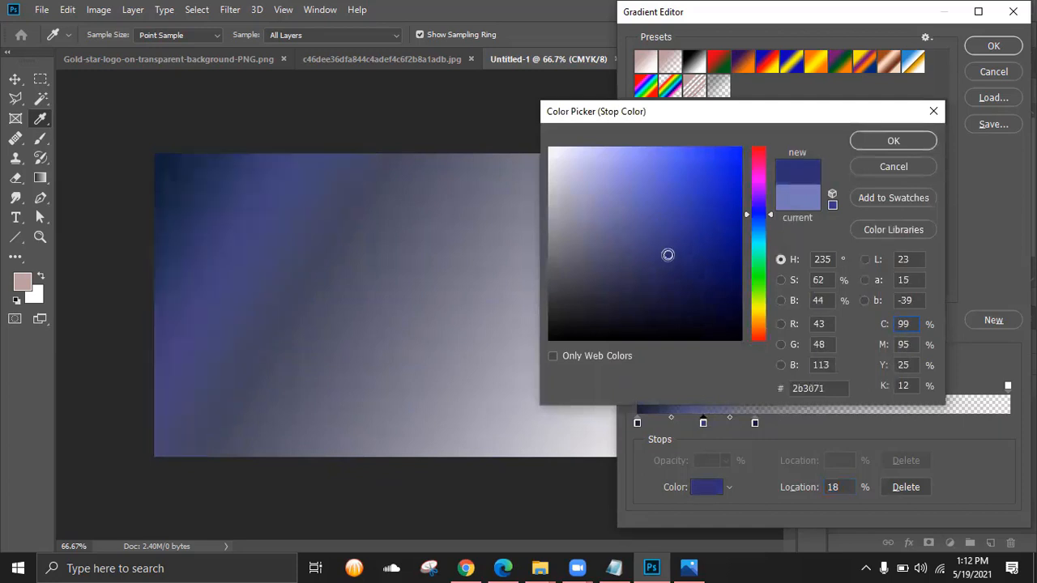
pyautogui.click(670, 262)
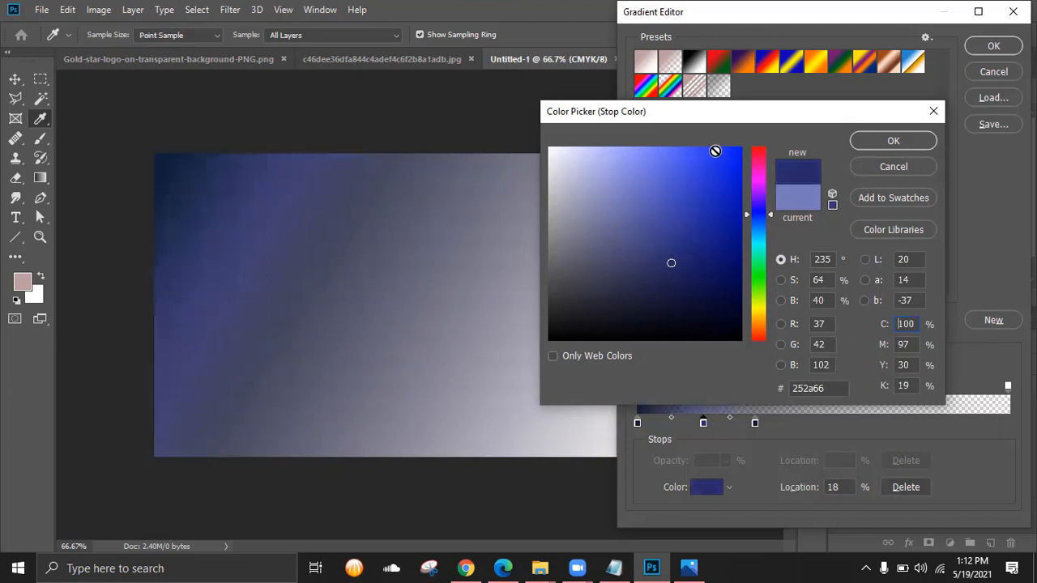
pyautogui.press('Return')
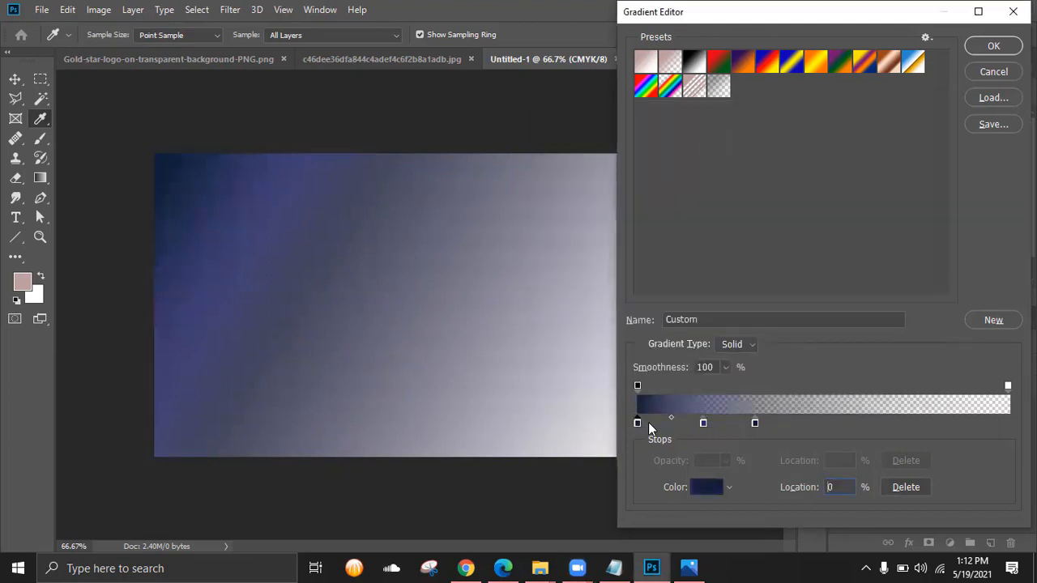
# - Reposition the navy and blue stops to roughly 7%, 16% and 26%
pyautogui.moveTo(637, 423); pyautogui.dragTo(658, 426)
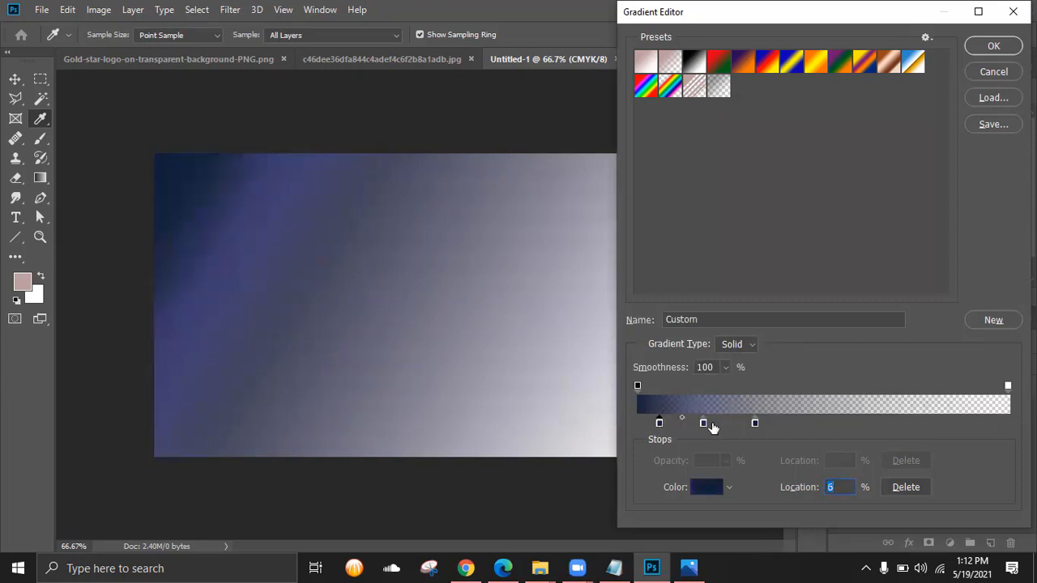
pyautogui.moveTo(753, 423); pyautogui.dragTo(732, 424)
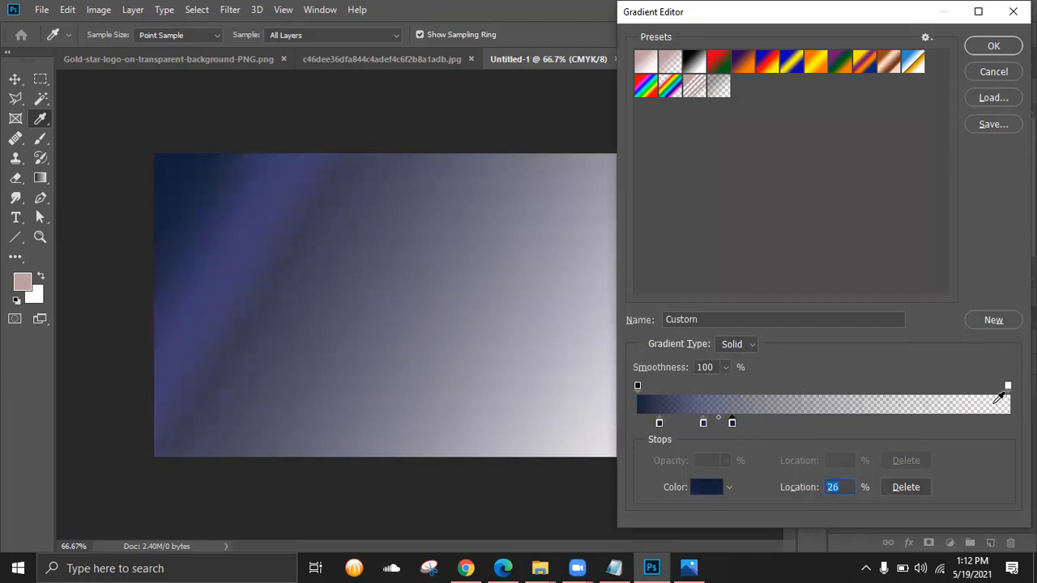
pyautogui.click(702, 423)
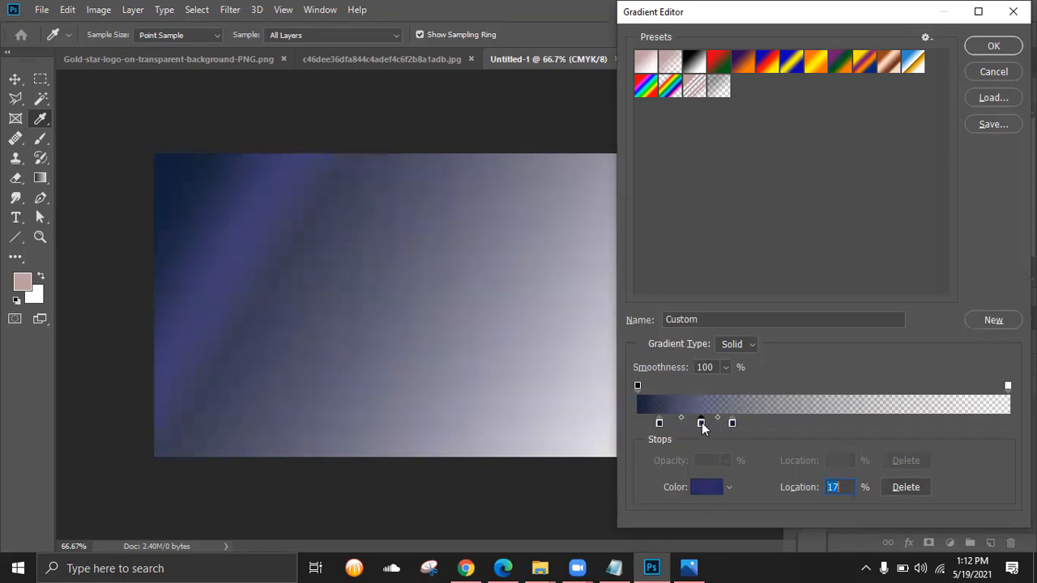
pyautogui.moveTo(702, 424); pyautogui.dragTo(661, 424)
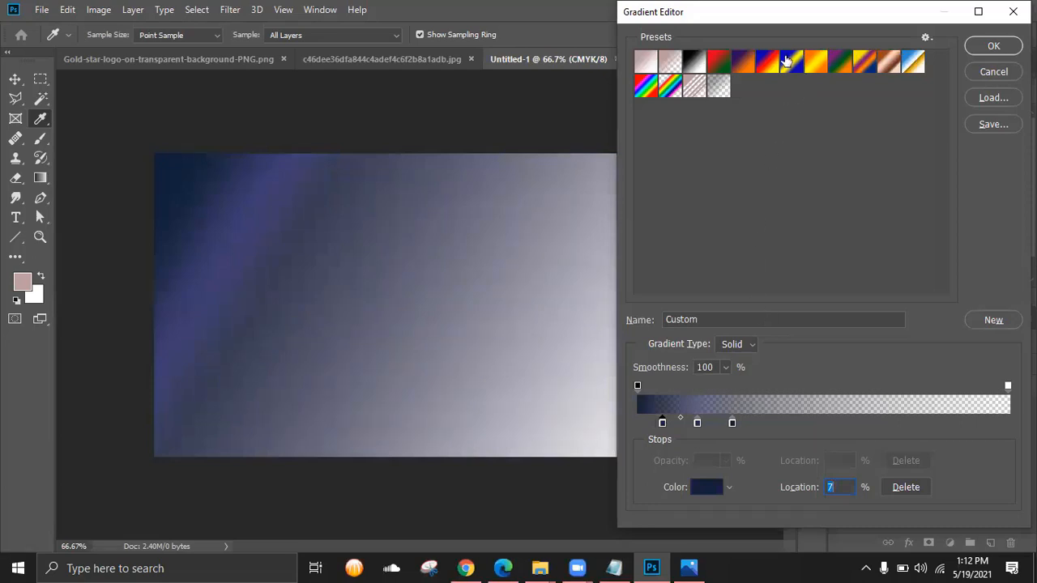
# - Preview the Blue-Yellow-Blue, Spectrum, Black-White and Violet-Orange gradient presets against the reference card
pyautogui.click(793, 72)
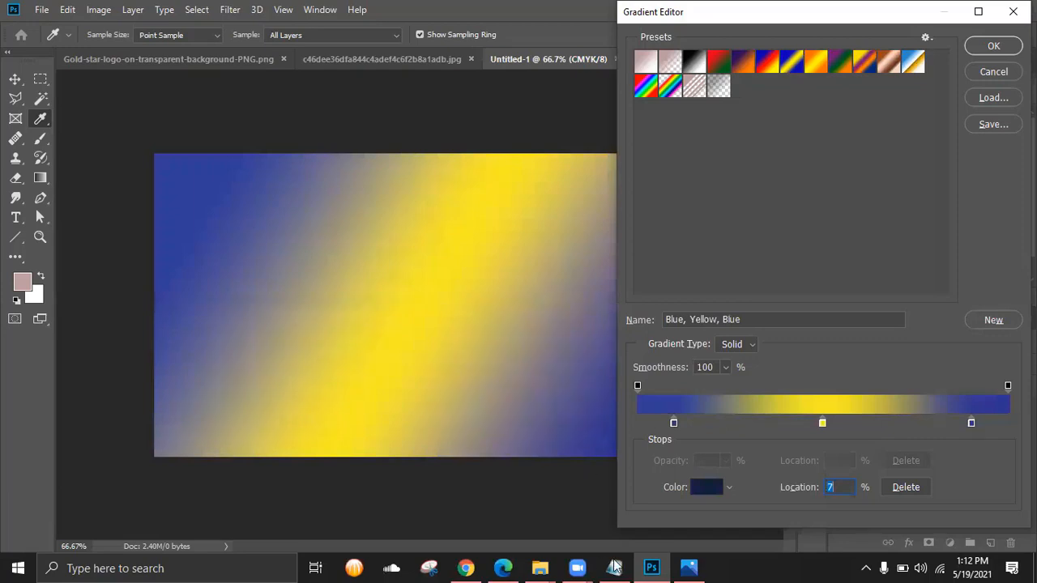
pyautogui.click(689, 567)
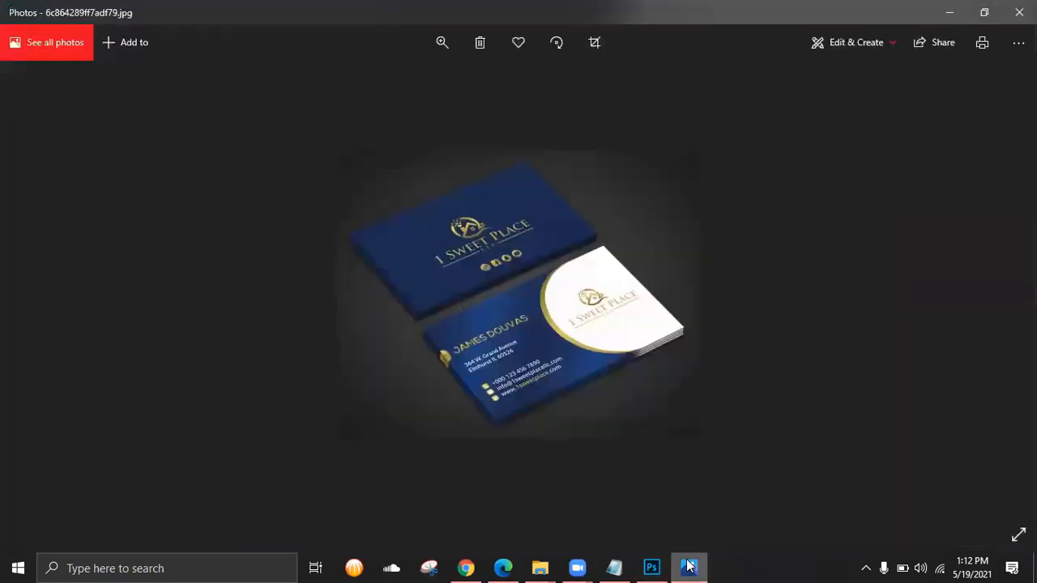
pyautogui.click(688, 567)
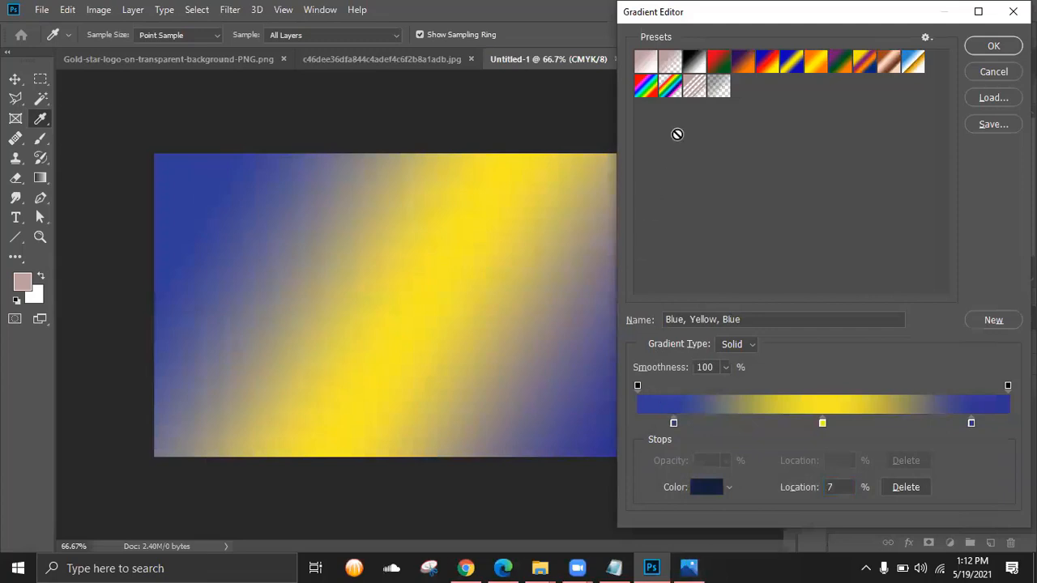
pyautogui.click(646, 86)
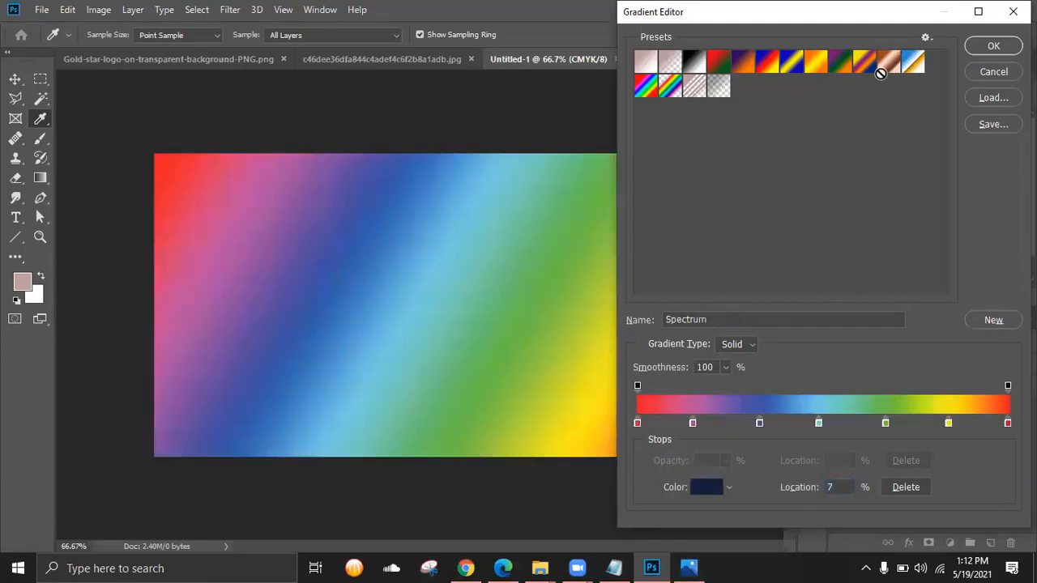
pyautogui.click(692, 64)
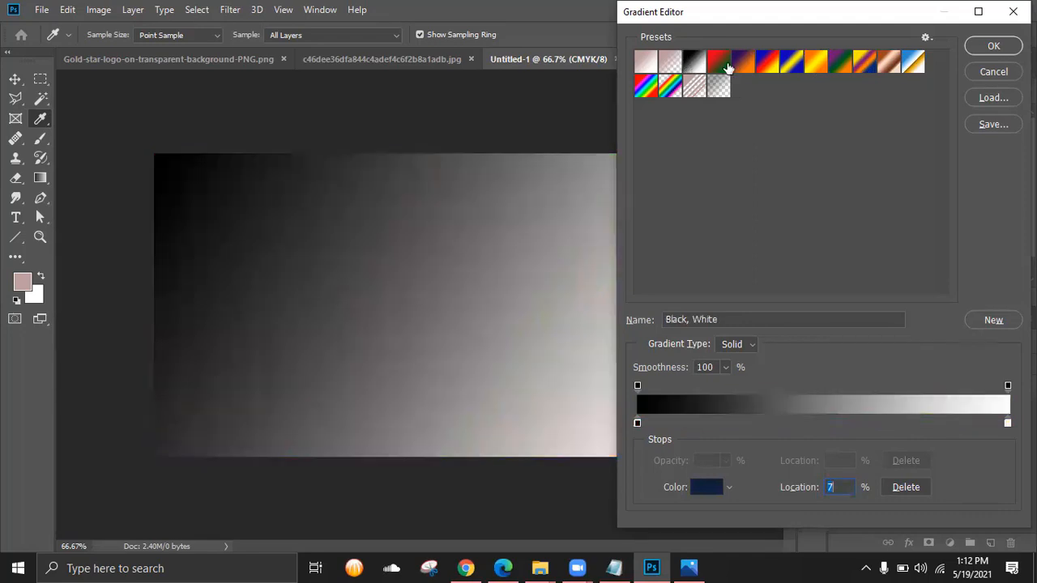
pyautogui.click(746, 65)
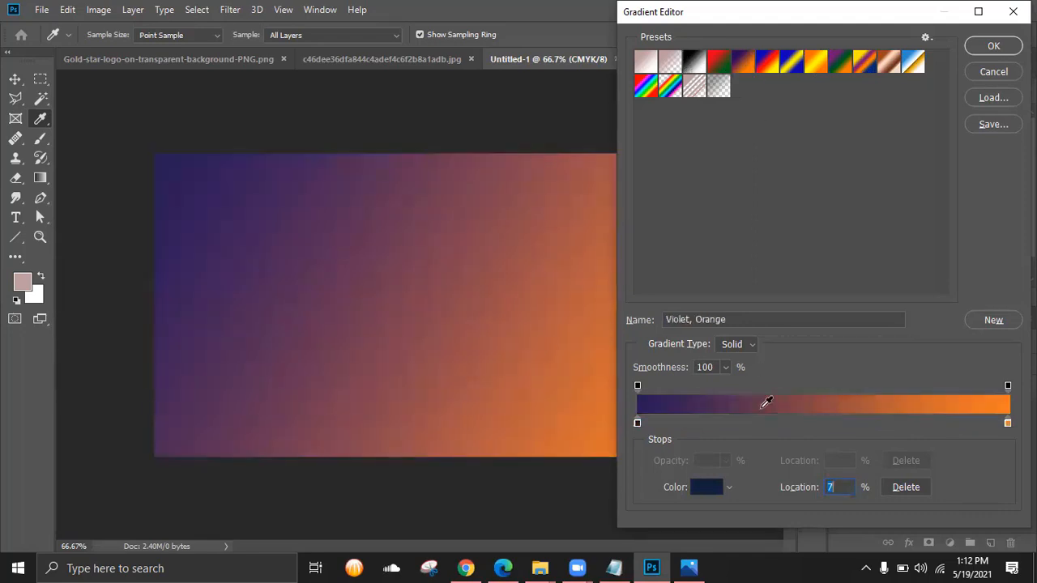
pyautogui.click(703, 567)
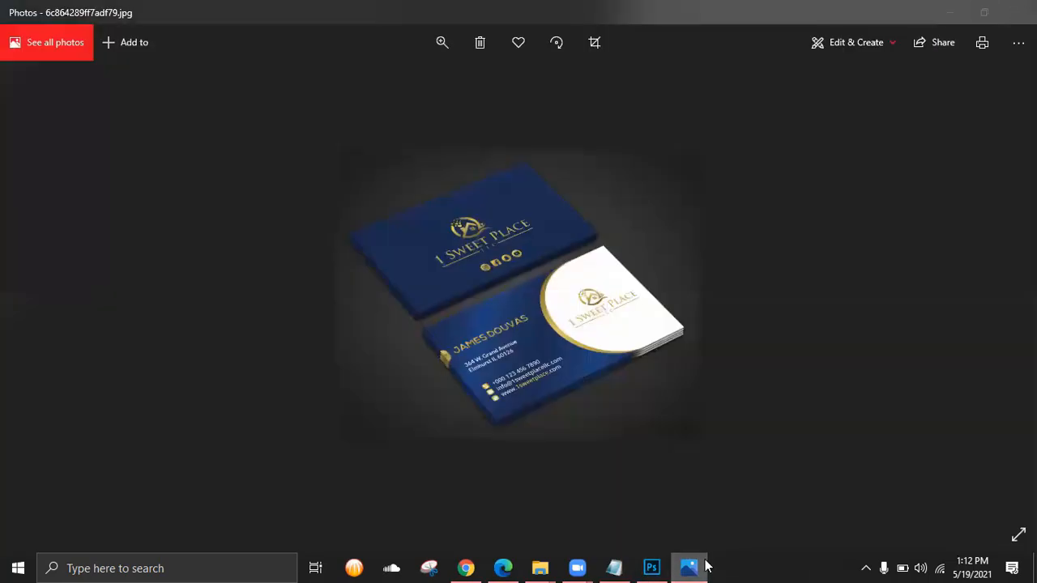
pyautogui.click(688, 567)
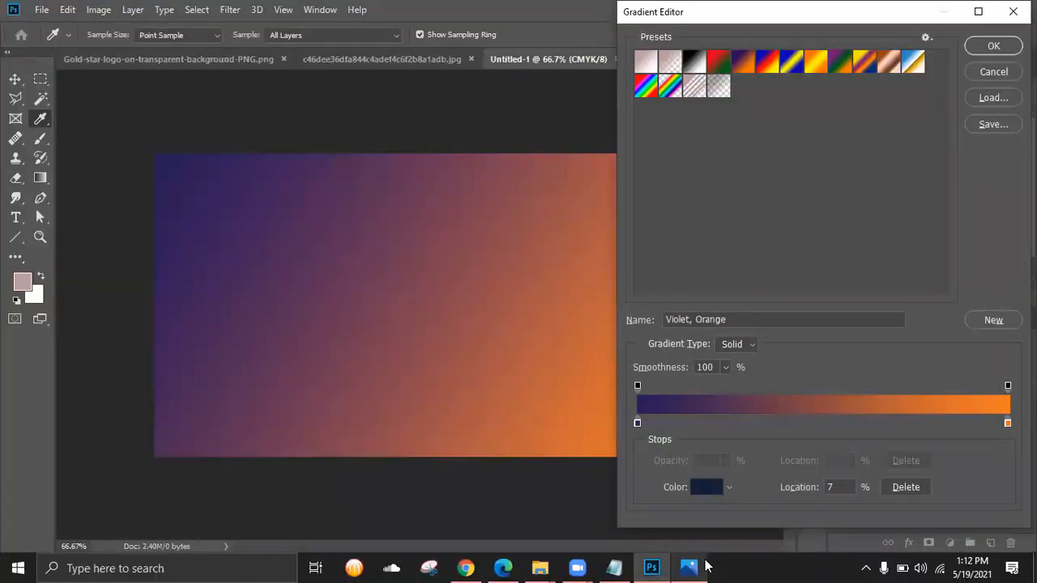
# - Try Blue-Red-Yellow, Neutral Density, Transparent Stripes and Rainbow presets, then apply Blue, Yellow, Blue
pyautogui.click(775, 72)
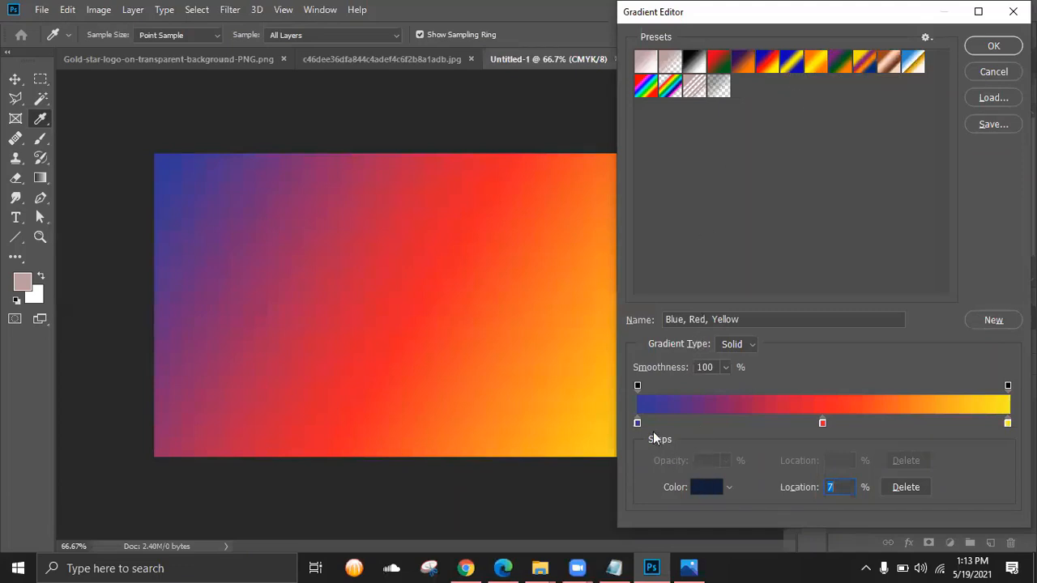
pyautogui.click(717, 91)
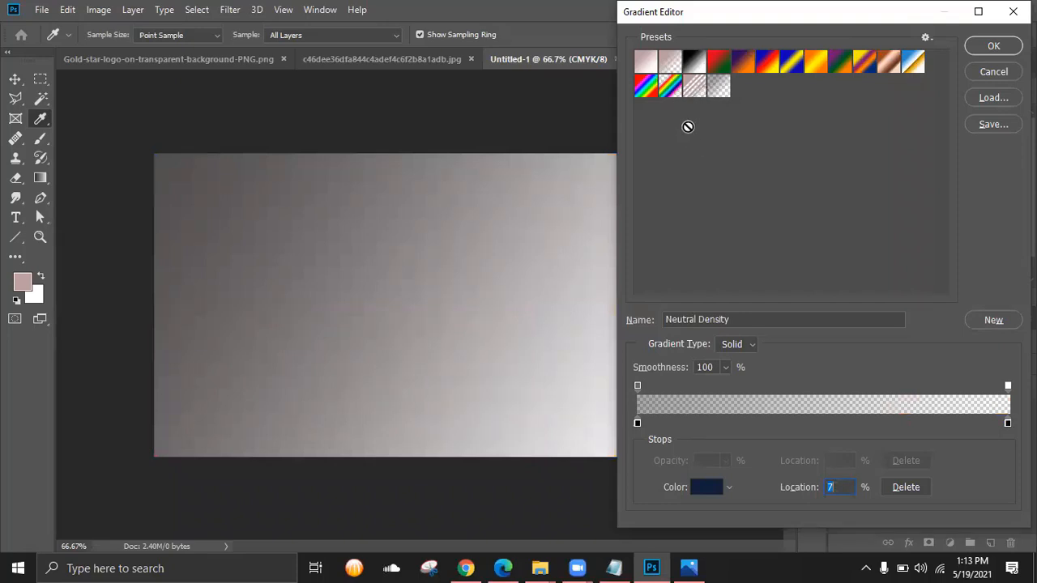
pyautogui.click(690, 93)
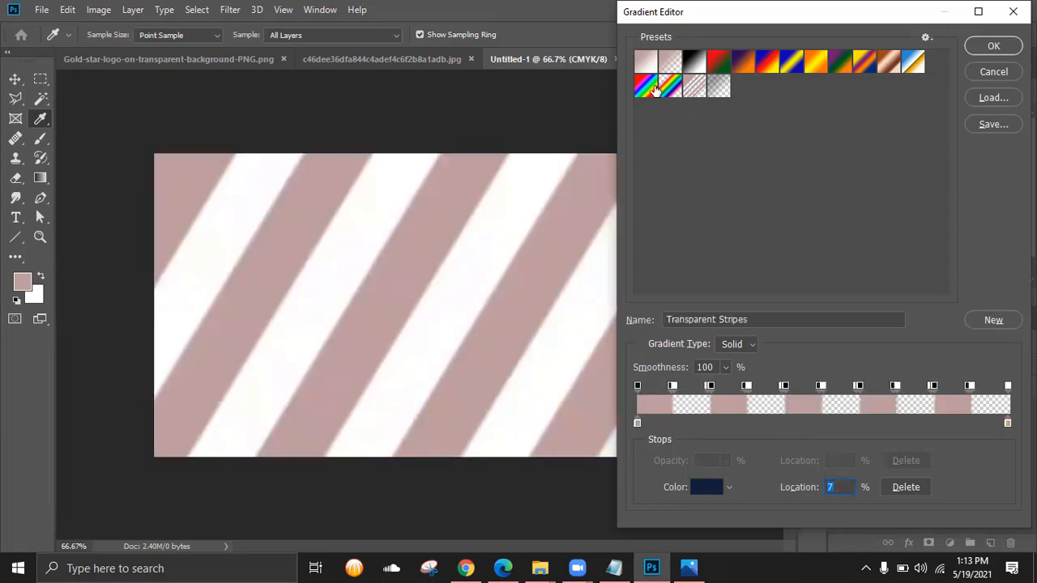
pyautogui.click(652, 91)
pyautogui.click(660, 91)
pyautogui.click(653, 89)
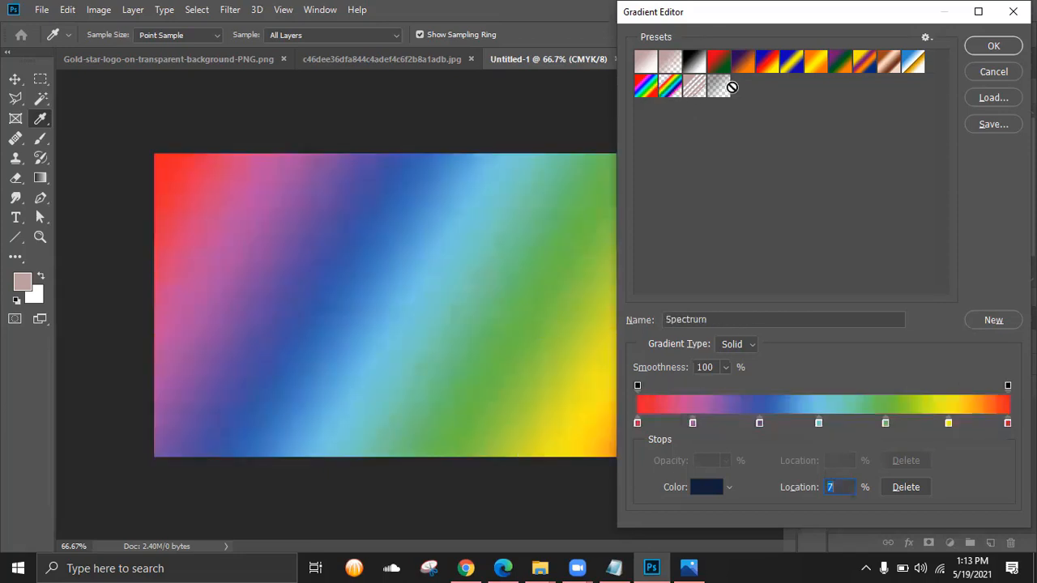
pyautogui.click(787, 73)
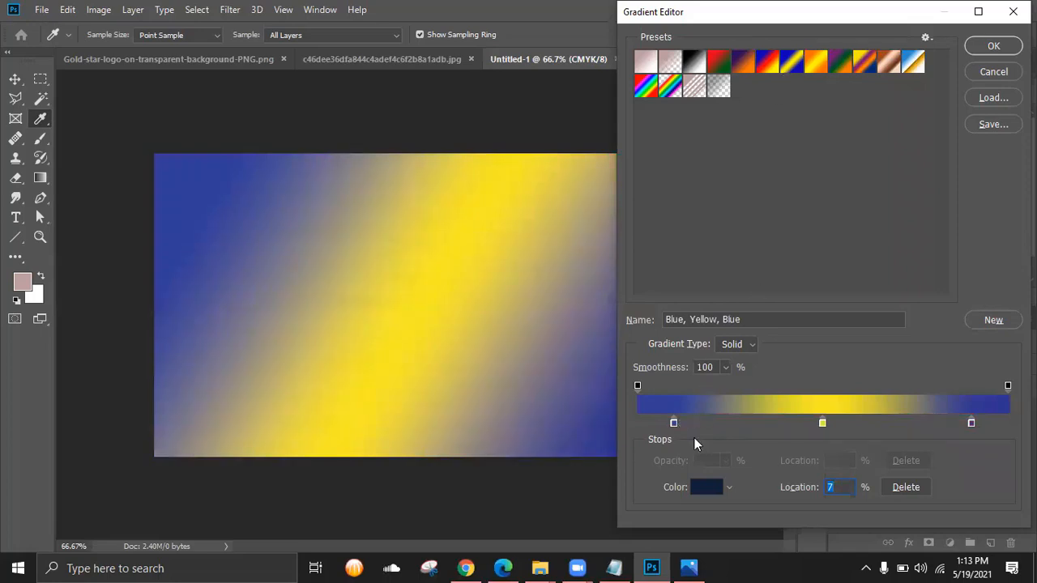
# - Set the left gradient stop to navy 0e1f3b
pyautogui.click(707, 492)
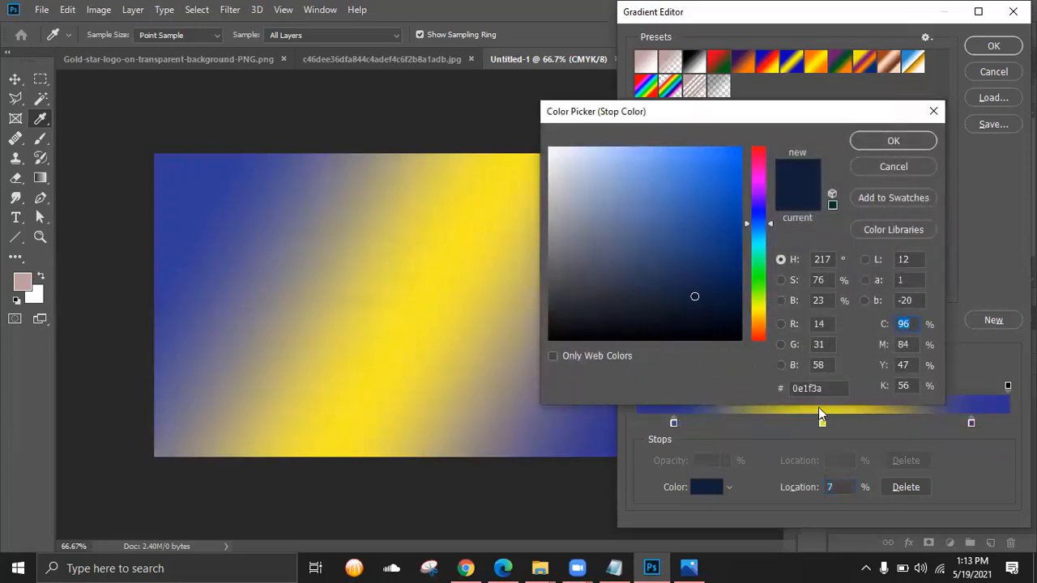
pyautogui.doubleClick(810, 388)
pyautogui.click(893, 140)
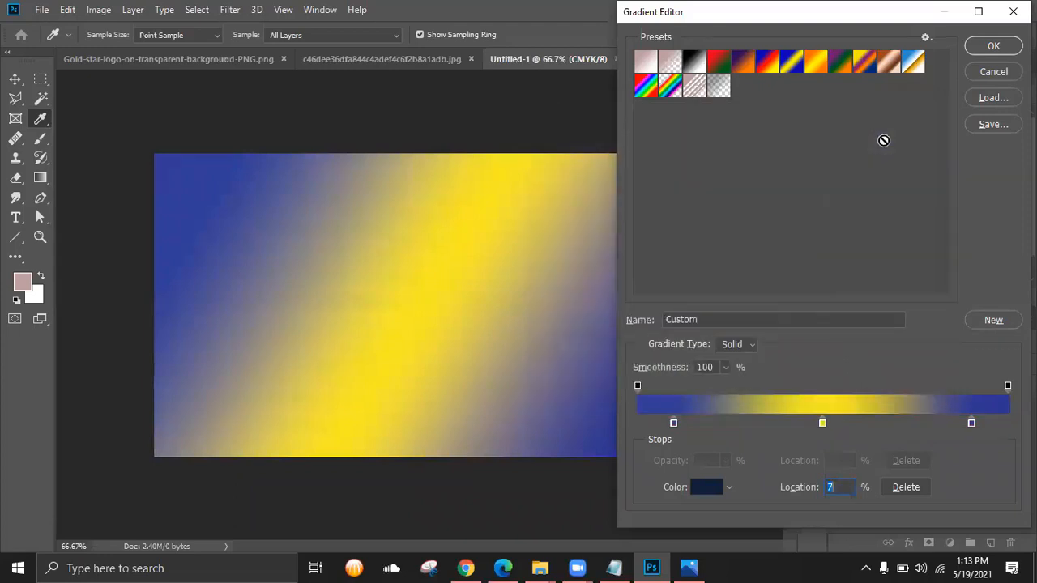
pyautogui.click(673, 424)
pyautogui.doubleClick(672, 424)
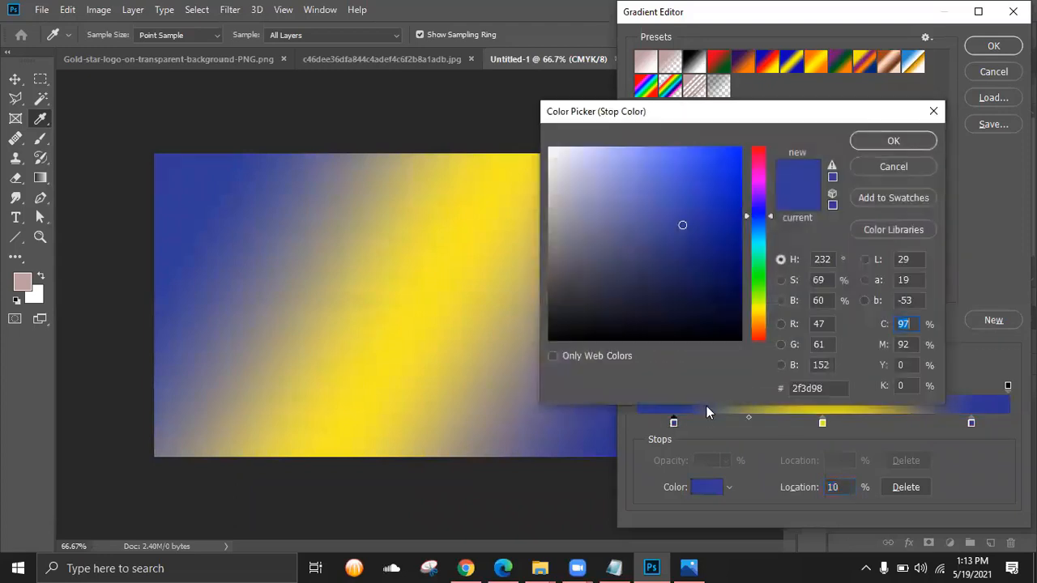
pyautogui.doubleClick(841, 393)
pyautogui.write('0e1f3b')
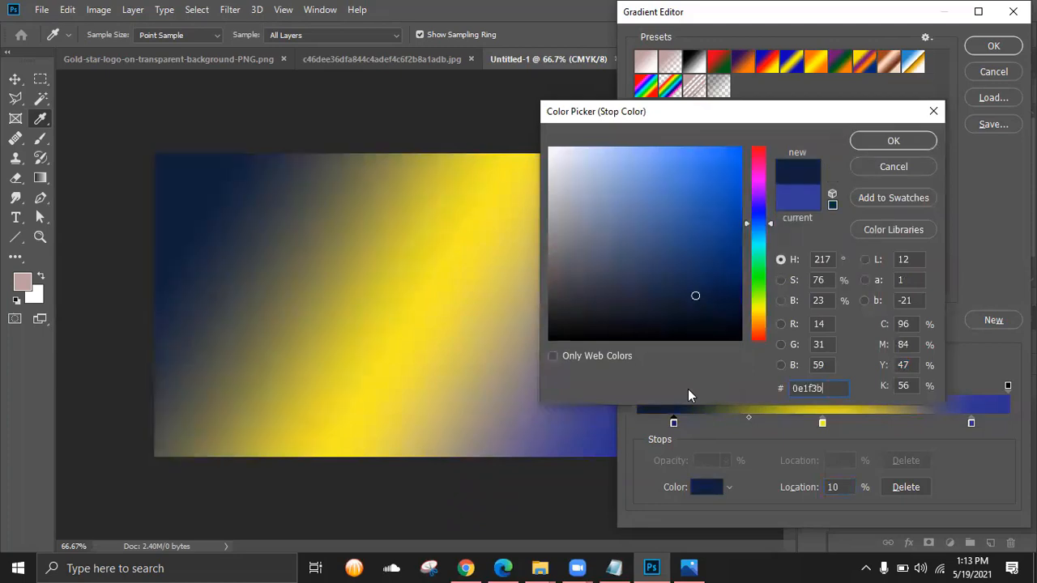
pyautogui.click(863, 141)
# - Make the middle stop bright blue 226df6 and the right stop navy 0e1f3b
pyautogui.doubleClick(821, 425)
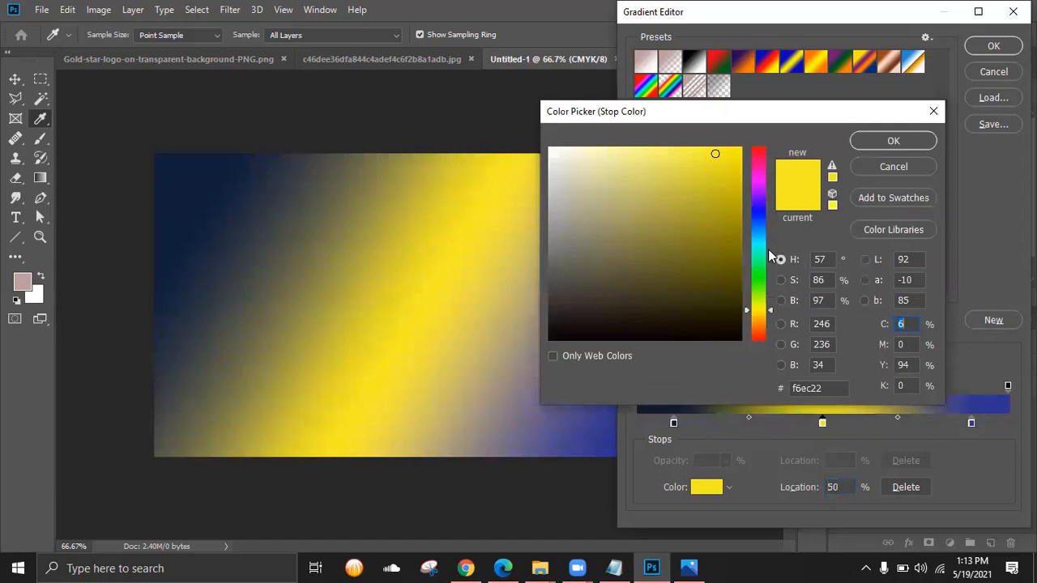
pyautogui.click(757, 222)
pyautogui.click(718, 153)
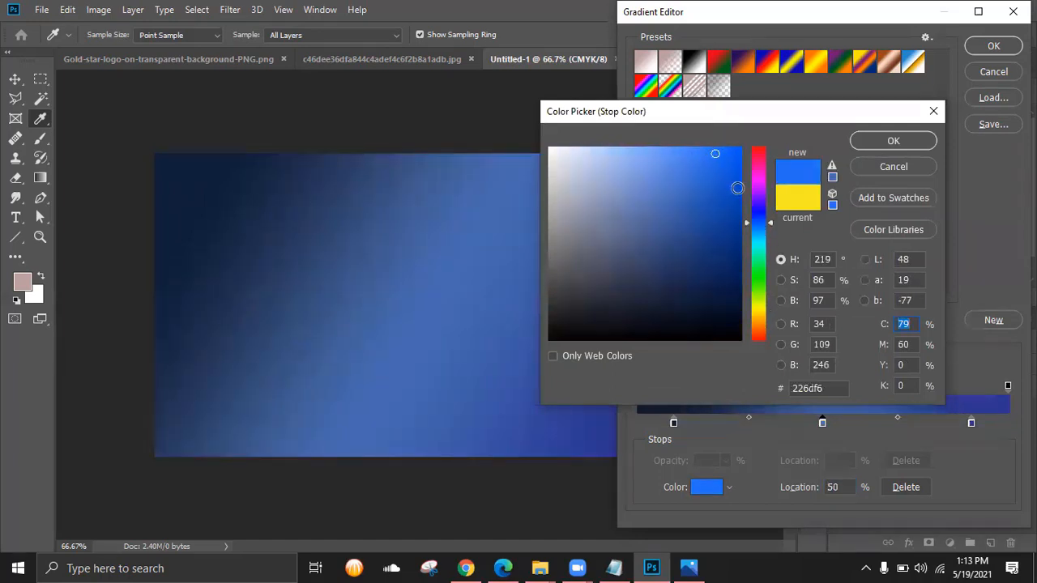
pyautogui.click(878, 141)
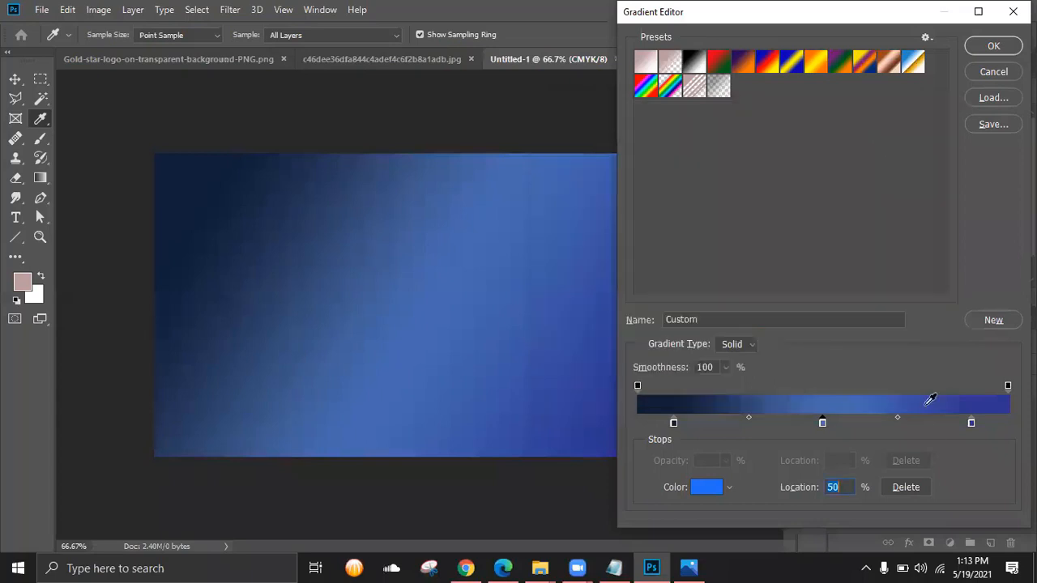
pyautogui.doubleClick(971, 422)
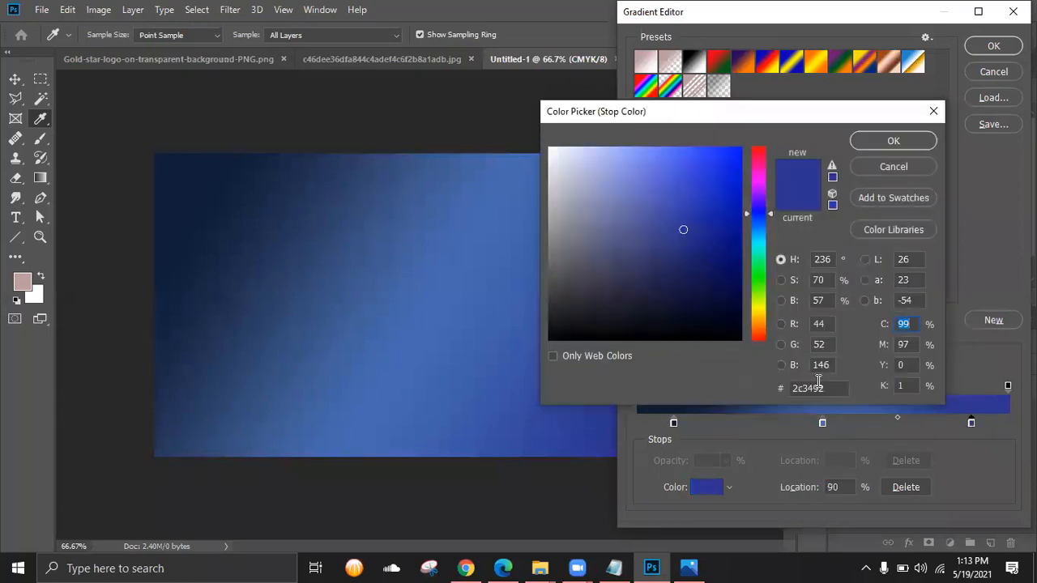
pyautogui.moveTo(826, 389); pyautogui.dragTo(730, 387)
pyautogui.write('0e1f3b')
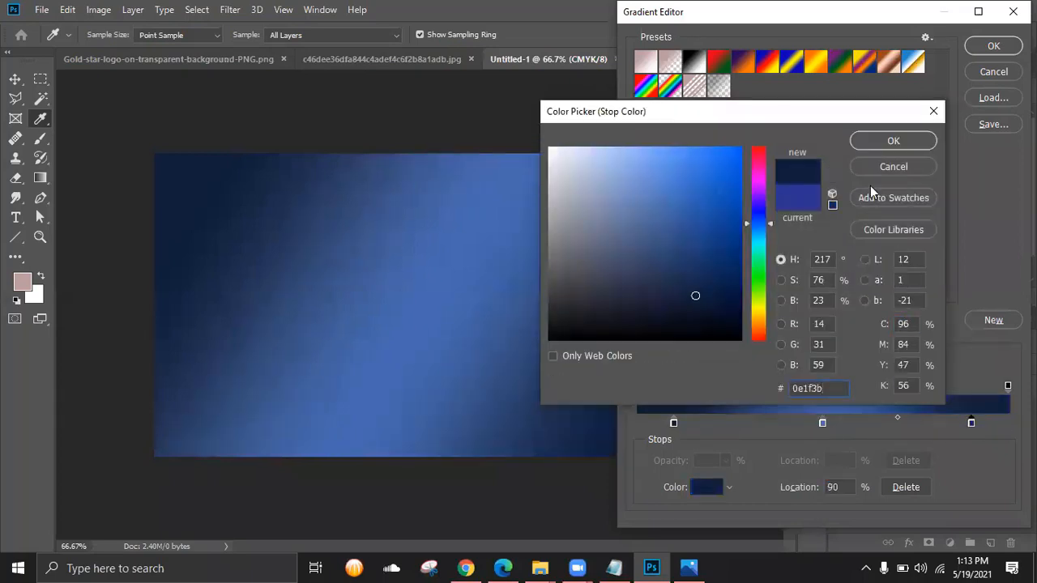
pyautogui.click(892, 143)
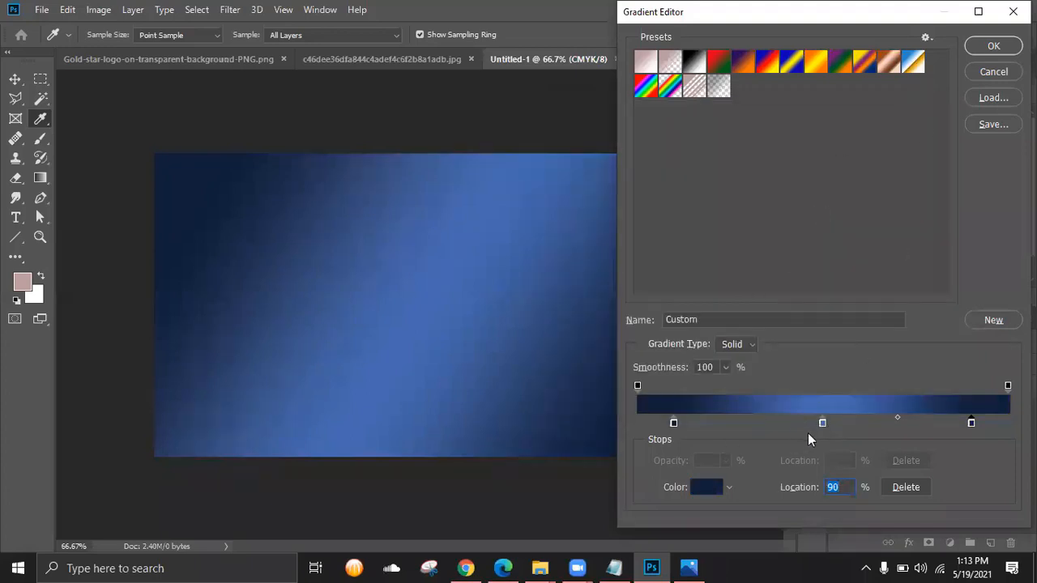
# - Move the blue stop to 23% and bring the navy stops inward to narrow the band
pyautogui.moveTo(820, 423); pyautogui.dragTo(721, 414)
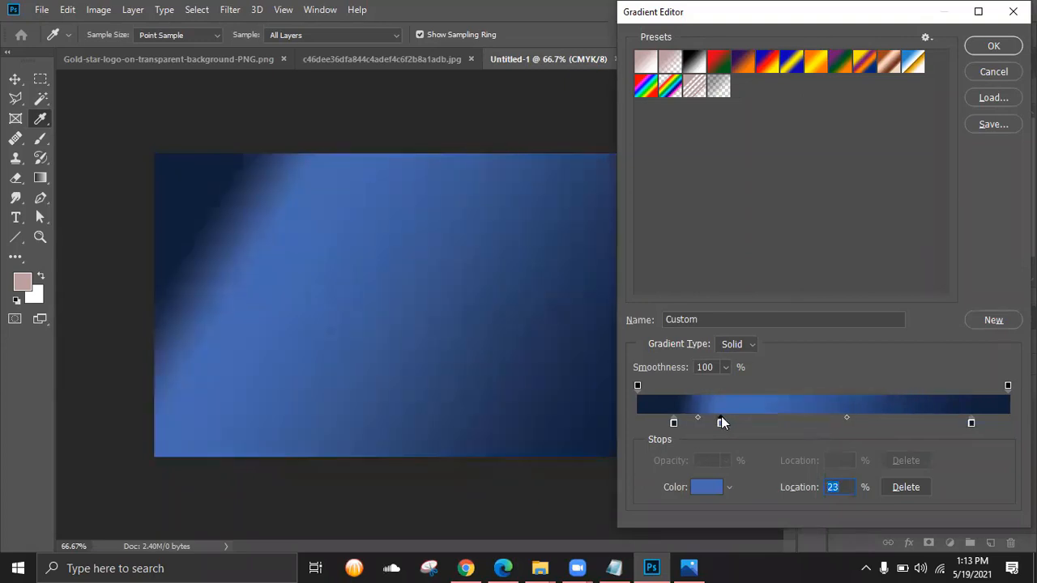
pyautogui.moveTo(673, 424); pyautogui.dragTo(707, 427)
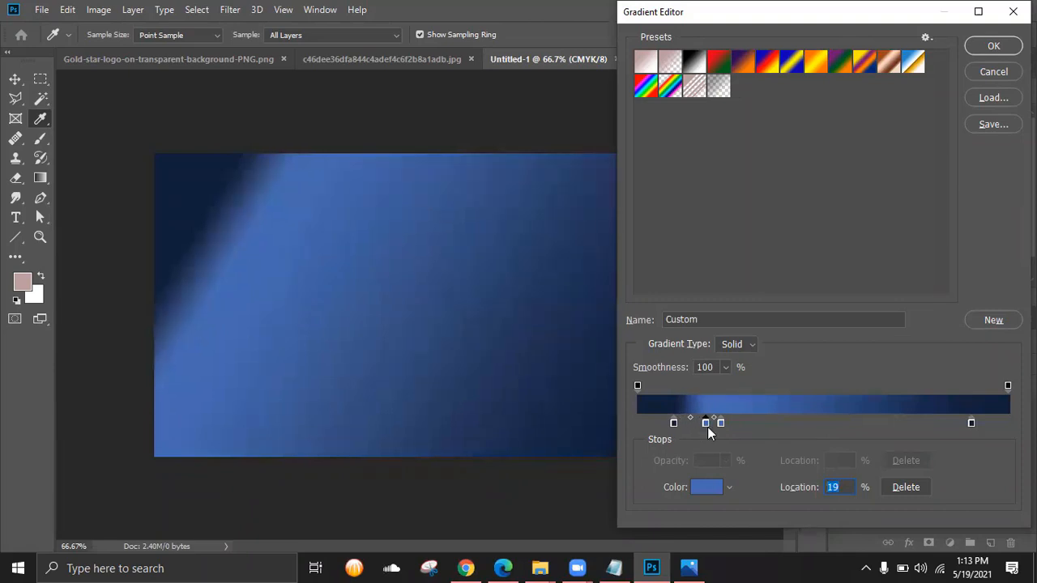
pyautogui.press('Delete')
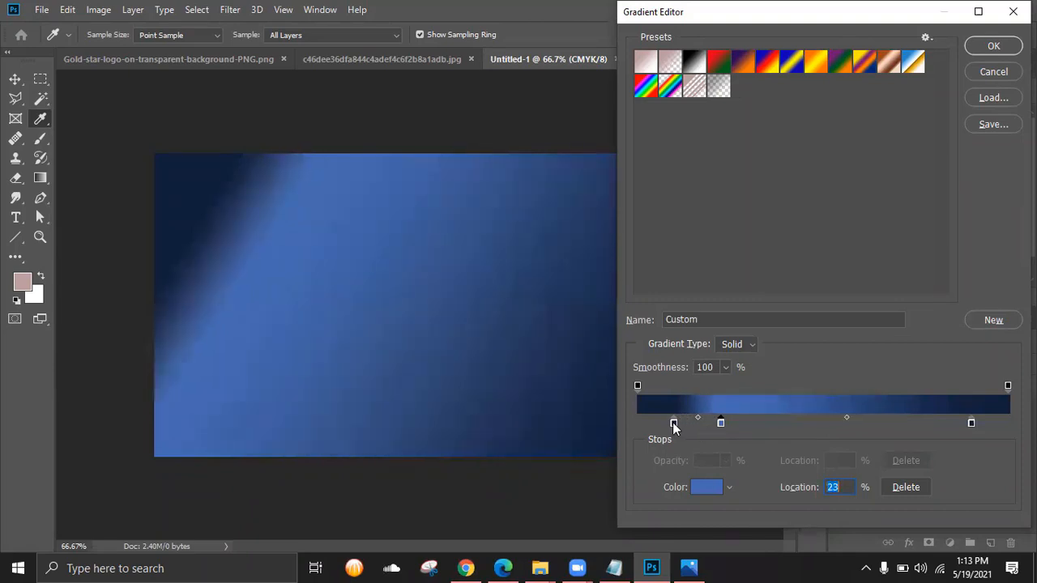
pyautogui.moveTo(672, 422); pyautogui.dragTo(695, 422)
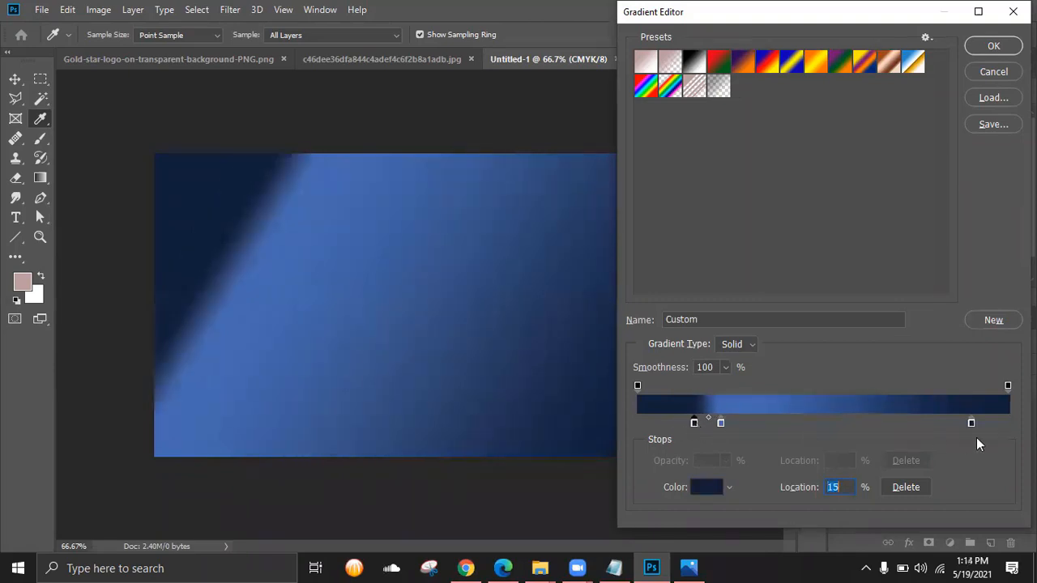
pyautogui.moveTo(972, 423); pyautogui.dragTo(756, 430)
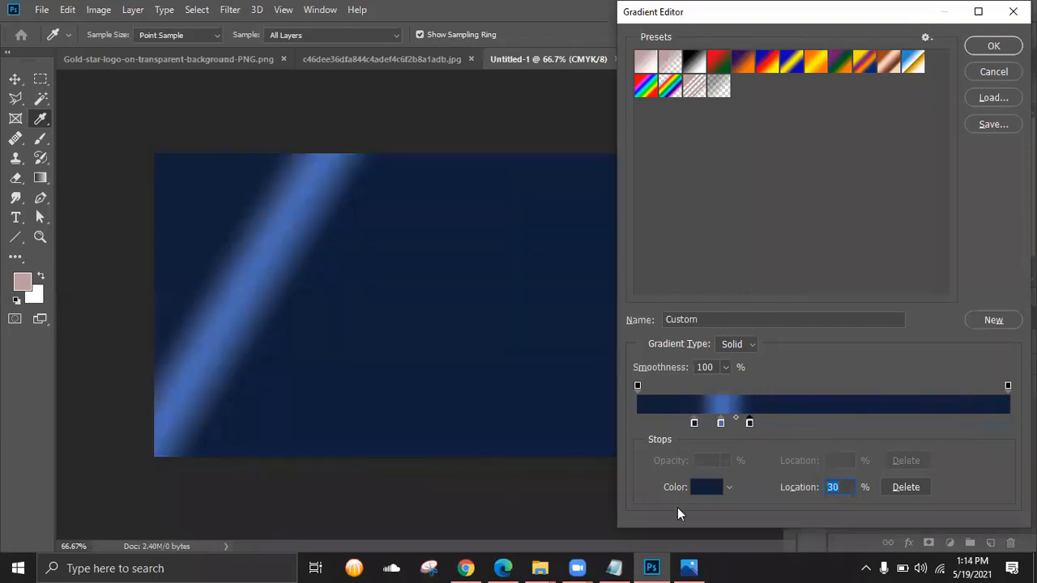
pyautogui.click(689, 567)
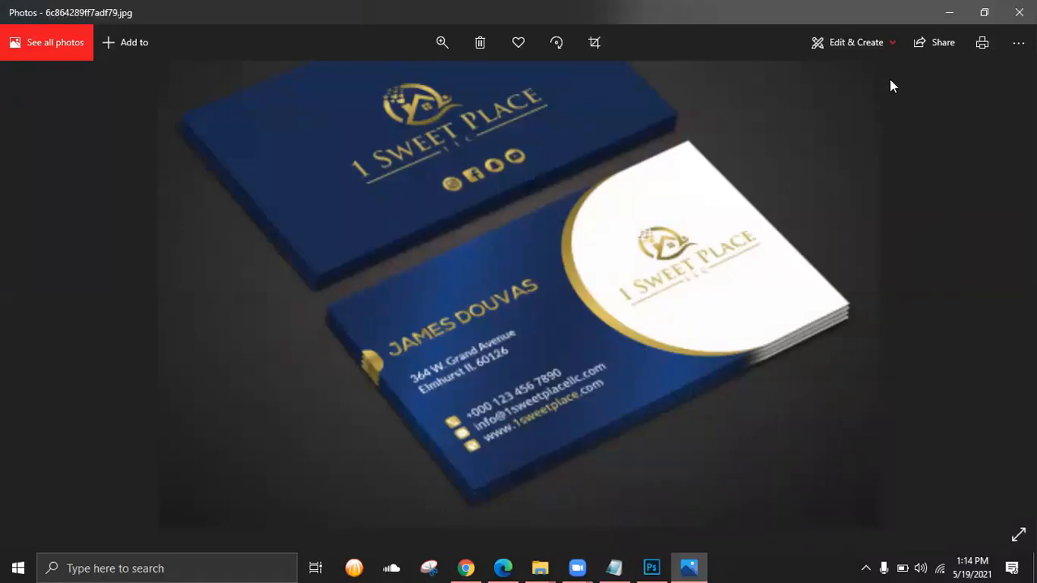
pyautogui.click(948, 10)
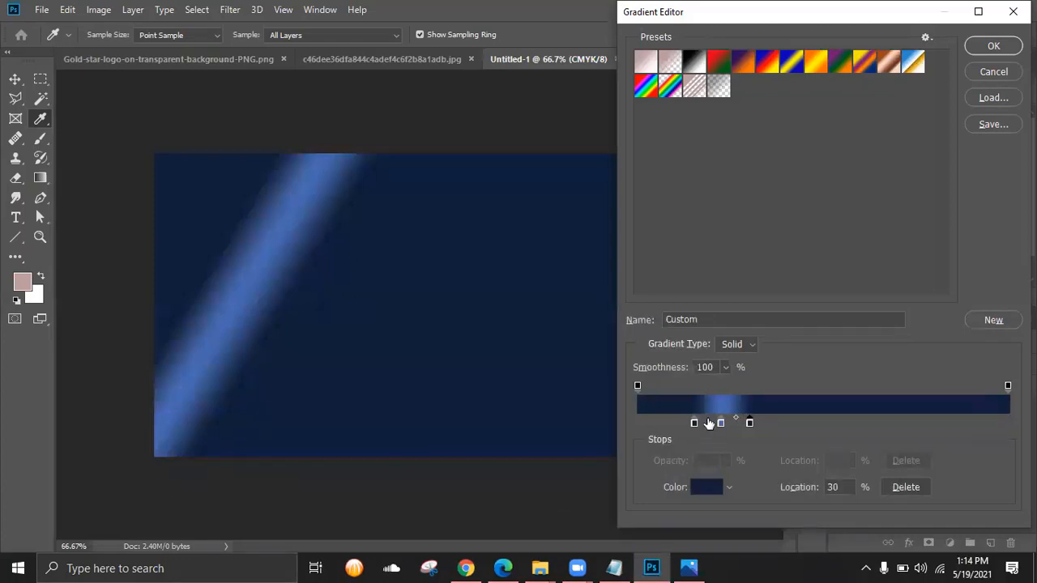
# - Place the navy stops at 10% and 36% around the 23% blue stop
pyautogui.click(720, 422)
pyautogui.click(726, 366)
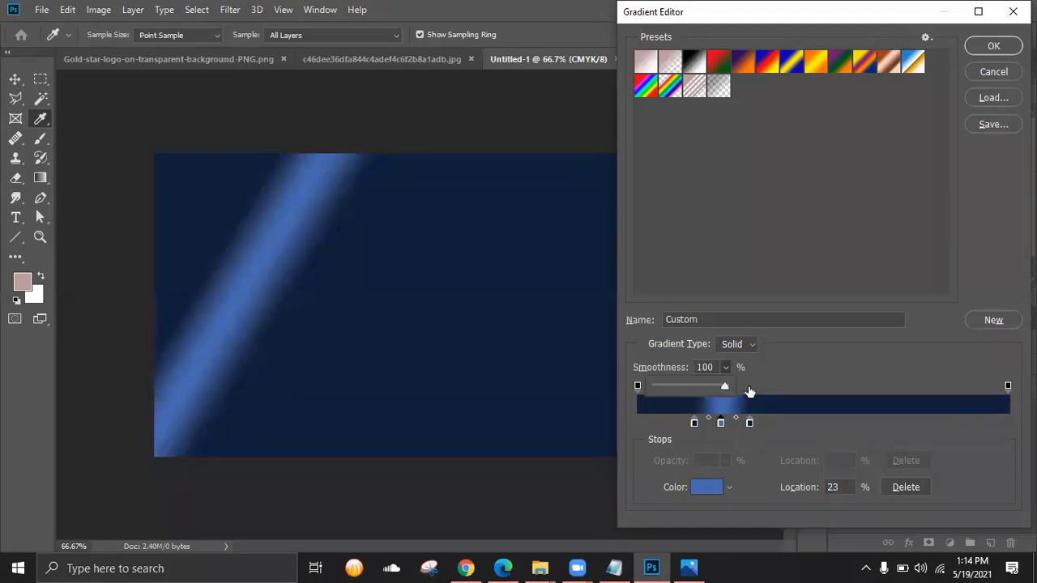
pyautogui.click(783, 372)
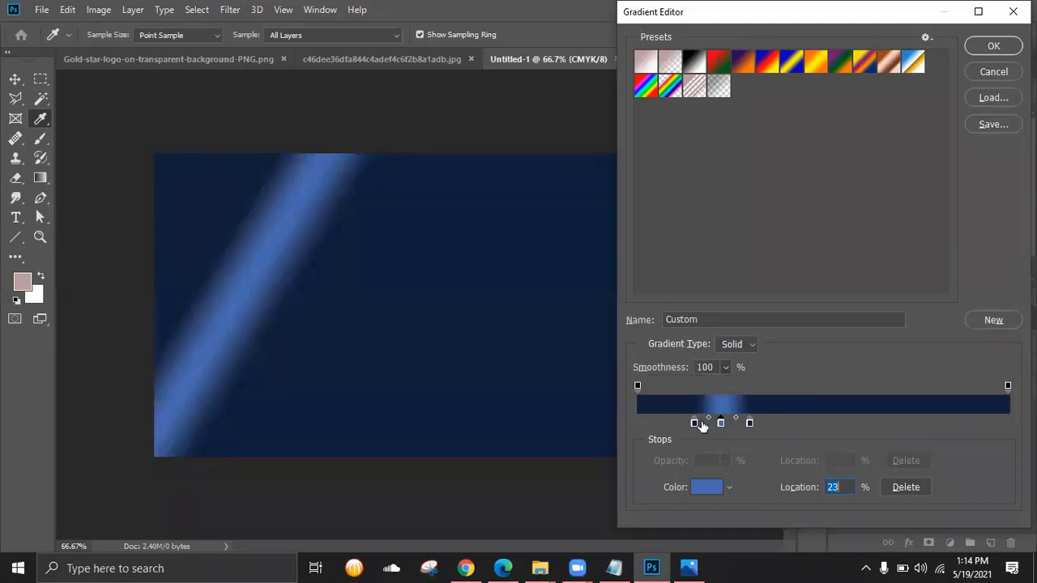
pyautogui.moveTo(695, 422); pyautogui.dragTo(674, 422)
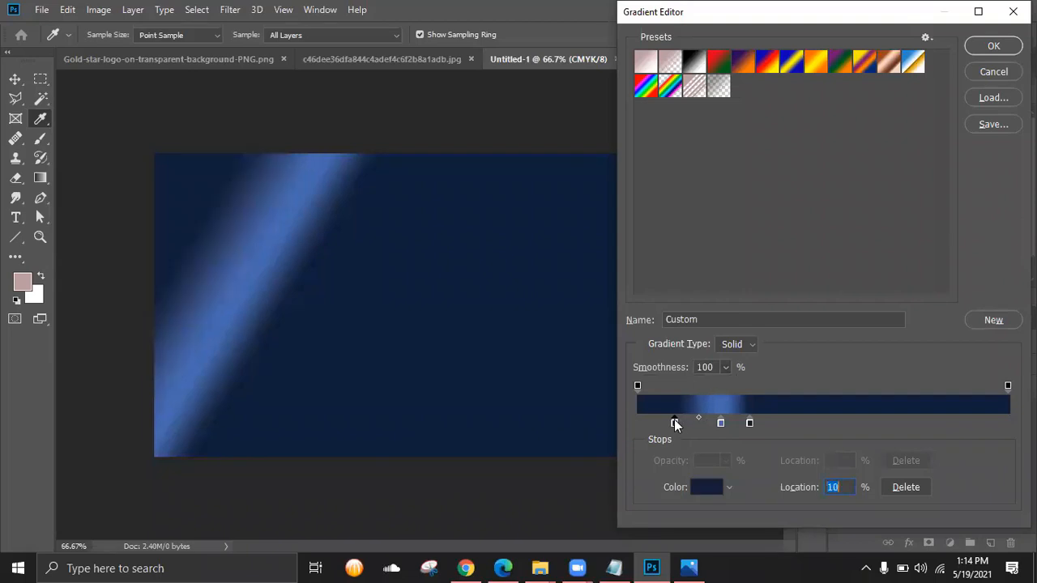
pyautogui.moveTo(750, 422); pyautogui.dragTo(772, 422)
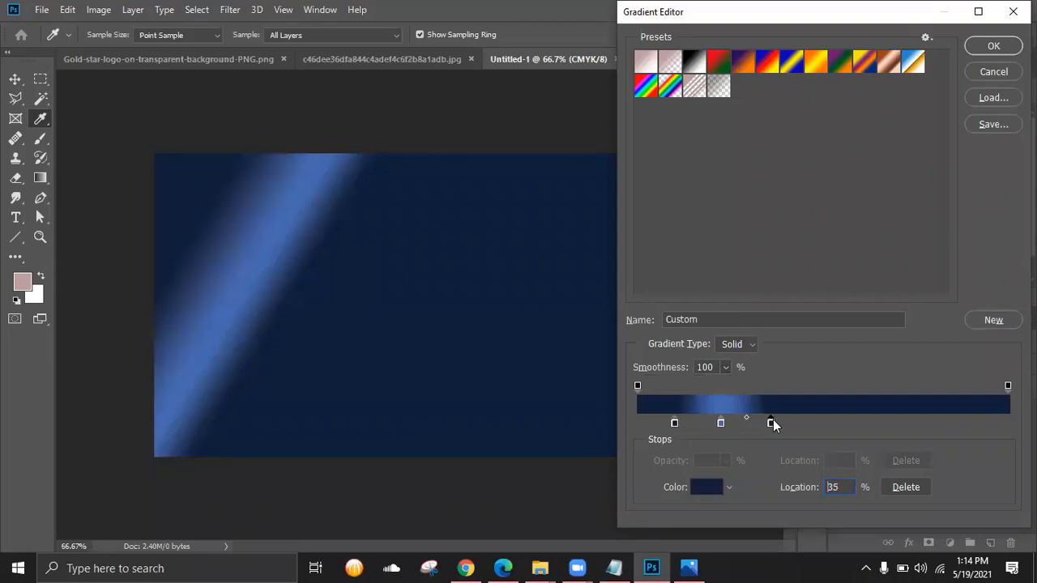
pyautogui.click(688, 567)
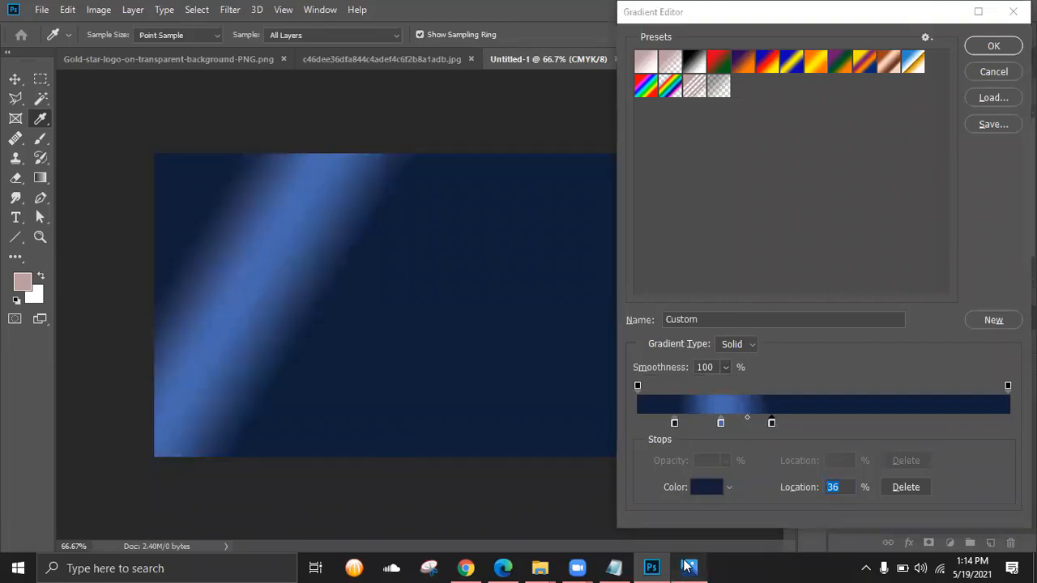
pyautogui.click(689, 568)
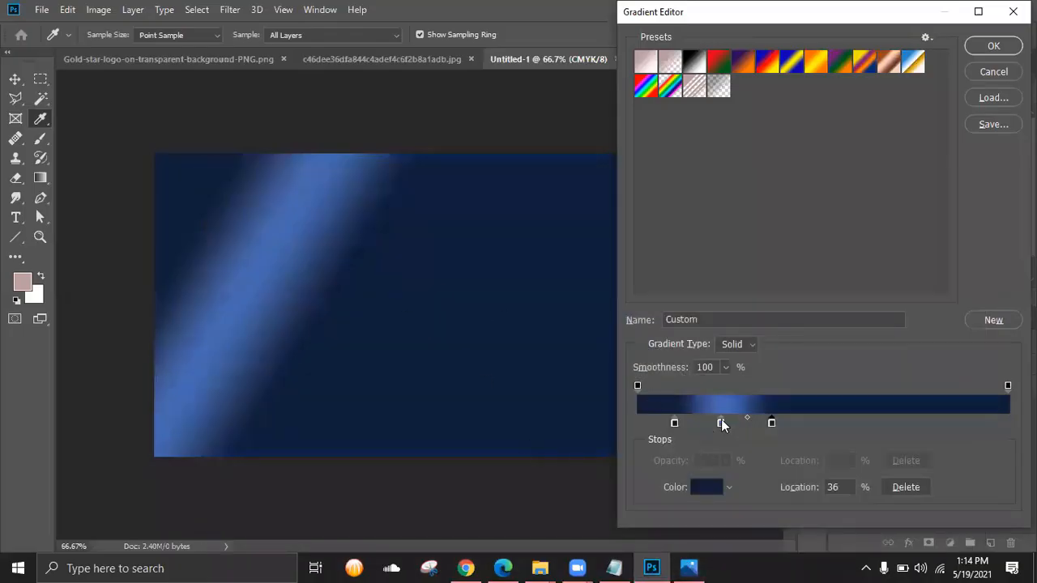
# - Change the 23% stop colour to muted blue 304469
pyautogui.doubleClick(721, 422)
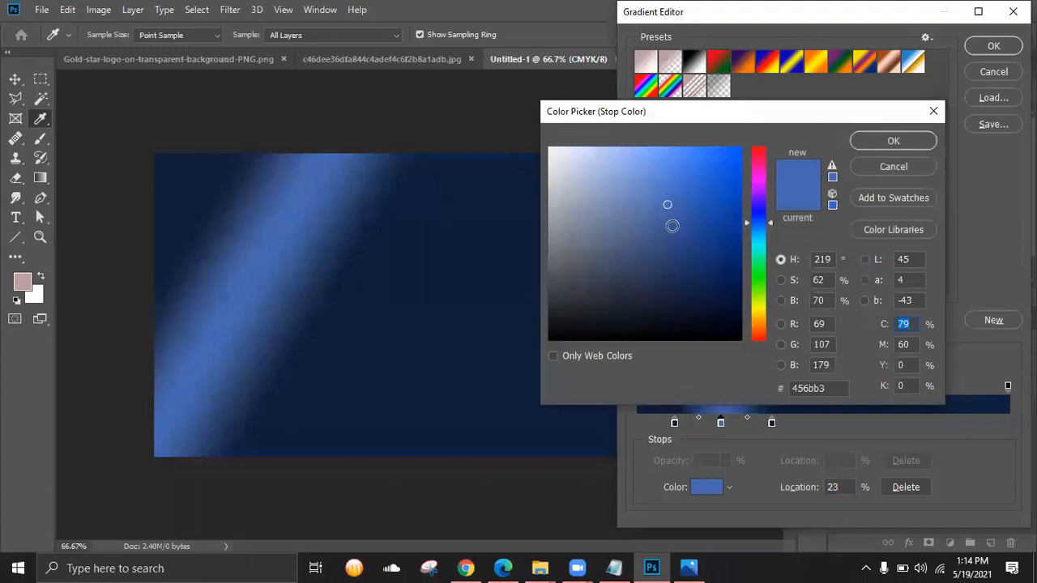
pyautogui.moveTo(667, 207)
pyautogui.mouseDown()
pyautogui.moveTo(667, 262)
pyautogui.moveTo(653, 272)
pyautogui.mouseUp()
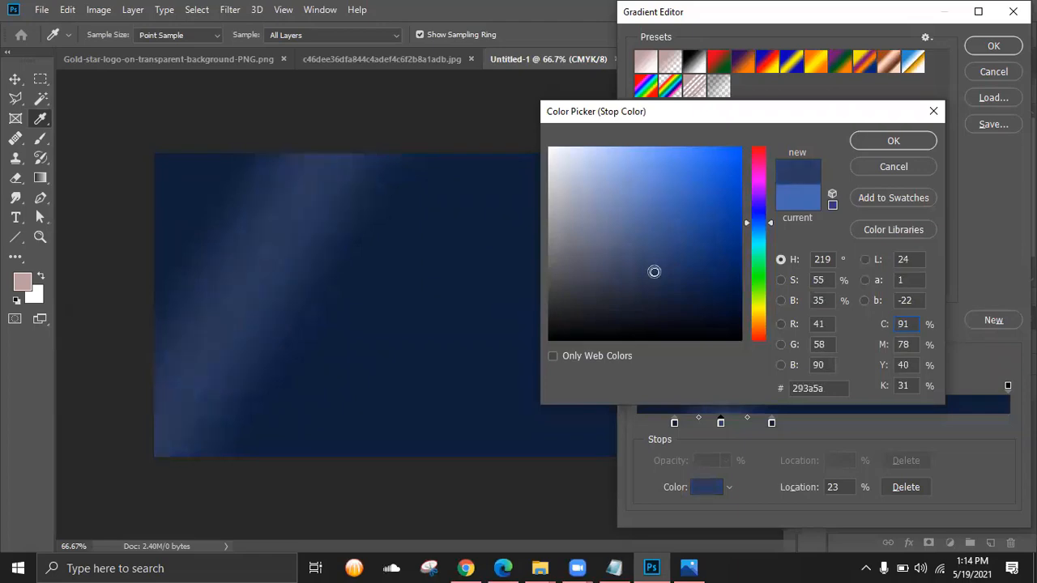
pyautogui.click(690, 567)
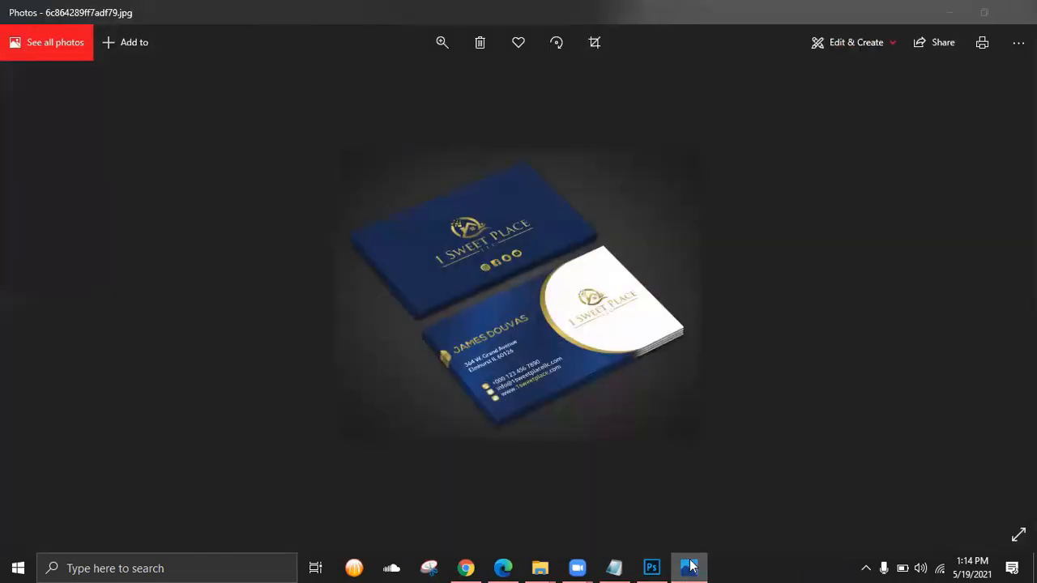
pyautogui.click(690, 567)
pyautogui.moveTo(659, 272); pyautogui.dragTo(654, 261)
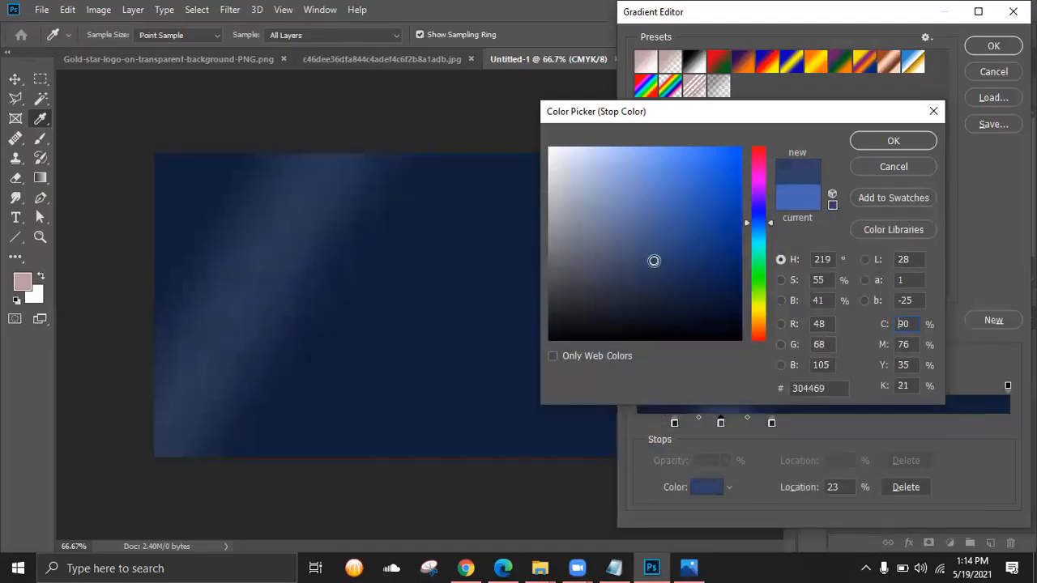
pyautogui.click(880, 144)
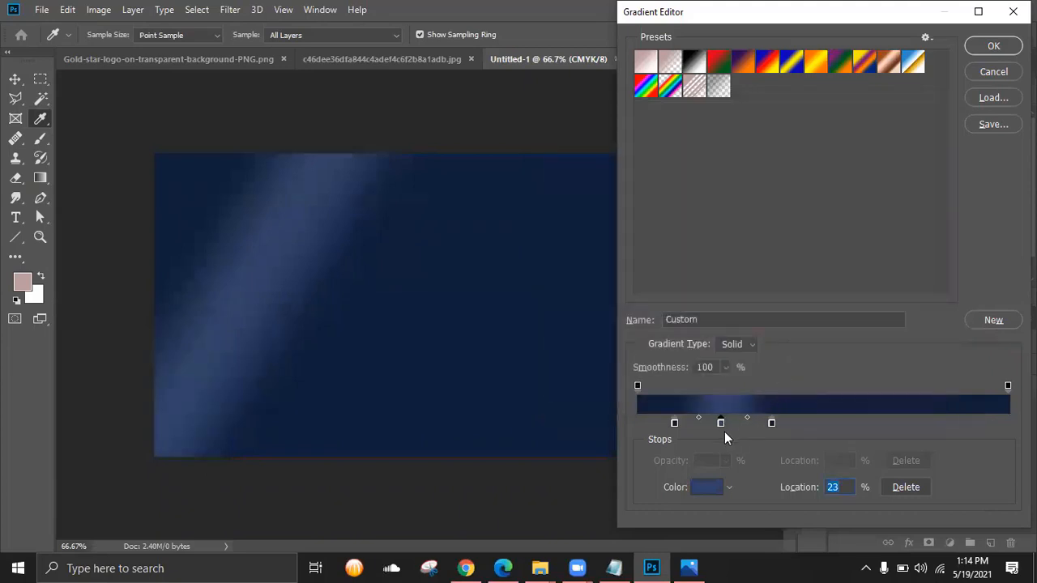
# - Duplicate the middle stop at about 50% for a second streak
pyautogui.press('alt')
pyautogui.moveTo(721, 424); pyautogui.dragTo(815, 432)
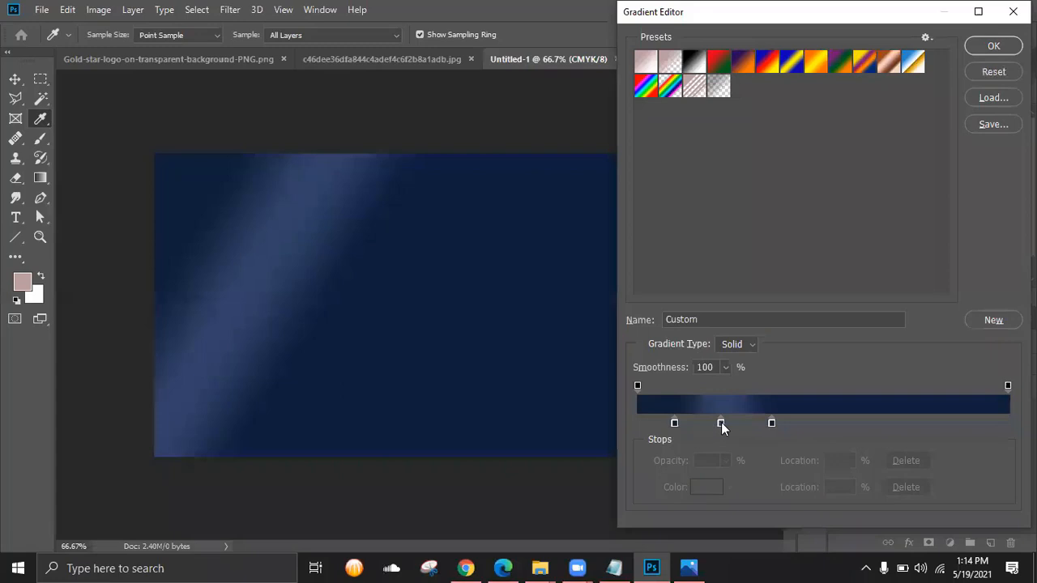
pyautogui.moveTo(721, 422); pyautogui.dragTo(825, 424)
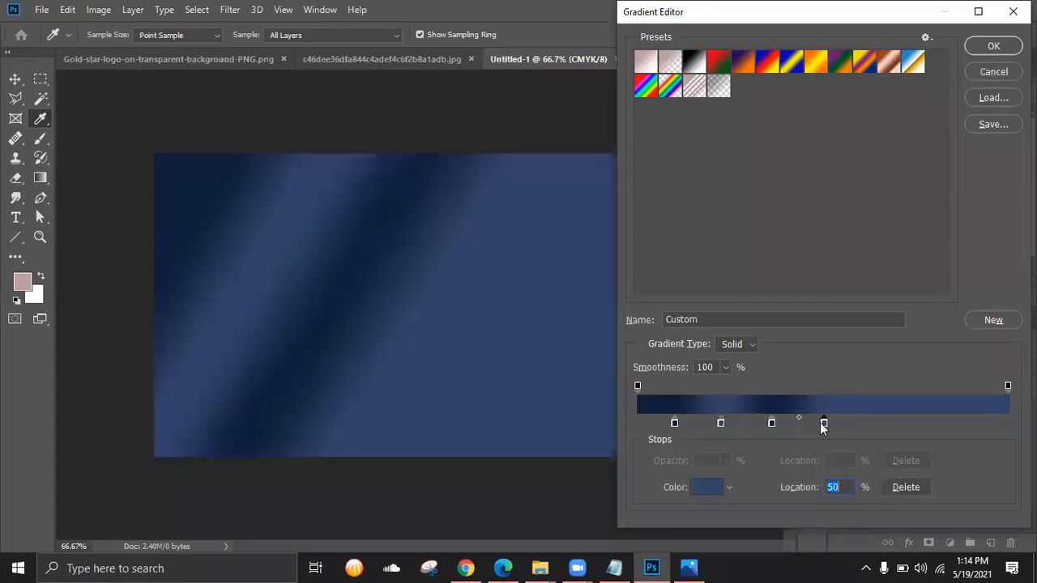
# - Move the new light stop to 56%, shift the darker stop right, and set the midpoint to 78%
pyautogui.moveTo(824, 423); pyautogui.dragTo(844, 424)
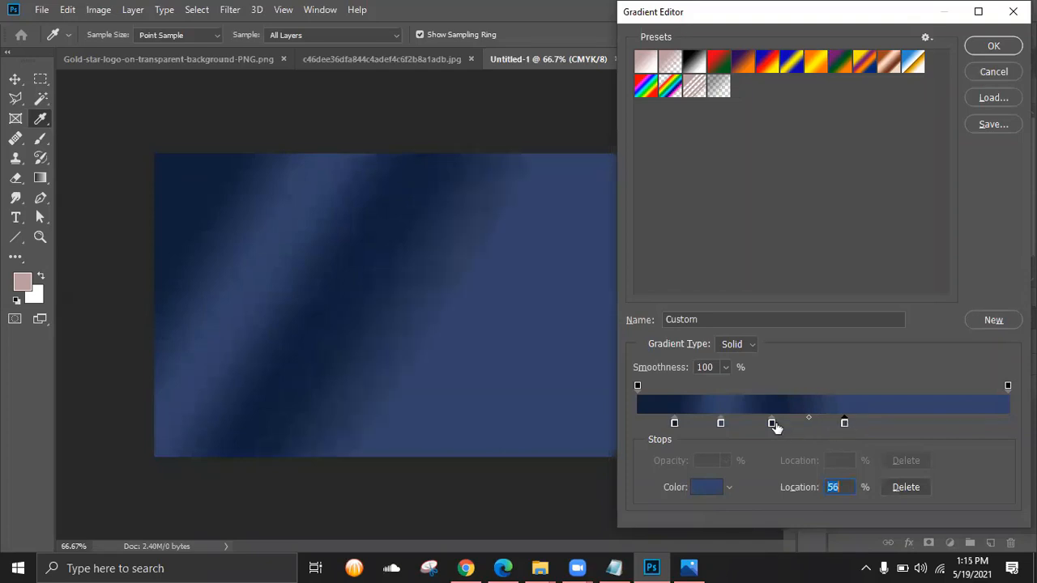
pyautogui.moveTo(771, 422); pyautogui.dragTo(821, 418)
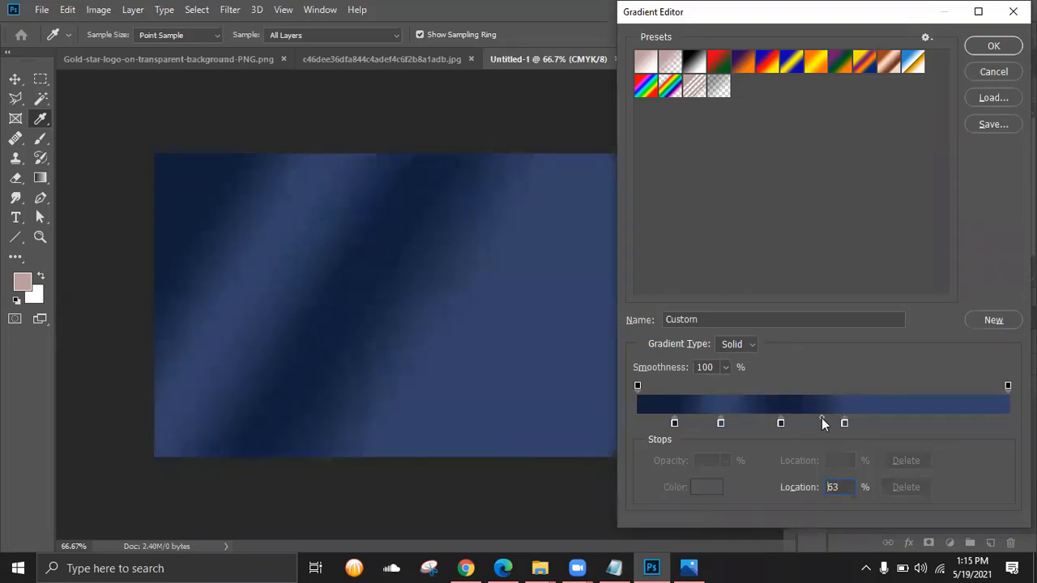
pyautogui.click(843, 422)
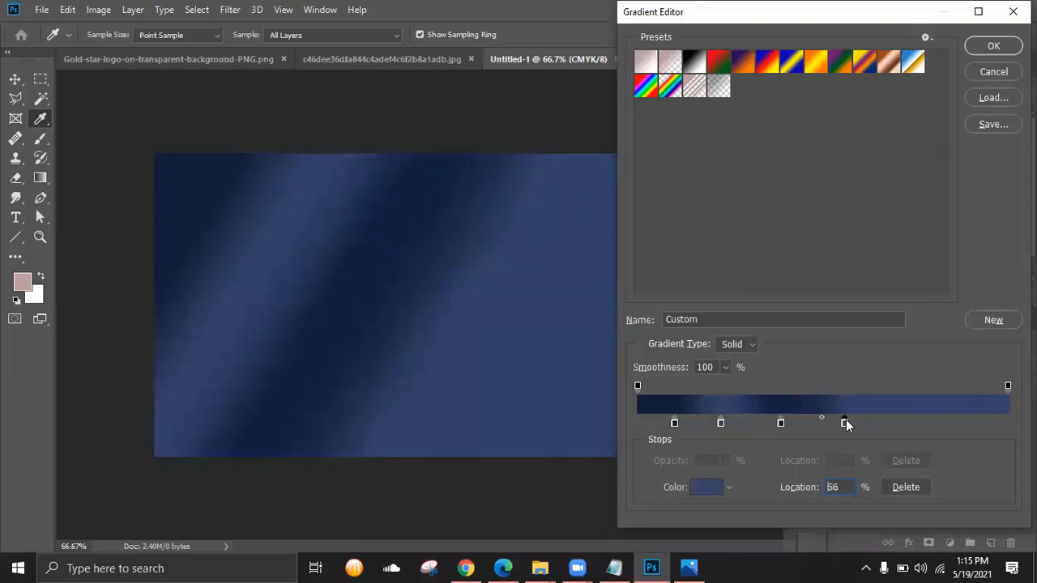
pyautogui.moveTo(837, 416); pyautogui.dragTo(851, 418)
pyautogui.click(680, 567)
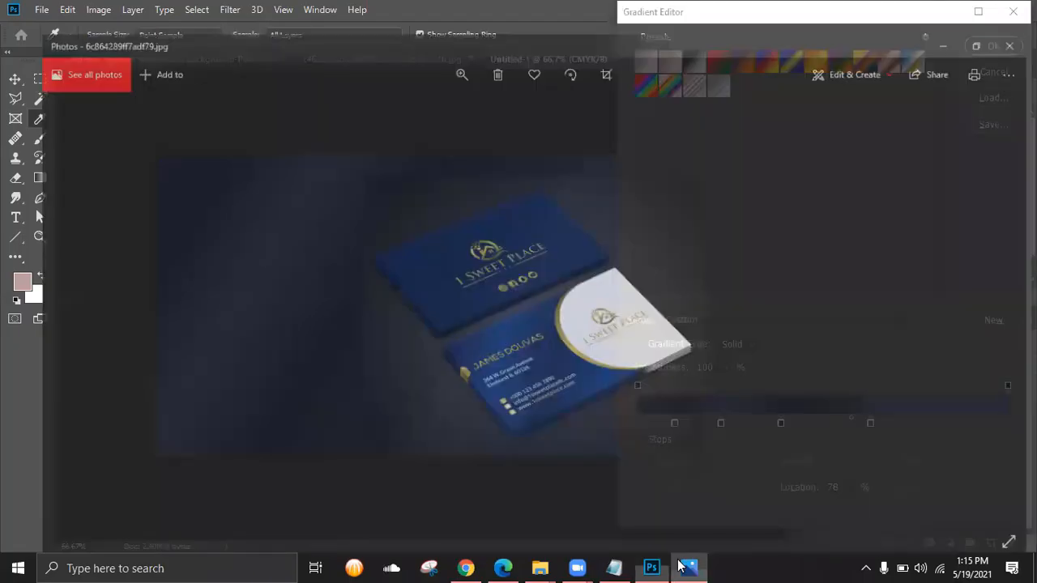
pyautogui.click(676, 566)
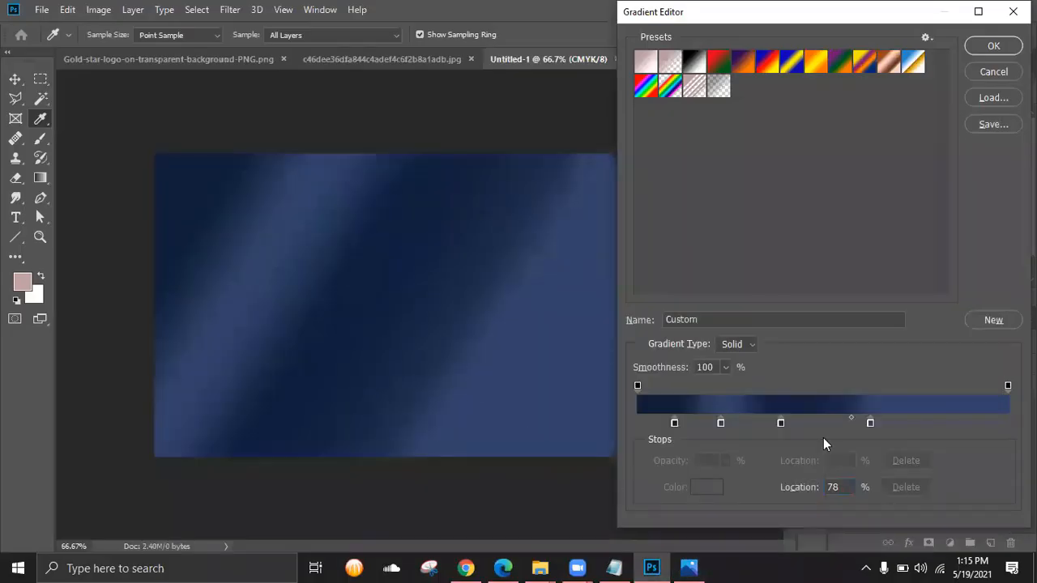
# - Set gradient smoothness to 46% and nudge the left light stop to 24%
pyautogui.click(726, 367)
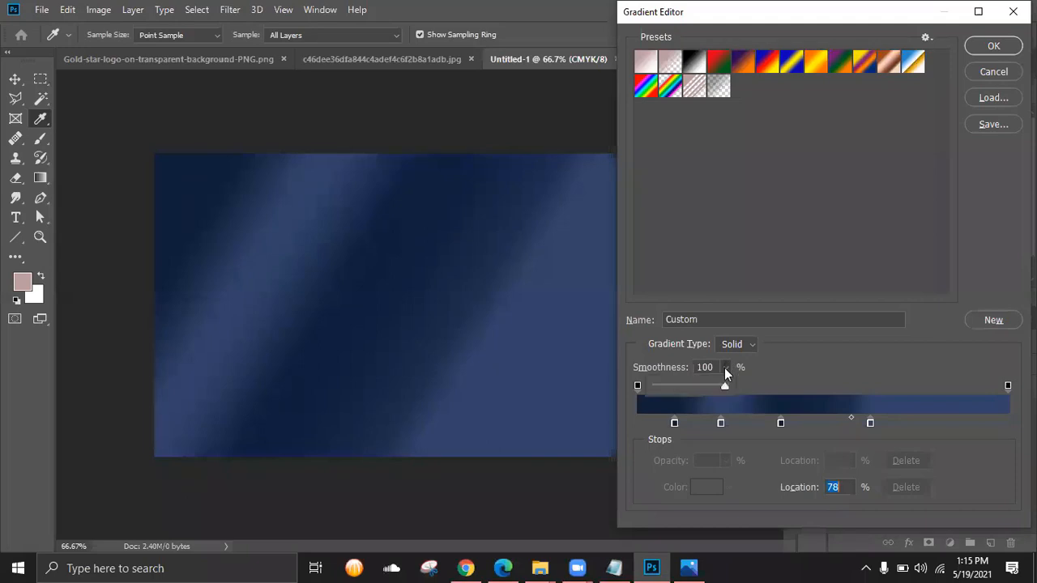
pyautogui.click(688, 386)
pyautogui.click(721, 422)
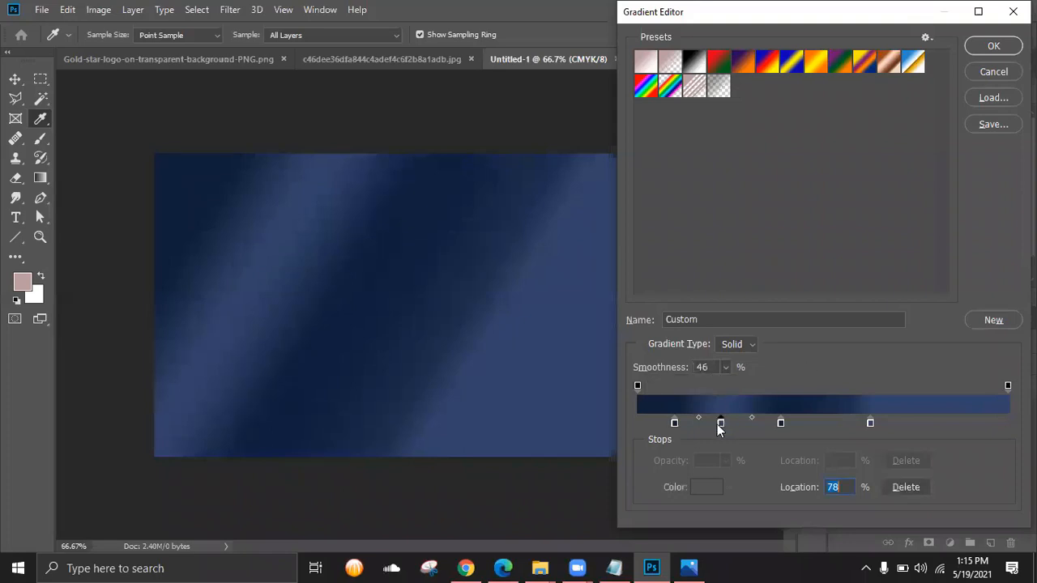
pyautogui.click(869, 423)
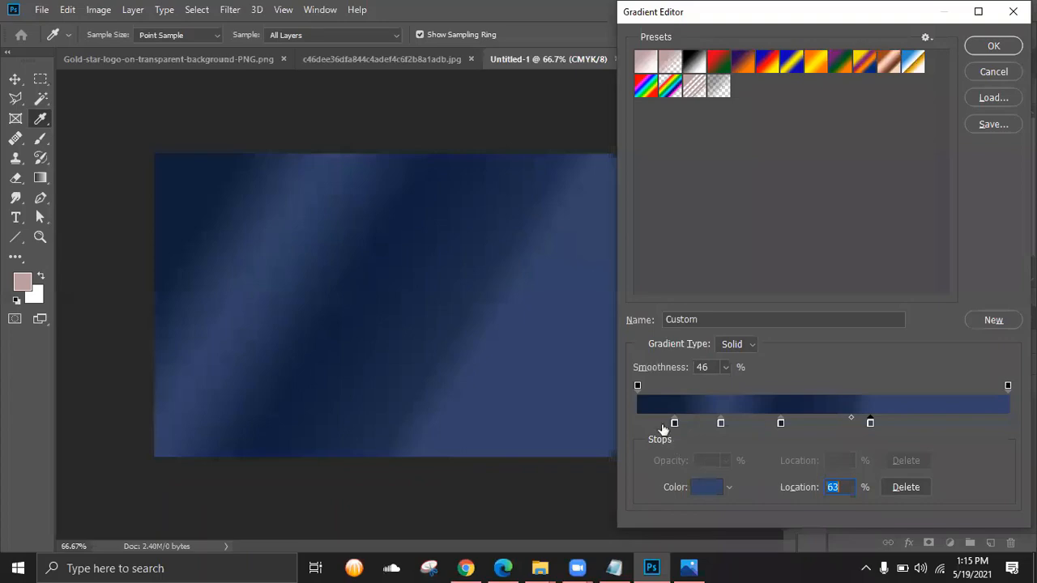
pyautogui.click(687, 567)
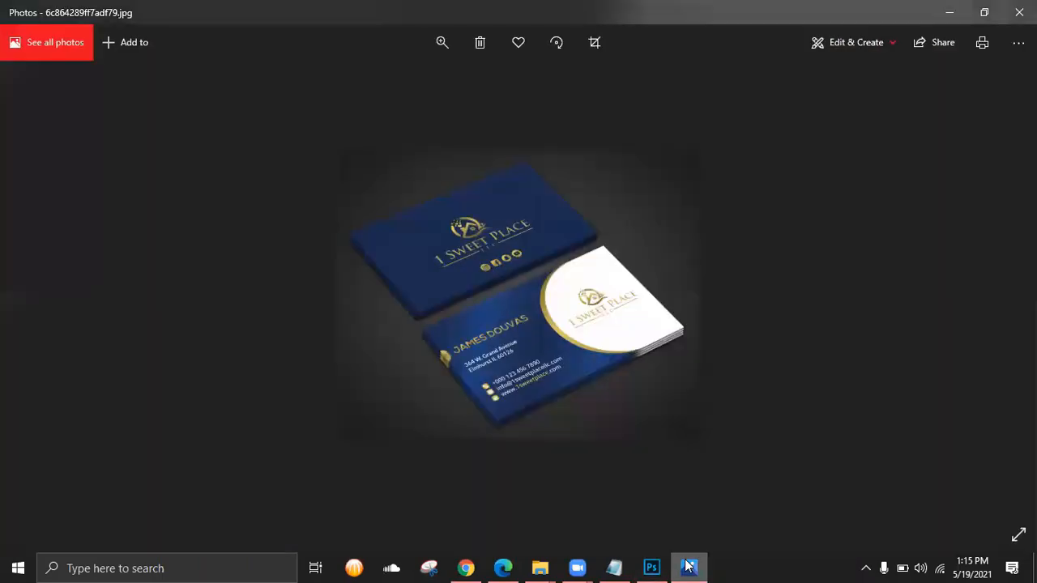
pyautogui.click(687, 567)
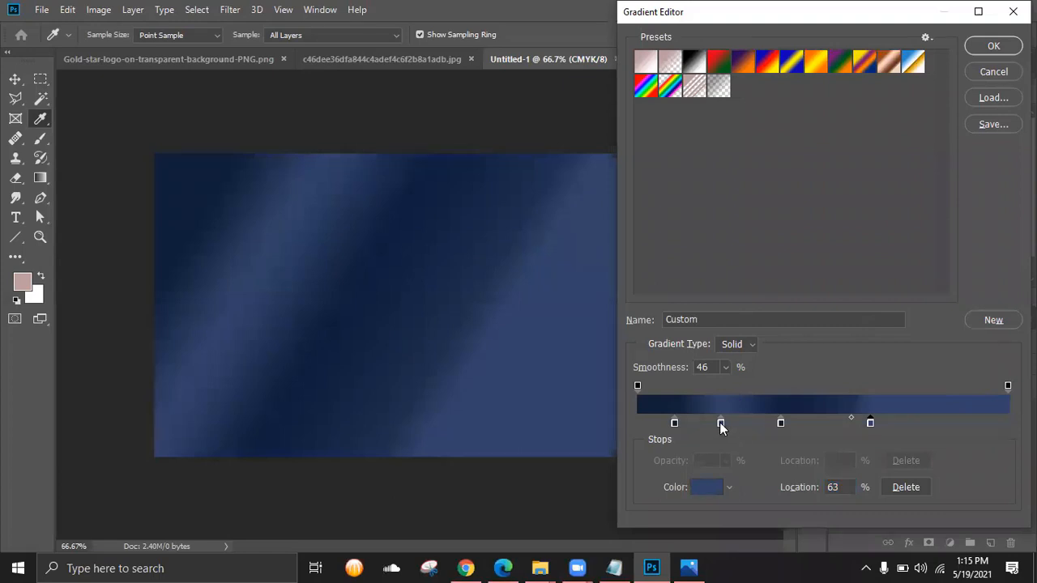
pyautogui.moveTo(719, 422); pyautogui.dragTo(726, 422)
# - Set both the 24% and 63% gradient stops to the darker navy #2a3955
pyautogui.doubleClick(726, 422)
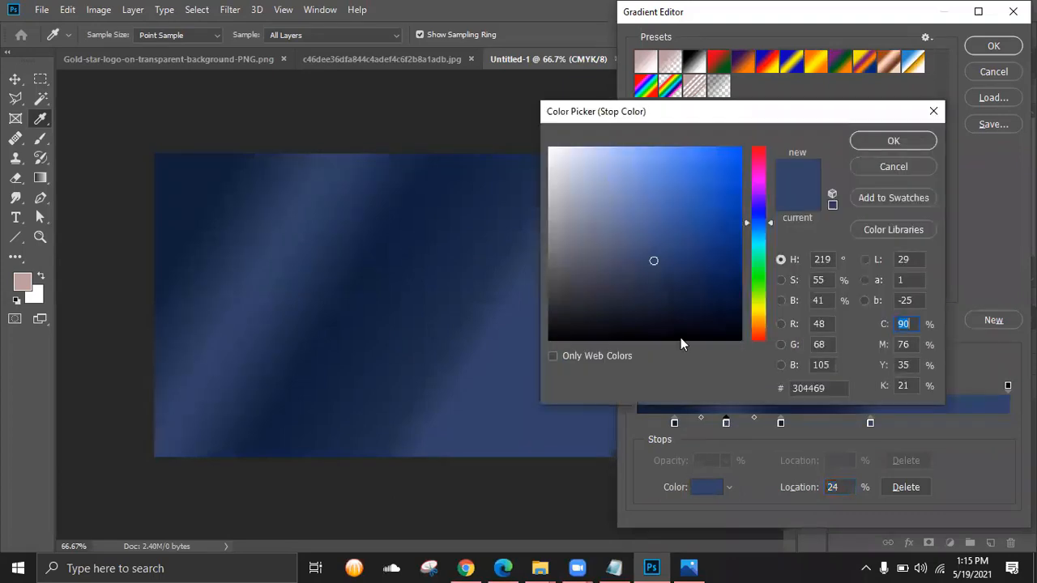
pyautogui.click(645, 275)
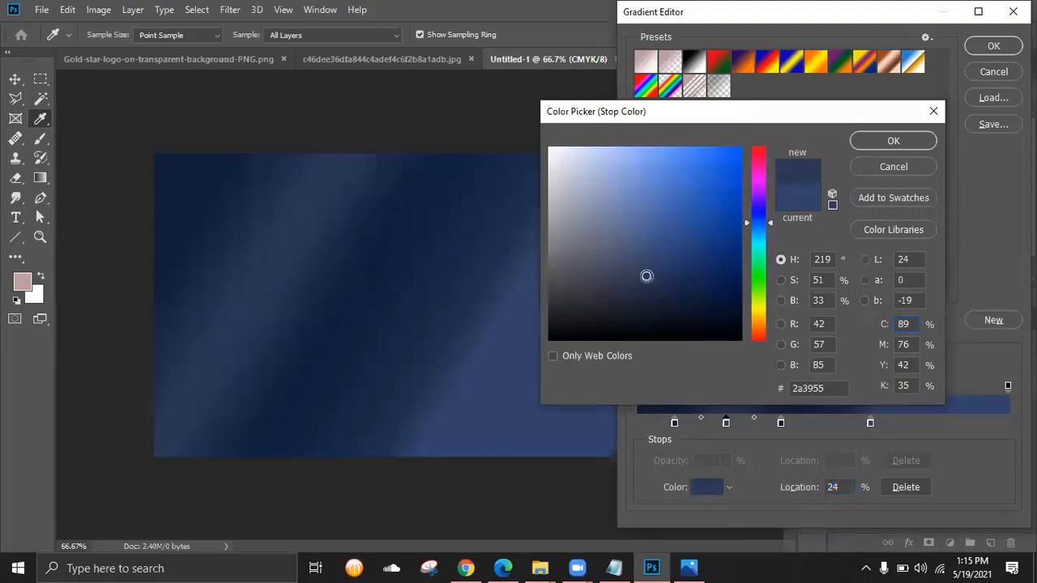
pyautogui.click(826, 387)
pyautogui.hotkey('ctrl', 'c')
pyautogui.click(910, 139)
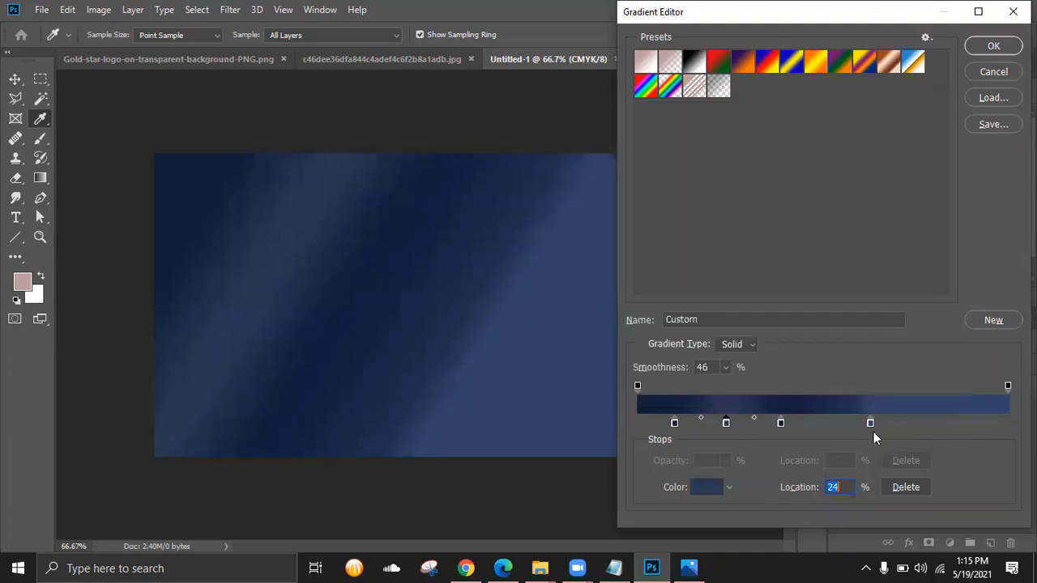
pyautogui.click(871, 423)
pyautogui.doubleClick(872, 422)
pyautogui.moveTo(828, 389); pyautogui.dragTo(714, 385)
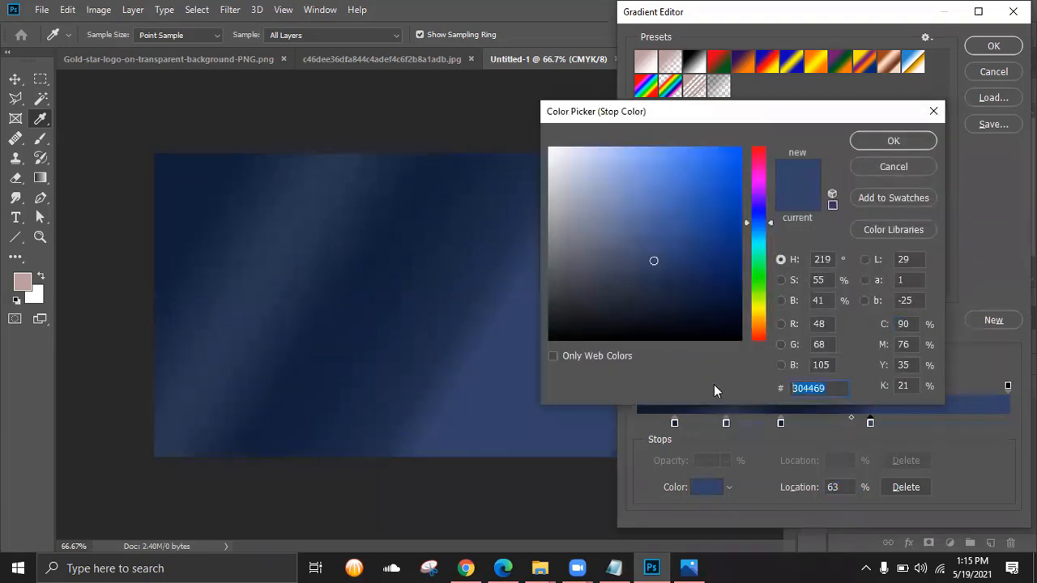
pyautogui.hotkey('ctrl', 'v')
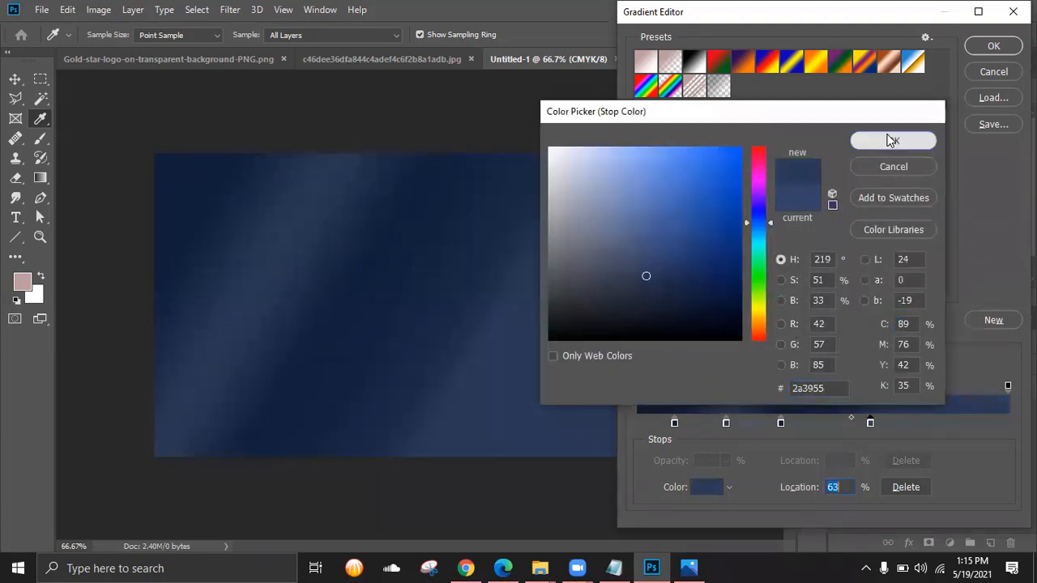
pyautogui.click(891, 141)
# - Move the middle dark stop to 42% and commit the Gradient Fill 1 layer at -31.37°
pyautogui.click(703, 567)
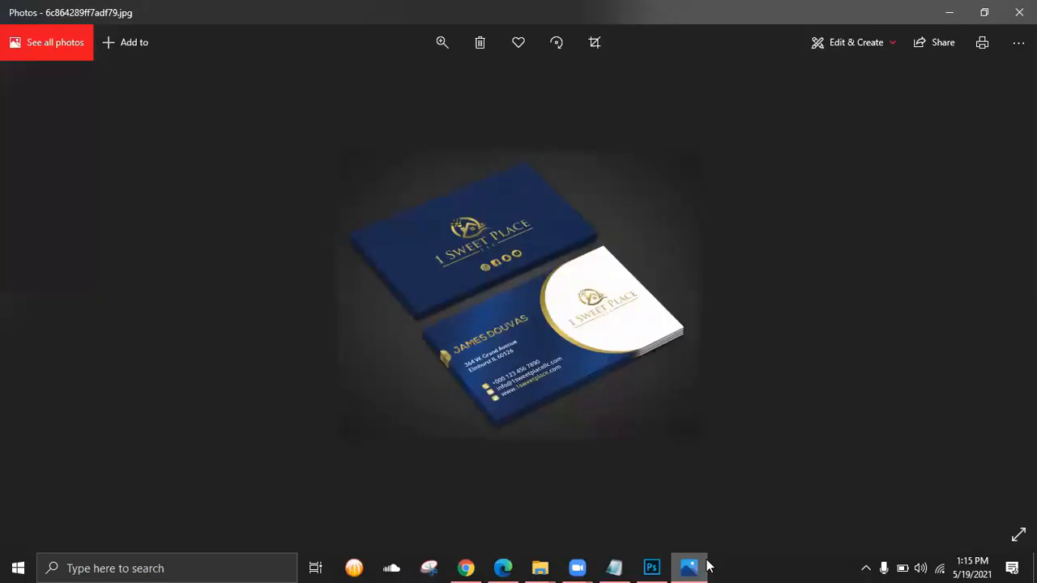
pyautogui.hotkey('alt', 'Tab')
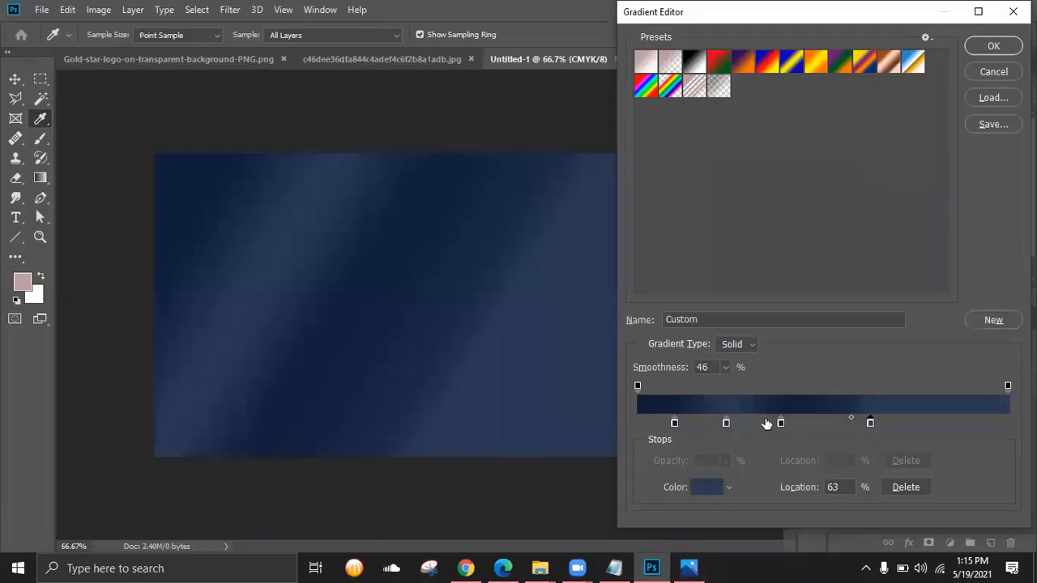
pyautogui.moveTo(782, 424); pyautogui.dragTo(791, 422)
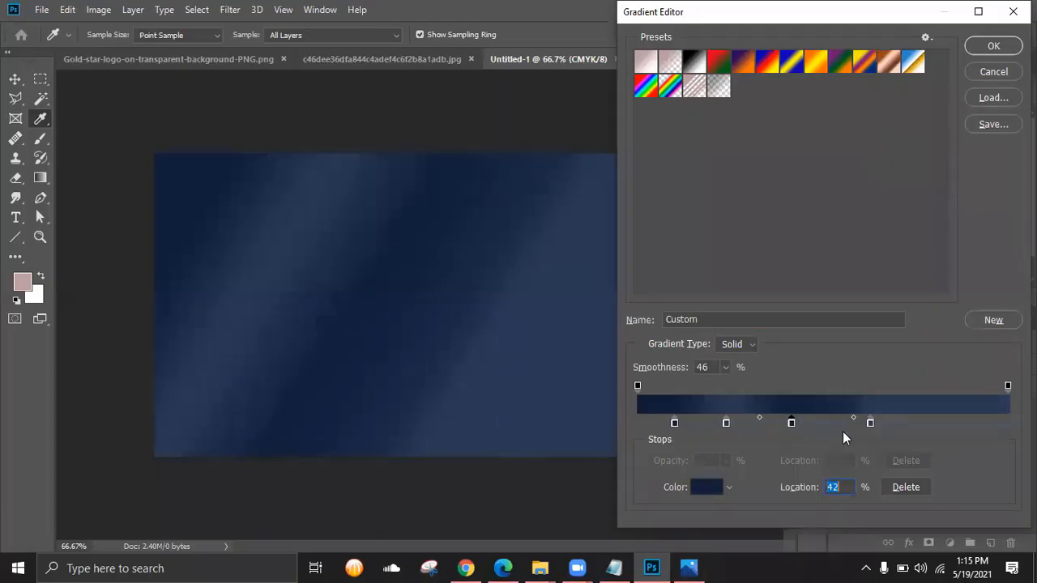
pyautogui.click(995, 48)
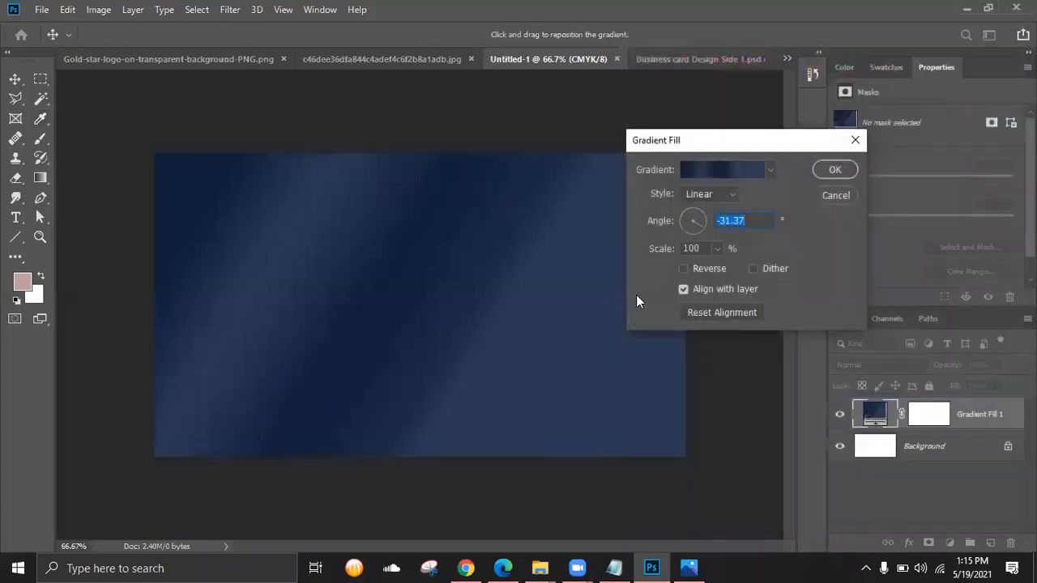
pyautogui.click(837, 172)
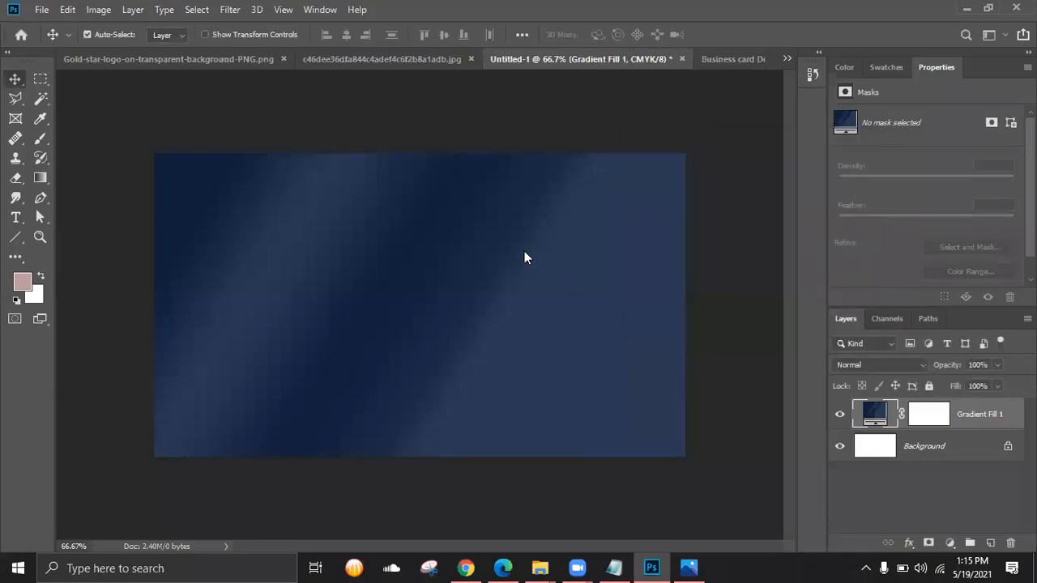
pyautogui.hotkey('alt', 'Tab')
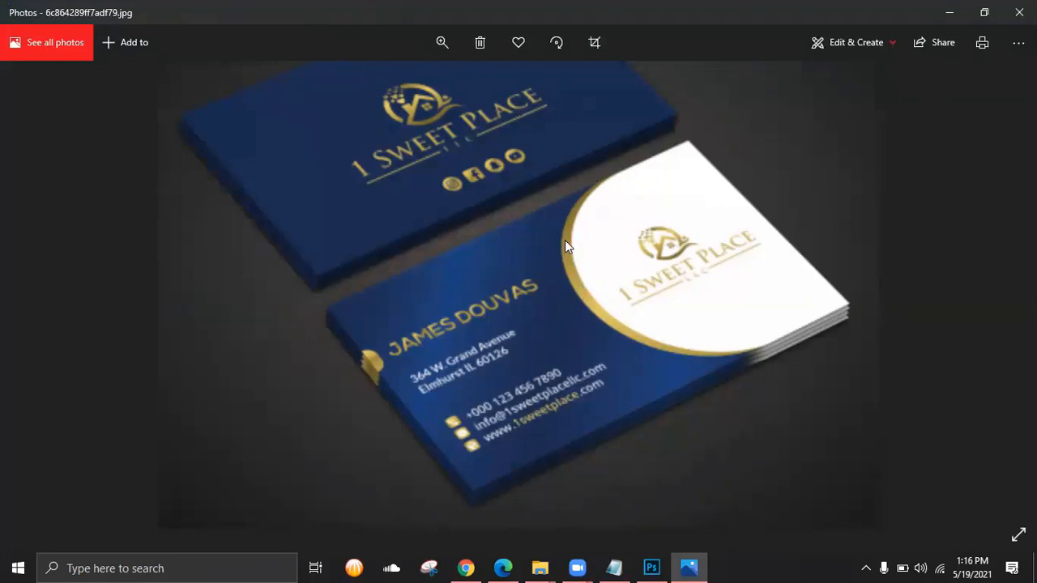
# - Zoom and pan the business card mockup in Photos to study the gold rim, then minimize it
pyautogui.scroll(-3, 566, 245)
pyautogui.scroll(3, 567, 276)
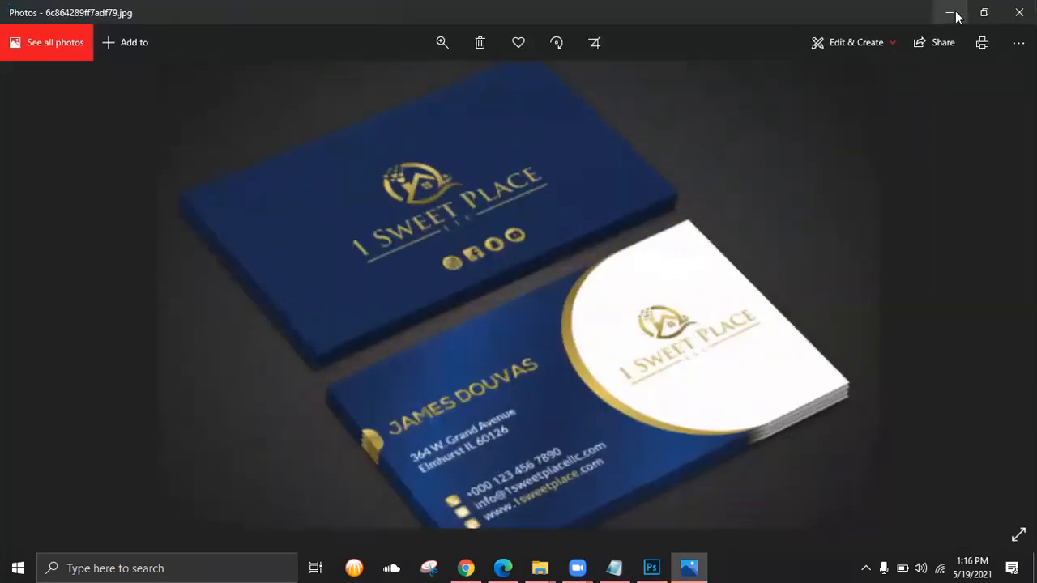
pyautogui.scroll(-2, 559, 357)
pyautogui.scroll(2, 521, 309)
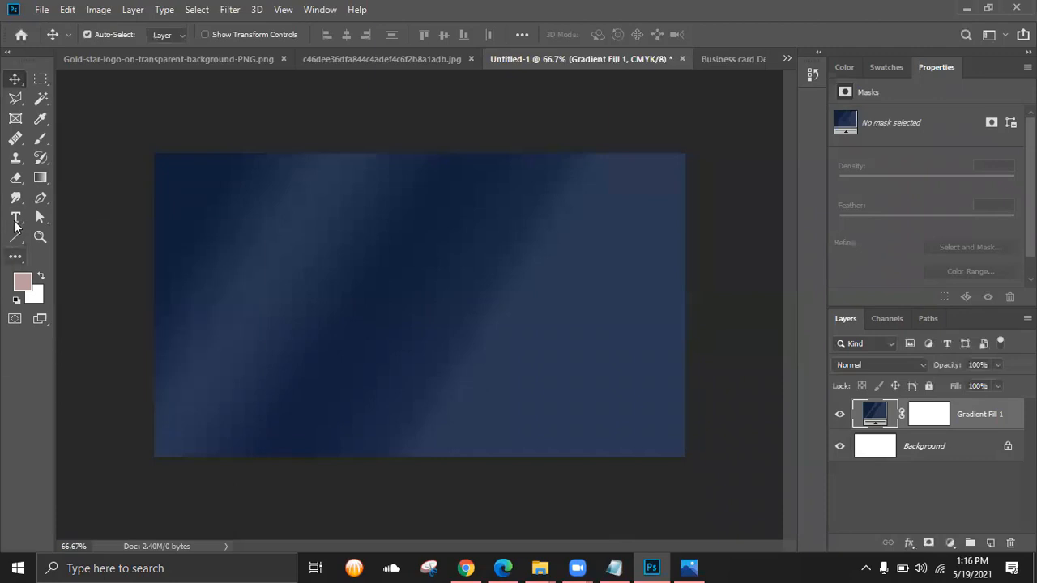
pyautogui.click(681, 565)
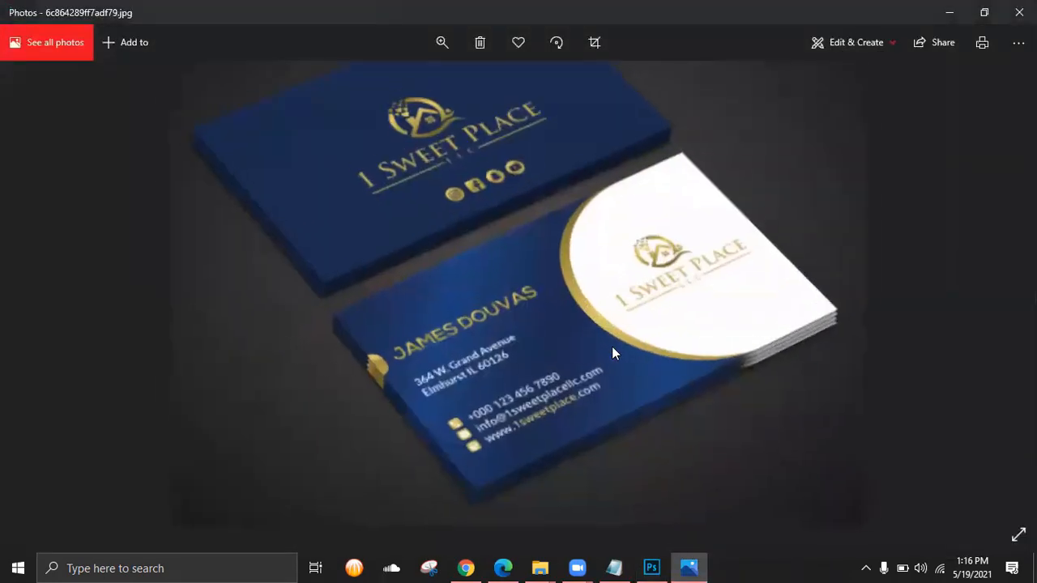
pyautogui.scroll(3, 615, 198)
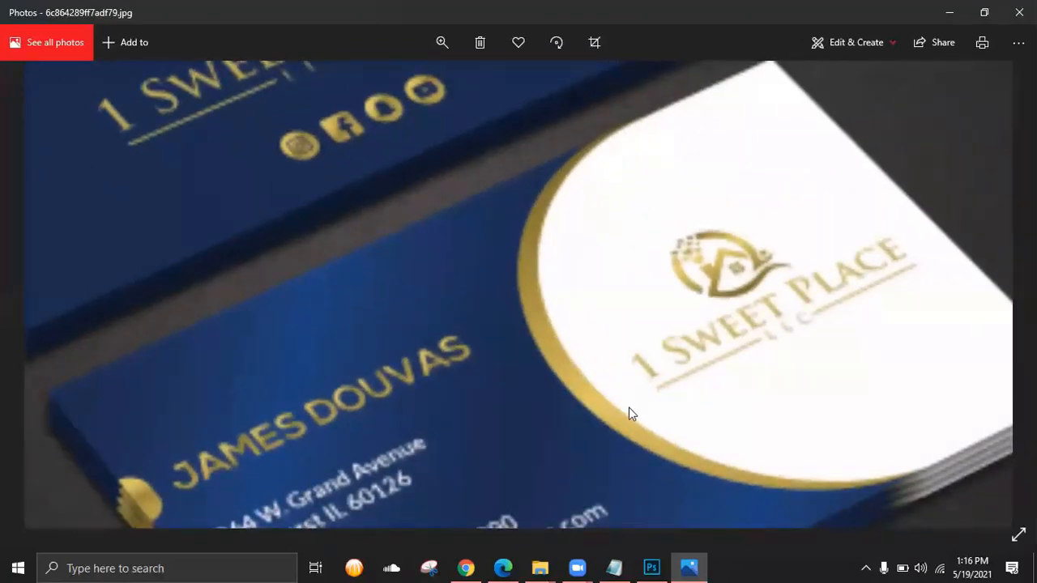
pyautogui.moveTo(628, 410); pyautogui.dragTo(565, 346)
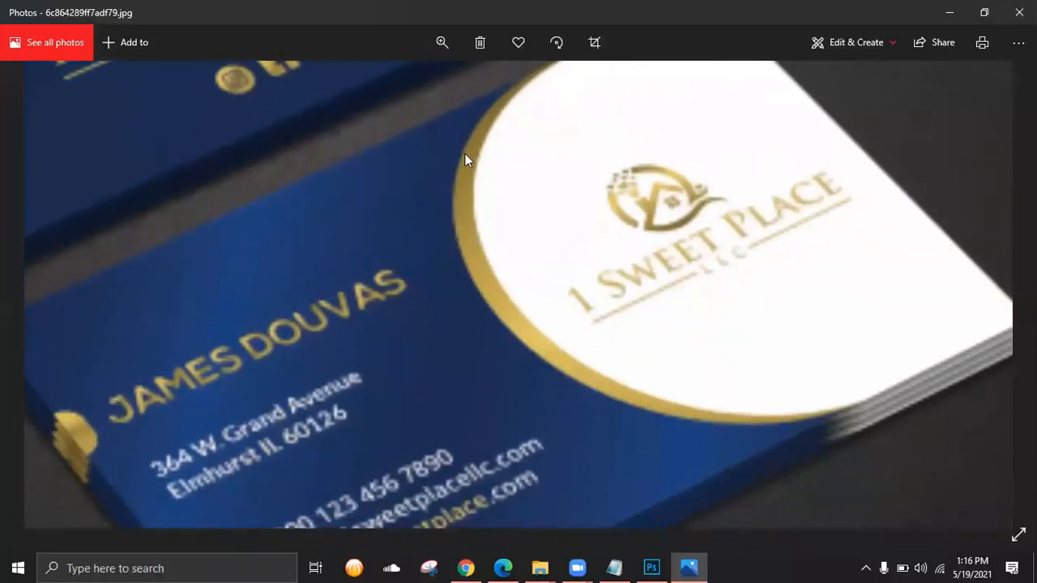
pyautogui.moveTo(496, 137); pyautogui.dragTo(469, 217)
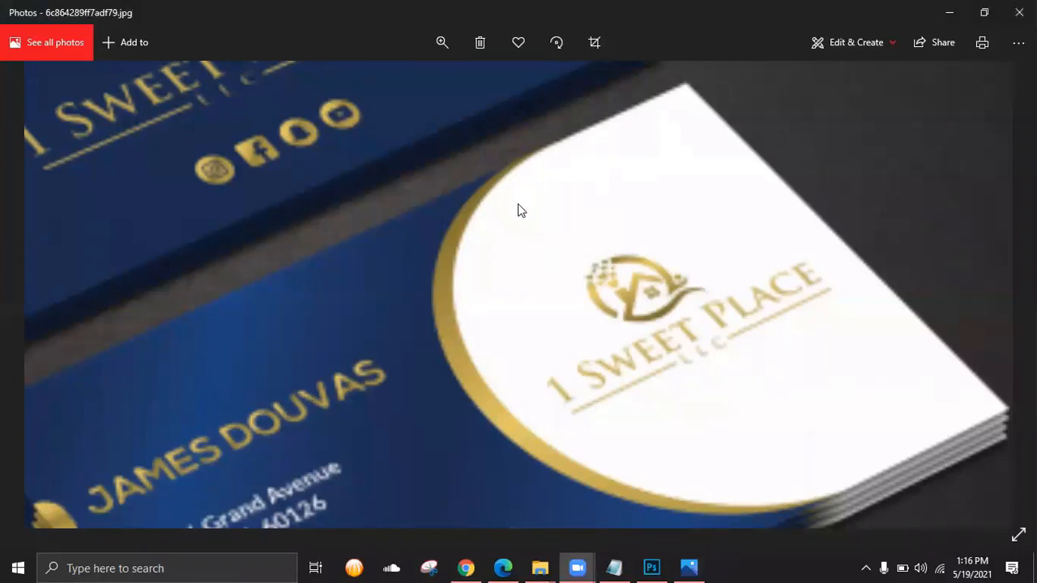
pyautogui.moveTo(518, 204); pyautogui.dragTo(514, 182)
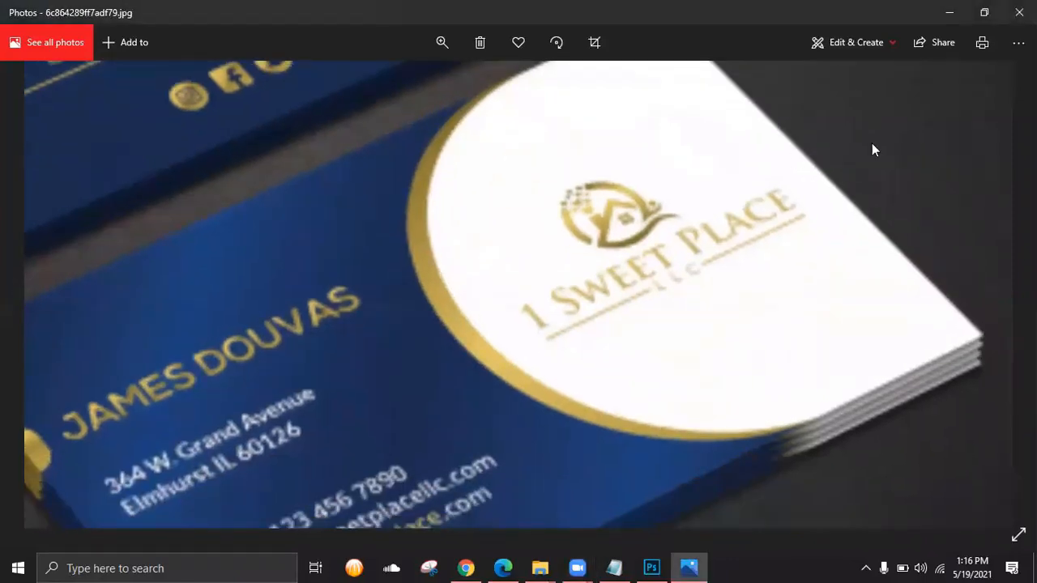
pyautogui.click(955, 18)
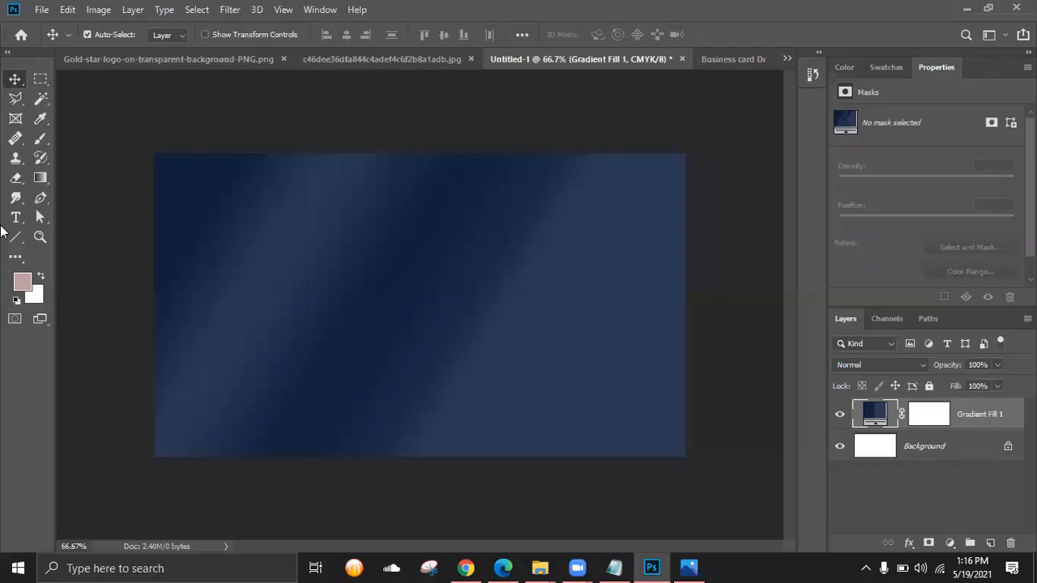
pyautogui.click(689, 568)
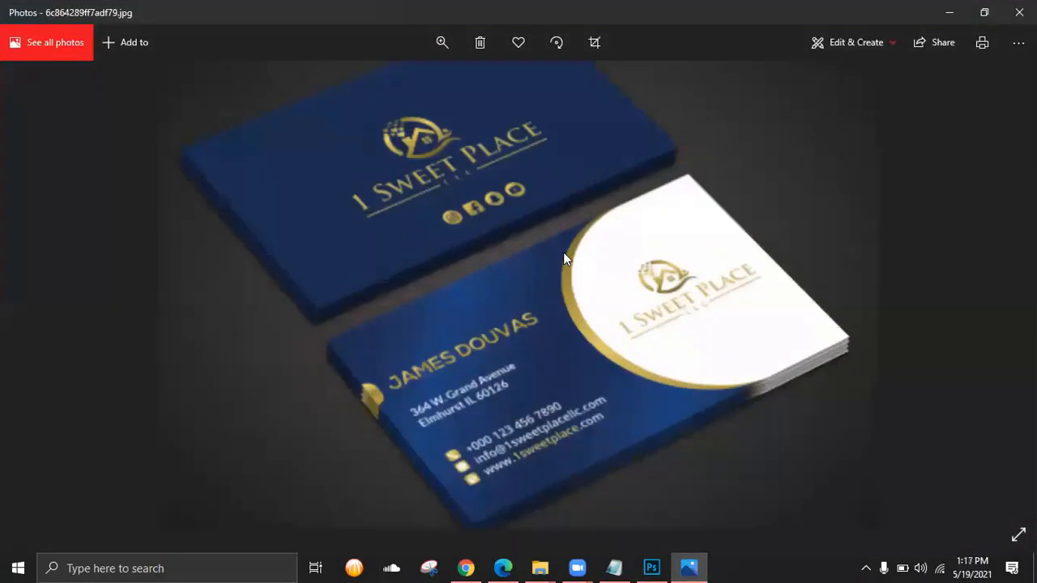
pyautogui.click(949, 12)
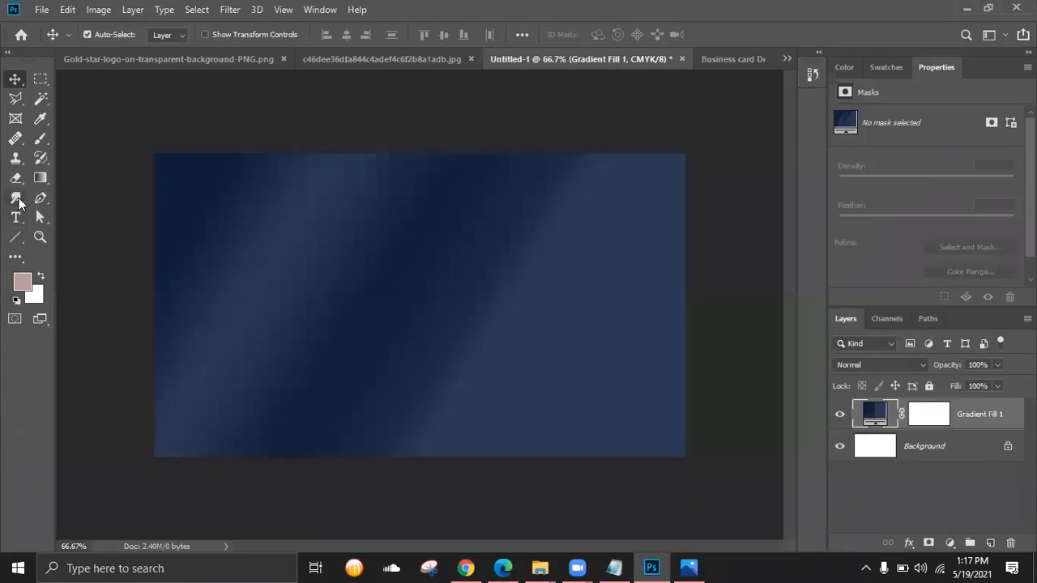
# - Draw a 500 × 500 px circle with the Ellipse Tool
pyautogui.click(15, 237)
pyautogui.rightClick(16, 244)
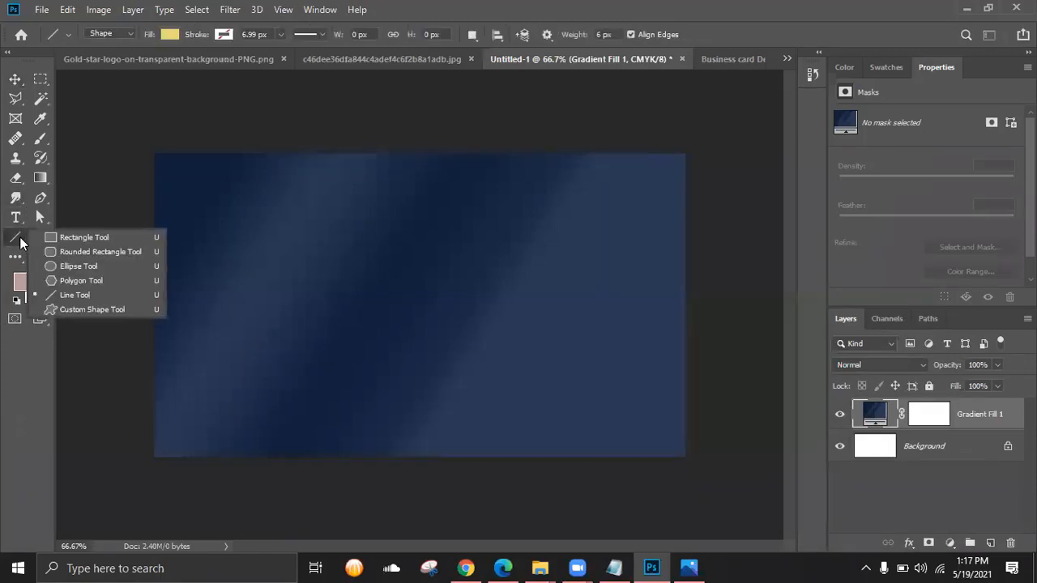
pyautogui.click(82, 264)
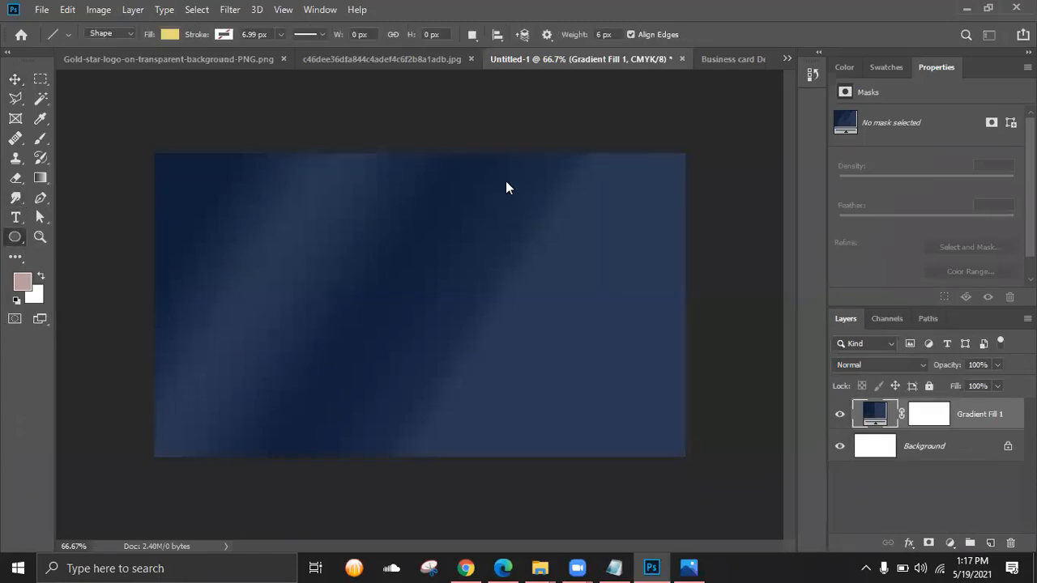
pyautogui.click(481, 199)
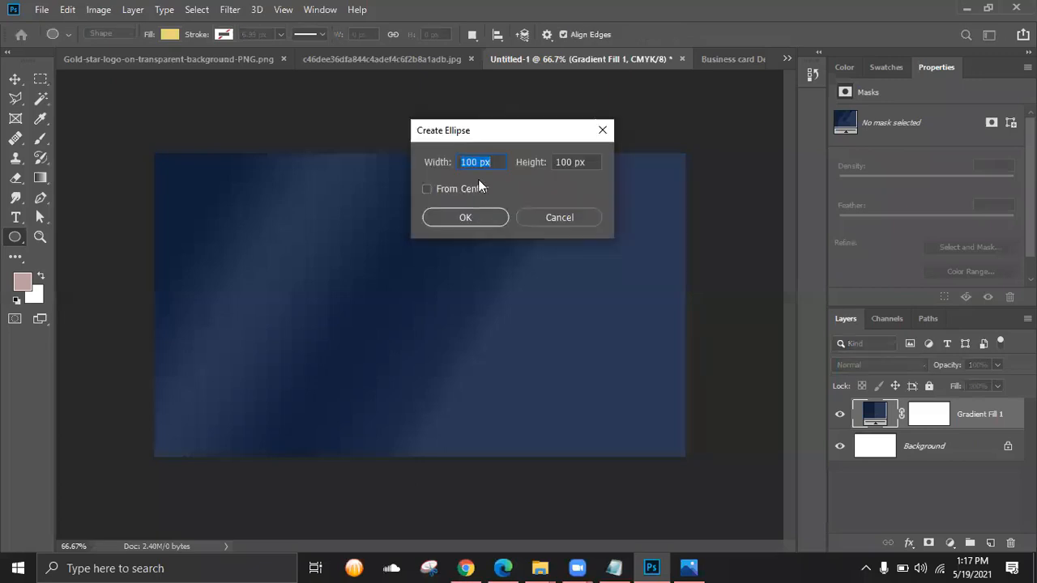
pyautogui.write('500')
pyautogui.press('Tab')
pyautogui.write('500')
pyautogui.press('Return')
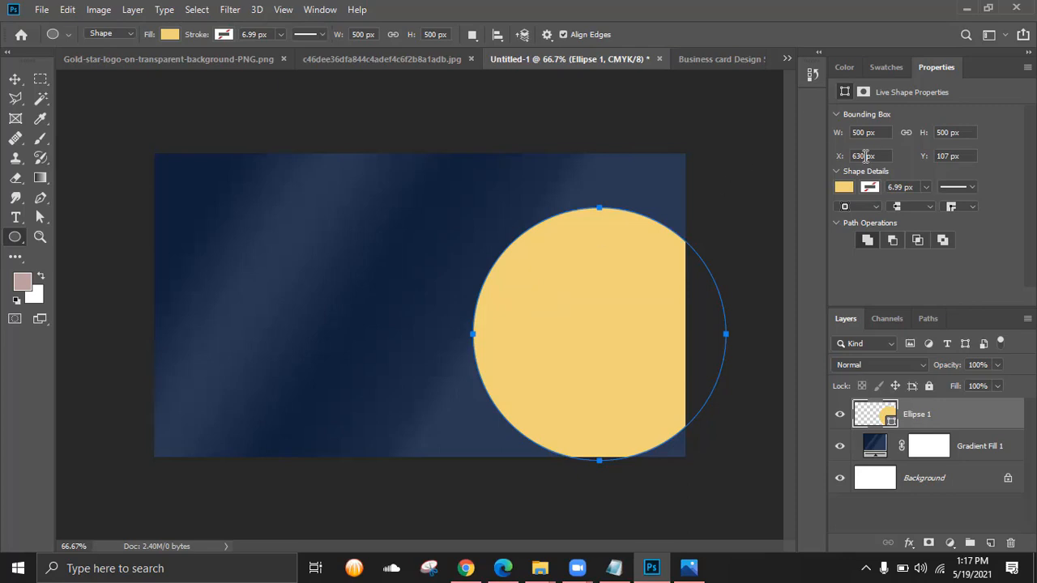
# - Scale the circle proportionally to 642 px and move it up on the card's right side
pyautogui.click(906, 132)
pyautogui.moveTo(837, 132); pyautogui.dragTo(944, 154)
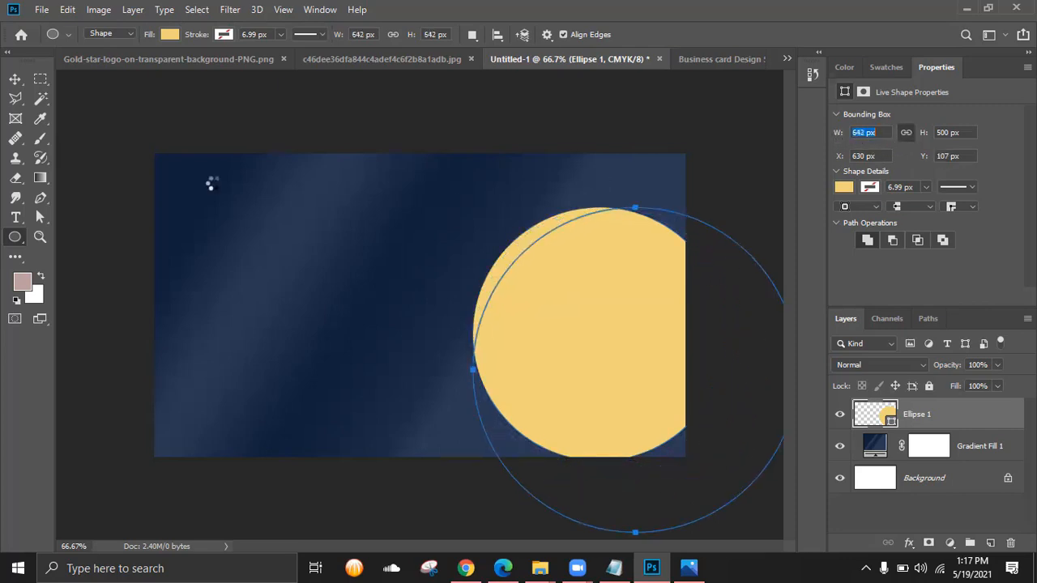
pyautogui.click(15, 79)
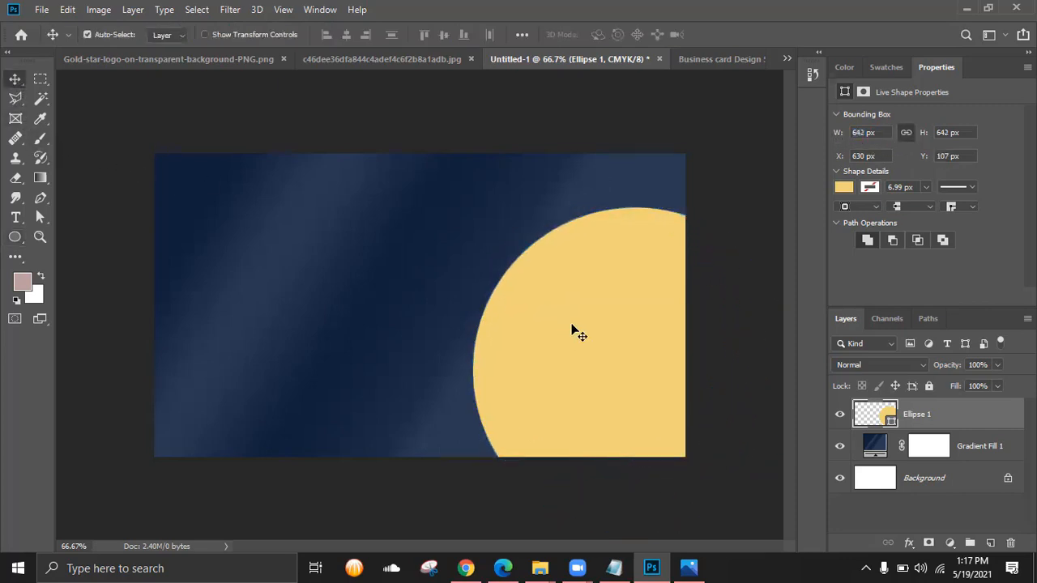
pyautogui.moveTo(572, 331); pyautogui.dragTo(576, 262)
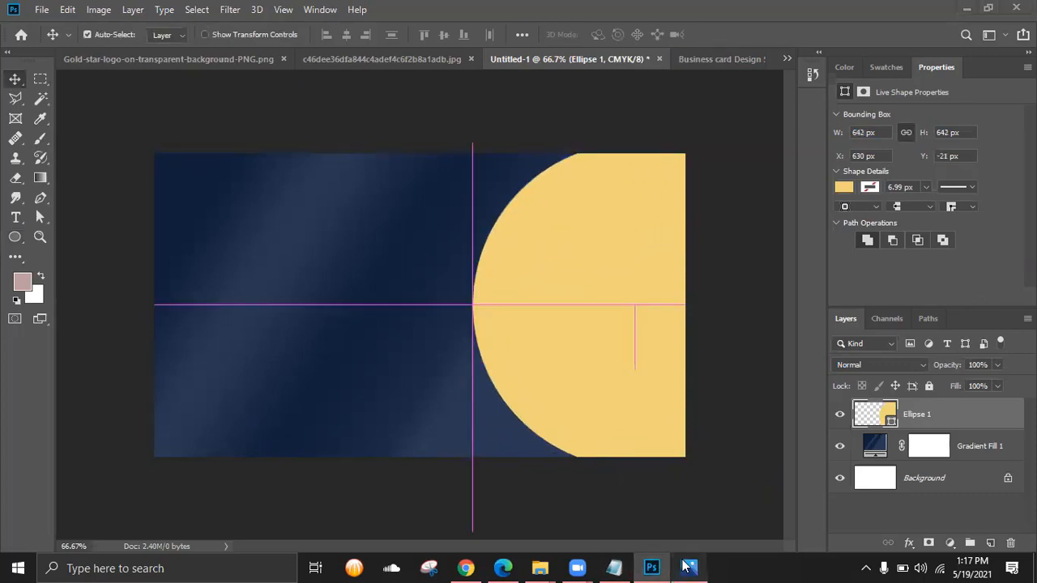
# - Shift the yellow circle about 36 px left and adjust its vertical position against the reference
pyautogui.click(688, 568)
pyautogui.click(689, 568)
pyautogui.moveTo(624, 293); pyautogui.dragTo(594, 292)
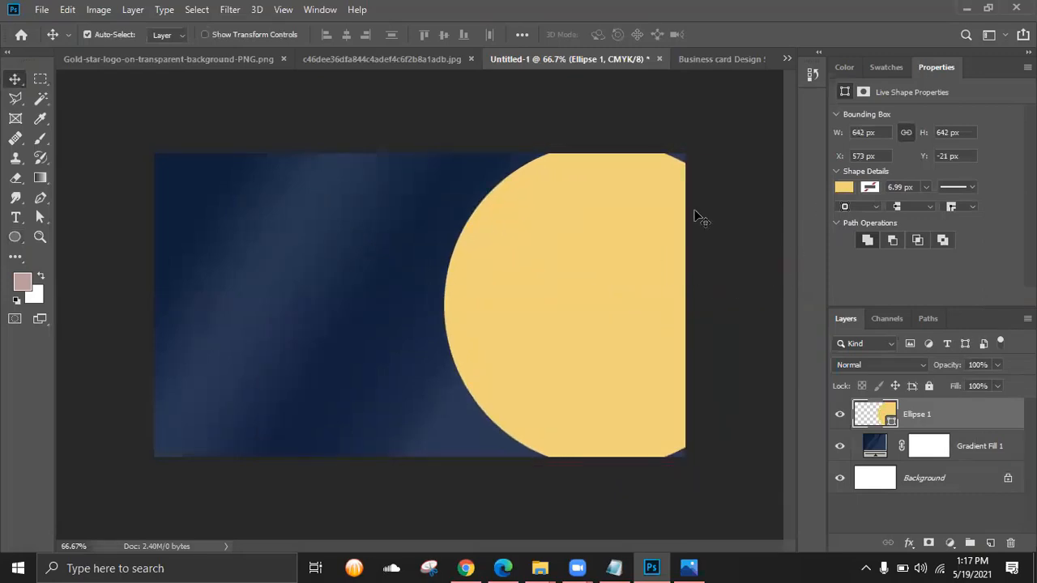
pyautogui.click(413, 60)
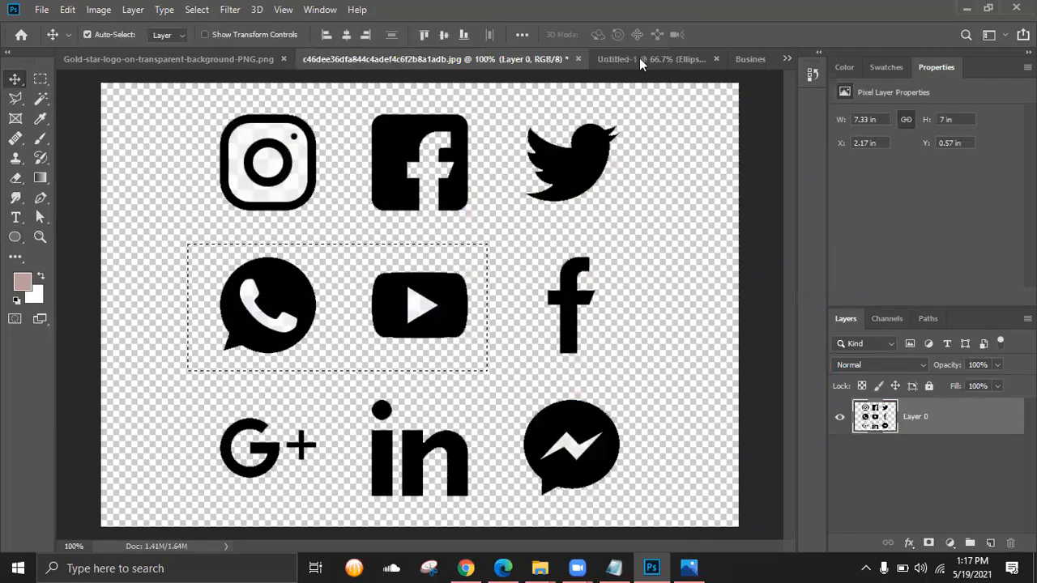
pyautogui.click(639, 58)
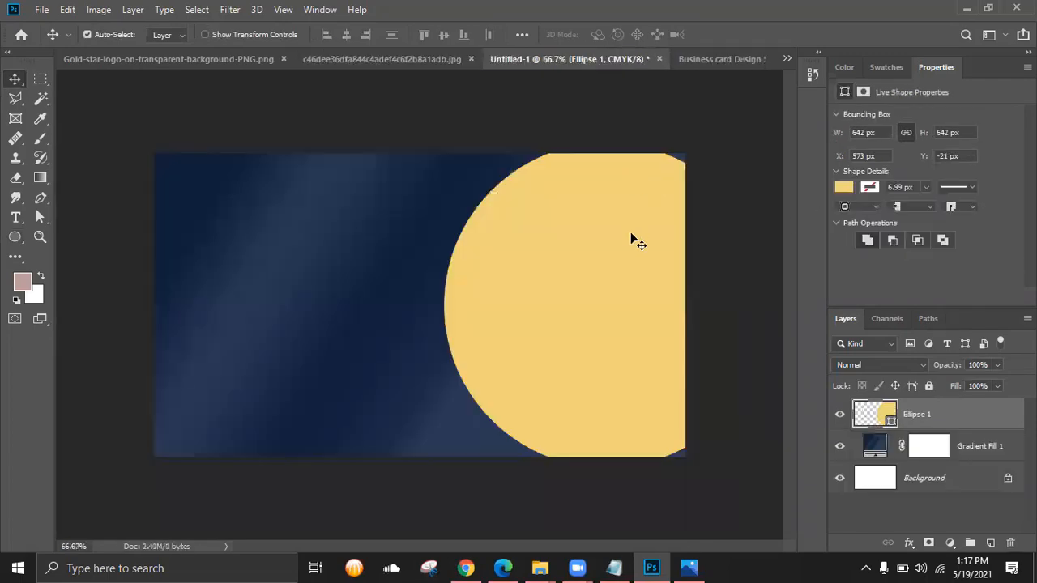
pyautogui.moveTo(622, 325)
pyautogui.mouseDown()
pyautogui.moveTo(623, 310)
pyautogui.moveTo(616, 342)
pyautogui.moveTo(619, 324)
pyautogui.mouseUp()
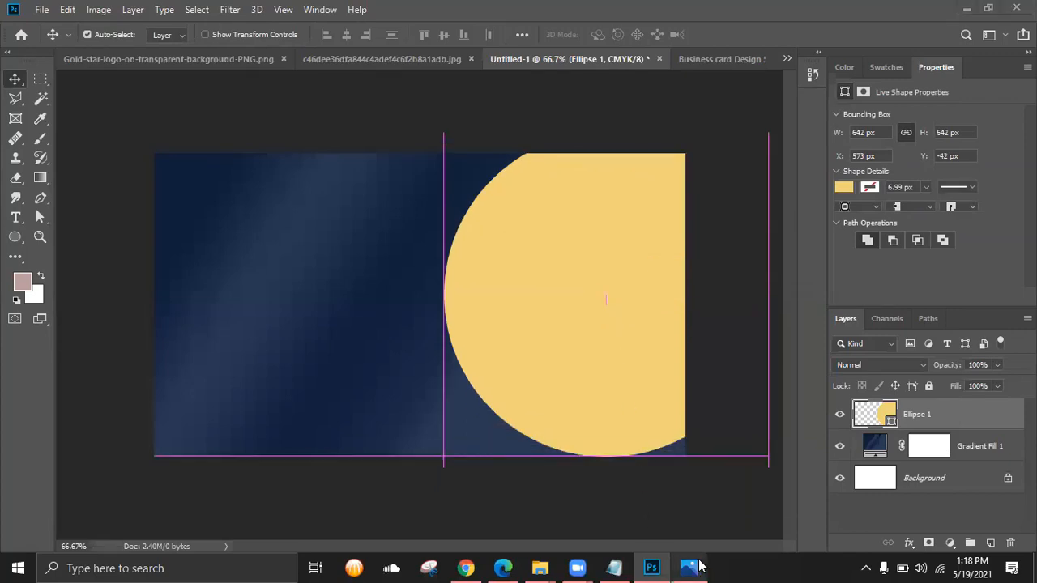
pyautogui.click(688, 568)
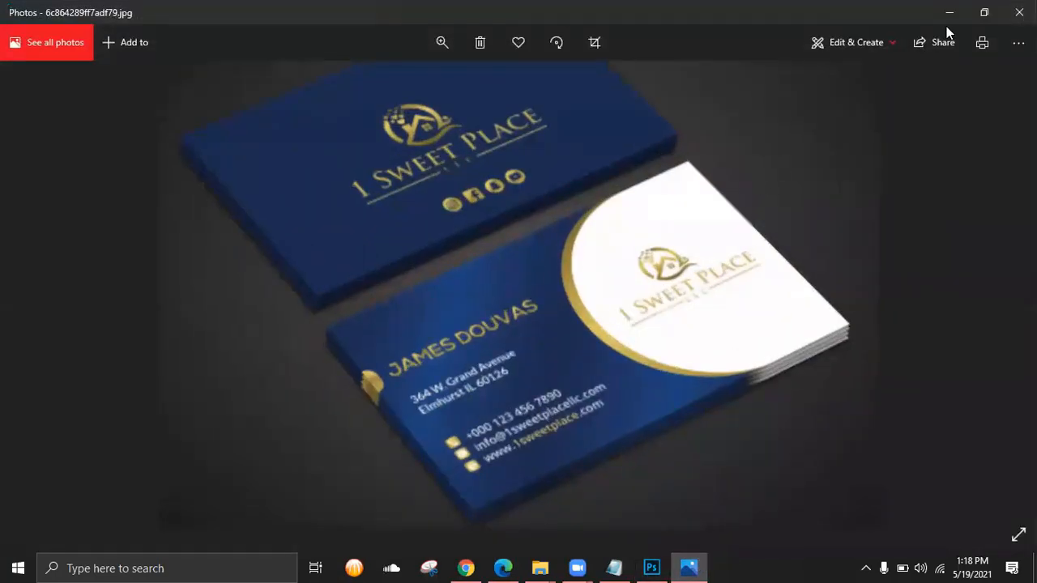
pyautogui.click(949, 12)
# - Scale the circle up to 105.45% and centre it on the card's right side
pyautogui.hotkey('ctrl', 't')
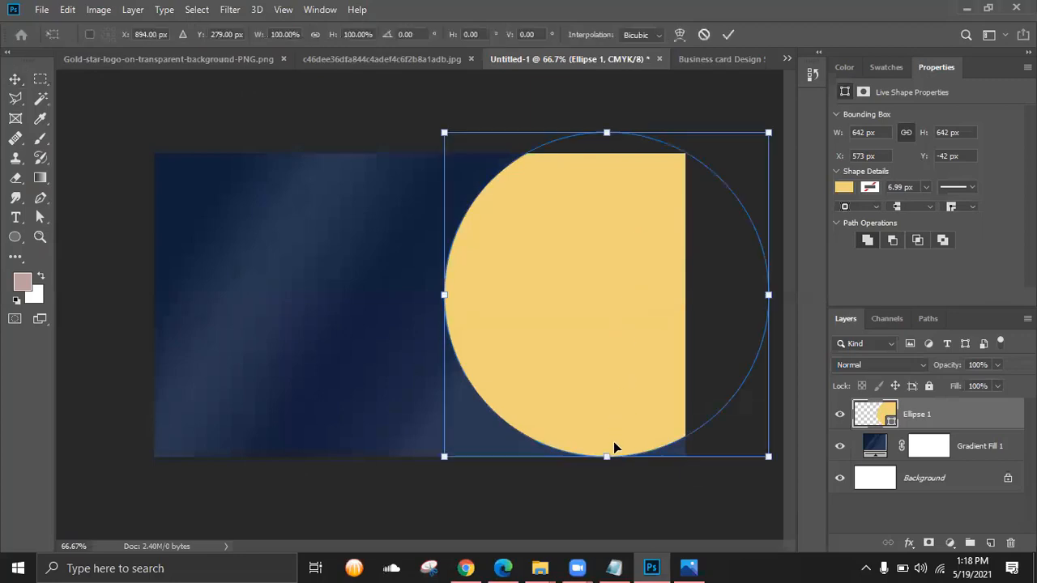
pyautogui.moveTo(610, 466); pyautogui.dragTo(618, 477)
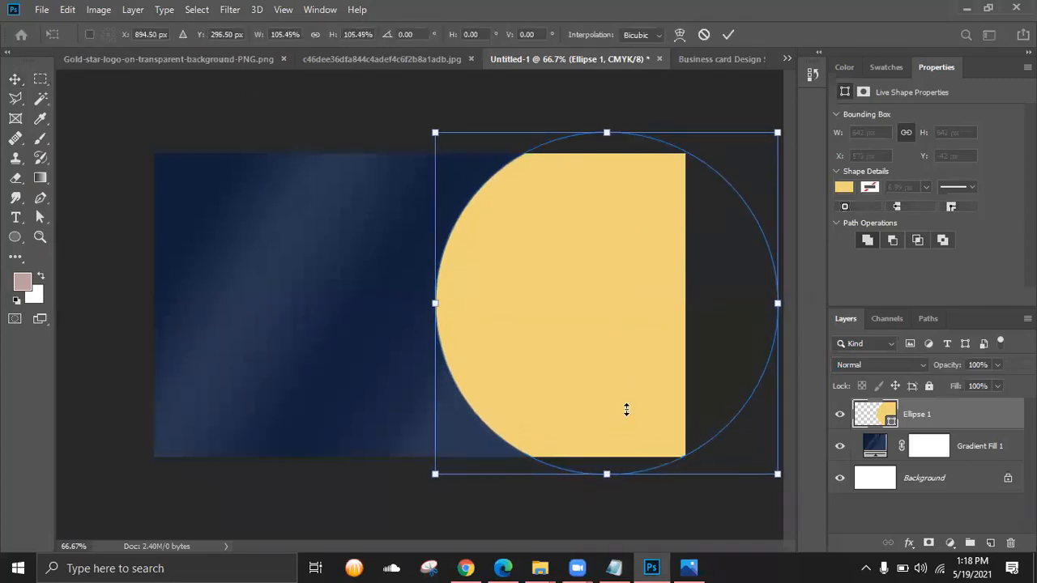
pyautogui.moveTo(605, 349); pyautogui.dragTo(623, 343)
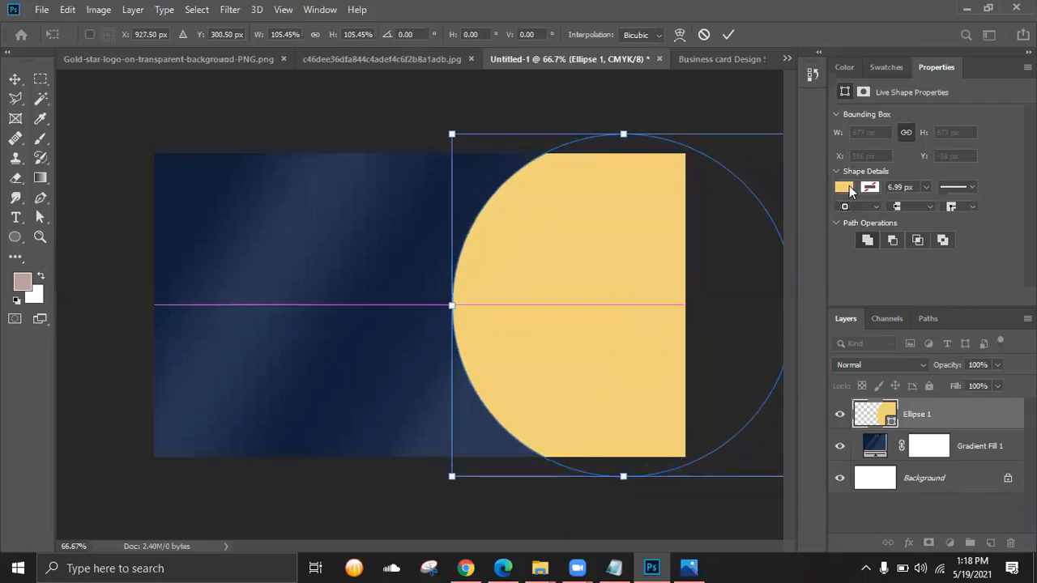
pyautogui.click(729, 35)
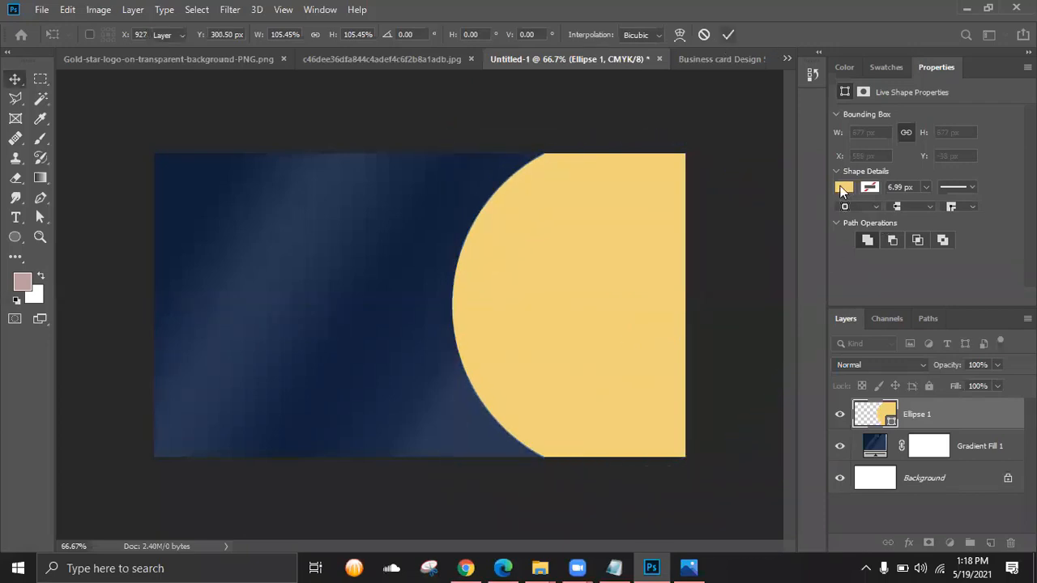
# - Change the circle's fill to the orange-yellow gradient preset
pyautogui.click(843, 187)
pyautogui.click(993, 217)
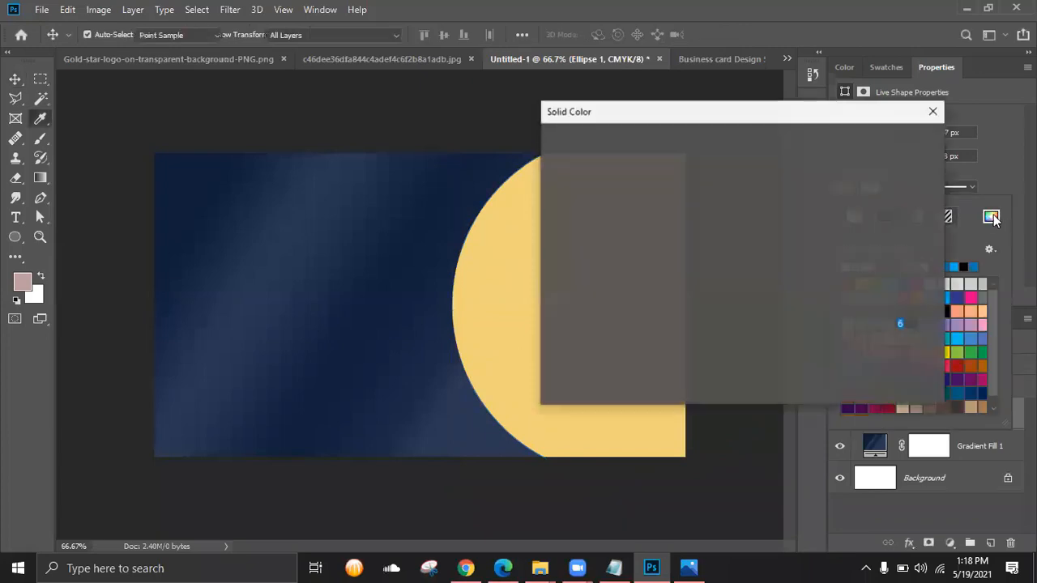
pyautogui.click(912, 169)
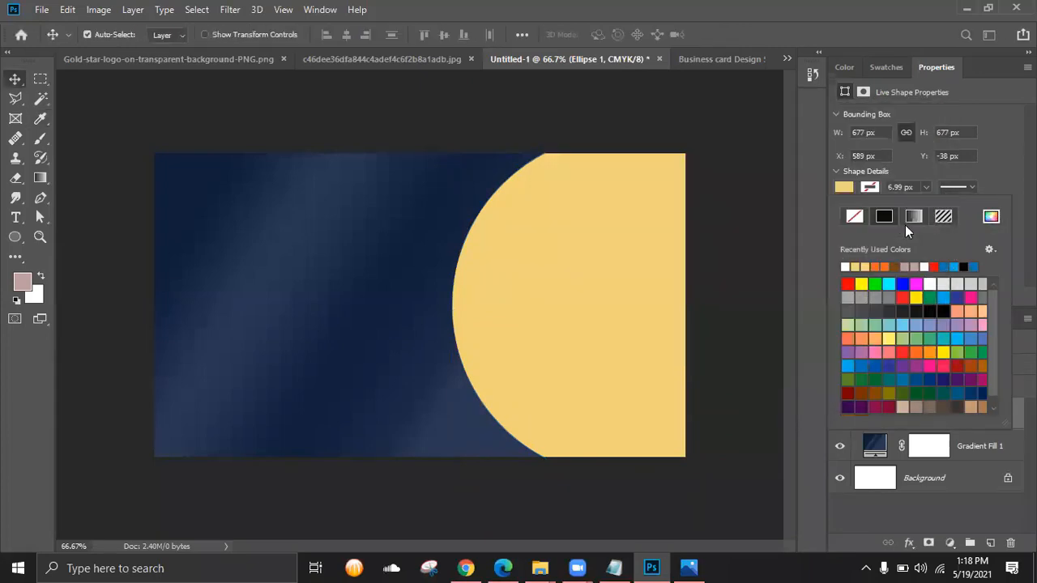
pyautogui.click(913, 217)
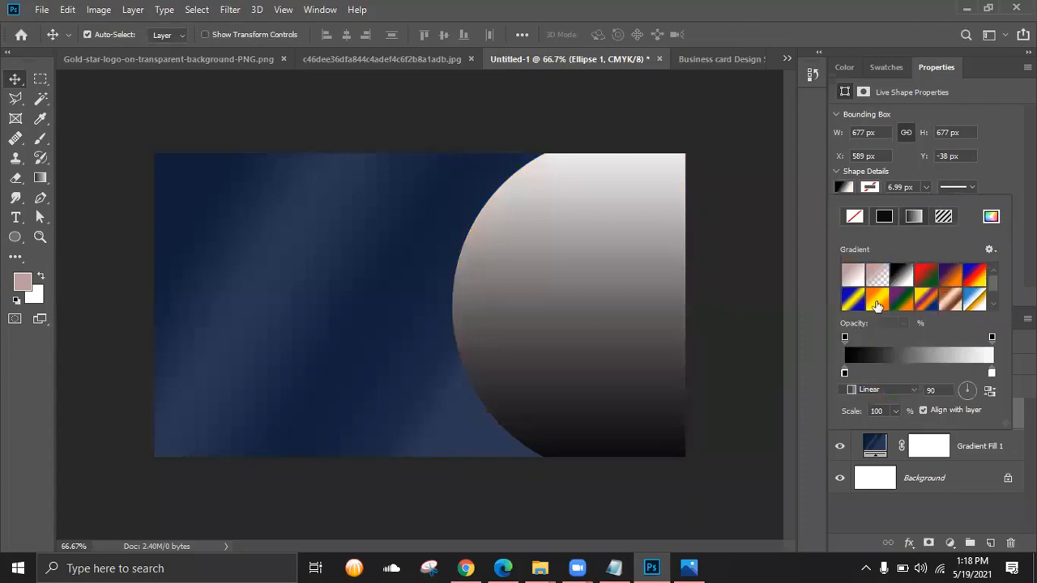
pyautogui.click(876, 299)
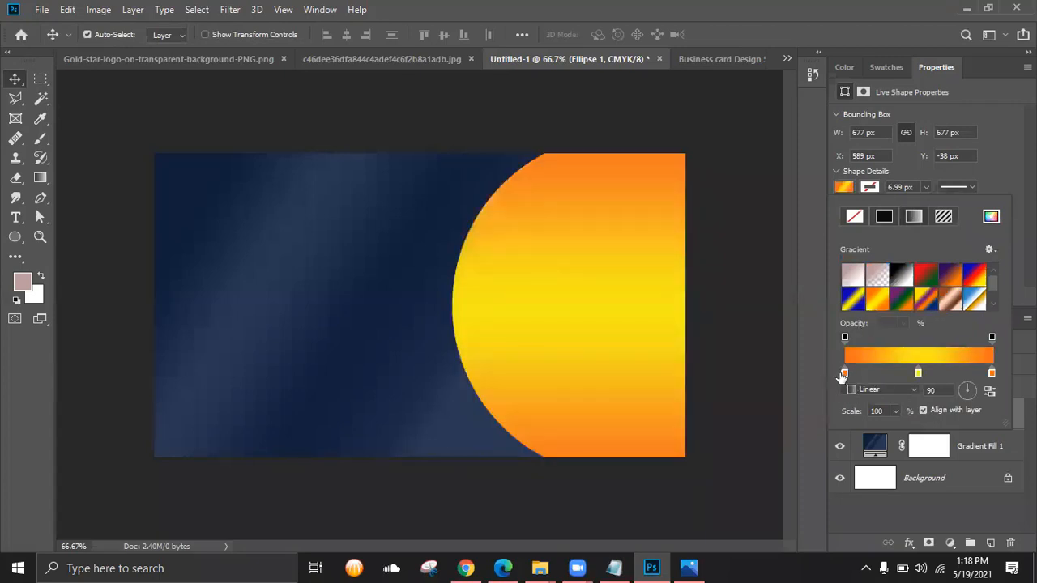
# - Make the left gradient stop a pale gold yellow
pyautogui.doubleClick(844, 372)
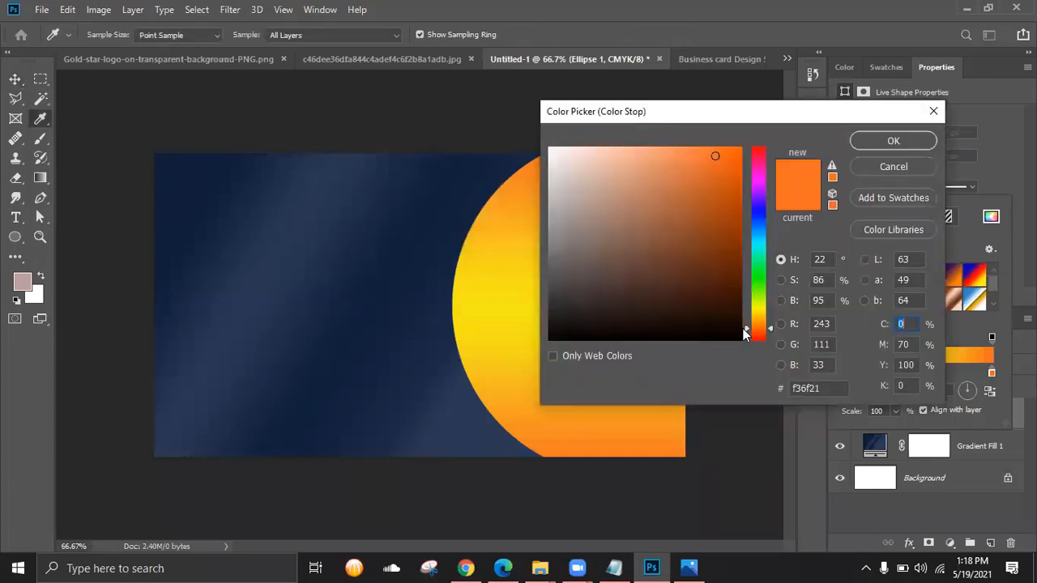
pyautogui.moveTo(748, 325); pyautogui.dragTo(747, 311)
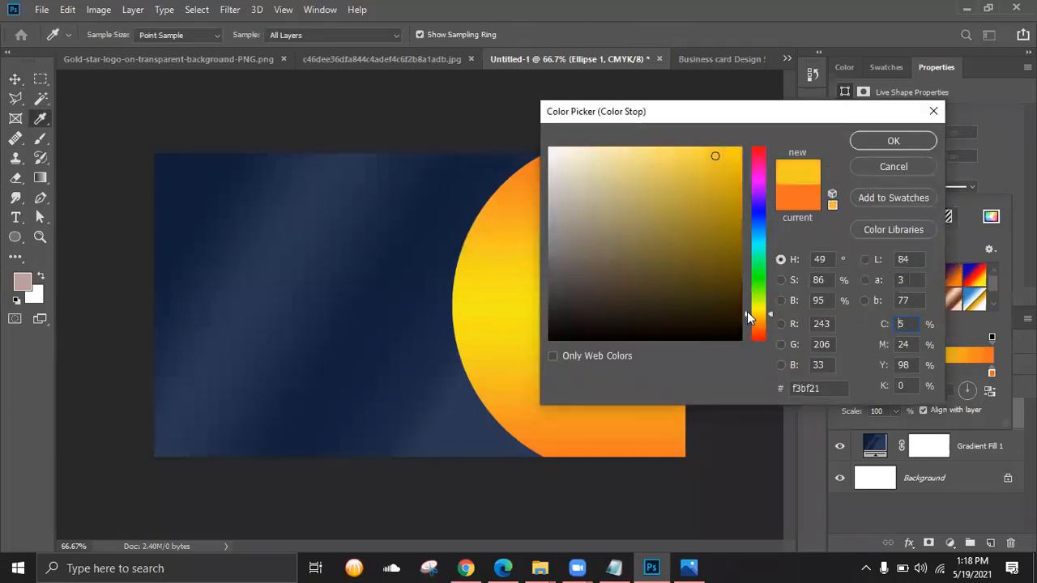
pyautogui.moveTo(712, 153); pyautogui.dragTo(661, 145)
pyautogui.click(641, 179)
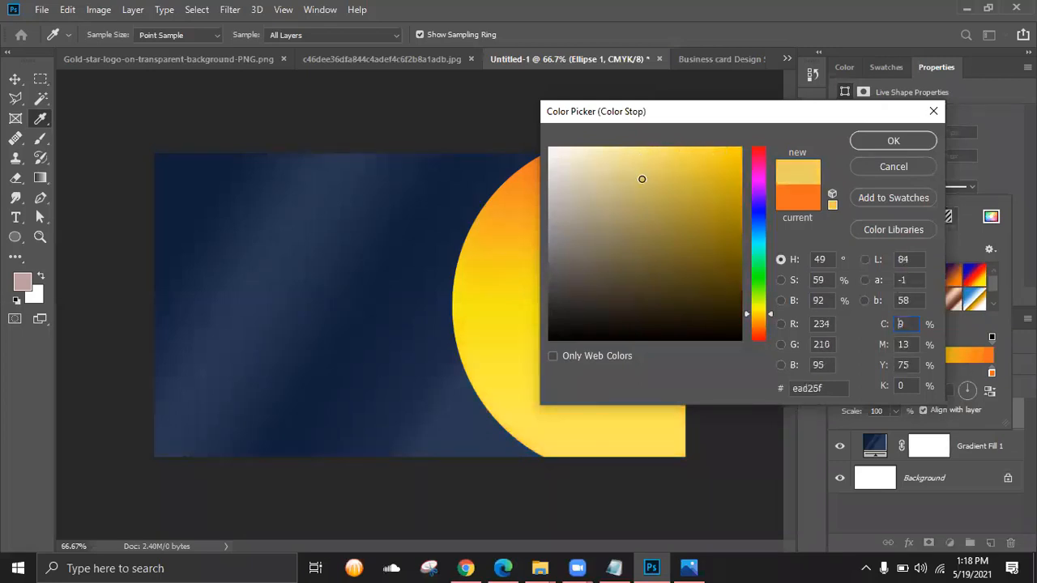
pyautogui.click(628, 172)
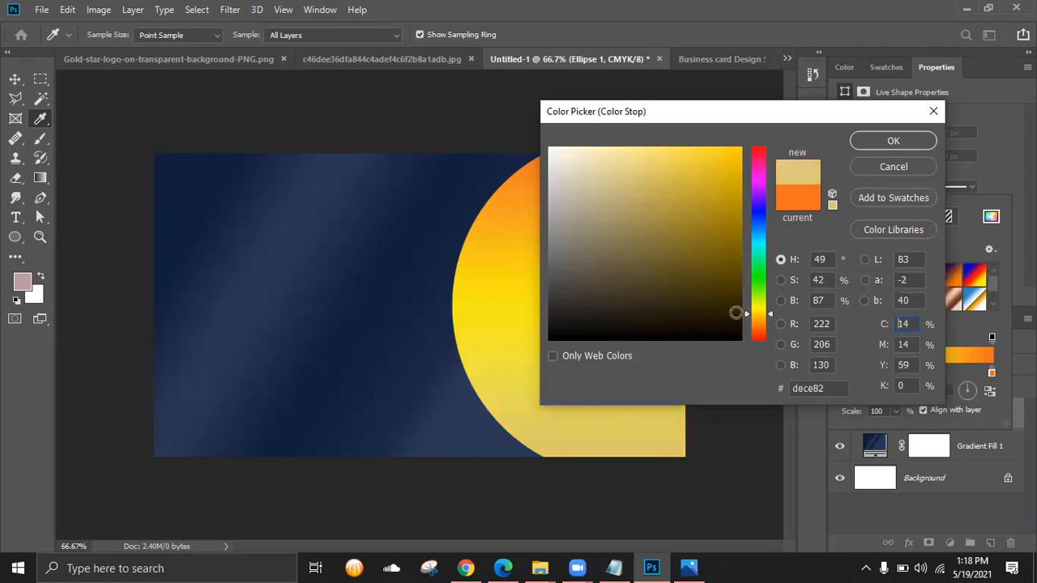
pyautogui.click(641, 154)
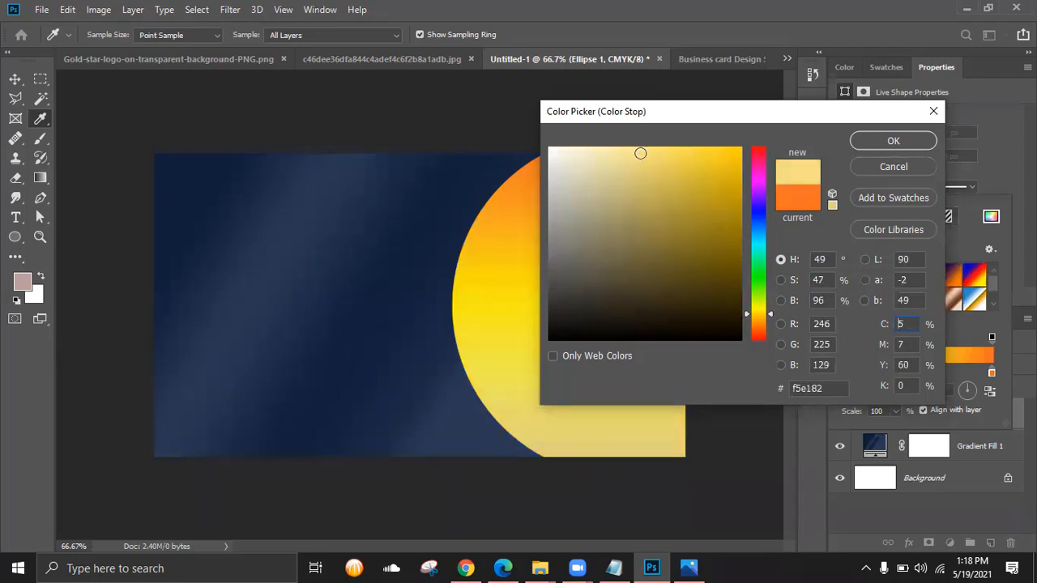
pyautogui.click(891, 143)
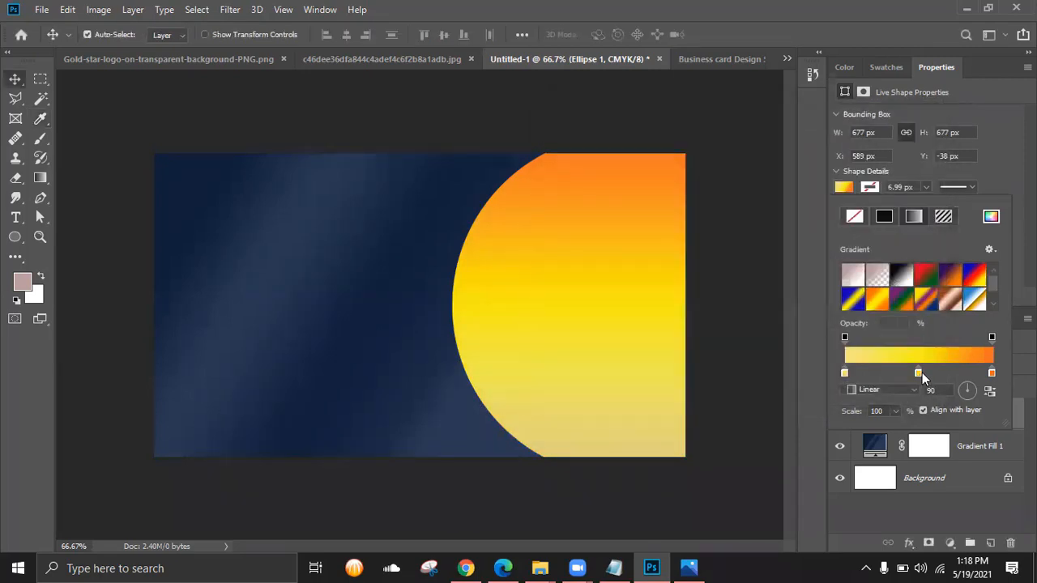
# - Set the right orange stop to the same pale yellow f6e180
pyautogui.click(990, 371)
pyautogui.doubleClick(989, 371)
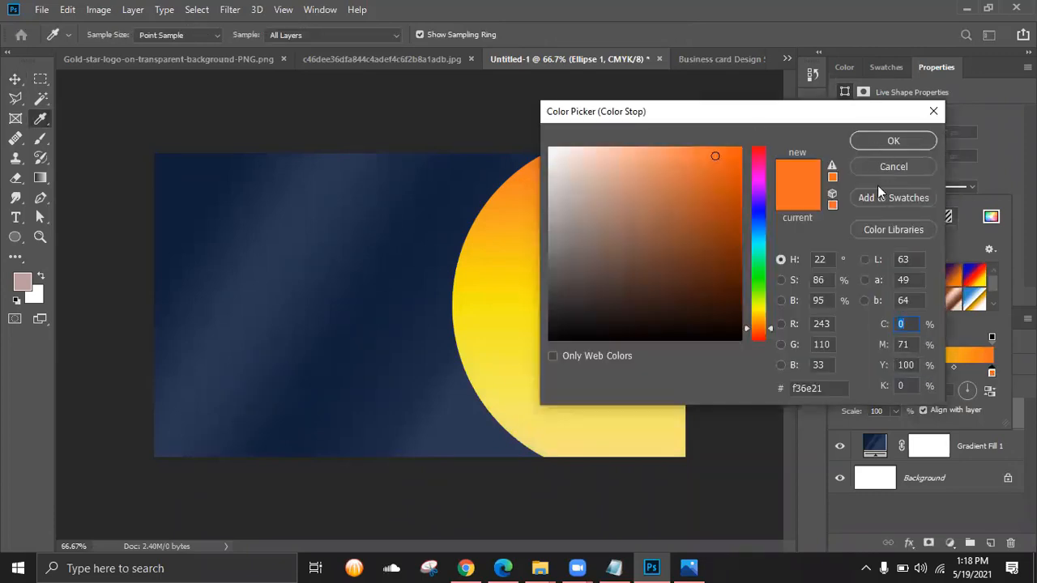
pyautogui.click(881, 168)
pyautogui.doubleClick(842, 370)
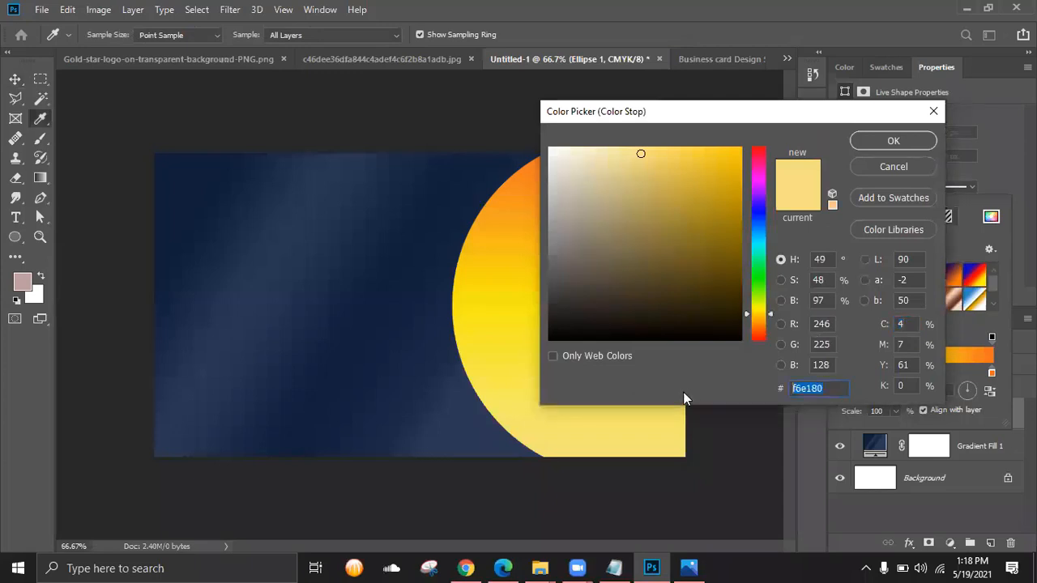
pyautogui.click(892, 142)
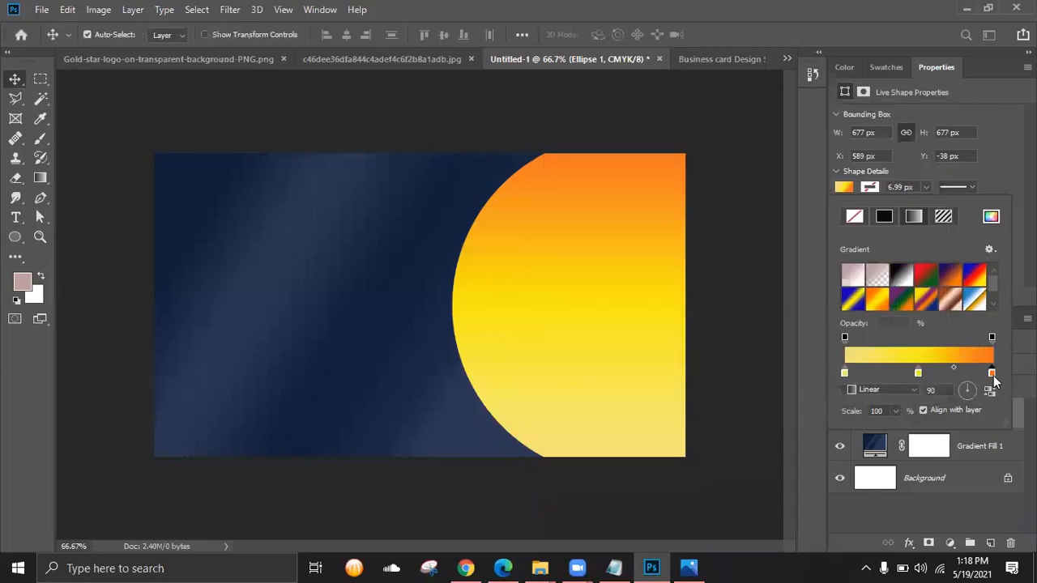
pyautogui.doubleClick(993, 376)
pyautogui.moveTo(837, 387); pyautogui.dragTo(663, 380)
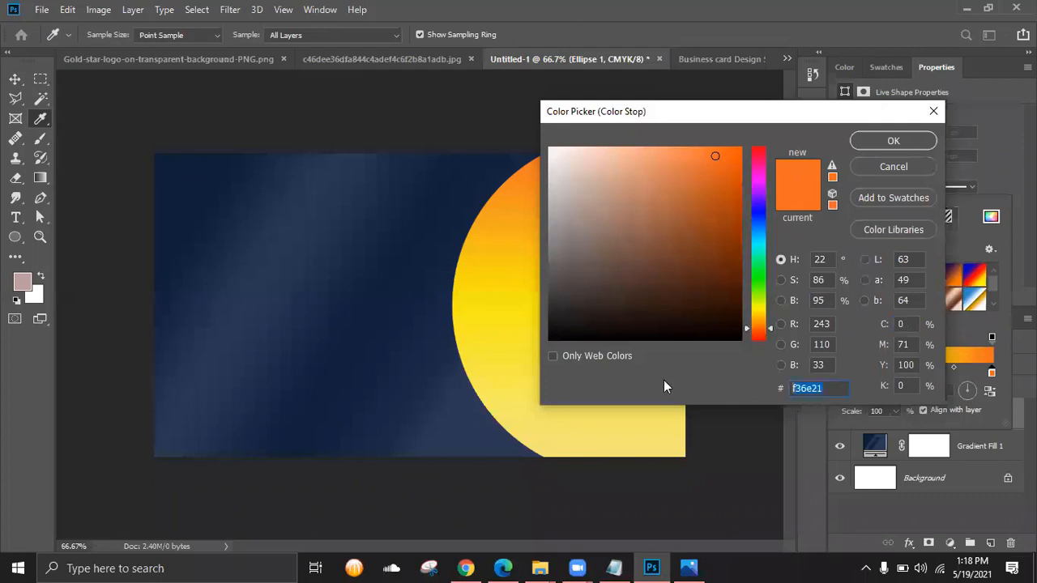
pyautogui.write('f6e180')
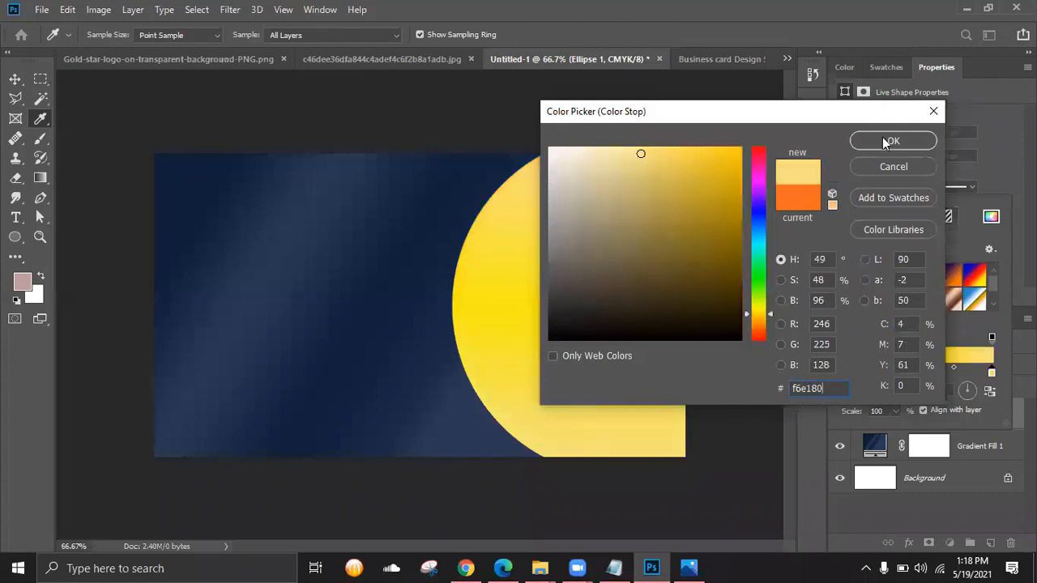
pyautogui.click(885, 142)
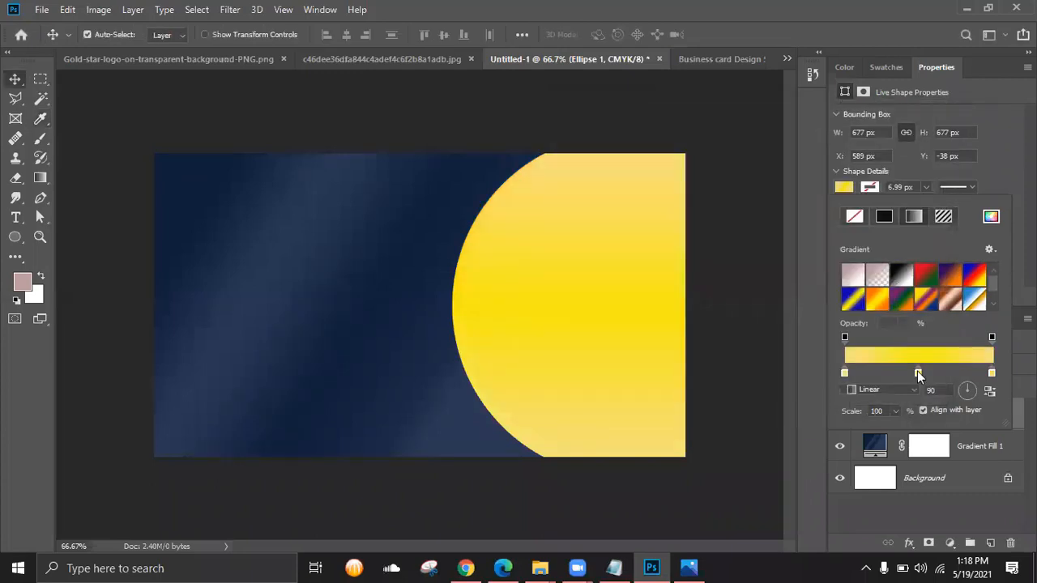
# - Set the middle gradient stop to a warm golden shade
pyautogui.doubleClick(917, 371)
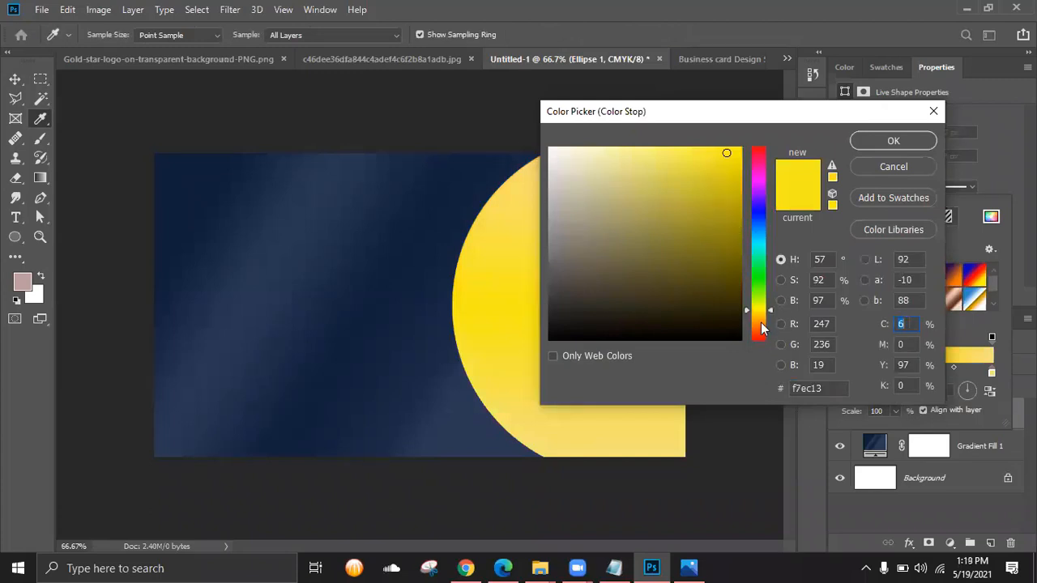
pyautogui.click(760, 318)
pyautogui.moveTo(725, 154); pyautogui.dragTo(679, 151)
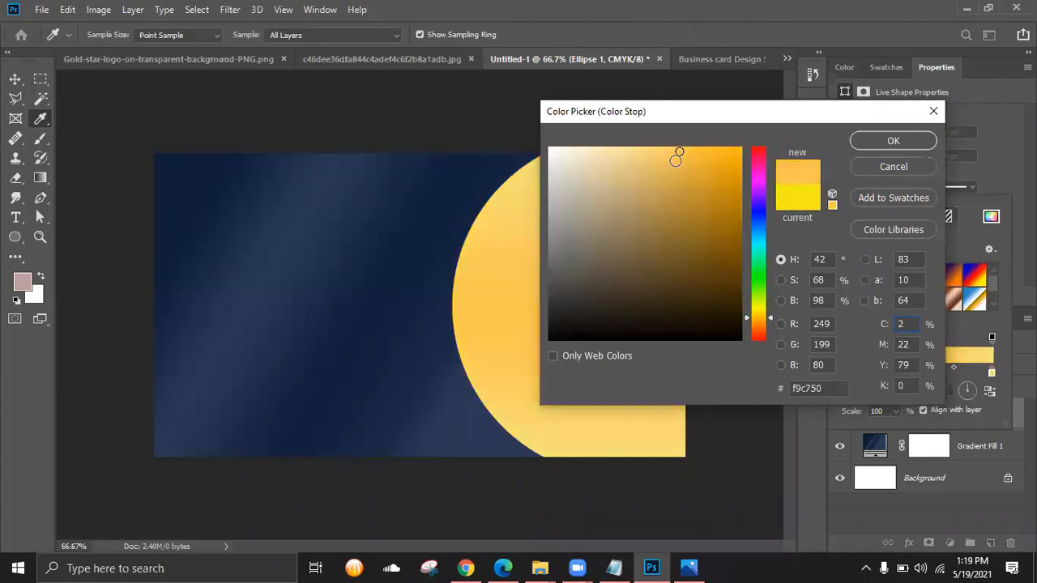
pyautogui.click(671, 153)
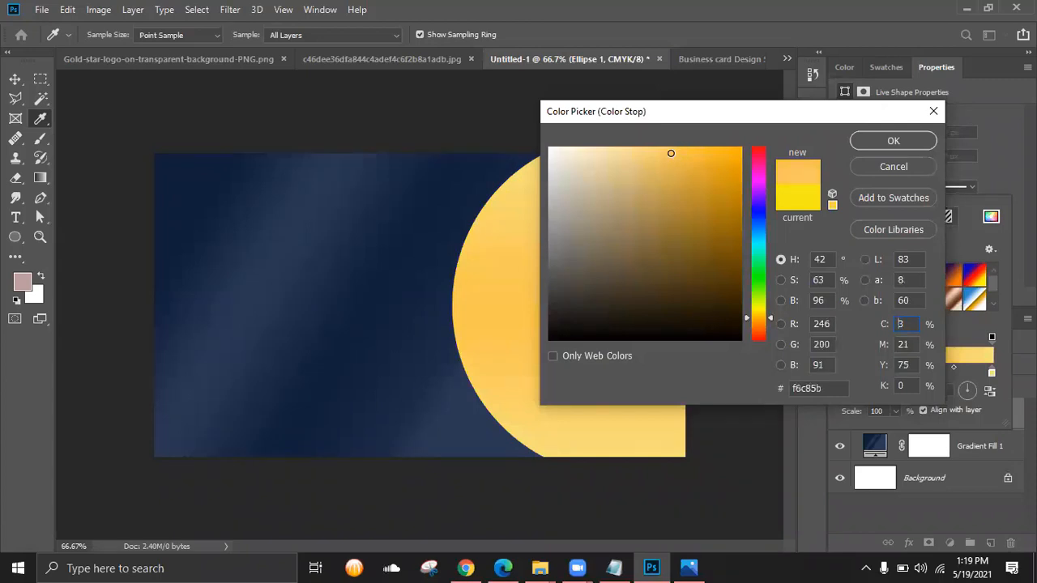
pyautogui.moveTo(671, 153); pyautogui.dragTo(664, 158)
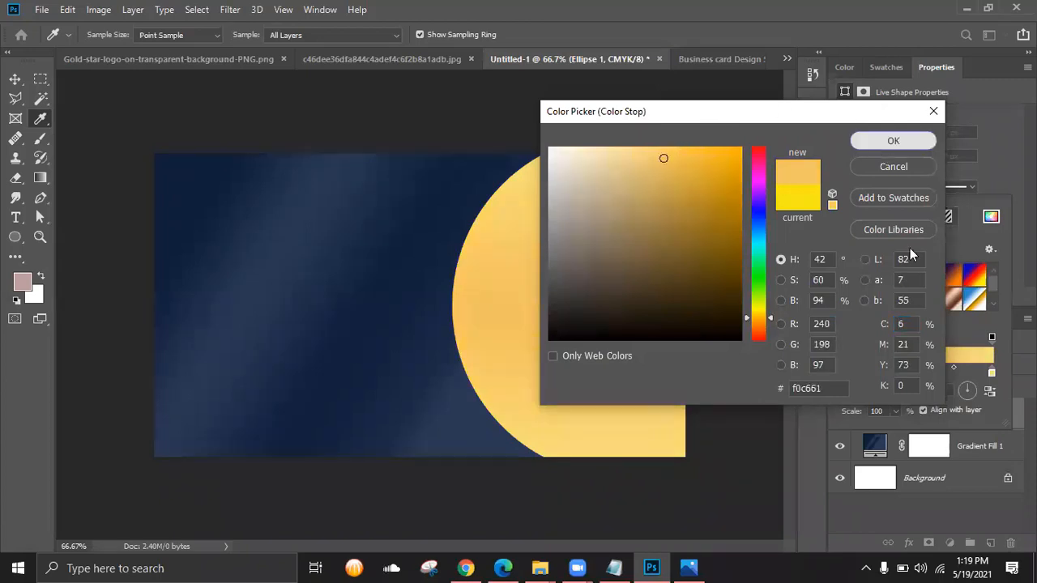
pyautogui.press('Return')
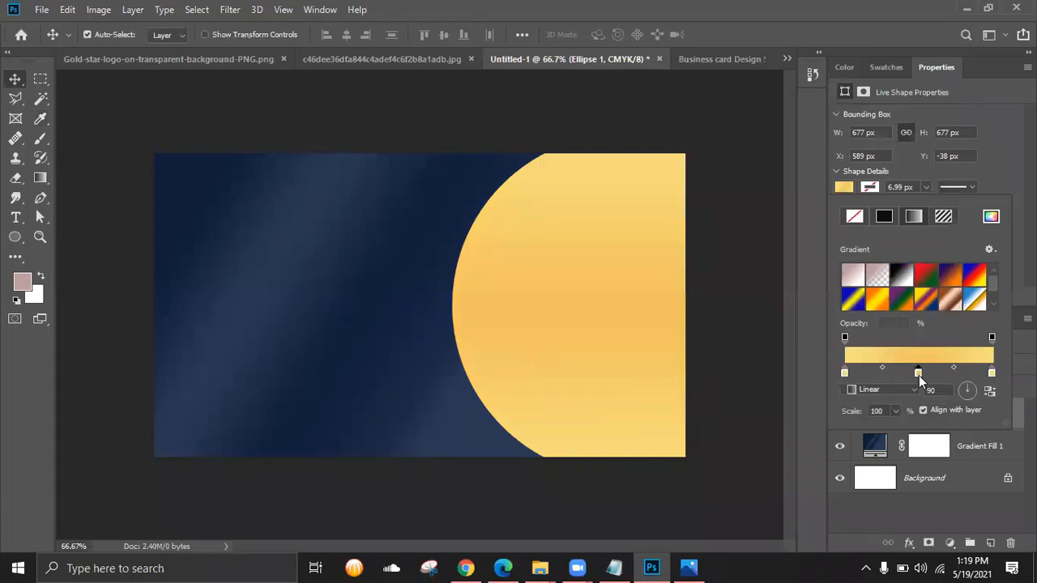
# - Refine the middle stop to a richer gold, keeping the right stop's pale yellow
pyautogui.doubleClick(917, 373)
pyautogui.click(652, 192)
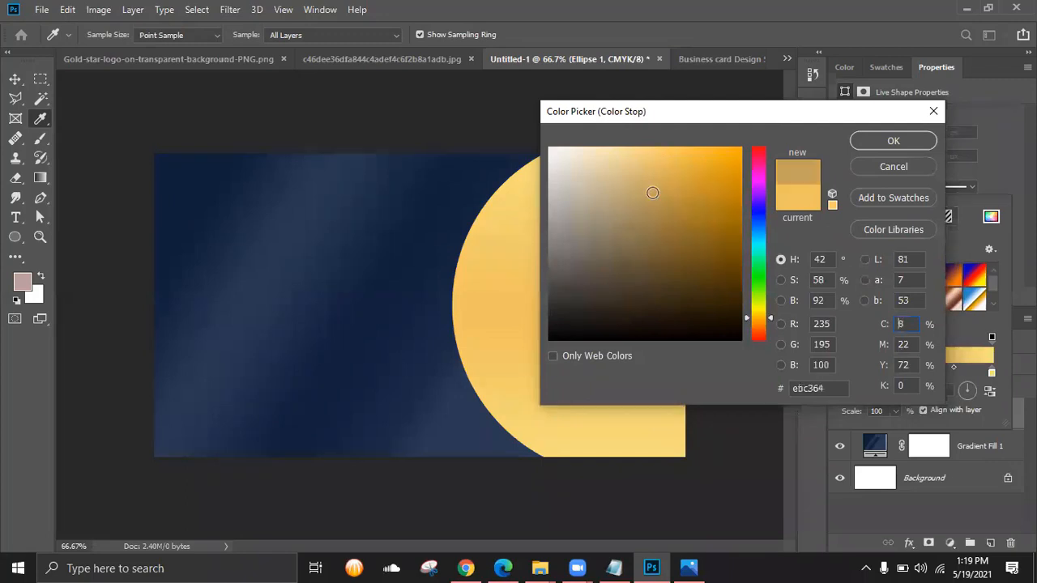
pyautogui.click(627, 196)
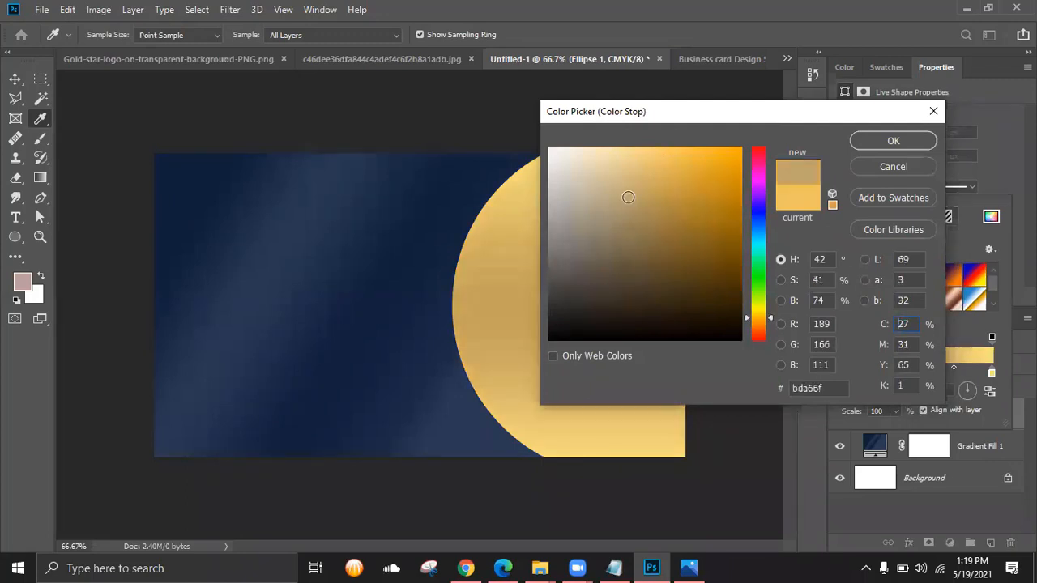
pyautogui.click(628, 165)
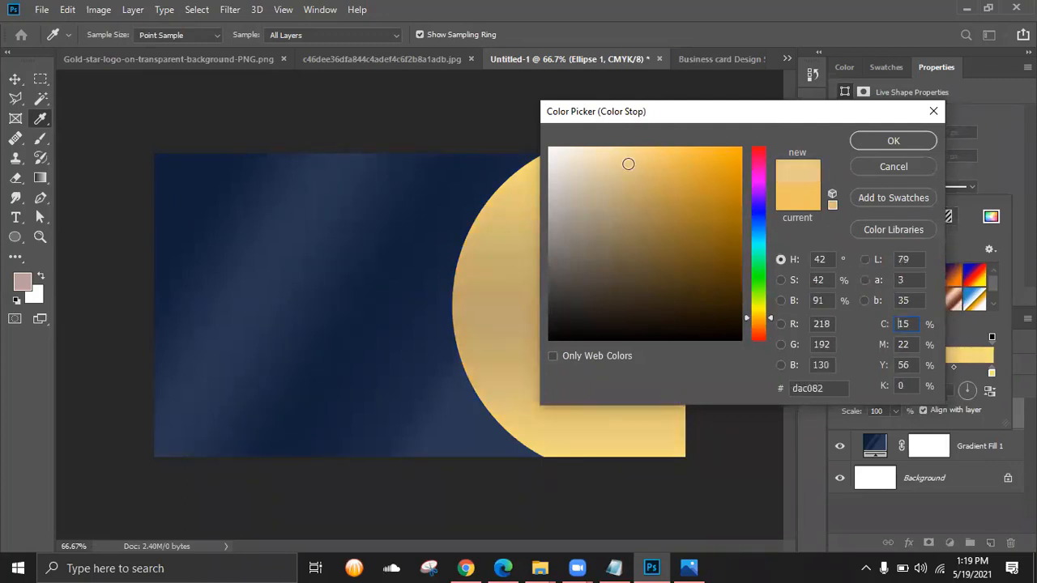
pyautogui.moveTo(655, 161); pyautogui.dragTo(659, 154)
pyautogui.click(894, 141)
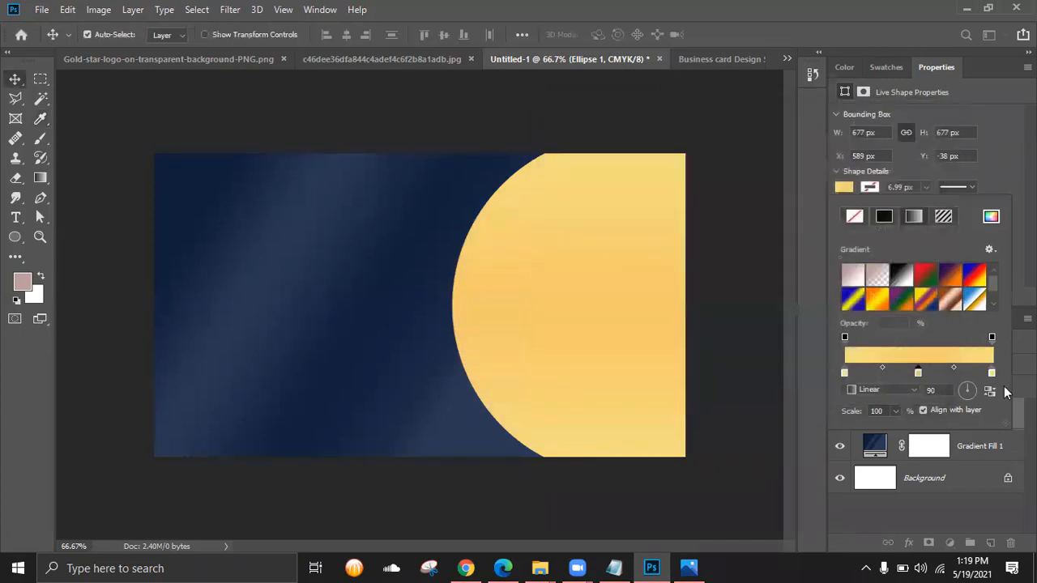
pyautogui.click(992, 373)
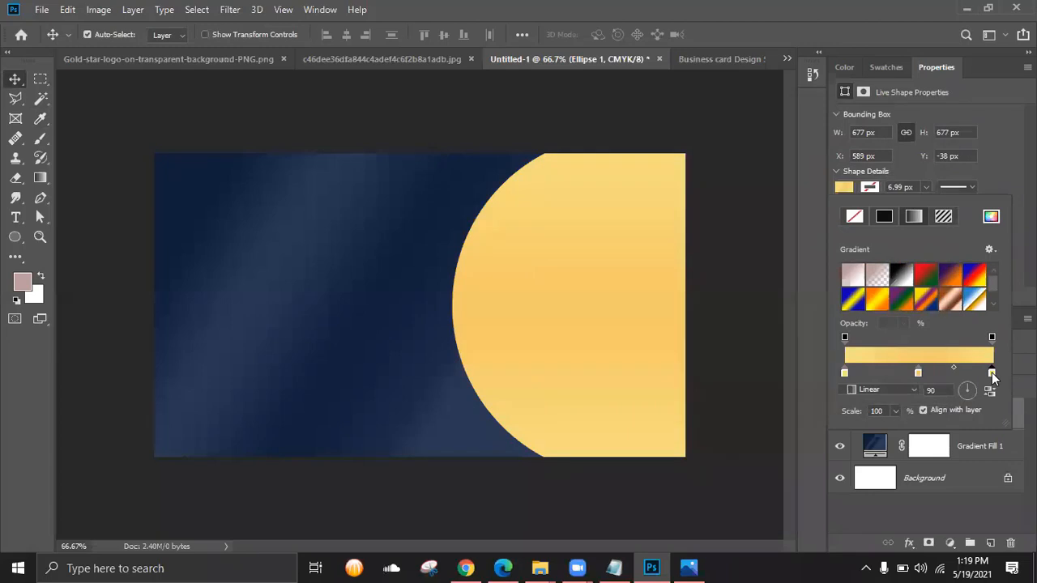
pyautogui.doubleClick(992, 372)
pyautogui.moveTo(640, 154); pyautogui.dragTo(676, 153)
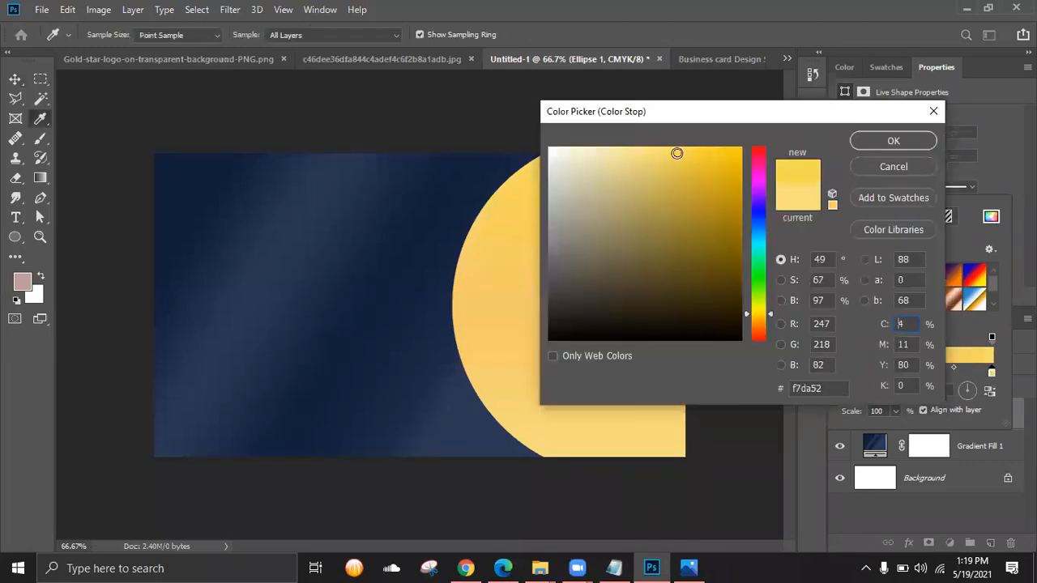
pyautogui.click(881, 168)
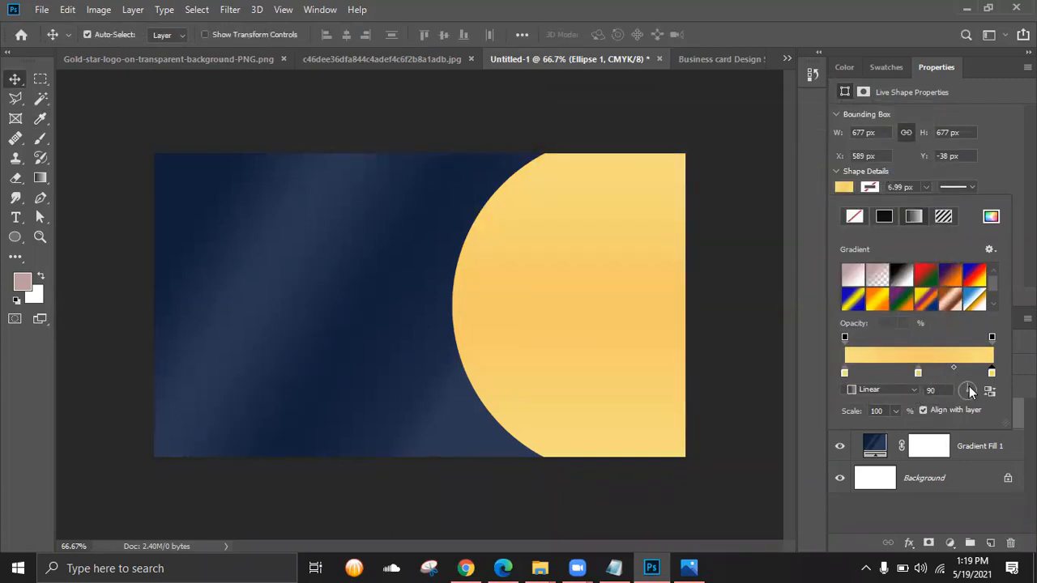
# - Darken the middle stop to bronze gold 91783d and accept the gradient
pyautogui.click(527, 121)
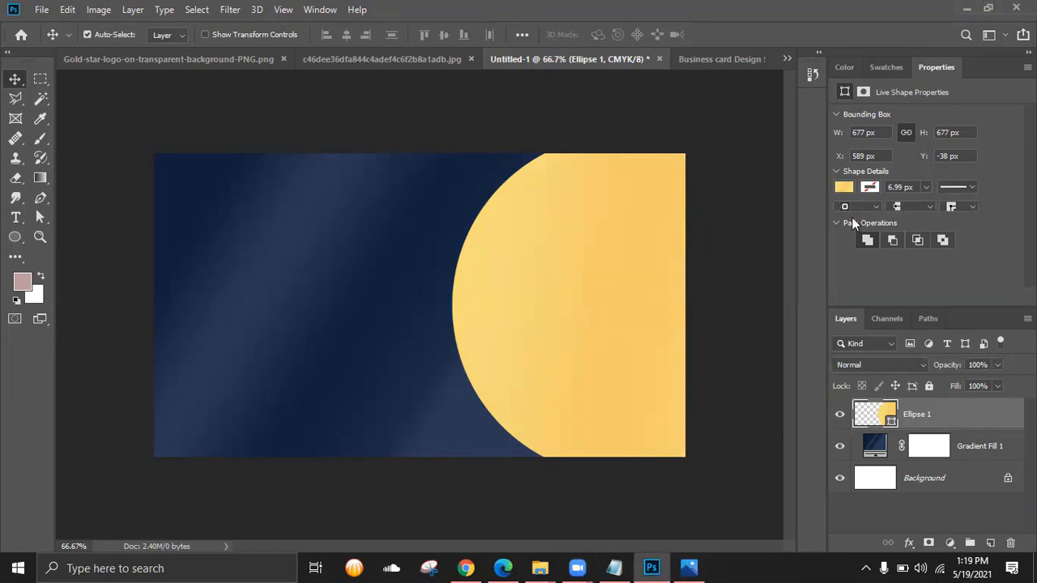
pyautogui.click(842, 187)
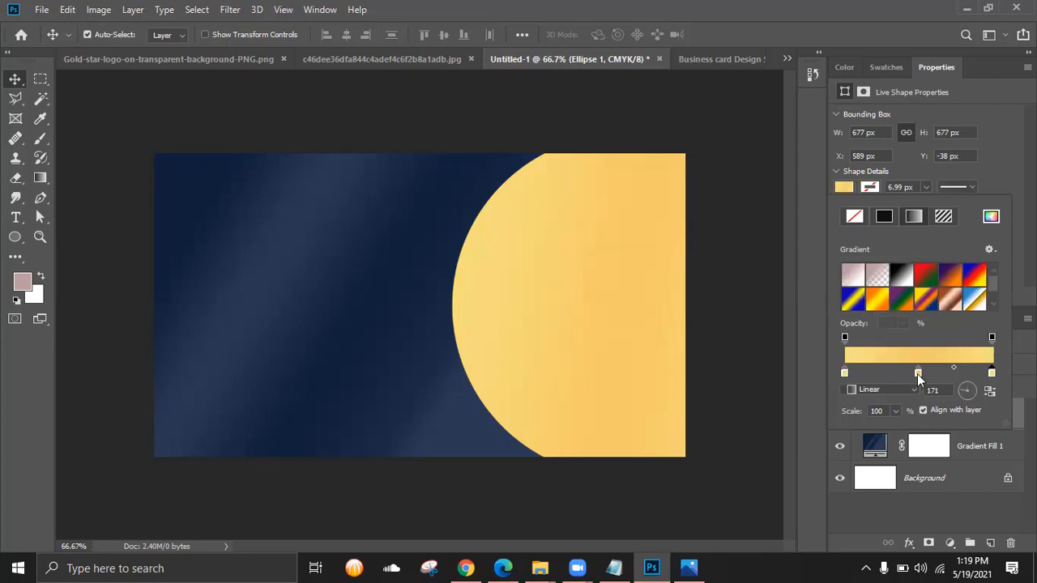
pyautogui.doubleClick(918, 373)
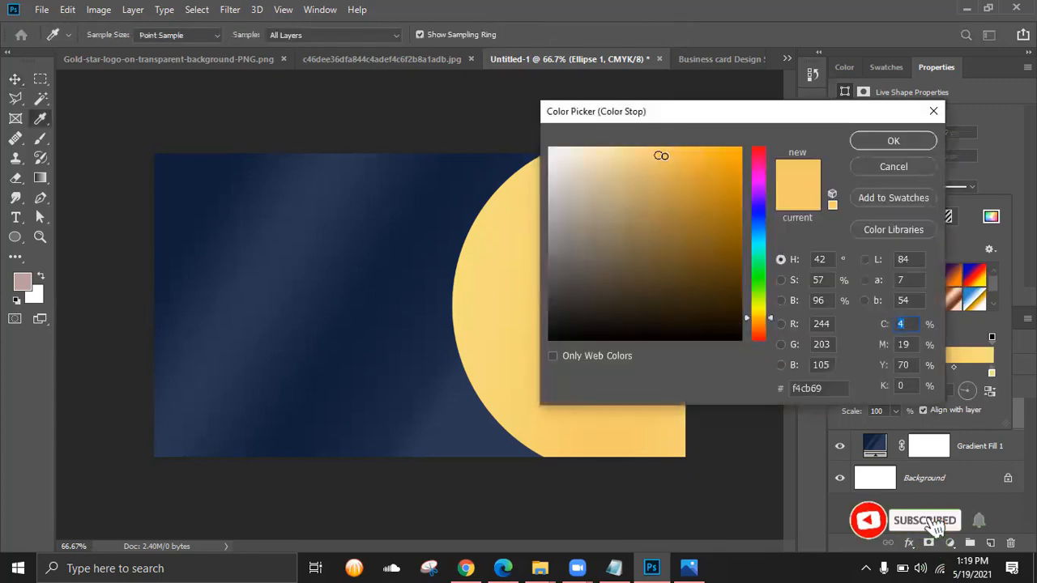
pyautogui.moveTo(661, 154); pyautogui.dragTo(660, 230)
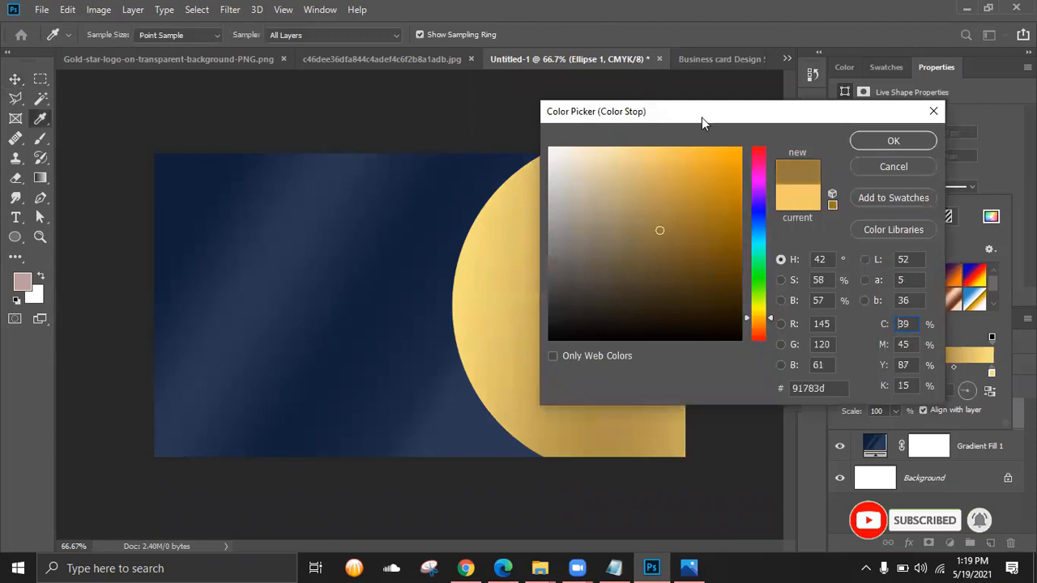
pyautogui.moveTo(702, 118); pyautogui.dragTo(750, 127)
pyautogui.click(911, 153)
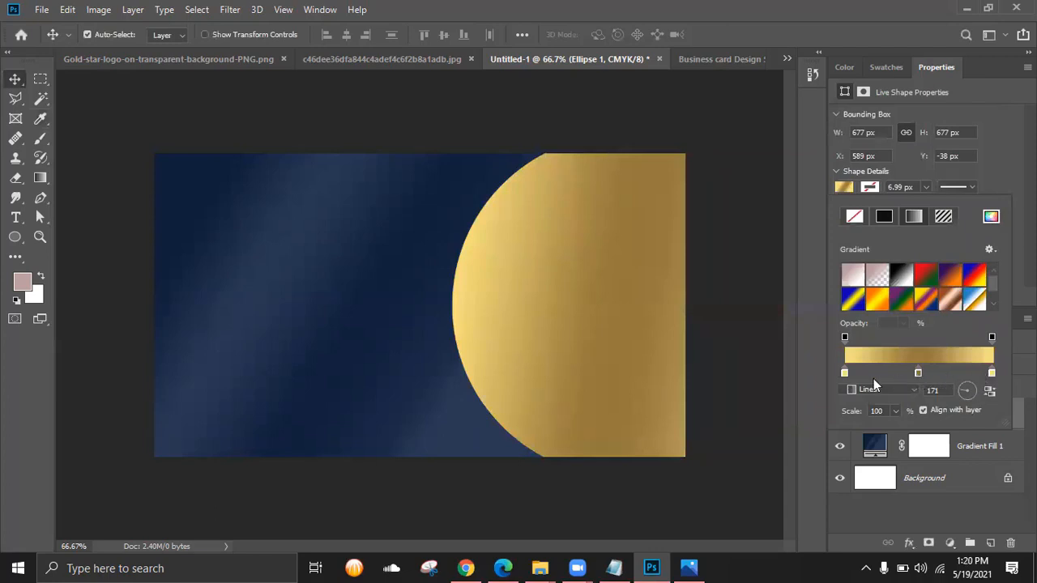
pyautogui.click(891, 356)
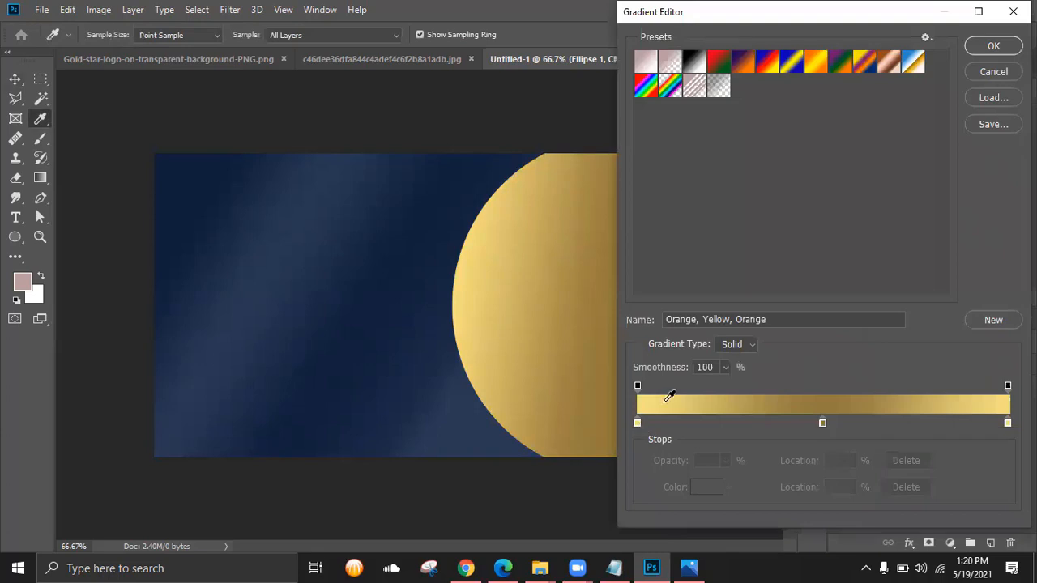
pyautogui.click(993, 46)
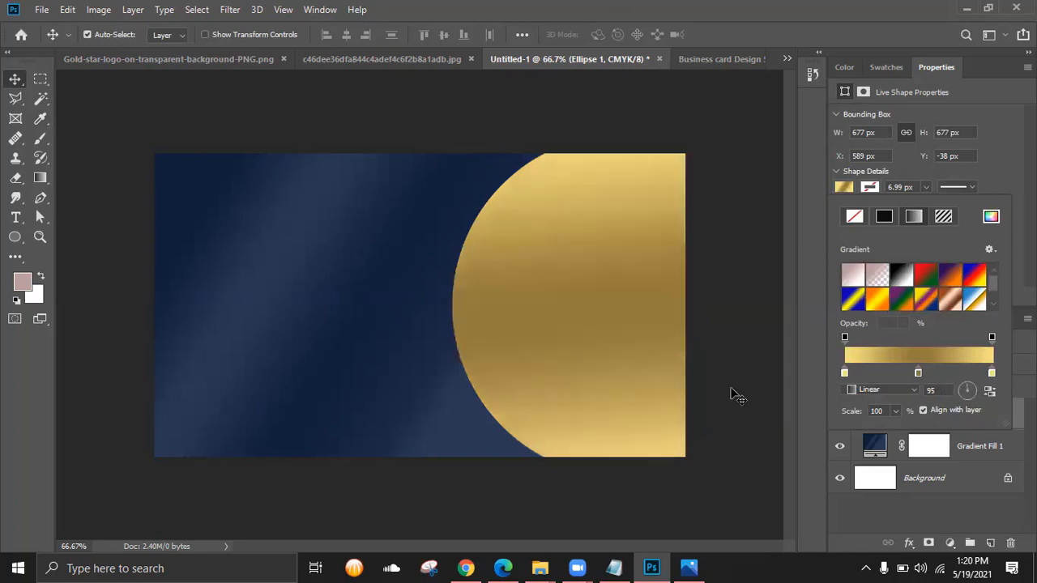
# - Duplicate the Ellipse 1 layer and nudge the copy right to X 619 px
pyautogui.click(687, 567)
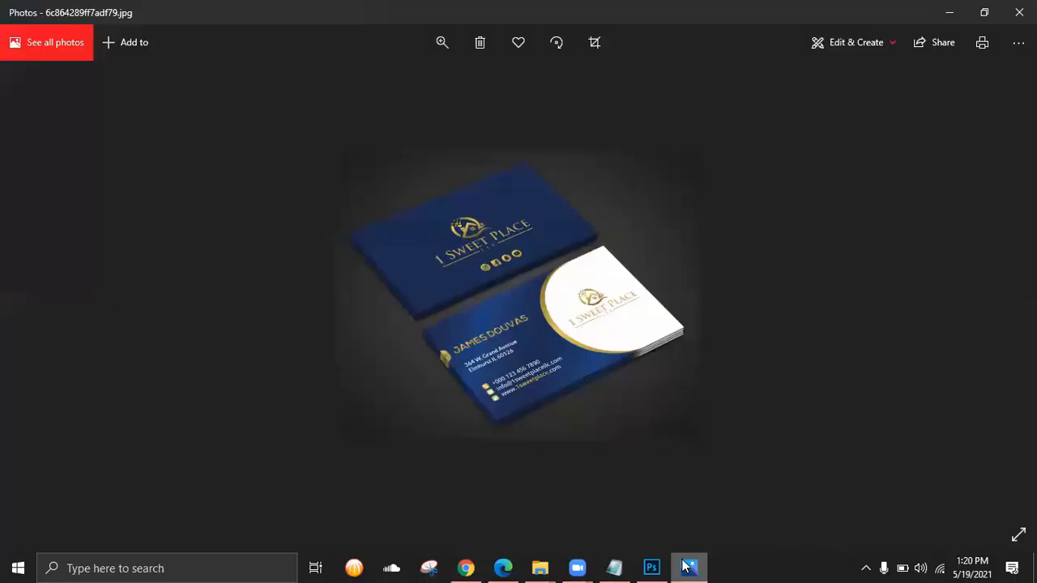
pyautogui.scroll(2, 578, 316)
pyautogui.scroll(-2, 579, 316)
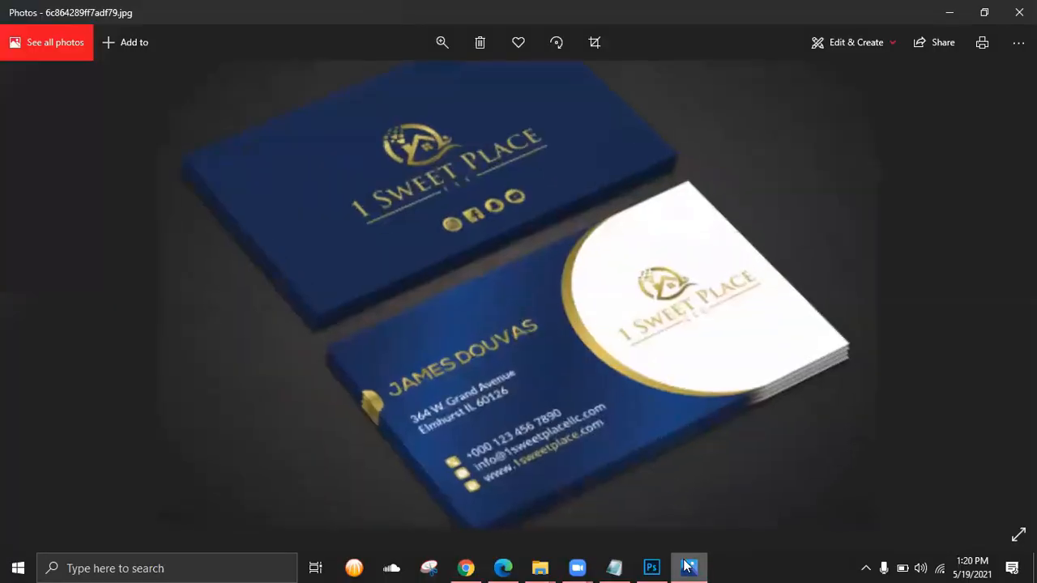
pyautogui.click(652, 567)
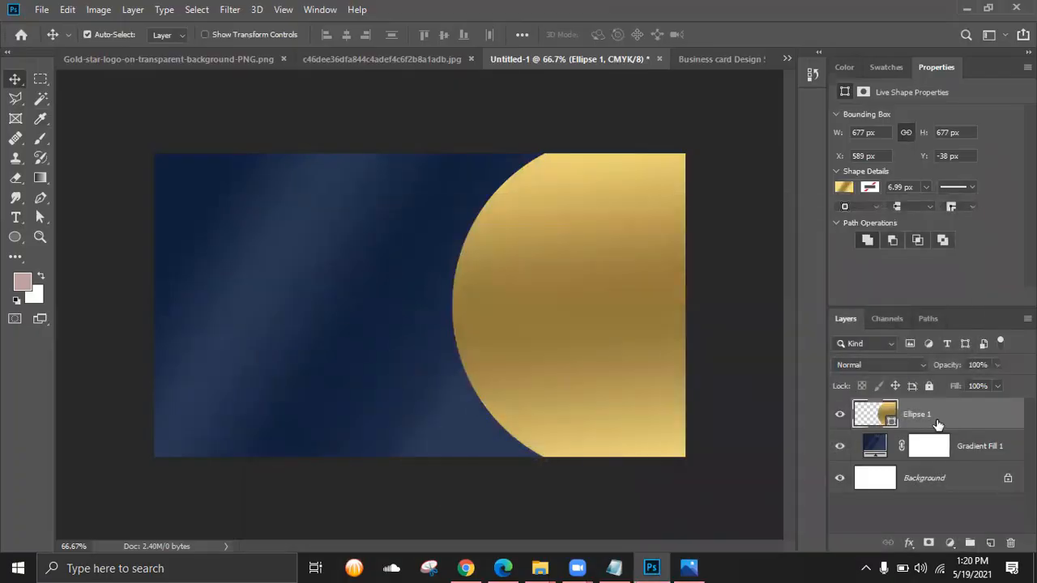
pyautogui.moveTo(953, 413); pyautogui.dragTo(990, 542)
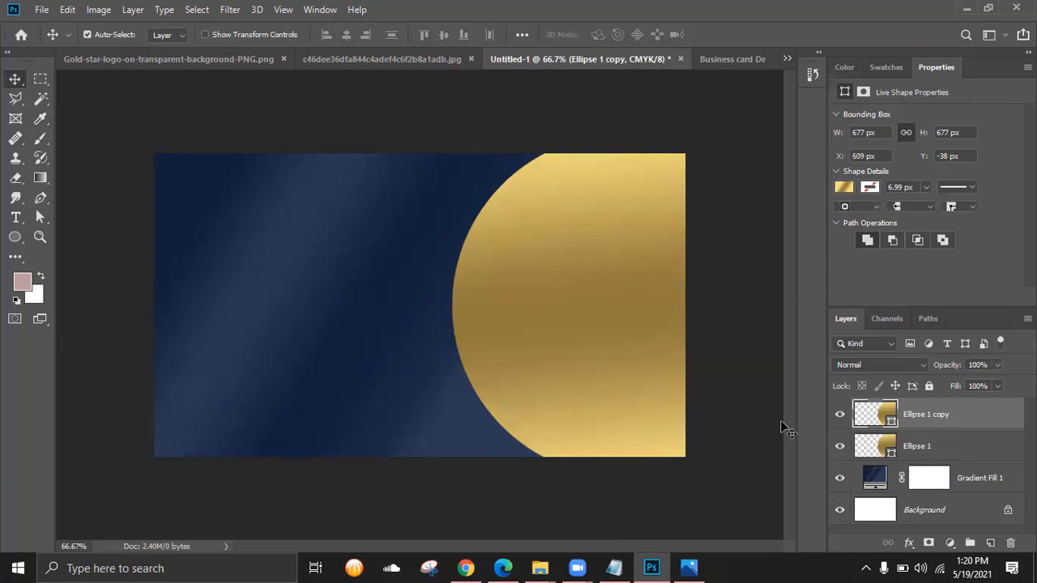
pyautogui.hotkey('shift', 'Right')
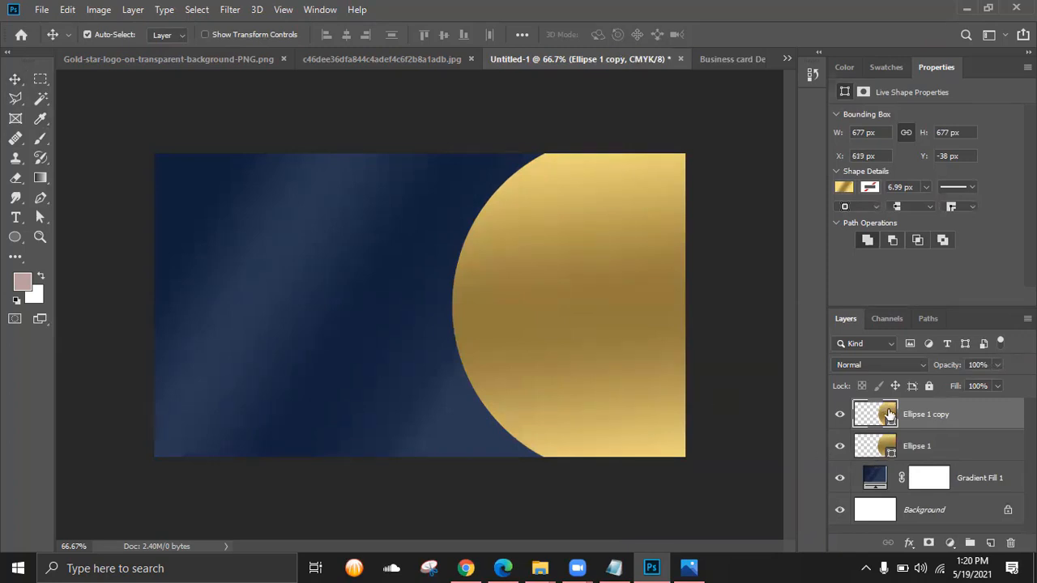
# - Review the copy's 95° gradient fill unchanged, then open its Blending Options
pyautogui.doubleClick(889, 414)
pyautogui.click(753, 173)
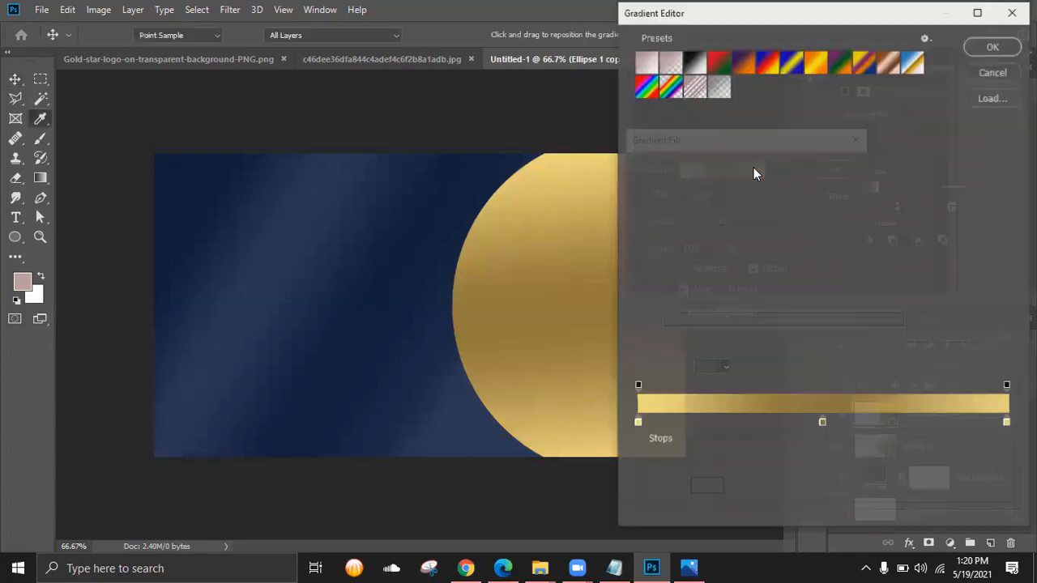
pyautogui.click(992, 73)
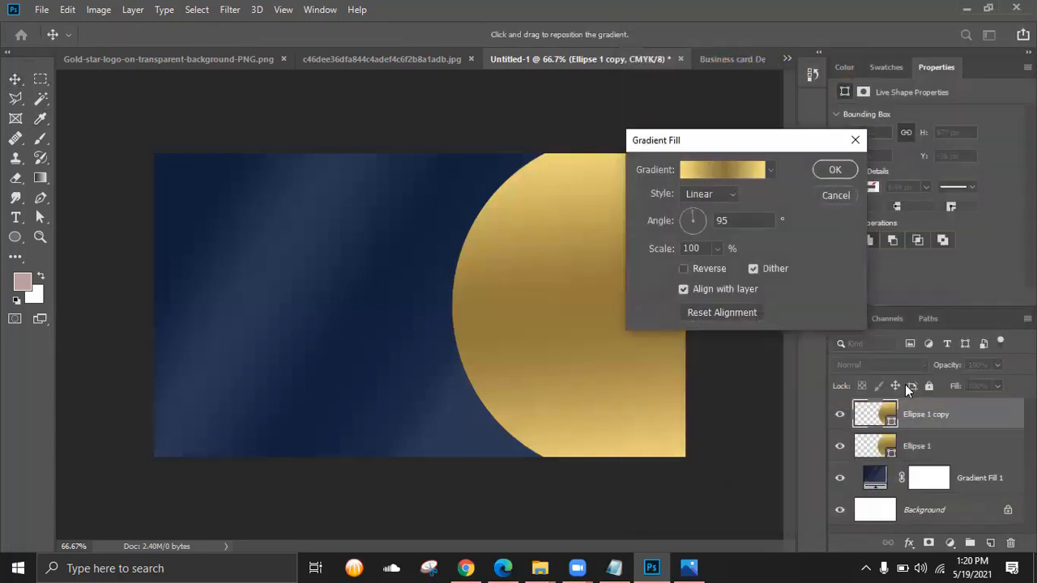
pyautogui.click(836, 196)
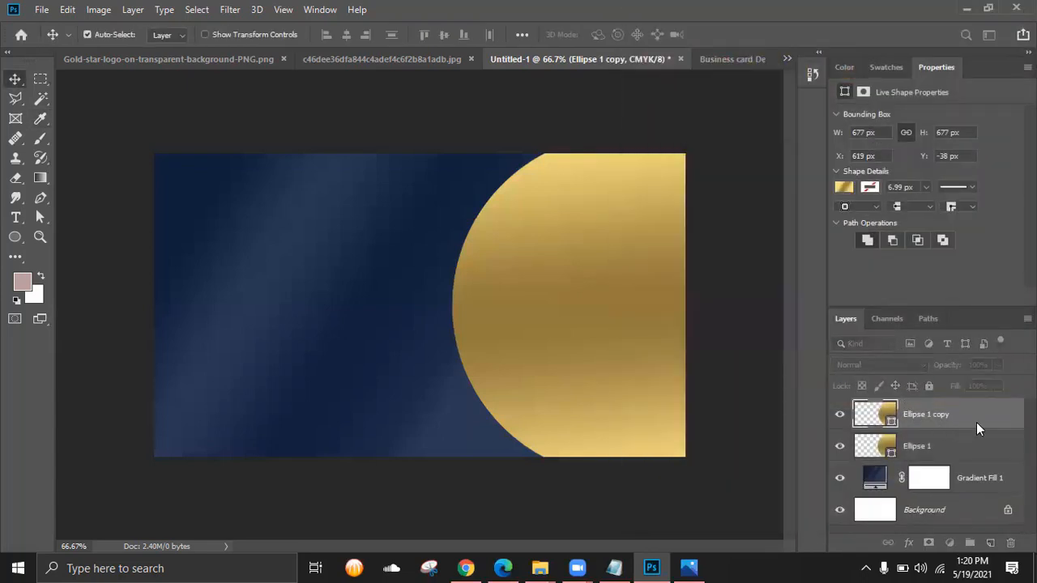
pyautogui.rightClick(976, 422)
pyautogui.click(833, 25)
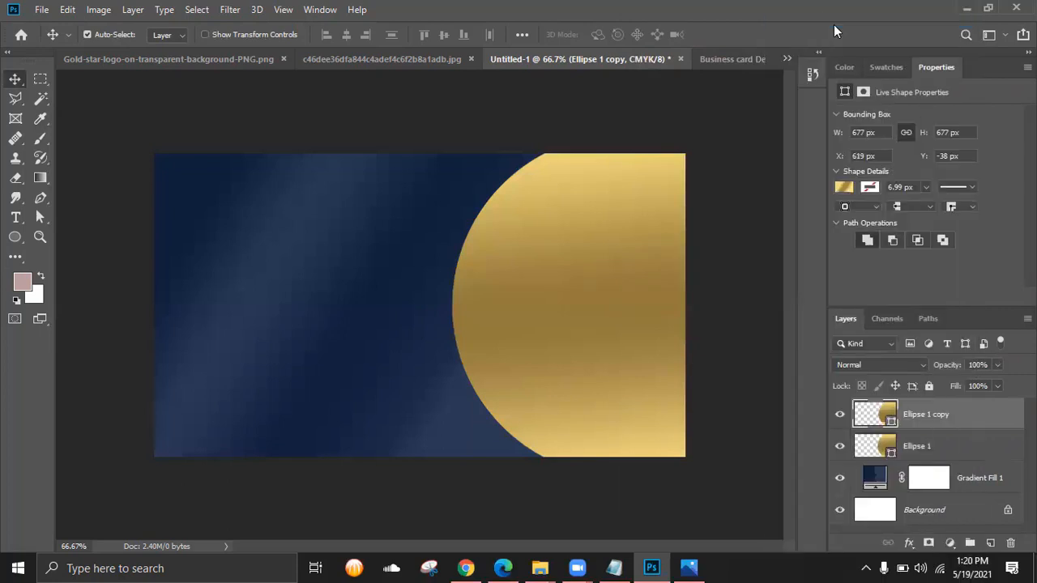
# - Give the Ellipse 1 copy a pure white Color Overlay
pyautogui.press('h')
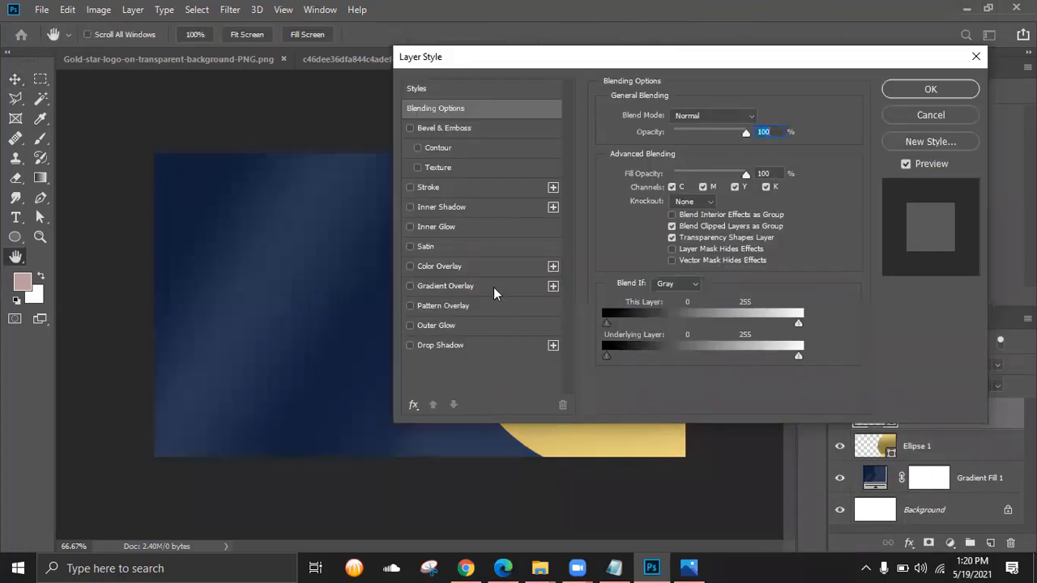
pyautogui.click(468, 287)
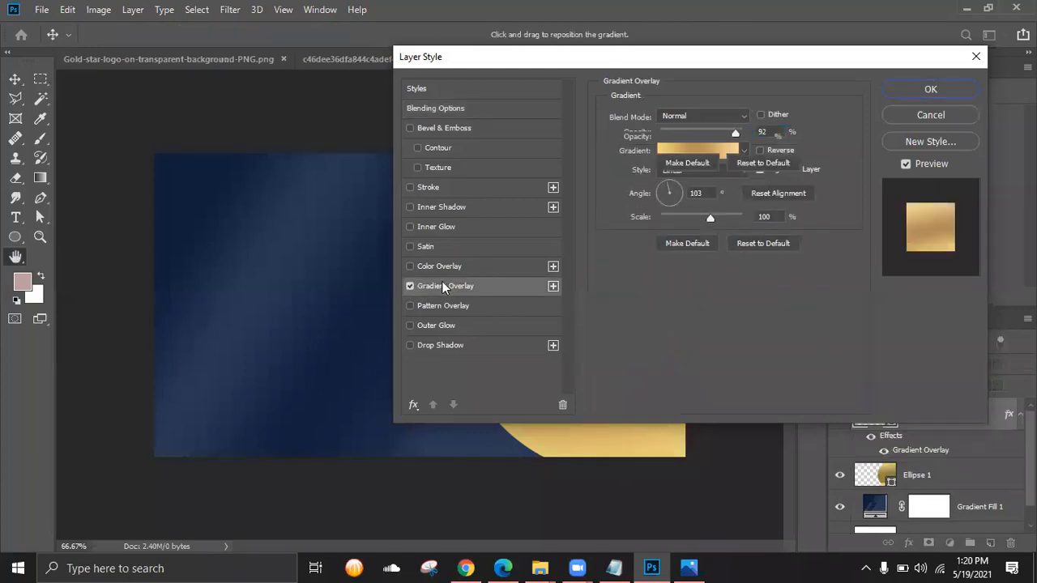
pyautogui.click(410, 266)
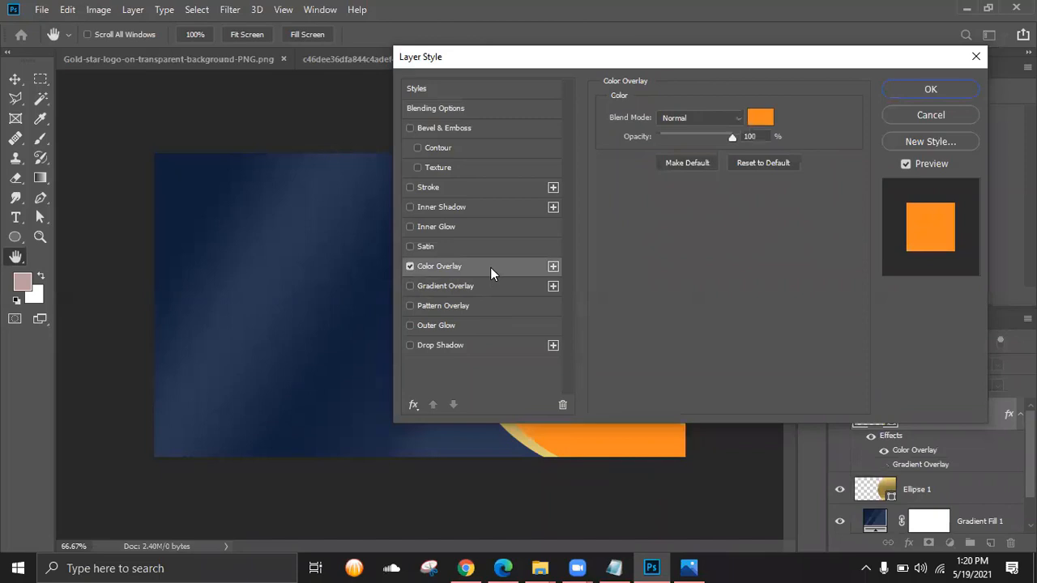
pyautogui.click(760, 117)
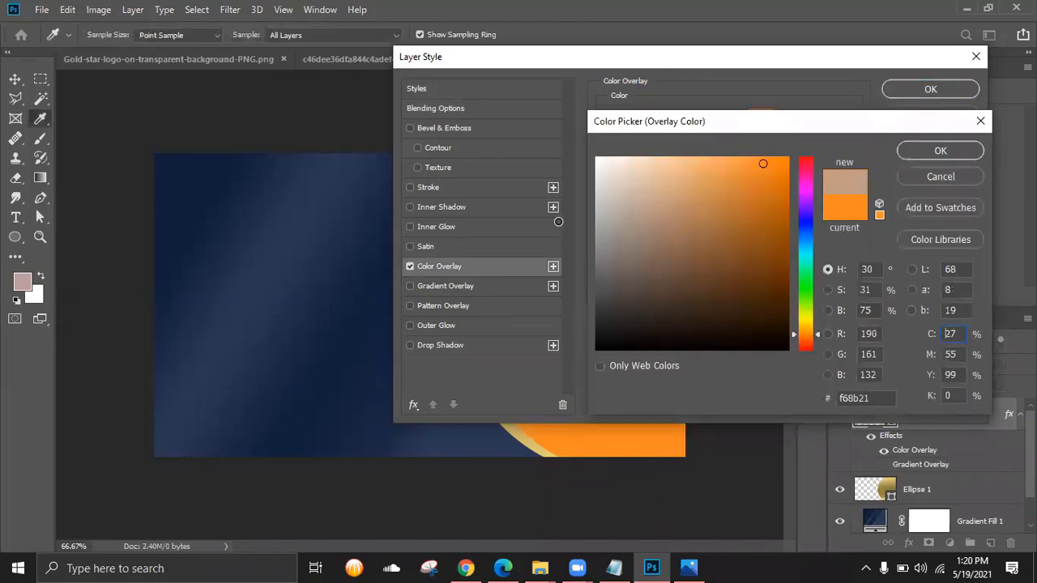
pyautogui.moveTo(647, 217); pyautogui.dragTo(572, 133)
pyautogui.click(940, 150)
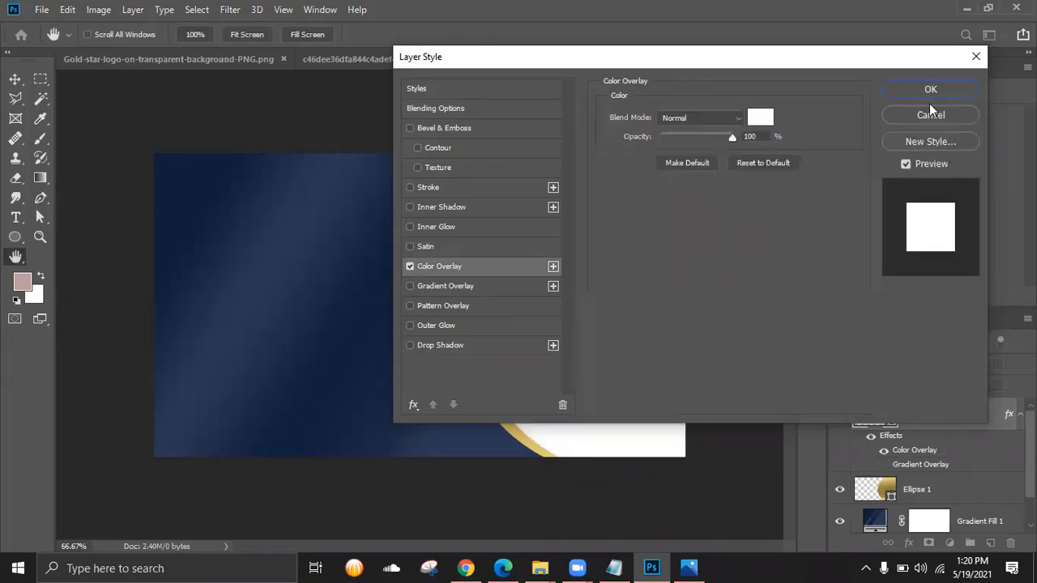
pyautogui.click(938, 88)
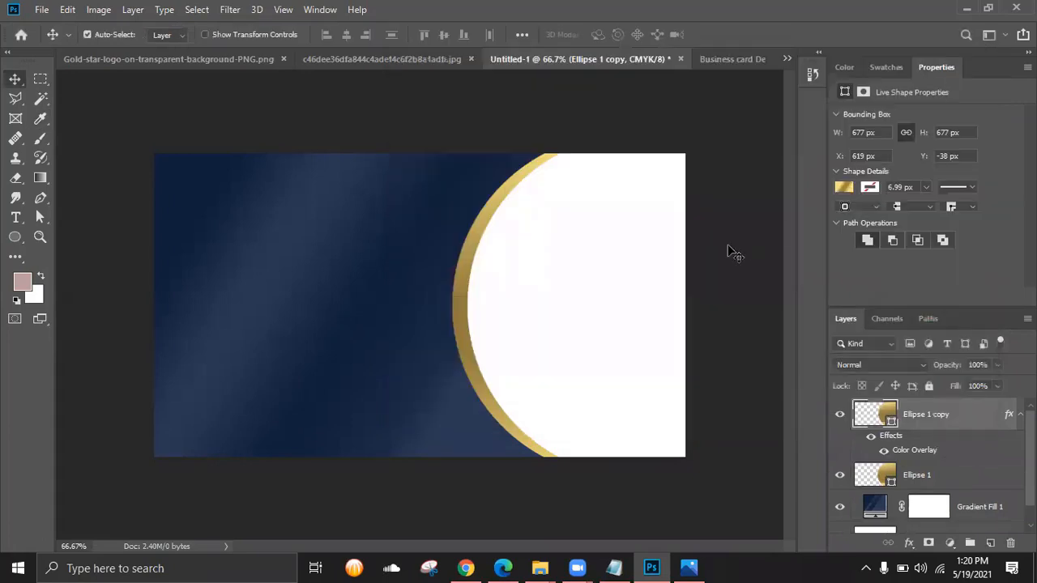
# - Nudge the white circle left and right to X 615 px, leaving a thin gold rim
pyautogui.press('Left')
pyautogui.press('Left')
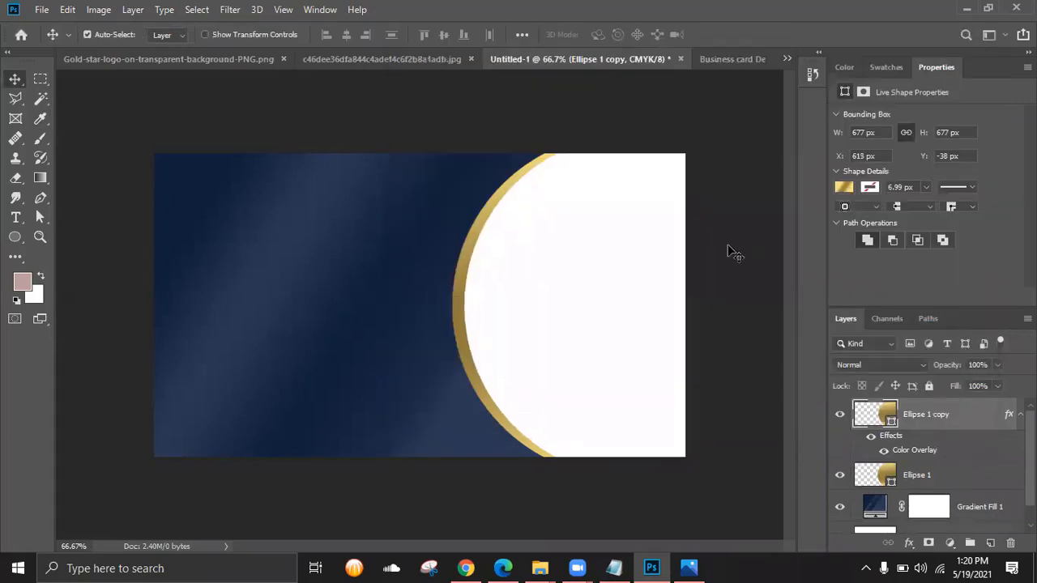
pyautogui.press('Left')
pyautogui.press('Left')
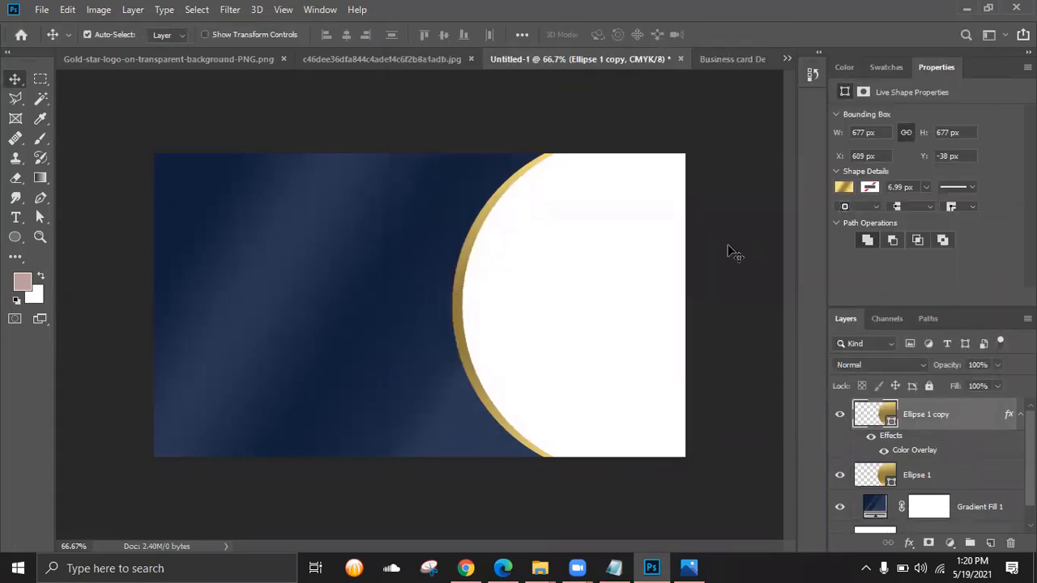
pyautogui.press('Left')
pyautogui.press('Left')
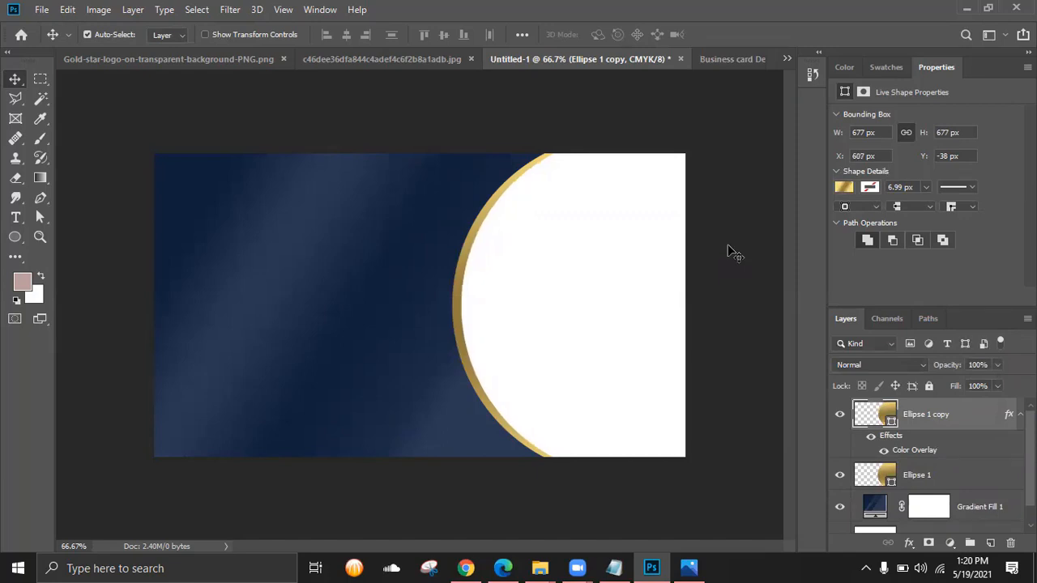
pyautogui.press('Left')
pyautogui.press('Left')
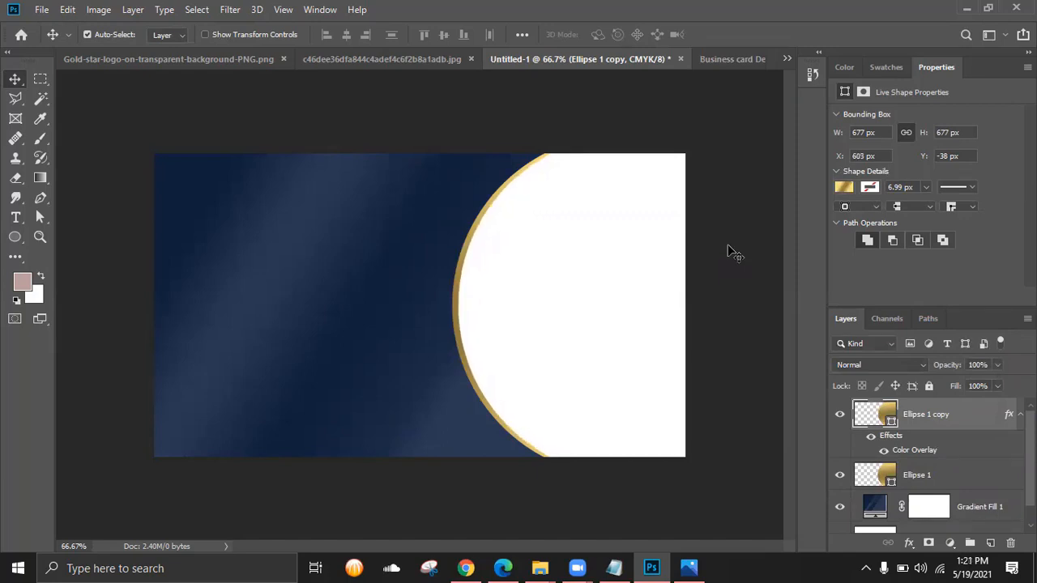
pyautogui.press('Right')
pyautogui.press('Right')
pyautogui.press('Right')
pyautogui.press('Right')
pyautogui.press('Right')
pyautogui.press('Right')
pyautogui.press('Right')
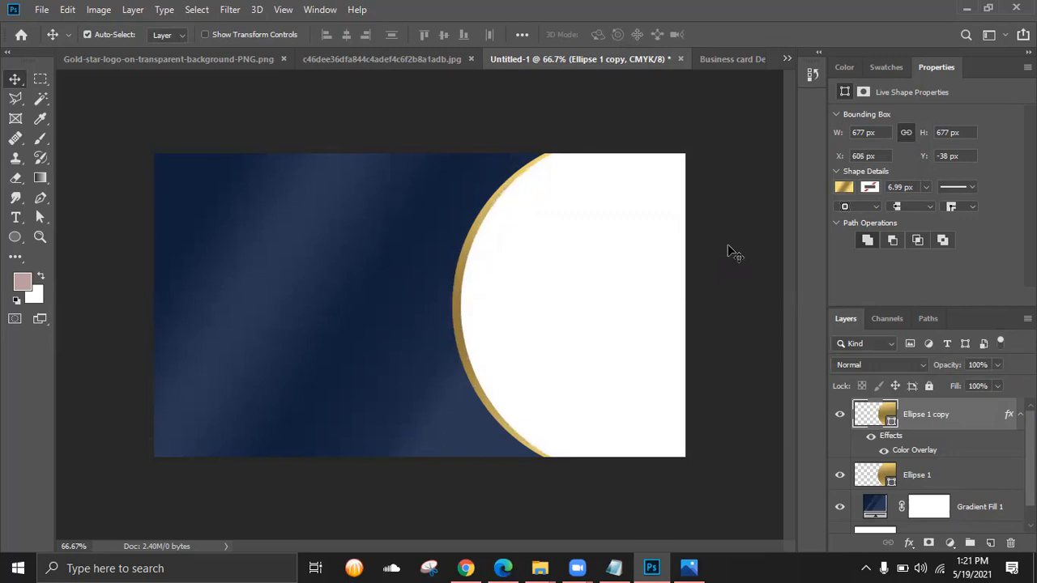
pyautogui.press('Right')
pyautogui.press('Right')
pyautogui.press('Right')
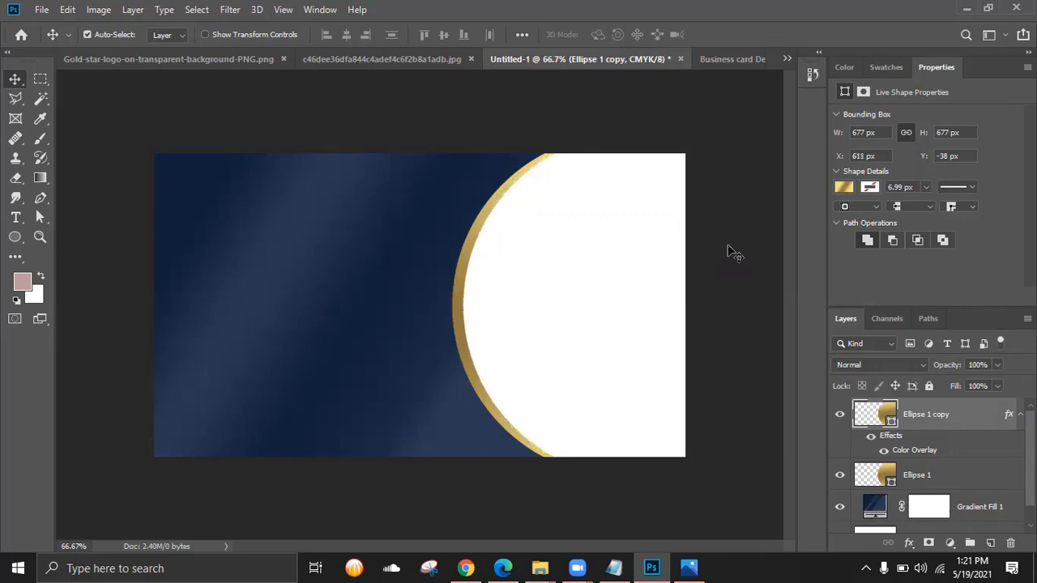
pyautogui.press('Right')
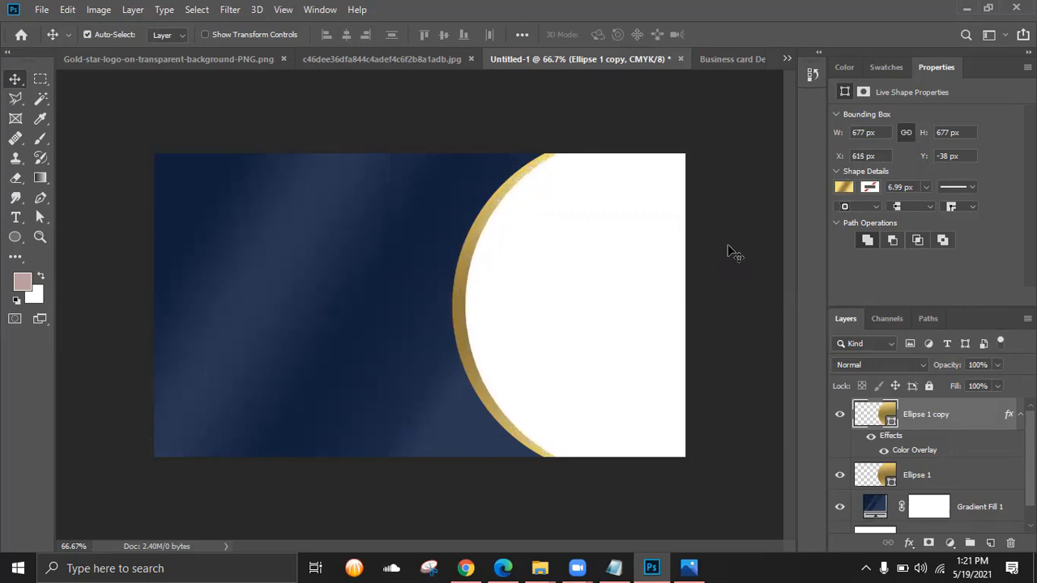
pyautogui.press('Left')
pyautogui.press('Left')
pyautogui.press('Left')
pyautogui.press('Left')
pyautogui.press('Left')
pyautogui.press('Left')
pyautogui.press('Left')
pyautogui.press('Left')
pyautogui.press('Left')
pyautogui.press('Left')
pyautogui.press('Left')
pyautogui.press('Left')
pyautogui.press('Left')
pyautogui.press('Left')
pyautogui.press('Left')
pyautogui.press('Left')
pyautogui.press('Left')
pyautogui.press('Left')
pyautogui.press('Left')
pyautogui.press('Left')
pyautogui.click(878, 475)
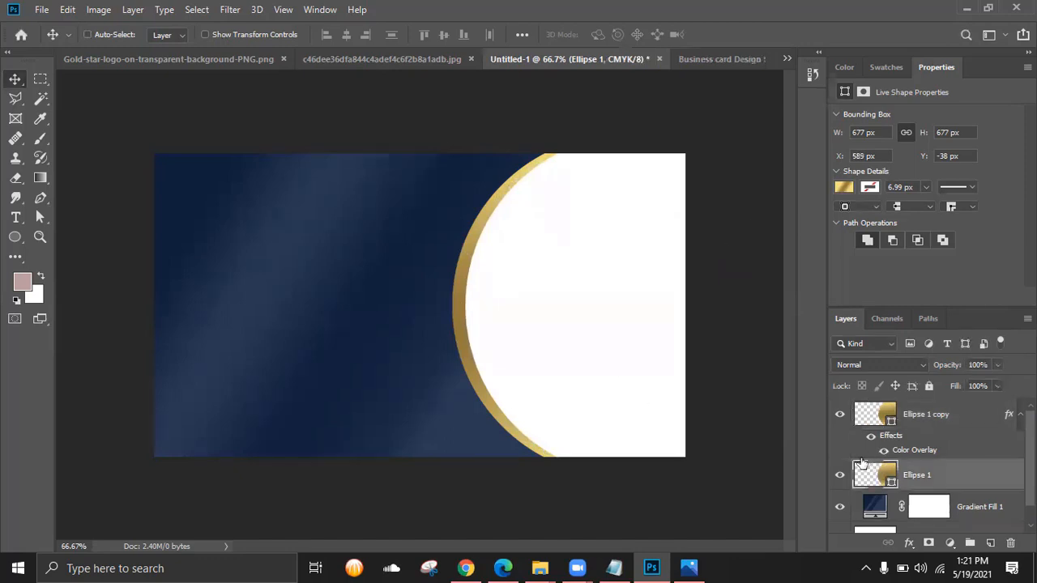
# - Reduce the gold Ellipse 1's height and nudge it 2 px left
pyautogui.hotkey('ctrl', 't')
pyautogui.moveTo(623, 134); pyautogui.dragTo(622, 134)
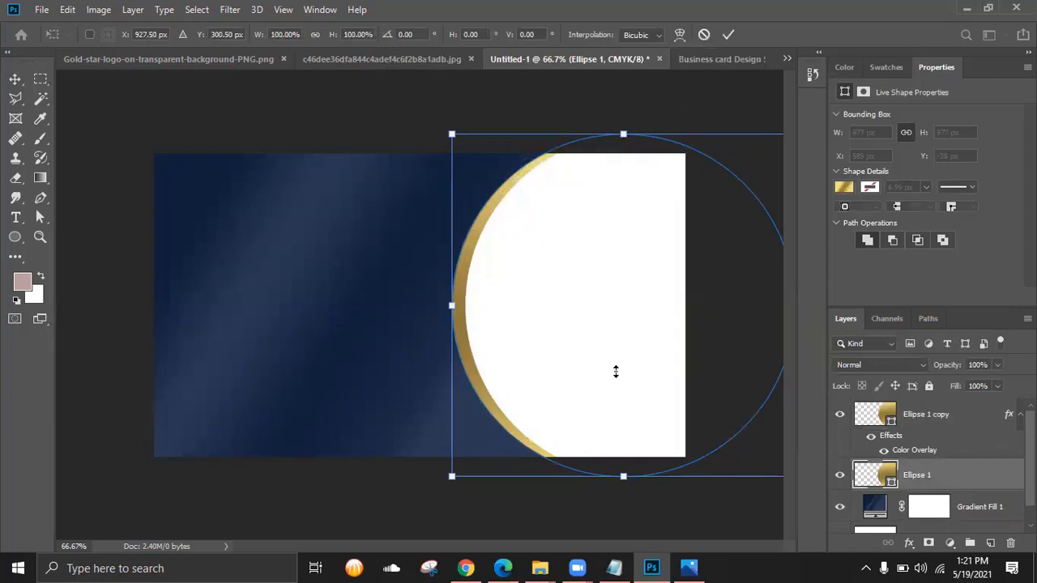
pyautogui.moveTo(623, 476); pyautogui.dragTo(621, 469)
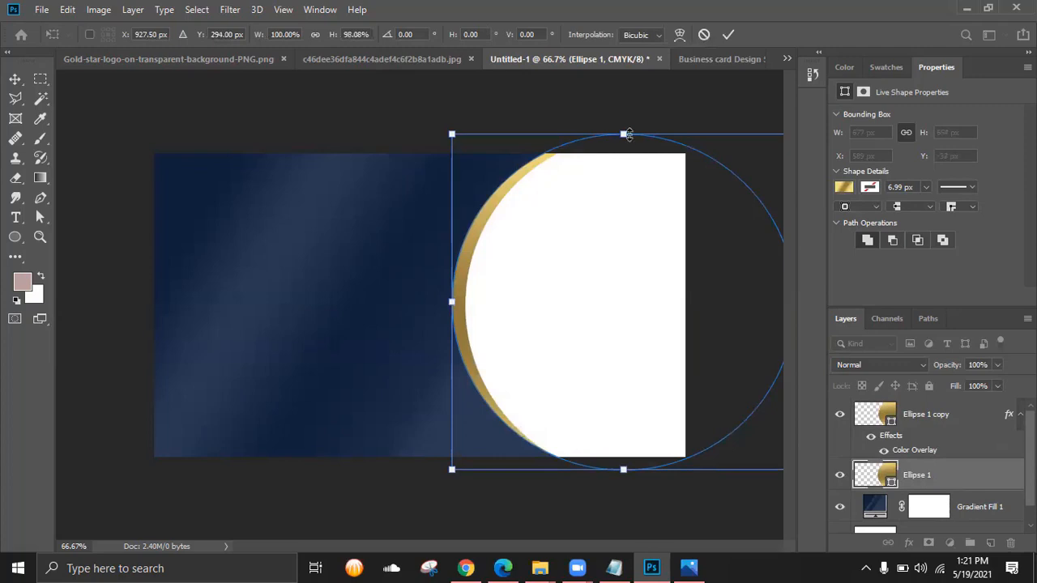
pyautogui.moveTo(622, 137); pyautogui.dragTo(383, 476)
pyautogui.moveTo(621, 137); pyautogui.dragTo(619, 139)
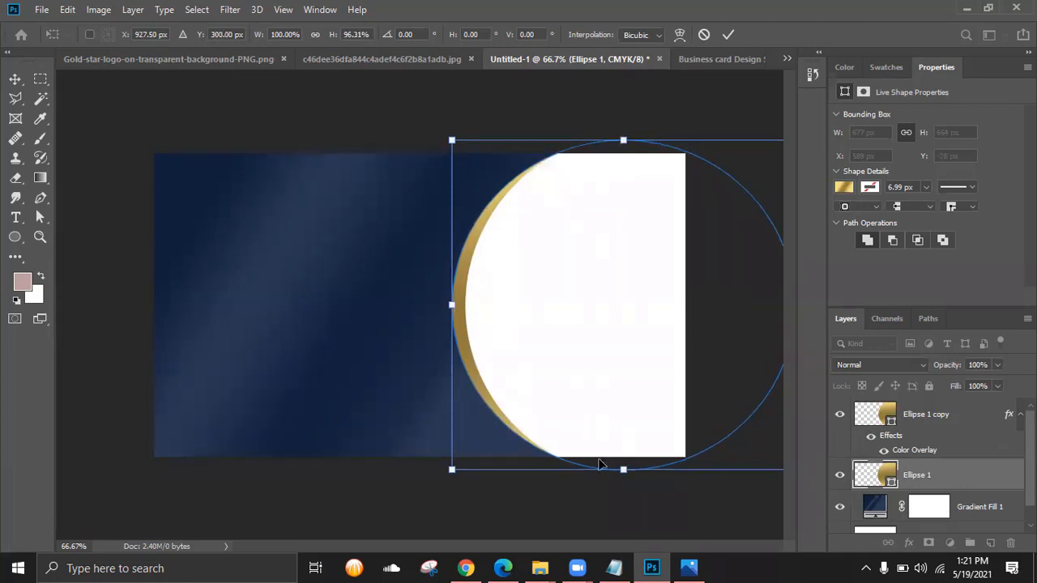
pyautogui.press('Left')
pyautogui.press('Left')
pyautogui.press('Left')
pyautogui.press('Left')
pyautogui.press('Left')
pyautogui.press('Left')
pyautogui.press('Left')
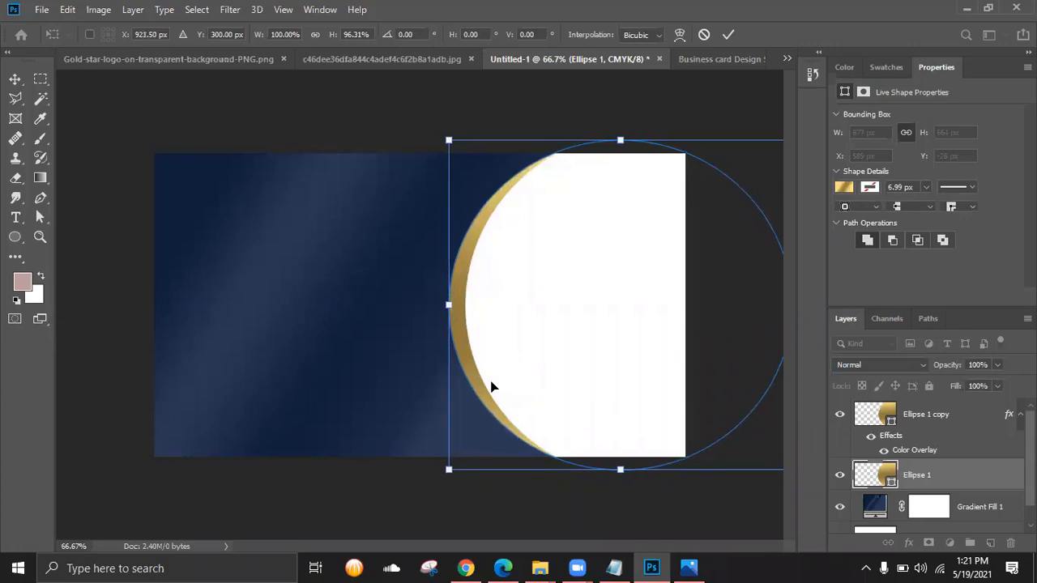
pyautogui.press('Left')
pyautogui.press('Left')
pyautogui.press('Left')
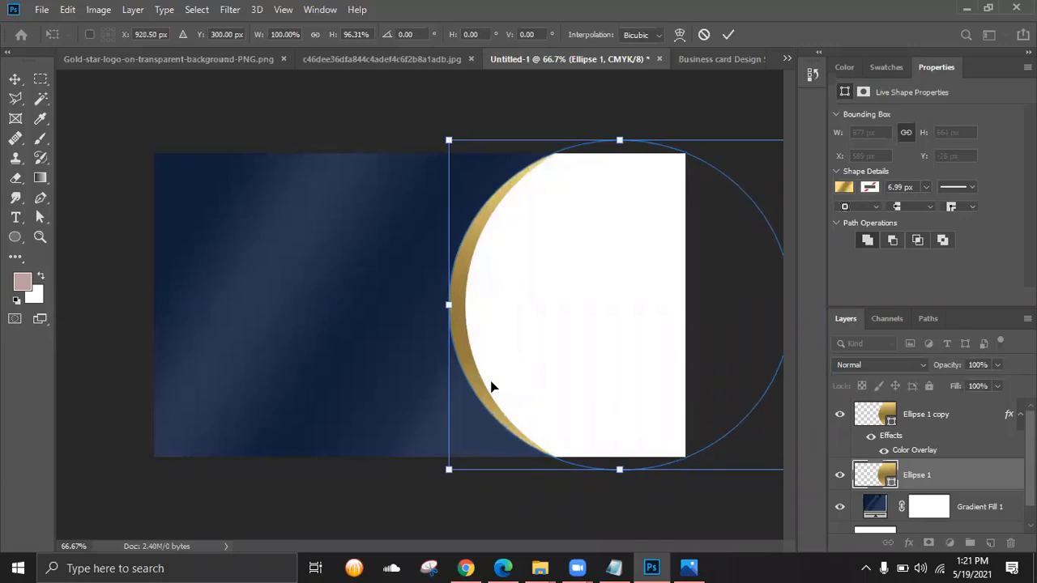
# - Fine-tune the gold circle's top edge and commit it at 677 × 651 px
pyautogui.click(701, 563)
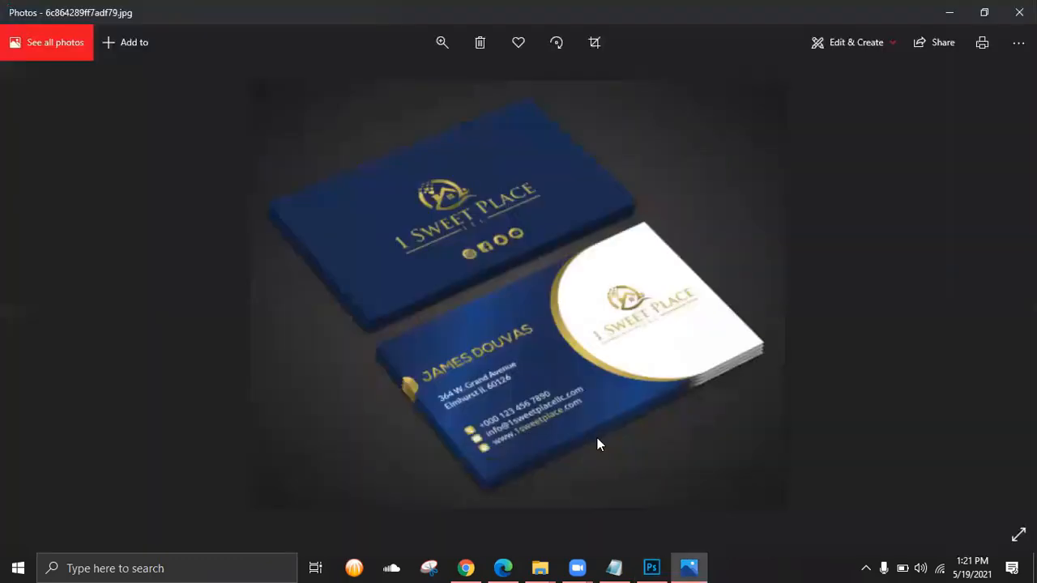
pyautogui.click(682, 563)
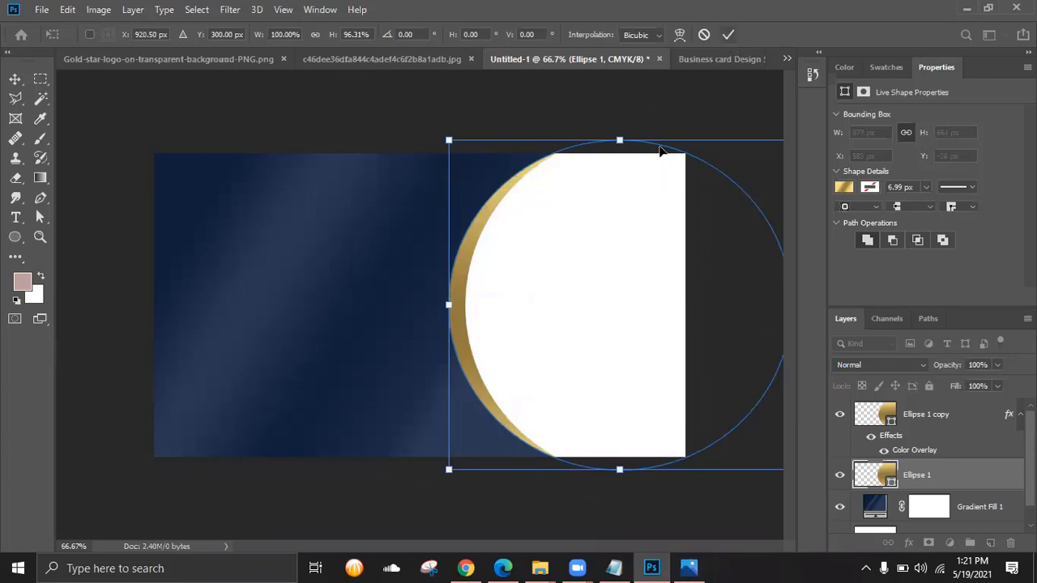
pyautogui.moveTo(619, 141); pyautogui.dragTo(594, 144)
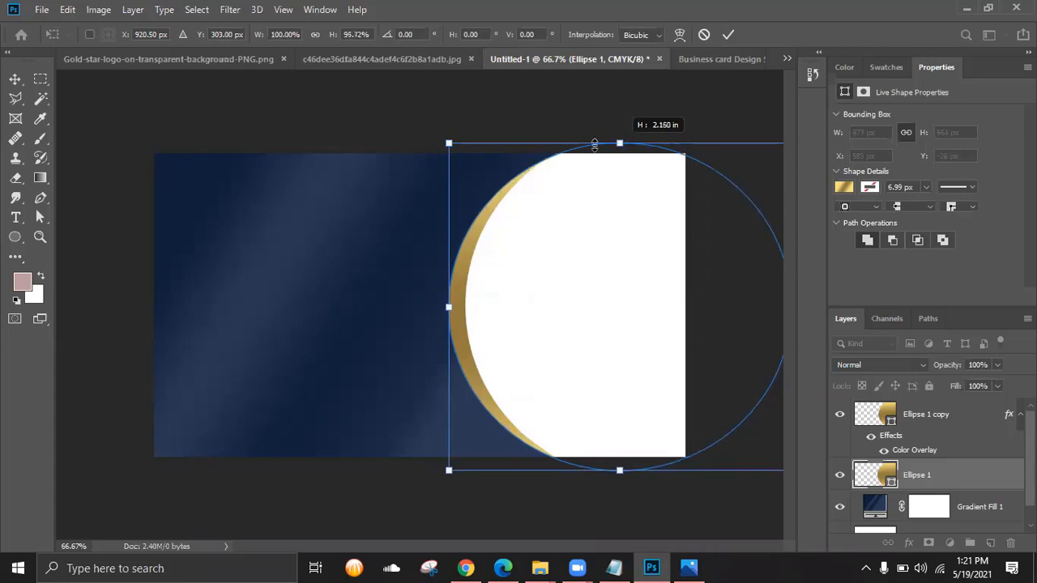
pyautogui.moveTo(506, 162); pyautogui.dragTo(558, 166)
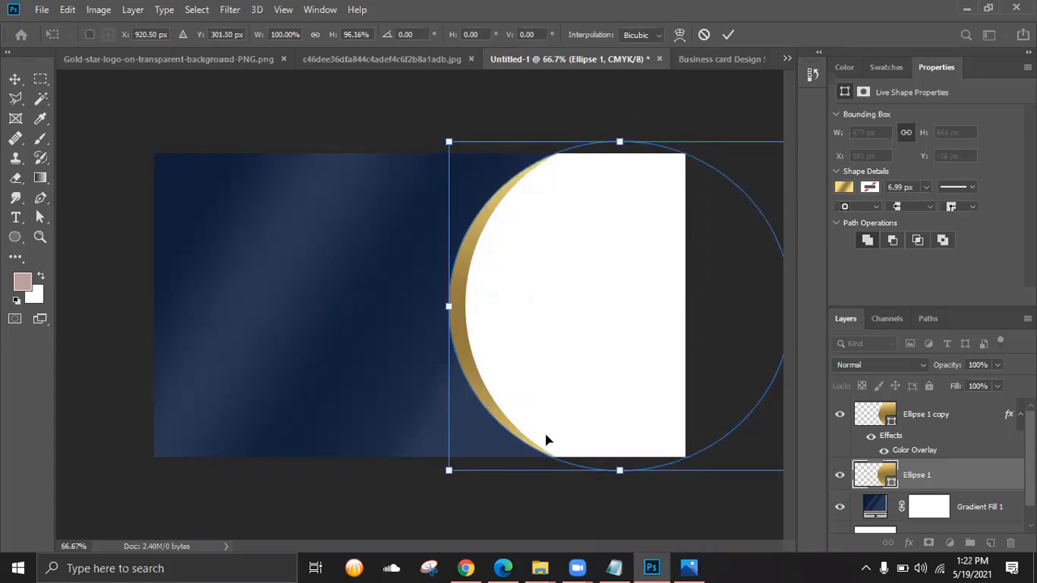
pyautogui.click(729, 34)
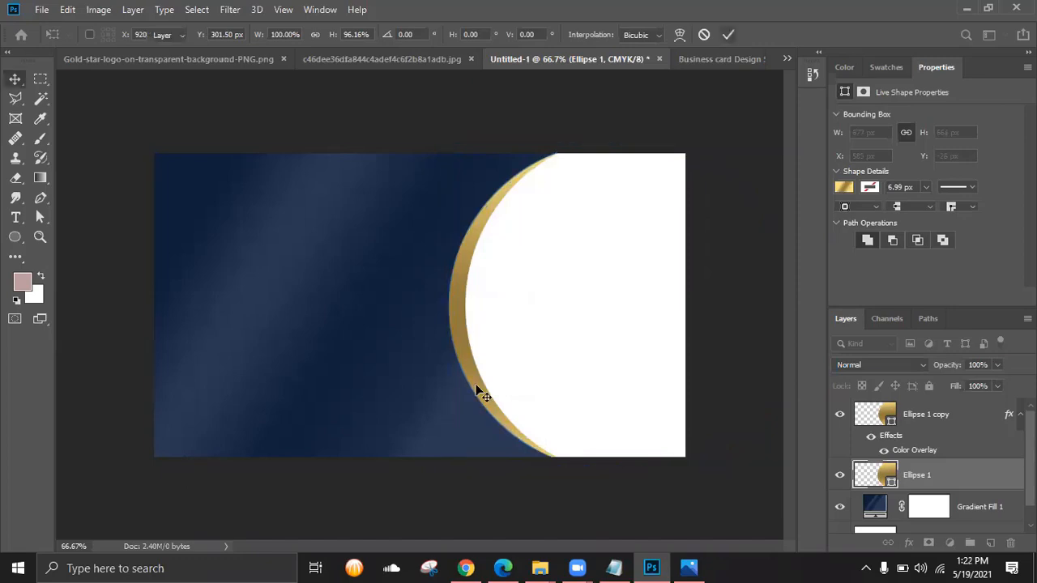
pyautogui.click(689, 567)
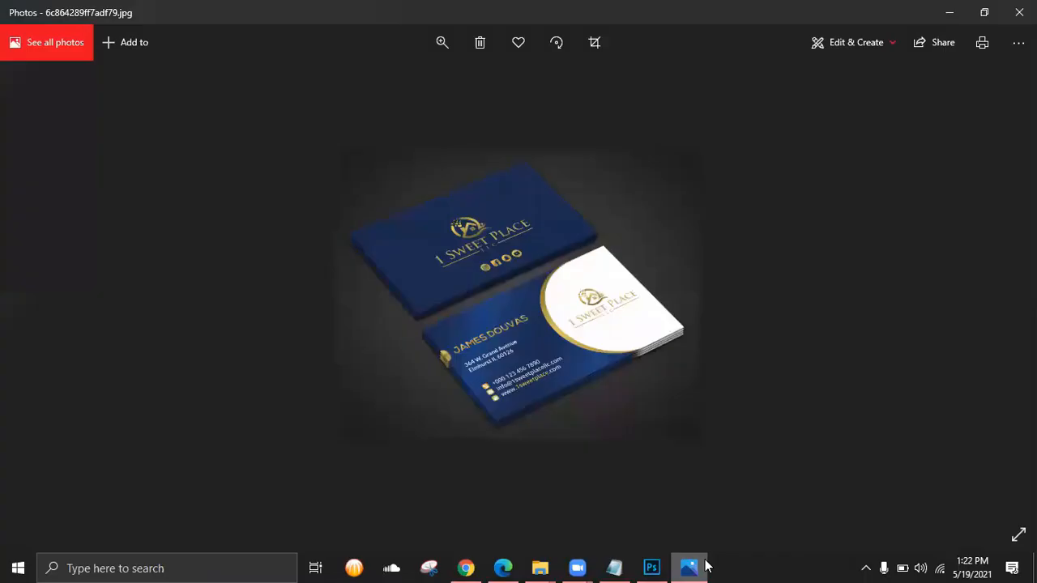
pyautogui.click(703, 567)
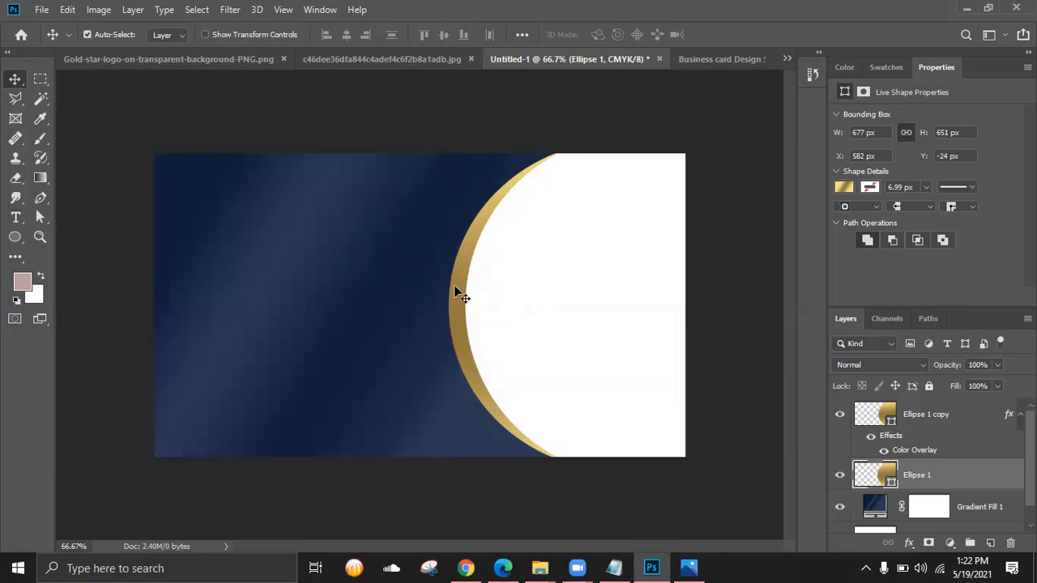
# - Nudge Ellipse 1 left with the arrow keys until X reads 567 px, widening the gold crescent
pyautogui.press('Left')
pyautogui.press('Left')
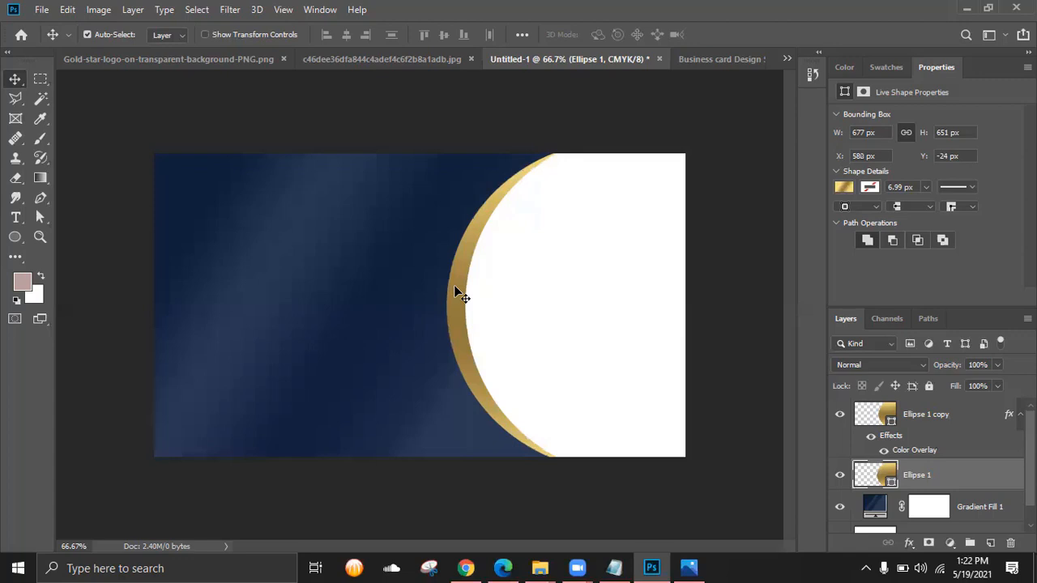
pyautogui.press('Left')
pyautogui.press('Left')
pyautogui.press('Left')
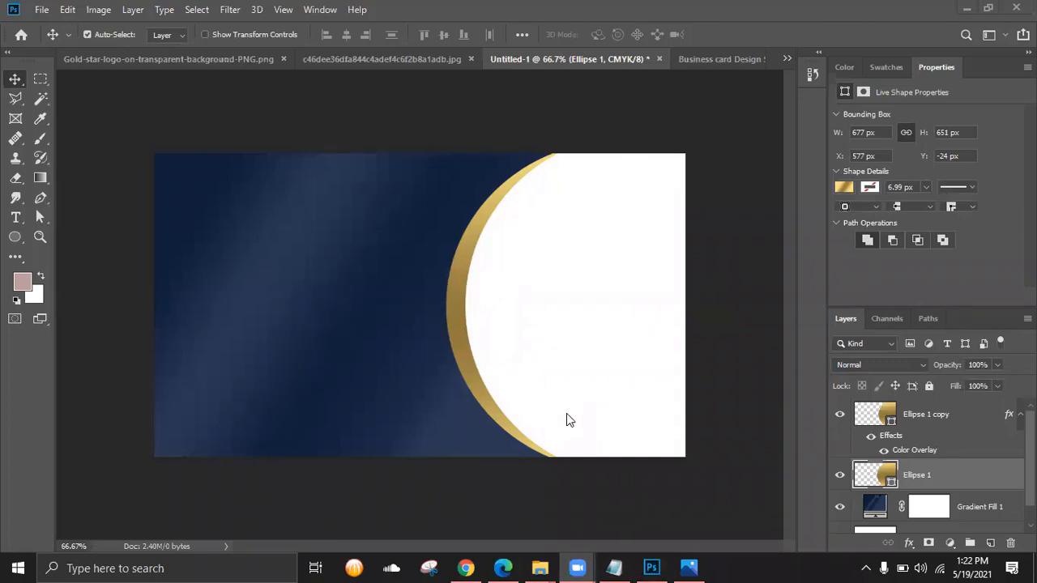
pyautogui.click(541, 567)
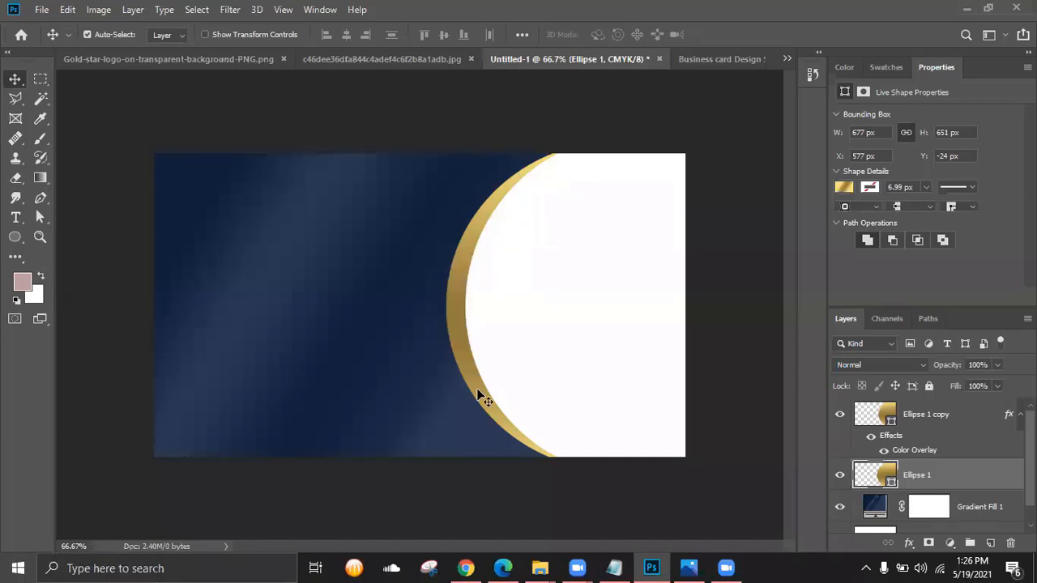
pyautogui.hotkey('shift', 'Left')
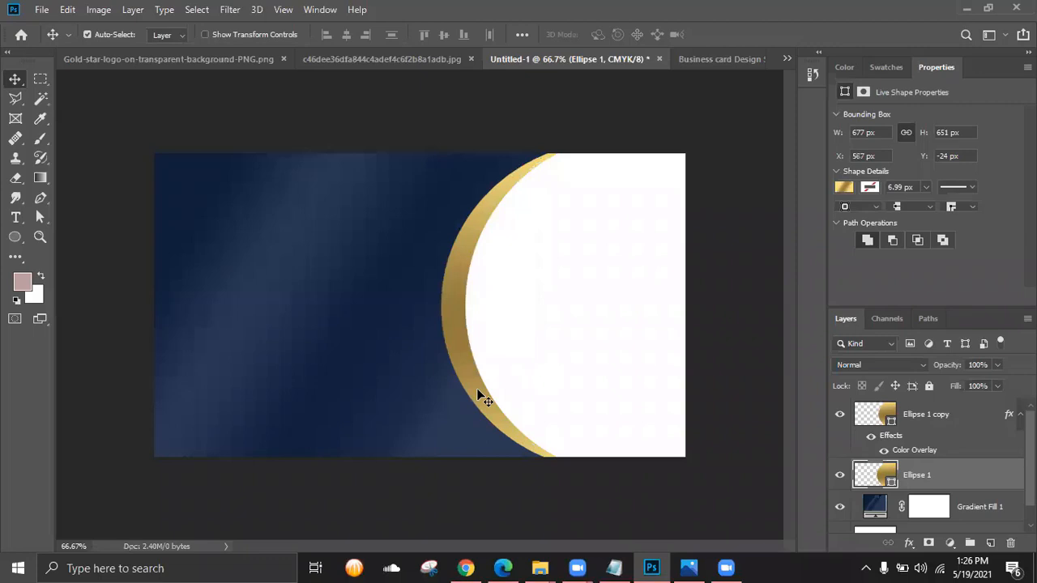
pyautogui.hotkey('shift', 'Right')
pyautogui.hotkey('shift', 'Right')
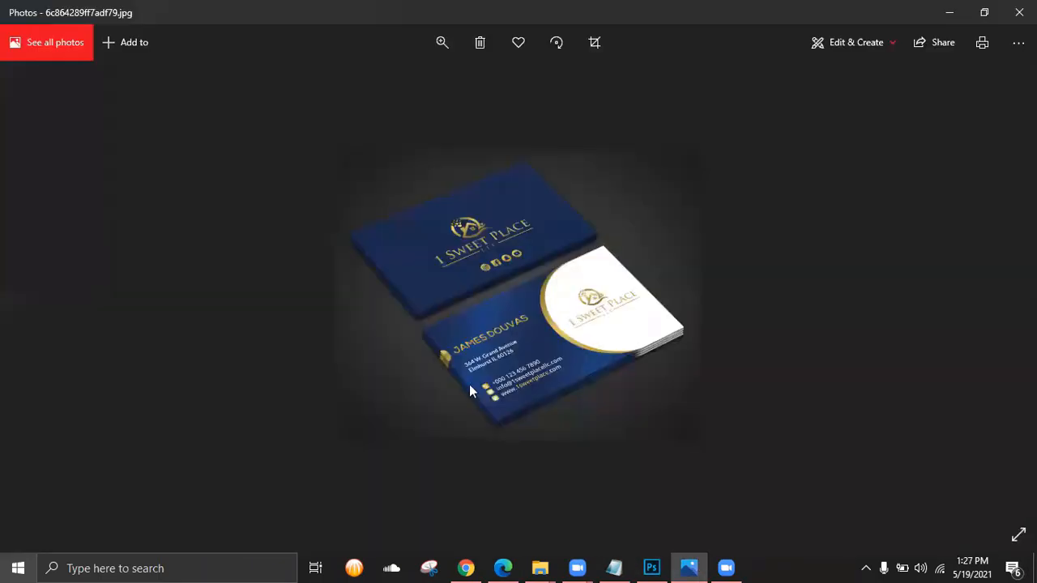
# - Zoom into and pan the reference navy-and-gold card photo, then close it
pyautogui.scroll(3, 453, 341)
pyautogui.moveTo(434, 423); pyautogui.dragTo(431, 387)
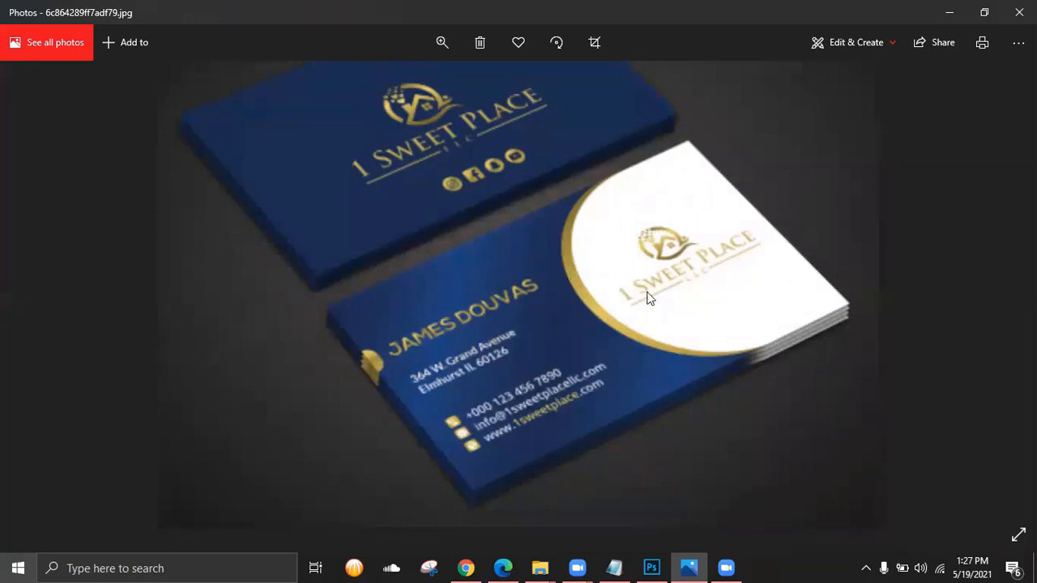
pyautogui.click(949, 13)
# - Drag the star logo layer from Side 1 into Untitled-1 and centre it on the white circle
pyautogui.click(718, 63)
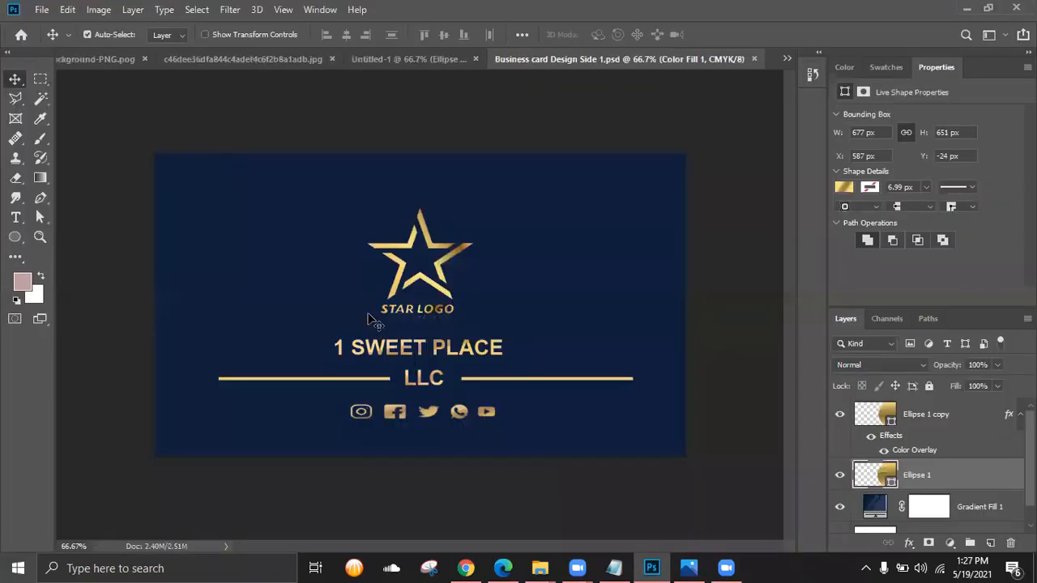
pyautogui.click(411, 275)
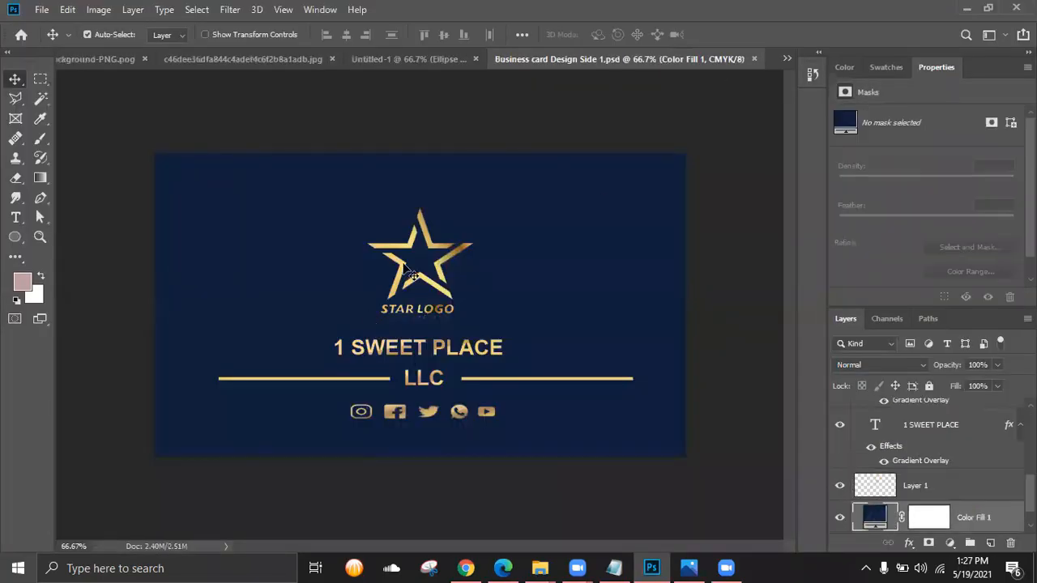
pyautogui.click(410, 275)
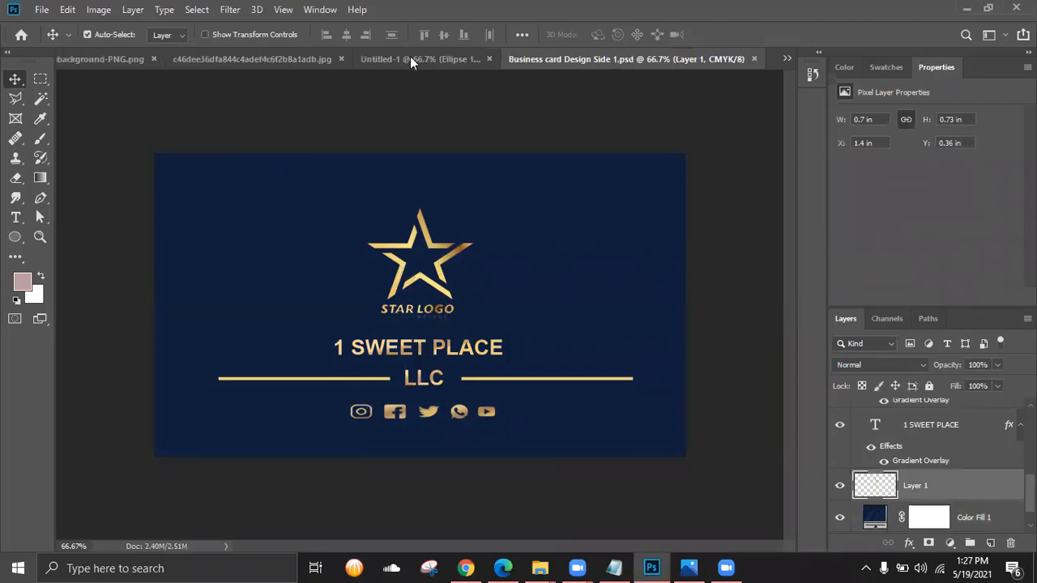
pyautogui.moveTo(422, 215)
pyautogui.mouseDown()
pyautogui.moveTo(424, 316)
pyautogui.moveTo(419, 271)
pyautogui.moveTo(532, 280)
pyautogui.mouseUp()
pyautogui.moveTo(458, 304); pyautogui.dragTo(585, 284)
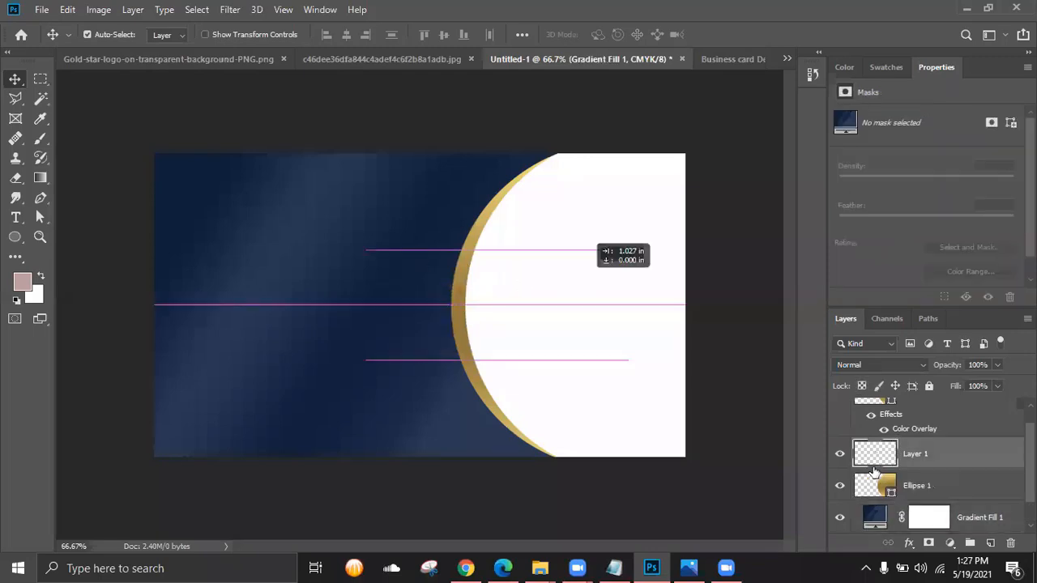
pyautogui.scroll(1, 964, 478)
pyautogui.moveTo(962, 477); pyautogui.dragTo(955, 415)
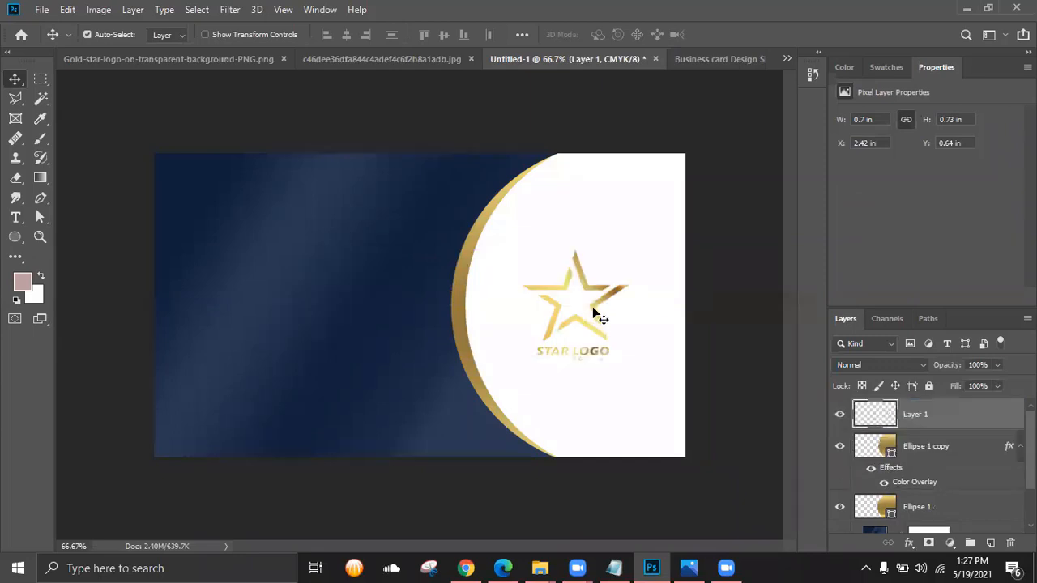
pyautogui.moveTo(598, 299)
pyautogui.mouseDown()
pyautogui.moveTo(612, 289)
pyautogui.moveTo(623, 378)
pyautogui.moveTo(608, 296)
pyautogui.mouseUp()
pyautogui.click(576, 356)
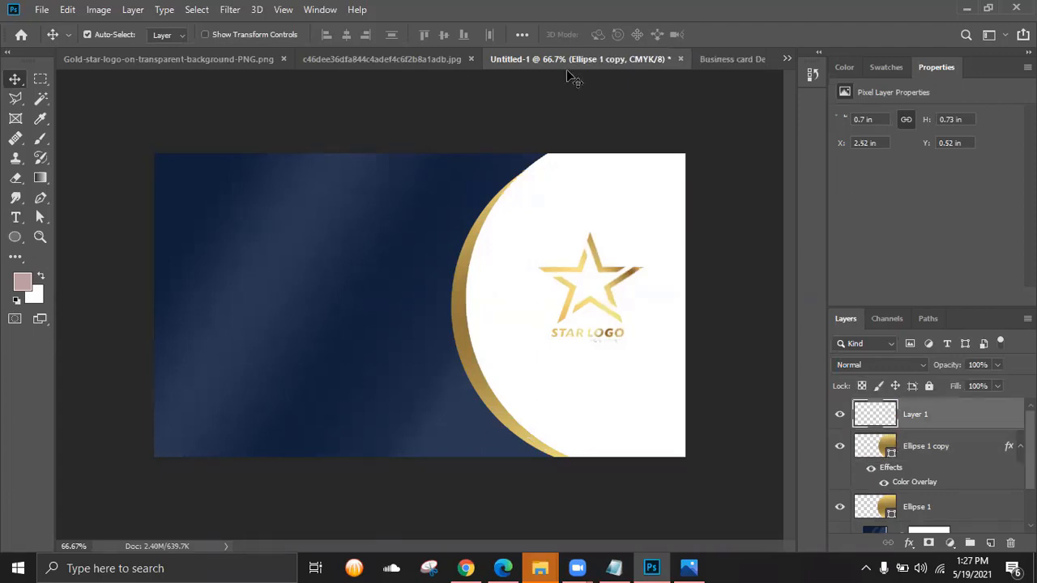
# - In the Side 1 document, select both gold lines and the LLC text together
pyautogui.click(718, 66)
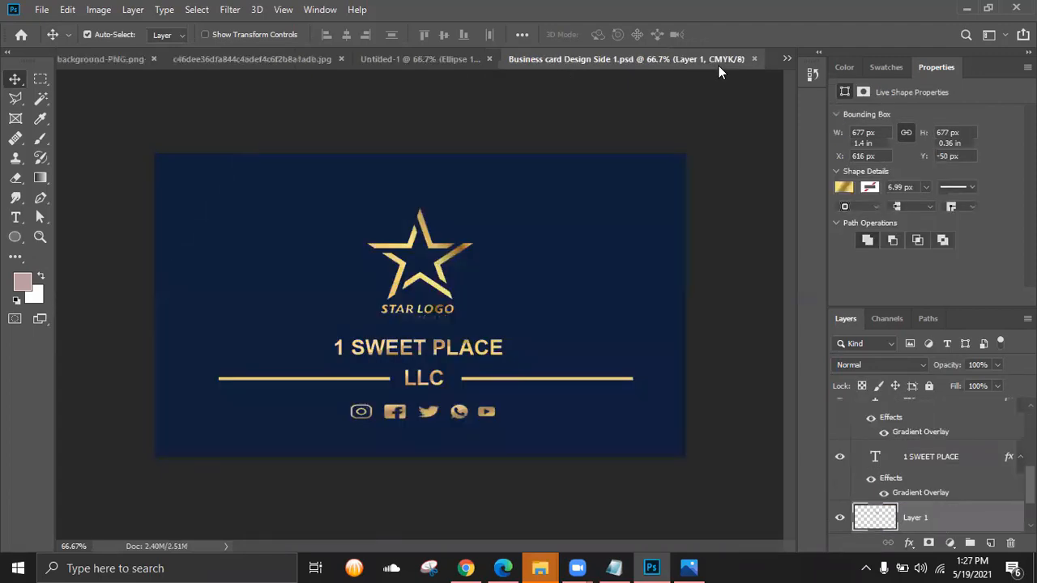
pyautogui.click(508, 378)
pyautogui.keyDown('shift'); pyautogui.click(440, 382); pyautogui.keyUp('shift')
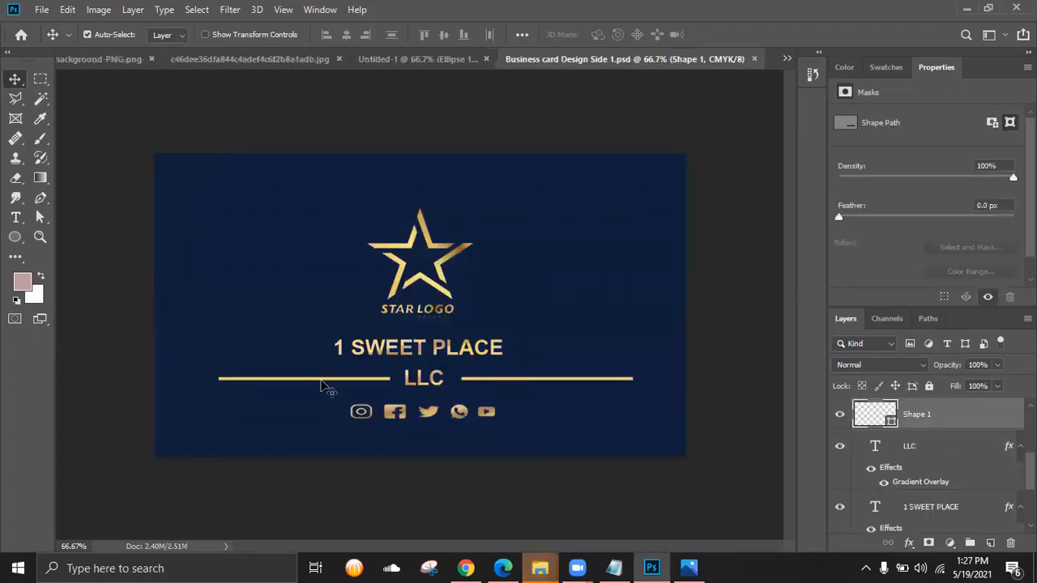
pyautogui.keyDown('shift'); pyautogui.click(321, 382); pyautogui.keyUp('shift')
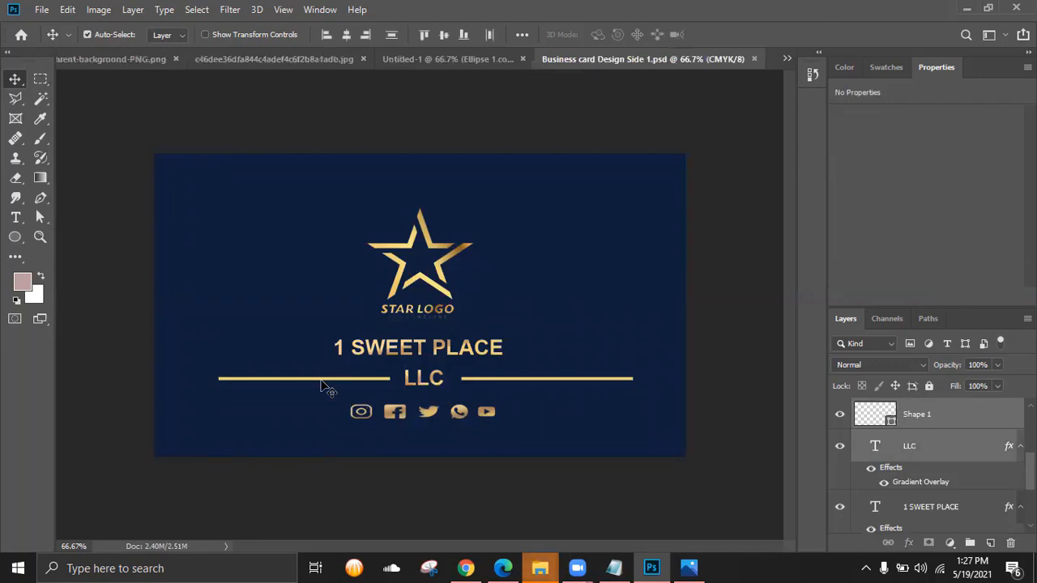
pyautogui.click(479, 61)
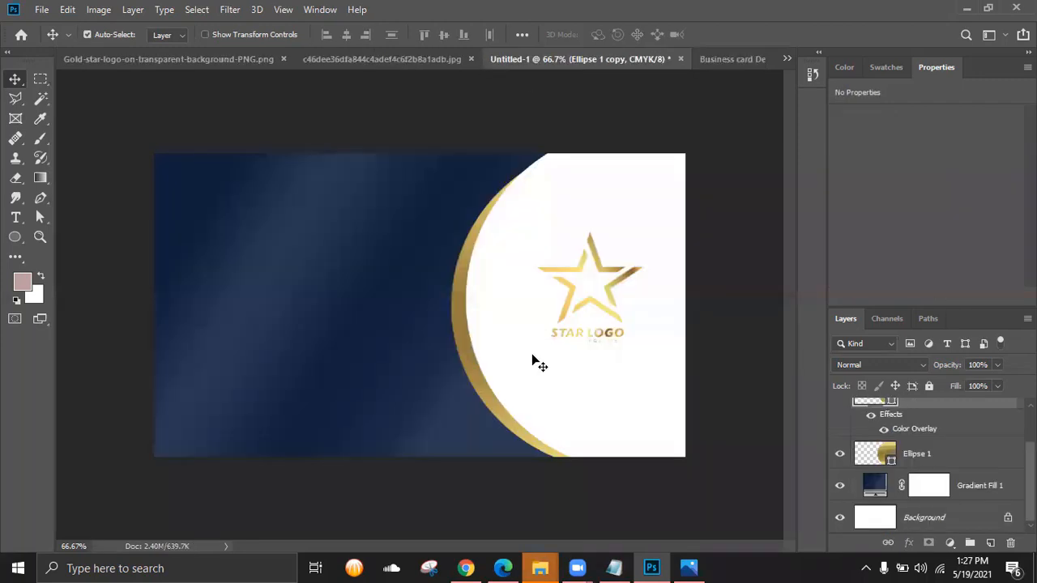
# - Undo a paste of the lines and LLC into Untitled-1 and return to the Side 1 document
pyautogui.hotkey('ctrl', 'v')
pyautogui.press('ctrl')
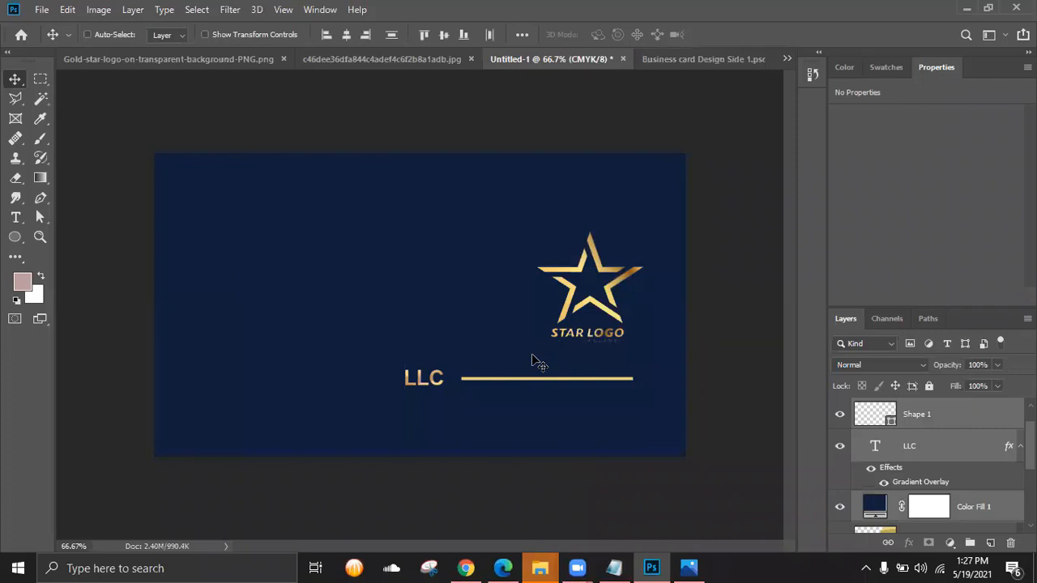
pyautogui.hotkey('ctrl', 'z')
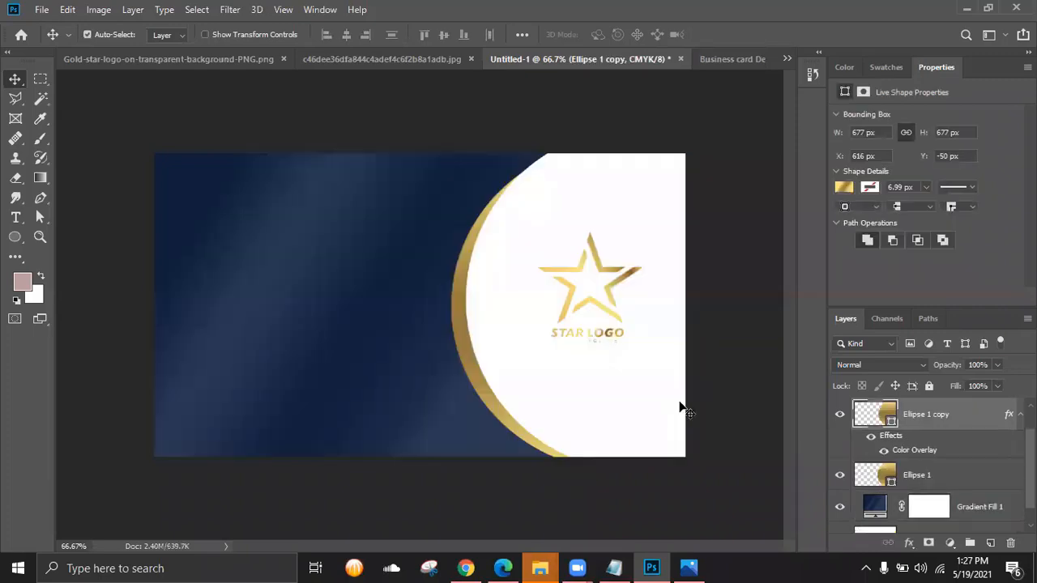
pyautogui.click(733, 61)
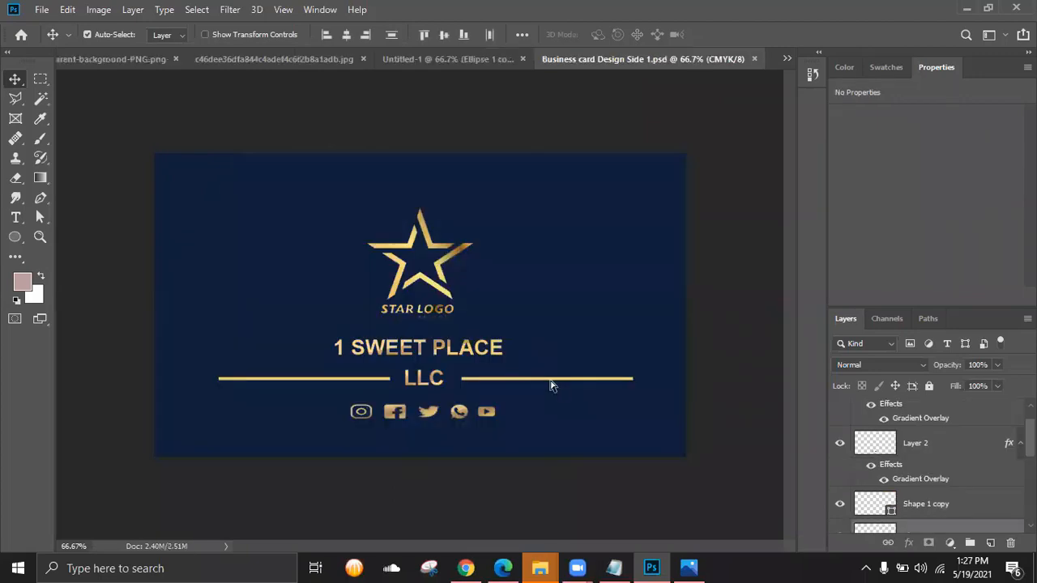
pyautogui.press('ctrl')
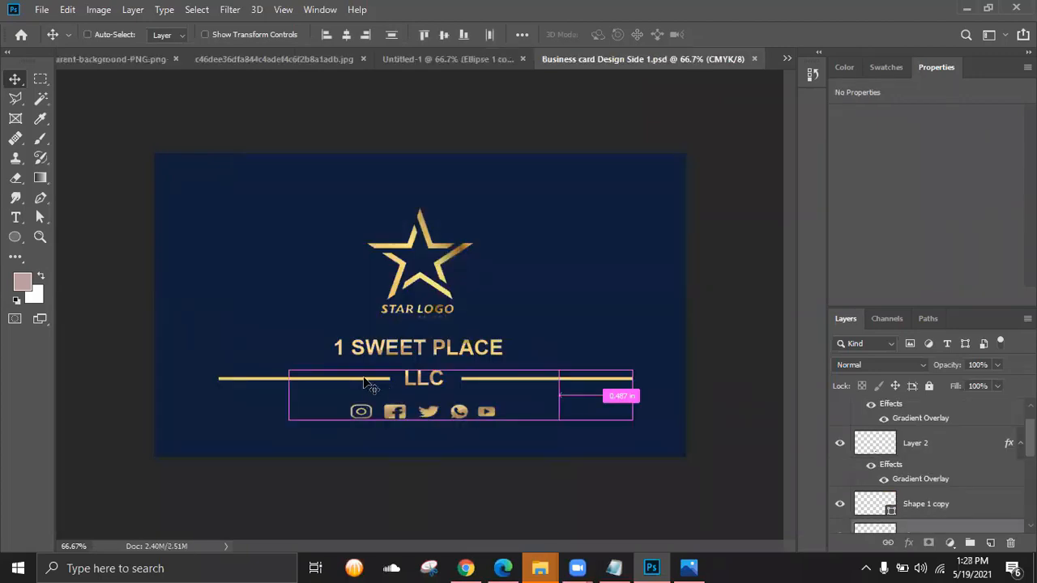
# - Identify the gold line and LLC text layers, briefly opening the LLC text for editing
pyautogui.click(405, 393)
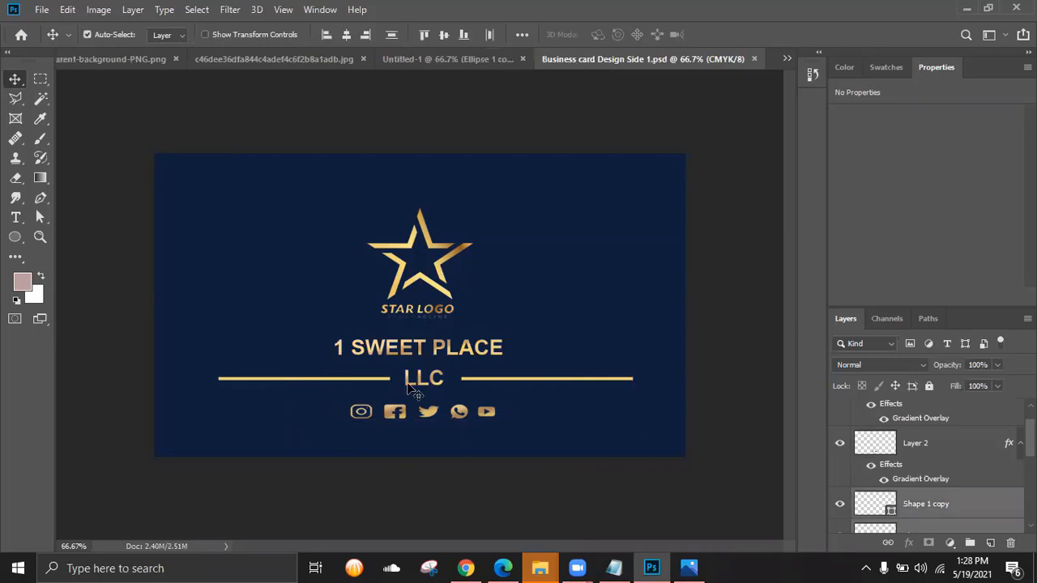
pyautogui.click(755, 410)
pyautogui.click(619, 381)
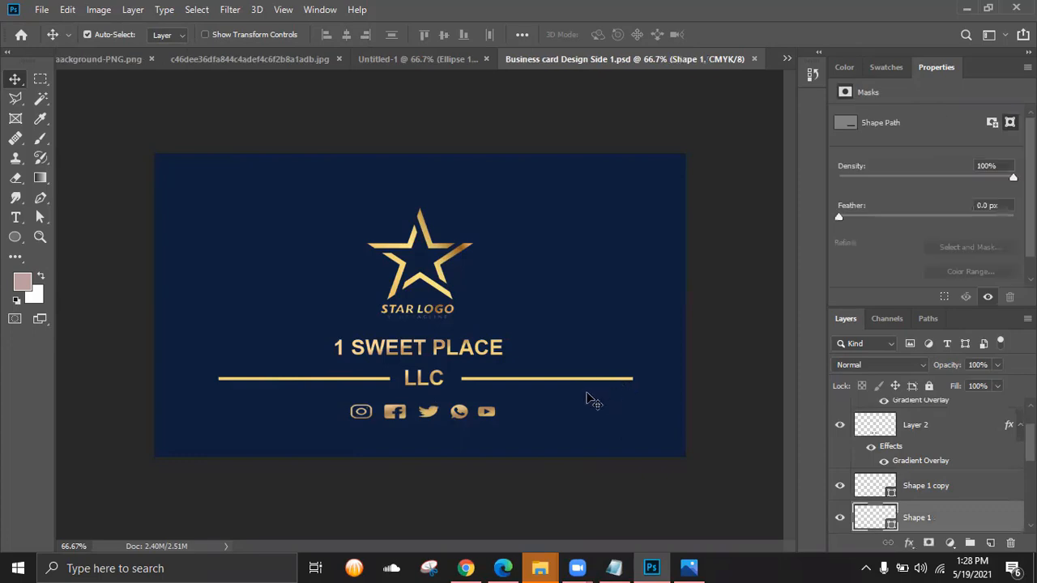
pyautogui.click(840, 518)
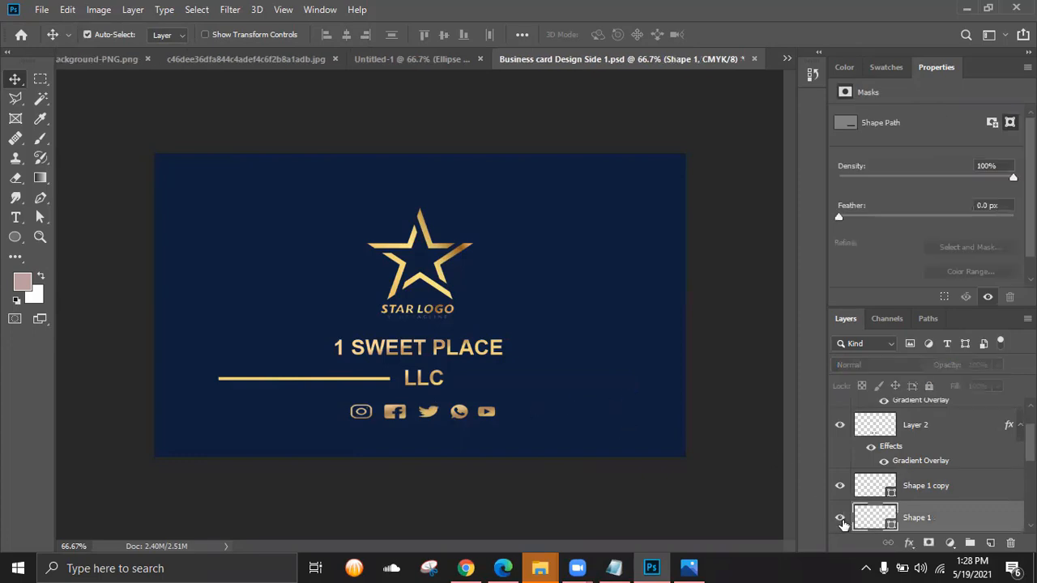
pyautogui.click(840, 518)
pyautogui.press('ctrl')
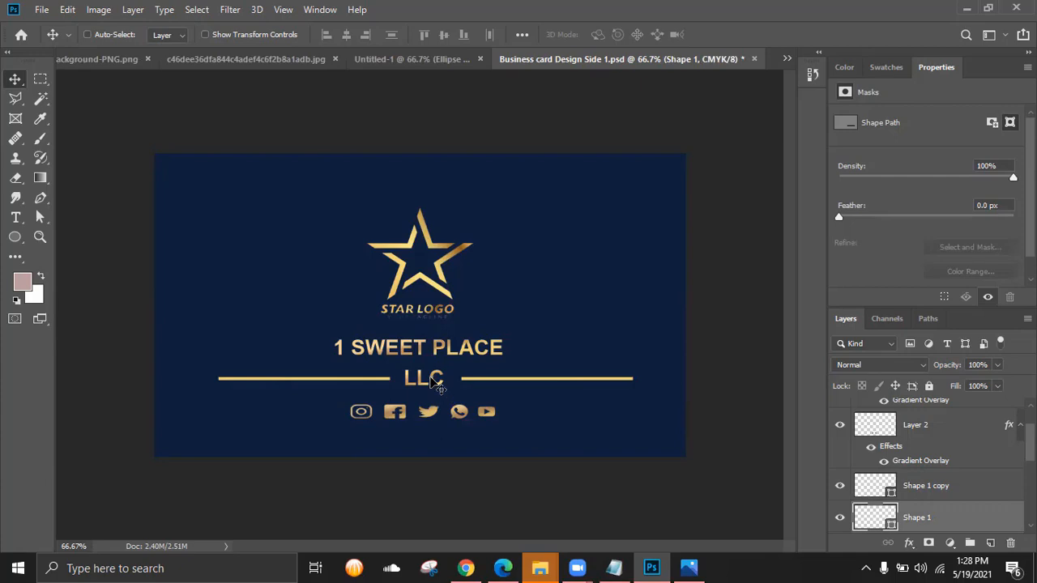
pyautogui.keyDown('ctrl'); pyautogui.click(438, 387); pyautogui.keyUp('ctrl')
pyautogui.doubleClick(433, 381)
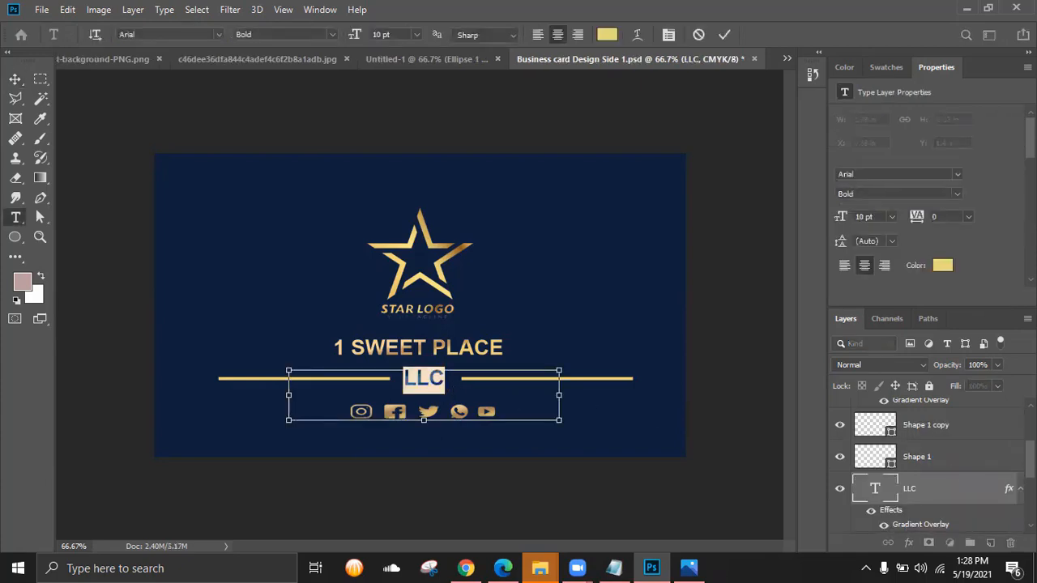
pyautogui.scroll(-4, 1009, 477)
pyautogui.scroll(4, 931, 469)
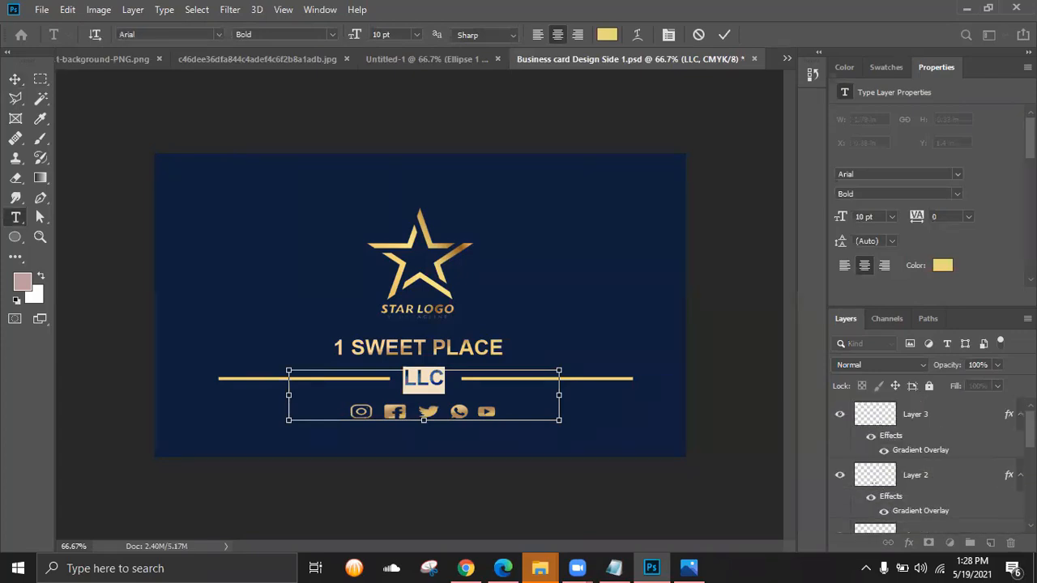
pyautogui.press('Escape')
pyautogui.press('v')
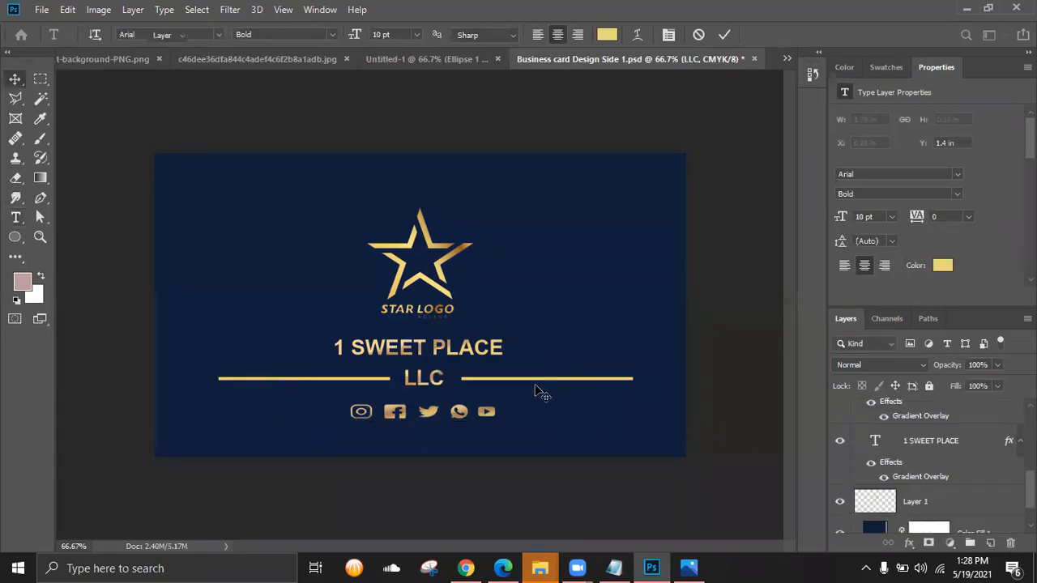
# - Toggle each gold line layer's visibility to confirm which layer is which
pyautogui.click(549, 380)
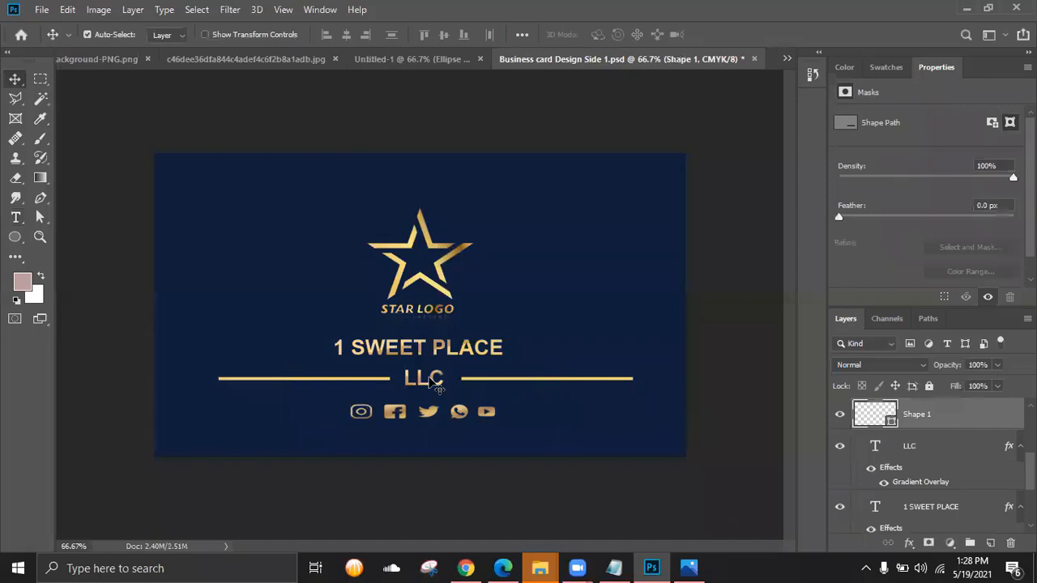
pyautogui.press('ctrl')
pyautogui.scroll(2, 843, 461)
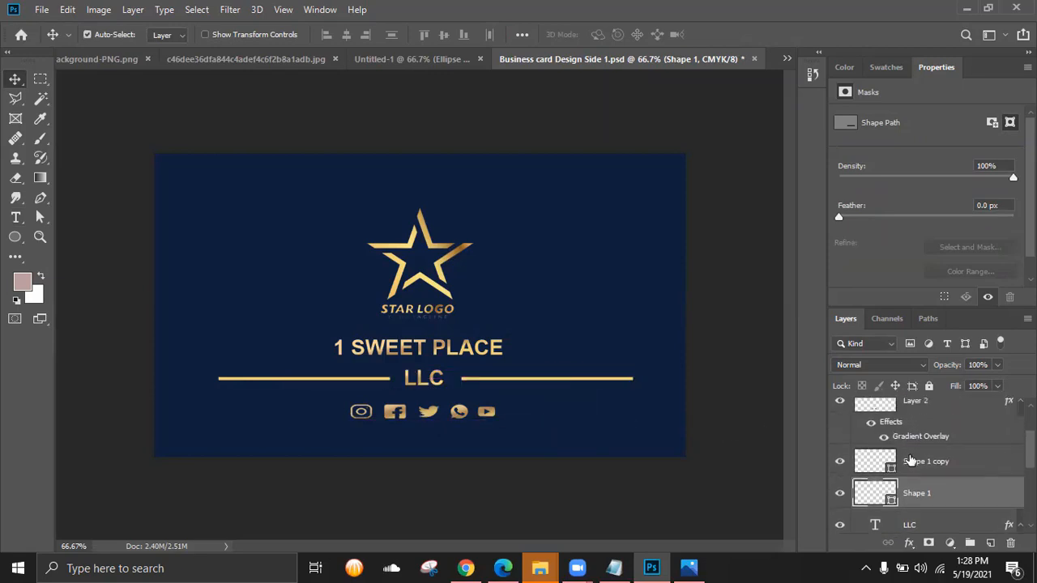
pyautogui.click(841, 461)
pyautogui.click(840, 461)
pyautogui.click(839, 493)
pyautogui.click(840, 493)
# - Select Shape 1, Shape 1 copy and LLC and group them into Group 1
pyautogui.click(894, 470)
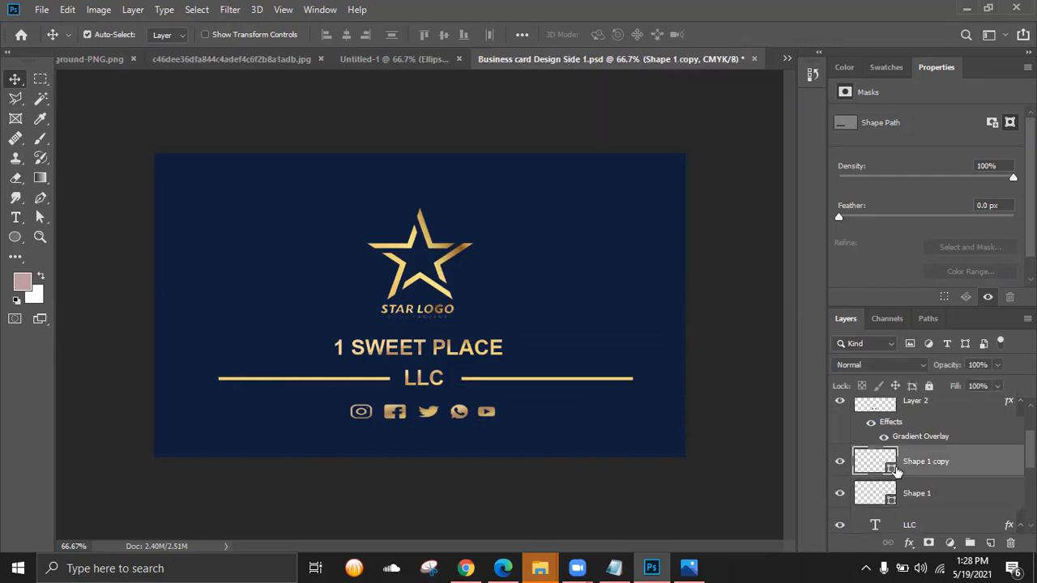
pyautogui.keyDown('shift'); pyautogui.click(909, 526); pyautogui.keyUp('shift')
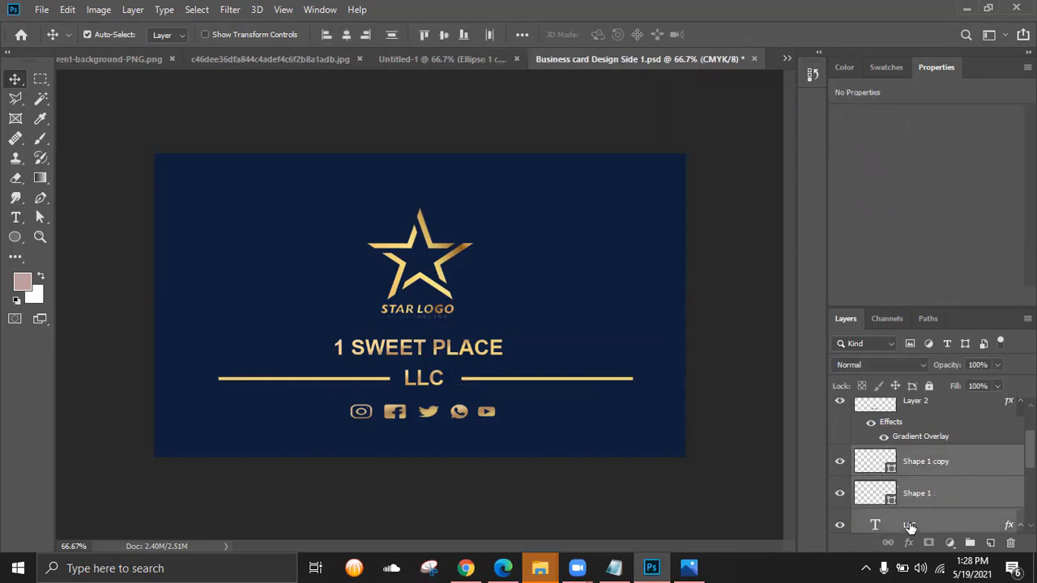
pyautogui.click(971, 543)
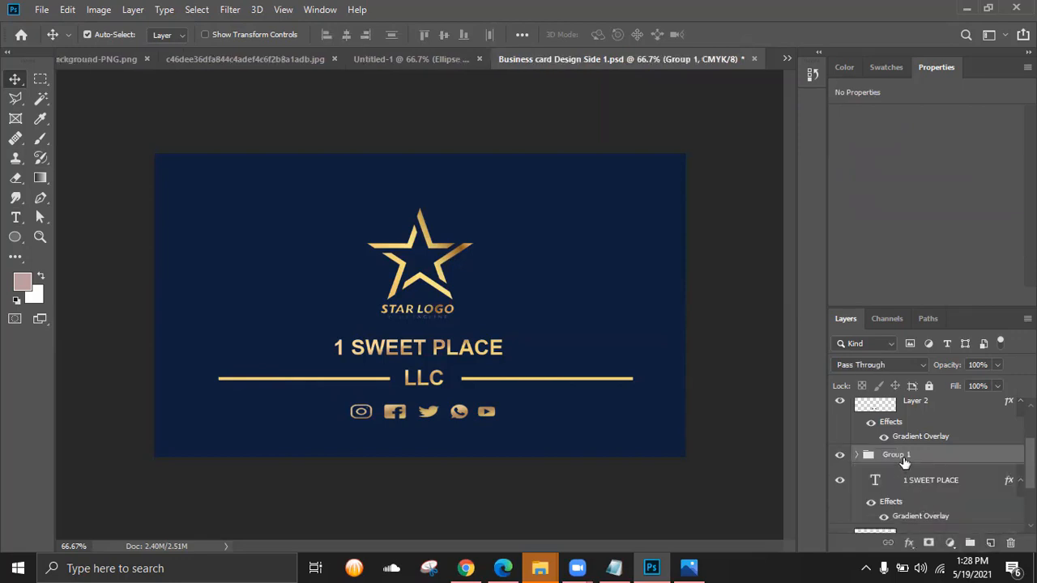
pyautogui.rightClick(901, 458)
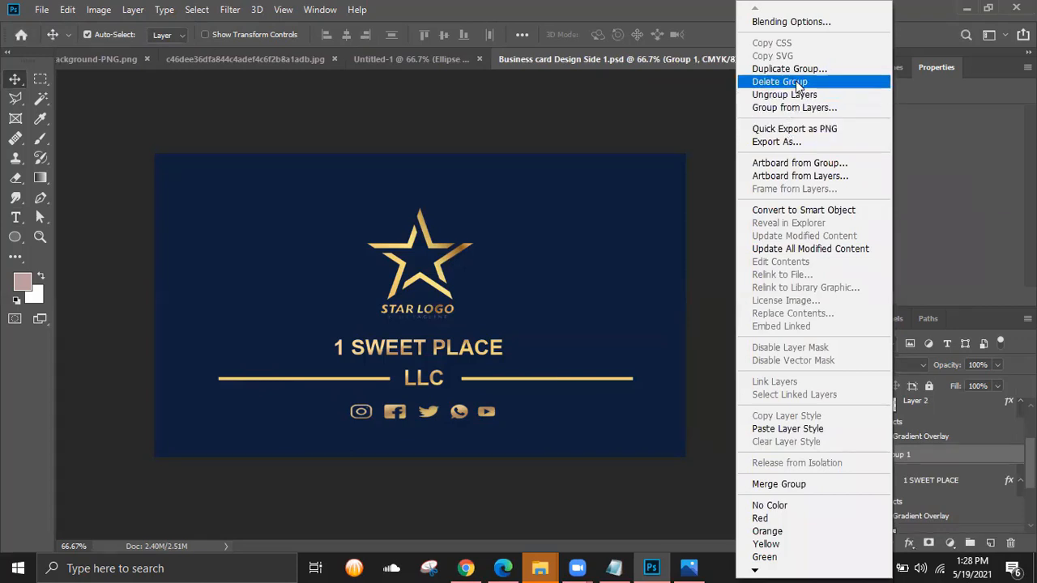
pyautogui.click(928, 459)
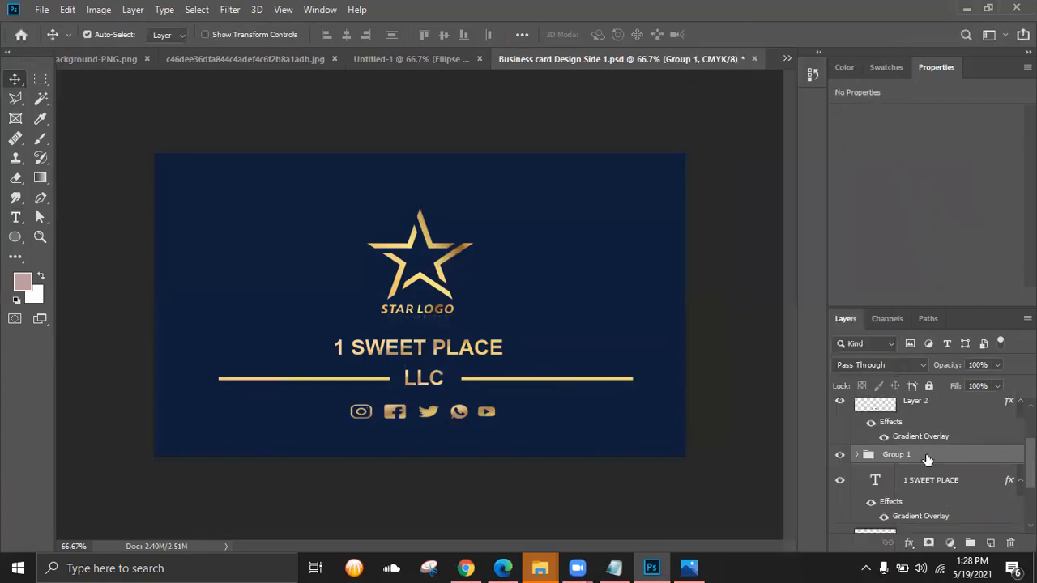
pyautogui.rightClick(924, 454)
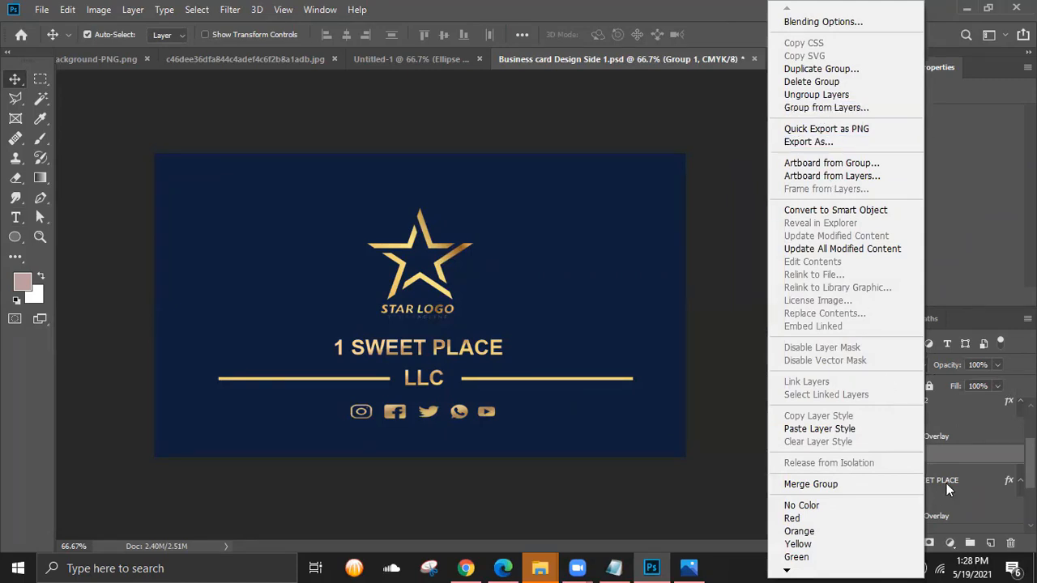
pyautogui.click(963, 457)
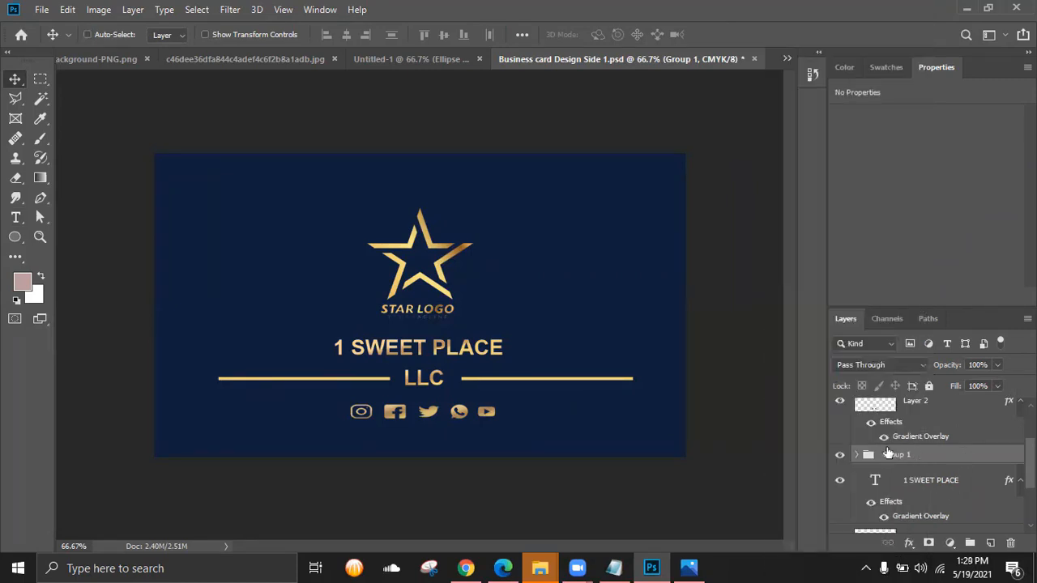
pyautogui.click(433, 60)
# - Copy Group 1 onto the Untitled-1 card and scale it down to about 41% width
pyautogui.moveTo(502, 200); pyautogui.dragTo(569, 338)
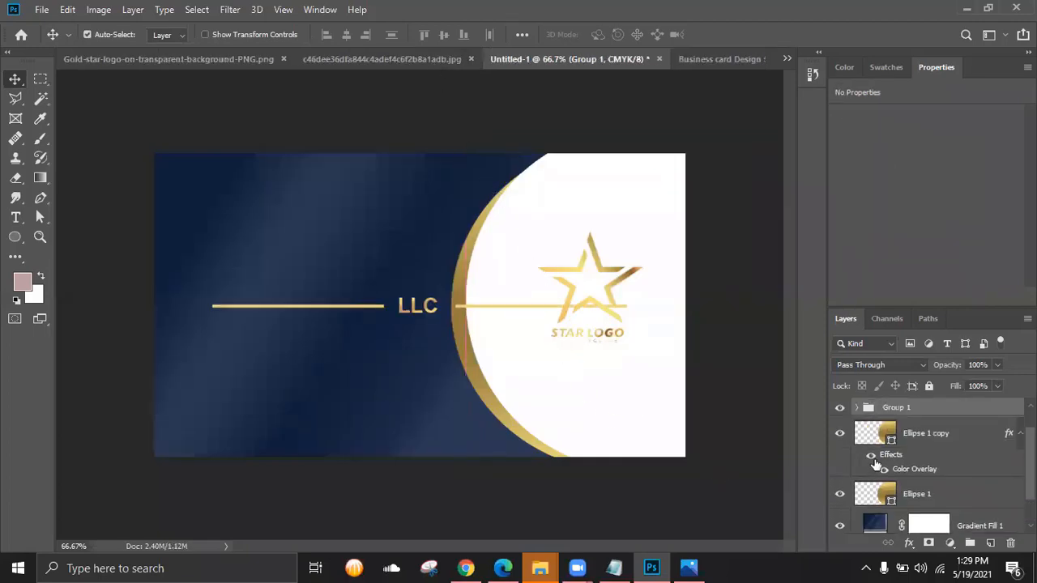
pyautogui.hotkey('ctrl', 't')
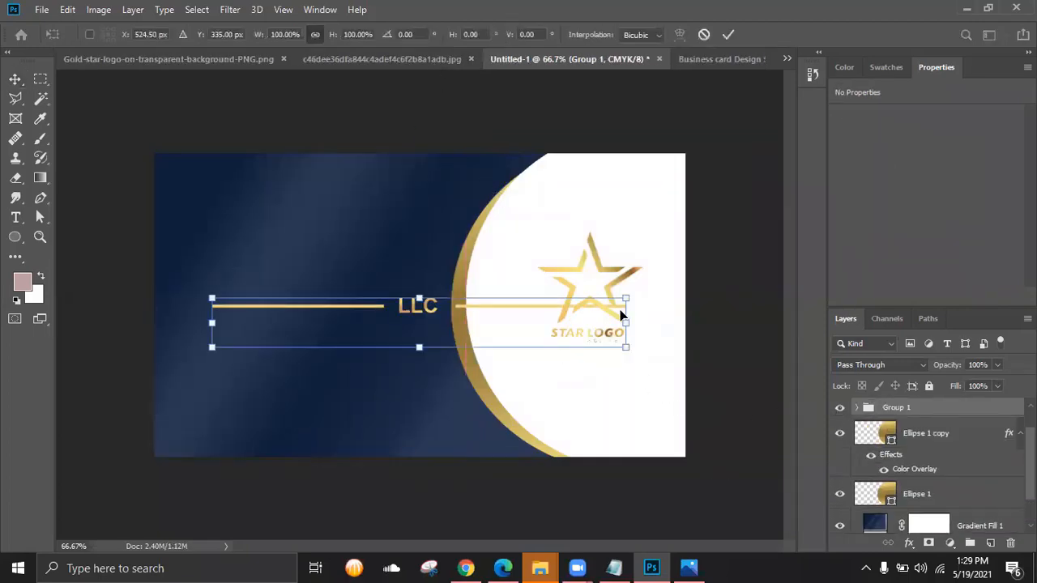
pyautogui.moveTo(626, 298); pyautogui.dragTo(386, 319)
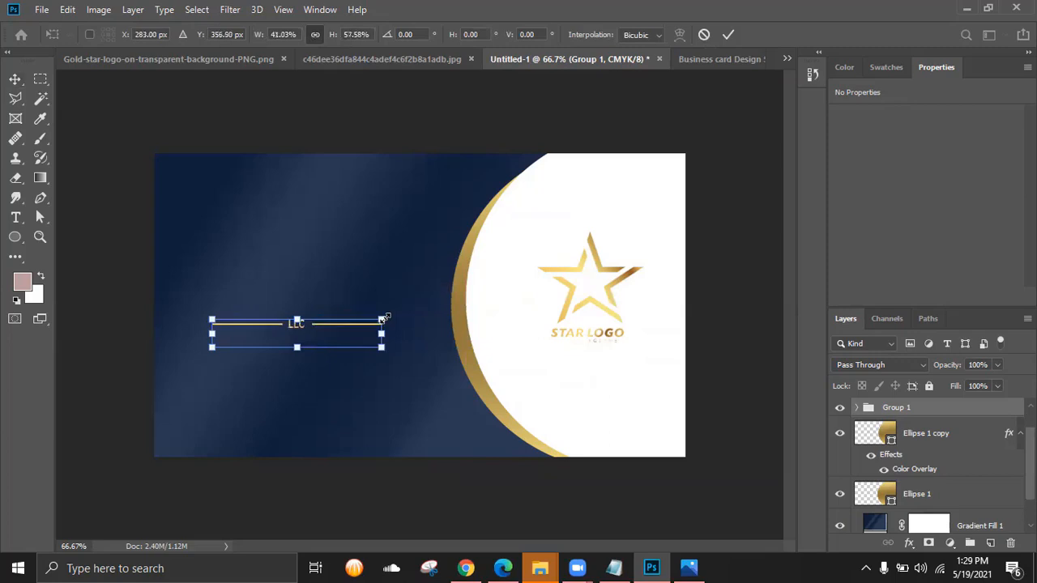
pyautogui.click(728, 34)
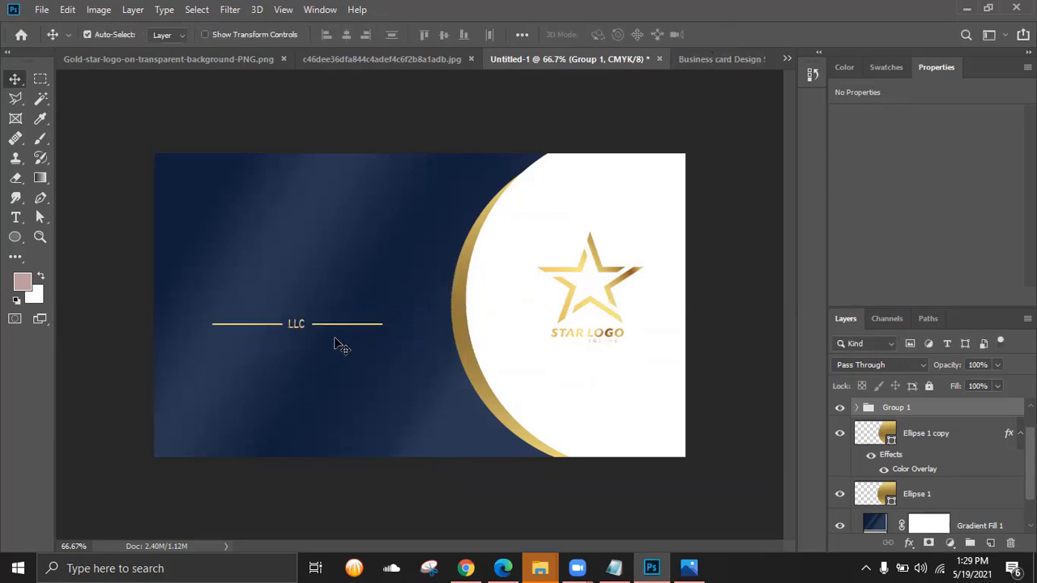
# - Try moving the LLC text, then undo so it stays between the gold lines
pyautogui.moveTo(342, 333); pyautogui.dragTo(324, 360)
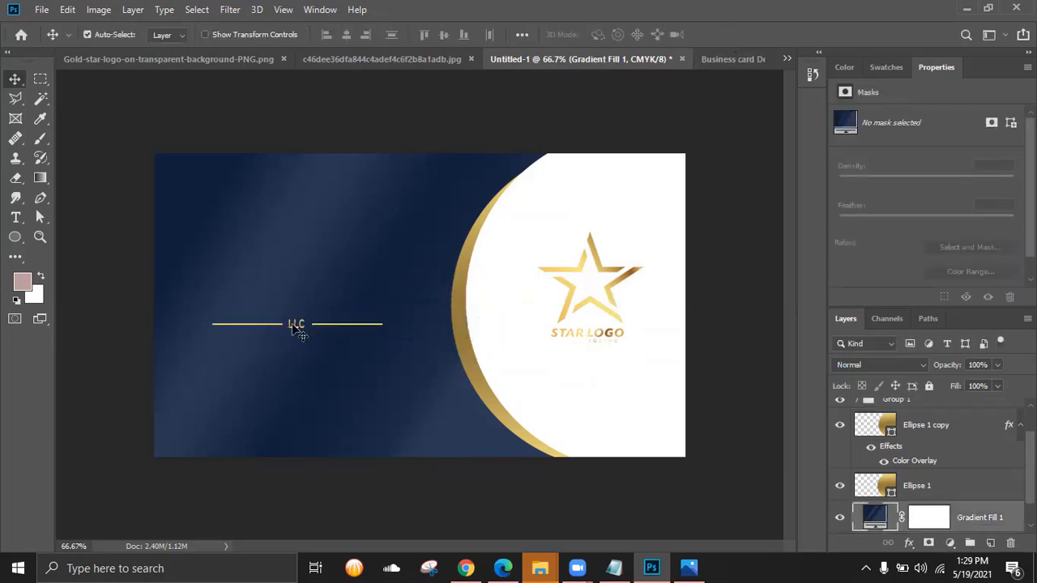
pyautogui.moveTo(295, 325); pyautogui.dragTo(490, 385)
pyautogui.hotkey('ctrl', 'z')
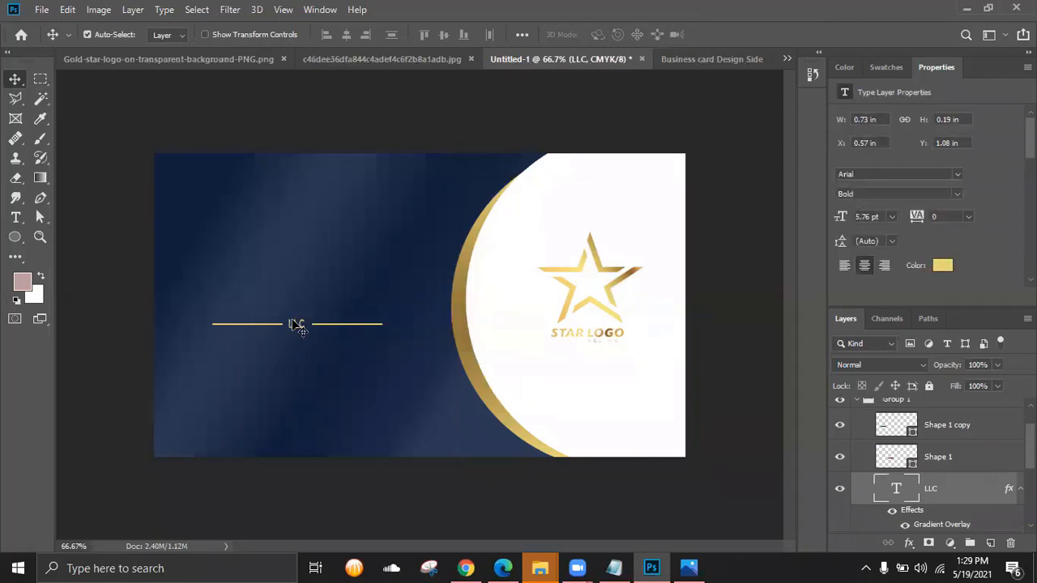
pyautogui.hotkey('shift', 'Right')
pyautogui.hotkey('shift', 'Right')
pyautogui.hotkey('shift', 'Right')
pyautogui.hotkey('shift', 'Right')
pyautogui.hotkey('ctrl', 'z')
# - Nudge Group 1 right and down so it sits centred under STAR LOGO
pyautogui.scroll(-2, 932, 466)
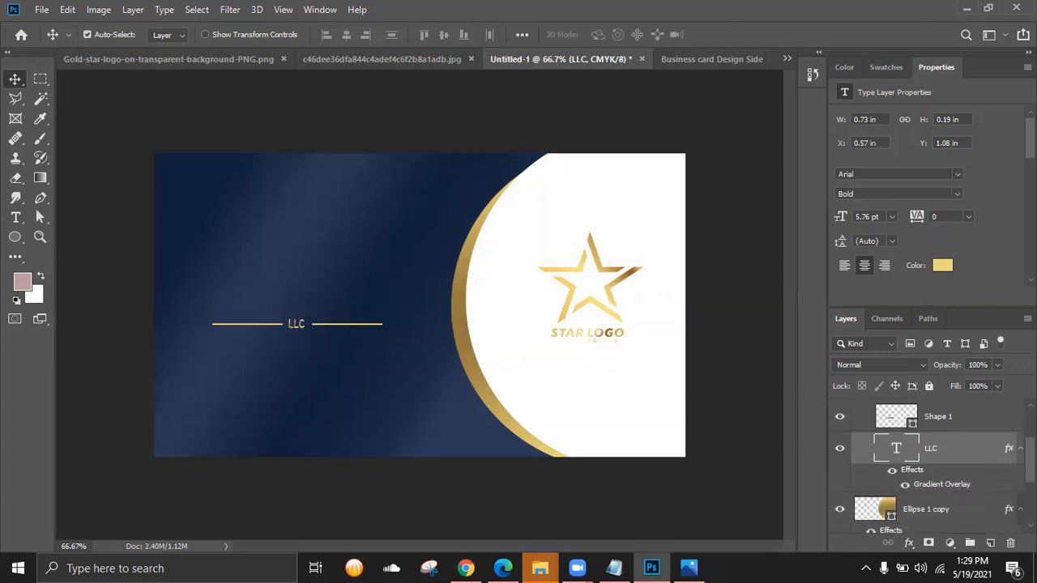
pyautogui.scroll(2, 932, 466)
pyautogui.click(893, 444)
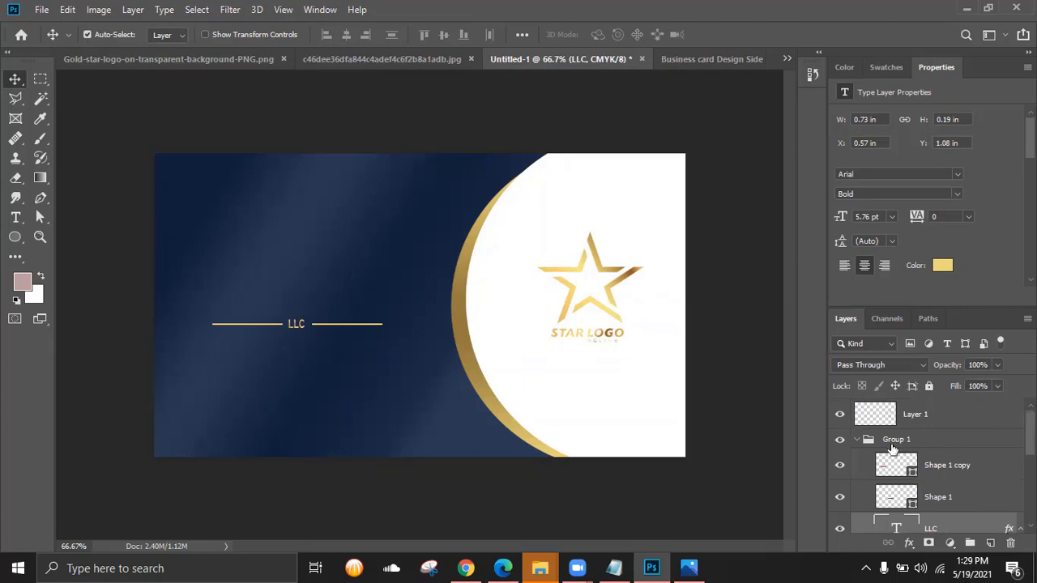
pyautogui.hotkey('shift', 'Right')
pyautogui.hotkey('shift', 'Right')
pyautogui.hotkey('shift', 'Right')
pyautogui.hotkey('shift', 'Right')
pyautogui.hotkey('shift', 'Right')
pyautogui.hotkey('shift', 'Right')
pyautogui.hotkey('shift', 'Right')
pyautogui.hotkey('shift', 'Right')
pyautogui.hotkey('shift', 'Right')
pyautogui.hotkey('shift', 'Right')
pyautogui.hotkey('shift', 'Right')
pyautogui.hotkey('shift', 'Right')
pyautogui.hotkey('shift', 'Right')
pyautogui.hotkey('shift', 'Right')
pyautogui.hotkey('shift', 'Right')
pyautogui.hotkey('shift', 'Right')
pyautogui.hotkey('shift', 'Right')
pyautogui.hotkey('shift', 'Right')
pyautogui.hotkey('shift', 'Right')
pyautogui.hotkey('shift', 'Right')
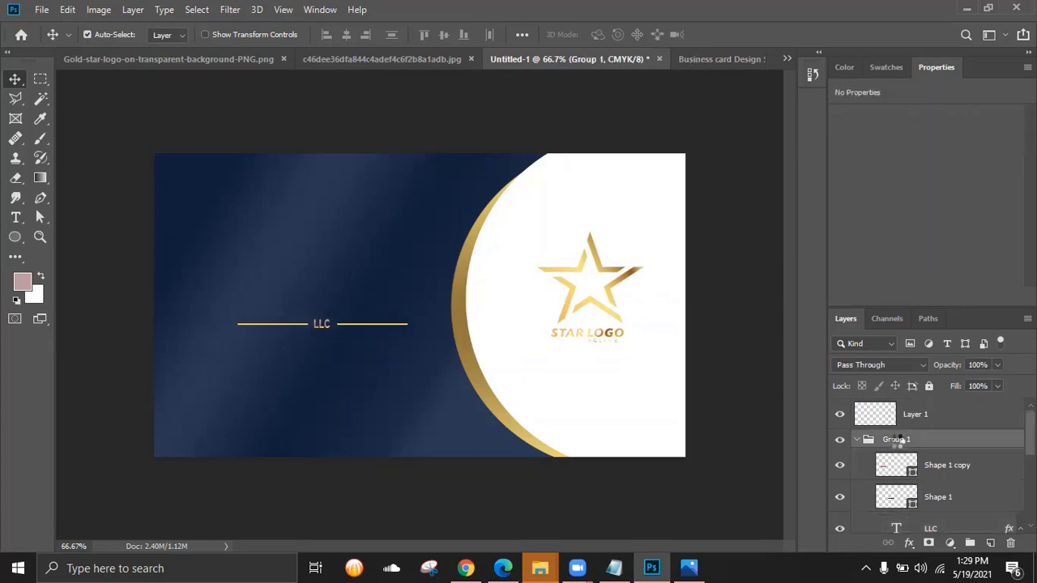
pyautogui.hotkey('shift', 'Right')
pyautogui.hotkey('shift', 'Right')
pyautogui.hotkey('shift', 'Right')
pyautogui.hotkey('shift', 'Right')
pyautogui.hotkey('shift', 'Right')
pyautogui.hotkey('shift', 'Right')
pyautogui.hotkey('shift', 'Right')
pyautogui.hotkey('shift', 'Right')
pyautogui.hotkey('shift', 'Right')
pyautogui.hotkey('shift', 'Right')
pyautogui.hotkey('shift', 'Right')
pyautogui.hotkey('shift', 'Right')
pyautogui.hotkey('shift', 'Right')
pyautogui.hotkey('shift', 'Right')
pyautogui.hotkey('shift', 'Right')
pyautogui.hotkey('shift', 'Right')
pyautogui.hotkey('shift', 'Right')
pyautogui.hotkey('shift', 'Right')
pyautogui.hotkey('shift', 'Right')
pyautogui.hotkey('shift', 'Right')
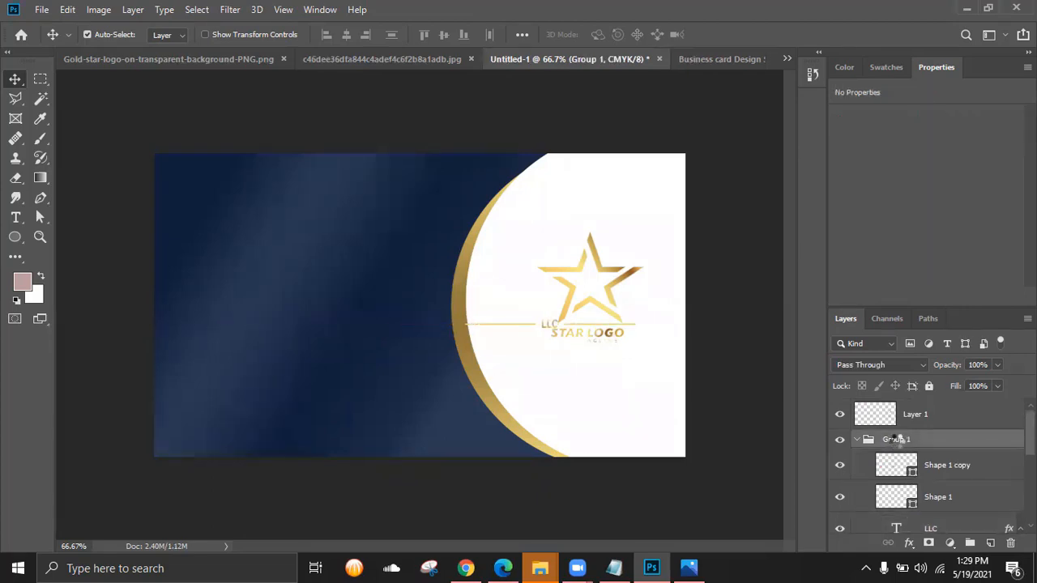
pyautogui.hotkey('shift', 'Down')
pyautogui.hotkey('shift', 'Down')
pyautogui.hotkey('shift', 'Down')
pyautogui.hotkey('shift', 'Down')
pyautogui.hotkey('shift', 'Down')
pyautogui.hotkey('shift', 'Right')
pyautogui.hotkey('shift', 'Right')
pyautogui.hotkey('shift', 'Down')
pyautogui.hotkey('shift', 'Down')
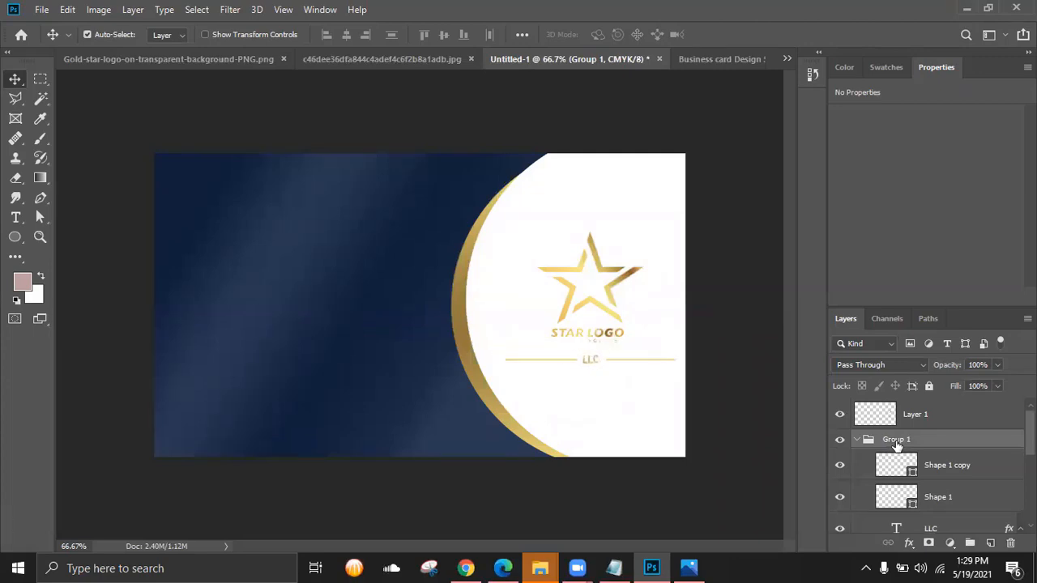
# - Compare the logo lockup against the reference mockup in Photos
pyautogui.click(688, 567)
pyautogui.scroll(3, 511, 352)
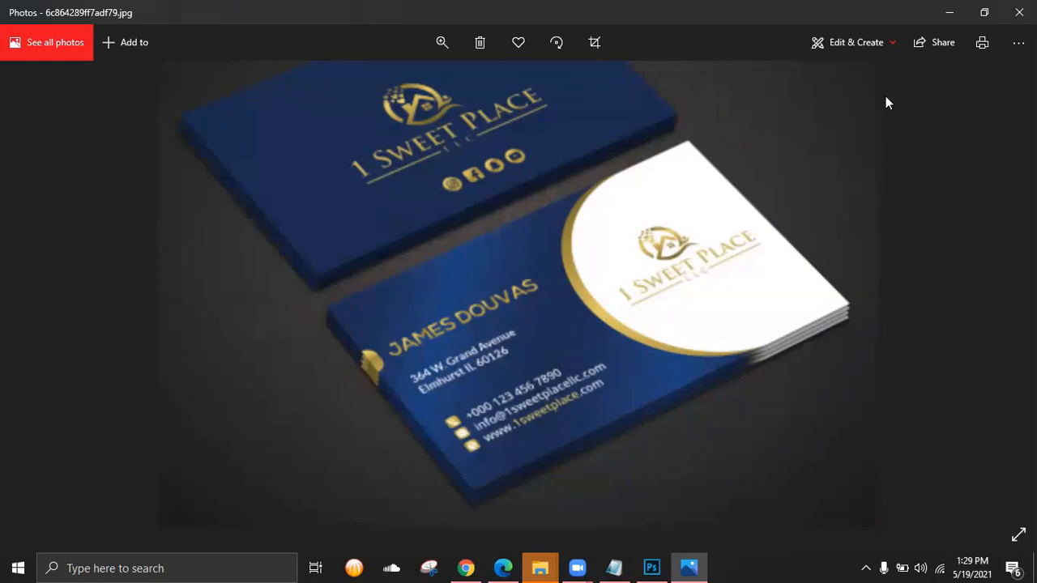
pyautogui.click(948, 13)
pyautogui.click(15, 216)
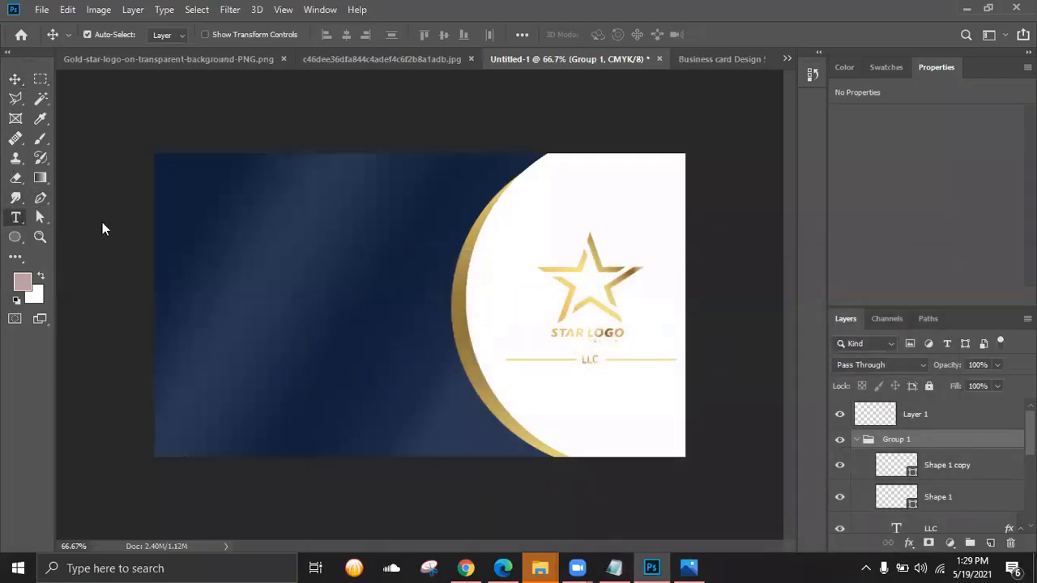
# - Draw a text box on the navy half and type the cardholder's name
pyautogui.moveTo(194, 221); pyautogui.dragTo(397, 276)
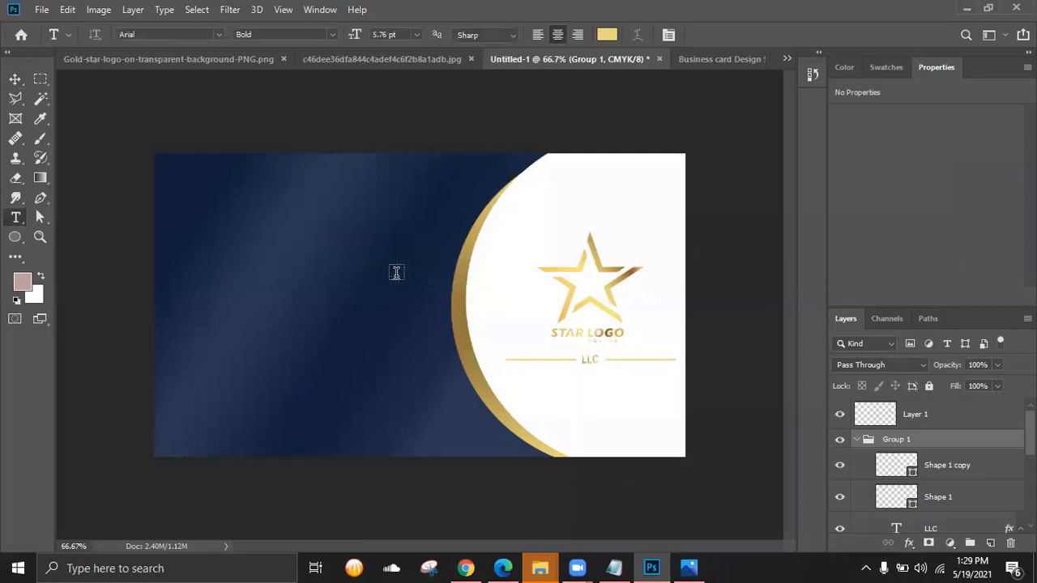
pyautogui.hotkey('alt', 'Tab')
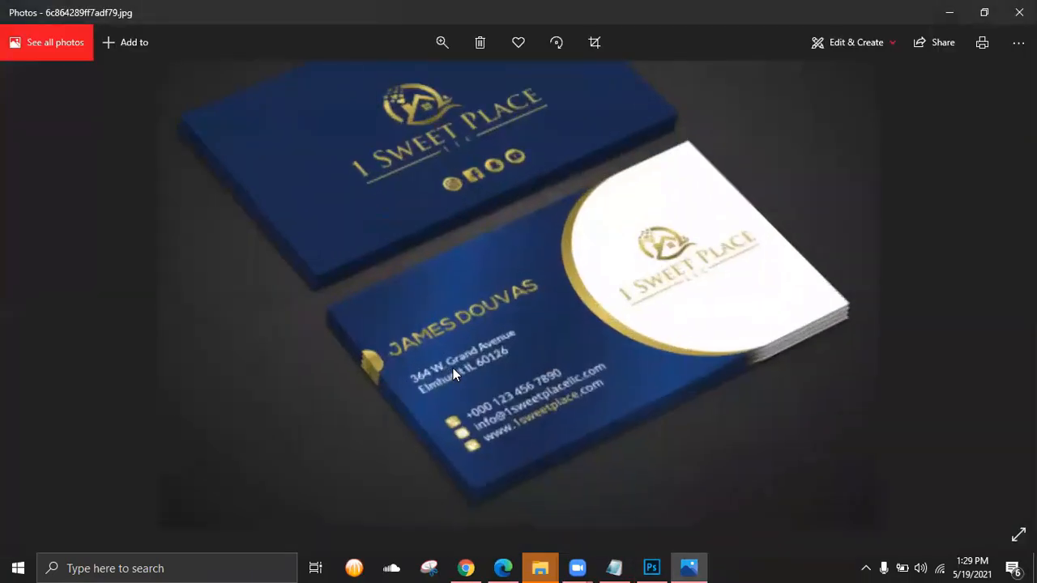
pyautogui.hotkey('alt', 'Tab')
pyautogui.write('majes')
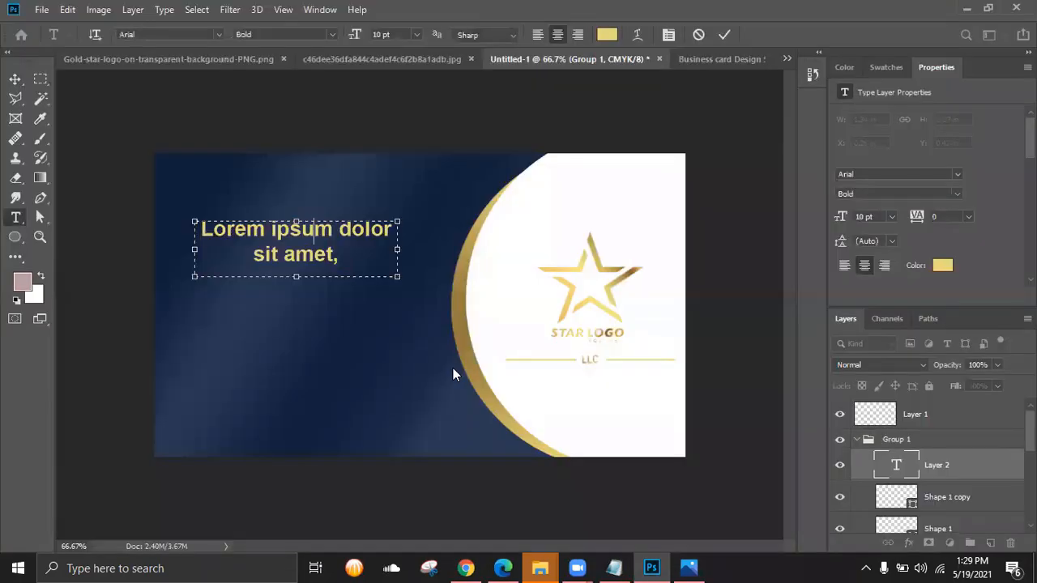
pyautogui.press('BackSpace')
pyautogui.press('BackSpace')
pyautogui.press('BackSpace')
pyautogui.press('BackSpace')
pyautogui.press('BackSpace')
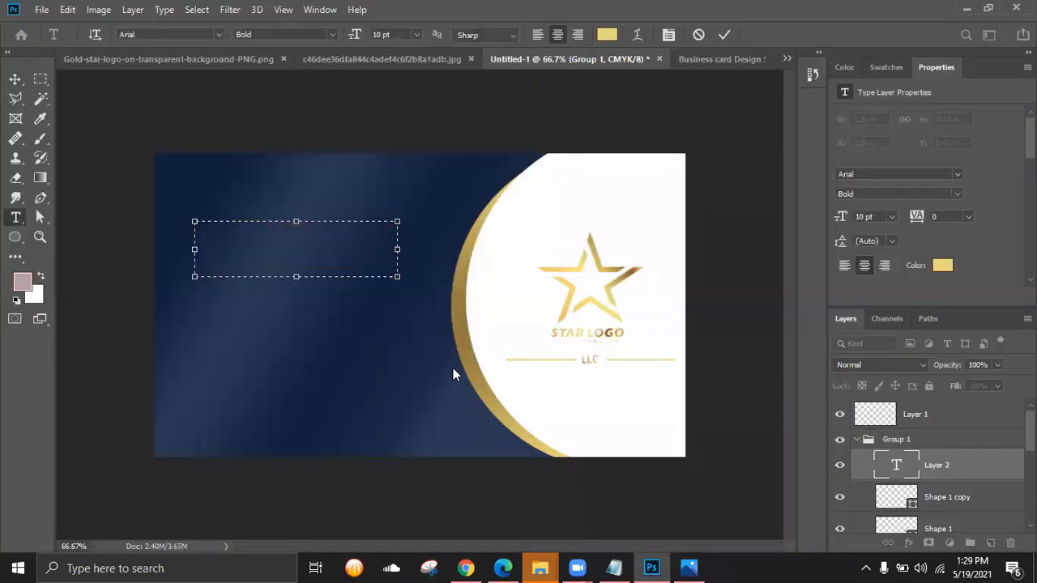
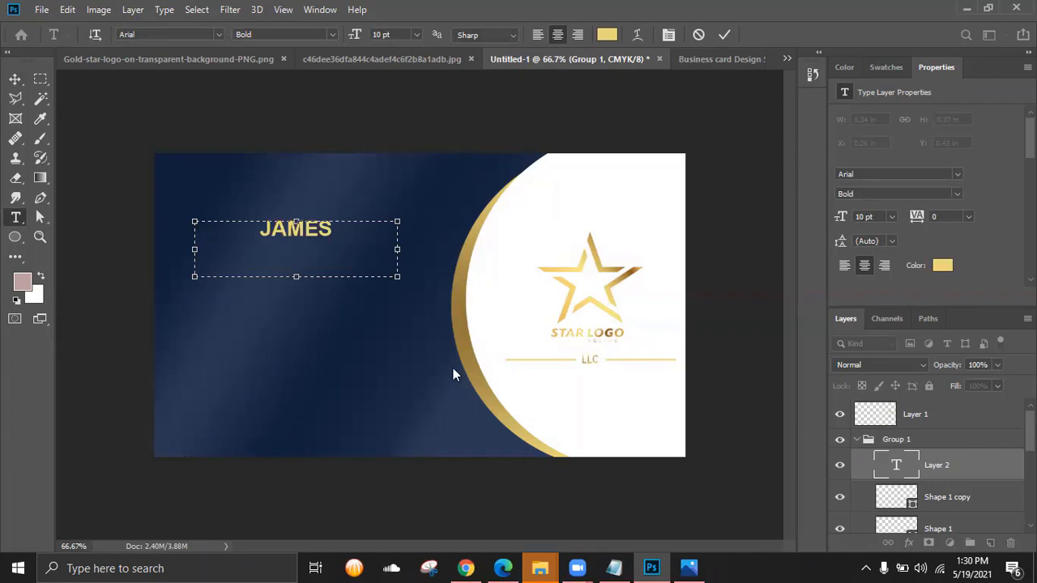
pyautogui.hotkey('alt', 'Tab')
pyautogui.hotkey('alt', 'Tab')
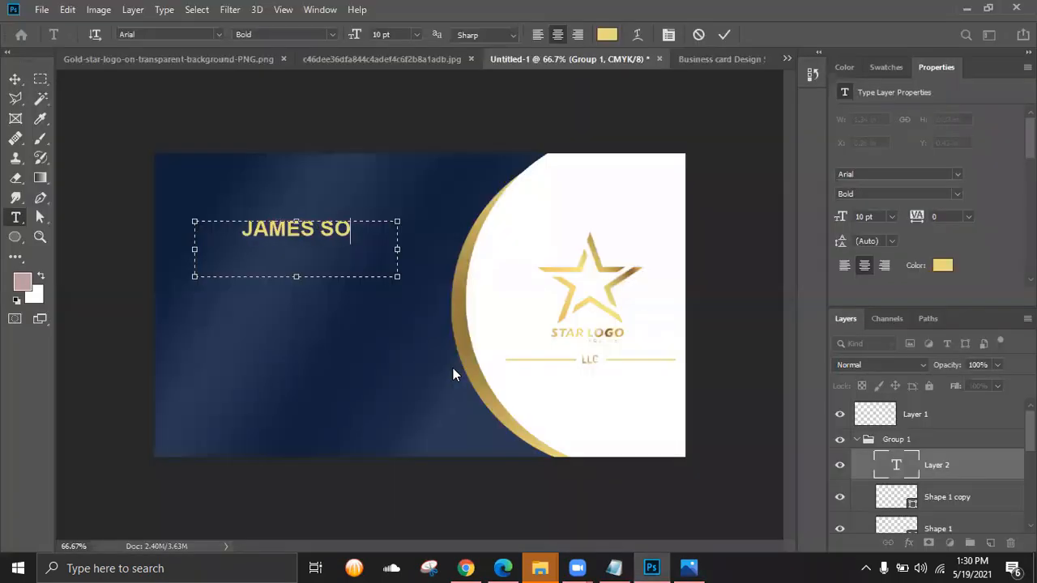
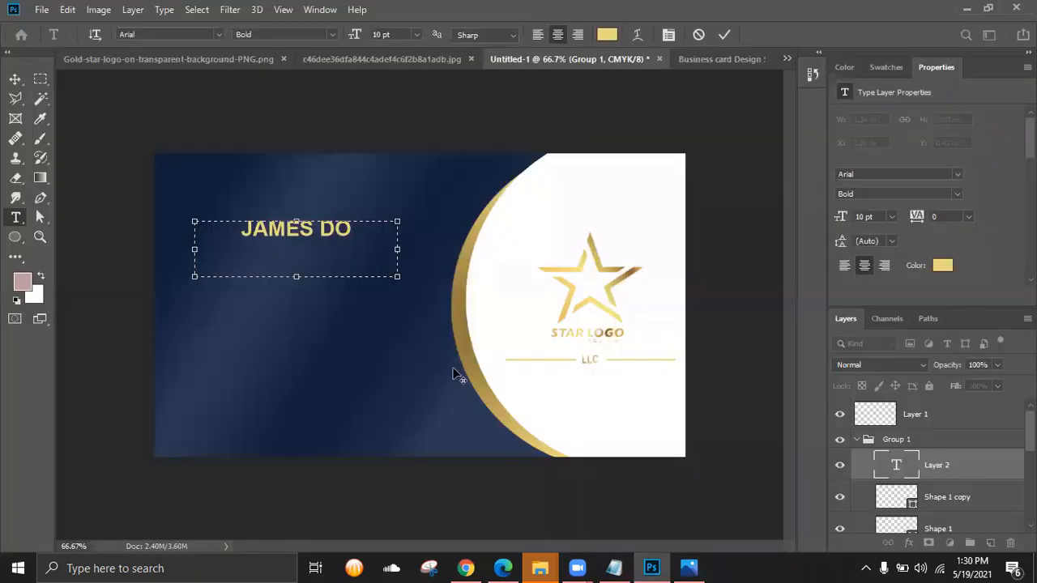
pyautogui.hotkey('alt', 'Tab')
pyautogui.hotkey('alt', 'Tab')
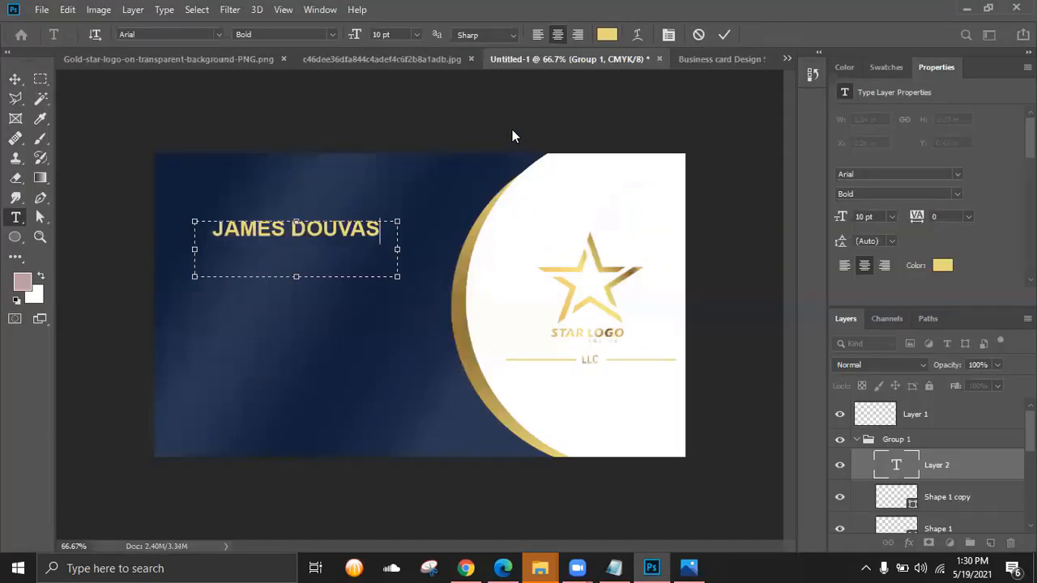
# - Change the name text colour to a lighter gold and commit the text
pyautogui.click(607, 35)
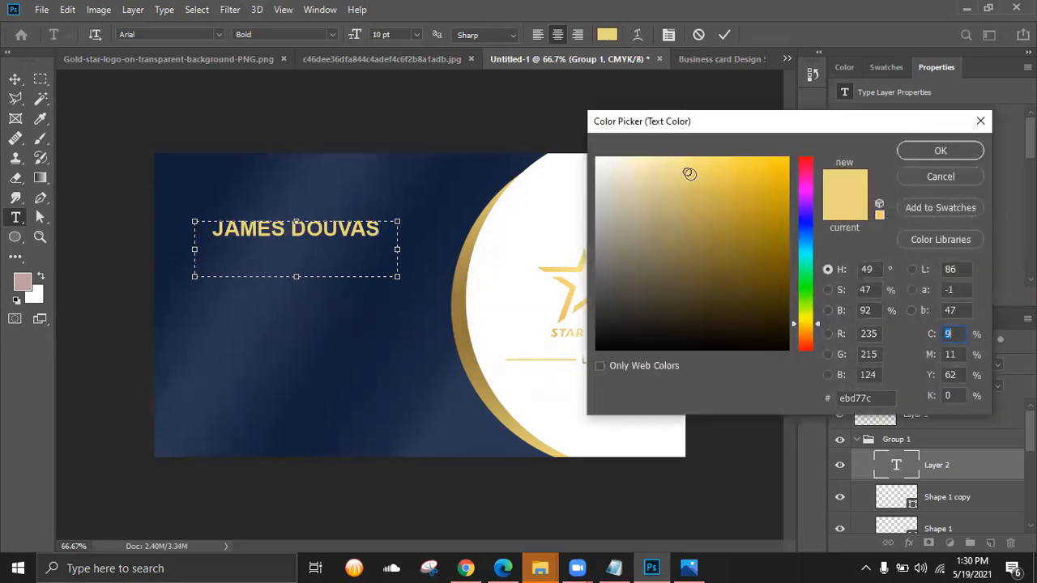
pyautogui.moveTo(688, 172); pyautogui.dragTo(702, 229)
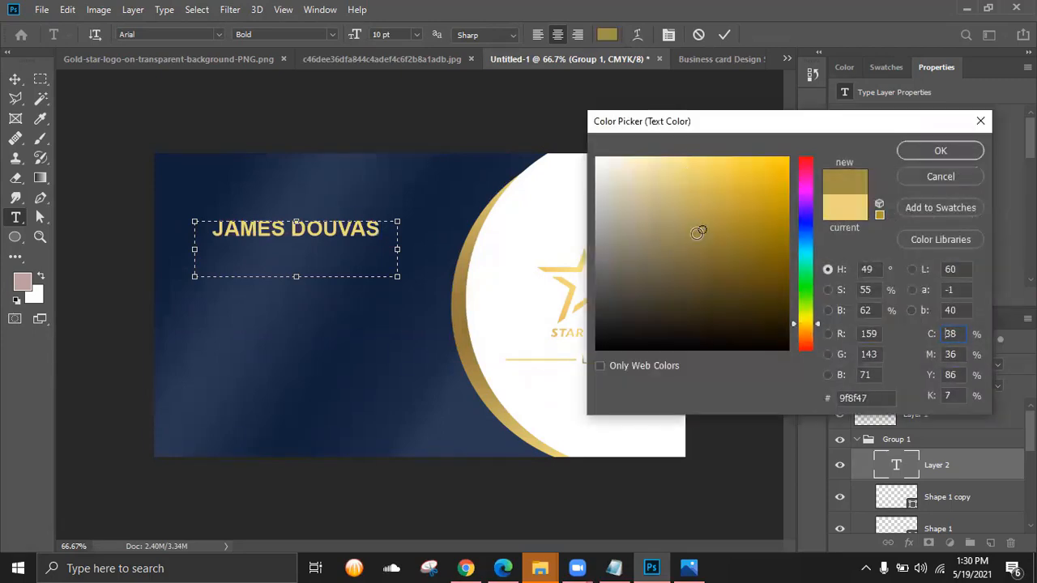
pyautogui.click(943, 151)
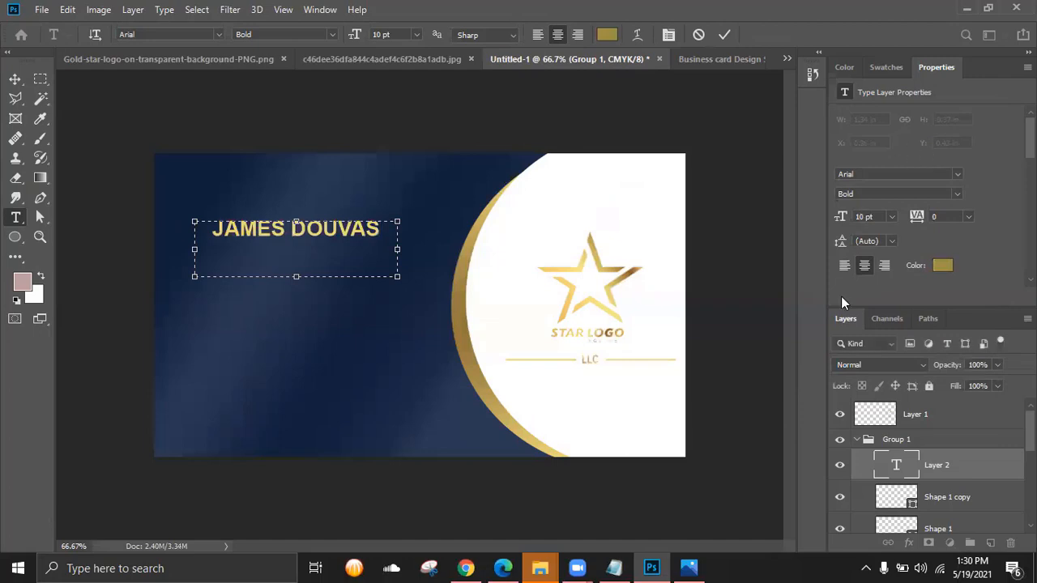
pyautogui.doubleClick(888, 463)
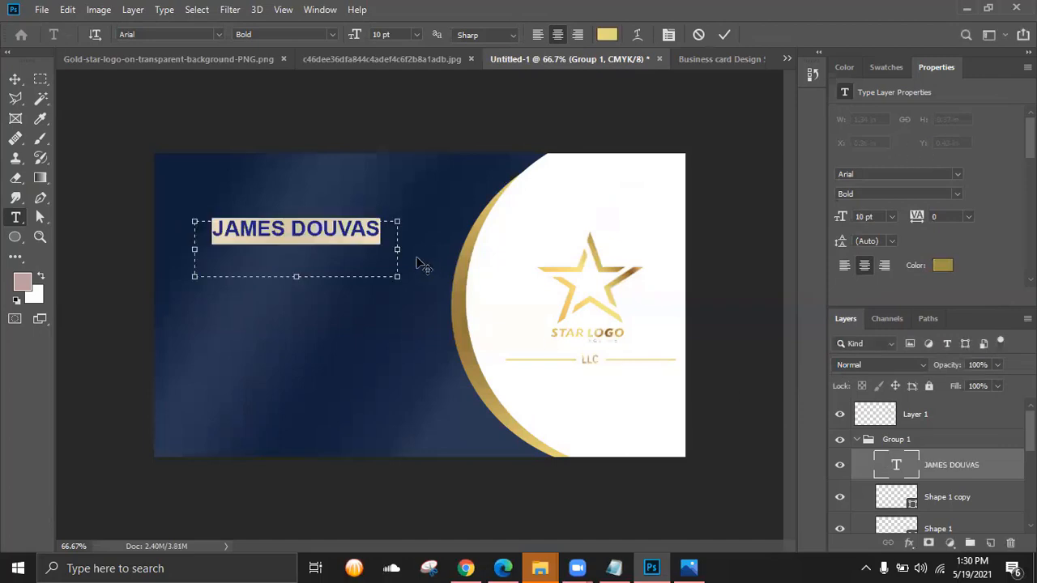
pyautogui.click(606, 34)
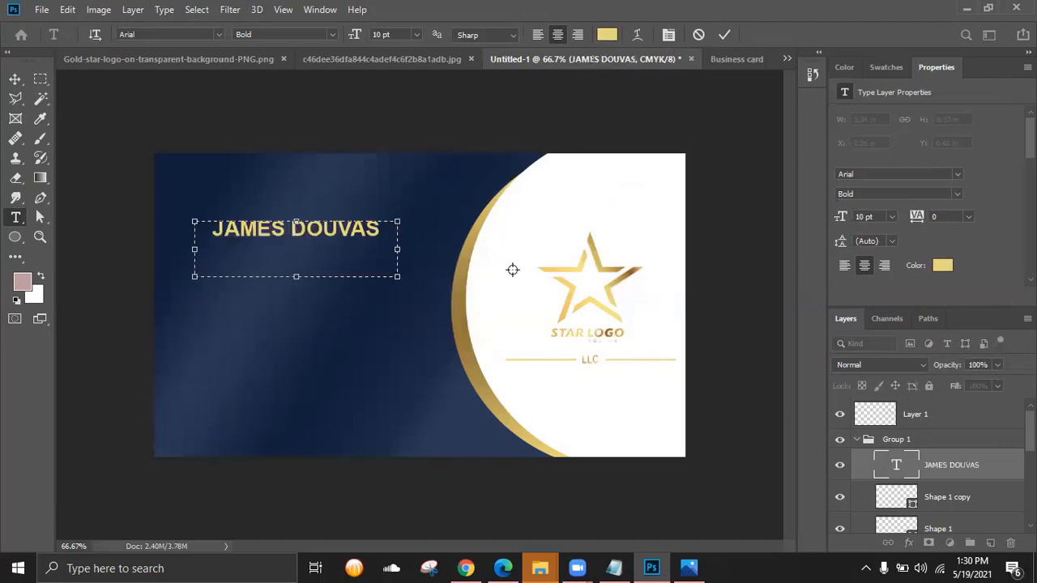
pyautogui.click(501, 308)
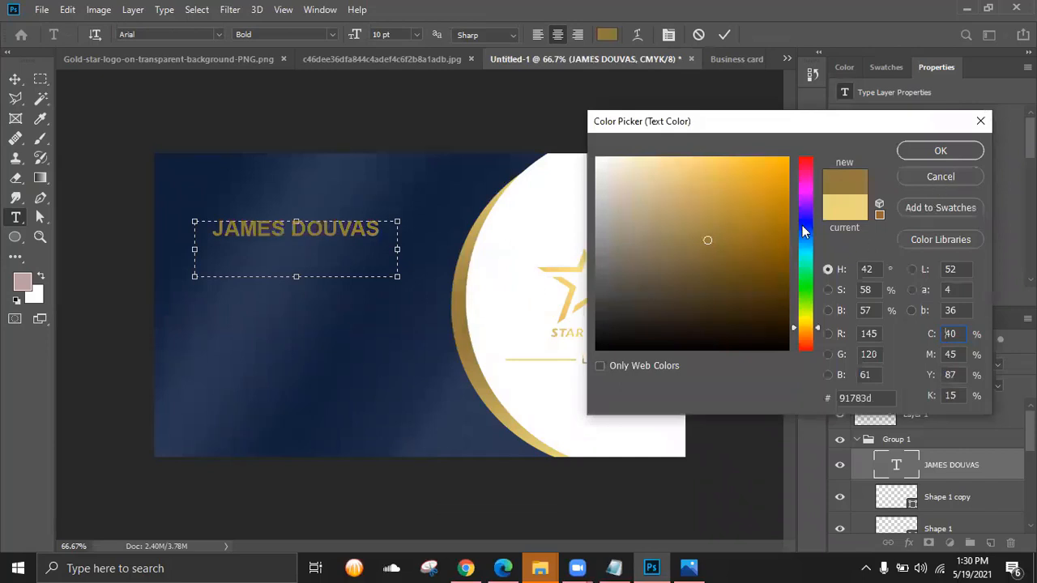
pyautogui.click(706, 235)
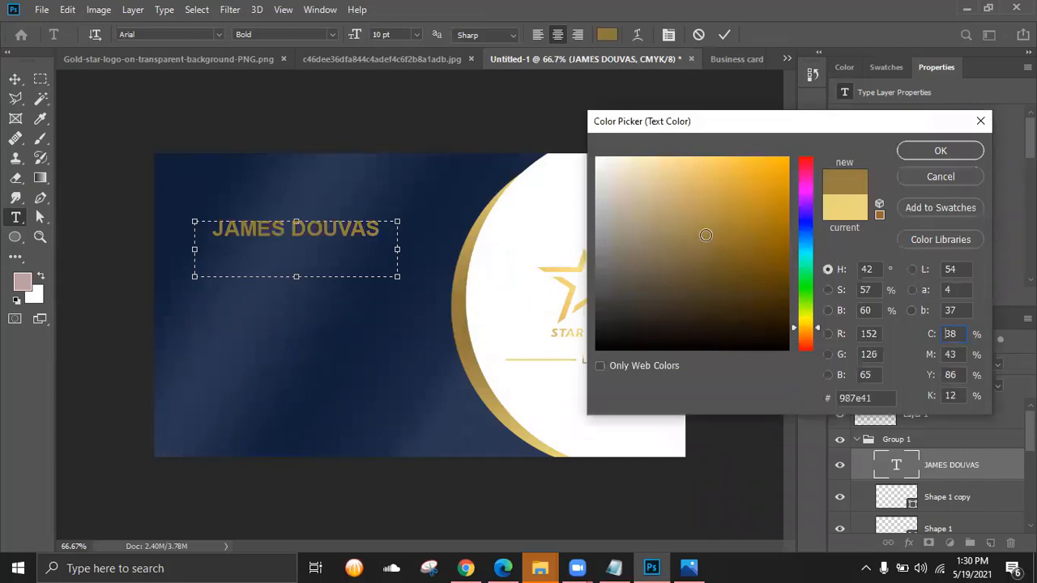
pyautogui.moveTo(707, 222); pyautogui.dragTo(708, 204)
pyautogui.click(940, 150)
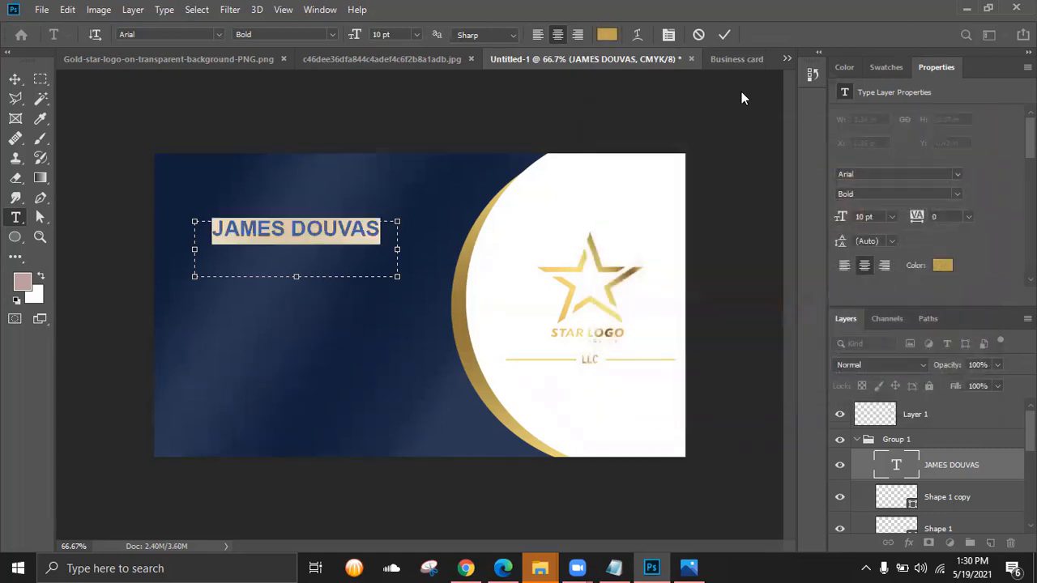
pyautogui.click(725, 37)
# - Nudge the name down and left, checking it against the reference card
pyautogui.press('v')
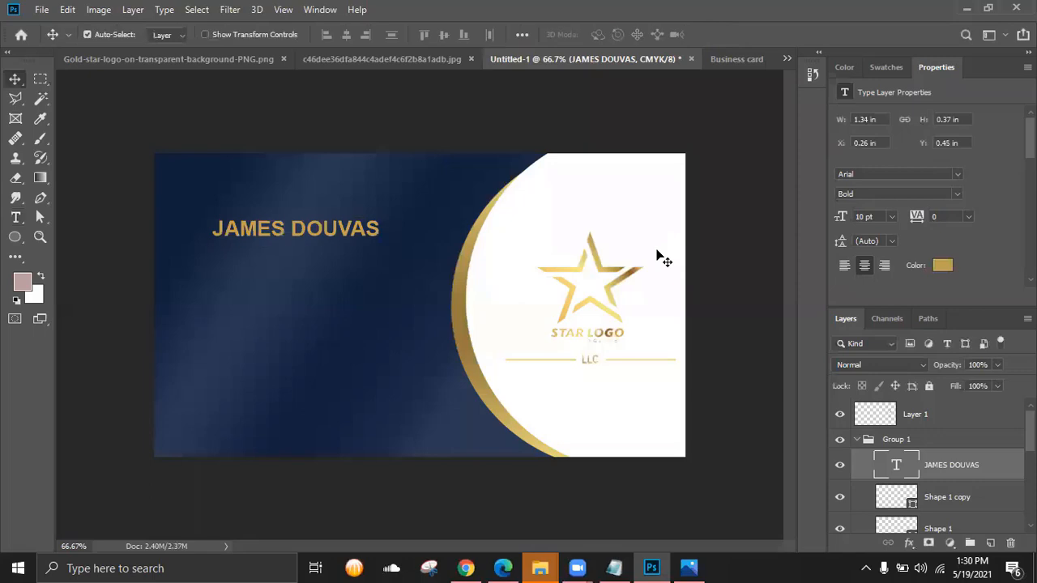
pyautogui.hotkey('shift', 'Down')
pyautogui.hotkey('shift', 'Down')
pyautogui.hotkey('shift', 'Down')
pyautogui.hotkey('shift', 'Down')
pyautogui.hotkey('shift', 'Down')
pyautogui.hotkey('shift', 'Down')
pyautogui.hotkey('alt', 'Tab')
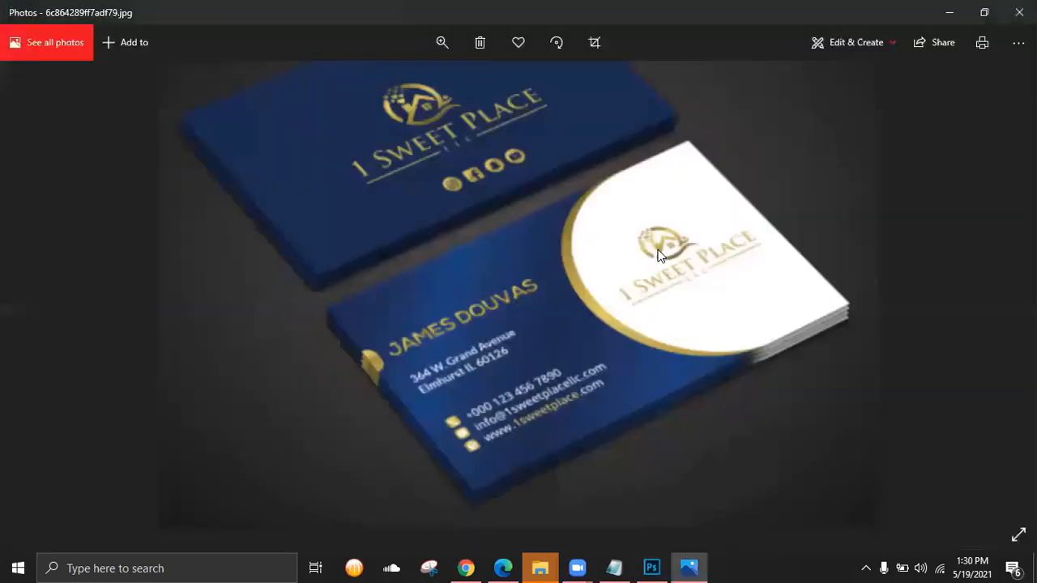
pyautogui.hotkey('alt', 'Tab')
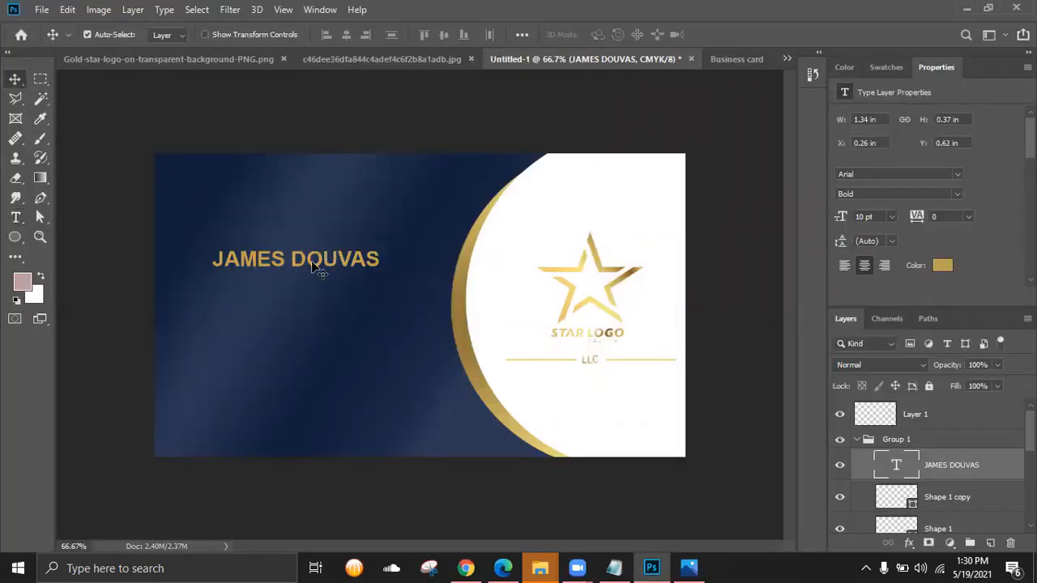
pyautogui.hotkey('shift', 'Left')
pyautogui.hotkey('shift', 'Left')
pyautogui.hotkey('shift', 'Down')
pyautogui.hotkey('shift', 'Left')
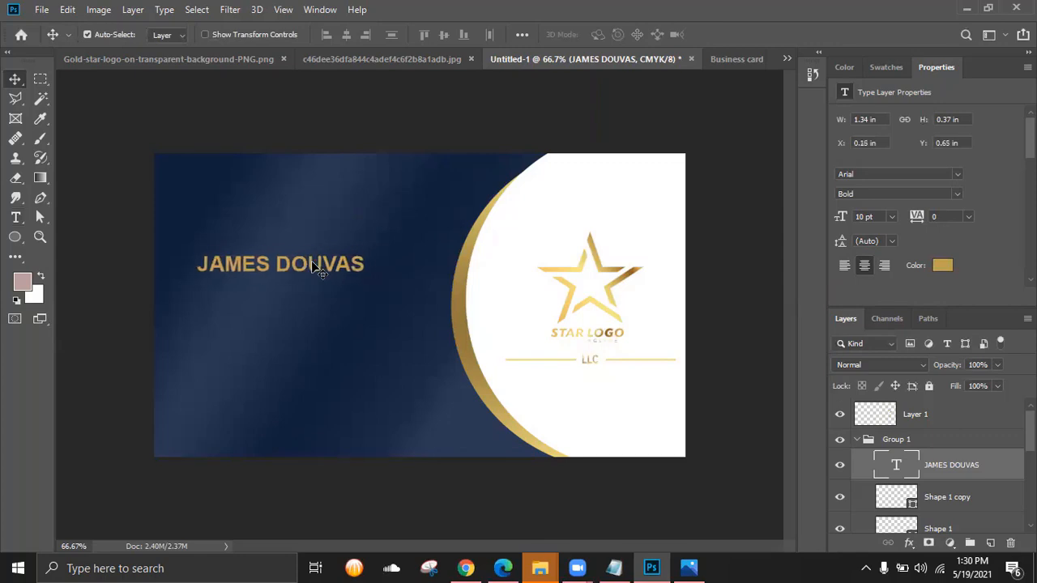
pyautogui.hotkey('alt', 'Tab')
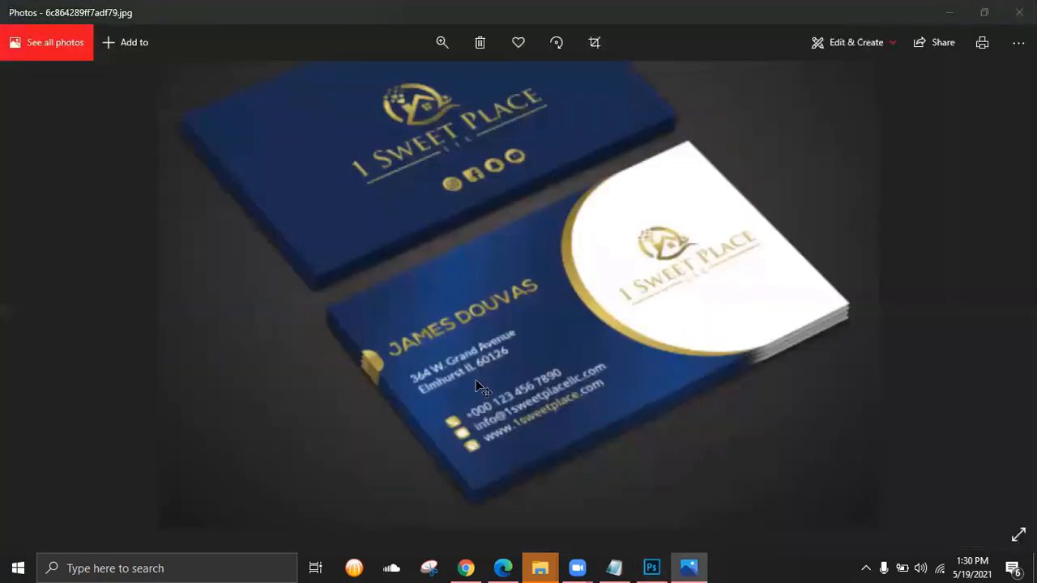
pyautogui.hotkey('alt', 'Tab')
pyautogui.click(17, 217)
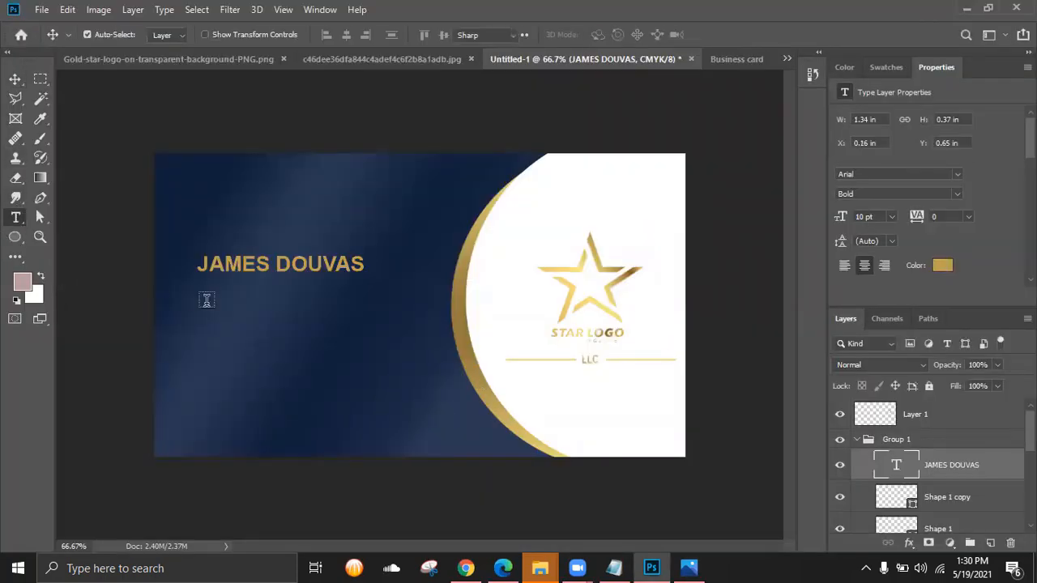
# - Draw a text box below the name and set the font size to 6 pt
pyautogui.moveTo(197, 299); pyautogui.dragTo(383, 344)
pyautogui.hotkey('alt', 'Tab')
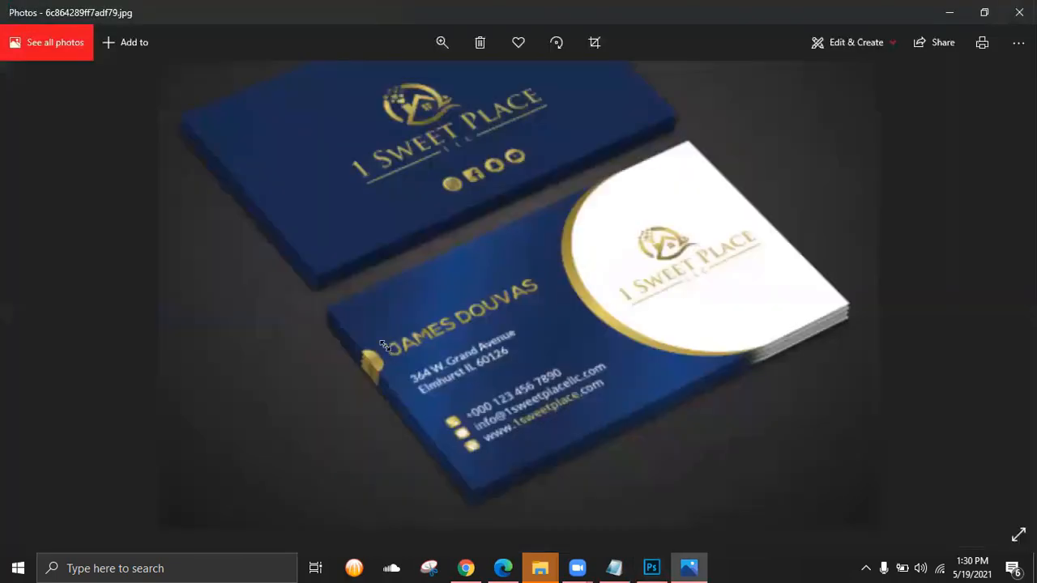
pyautogui.hotkey('alt', 'Tab')
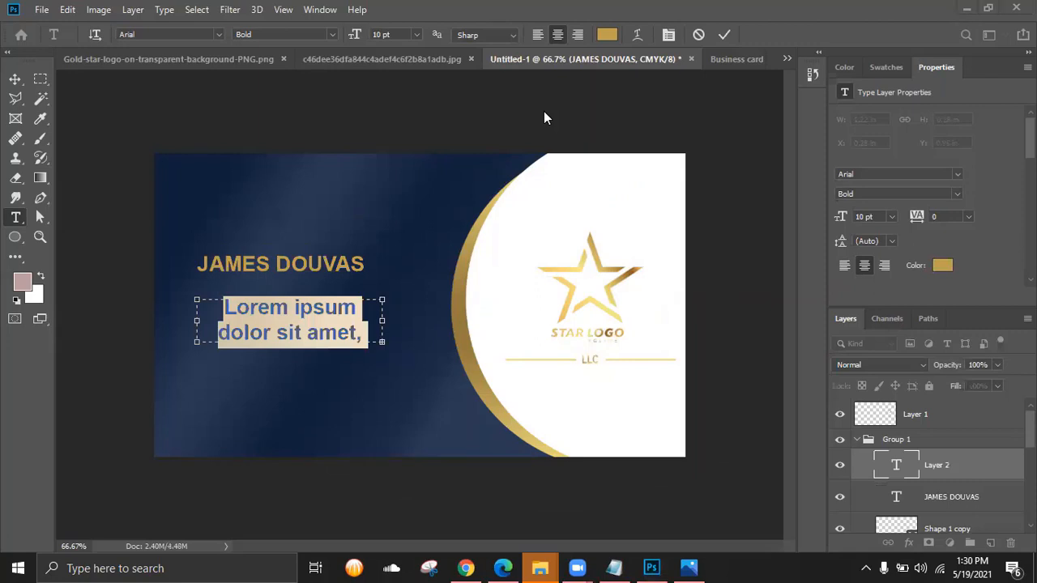
pyautogui.click(417, 36)
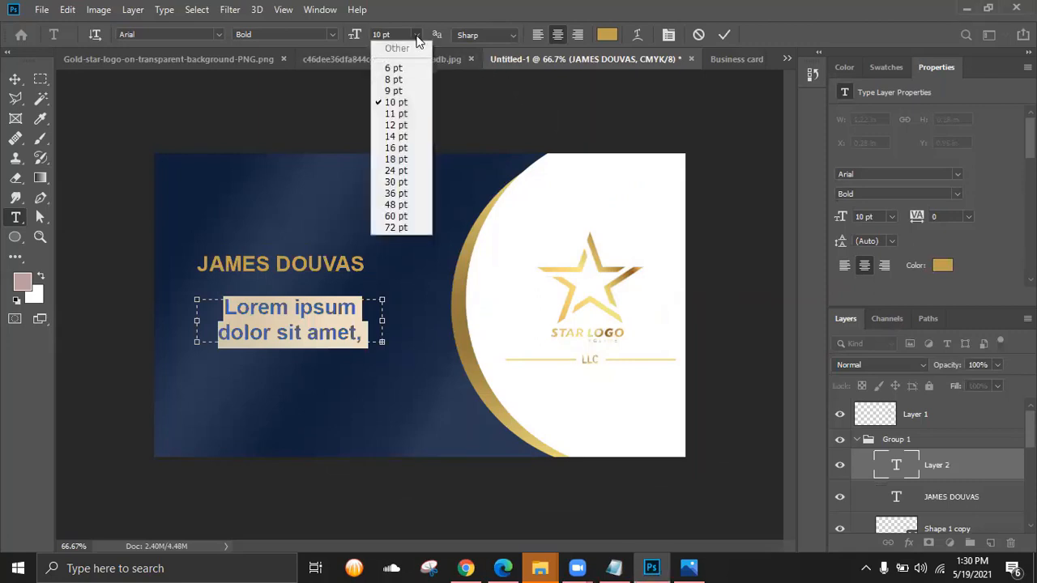
pyautogui.click(395, 70)
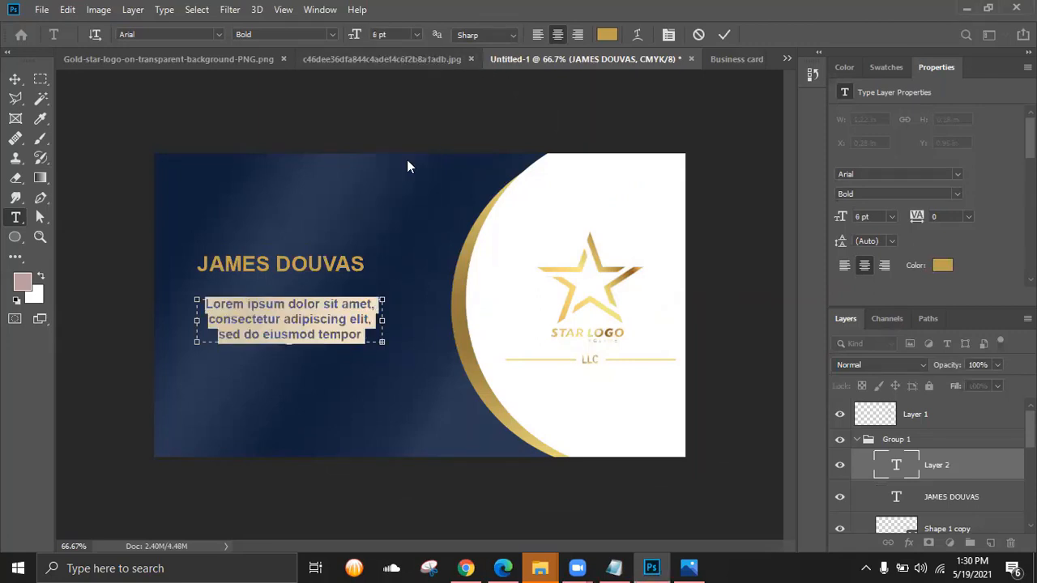
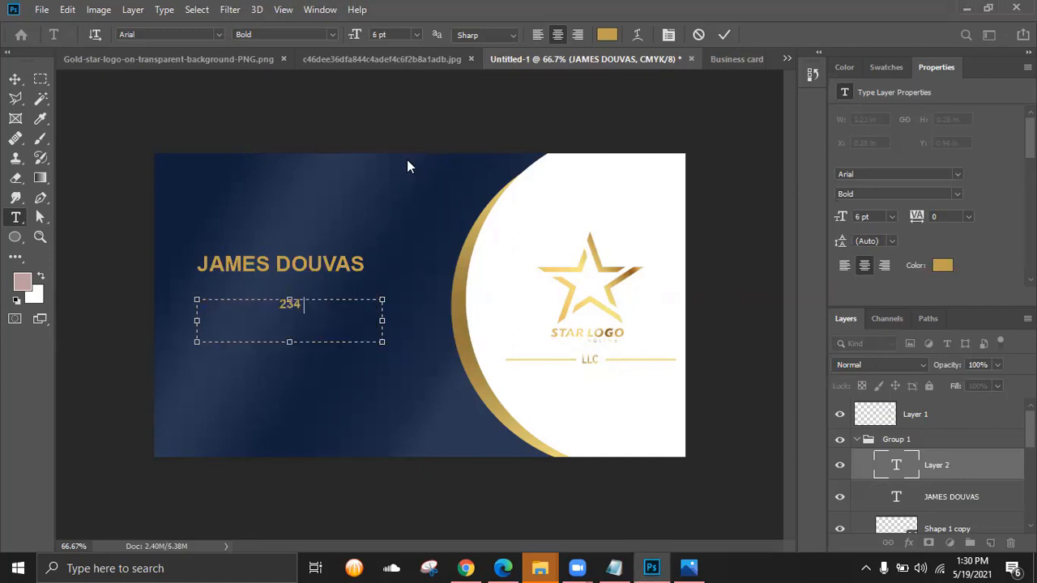
# - Type the first address line with the street number and street name
pyautogui.hotkey('alt', 'Tab')
pyautogui.hotkey('alt', 'Tab')
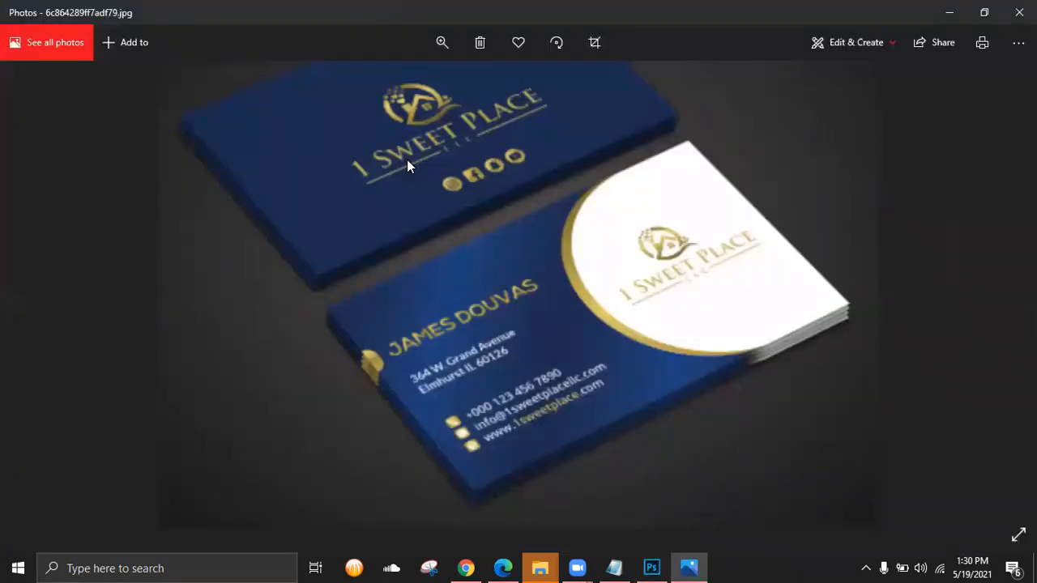
pyautogui.hotkey('alt', 'Tab')
pyautogui.click(407, 166)
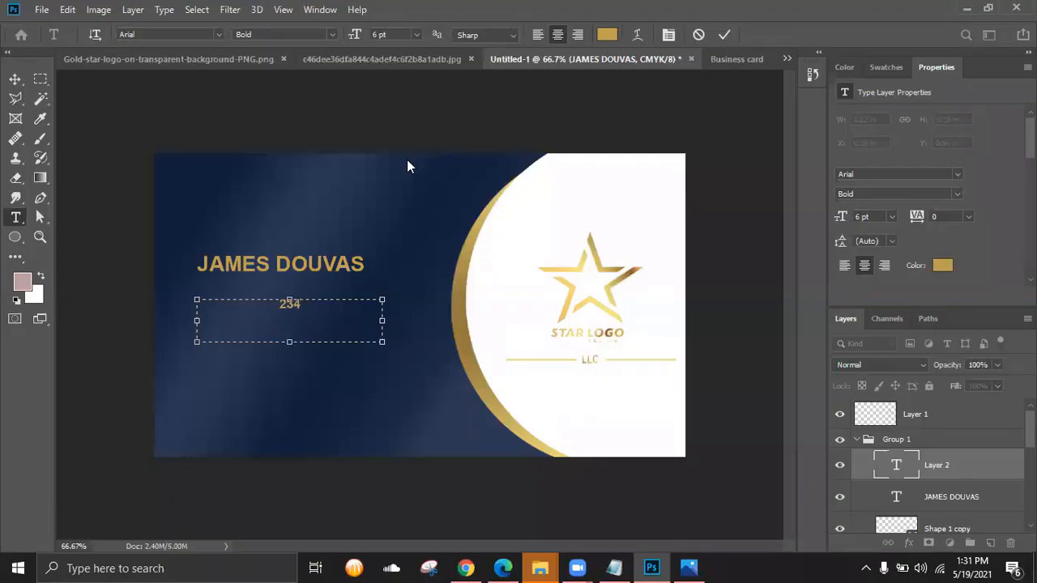
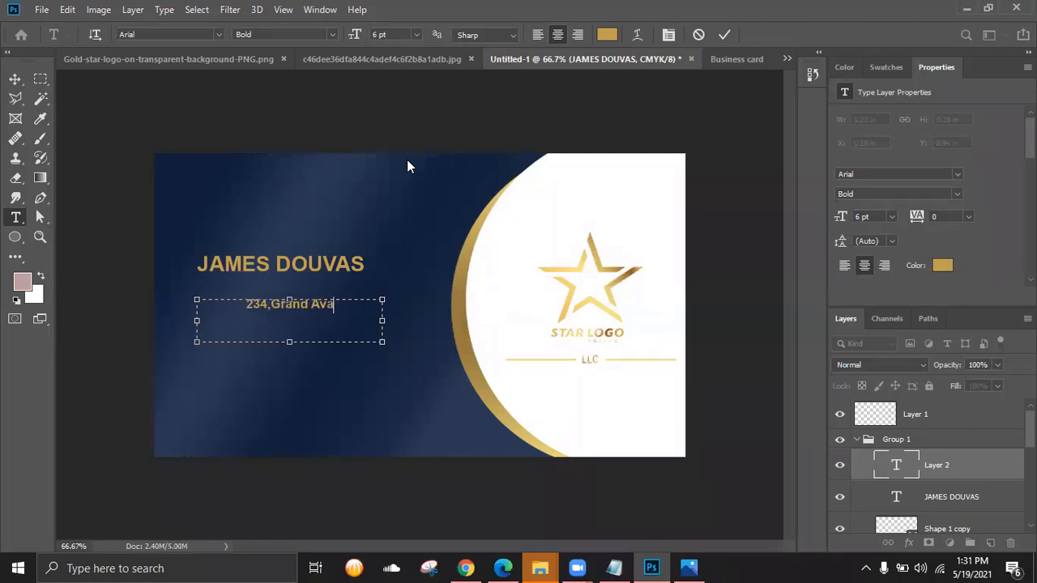
pyautogui.hotkey('alt', 'Tab')
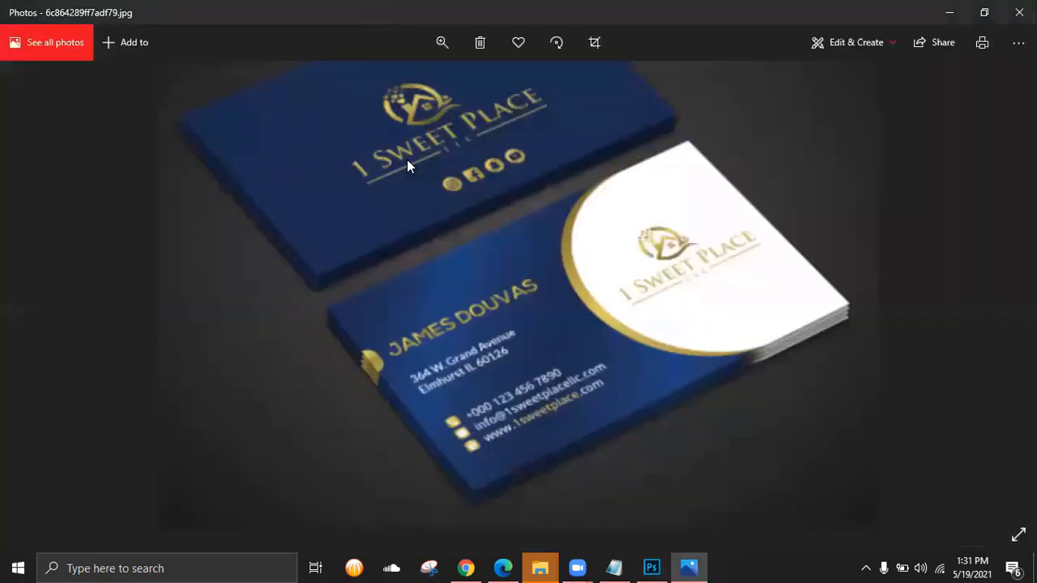
pyautogui.hotkey('alt', 'Tab')
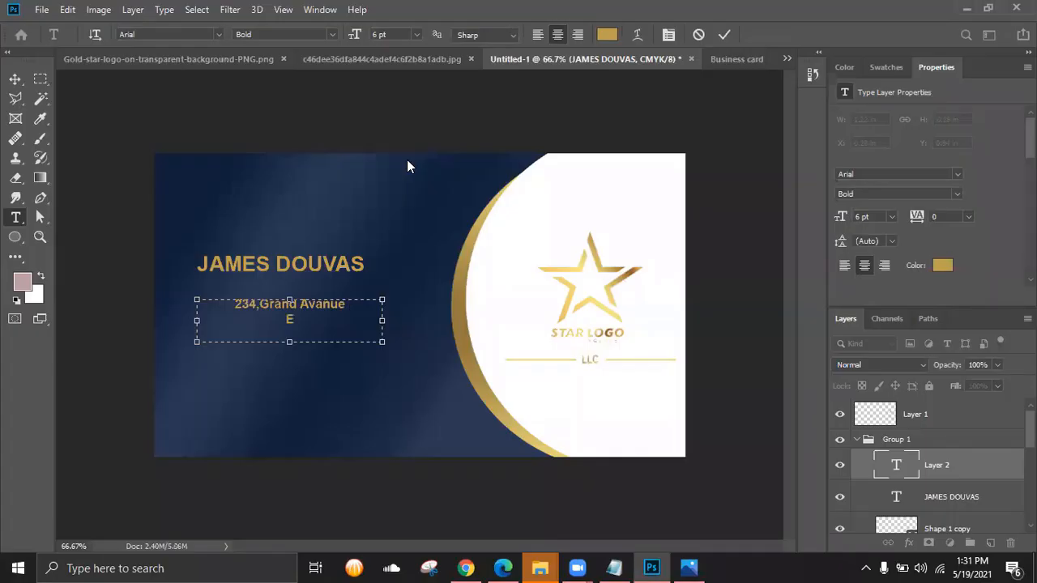
# - Type the second address line and commit the address text
pyautogui.hotkey('alt', 'Tab')
pyautogui.hotkey('alt', 'Tab')
pyautogui.hotkey('alt', 'Tab')
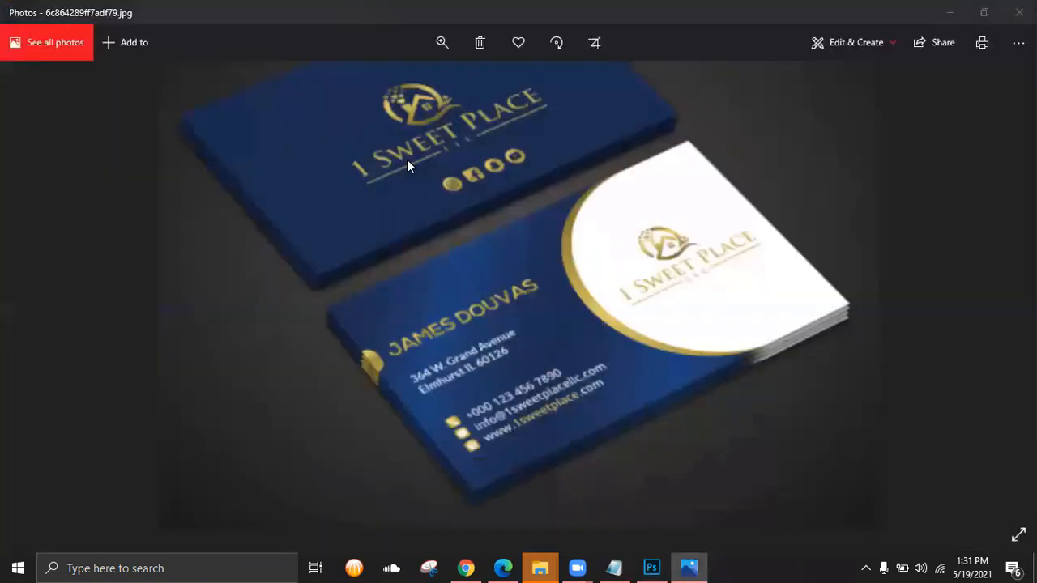
pyautogui.hotkey('alt', 'Tab')
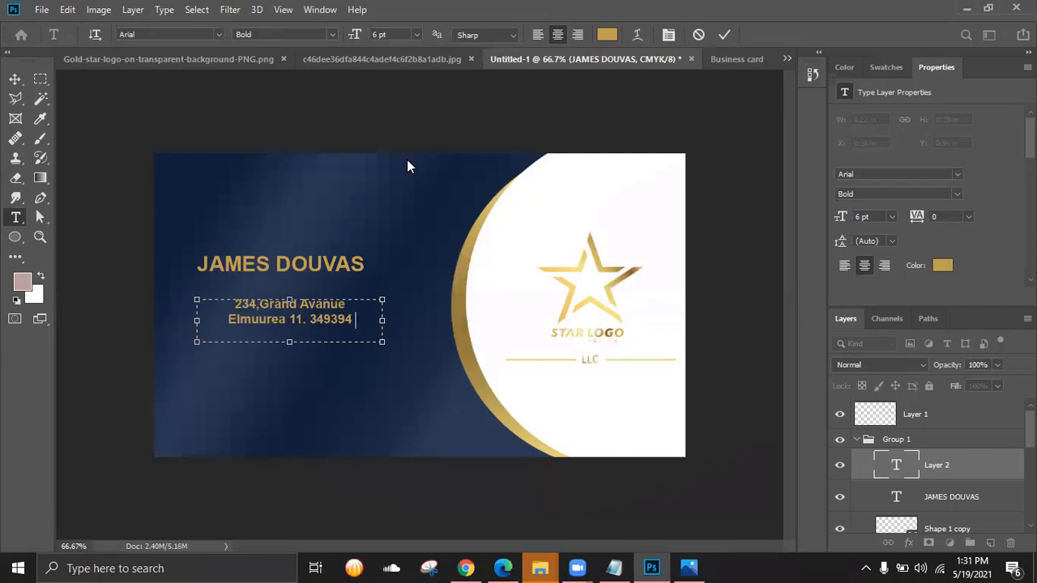
pyautogui.click(725, 35)
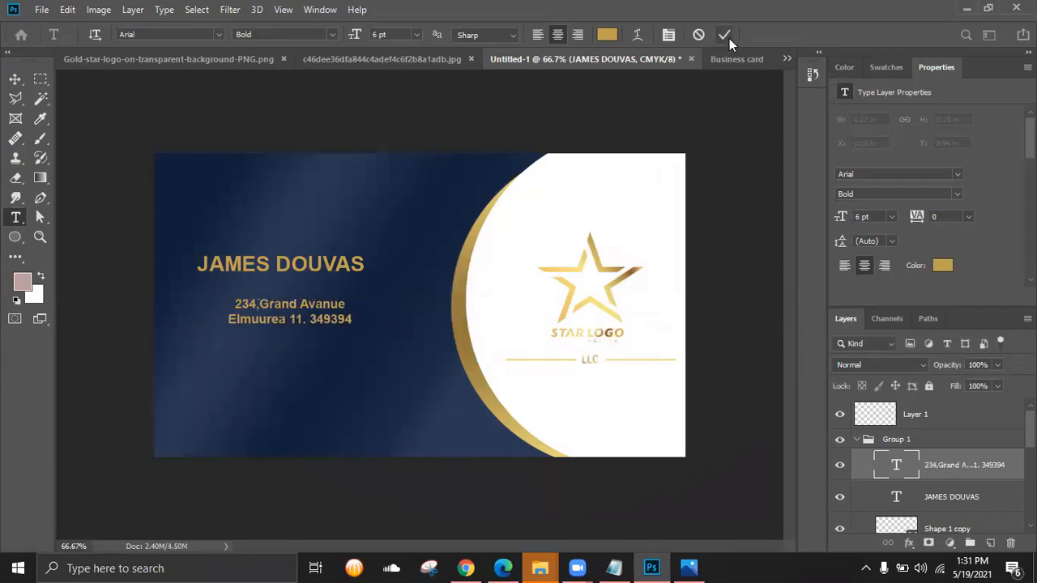
# - Nudge the address block left toward the card edge and reselect its text
pyautogui.press('v')
pyautogui.hotkey('shift', 'Left')
pyautogui.hotkey('shift', 'Left')
pyautogui.hotkey('shift', 'Left')
pyautogui.hotkey('shift', 'Left')
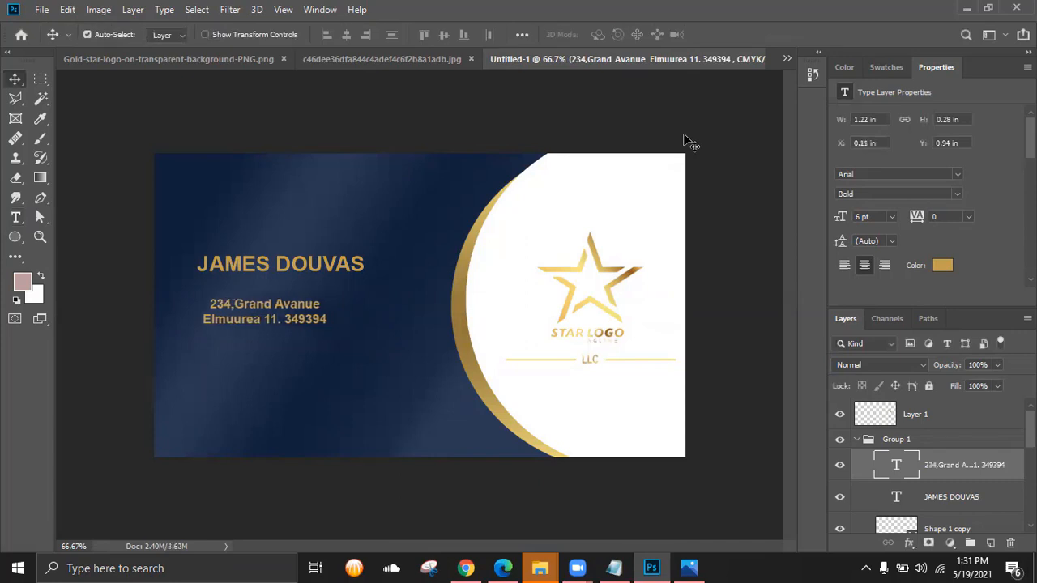
pyautogui.doubleClick(897, 465)
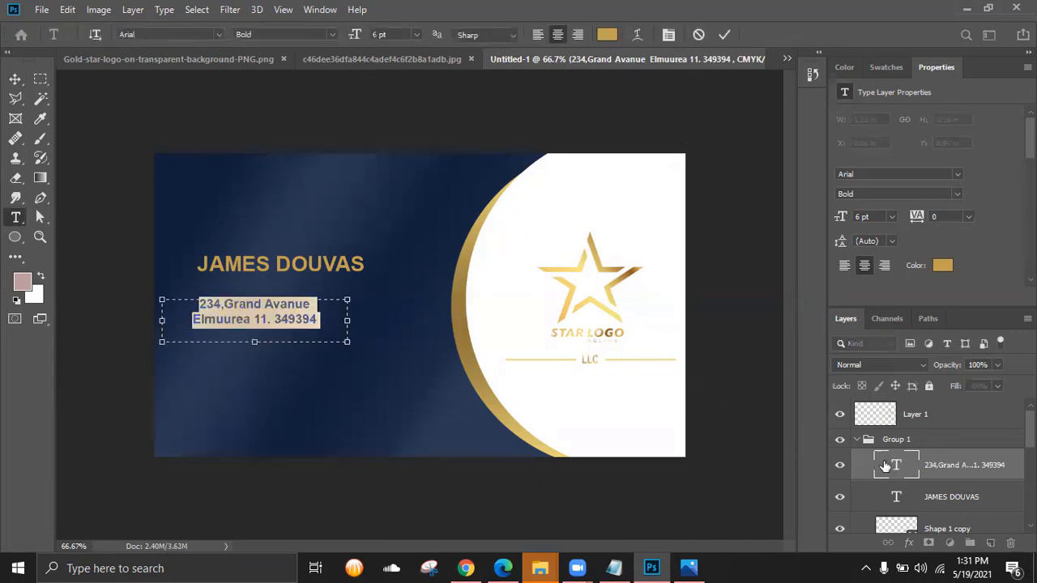
# - Recolour the two-line address text white
pyautogui.press('Escape')
pyautogui.doubleClick(885, 466)
pyautogui.click(608, 34)
pyautogui.click(608, 220)
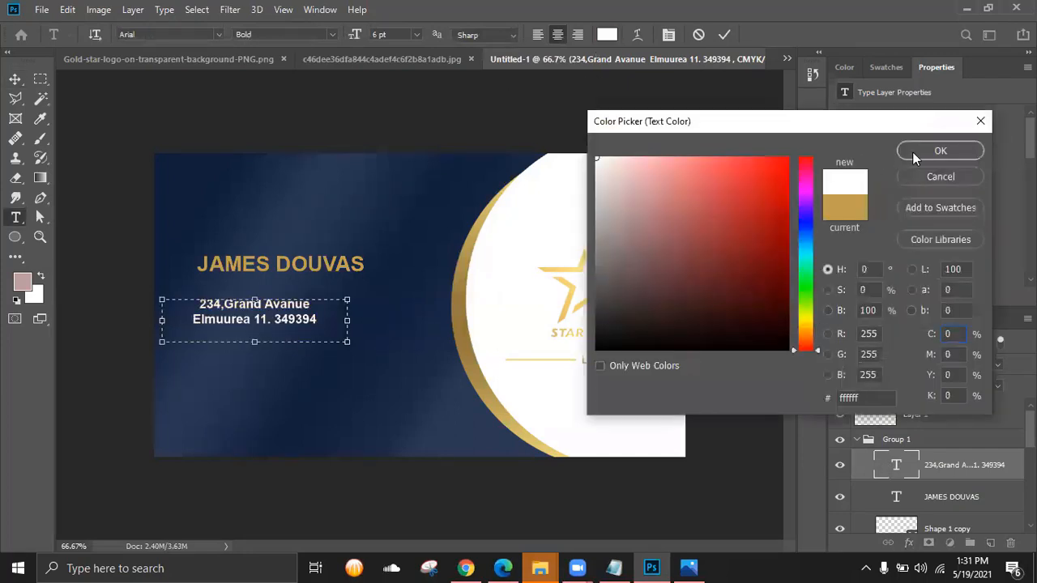
pyautogui.click(914, 151)
pyautogui.press('Escape')
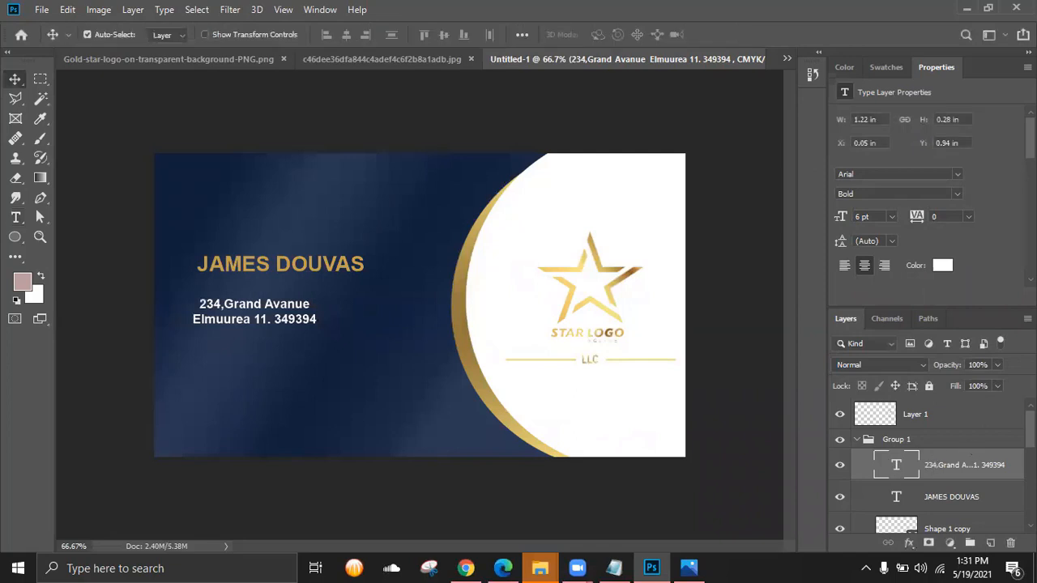
# - Nudge the gold name text up and slightly left
pyautogui.click(236, 273)
pyautogui.hotkey('shift', 'Down')
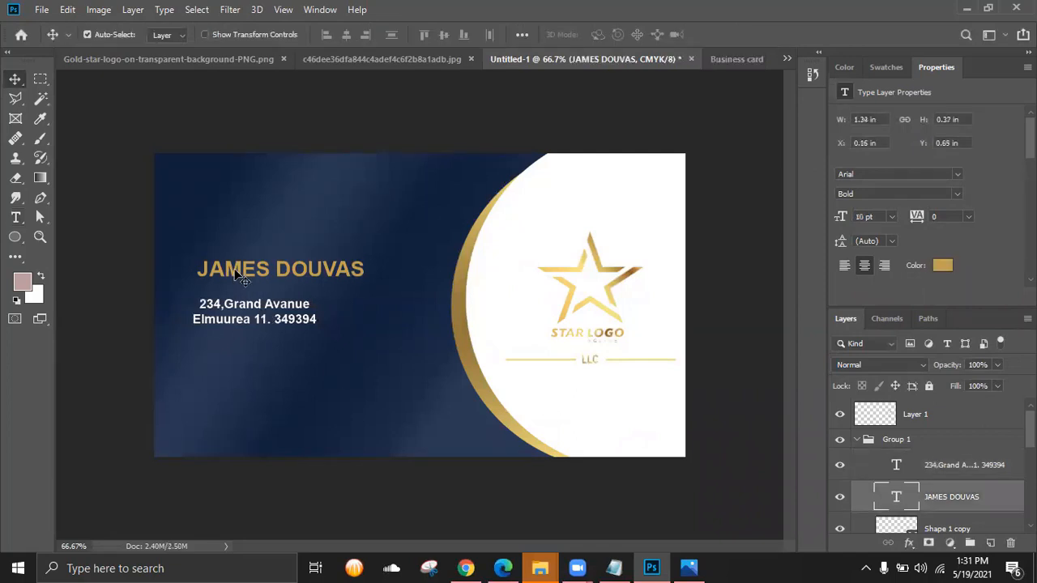
pyautogui.hotkey('shift', 'Up')
pyautogui.hotkey('shift', 'Up')
pyautogui.hotkey('shift', 'Up')
pyautogui.hotkey('shift', 'Up')
pyautogui.hotkey('shift', 'Up')
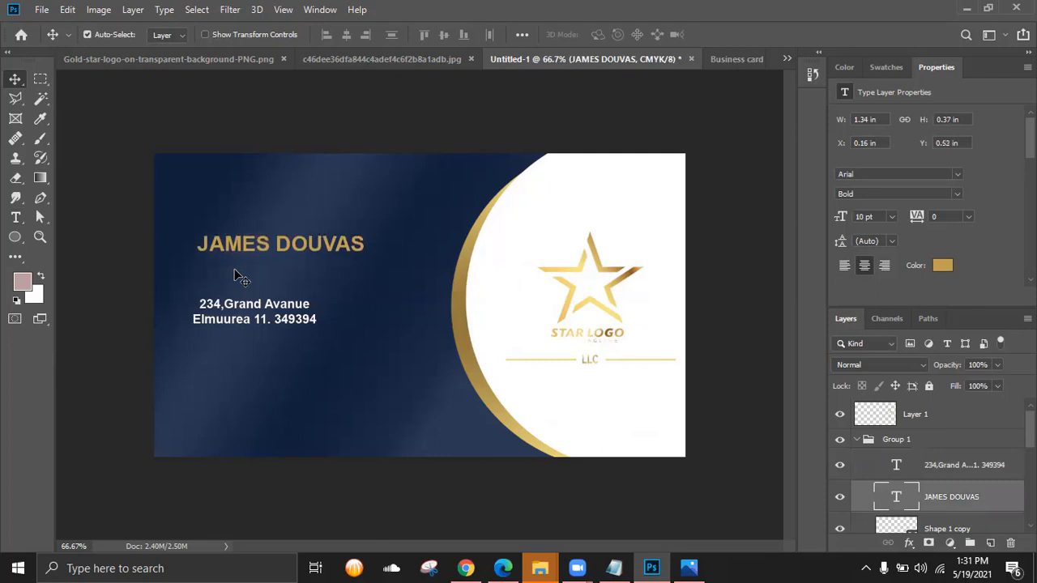
pyautogui.hotkey('shift', 'Left')
pyautogui.hotkey('shift', 'Up')
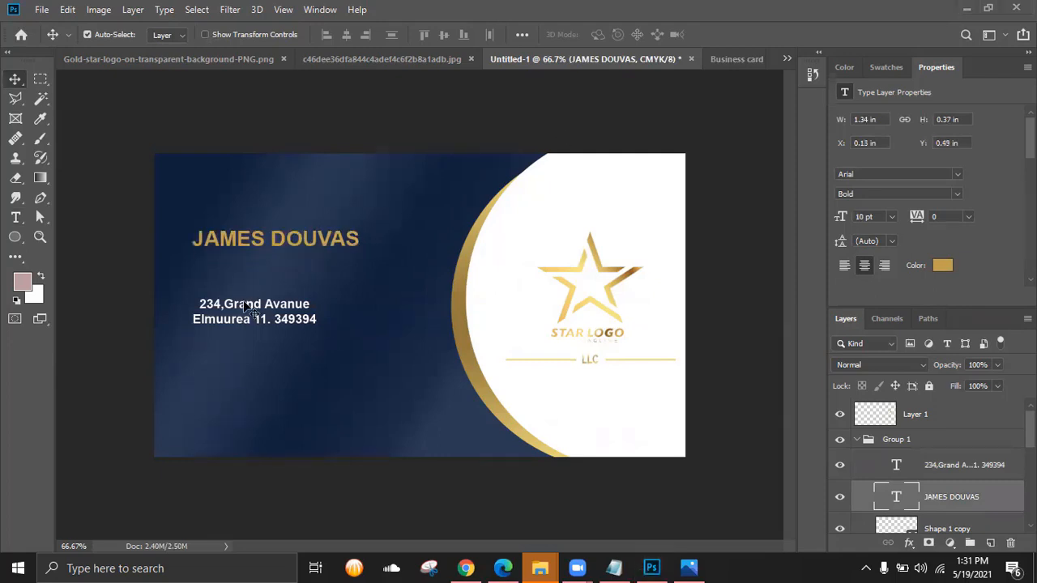
pyautogui.hotkey('shift', 'Up')
pyautogui.hotkey('shift', 'Up')
pyautogui.hotkey('shift', 'Up')
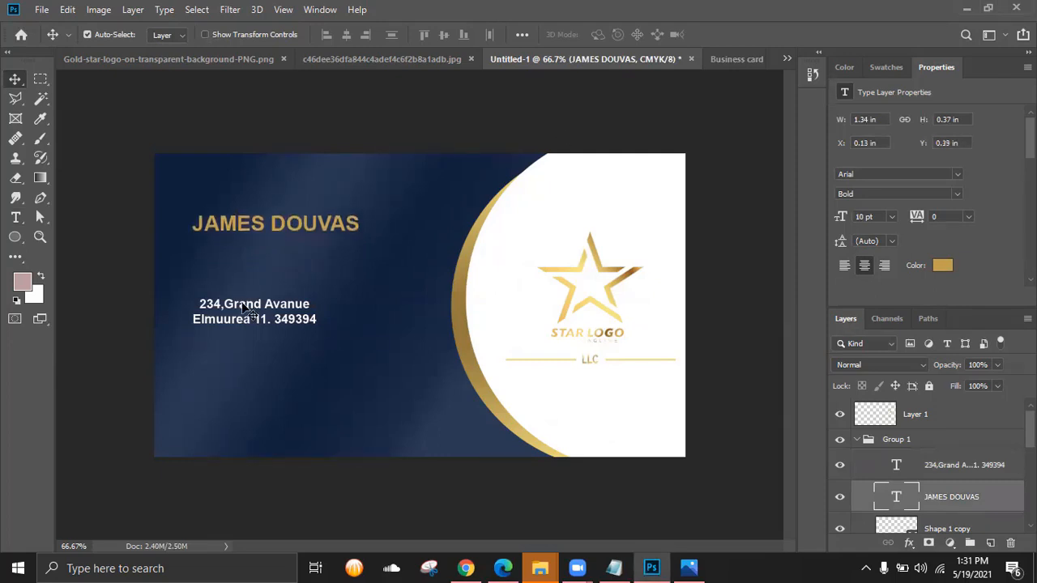
# - Move the address block up and glance at the reference card photo
pyautogui.click(247, 312)
pyautogui.hotkey('shift', 'Up')
pyautogui.hotkey('shift', 'Up')
pyautogui.hotkey('shift', 'Up')
pyautogui.hotkey('shift', 'Up')
pyautogui.hotkey('shift', 'Up')
pyautogui.hotkey('shift', 'Up')
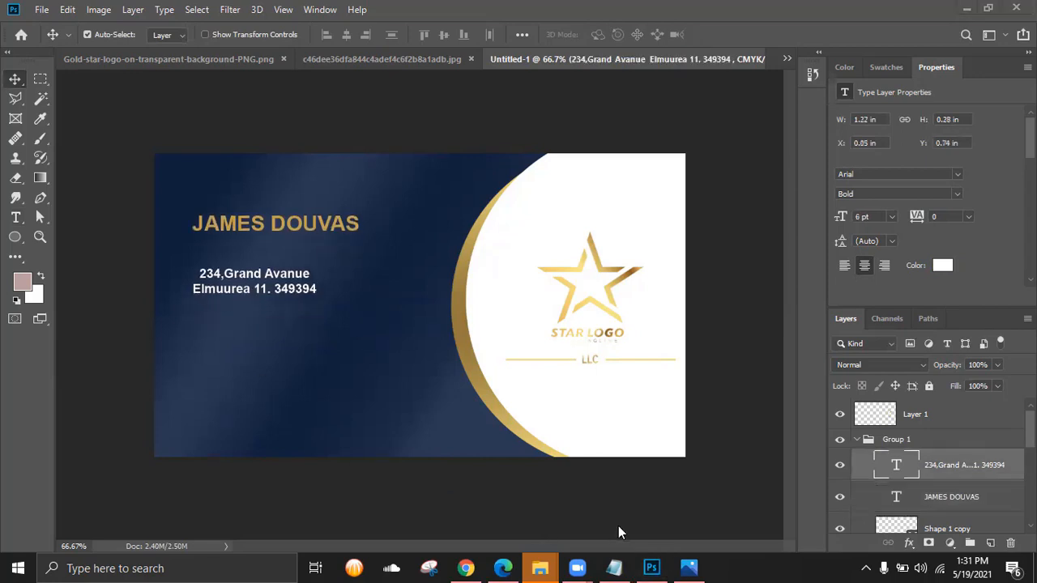
pyautogui.click(689, 568)
pyautogui.click(689, 568)
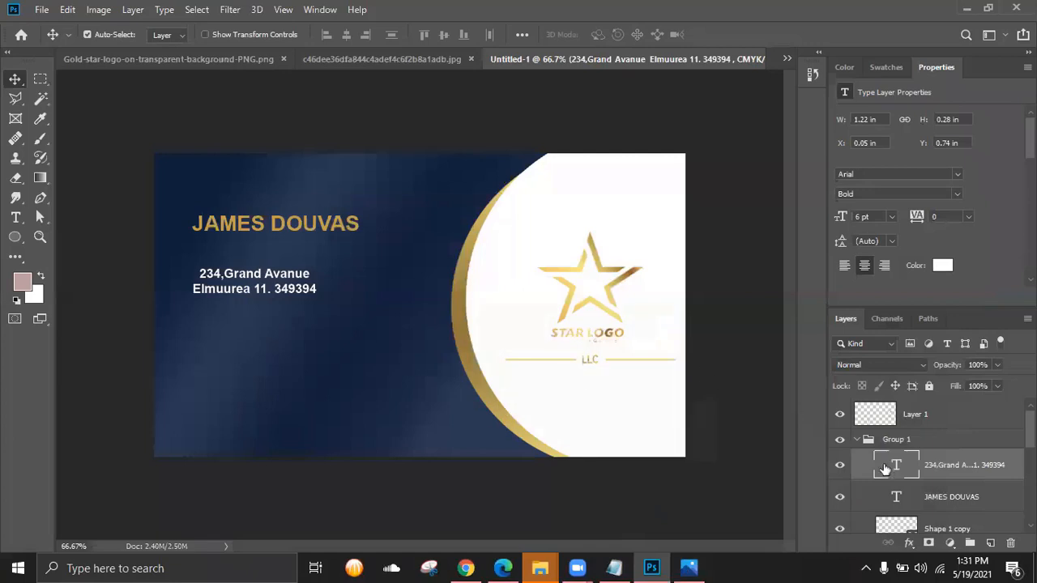
# - Left-align the address text and nudge it right and up under the name
pyautogui.doubleClick(896, 466)
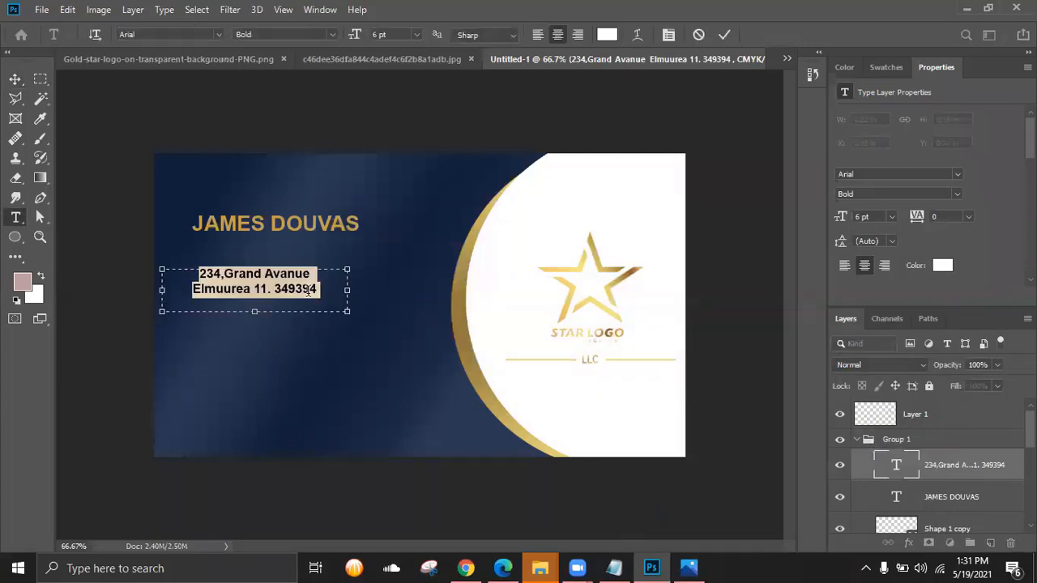
pyautogui.click(538, 35)
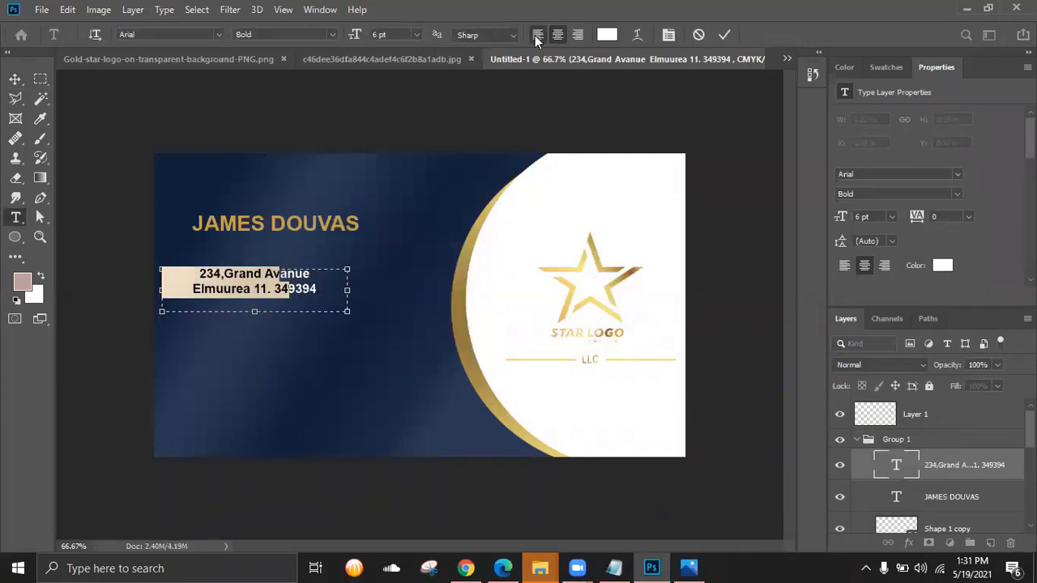
pyautogui.click(723, 34)
pyautogui.press('v')
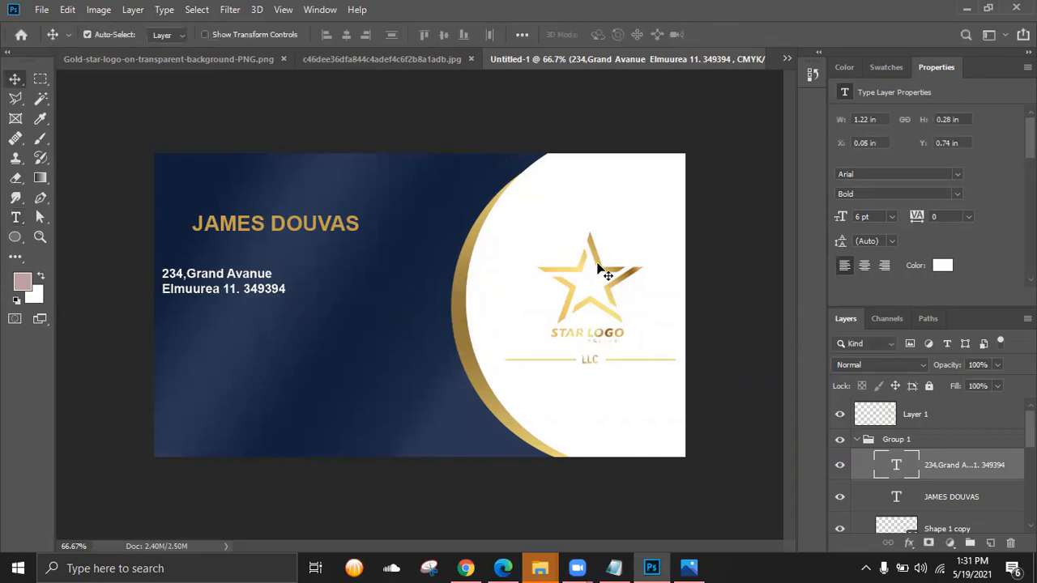
pyautogui.hotkey('shift', 'Right')
pyautogui.hotkey('shift', 'Right')
pyautogui.hotkey('shift', 'Right')
pyautogui.hotkey('shift', 'Right')
pyautogui.hotkey('shift', 'Right')
pyautogui.press('Up')
pyautogui.press('Up')
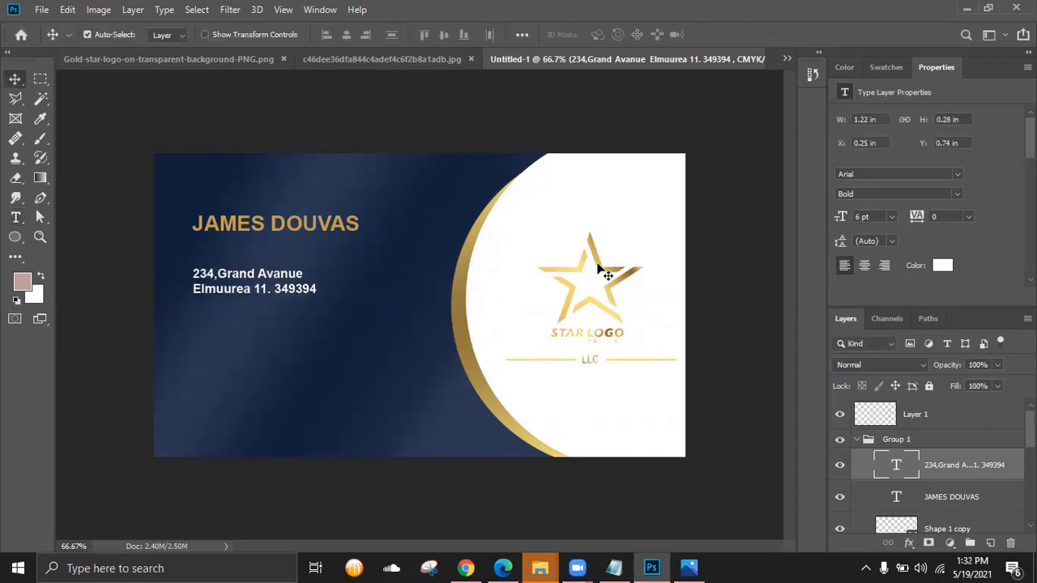
# - Zoom into the reference business card photo to compare, then return to the design
pyautogui.click(688, 568)
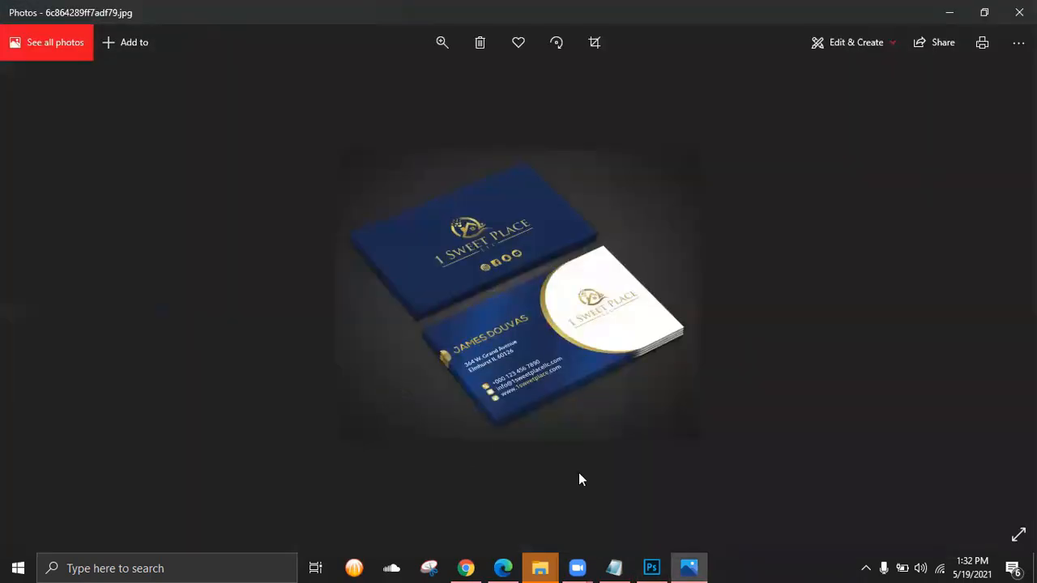
pyautogui.scroll(3, 563, 380)
pyautogui.moveTo(500, 422); pyautogui.dragTo(474, 312)
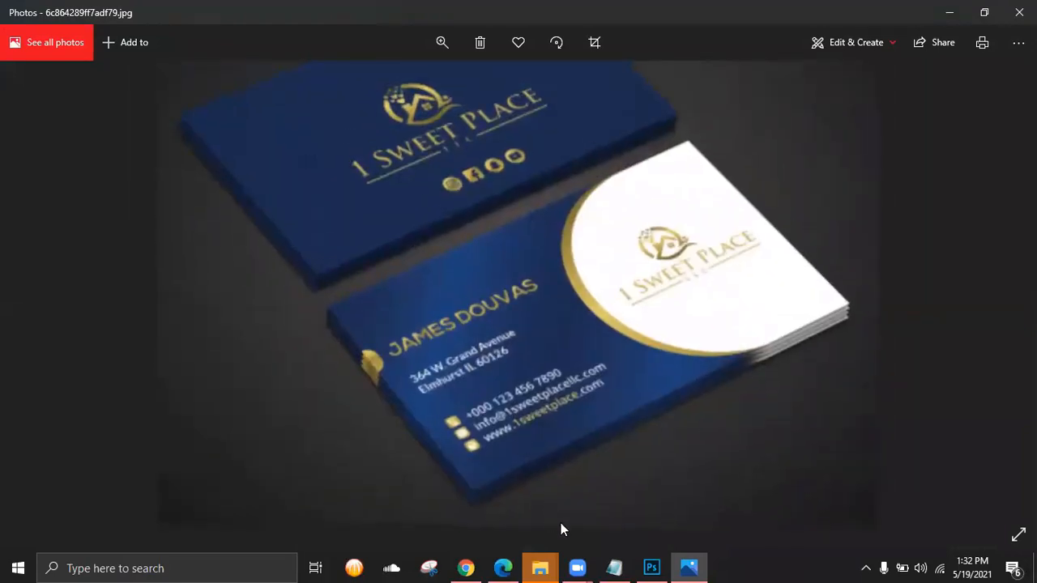
pyautogui.click(651, 568)
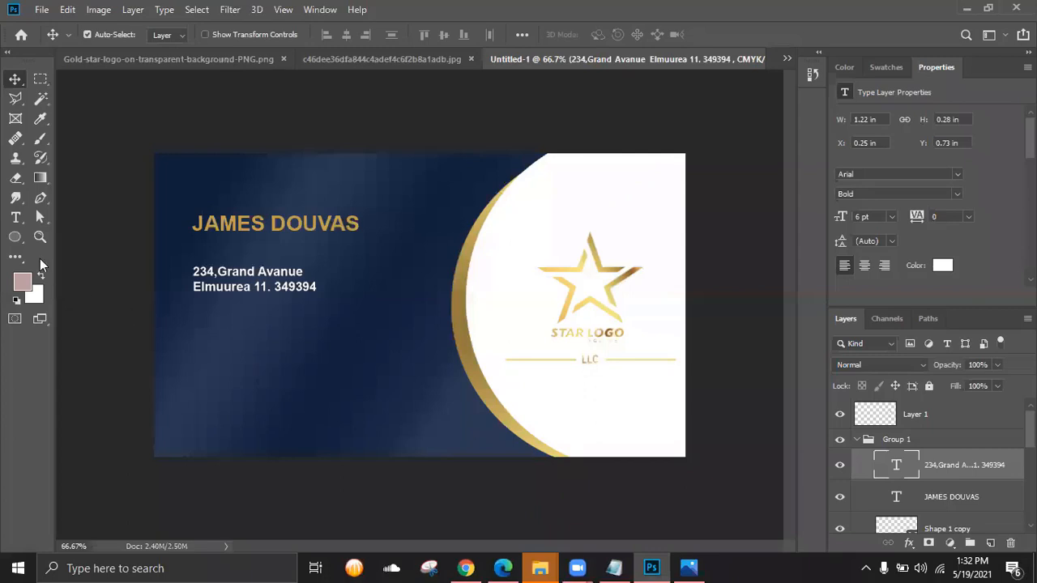
# - Draw a small gold envelope custom shape, about 32 × 26 px, beneath the address
pyautogui.click(15, 236)
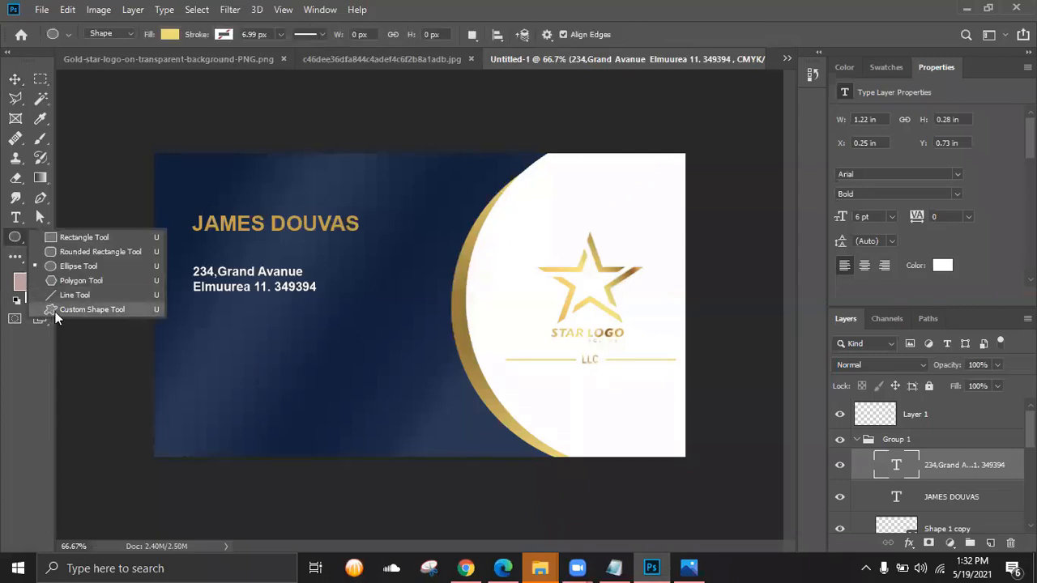
pyautogui.click(55, 312)
pyautogui.click(618, 35)
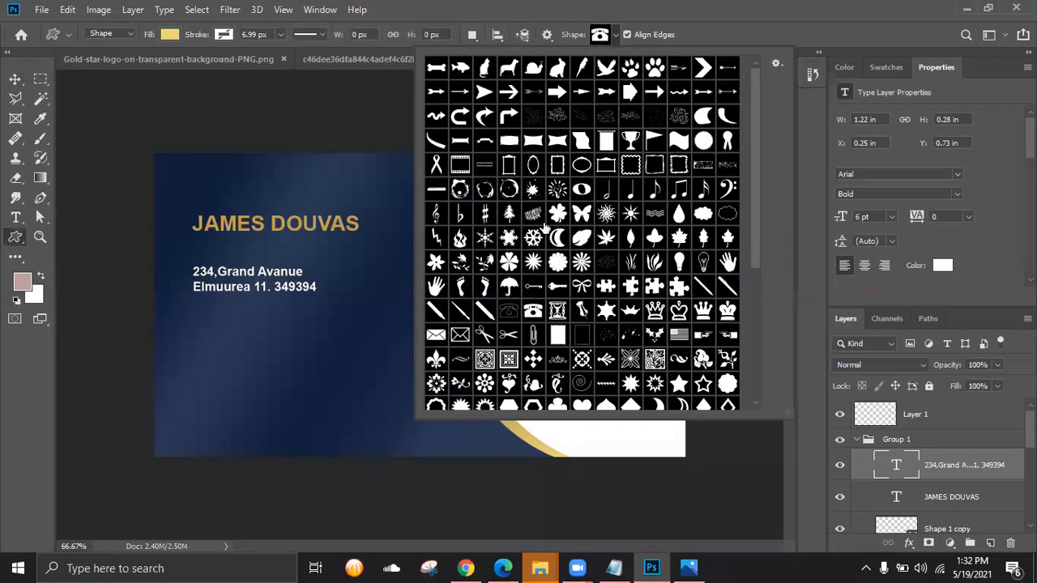
pyautogui.click(436, 339)
pyautogui.click(206, 335)
pyautogui.moveTo(198, 327); pyautogui.dragTo(216, 341)
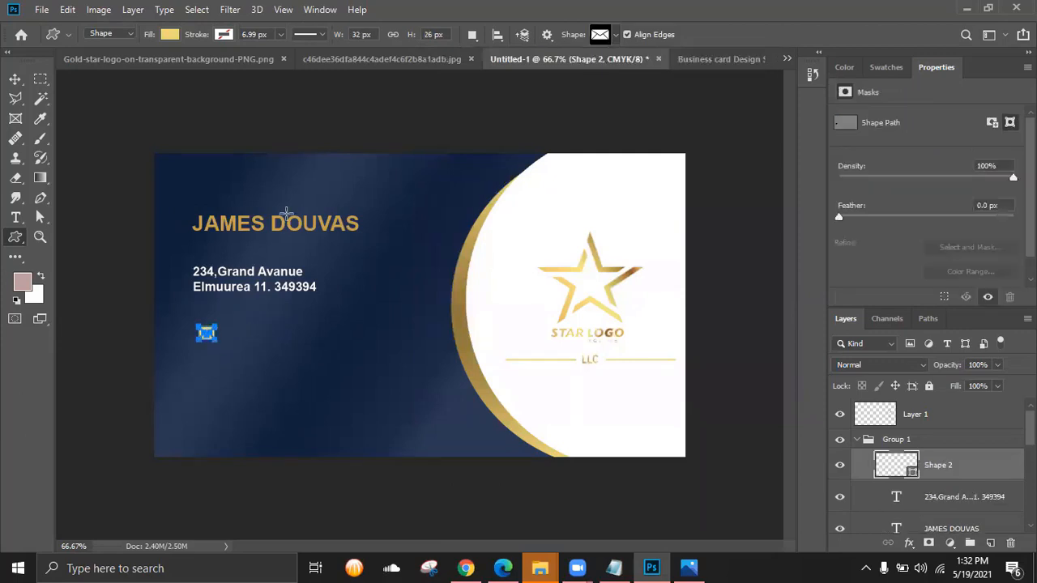
pyautogui.click(164, 35)
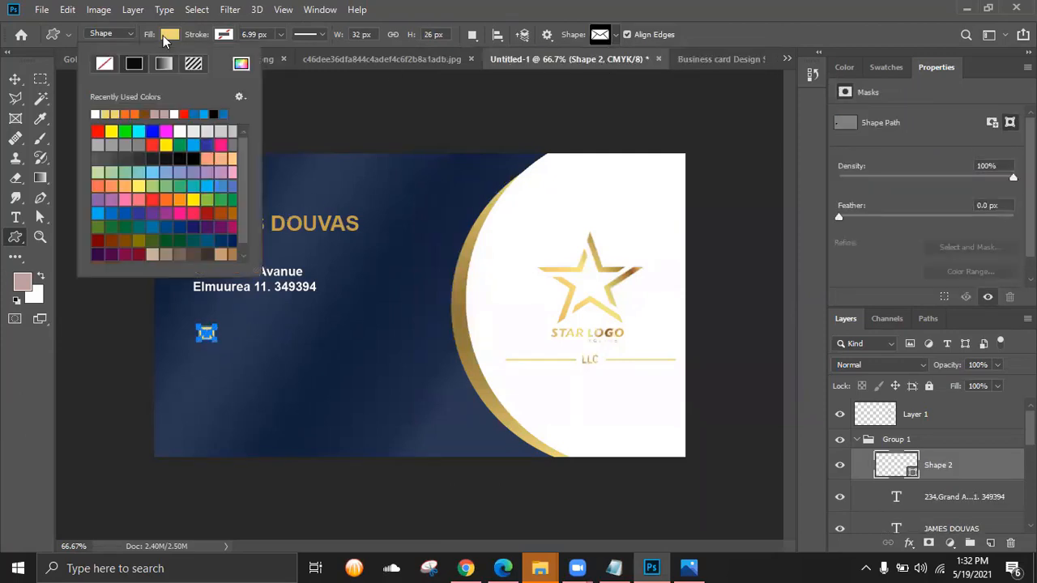
pyautogui.click(378, 115)
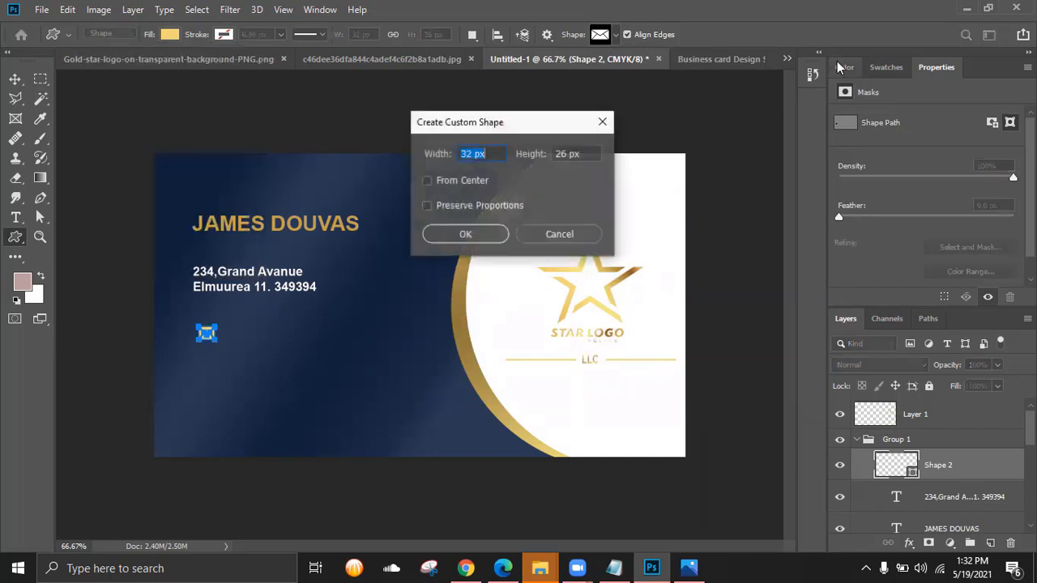
pyautogui.click(602, 123)
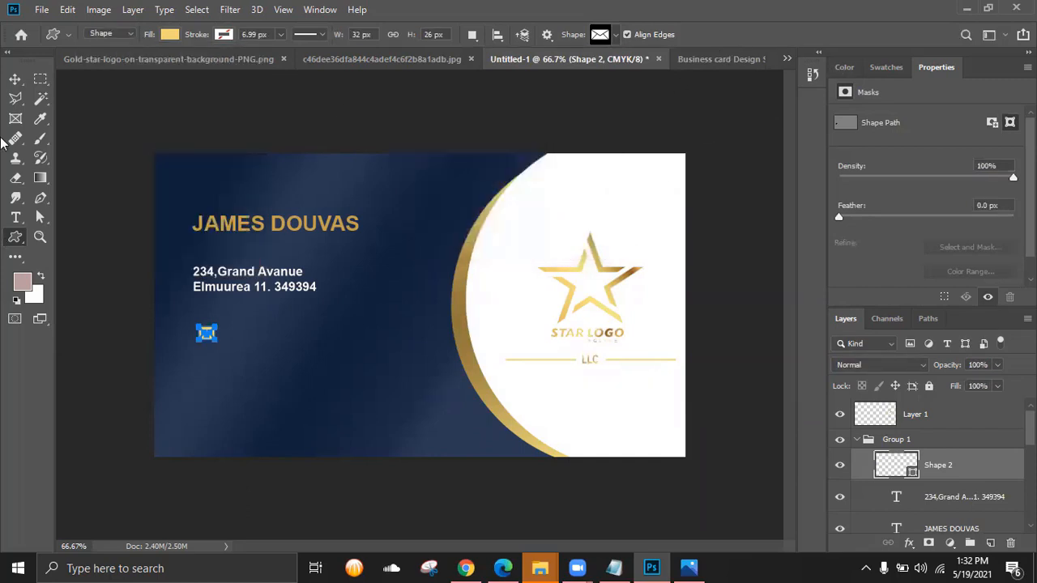
pyautogui.click(14, 79)
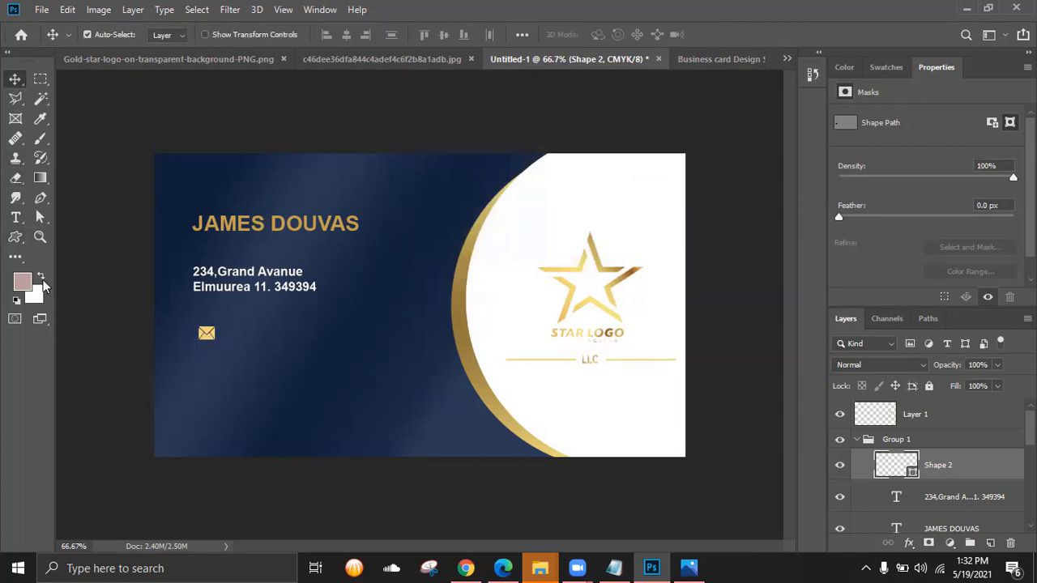
pyautogui.click(22, 237)
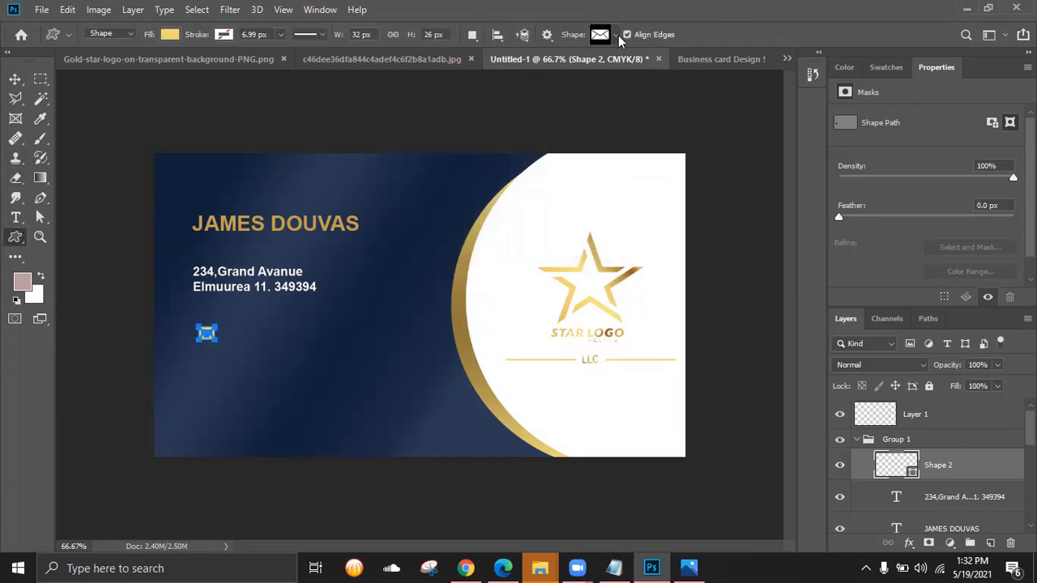
# - Draw a gold phone custom shape below the envelope icon
pyautogui.click(618, 35)
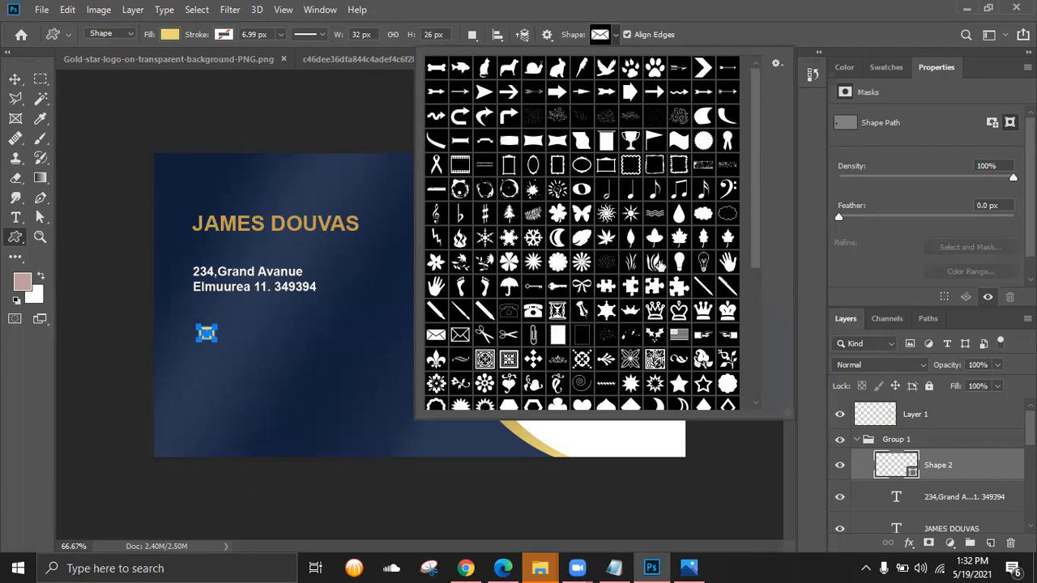
pyautogui.scroll(-1, 664, 269)
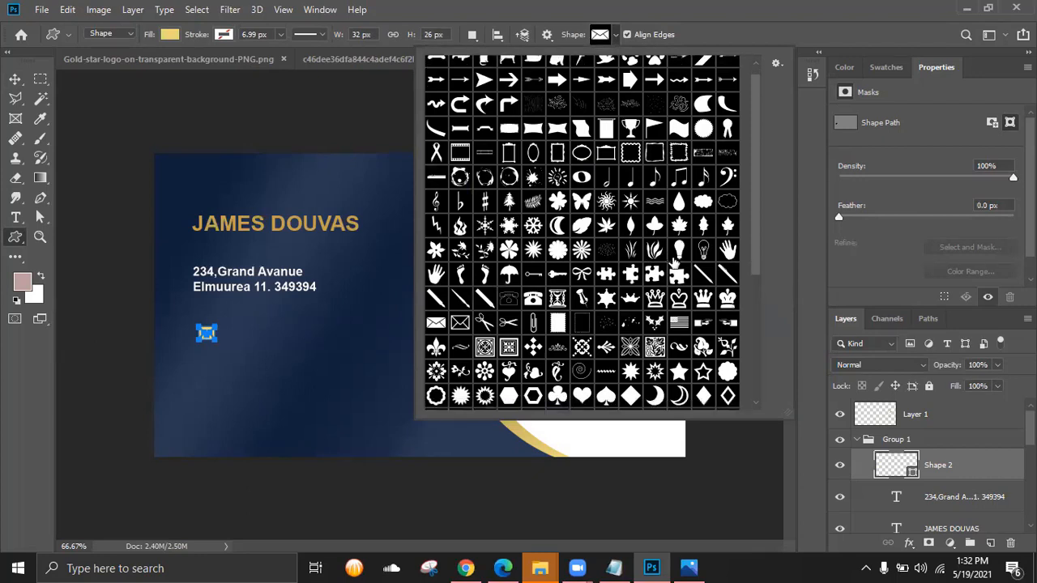
pyautogui.scroll(-1, 673, 266)
pyautogui.scroll(-1, 669, 292)
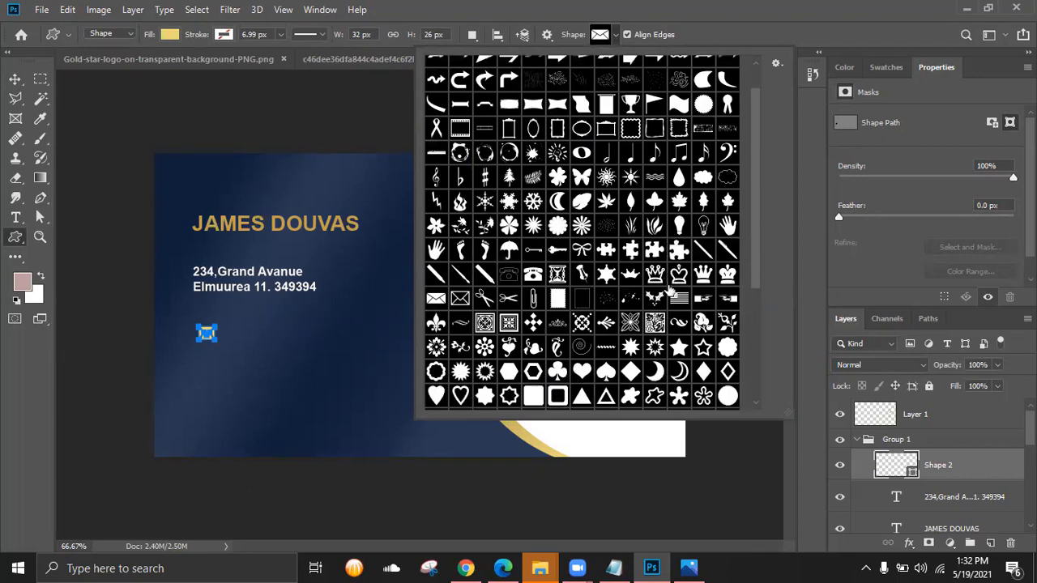
pyautogui.scroll(-3, 646, 295)
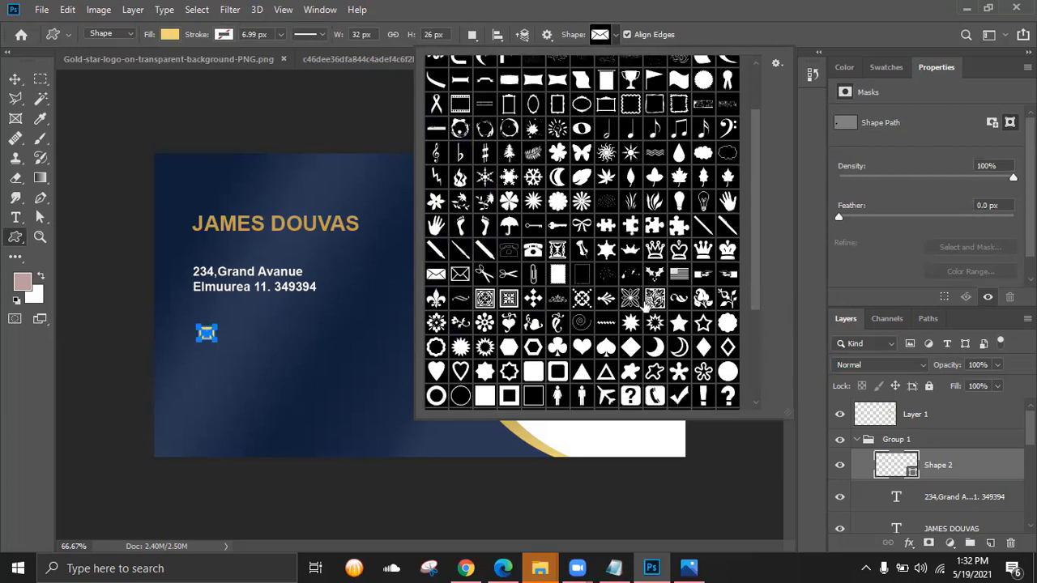
pyautogui.scroll(-3, 646, 306)
pyautogui.click(654, 347)
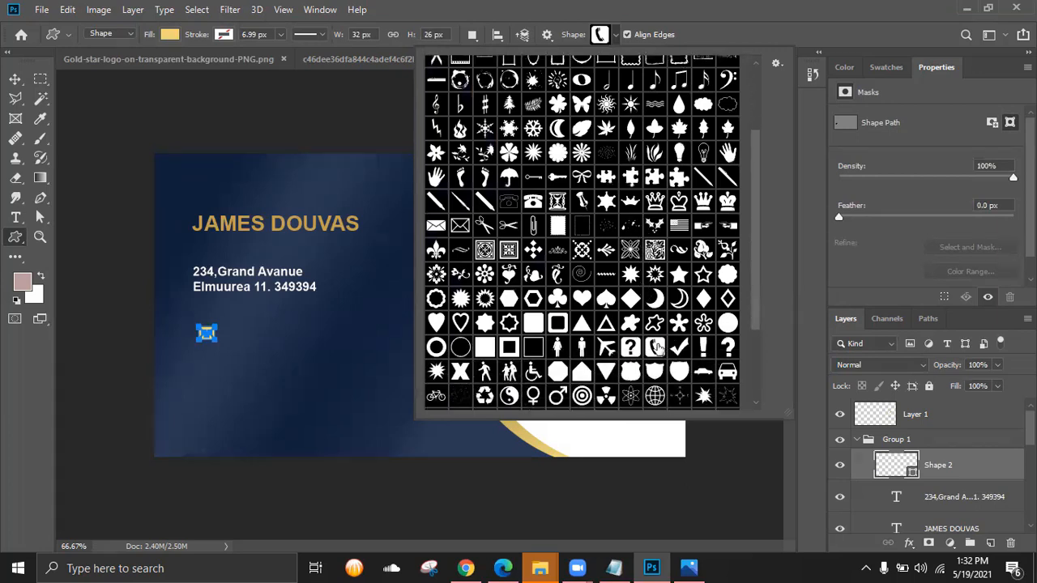
pyautogui.moveTo(193, 353); pyautogui.dragTo(316, 364)
# - At 100% zoom, add a gold globe icon below the phone and align the envelope with them
pyautogui.hotkey('ctrl', '+')
pyautogui.click(613, 35)
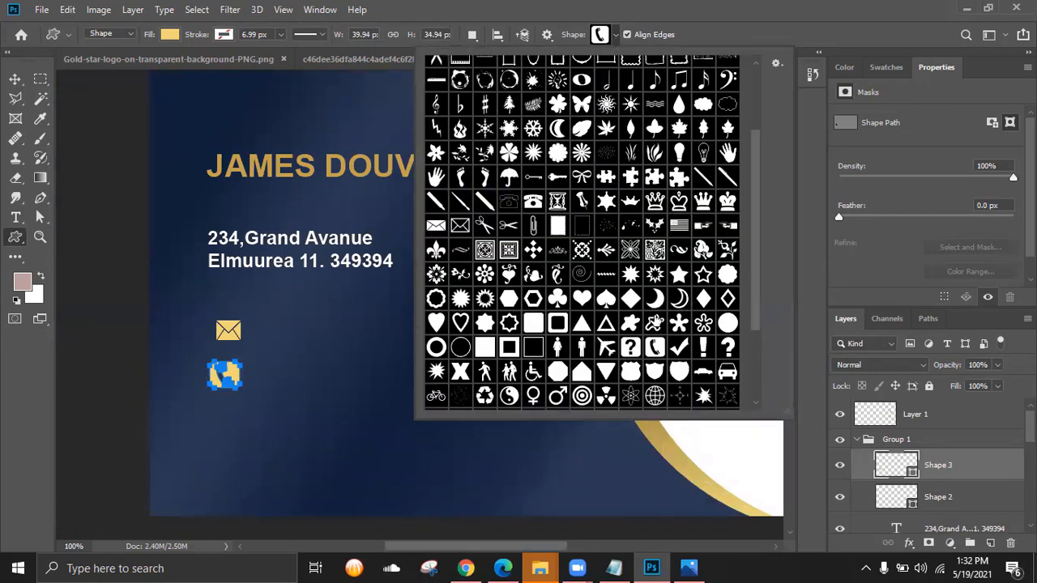
pyautogui.scroll(-4, 656, 284)
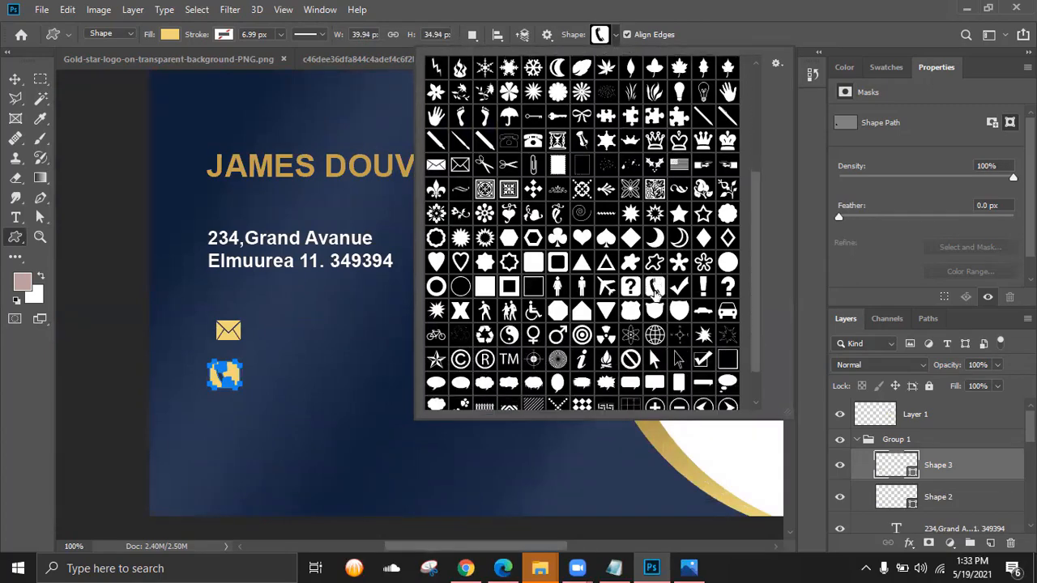
pyautogui.click(656, 297)
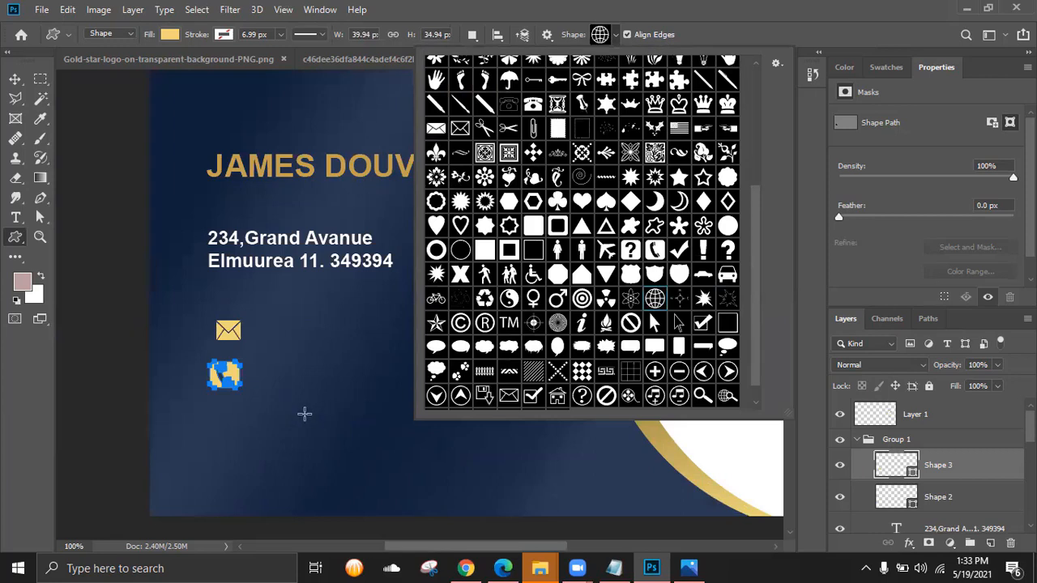
pyautogui.moveTo(215, 408); pyautogui.dragTo(245, 434)
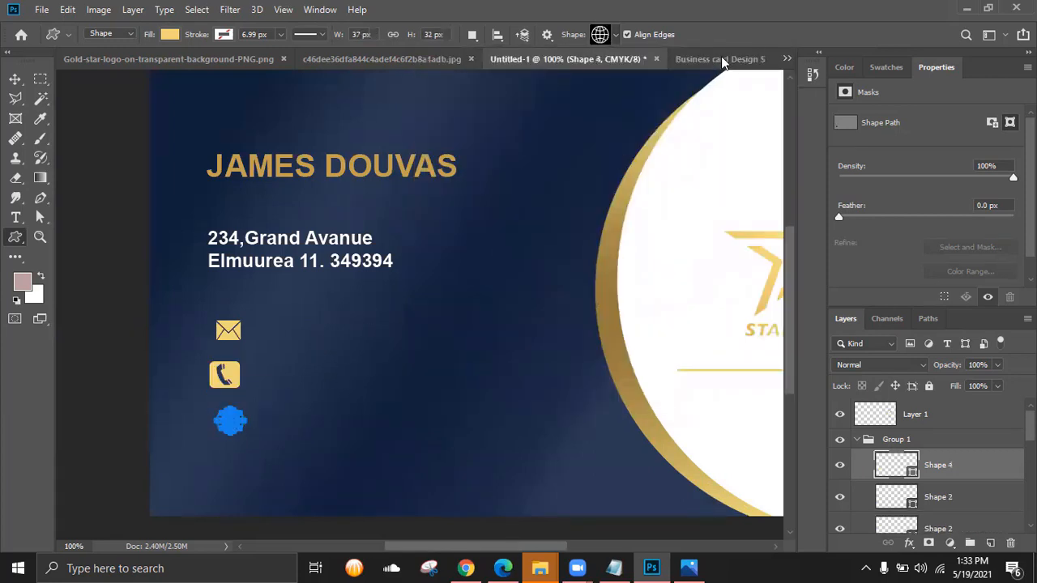
pyautogui.click(15, 78)
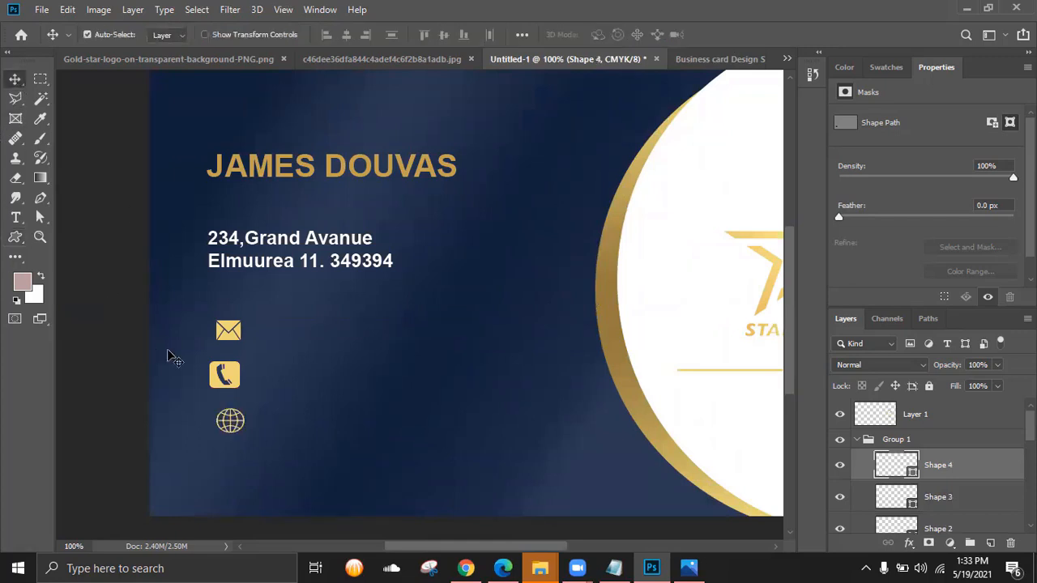
pyautogui.click(219, 332)
pyautogui.moveTo(218, 332); pyautogui.dragTo(221, 322)
# - Zoom to 200% on the icons and slightly enlarge the envelope icon
pyautogui.click(226, 324)
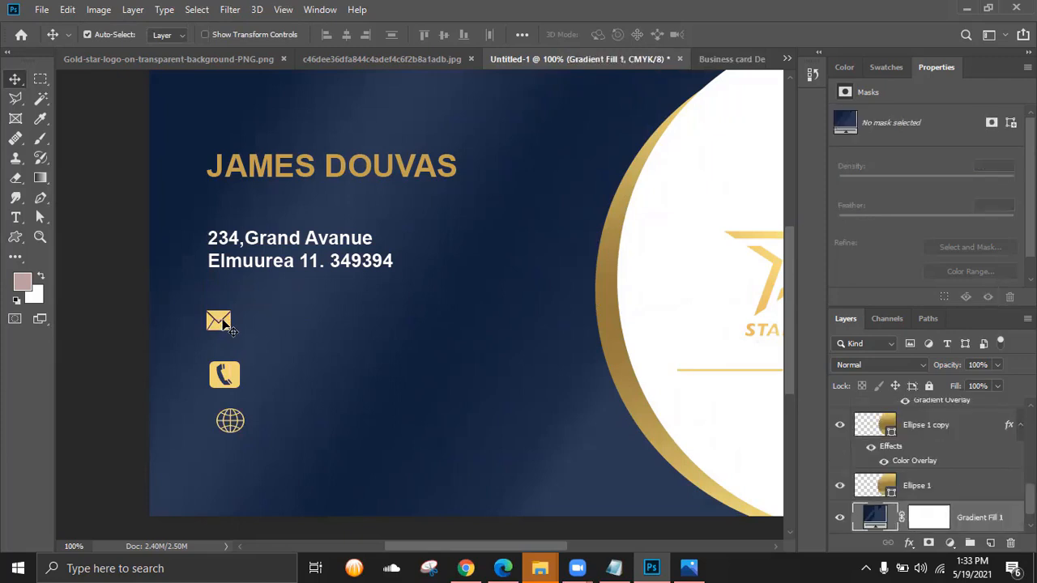
pyautogui.hotkey('ctrl', '+')
pyautogui.hscroll(-5, 456, 329)
pyautogui.scroll(-2, 516, 291)
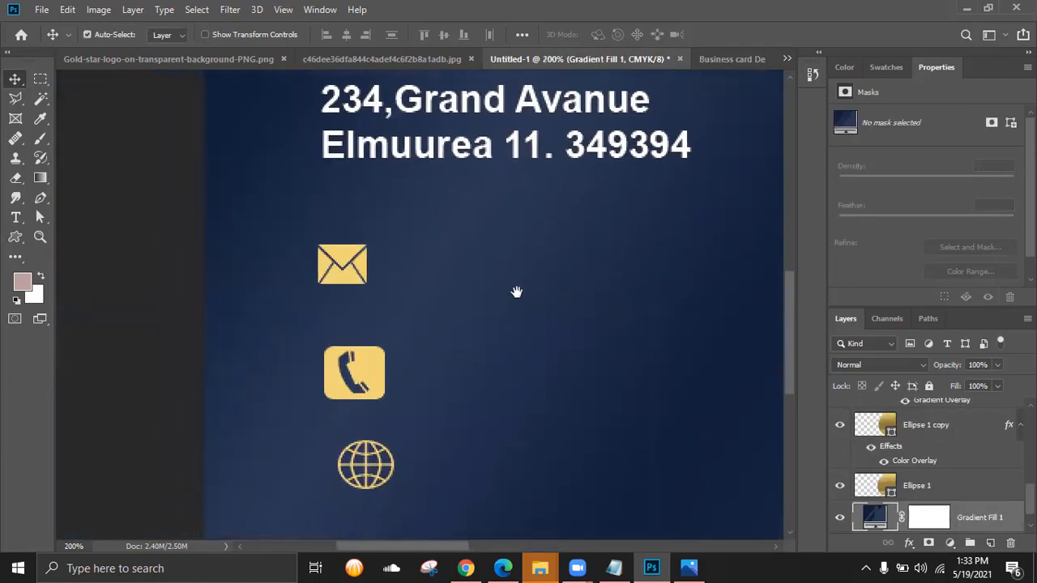
pyautogui.click(347, 260)
pyautogui.hotkey('ctrl', 't')
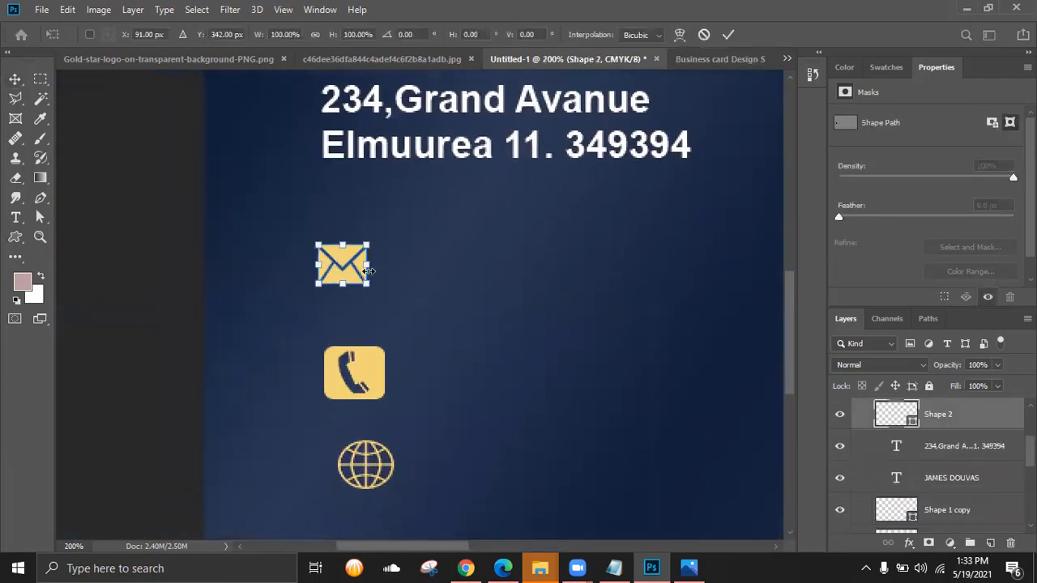
pyautogui.moveTo(371, 268)
pyautogui.mouseDown()
pyautogui.moveTo(353, 288)
pyautogui.moveTo(348, 278)
pyautogui.moveTo(377, 260)
pyautogui.mouseUp()
pyautogui.press('Return')
# - Move the phone icon up toward the envelope and shrink it to about 90%
pyautogui.click(354, 382)
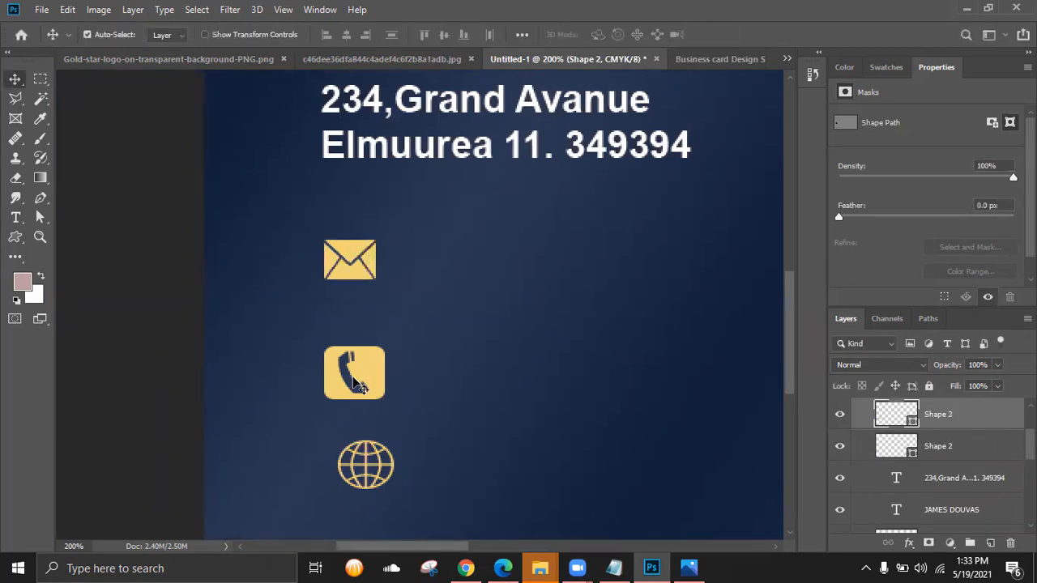
pyautogui.moveTo(358, 388); pyautogui.dragTo(354, 350)
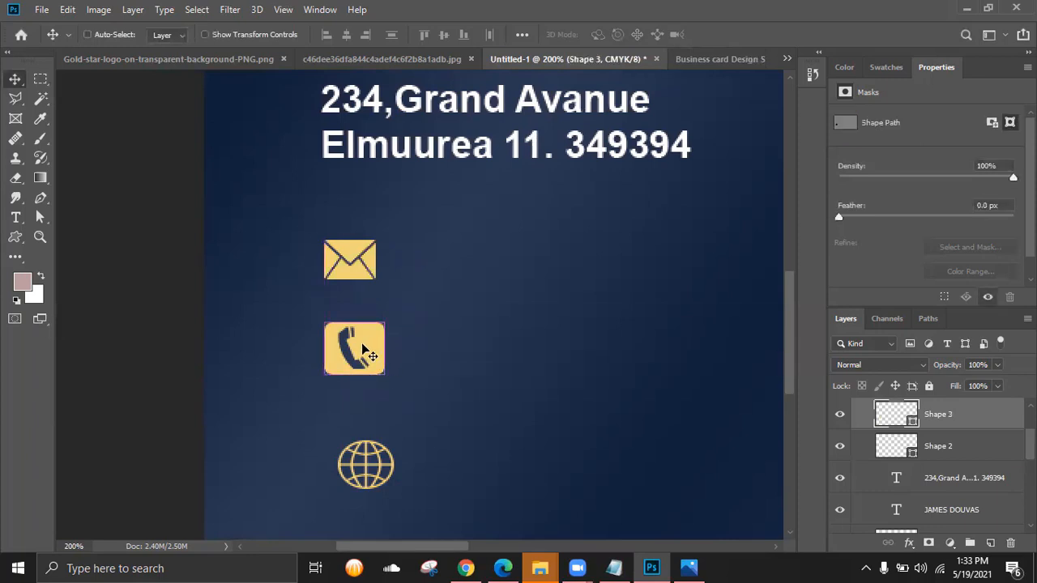
pyautogui.hotkey('ctrl', 't')
pyautogui.moveTo(383, 374); pyautogui.dragTo(371, 368)
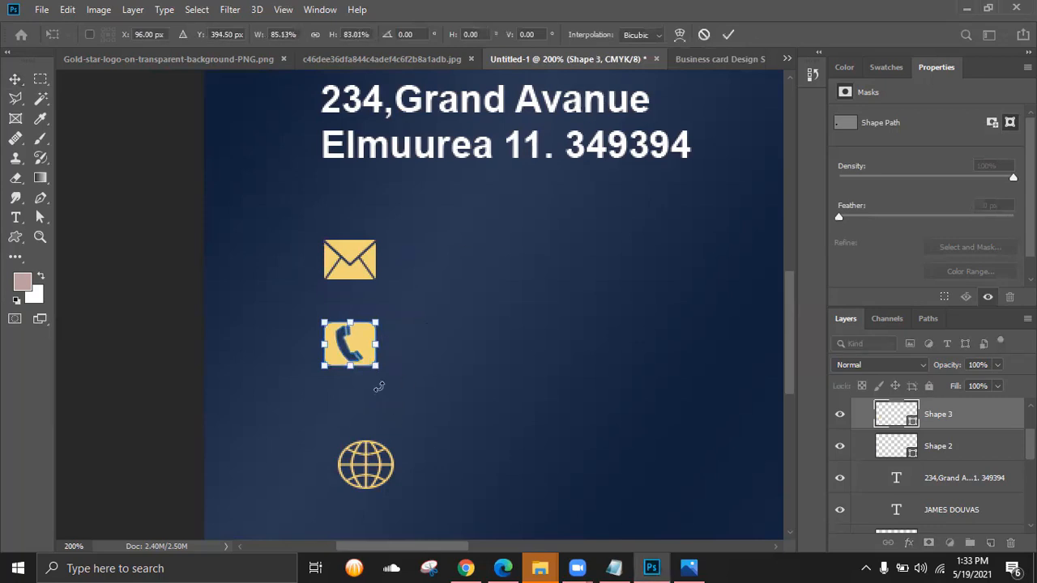
pyautogui.click(728, 34)
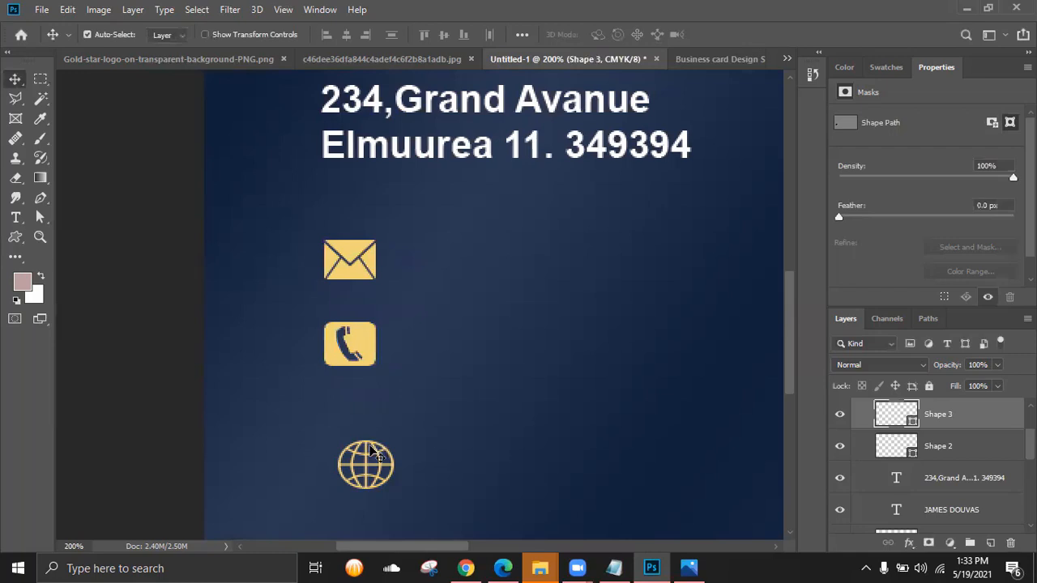
# - Line the globe up under the phone and shrink it to about 92%
pyautogui.click(372, 461)
pyautogui.moveTo(361, 459); pyautogui.dragTo(343, 428)
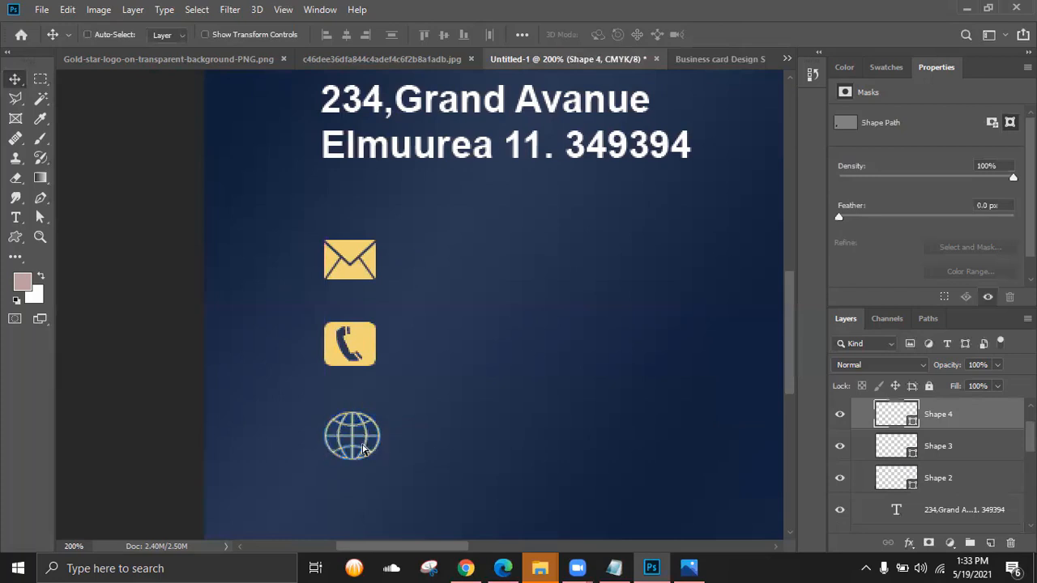
pyautogui.hotkey('ctrl', 't')
pyautogui.moveTo(377, 462); pyautogui.dragTo(374, 456)
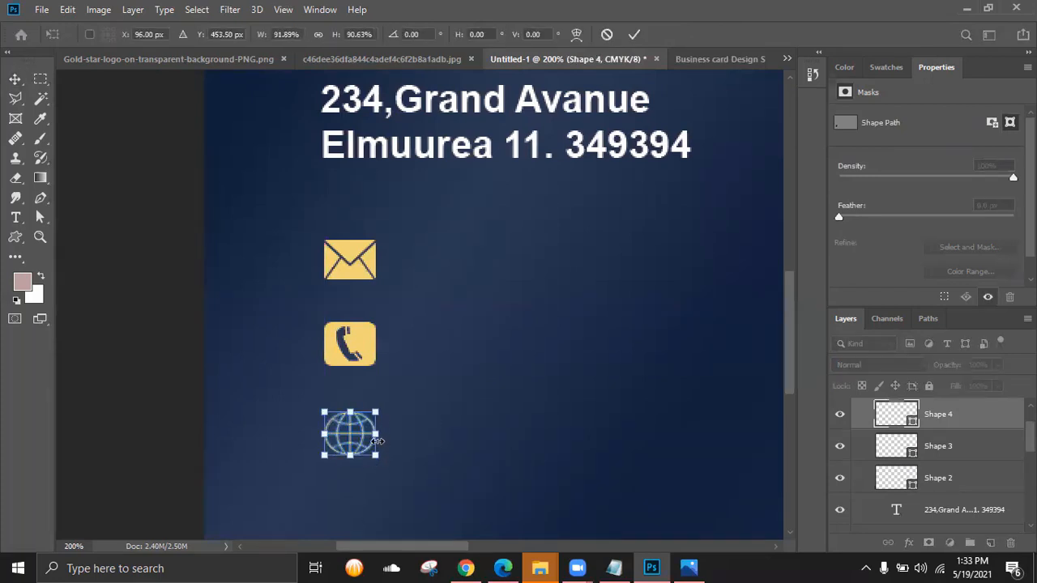
pyautogui.click(633, 34)
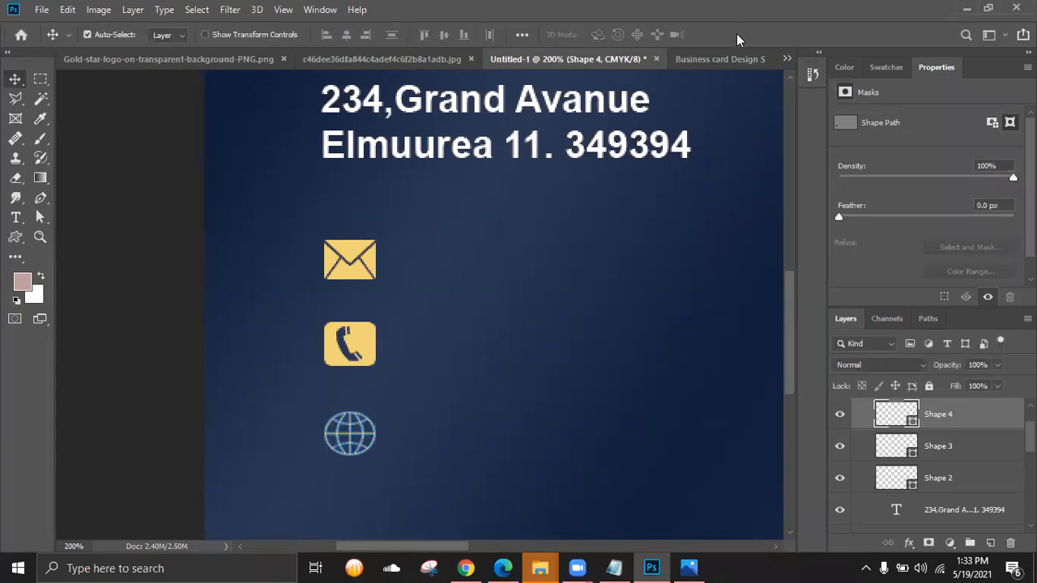
# - Select Shape 3 and zoom in closer on the contact icons
pyautogui.click(881, 440)
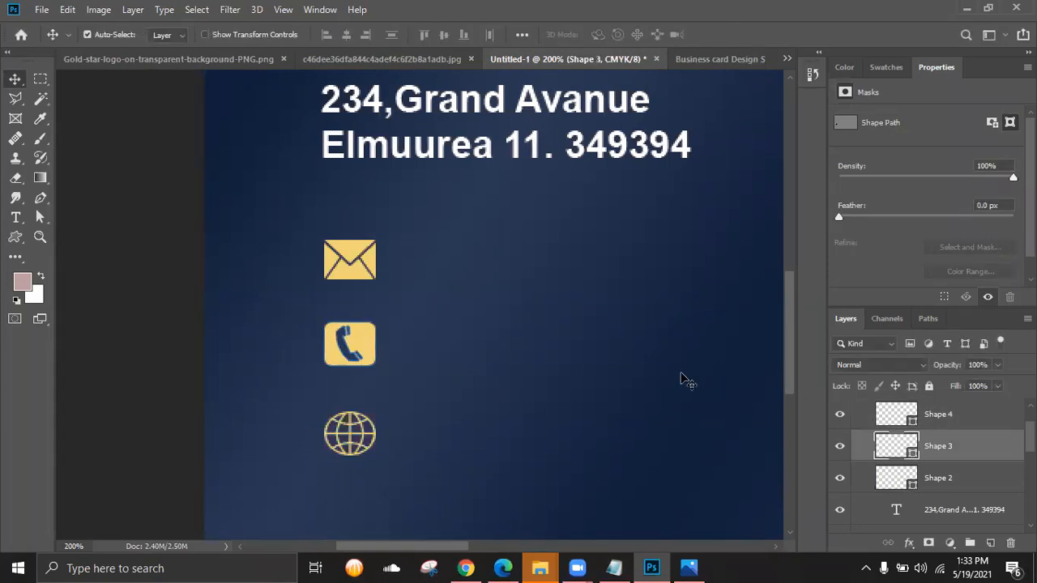
pyautogui.scroll(-3, 679, 381)
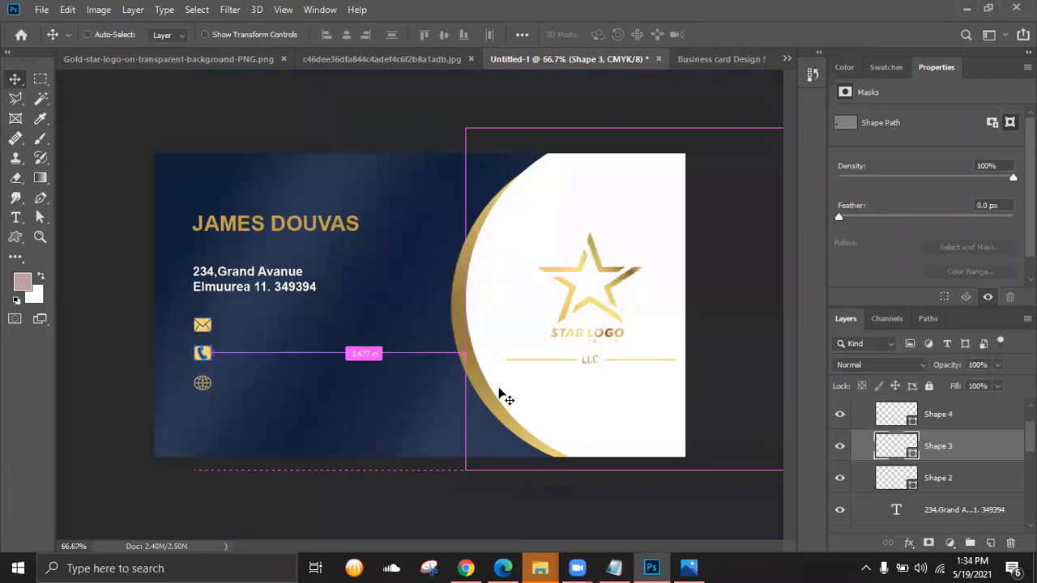
pyautogui.hotkey('ctrl', '+')
pyautogui.press('space')
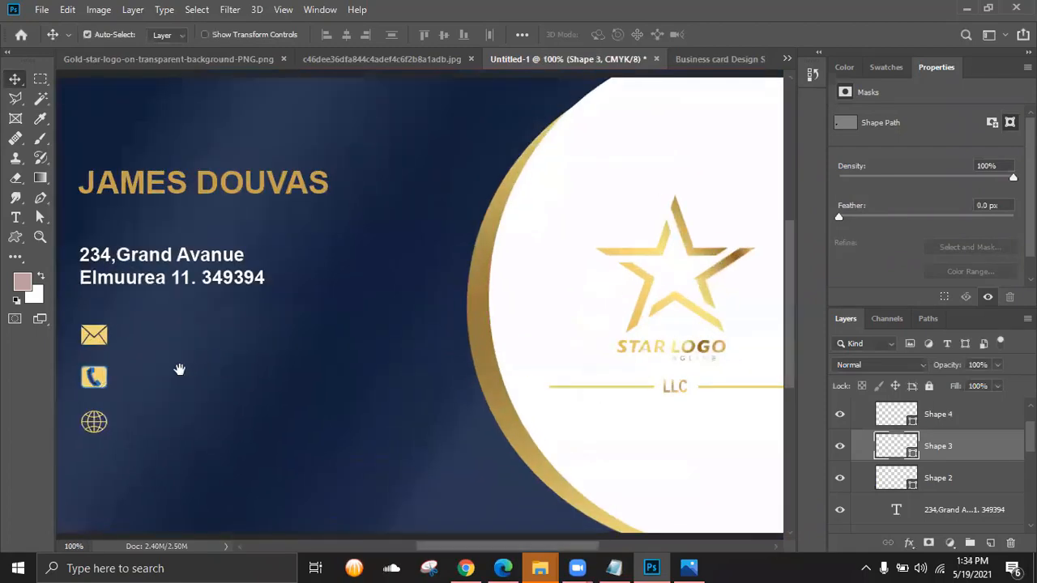
pyautogui.moveTo(179, 368); pyautogui.dragTo(421, 365)
pyautogui.hotkey('ctrl', '+')
# - Try transforming the envelope and globe, dismissing an error, with no changes applied
pyautogui.keyDown('ctrl'); pyautogui.click(243, 368); pyautogui.keyUp('ctrl')
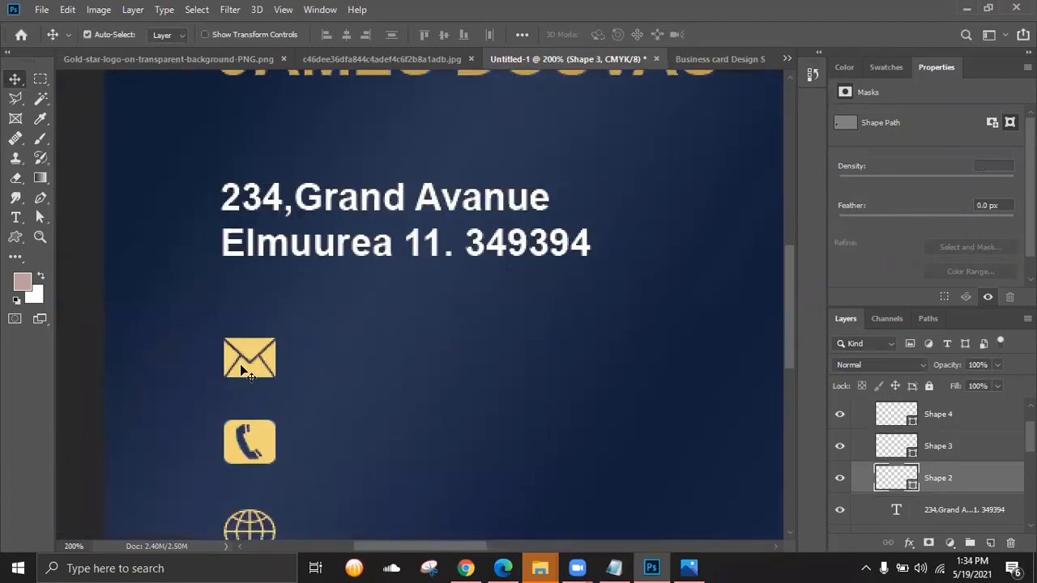
pyautogui.hotkey('ctrl', 't')
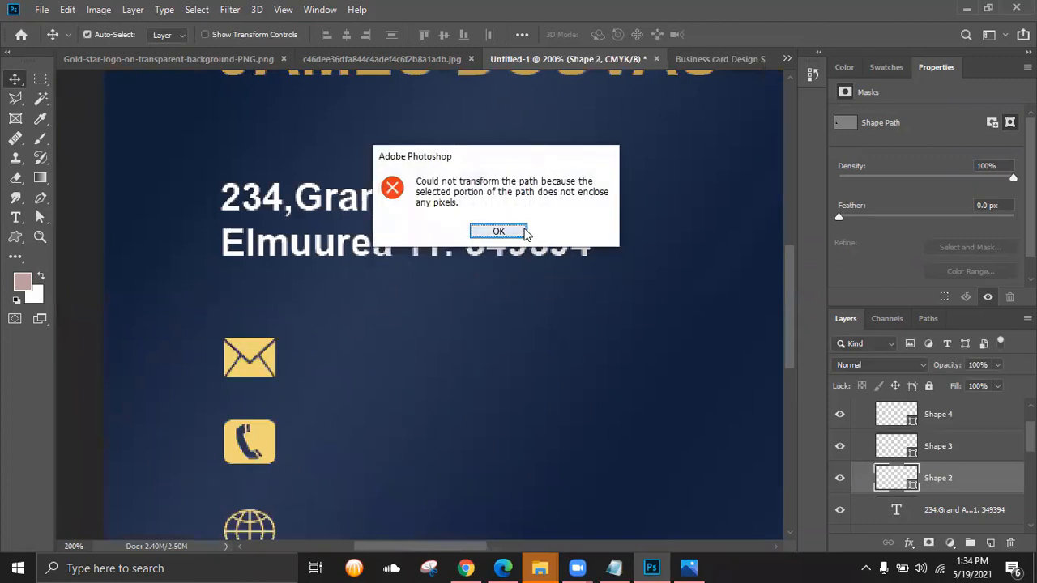
pyautogui.click(478, 232)
pyautogui.click(905, 417)
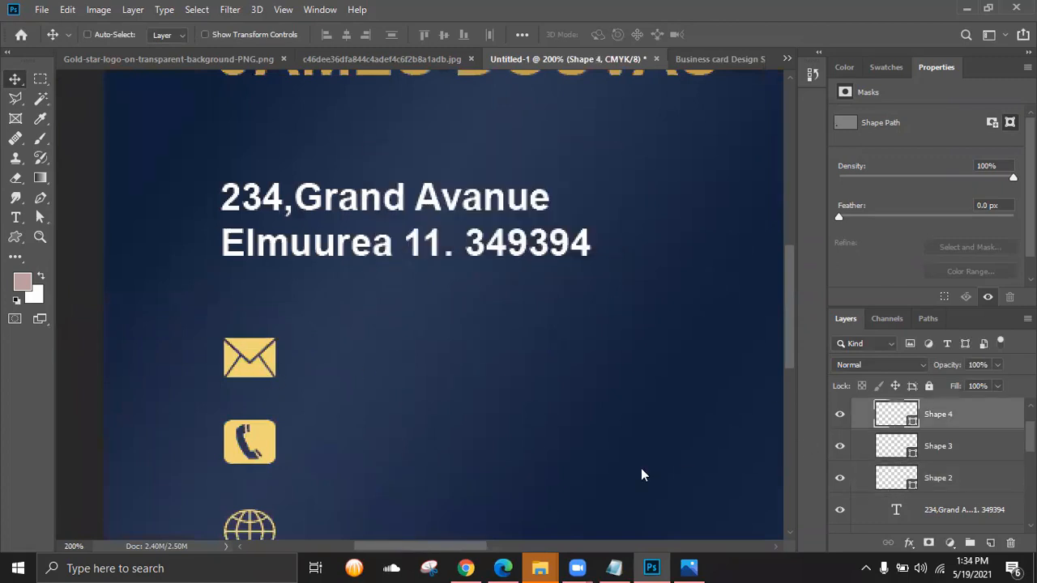
pyautogui.hotkey('ctrl', 't')
pyautogui.scroll(-3, 371, 412)
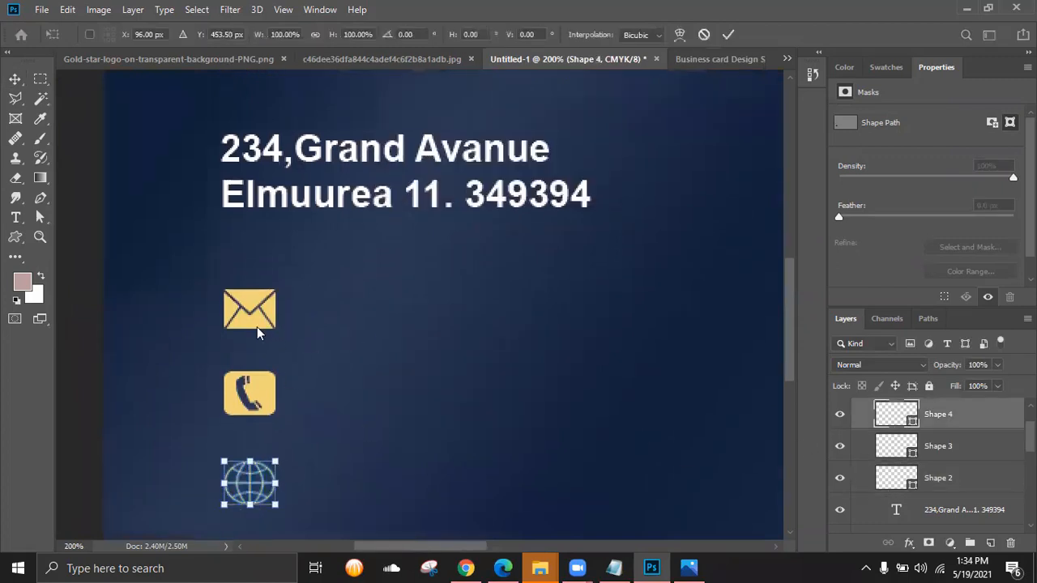
pyautogui.press('Return')
pyautogui.hotkey('ctrl', 't')
pyautogui.press('Return')
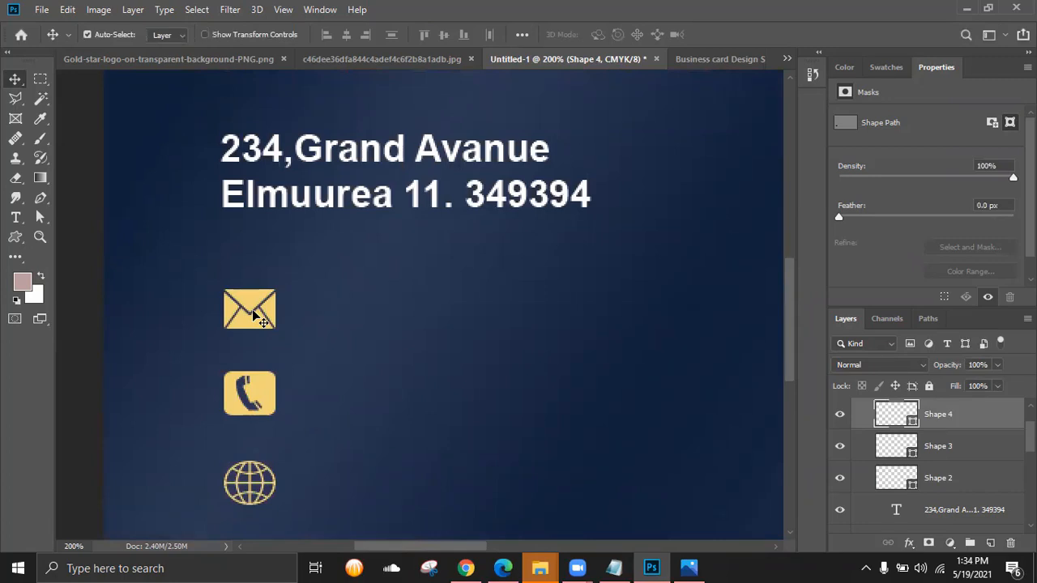
# - Shrink the envelope icon to about 85%
pyautogui.click(253, 312)
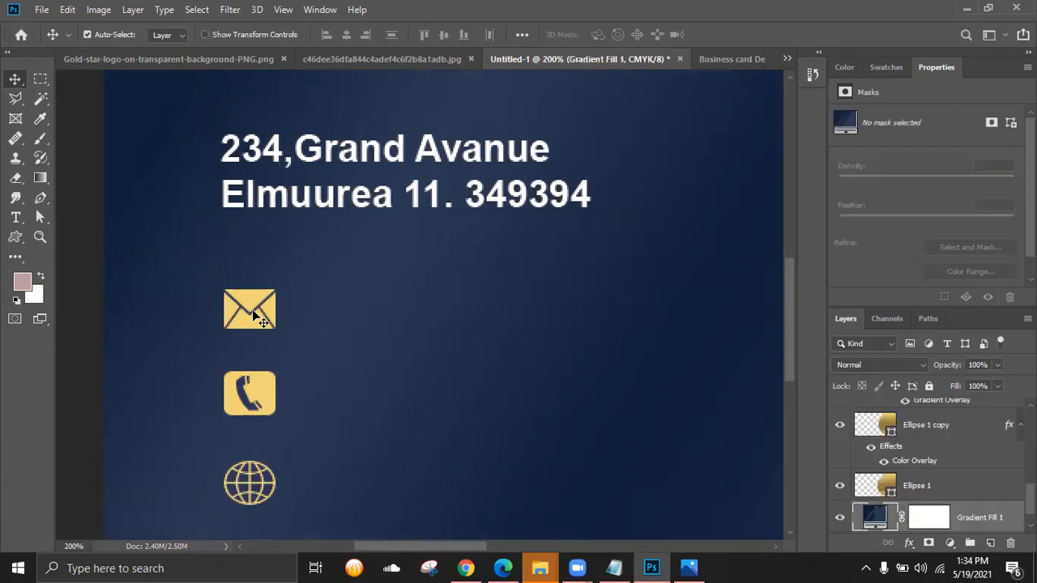
pyautogui.click(248, 317)
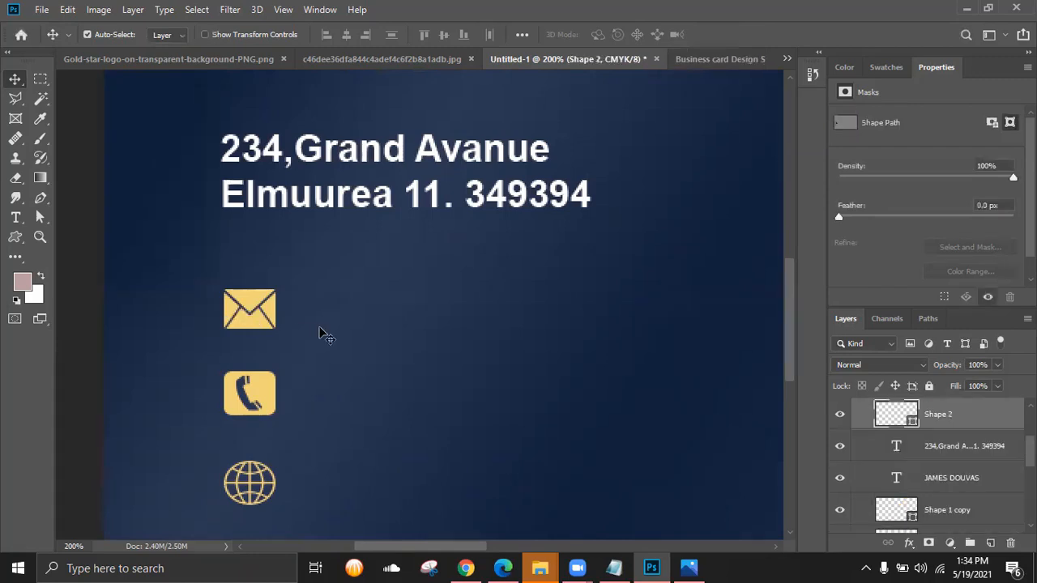
pyautogui.hotkey('ctrl', 't')
pyautogui.moveTo(276, 333); pyautogui.dragTo(270, 324)
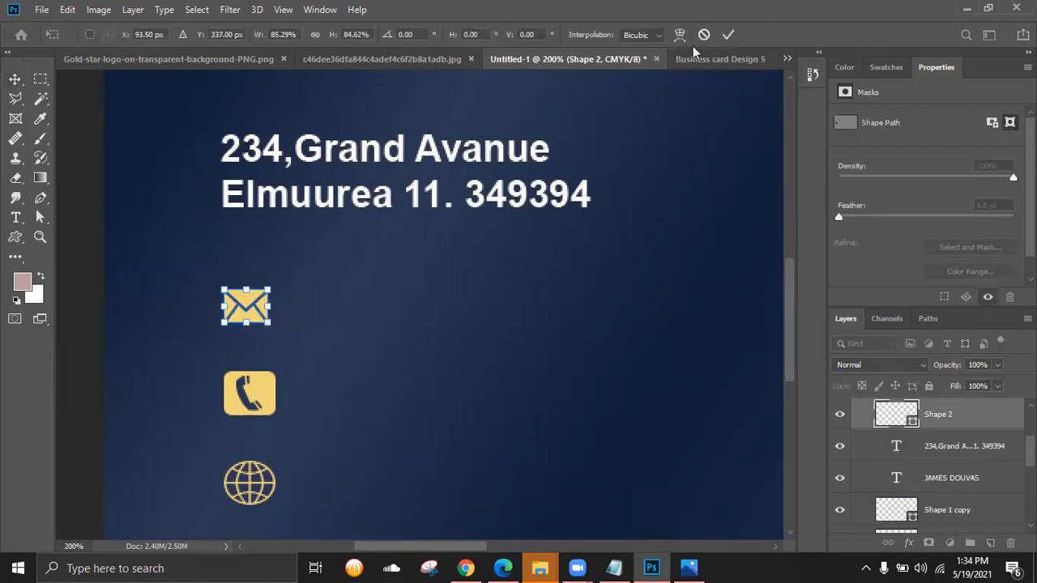
pyautogui.click(727, 34)
# - Shrink the phone icon to about 88%
pyautogui.click(247, 405)
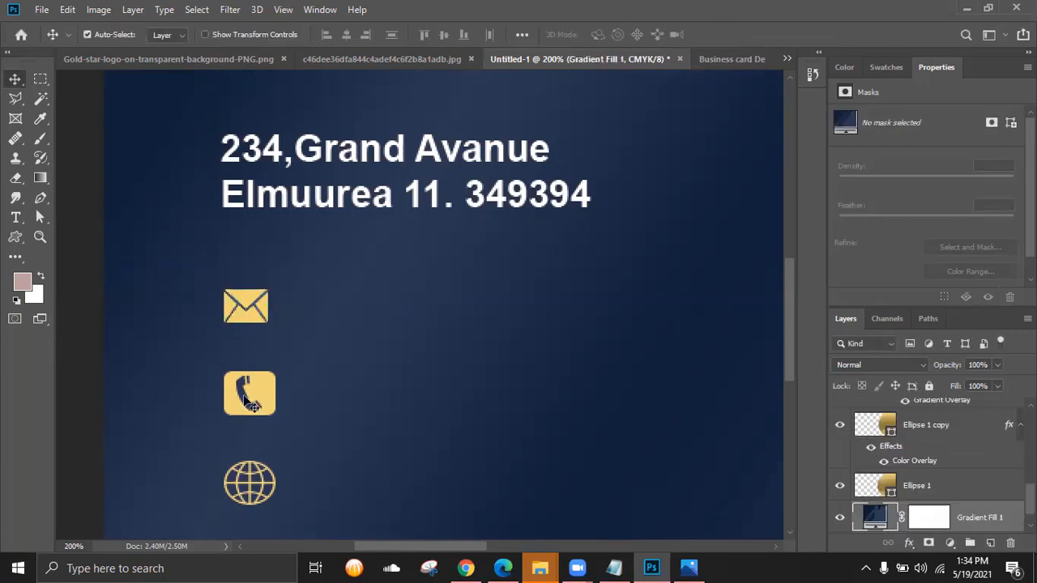
pyautogui.hotkey('ctrl', 't')
pyautogui.click(490, 223)
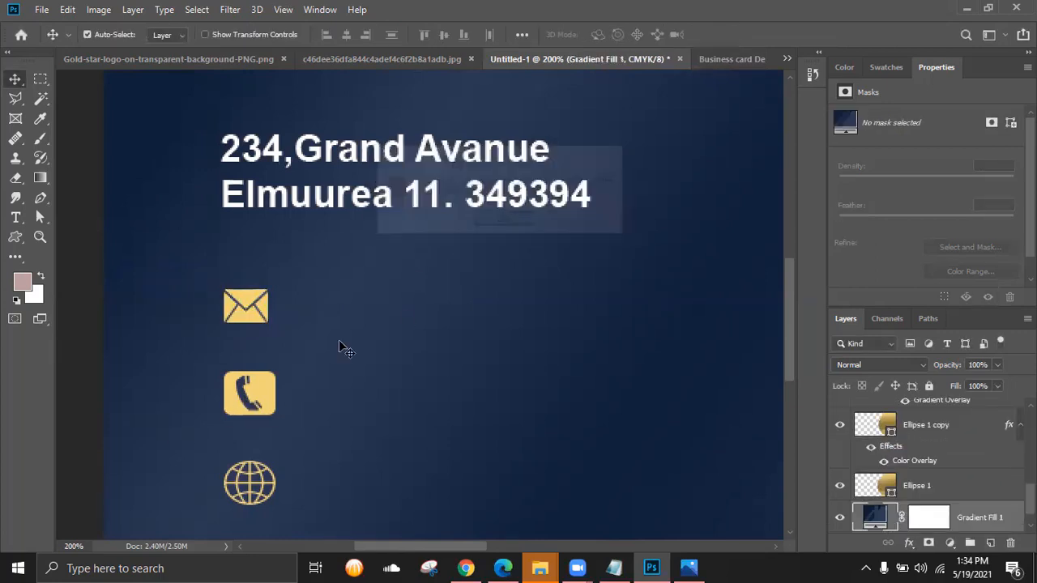
pyautogui.click(257, 398)
pyautogui.hotkey('ctrl', 't')
pyautogui.moveTo(276, 414); pyautogui.dragTo(270, 410)
pyautogui.click(728, 35)
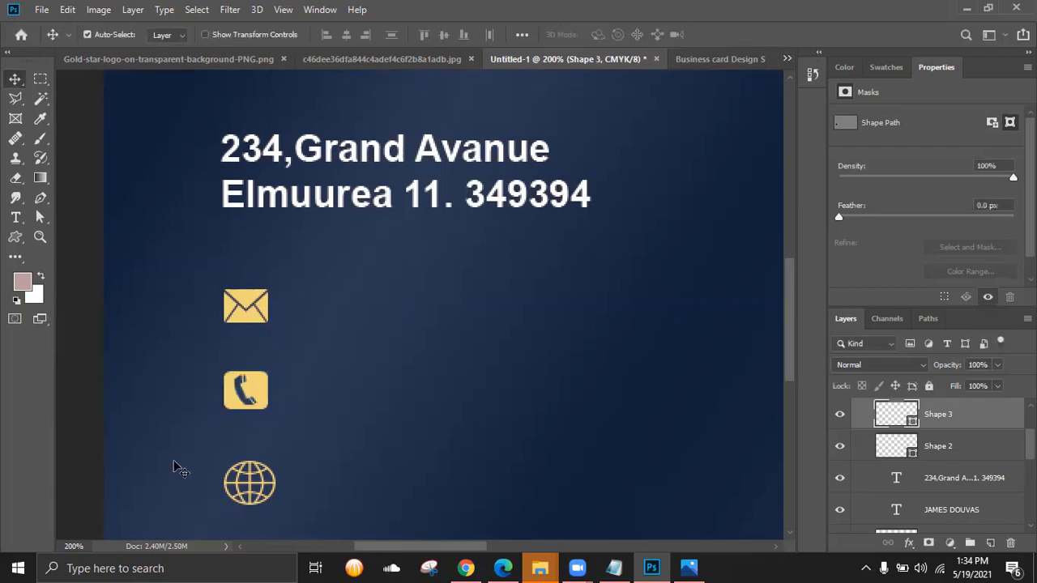
# - Shrink the globe icon to about 85%, deselect, and zoom out
pyautogui.click(257, 483)
pyautogui.hotkey('ctrl', 't')
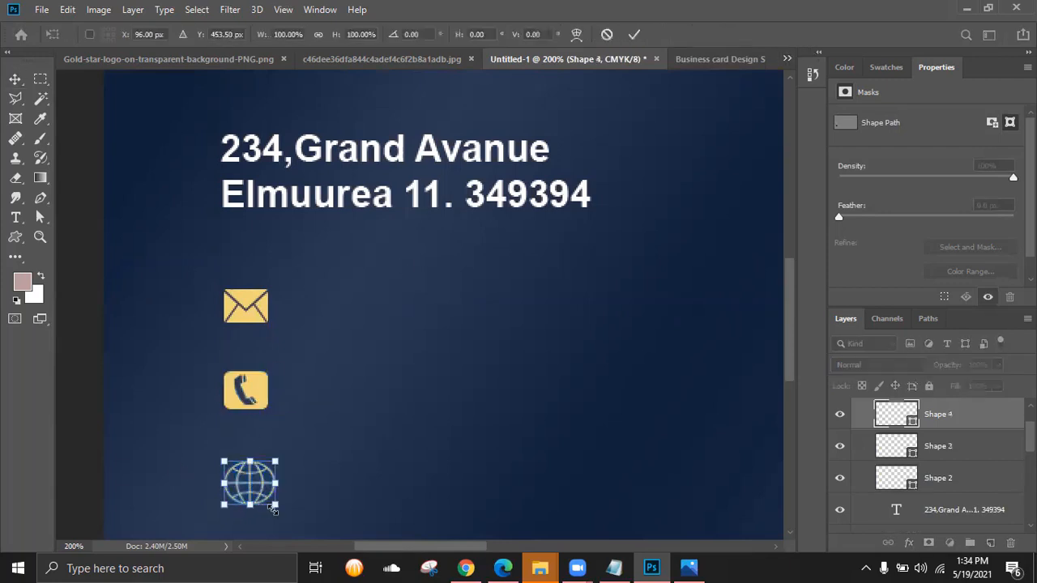
pyautogui.moveTo(275, 504); pyautogui.dragTo(270, 499)
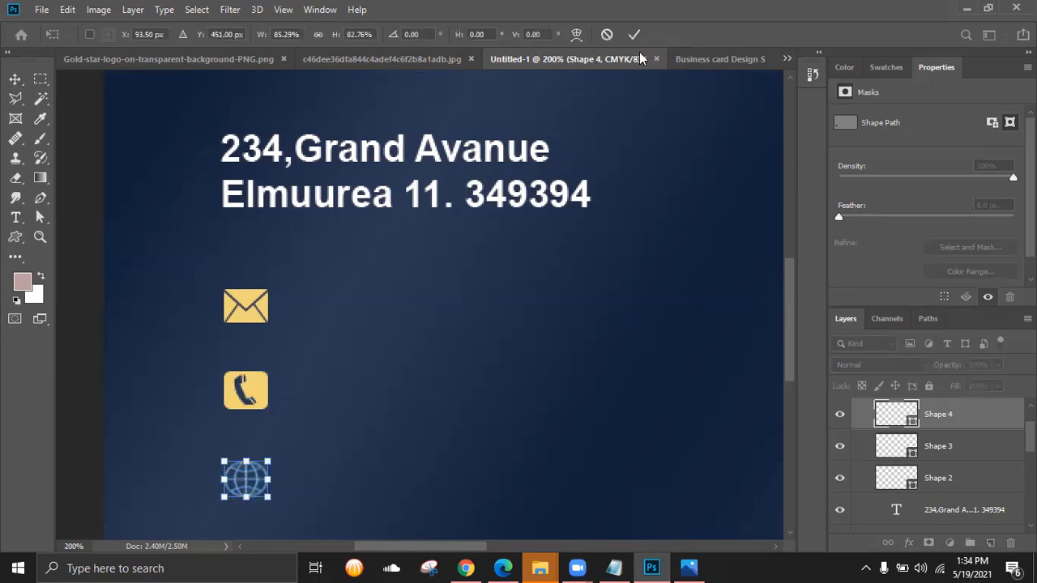
pyautogui.press('Return')
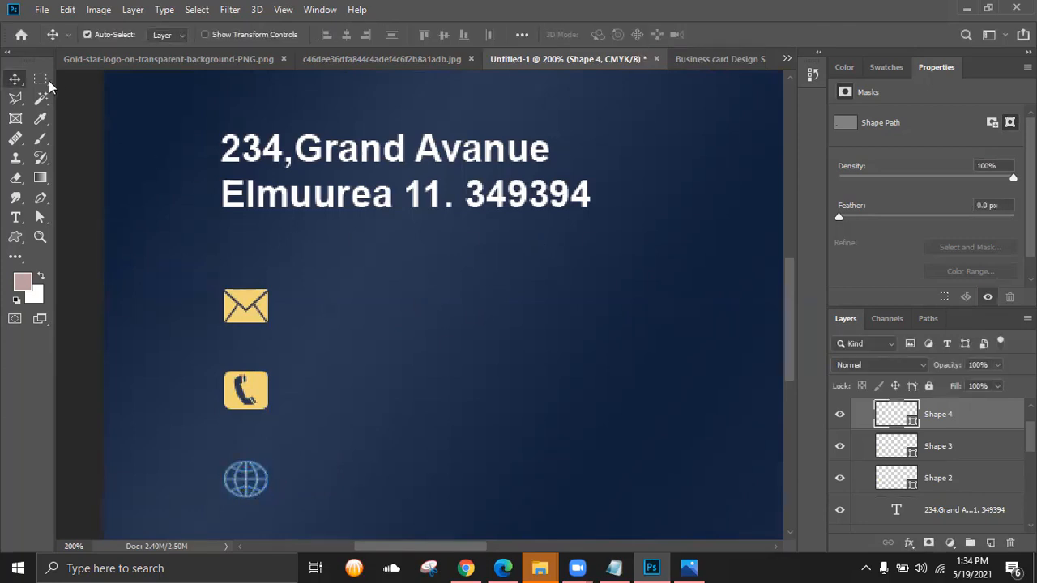
pyautogui.click(81, 464)
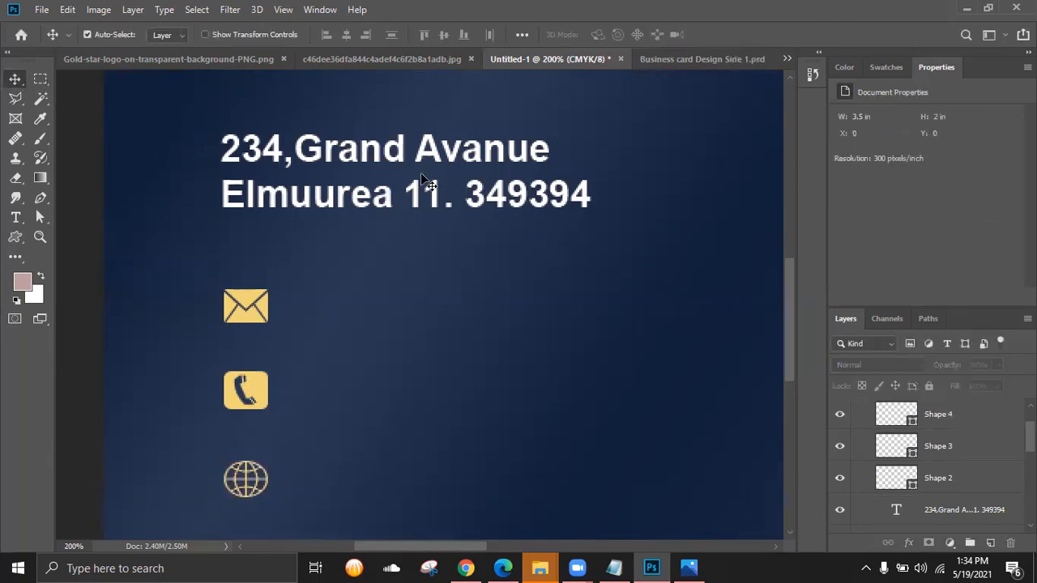
pyautogui.hotkey('ctrl', '-')
# - Duplicate the address text beside the envelope icon and replace it with a placeholder e-mail address
pyautogui.hscroll(5, 414, 349)
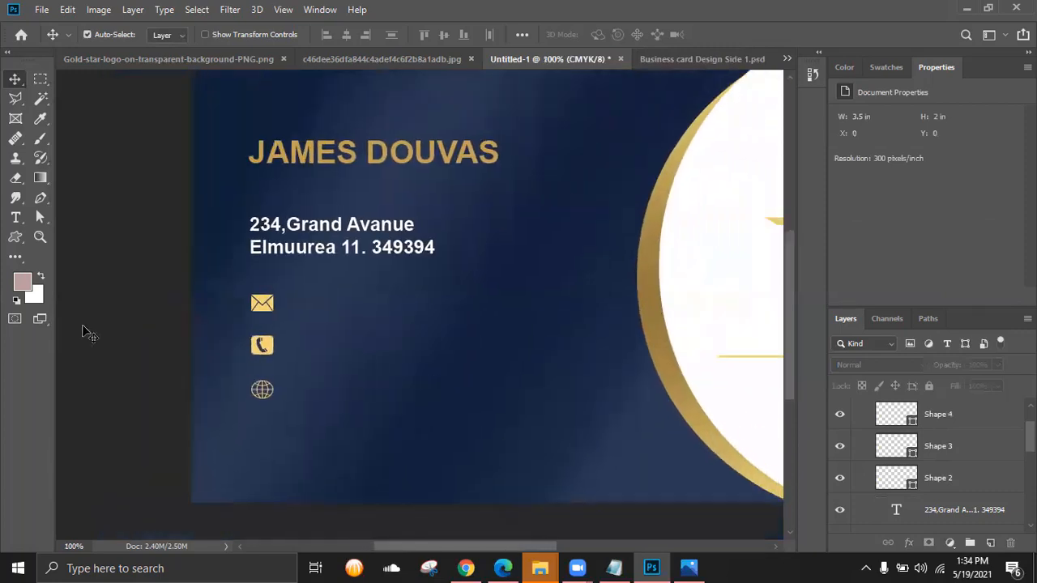
pyautogui.click(305, 249)
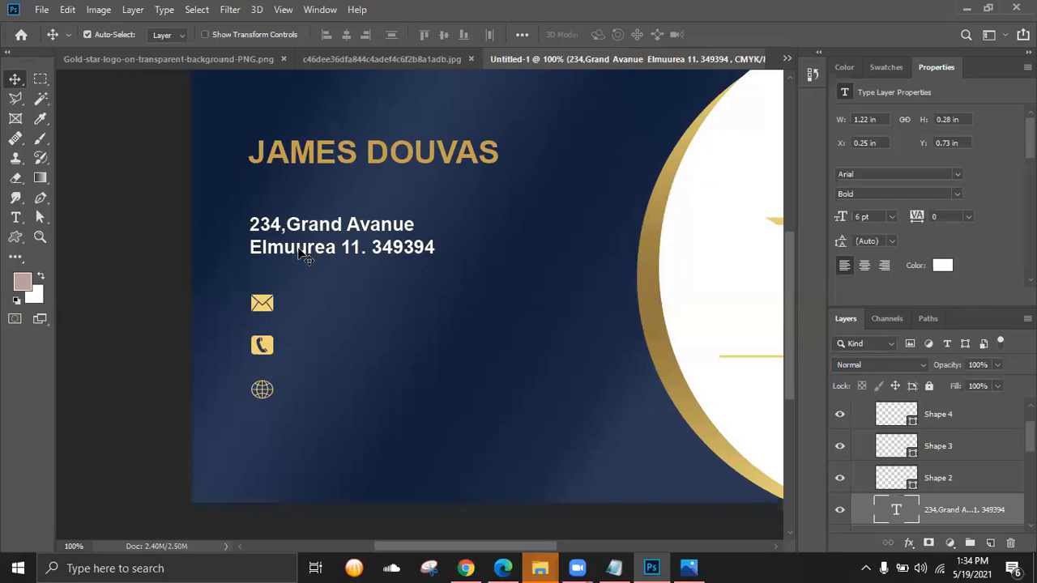
pyautogui.moveTo(301, 250); pyautogui.dragTo(349, 321)
pyautogui.doubleClick(892, 512)
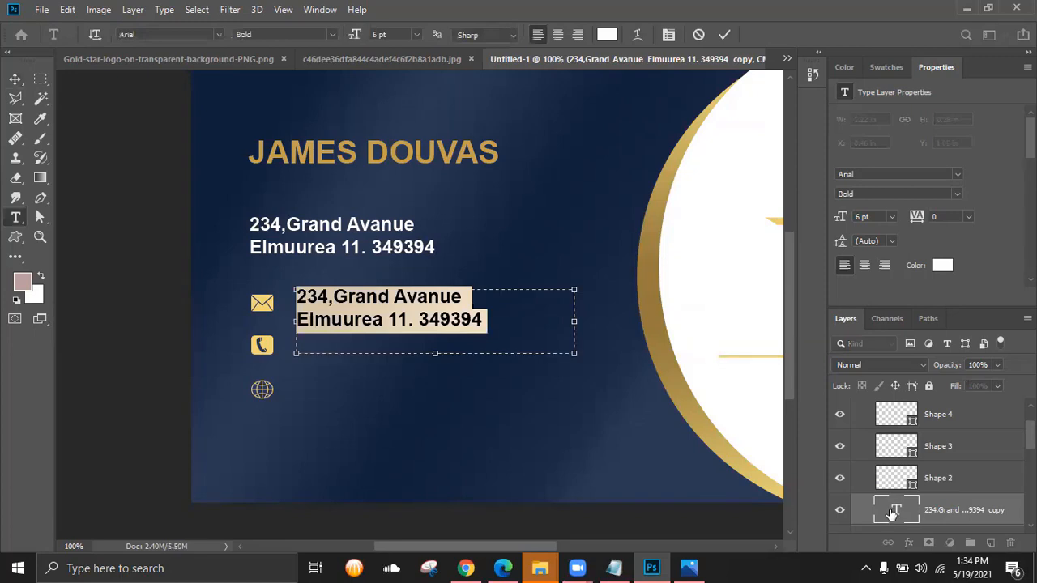
pyautogui.write('your')
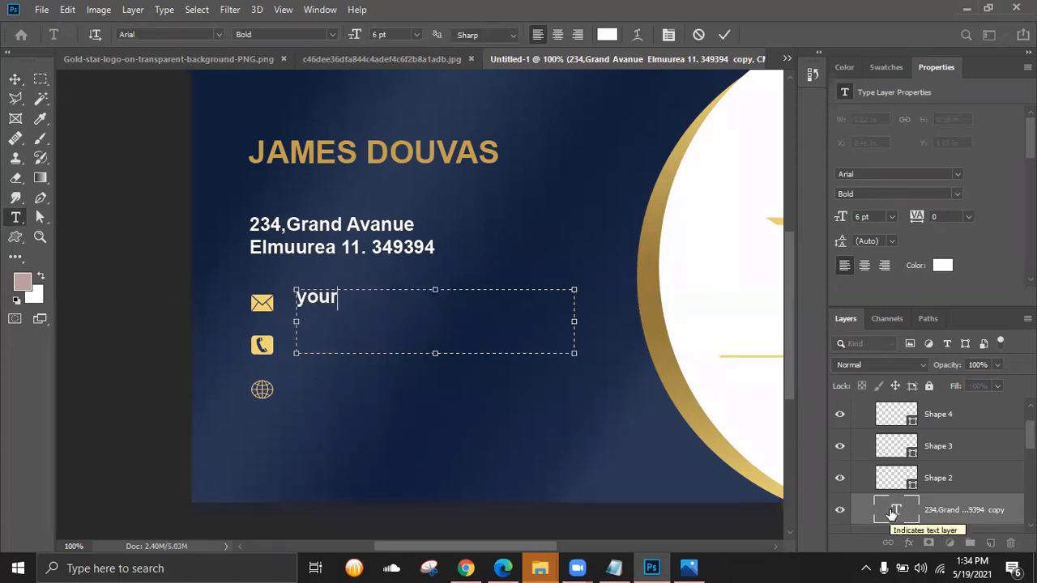
pyautogui.write('email')
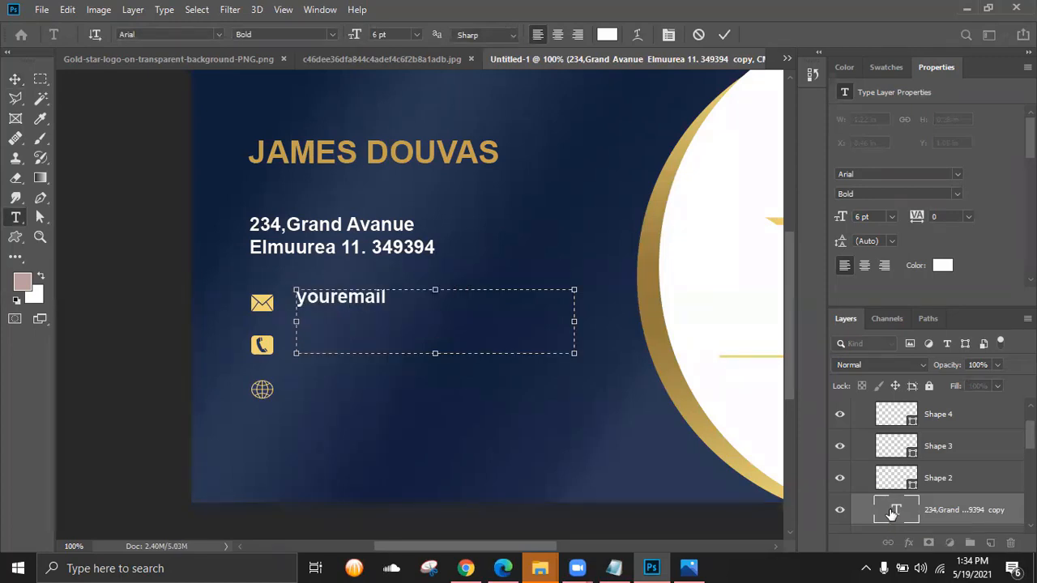
pyautogui.write('@mail.com')
# - Set the e-mail text to Regular weight at 4 pt, commit it, and nudge it into place
pyautogui.hotkey('ctrl', 'a')
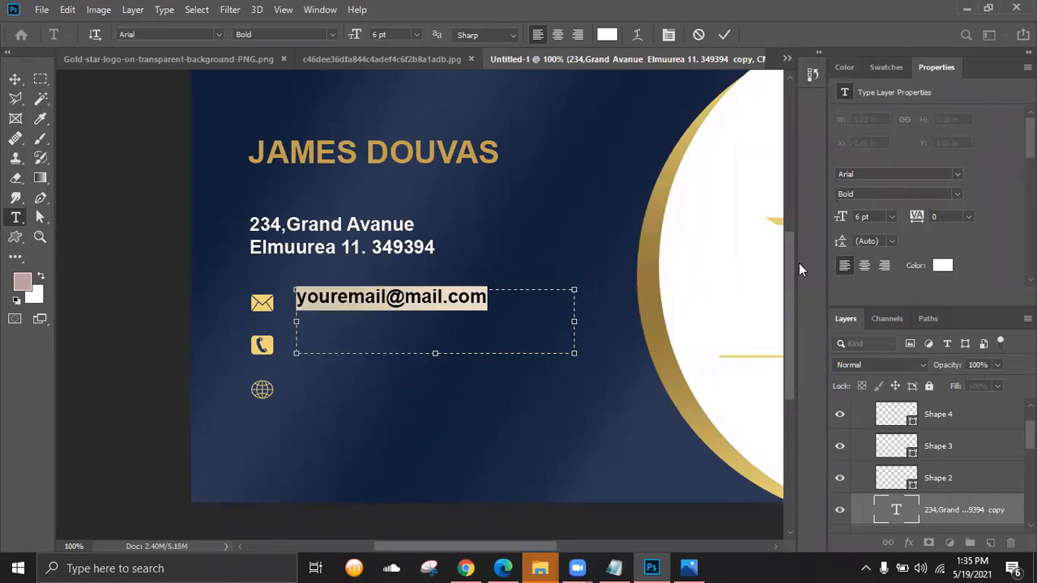
pyautogui.click(332, 34)
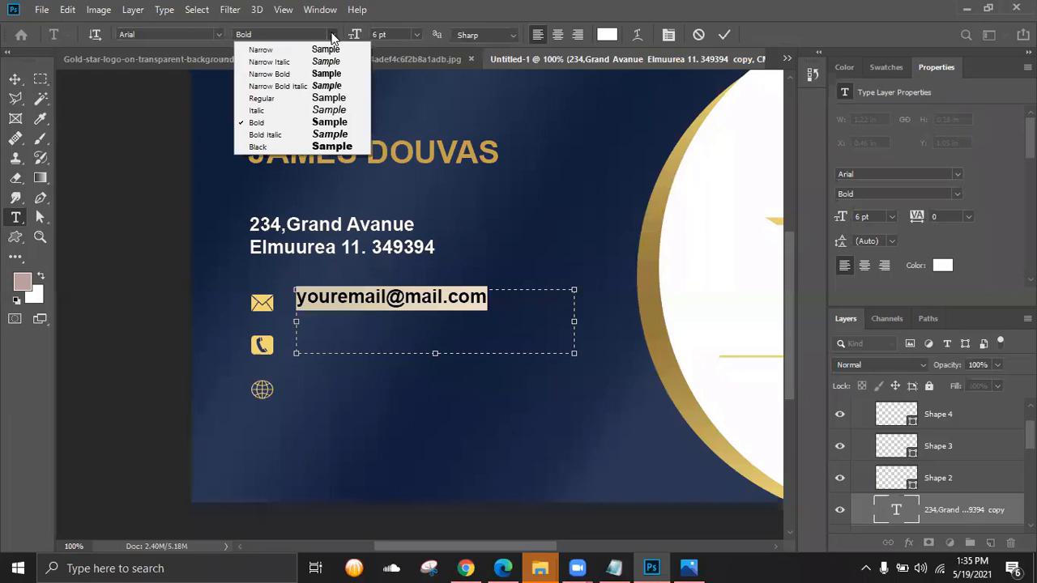
pyautogui.click(279, 98)
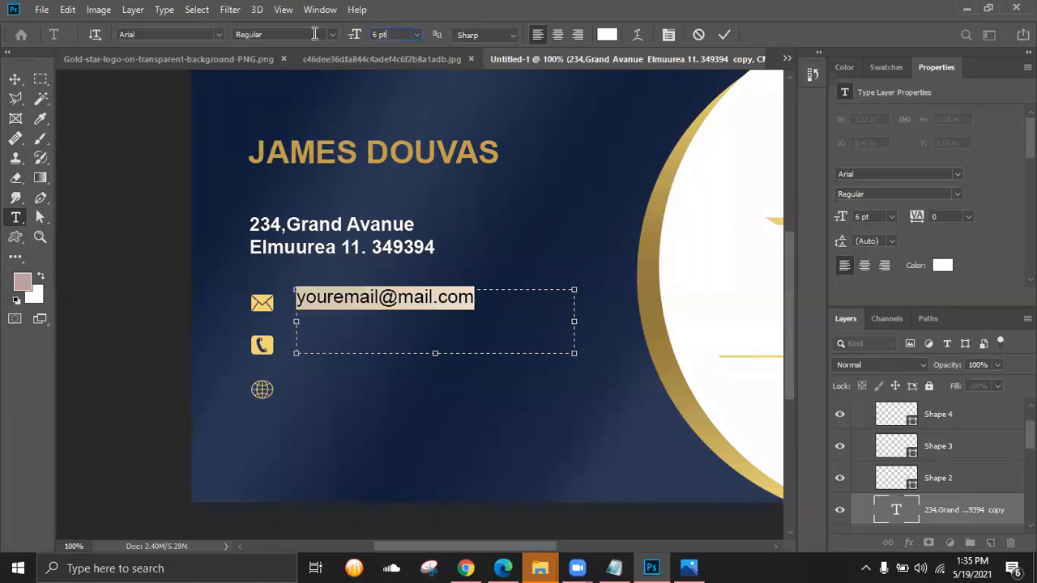
pyautogui.moveTo(315, 34); pyautogui.dragTo(313, 35)
pyautogui.write('4')
pyautogui.click(723, 36)
pyautogui.press('v')
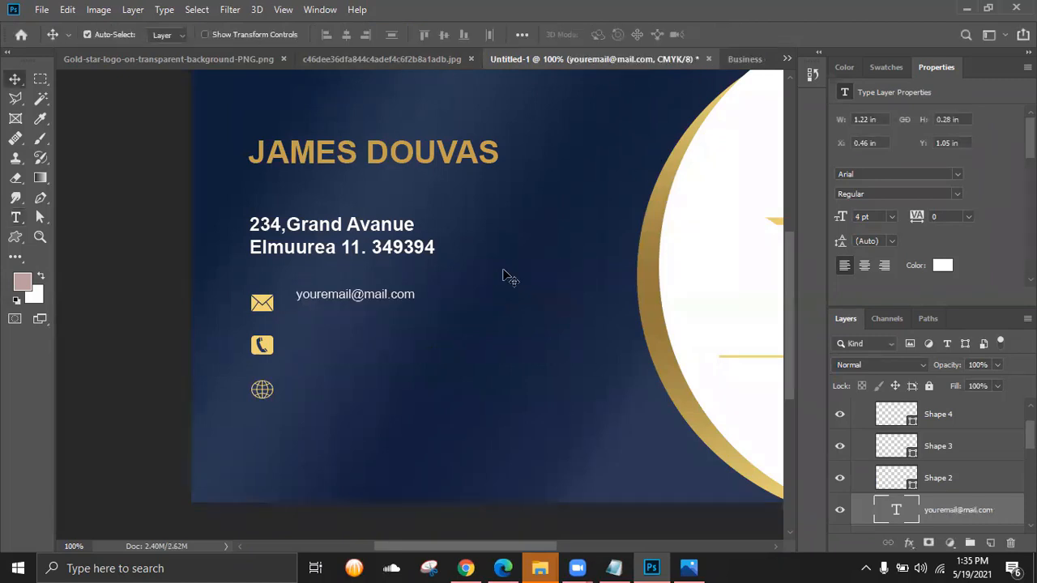
pyautogui.press('Down')
pyautogui.press('Down')
pyautogui.press('Down')
pyautogui.press('Down')
pyautogui.press('Down')
pyautogui.press('Down')
pyautogui.press('Down')
pyautogui.press('Down')
# - Duplicate the e-mail line beside the phone icon and replace its text with the phone number
pyautogui.press('Left')
pyautogui.press('Left')
pyautogui.press('Left')
pyautogui.press('Left')
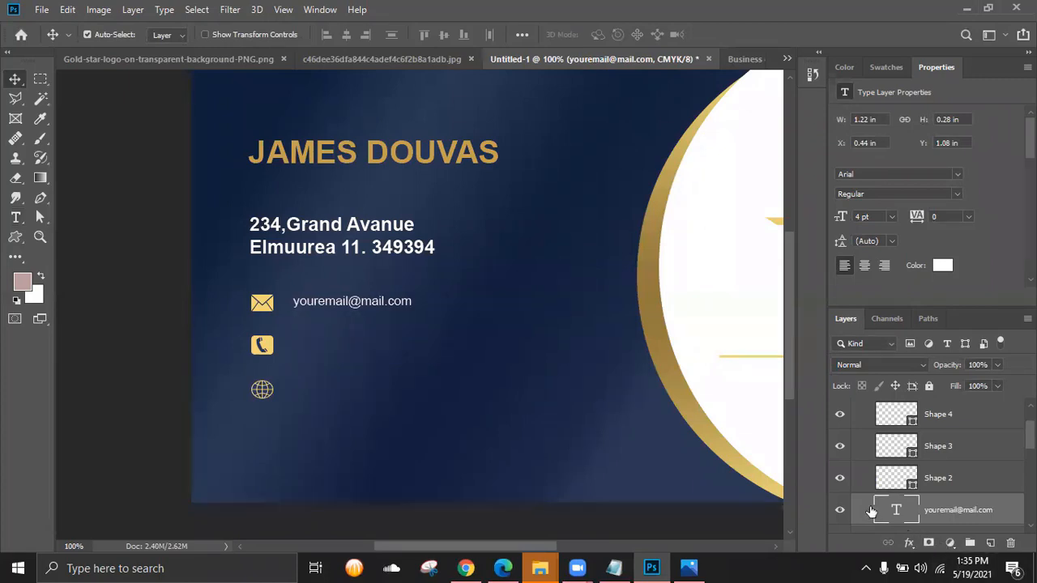
pyautogui.hotkey('ctrl', 'j')
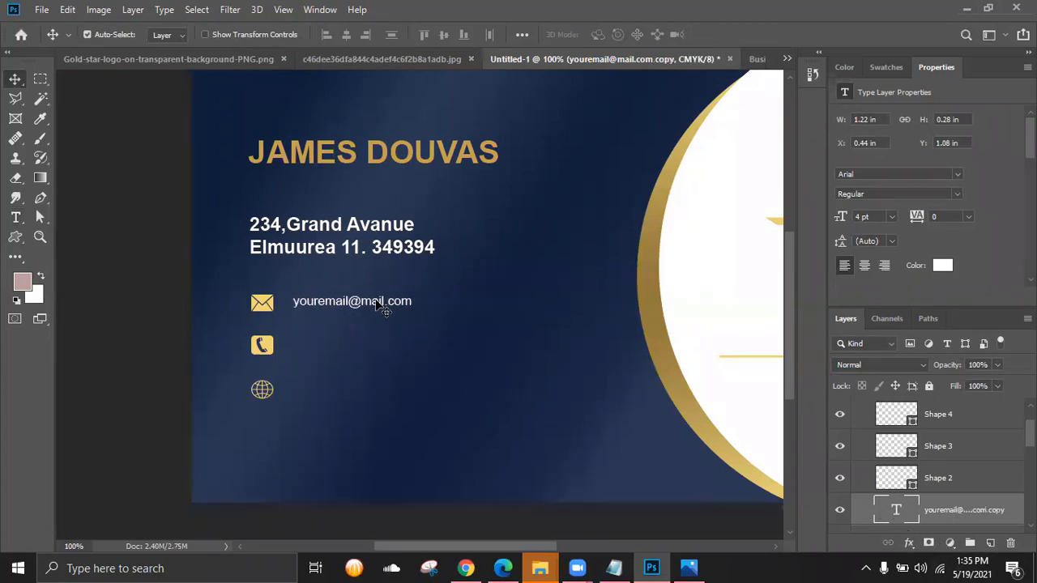
pyautogui.hotkey('shift', 'Down')
pyautogui.hotkey('shift', 'Down')
pyautogui.hotkey('shift', 'Down')
pyautogui.hotkey('shift', 'Down')
pyautogui.hotkey('shift', 'Down')
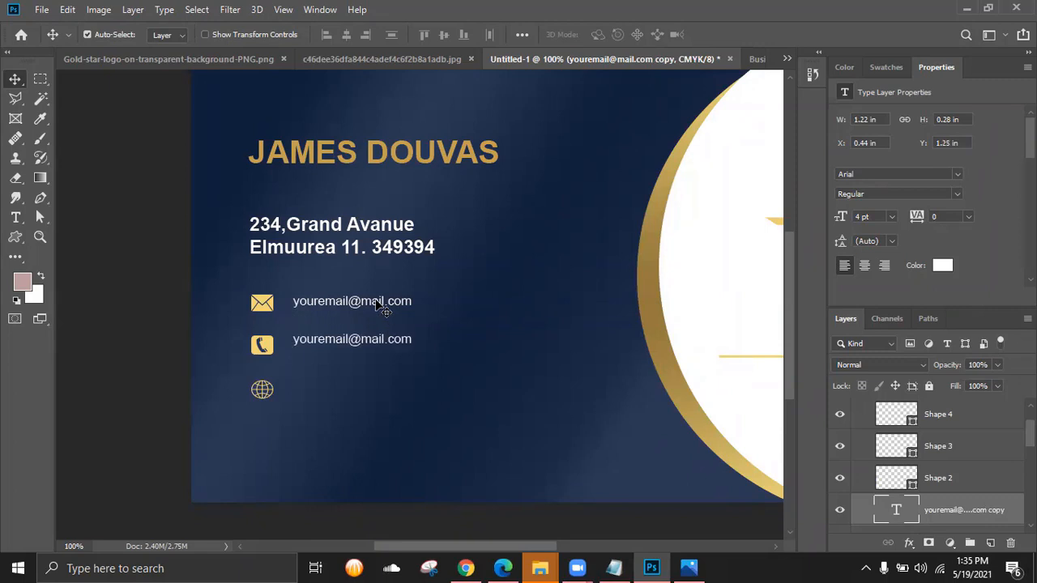
pyautogui.press('Up')
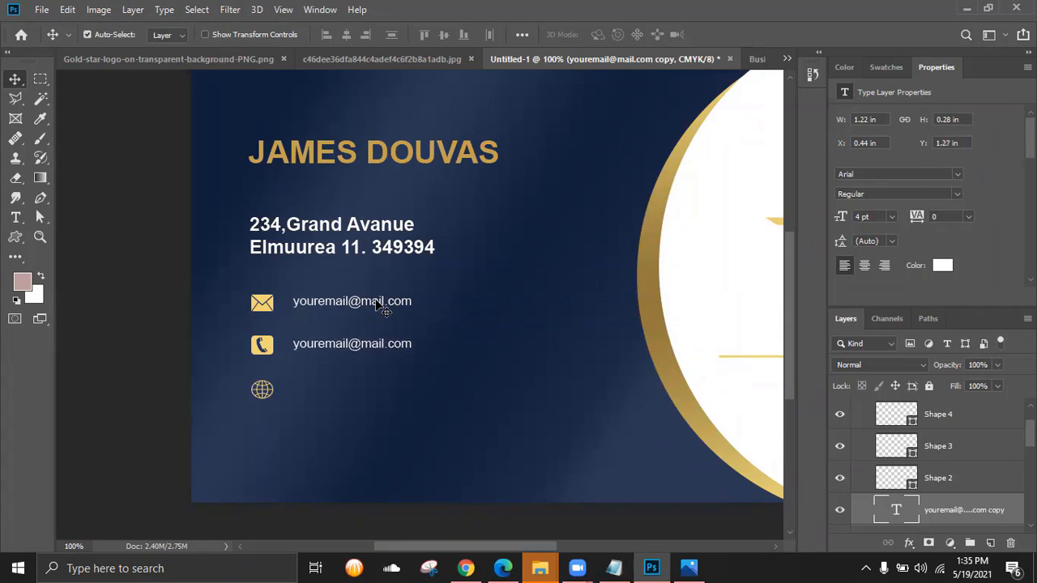
pyautogui.doubleClick(896, 509)
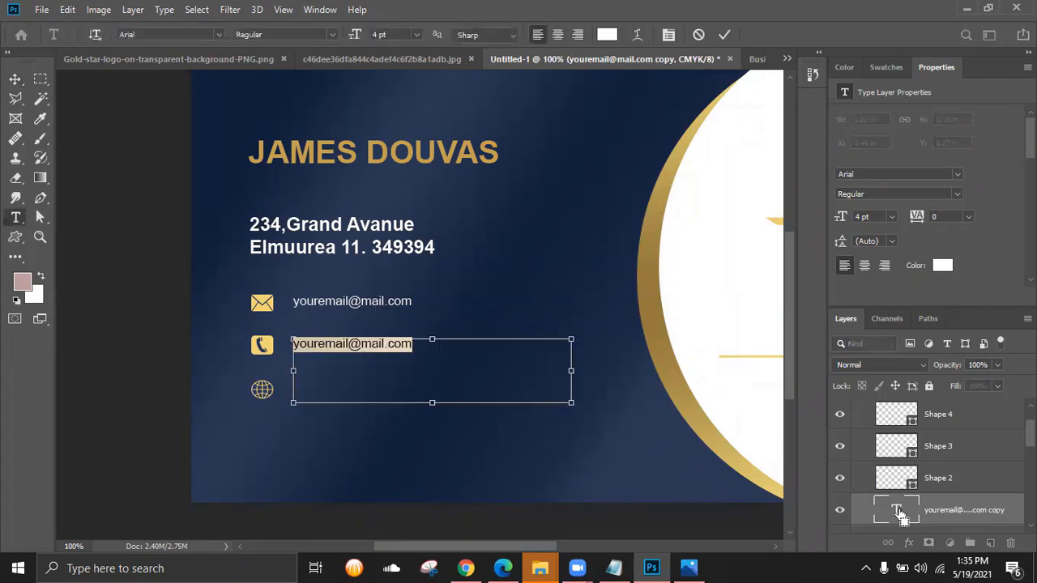
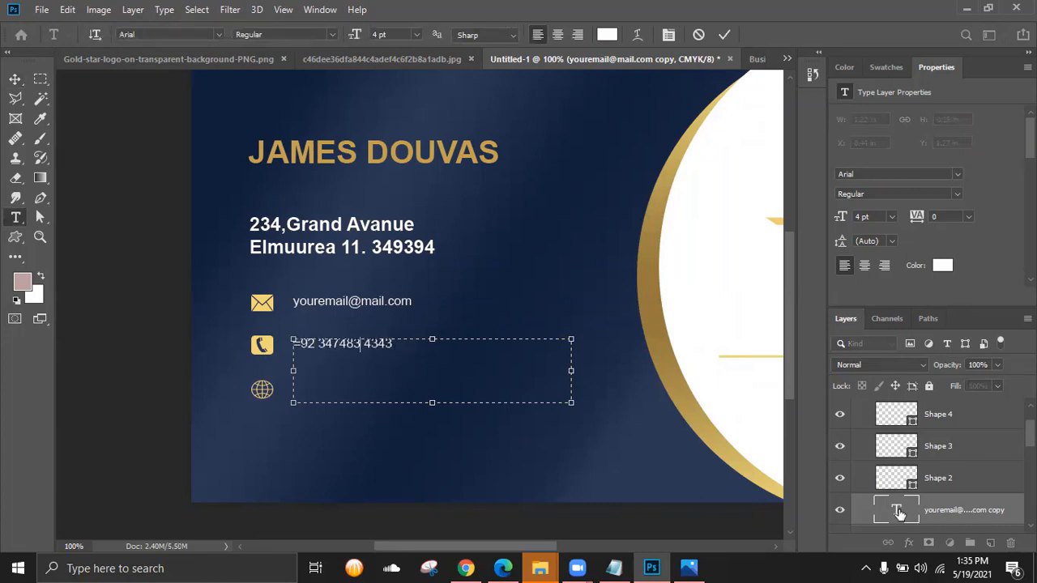
pyautogui.press('Right')
pyautogui.press('Right')
pyautogui.press('Right')
pyautogui.click(724, 34)
pyautogui.press('v')
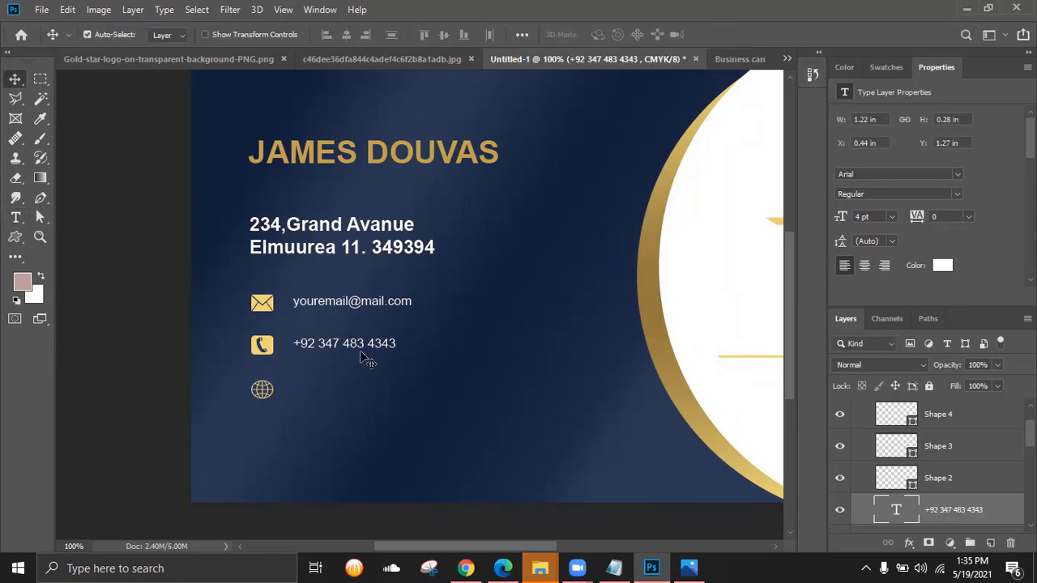
# - Duplicate the phone line beside the globe icon and nudge the original phone line down
pyautogui.hotkey('ctrl', 'j')
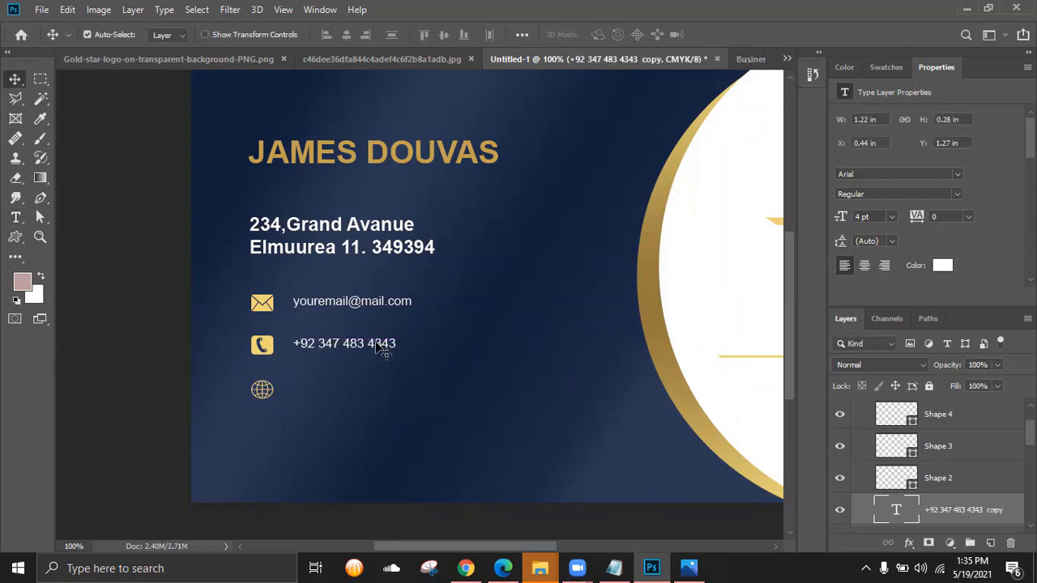
pyautogui.hotkey('shift', 'Down')
pyautogui.hotkey('shift', 'Down')
pyautogui.hotkey('shift', 'Down')
pyautogui.hotkey('shift', 'Down')
pyautogui.hotkey('shift', 'Down')
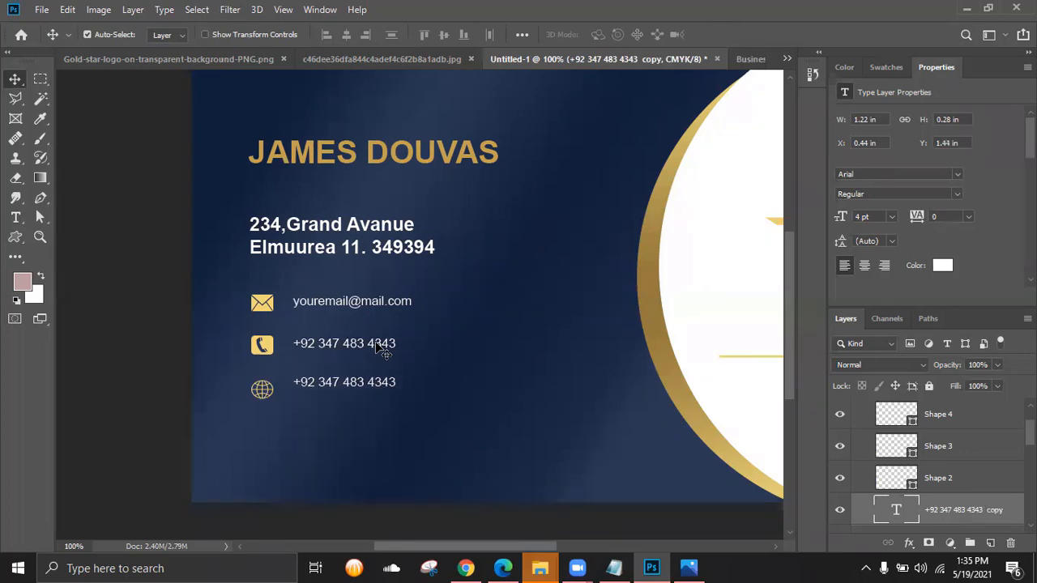
pyautogui.press('Down')
pyautogui.press('Down')
pyautogui.press('Down')
pyautogui.press('Down')
pyautogui.press('Down')
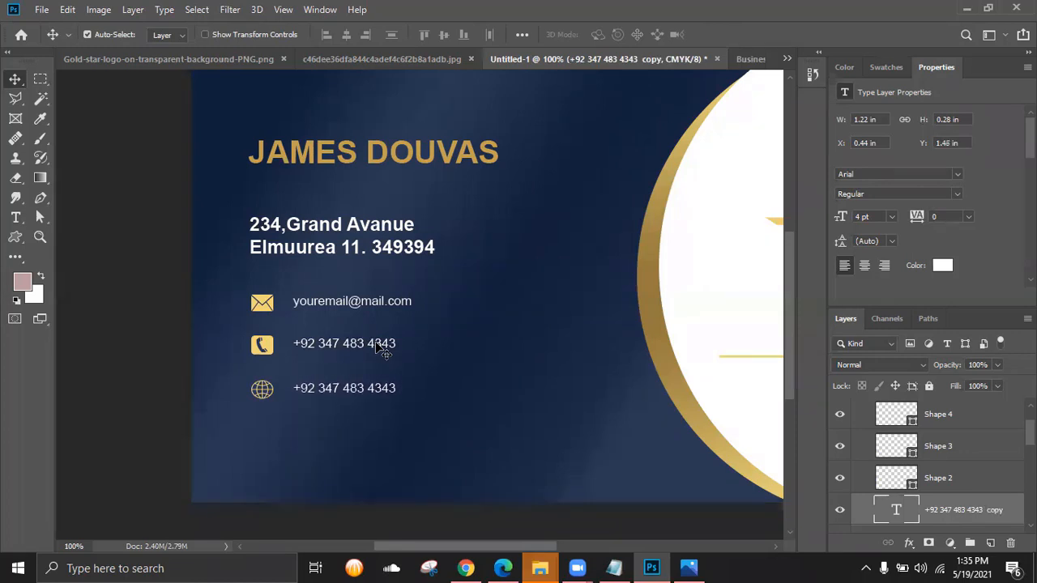
pyautogui.hotkey('alt', '[')
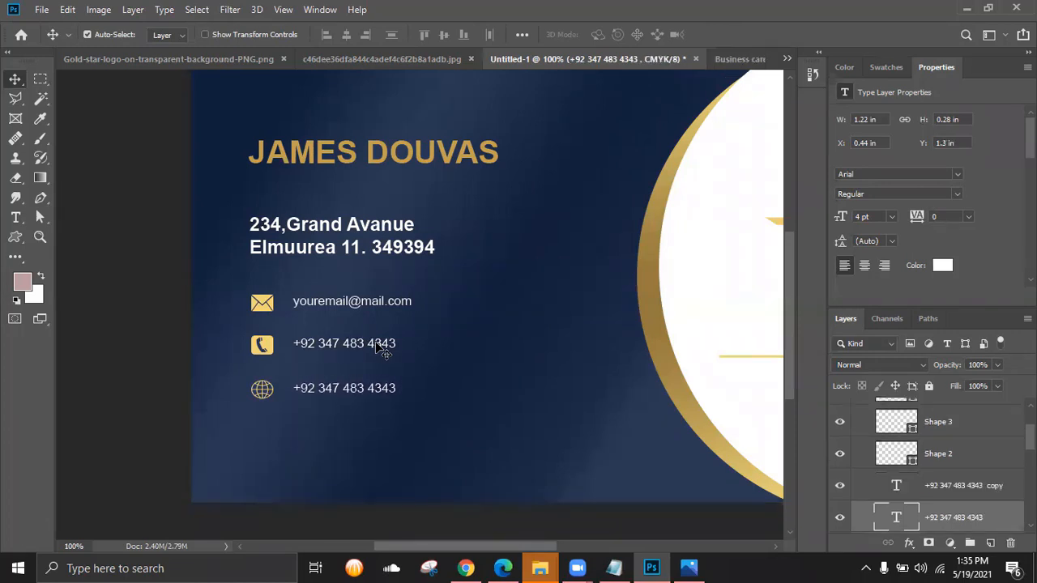
pyautogui.press('Down')
pyautogui.press('Down')
pyautogui.press('Down')
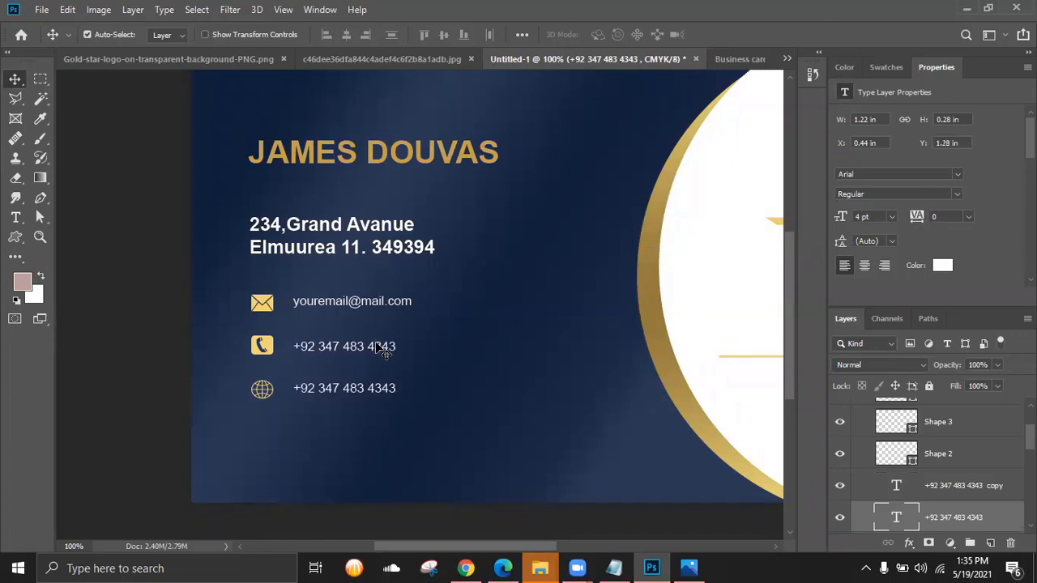
pyautogui.click(348, 393)
pyautogui.tripleClick(347, 387)
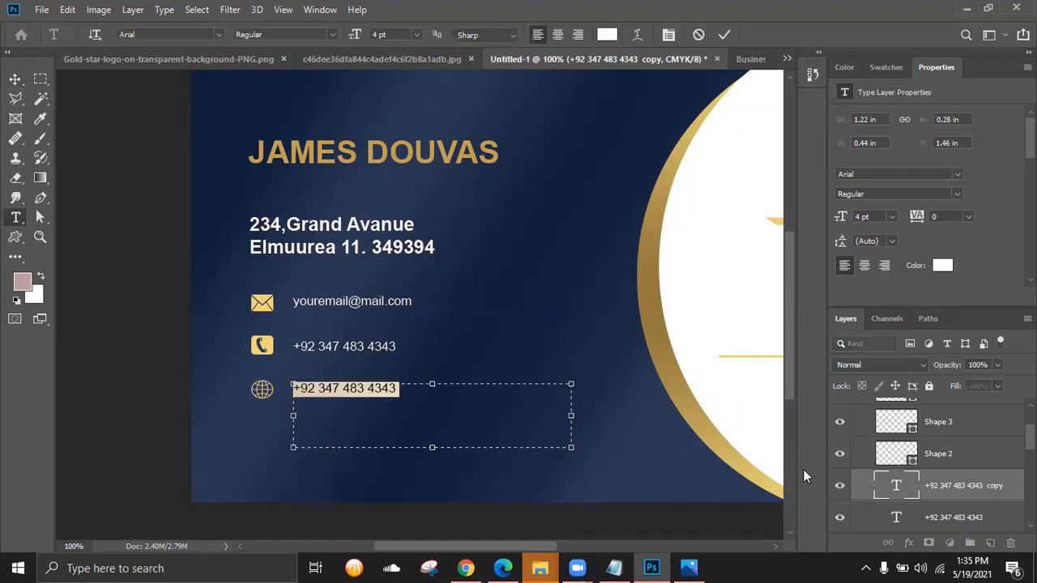
pyautogui.write('www.yo')
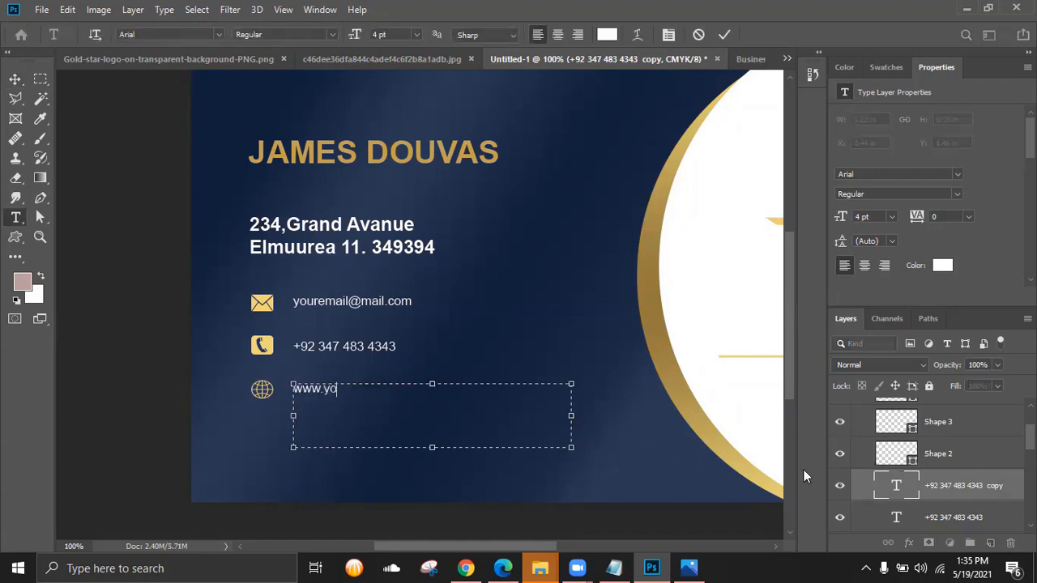
pyautogui.write('urwebsite.com')
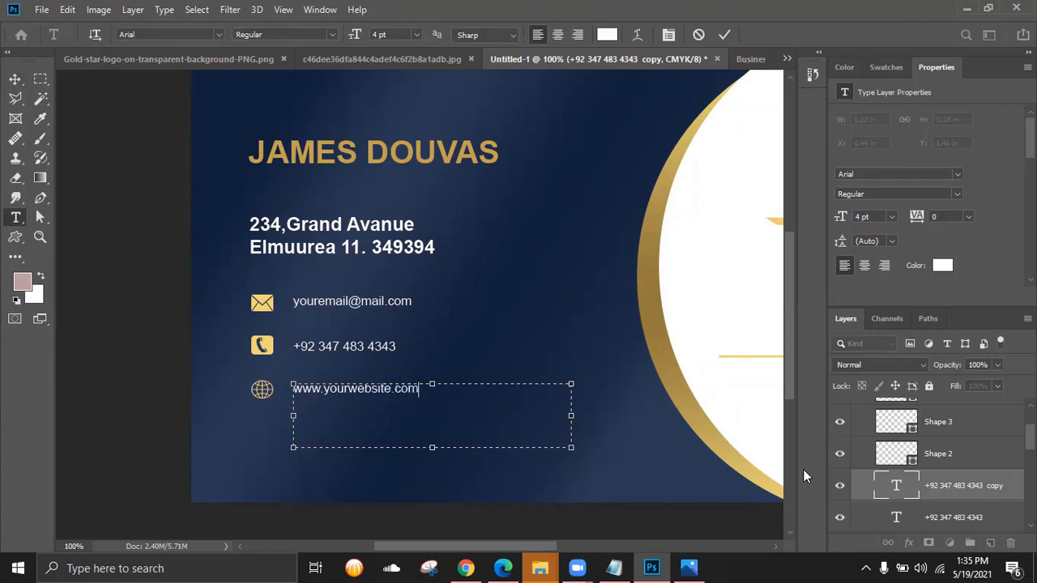
pyautogui.click(725, 34)
pyautogui.press('v')
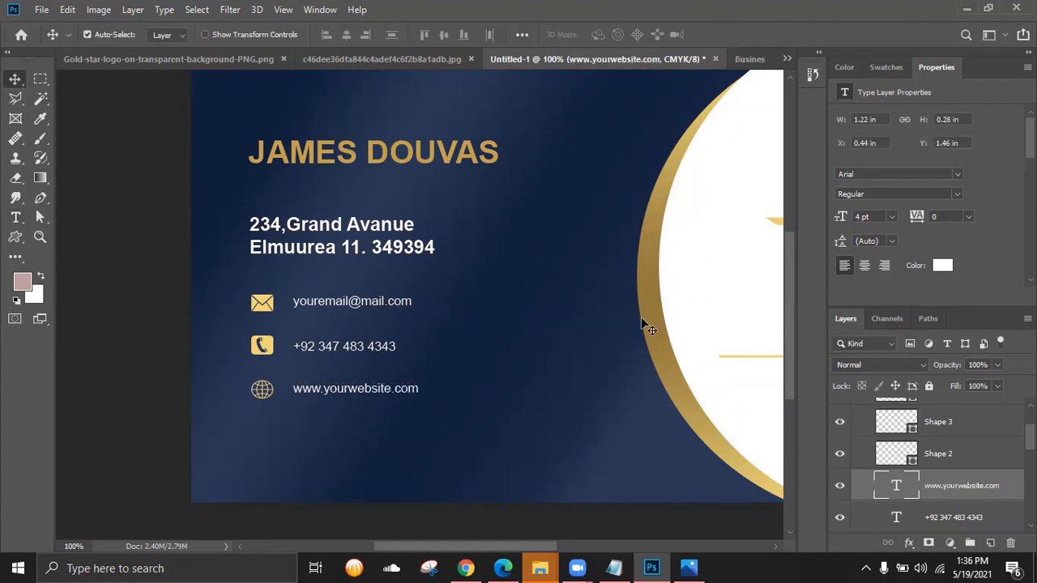
pyautogui.press('Up')
pyautogui.hotkey('ctrl', '-')
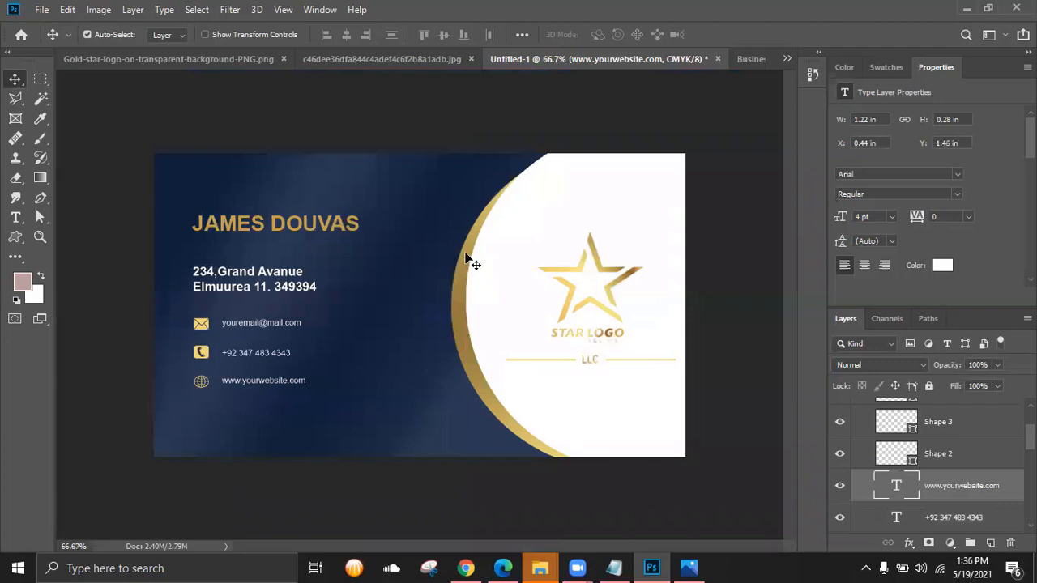
# - Nudge the white circle sideways and shrink it slightly from the top
pyautogui.click(518, 223)
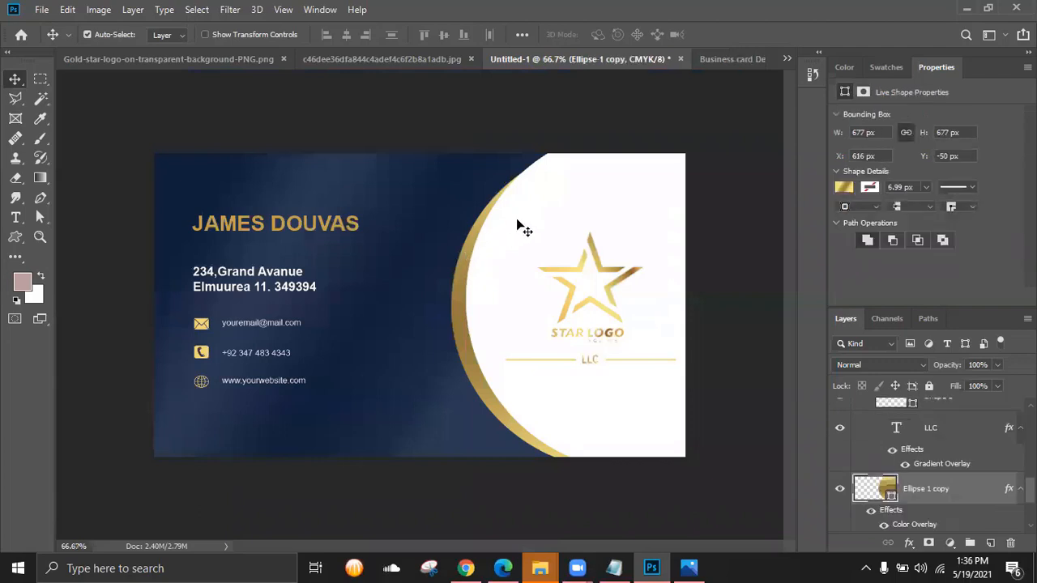
pyautogui.hotkey('shift', 'Right')
pyautogui.hotkey('shift', 'Right')
pyautogui.press('Left')
pyautogui.press('Left')
pyautogui.press('Left')
pyautogui.press('Left')
pyautogui.press('Left')
pyautogui.press('Left')
pyautogui.press('Left')
pyautogui.press('Left')
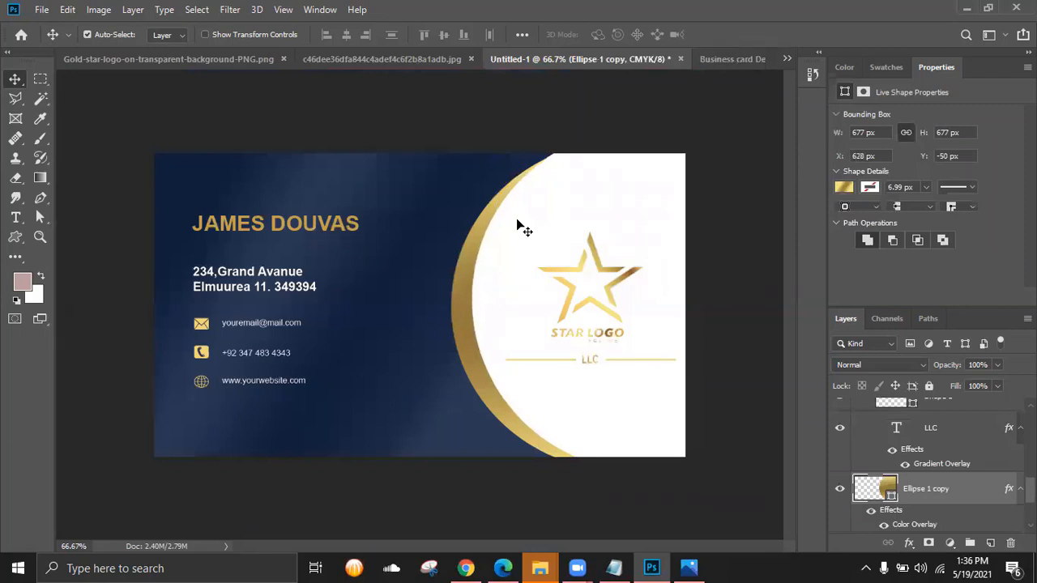
pyautogui.hotkey('ctrl', 't')
pyautogui.moveTo(645, 130); pyautogui.dragTo(644, 132)
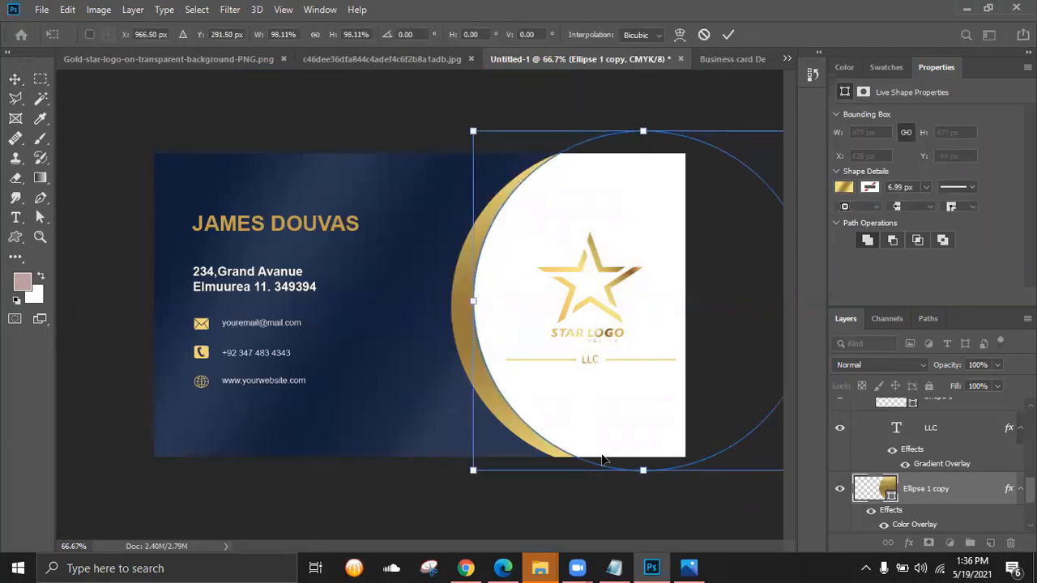
pyautogui.click(729, 35)
# - Shrink the gold crescent slightly from the bottom to about 665 × 639 px
pyautogui.click(469, 361)
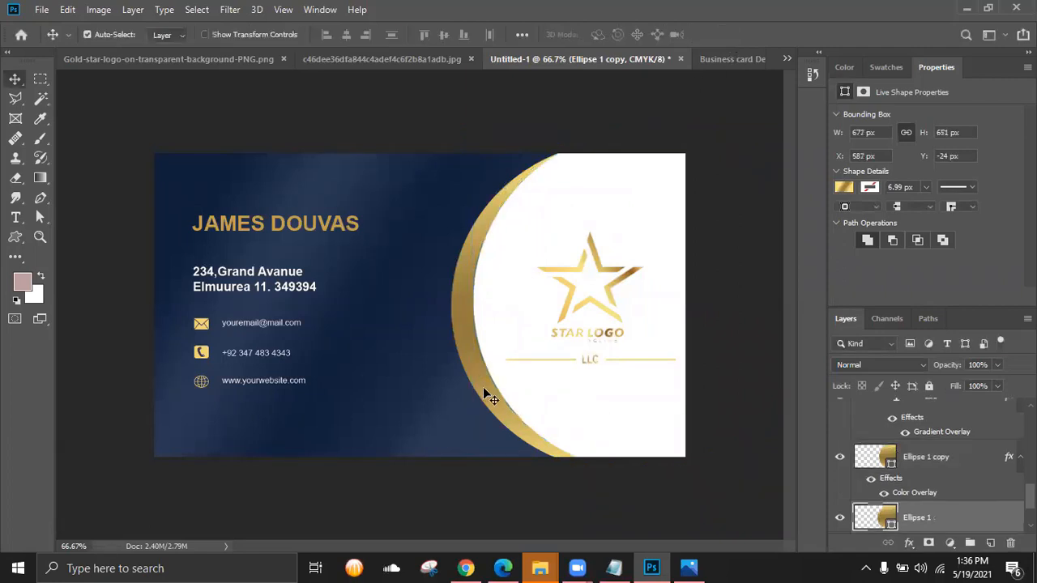
pyautogui.hotkey('ctrl', 't')
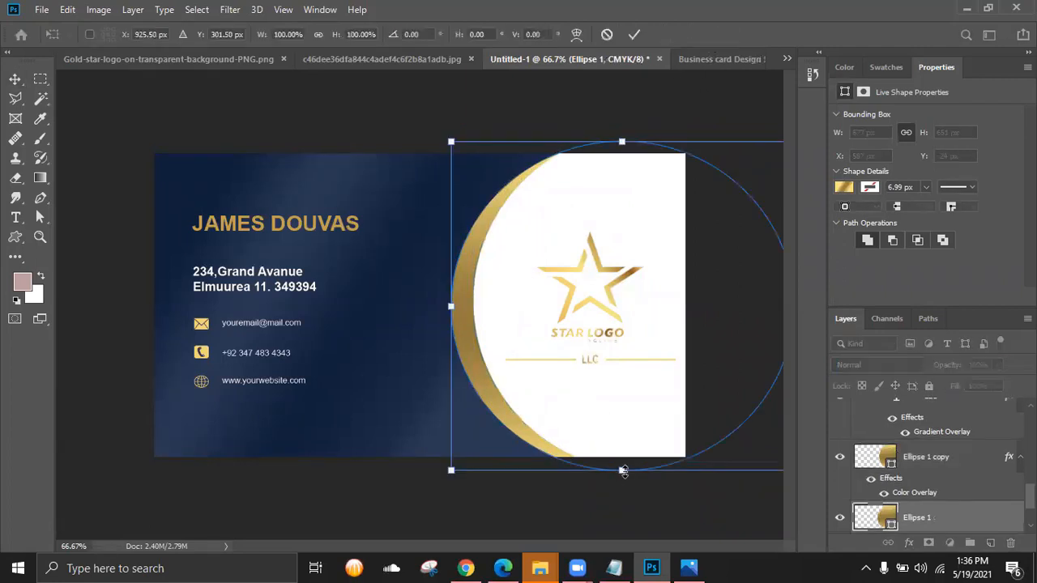
pyautogui.moveTo(621, 468); pyautogui.dragTo(623, 466)
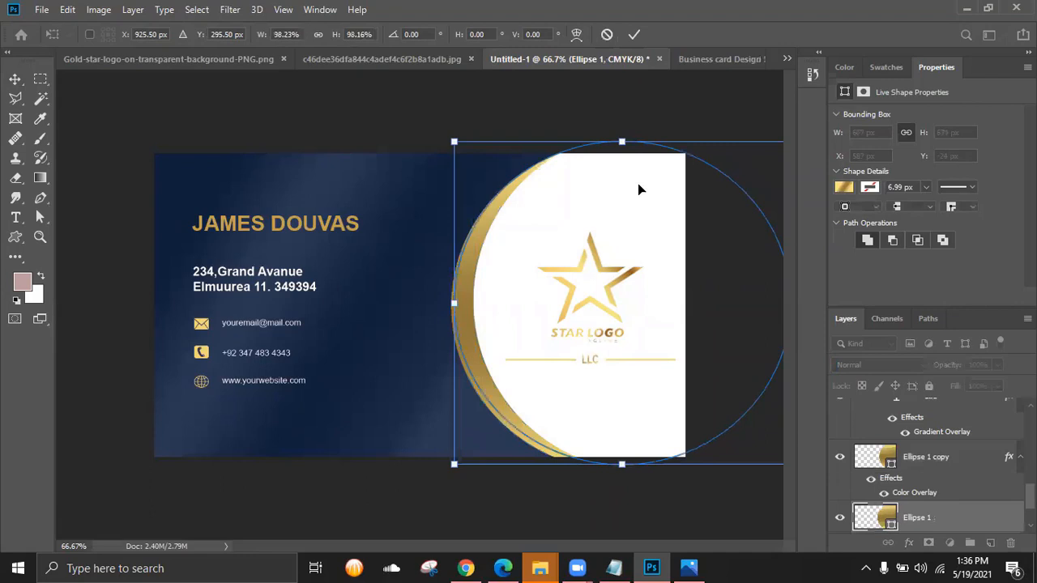
pyautogui.click(634, 34)
pyautogui.click(542, 505)
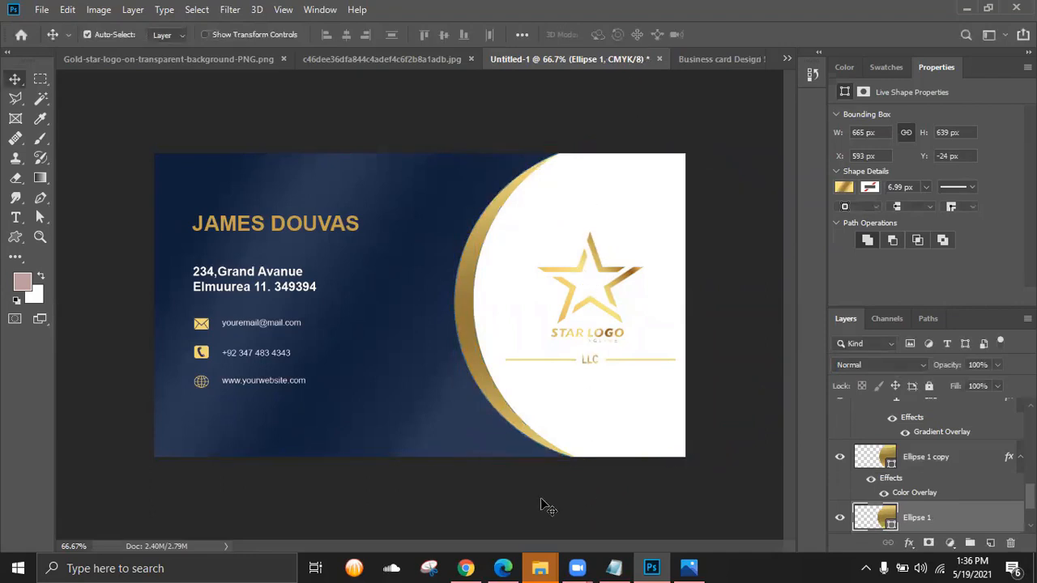
pyautogui.click(41, 10)
pyautogui.click(359, 116)
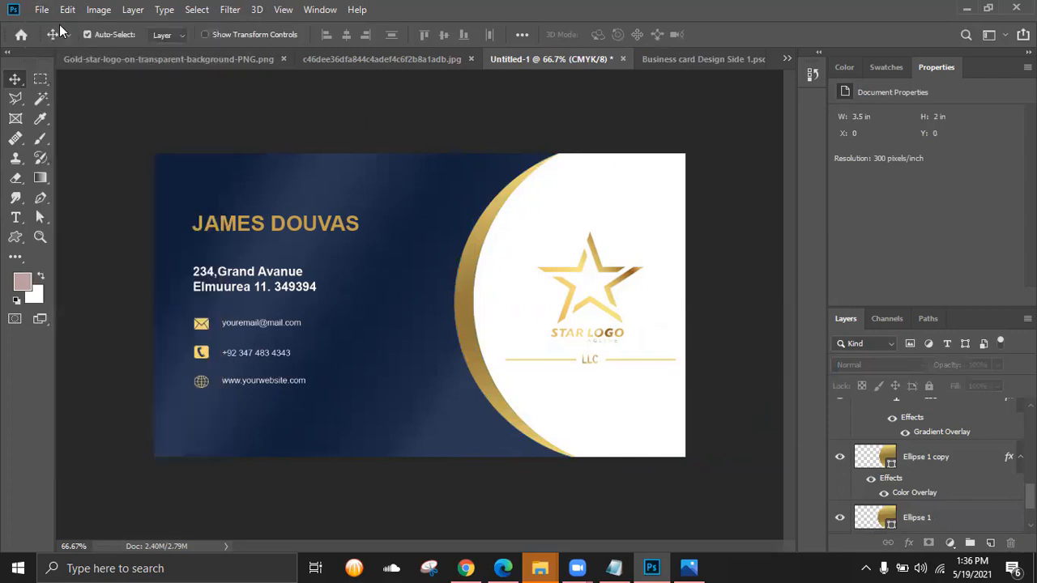
pyautogui.click(40, 10)
pyautogui.click(459, 144)
pyautogui.click(705, 567)
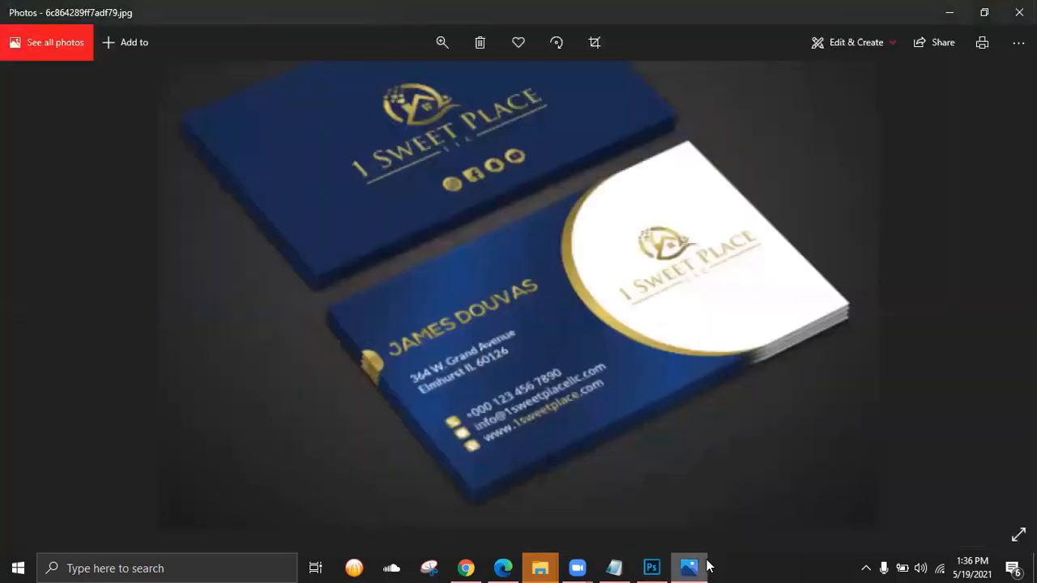
pyautogui.click(688, 567)
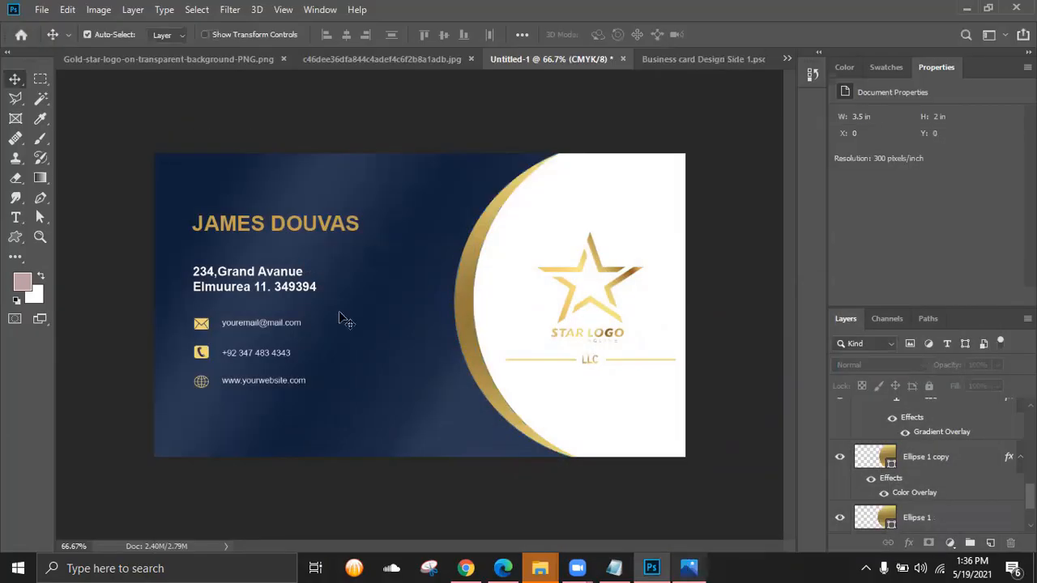
# - Save the card as a new file named 'Business Card Design Side 2'
pyautogui.click(42, 9)
pyautogui.click(62, 165)
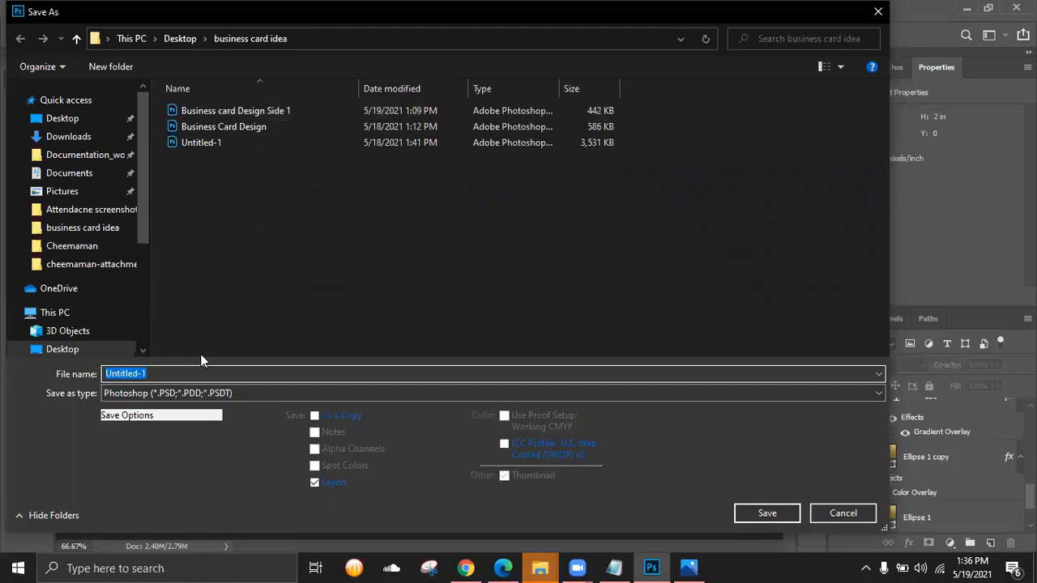
pyautogui.write('Business Card Des')
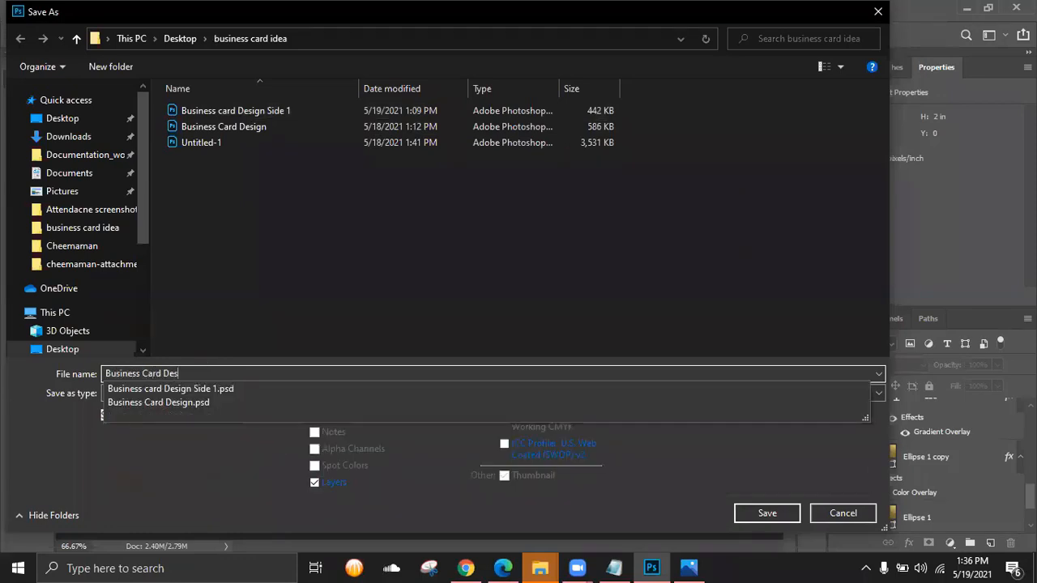
pyautogui.write('ign Side 2')
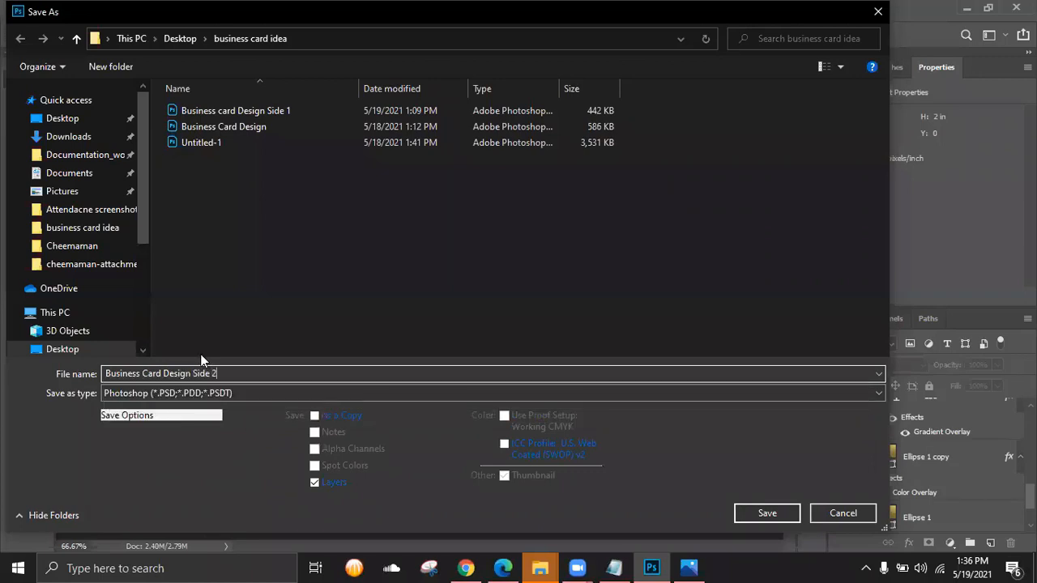
pyautogui.click(738, 513)
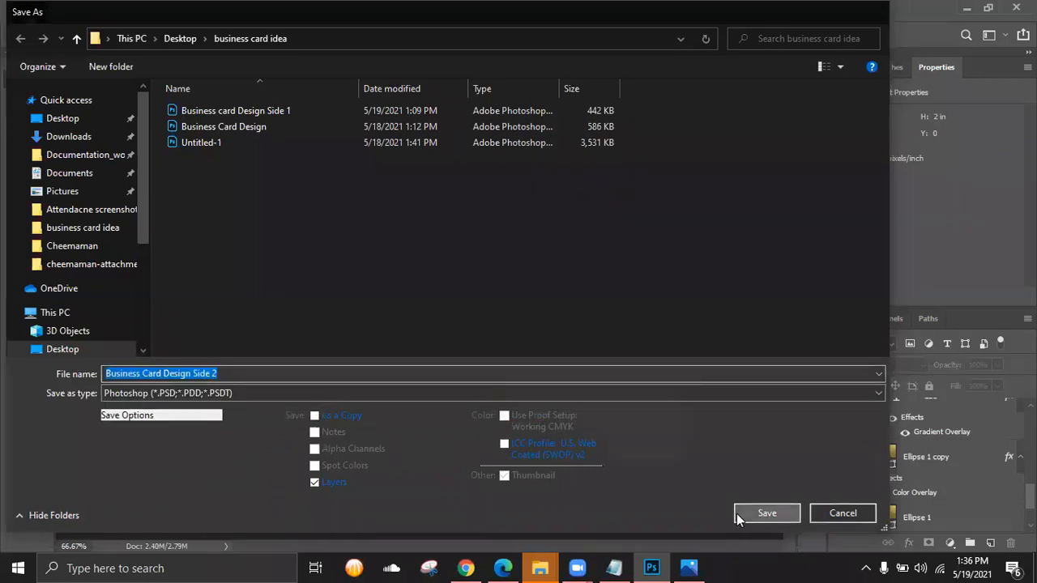
pyautogui.click(684, 148)
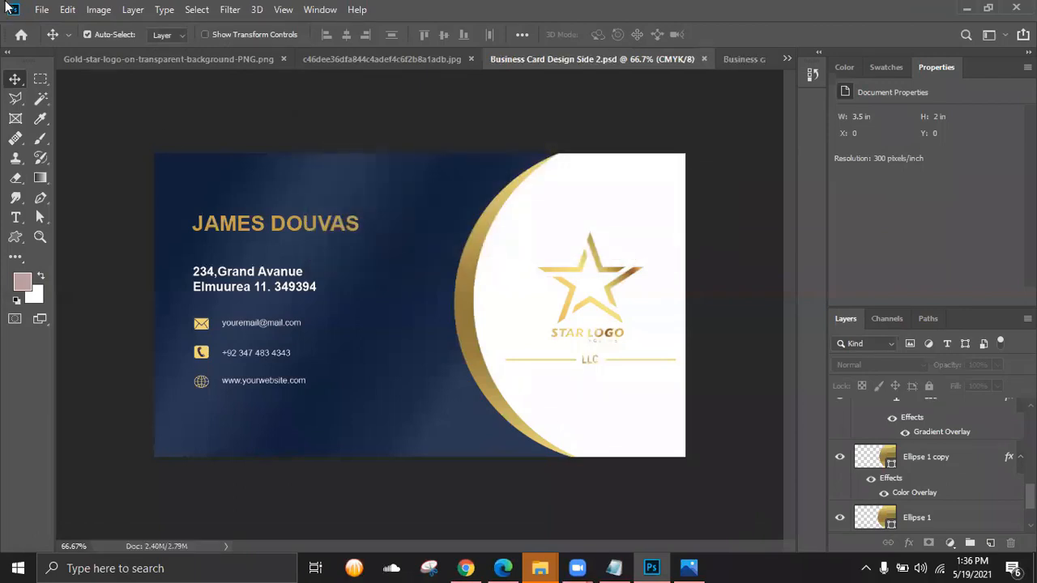
# - Export the card via Save for Web as JPEG named Business-card-Design-Side-2.jpg
pyautogui.click(38, 11)
pyautogui.moveTo(76, 221)
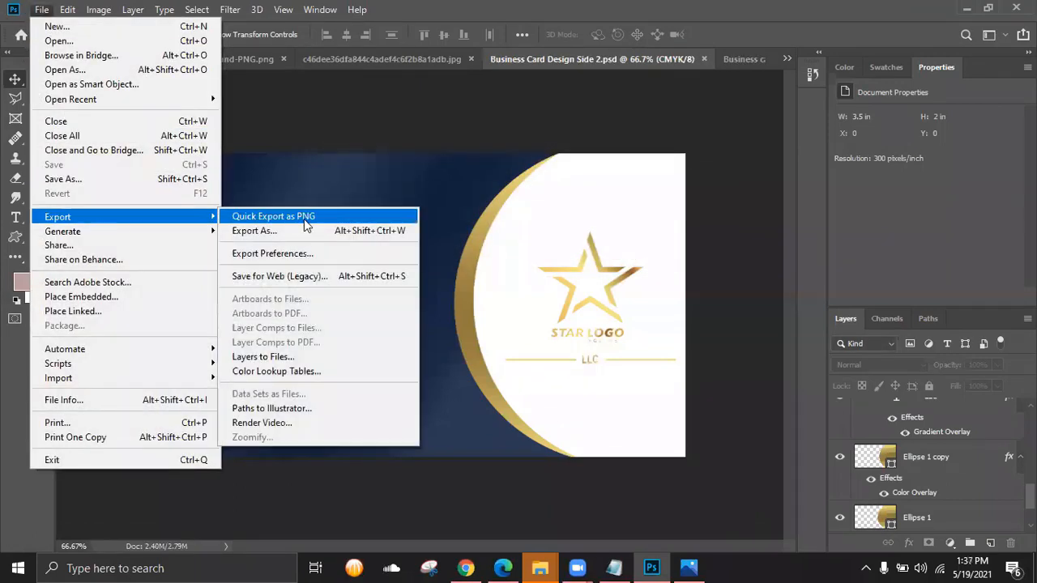
pyautogui.click(308, 277)
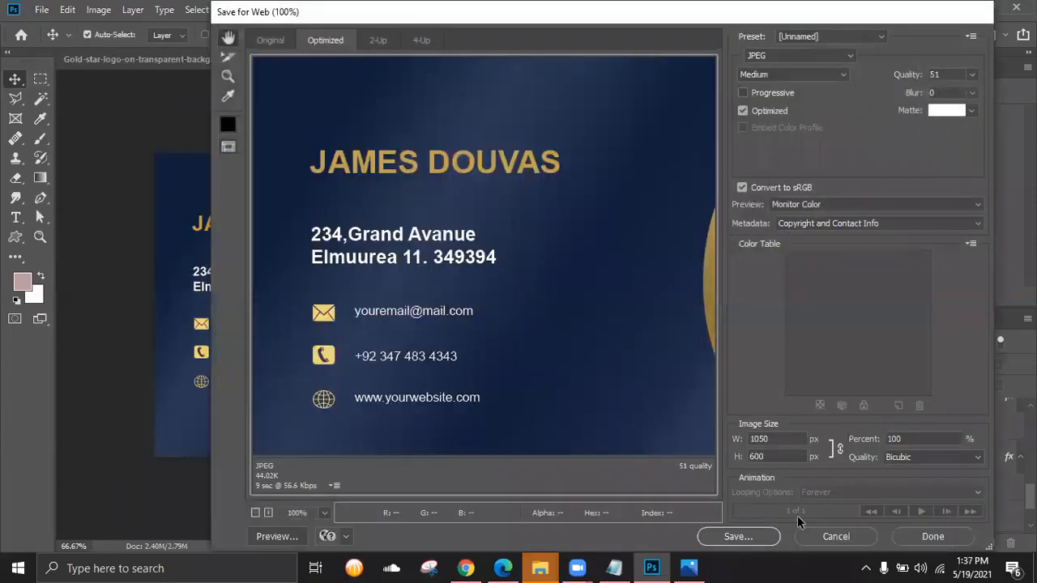
pyautogui.click(738, 533)
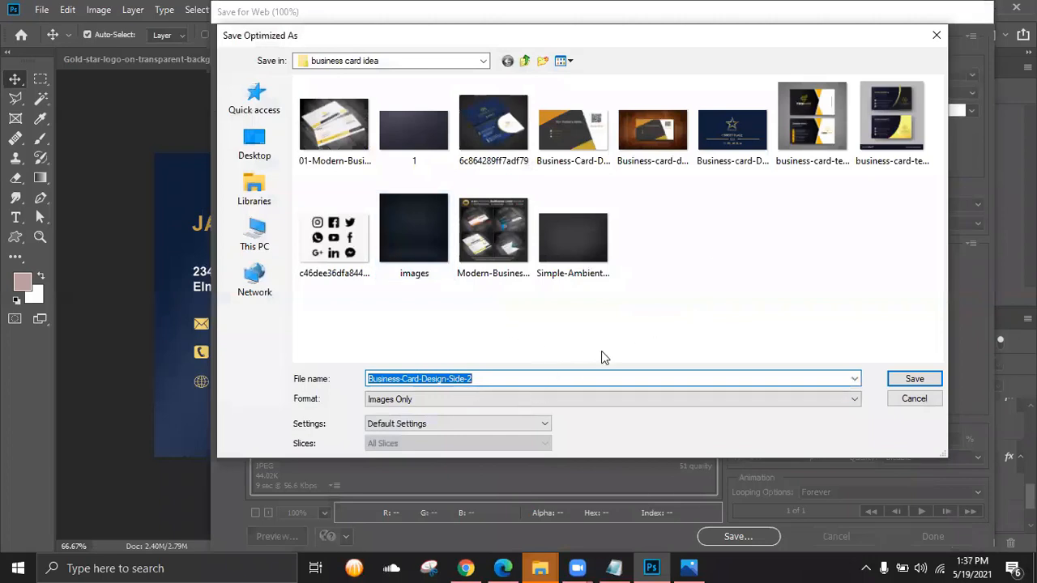
pyautogui.click(719, 164)
pyautogui.click(524, 378)
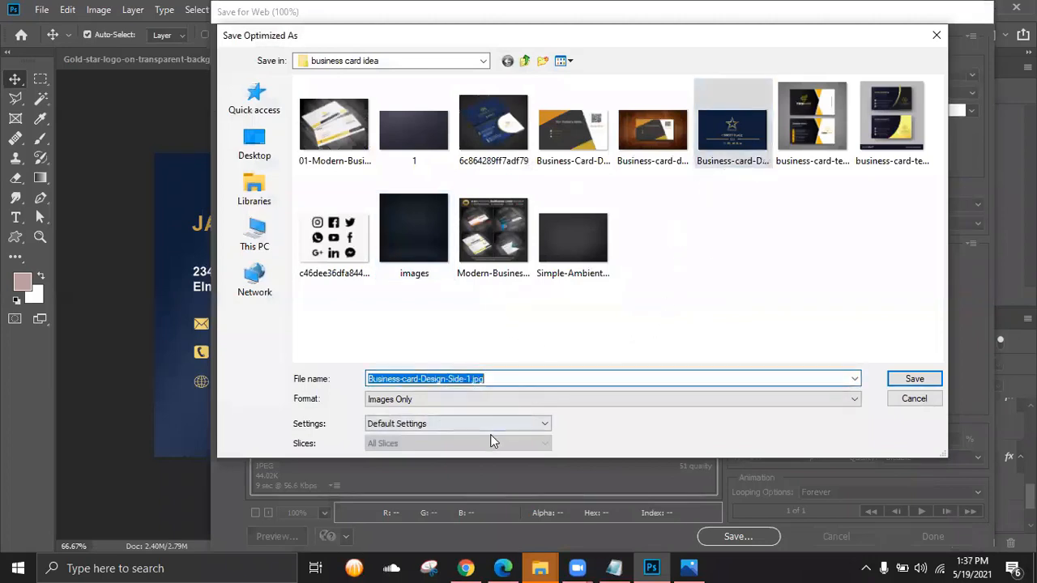
pyautogui.press('Right')
pyautogui.press('Left')
pyautogui.press('Left')
pyautogui.press('Left')
pyautogui.press('Left')
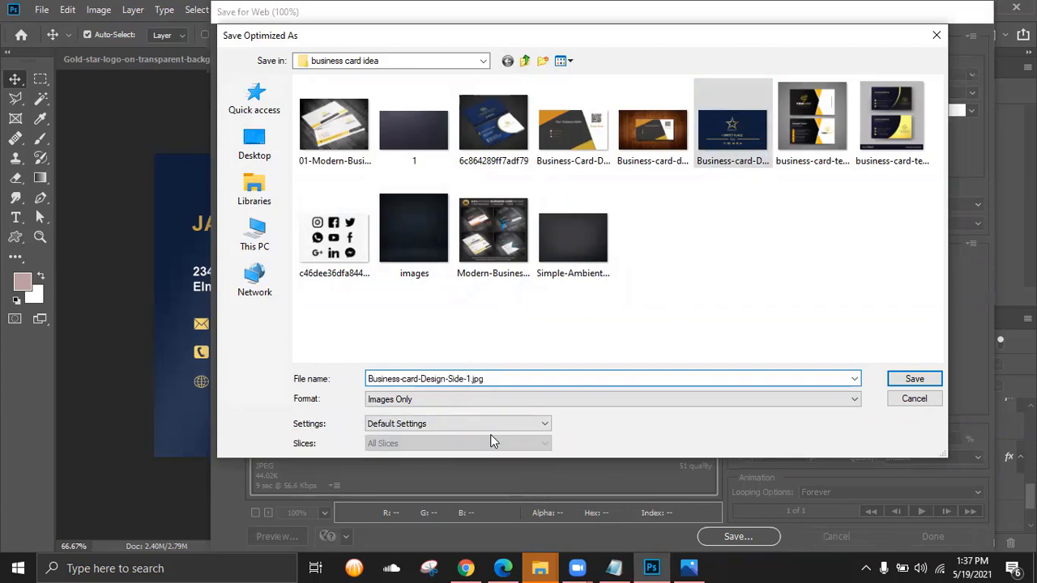
pyautogui.press('BackSpace')
pyautogui.write('2')
pyautogui.click(900, 384)
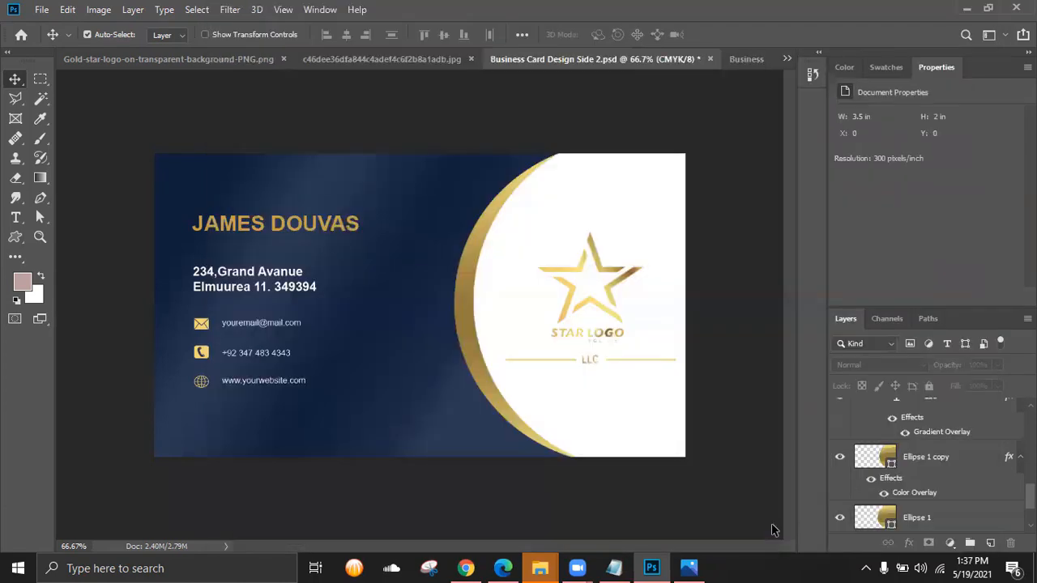
pyautogui.moveTo(540, 567)
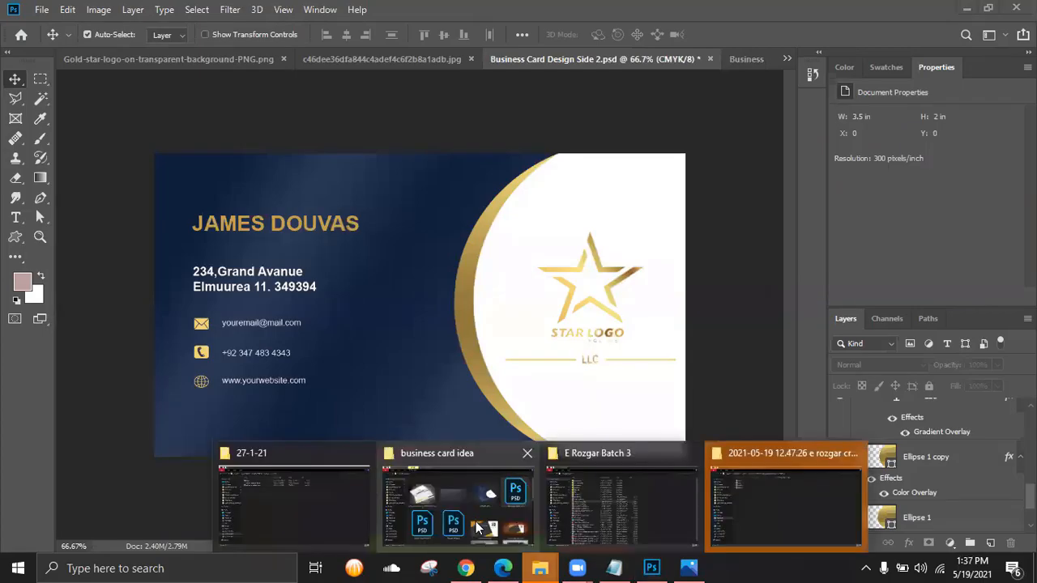
pyautogui.click(524, 496)
pyautogui.scroll(-5, 686, 312)
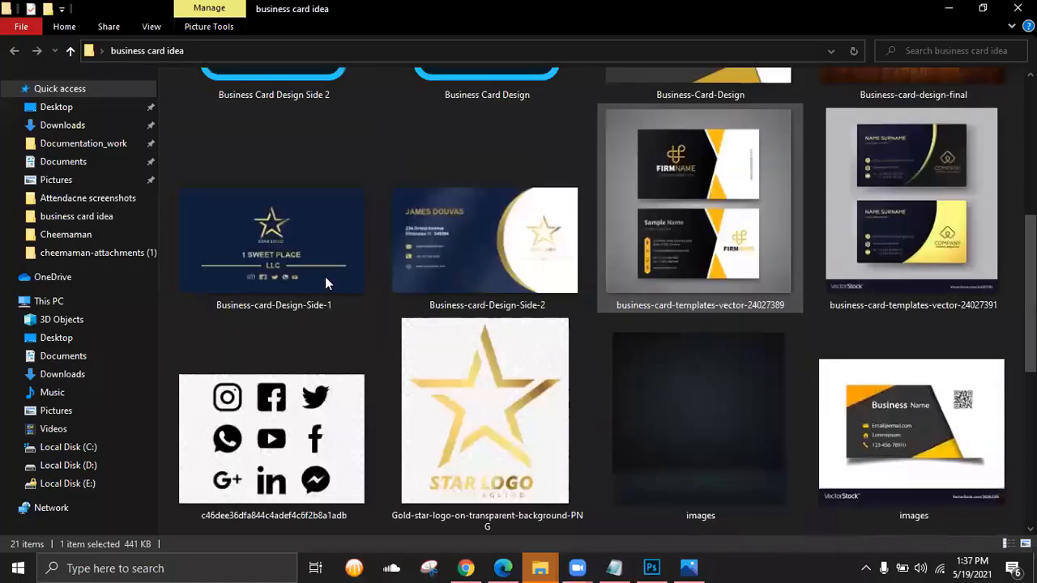
pyautogui.click(312, 243)
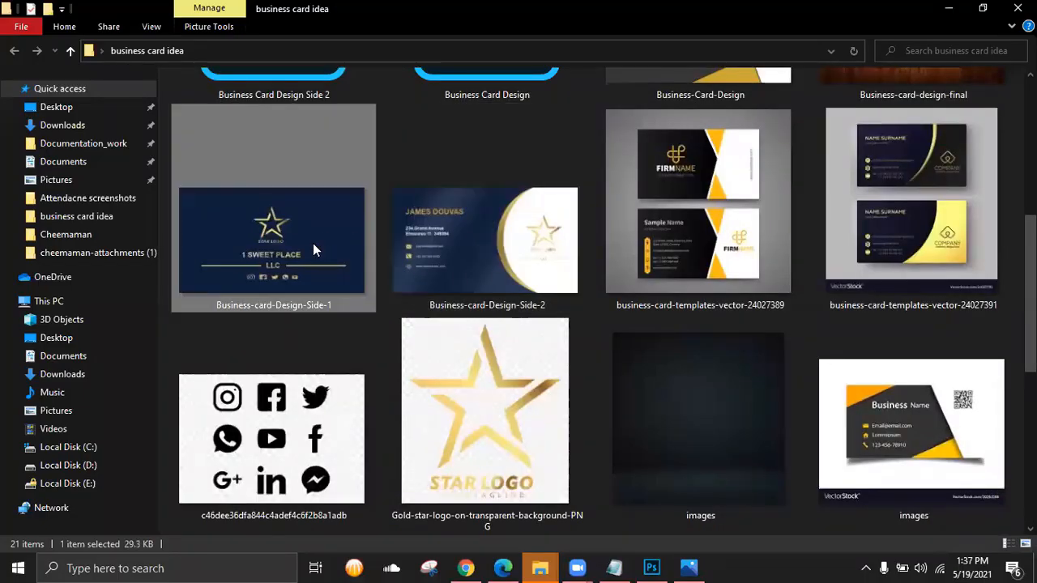
pyautogui.click(479, 258)
pyautogui.click(302, 239)
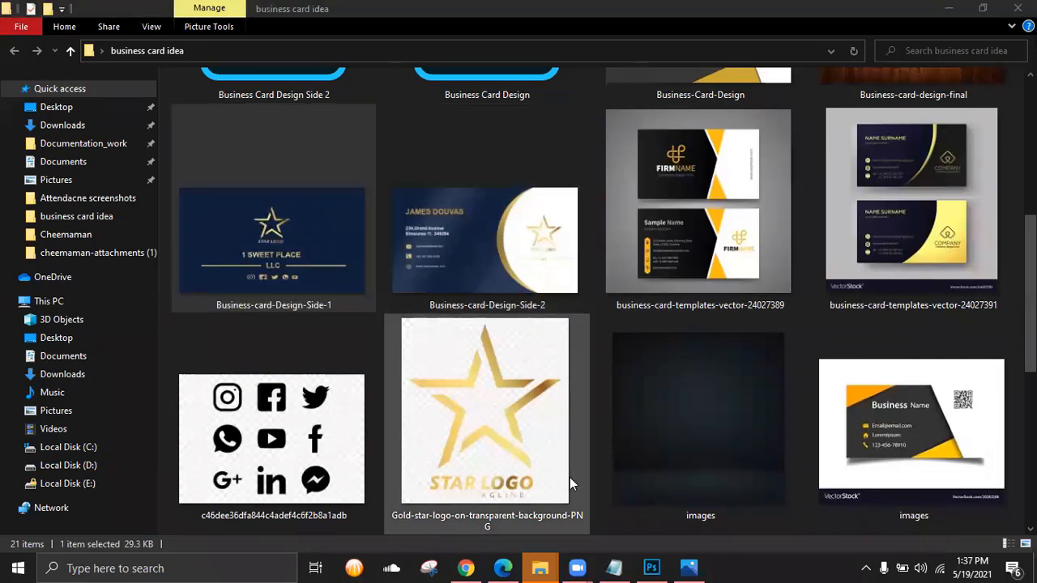
pyautogui.scroll(1, 542, 340)
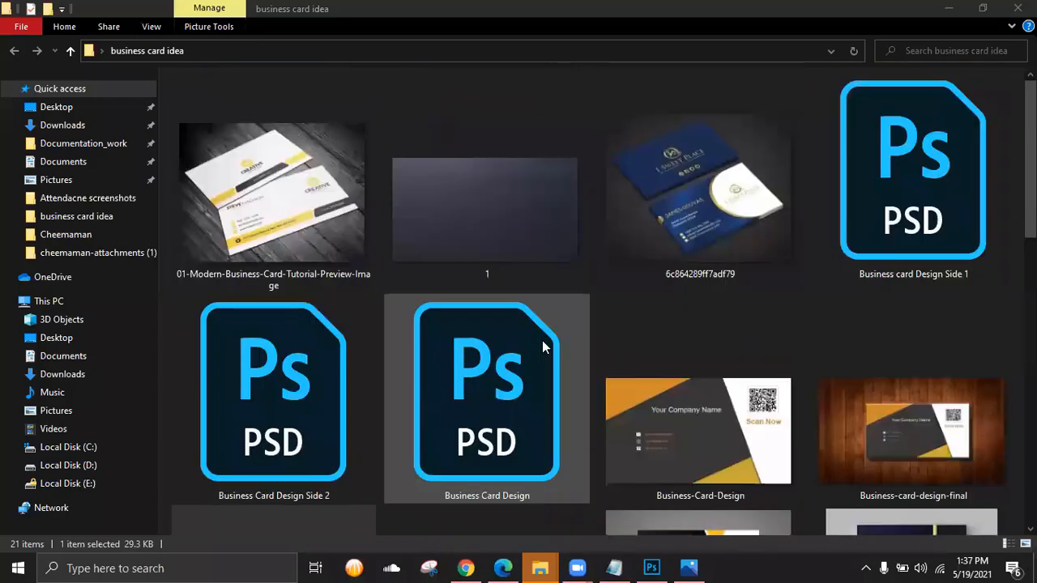
pyautogui.scroll(-2, 541, 341)
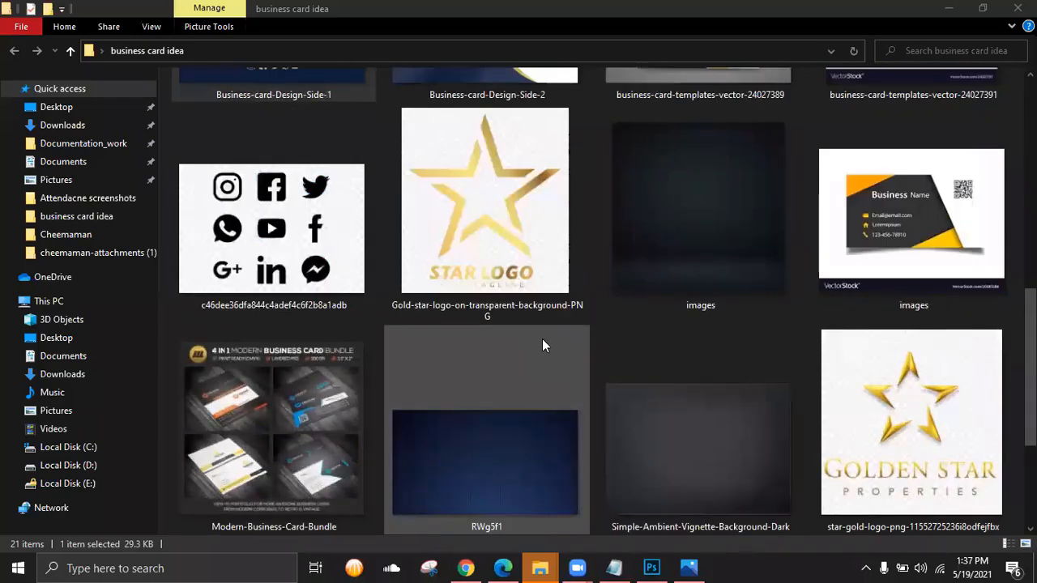
pyautogui.scroll(3, 543, 346)
pyautogui.scroll(-3, 542, 339)
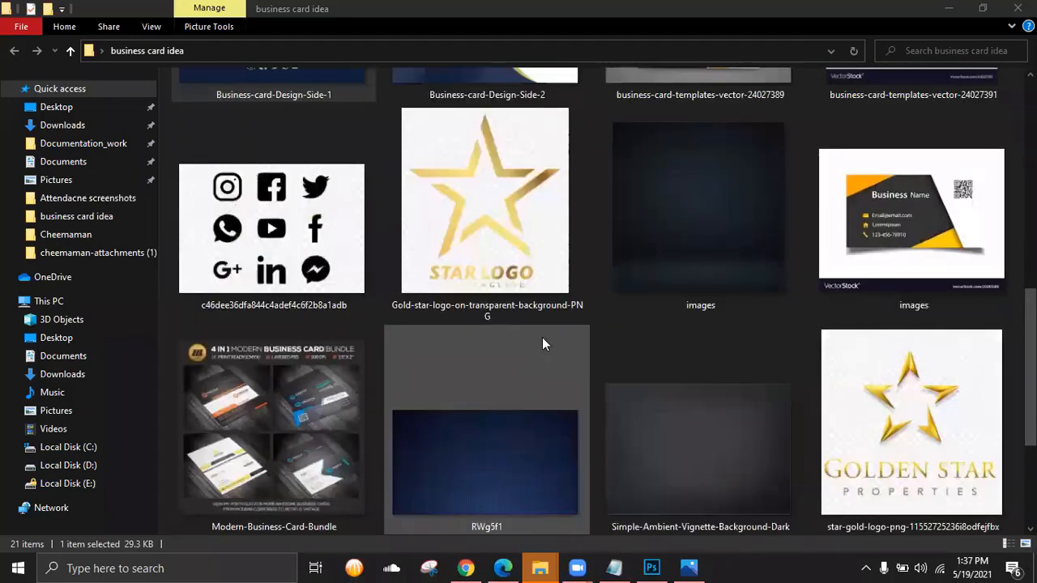
pyautogui.scroll(3, 542, 337)
pyautogui.scroll(-1, 542, 337)
pyautogui.scroll(-1, 542, 337)
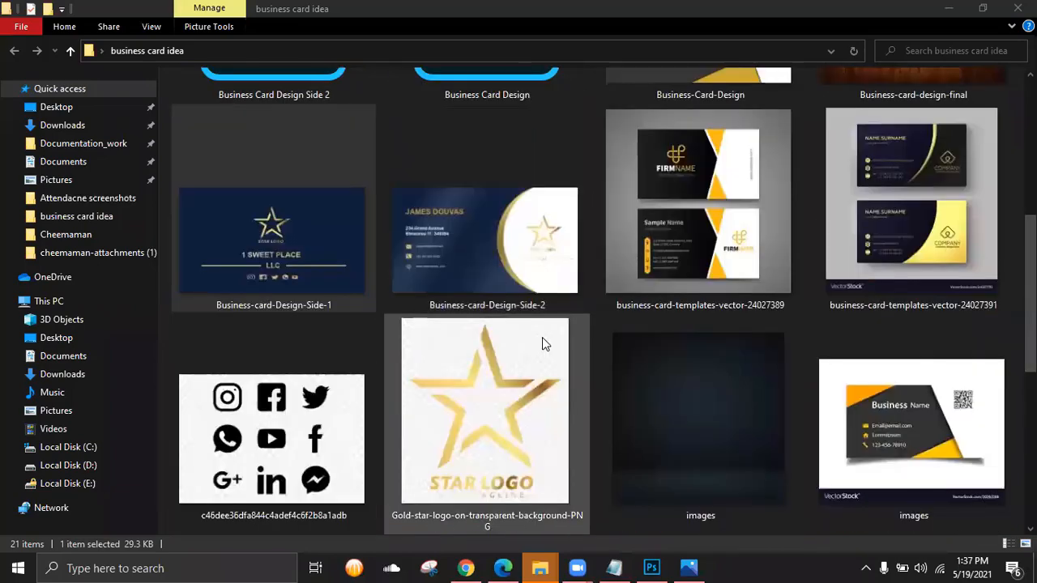
pyautogui.scroll(2, 542, 337)
pyautogui.scroll(-2, 542, 337)
pyautogui.scroll(-2, 543, 336)
pyautogui.moveTo(713, 252); pyautogui.dragTo(737, 65)
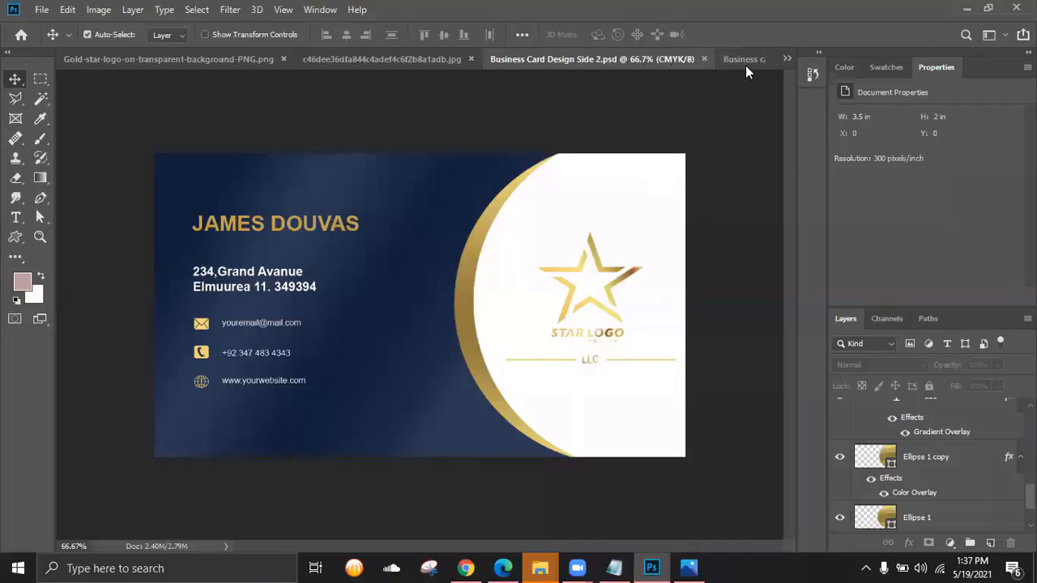
# - Close the card, icons and logo documents without saving, then open Simple-Ambient-Vignette-Background-Dark.jpg
pyautogui.click(702, 58)
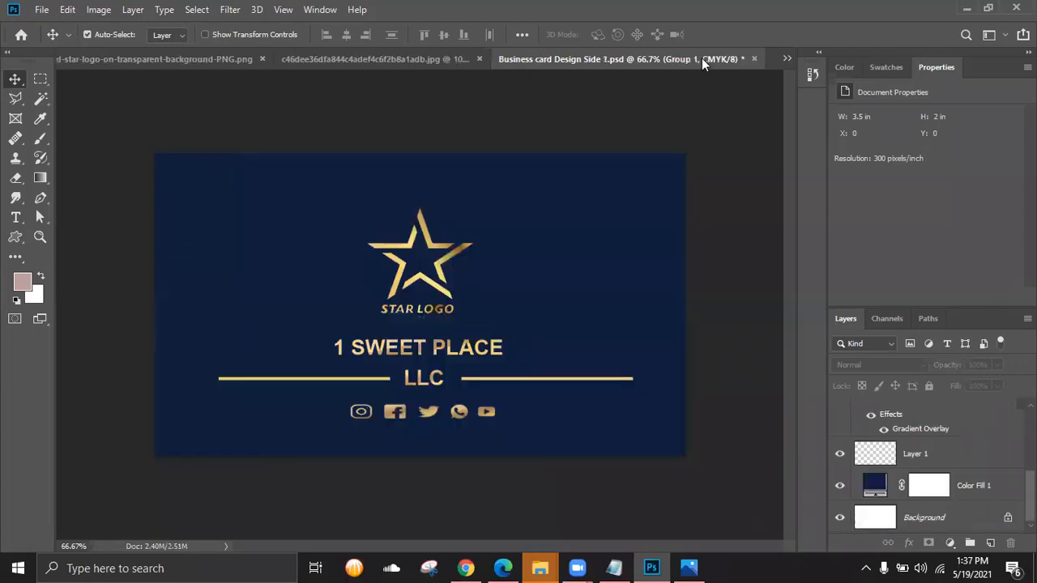
pyautogui.click(751, 59)
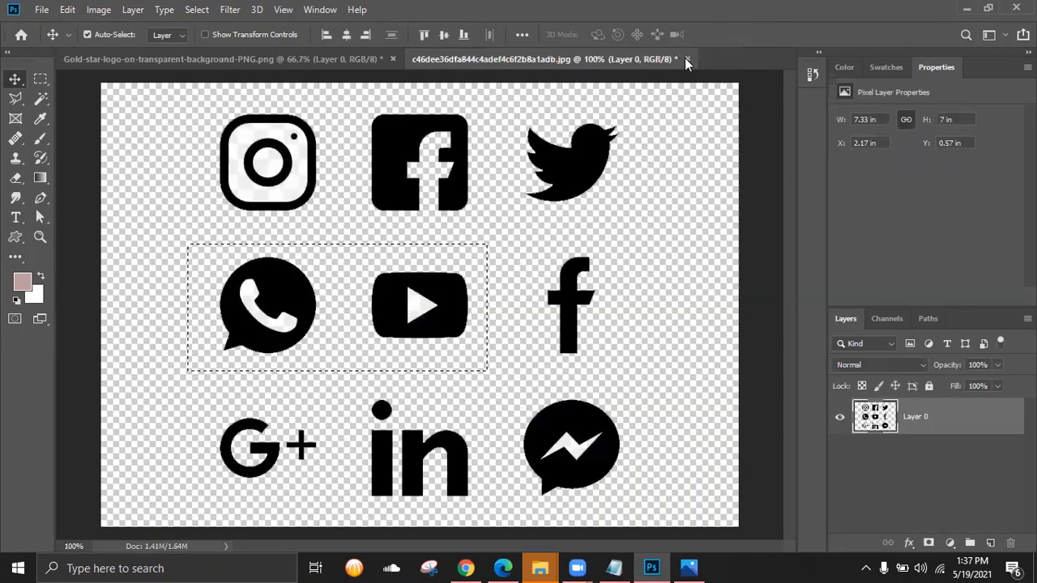
pyautogui.click(686, 59)
pyautogui.click(527, 217)
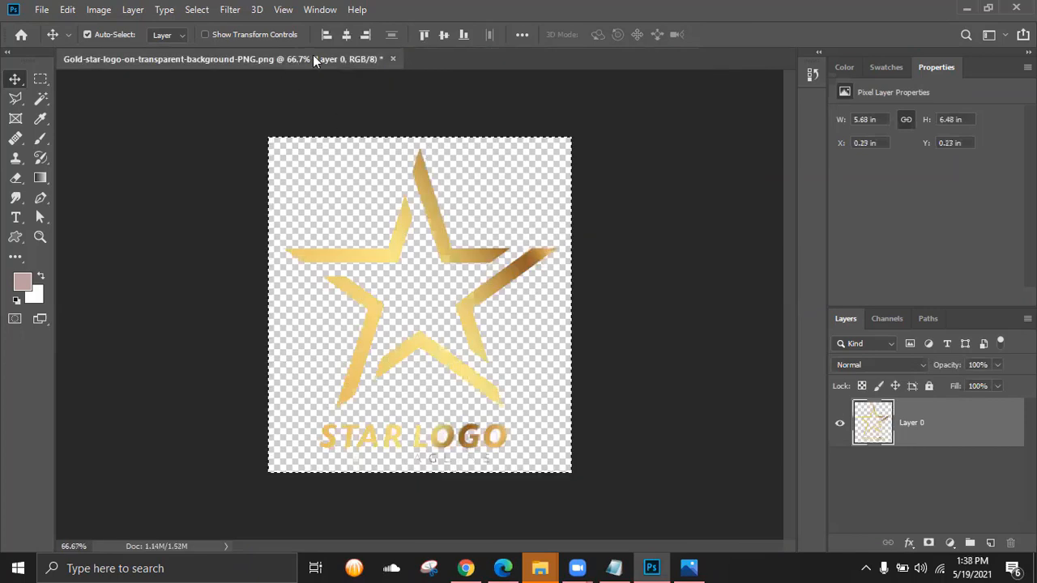
pyautogui.click(390, 59)
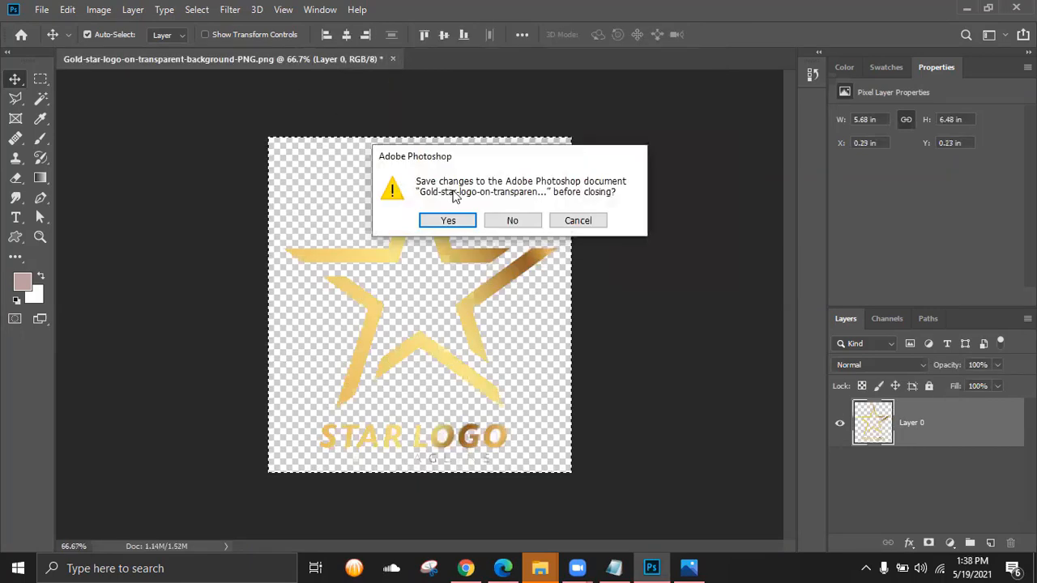
pyautogui.click(496, 218)
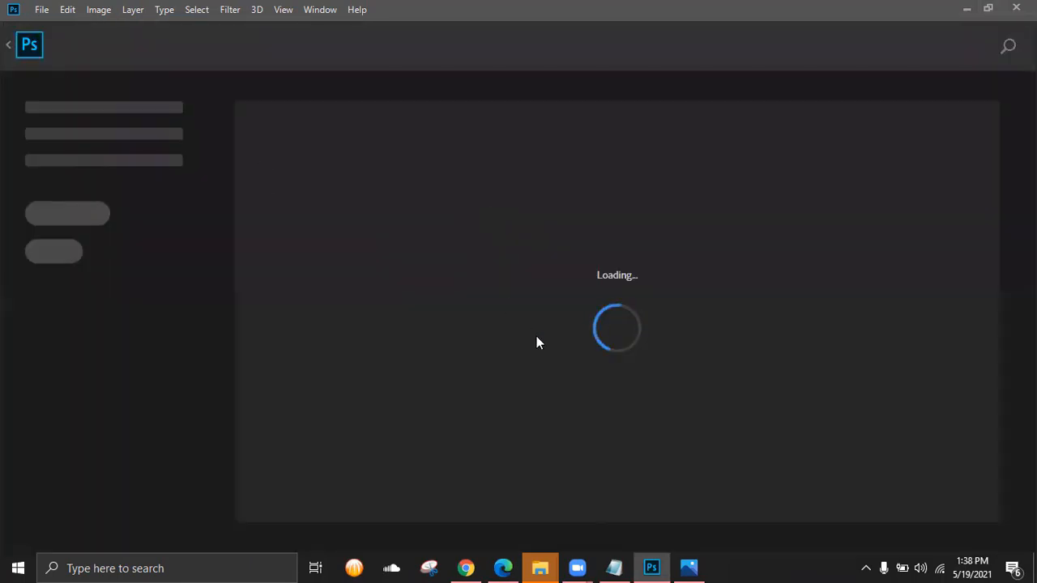
pyautogui.hotkey('alt', 'Tab')
pyautogui.moveTo(639, 507); pyautogui.dragTo(651, 567)
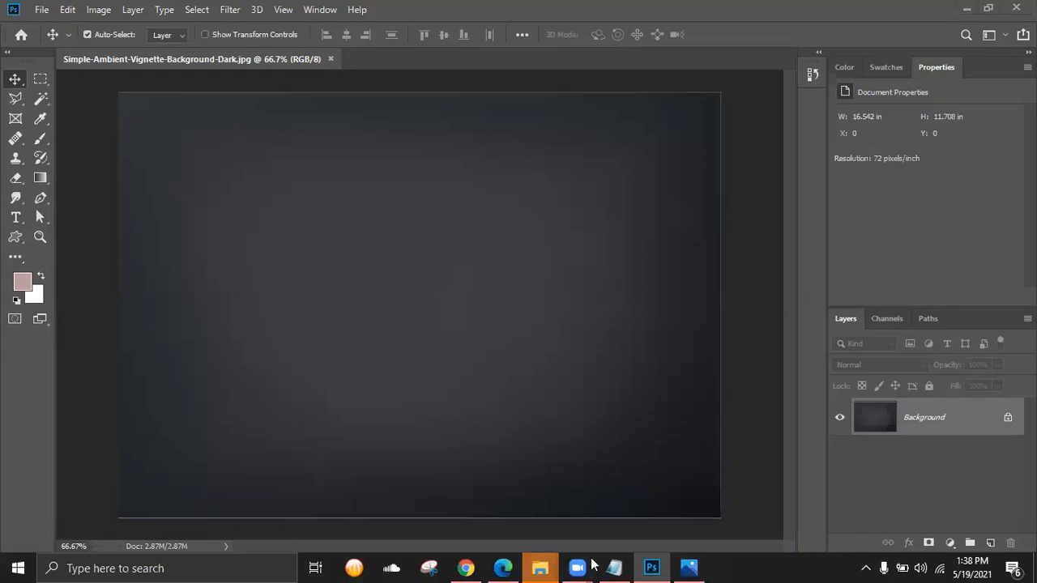
# - Check the blue mockup reference, then select Business-card-Design-Side-1 in the business card idea folder
pyautogui.moveTo(539, 568)
pyautogui.click(455, 517)
pyautogui.scroll(6, 567, 352)
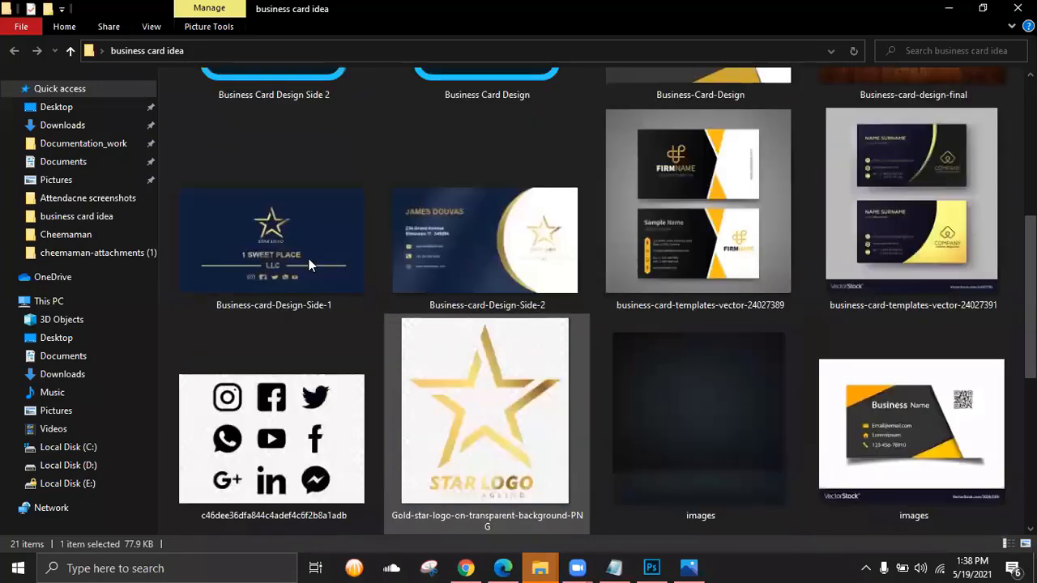
pyautogui.click(269, 238)
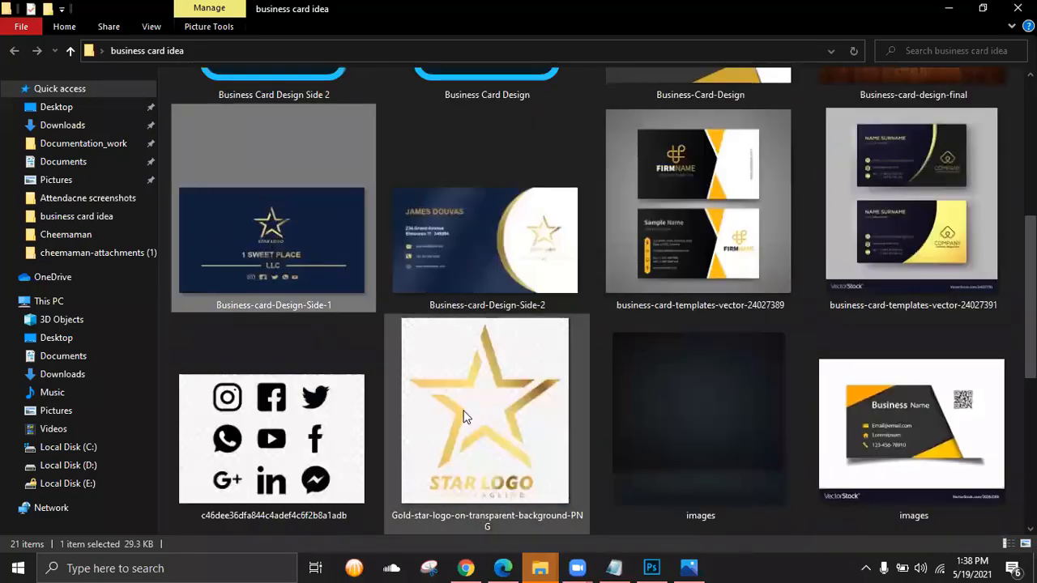
pyautogui.click(504, 260)
pyautogui.scroll(-5, 563, 323)
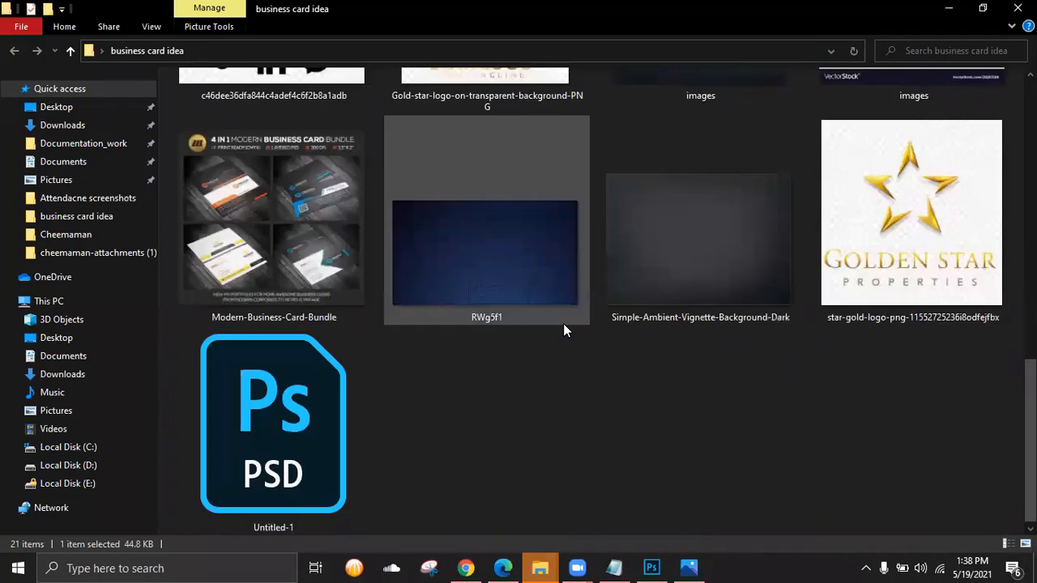
pyautogui.scroll(4, 562, 323)
pyautogui.click(693, 567)
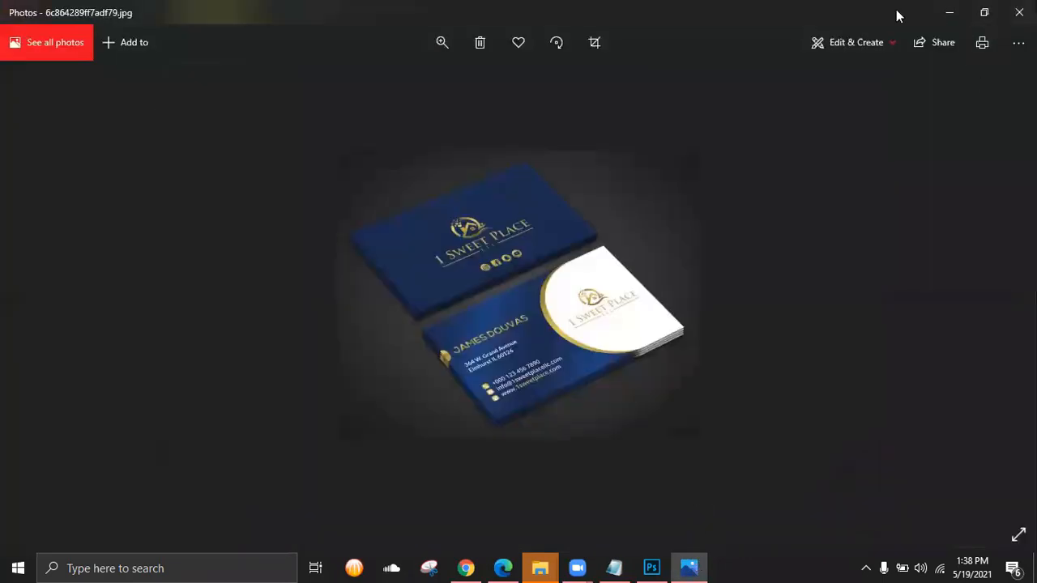
pyautogui.click(947, 12)
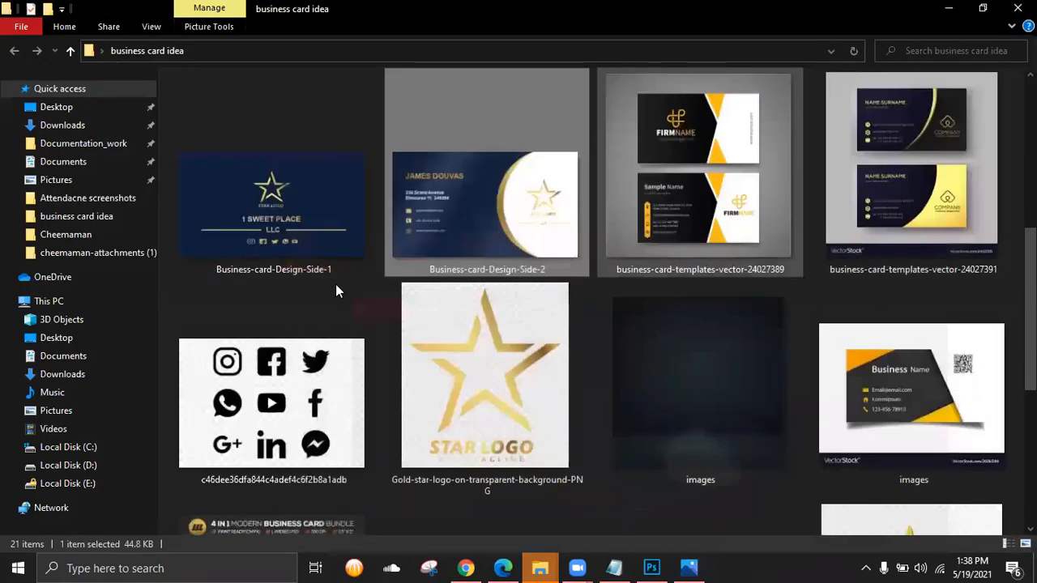
pyautogui.click(294, 182)
# - Place Business-card-Design-Side-1 onto the vignette background and scale it to 57%
pyautogui.moveTo(293, 183); pyautogui.dragTo(459, 296)
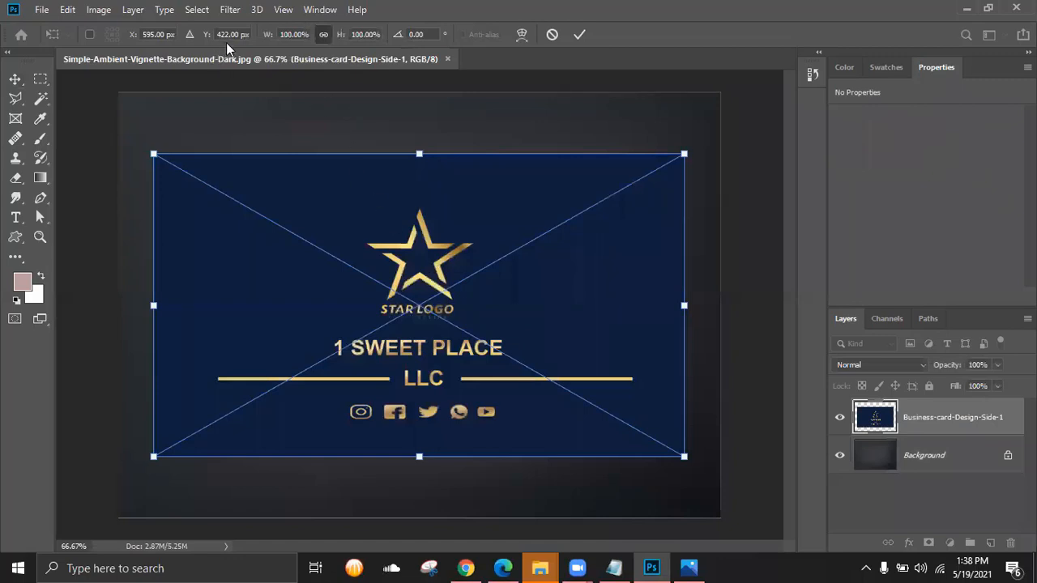
pyautogui.moveTo(266, 38); pyautogui.dragTo(239, 54)
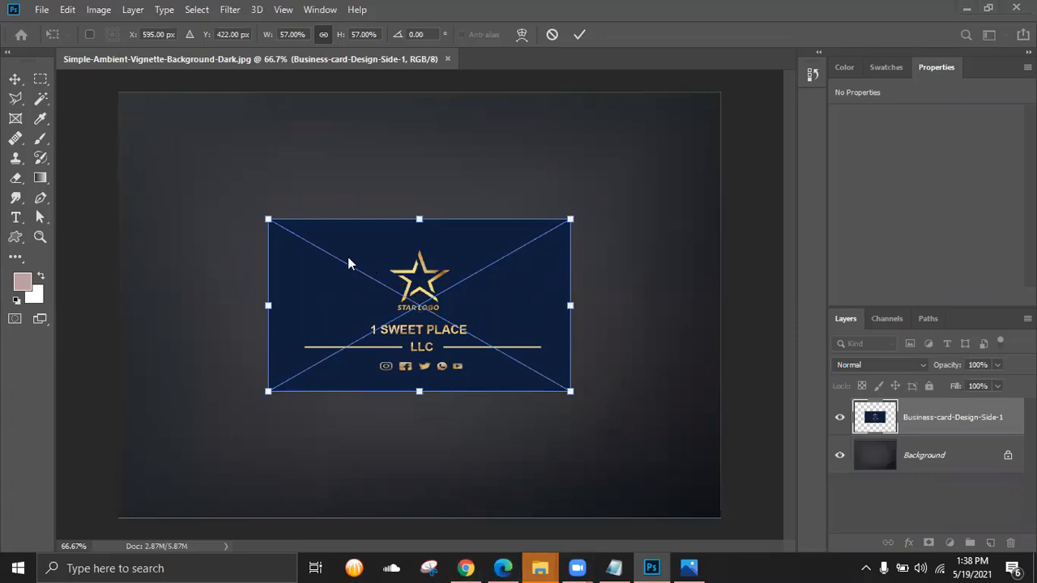
# - Glance at the reference mockup photo, then put it away
pyautogui.click(687, 567)
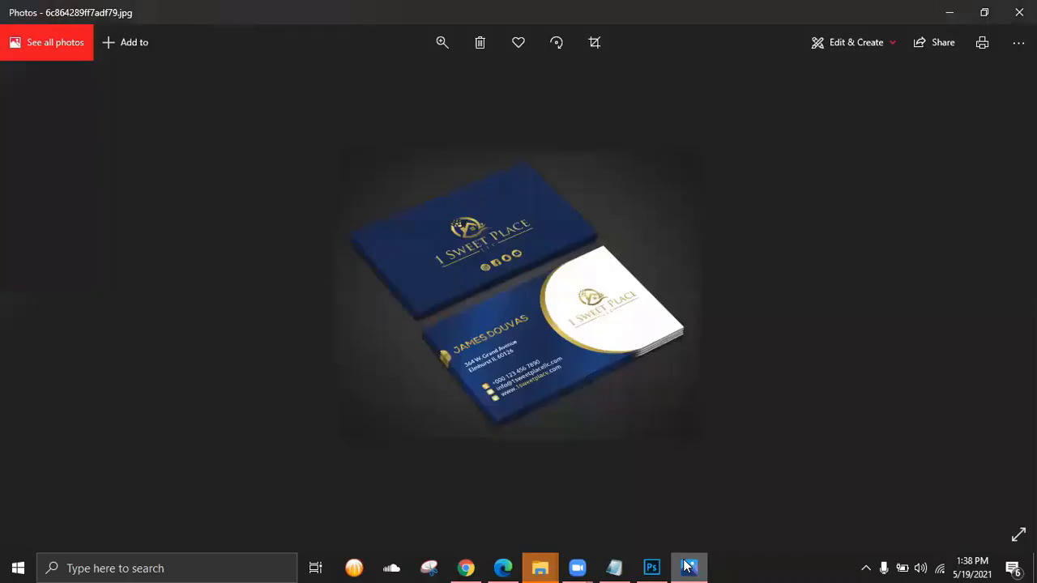
pyautogui.scroll(2, 518, 281)
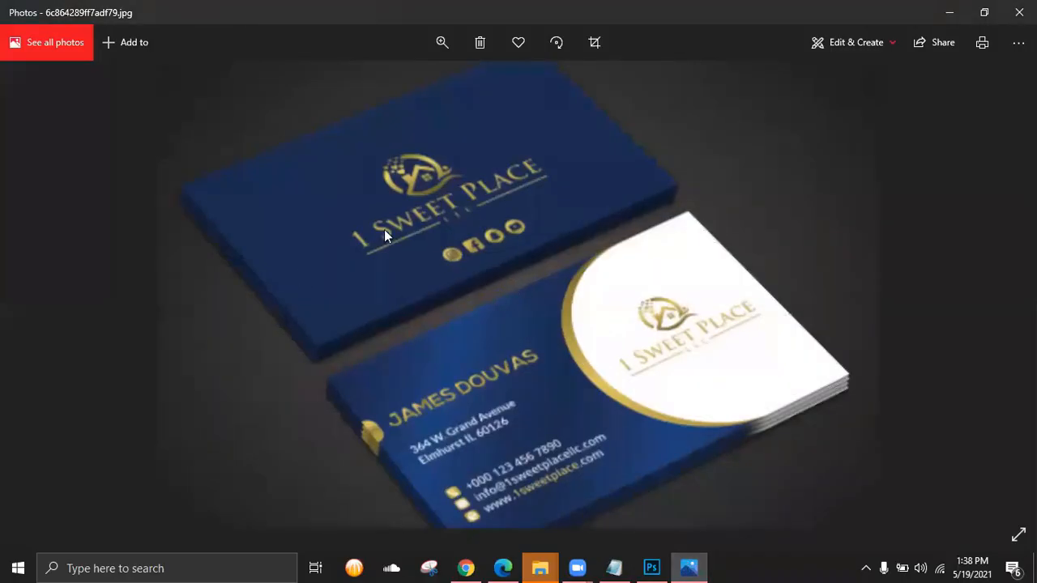
pyautogui.scroll(-3, 384, 229)
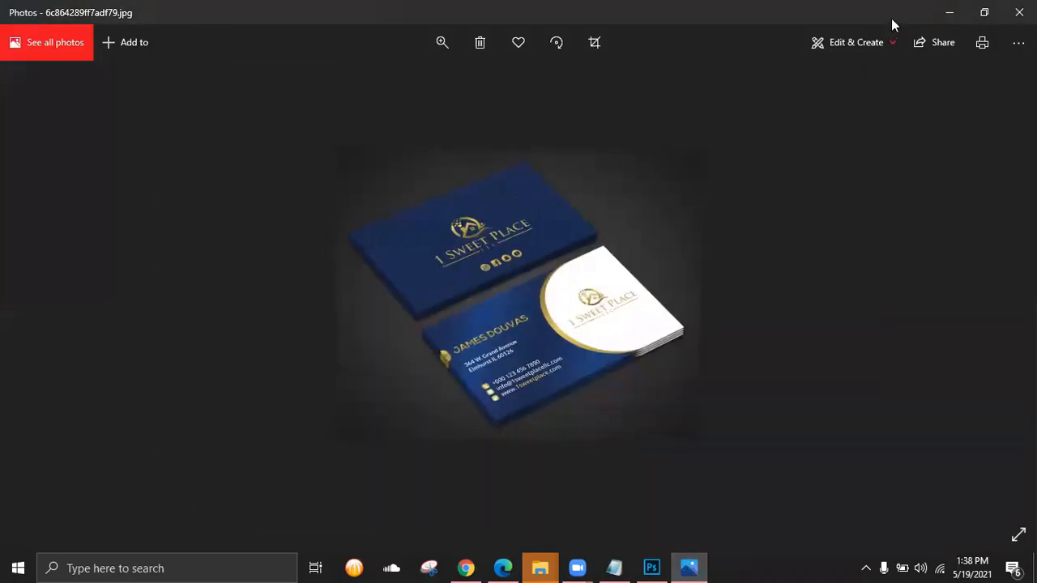
pyautogui.click(948, 14)
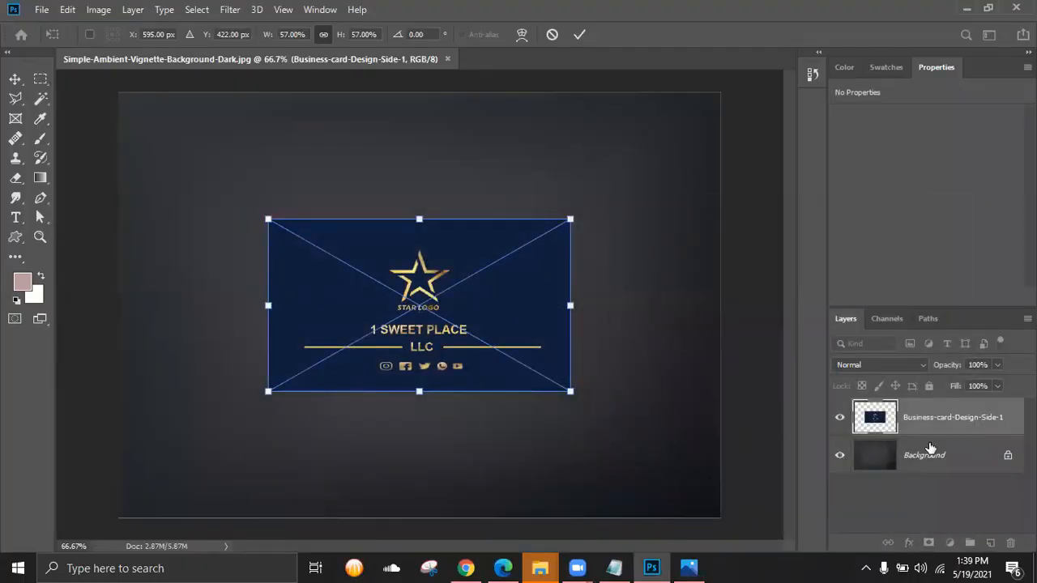
# - Delete the placed card layer and open Business-card-Design-Side-1 as its own document
pyautogui.moveTo(919, 416); pyautogui.dragTo(1009, 542)
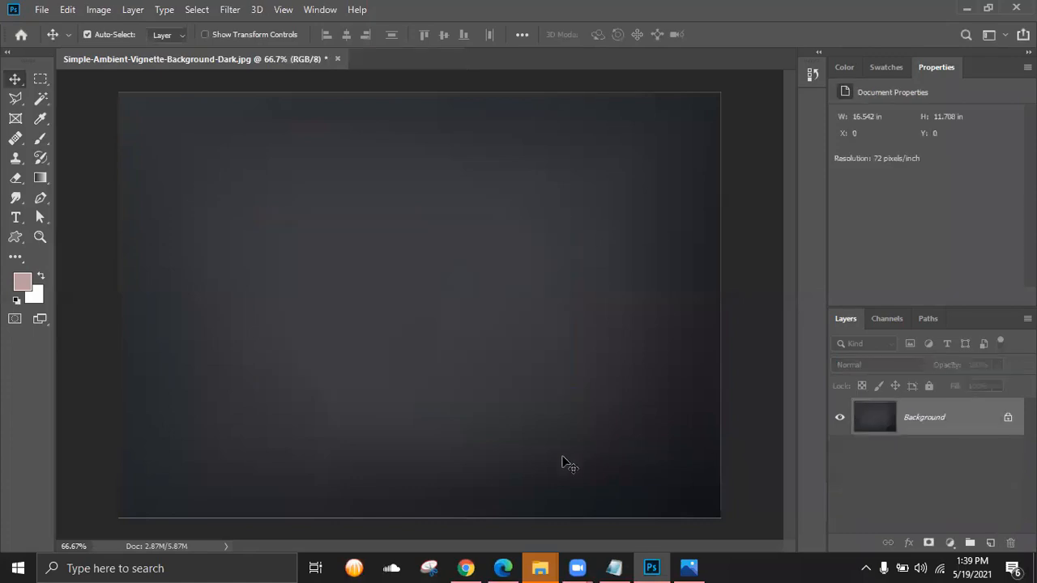
pyautogui.moveTo(541, 565)
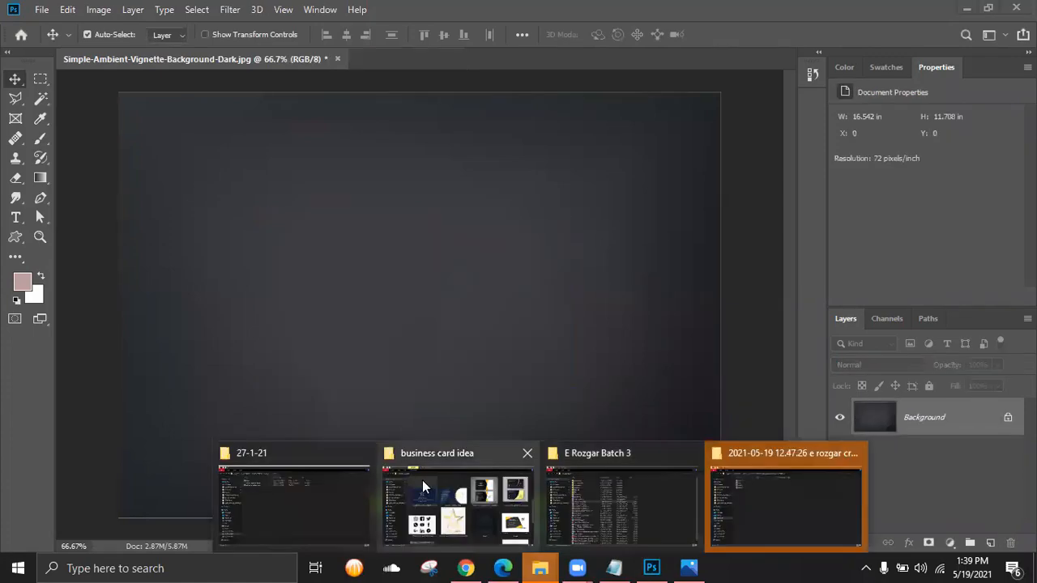
pyautogui.click(422, 486)
pyautogui.moveTo(342, 213); pyautogui.dragTo(450, 55)
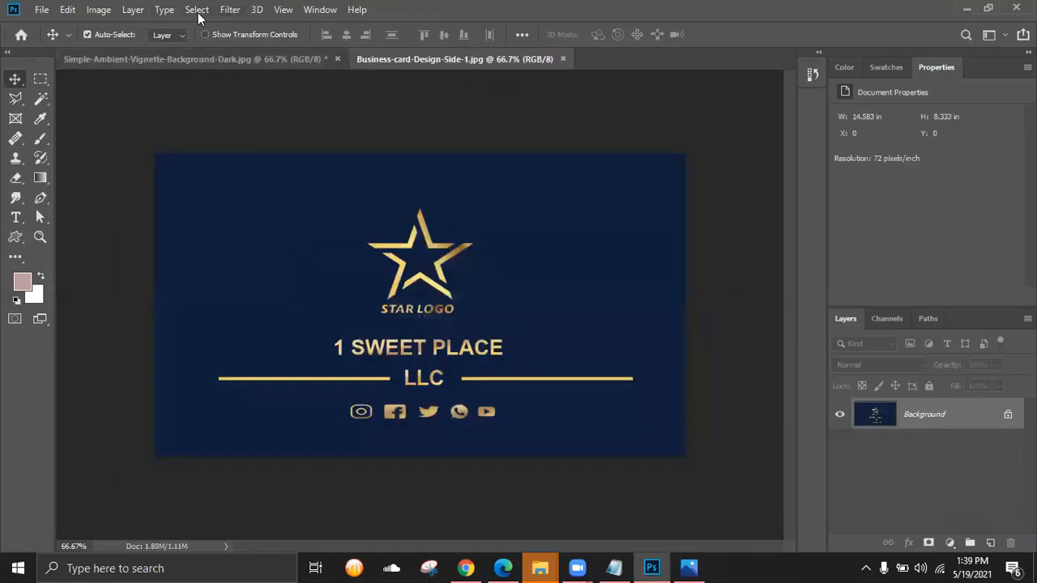
# - Copy the entire Side-1 card image and return to the vignette background document
pyautogui.hotkey('ctrl', 'a')
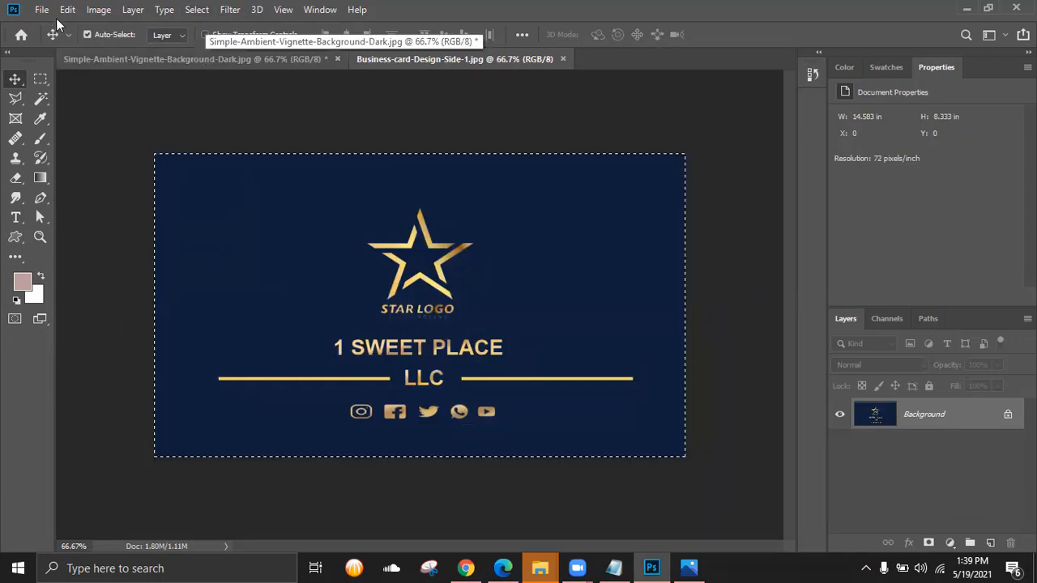
pyautogui.click(67, 10)
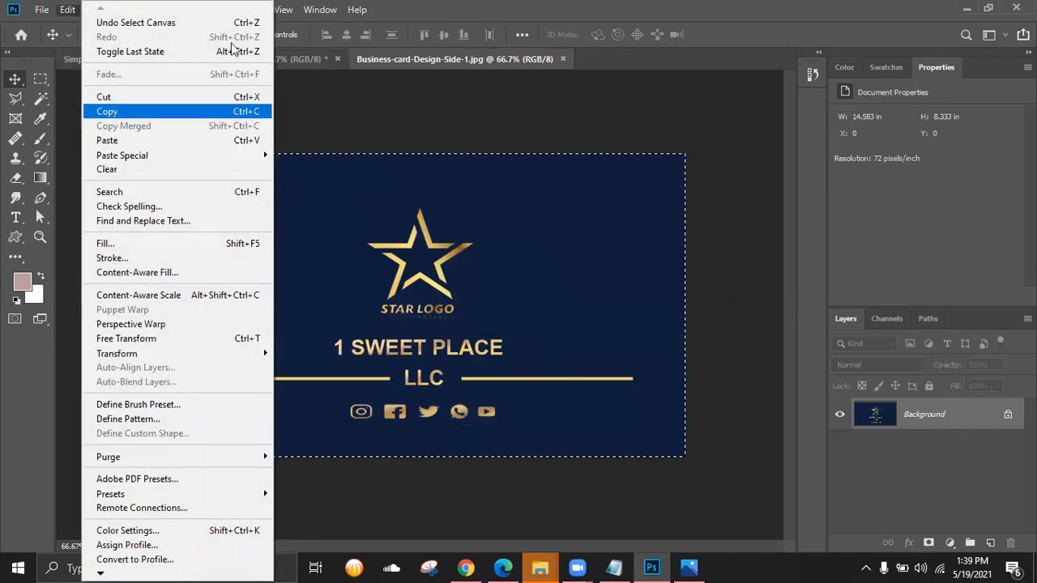
pyautogui.click(112, 113)
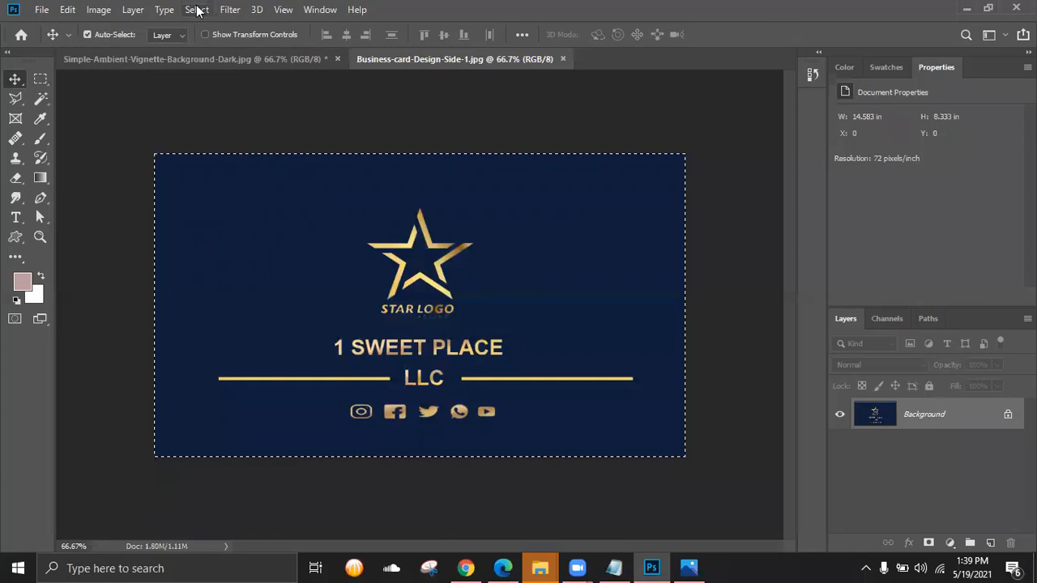
pyautogui.click(216, 60)
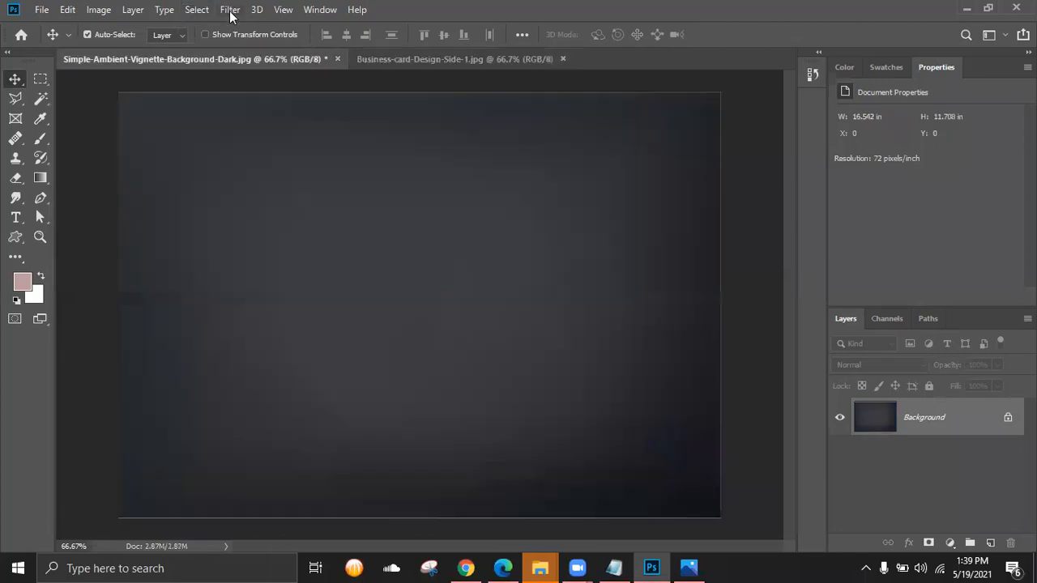
# - In Filter > Vanishing Point, draw a four-corner perspective plane left of centre
pyautogui.click(230, 9)
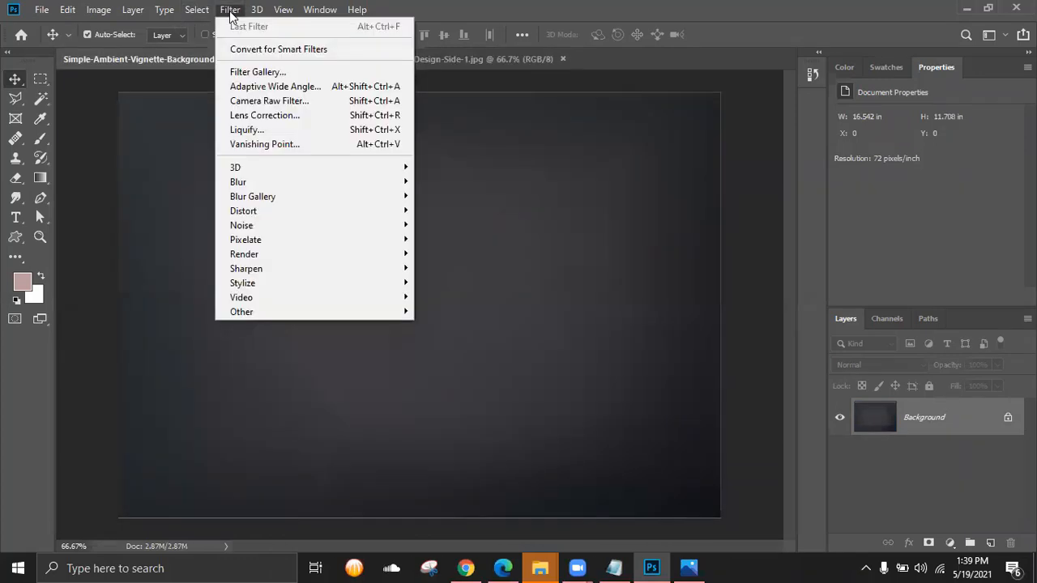
pyautogui.click(263, 146)
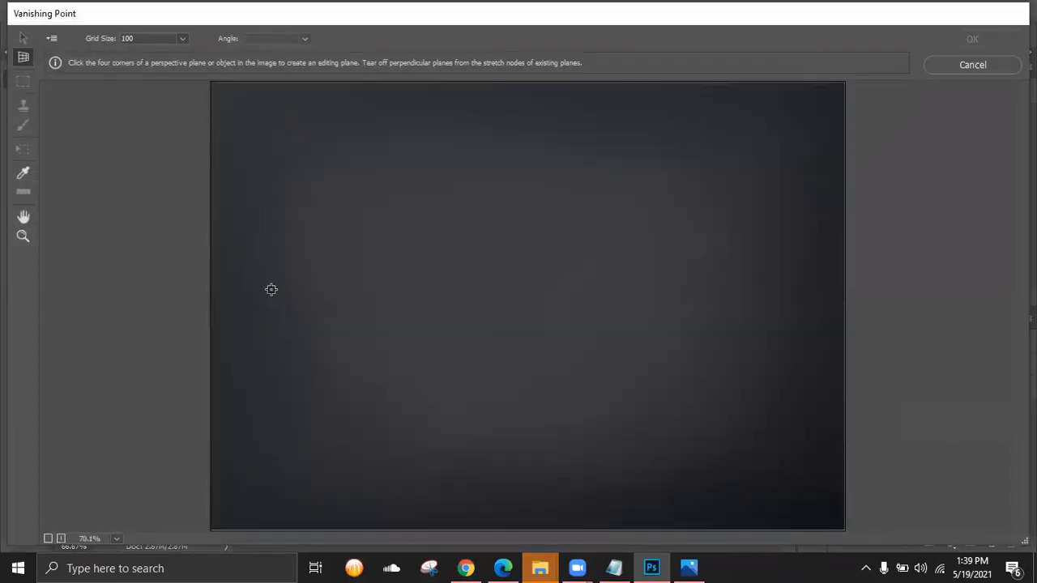
pyautogui.click(270, 299)
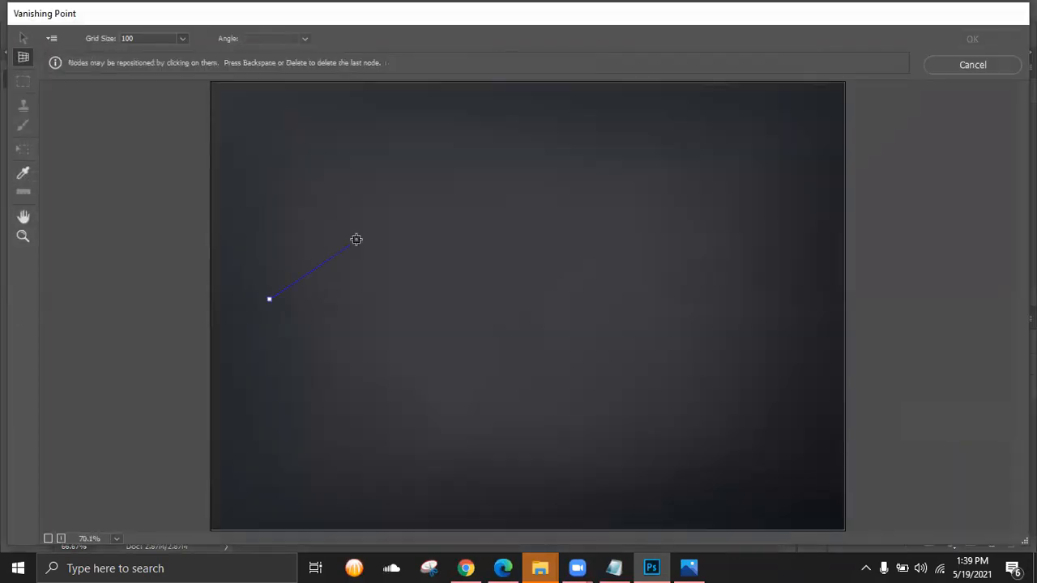
pyautogui.click(465, 171)
pyautogui.click(565, 258)
pyautogui.click(368, 400)
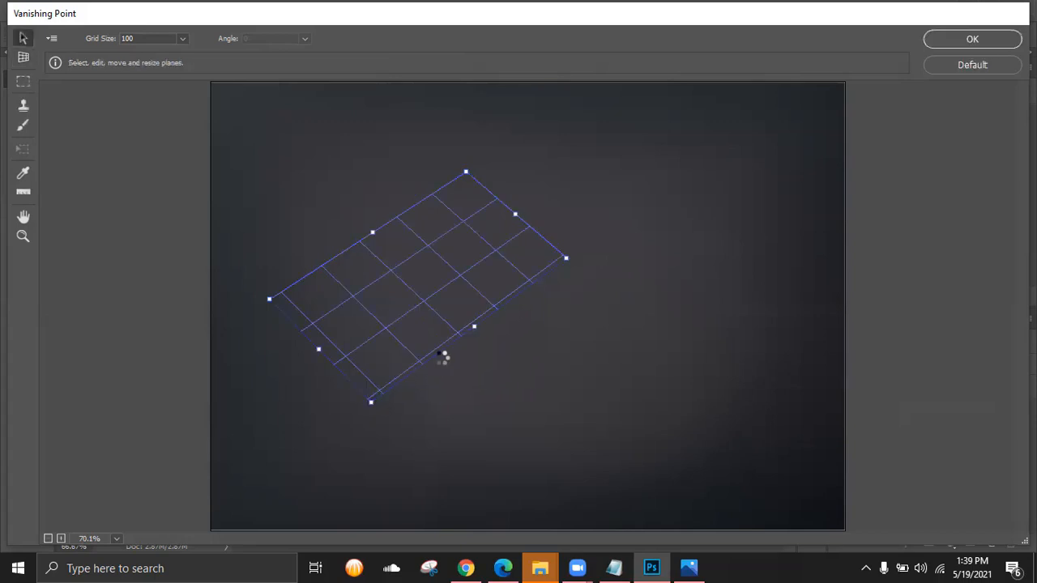
# - Paste the front card into the plane, scale it down to fit, and apply
pyautogui.hotkey('ctrl', 'v')
pyautogui.moveTo(586, 164); pyautogui.dragTo(621, 234)
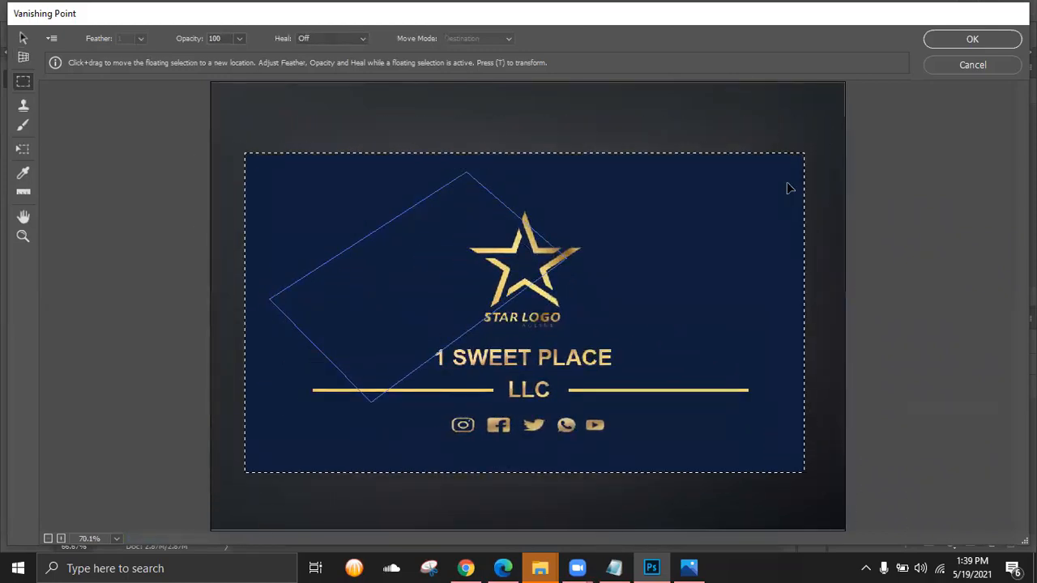
pyautogui.press('t')
pyautogui.moveTo(806, 160); pyautogui.dragTo(436, 309)
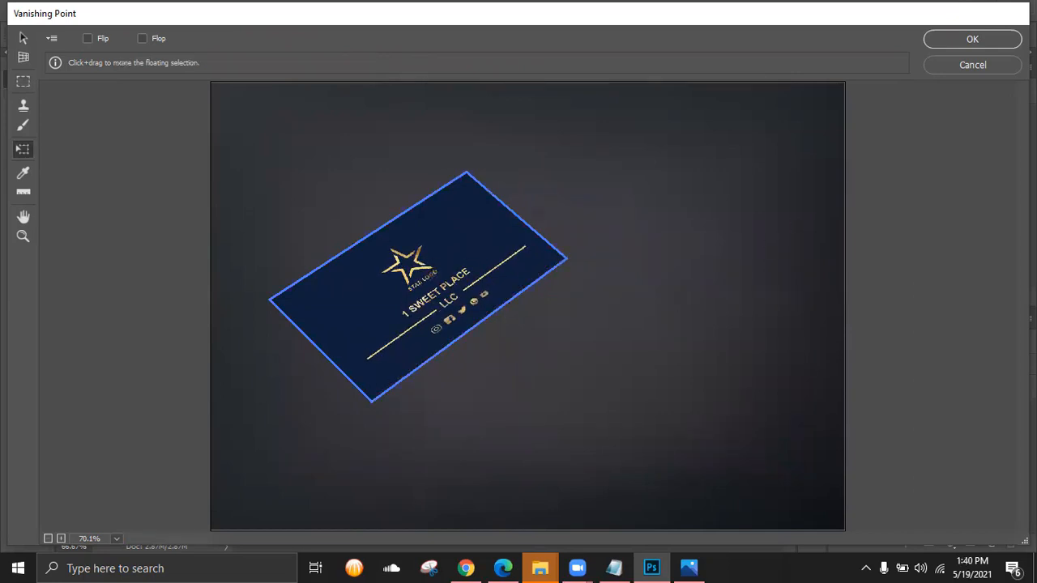
pyautogui.click(993, 42)
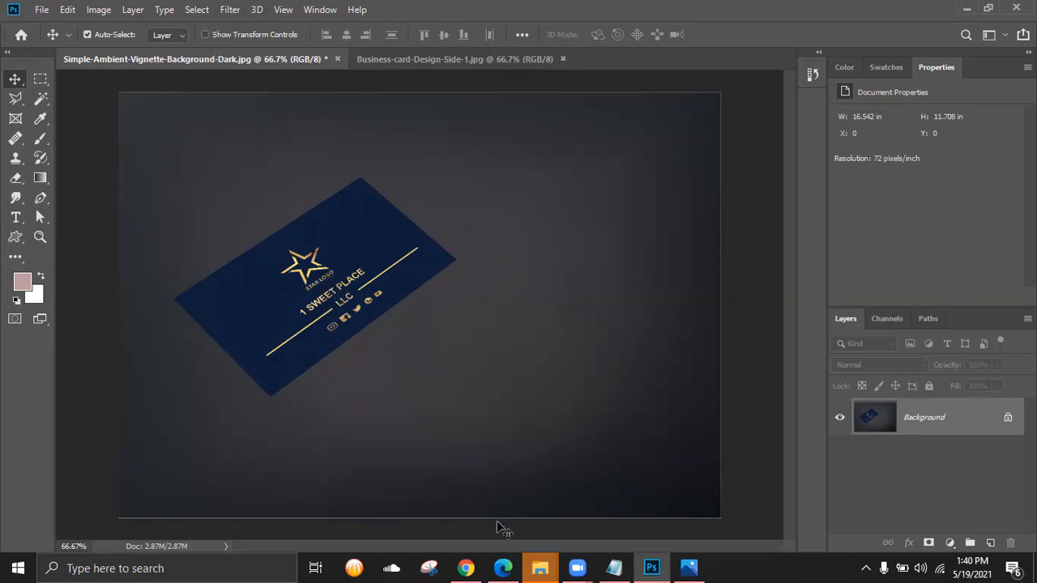
# - Open Business-card-Design-Side-2, copy its whole image, and switch back to the vignette mockup
pyautogui.moveTo(545, 567)
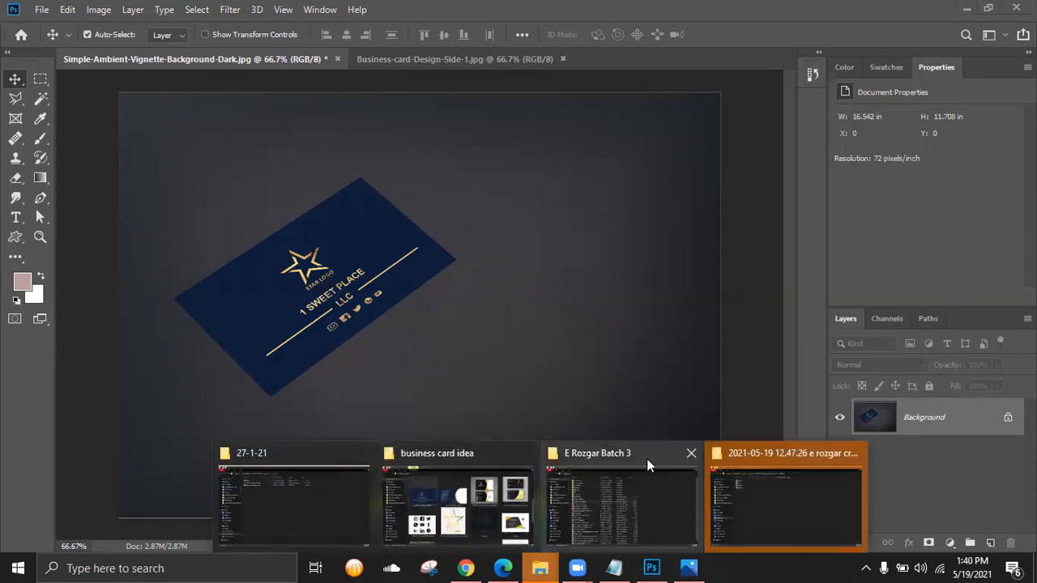
pyautogui.click(440, 515)
pyautogui.moveTo(504, 177); pyautogui.dragTo(651, 54)
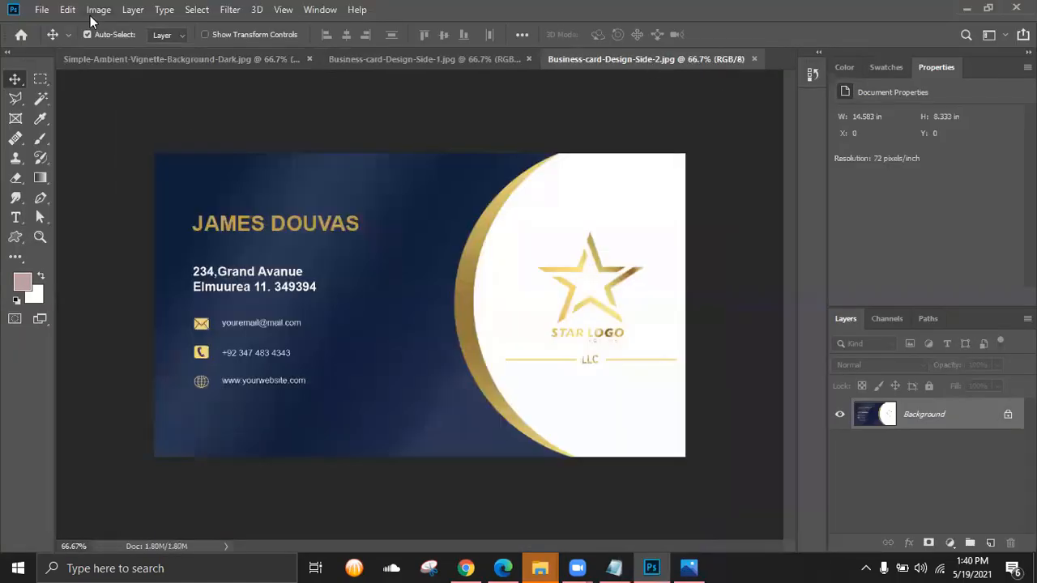
pyautogui.hotkey('ctrl', 'a')
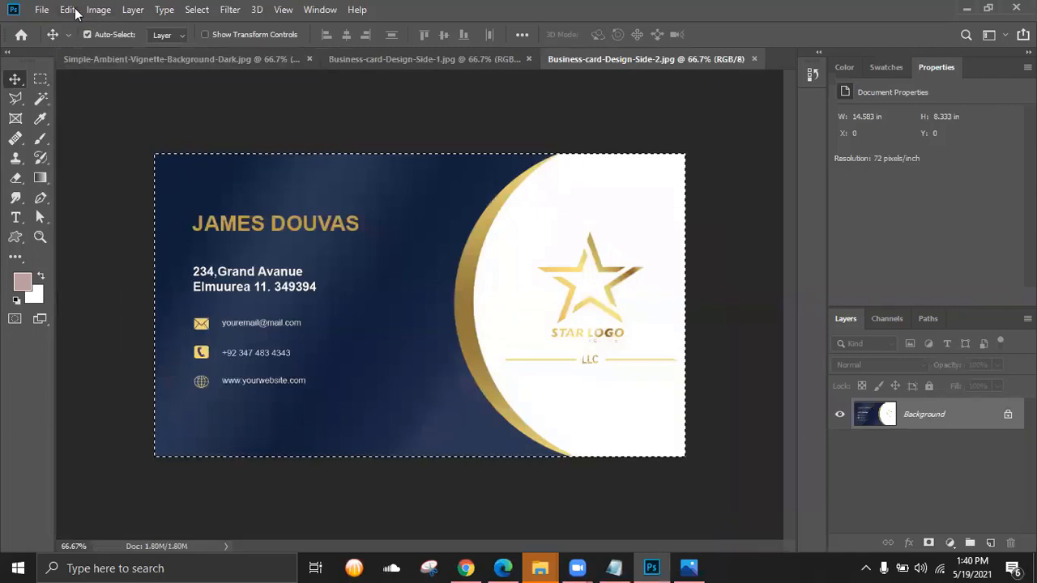
pyautogui.click(67, 9)
pyautogui.click(113, 111)
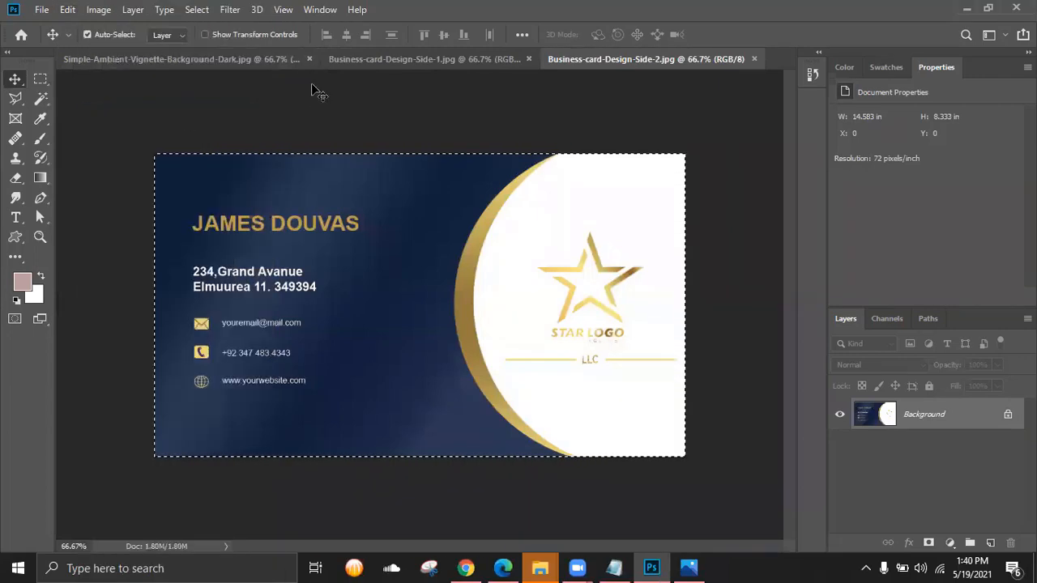
pyautogui.click(228, 59)
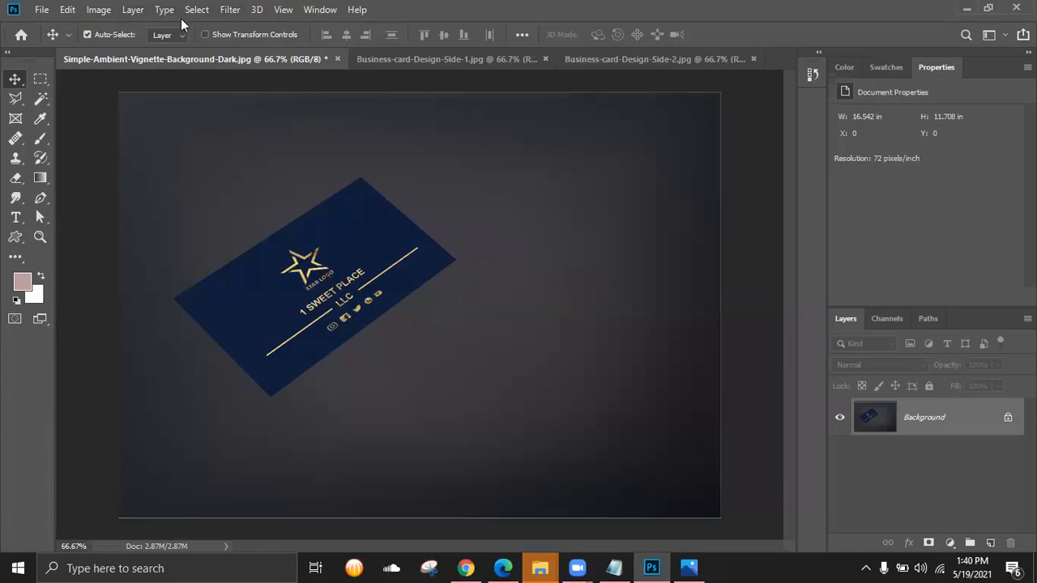
pyautogui.click(228, 9)
# - In Vanishing Point, draw a second perspective plane to the right of the front card
pyautogui.click(259, 144)
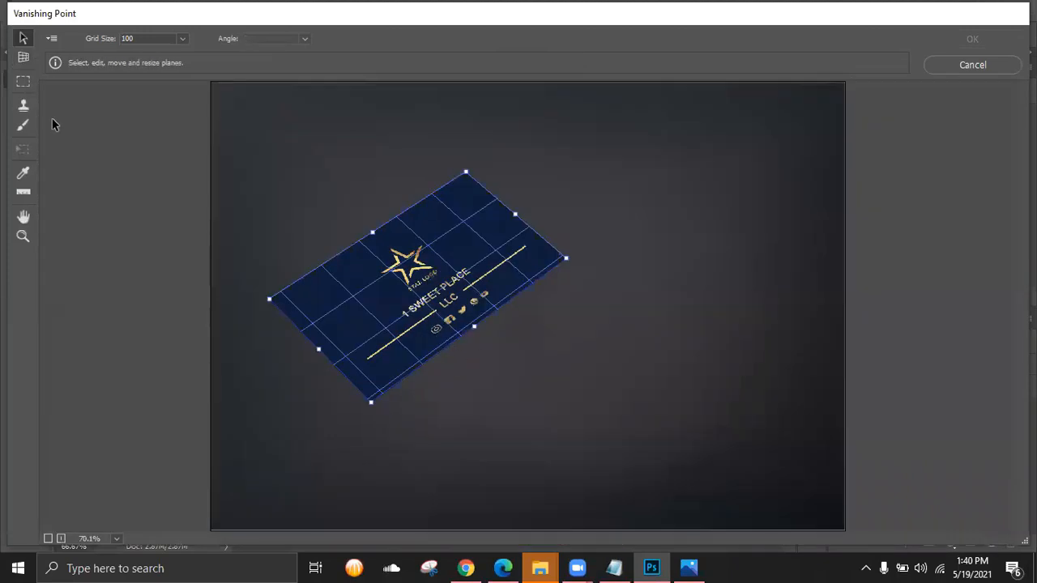
pyautogui.click(23, 59)
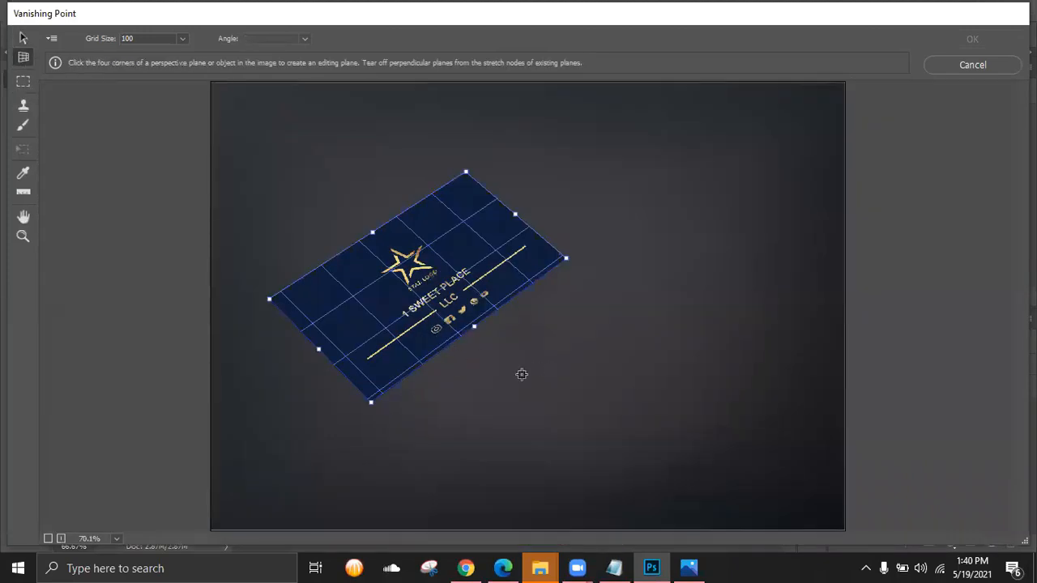
pyautogui.click(496, 350)
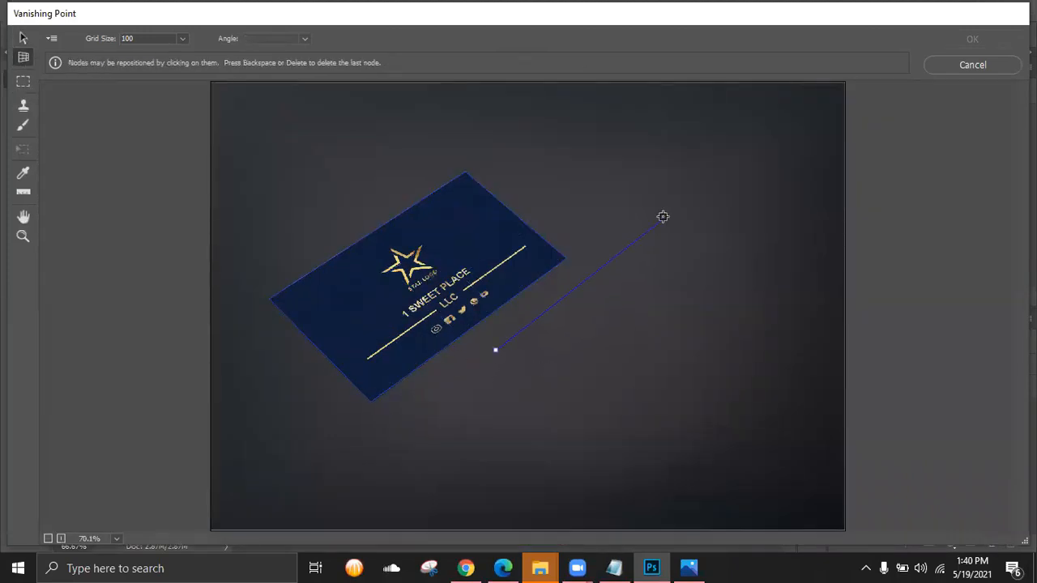
pyautogui.click(664, 225)
pyautogui.click(760, 303)
pyautogui.click(593, 442)
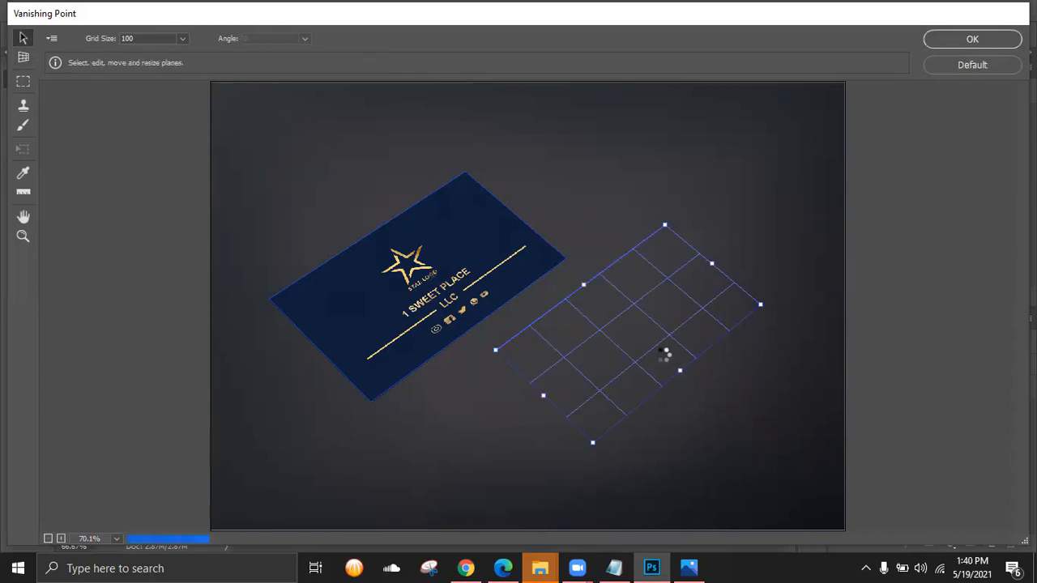
# - Paste the back-side card onto the second plane and shrink it with the Transform tool
pyautogui.hotkey('ctrl', 'v')
pyautogui.moveTo(580, 180); pyautogui.dragTo(721, 247)
pyautogui.press('t')
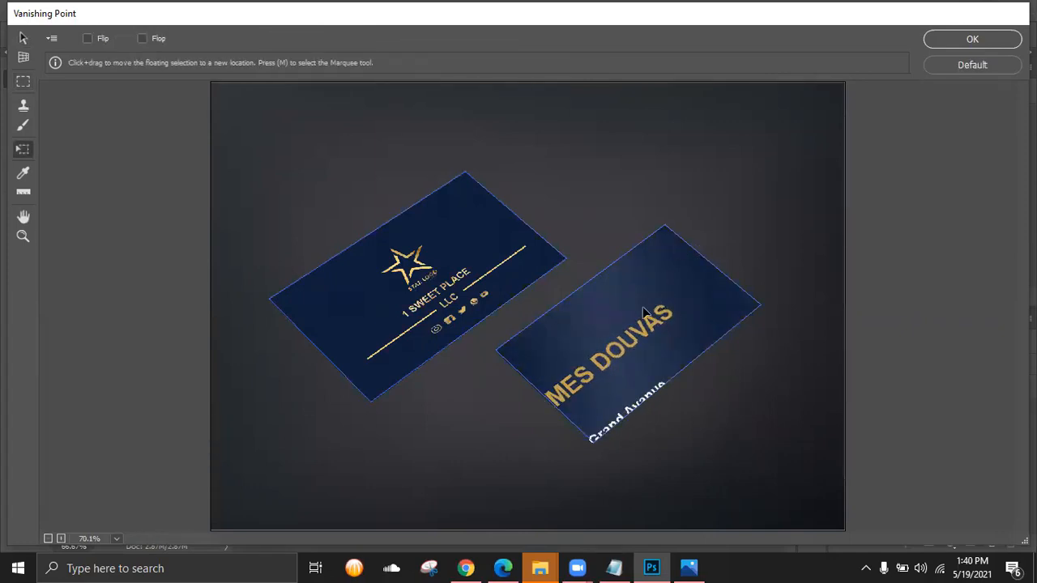
pyautogui.moveTo(646, 318); pyautogui.dragTo(687, 247)
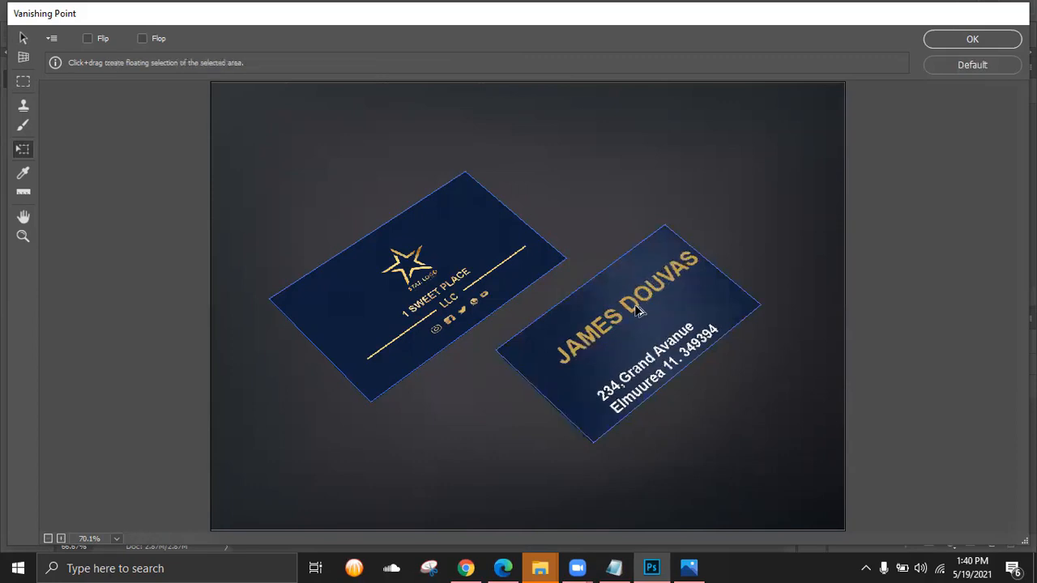
pyautogui.moveTo(644, 318); pyautogui.dragTo(501, 160)
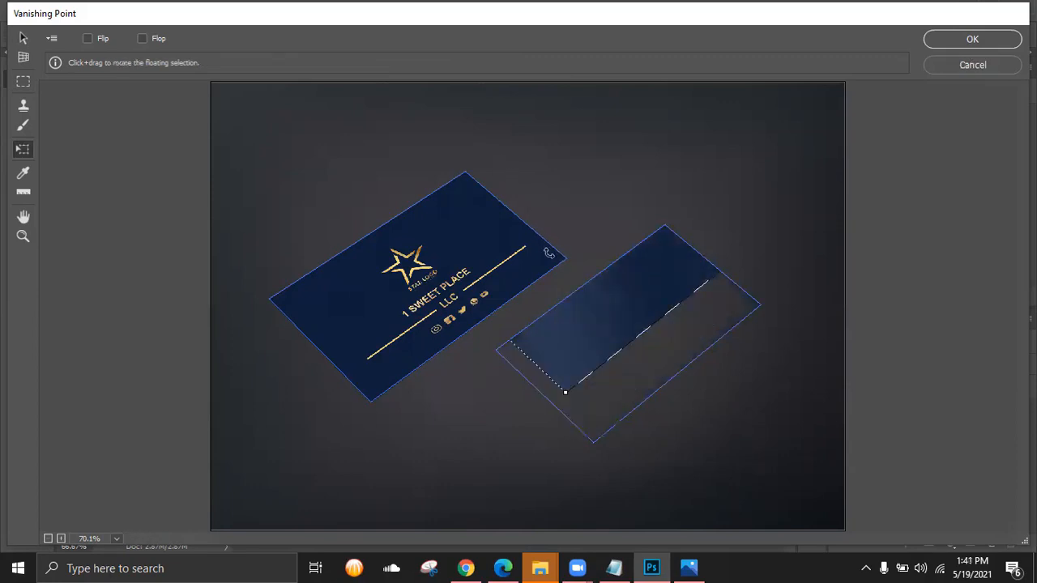
pyautogui.moveTo(564, 392); pyautogui.dragTo(621, 324)
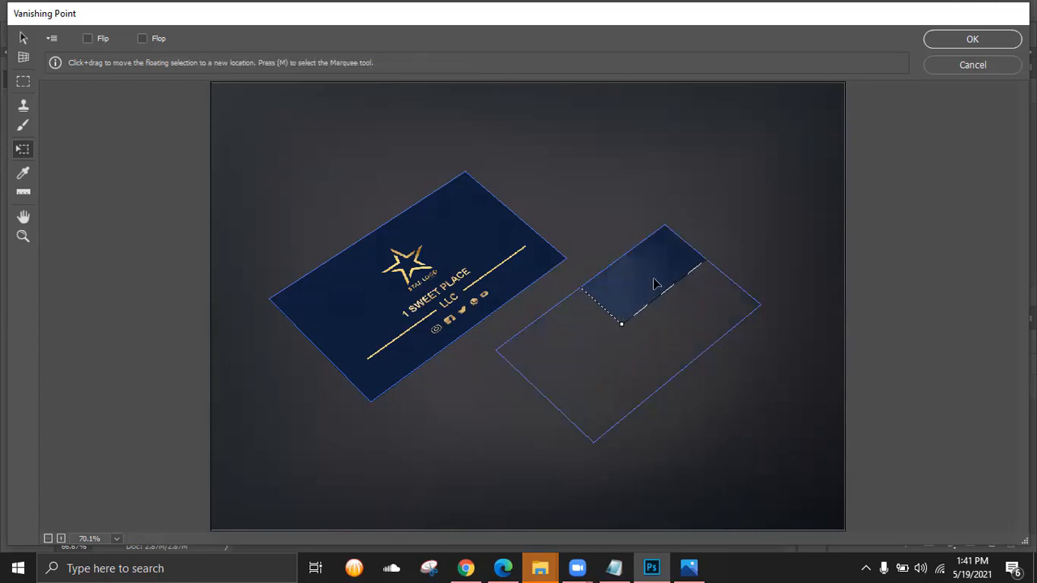
pyautogui.moveTo(654, 283)
pyautogui.mouseDown()
pyautogui.moveTo(608, 410)
pyautogui.moveTo(643, 299)
pyautogui.moveTo(662, 308)
pyautogui.moveTo(646, 340)
pyautogui.moveTo(637, 296)
pyautogui.moveTo(652, 258)
pyautogui.moveTo(606, 375)
pyautogui.moveTo(653, 245)
pyautogui.moveTo(662, 250)
pyautogui.moveTo(634, 324)
pyautogui.moveTo(648, 267)
pyautogui.mouseUp()
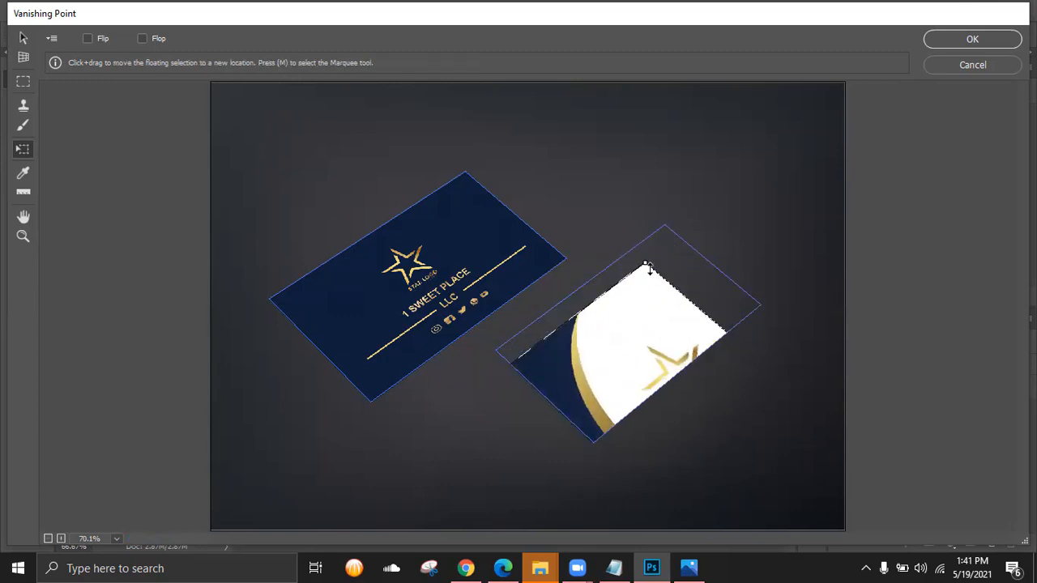
# - Fine-tune the back card's position and size to fill the right plane, then apply
pyautogui.moveTo(601, 376); pyautogui.dragTo(636, 308)
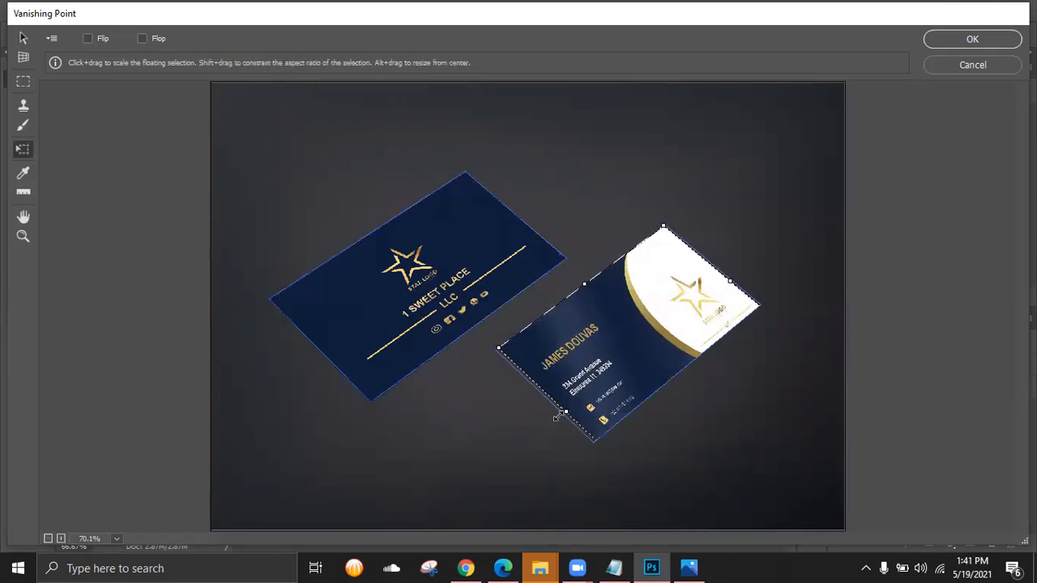
pyautogui.moveTo(631, 366); pyautogui.dragTo(653, 374)
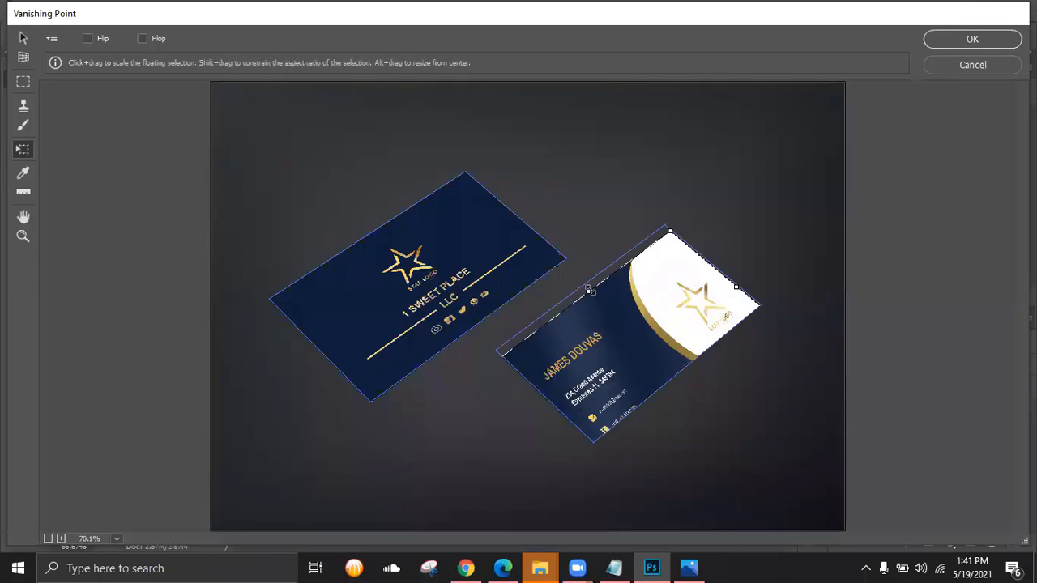
pyautogui.moveTo(590, 290); pyautogui.dragTo(555, 314)
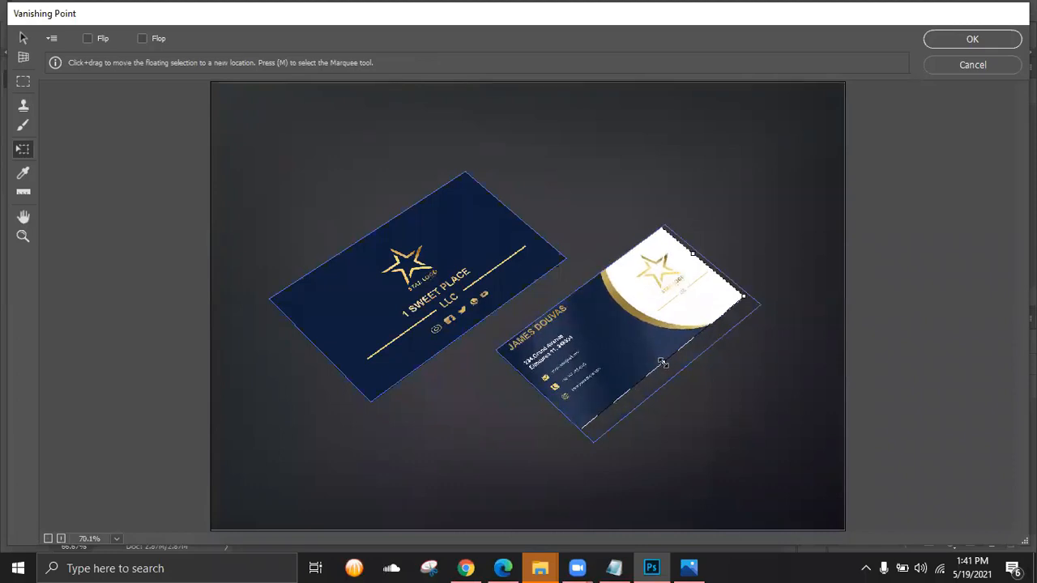
pyautogui.moveTo(640, 344)
pyautogui.mouseDown()
pyautogui.moveTo(640, 331)
pyautogui.moveTo(648, 339)
pyautogui.mouseUp()
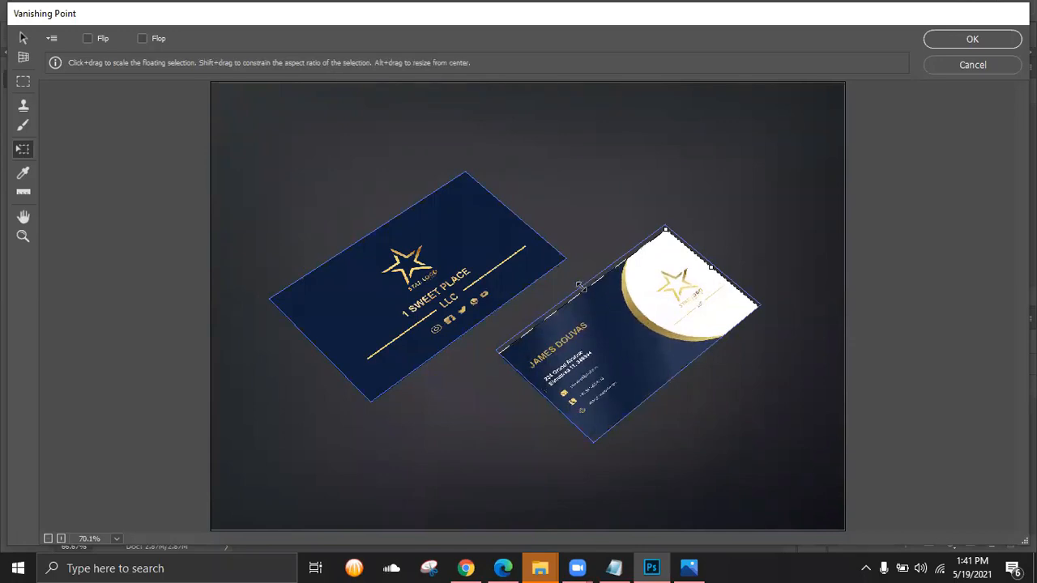
pyautogui.moveTo(583, 289); pyautogui.dragTo(580, 287)
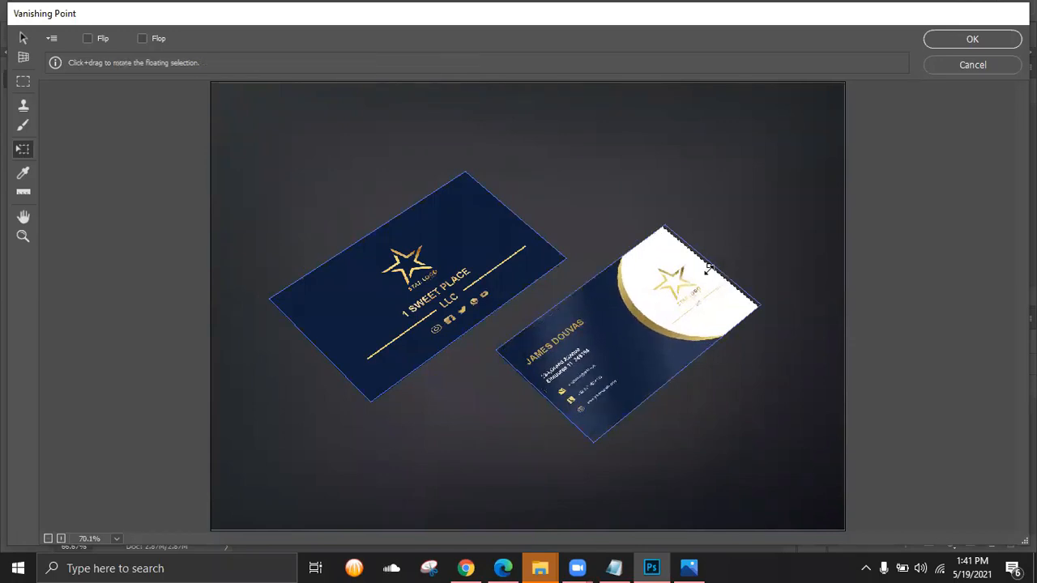
pyautogui.moveTo(708, 266); pyautogui.dragTo(712, 264)
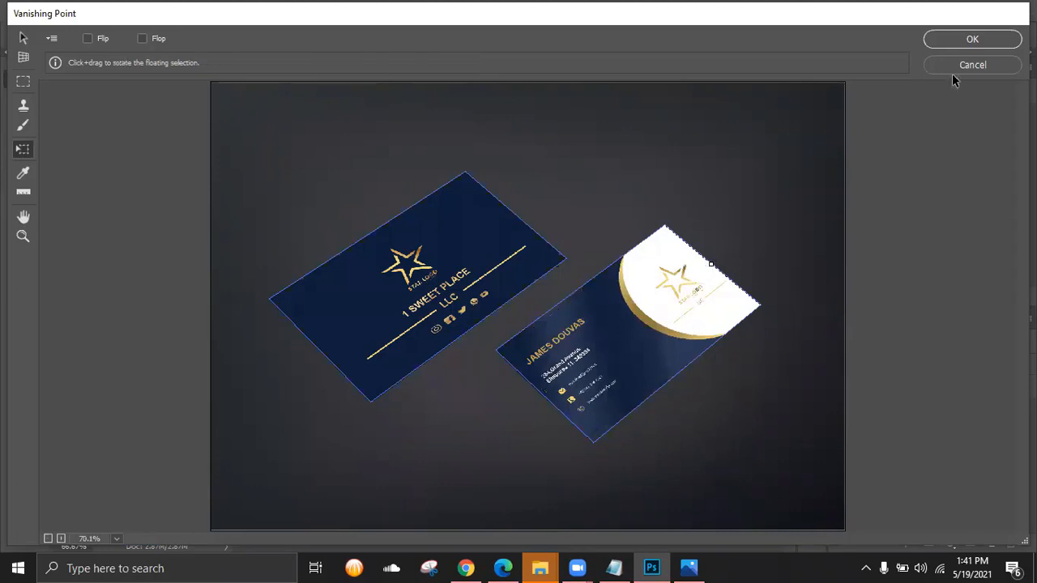
pyautogui.click(974, 40)
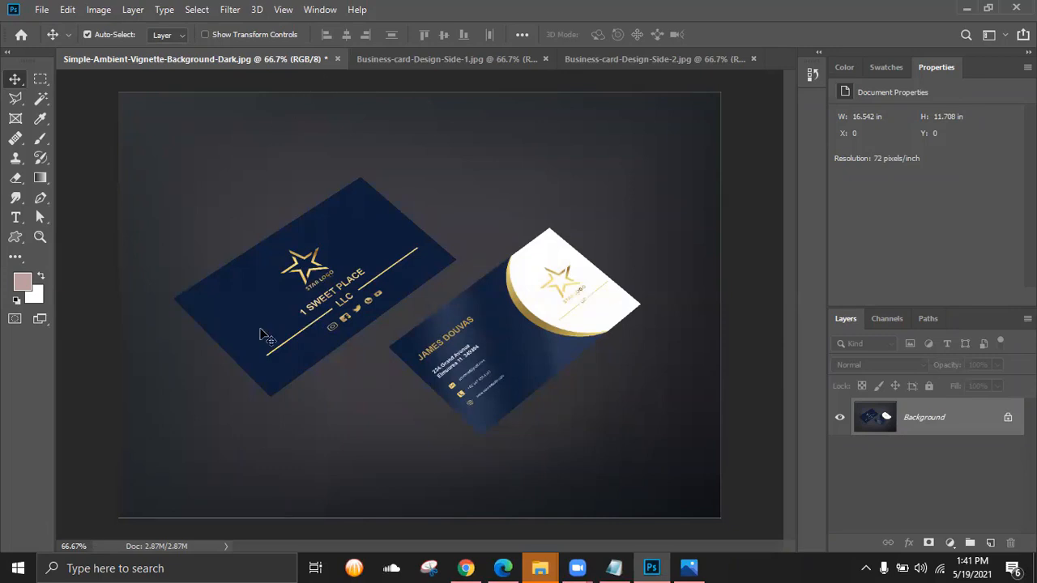
# - Compare the mockup against the reference image, closing the Filter menu unused
pyautogui.click(689, 567)
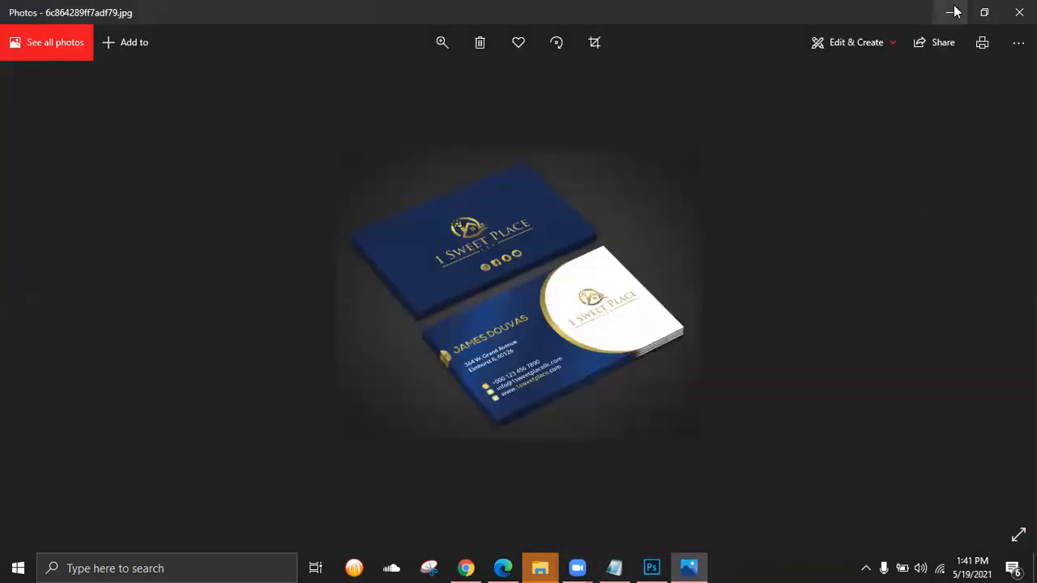
pyautogui.click(949, 10)
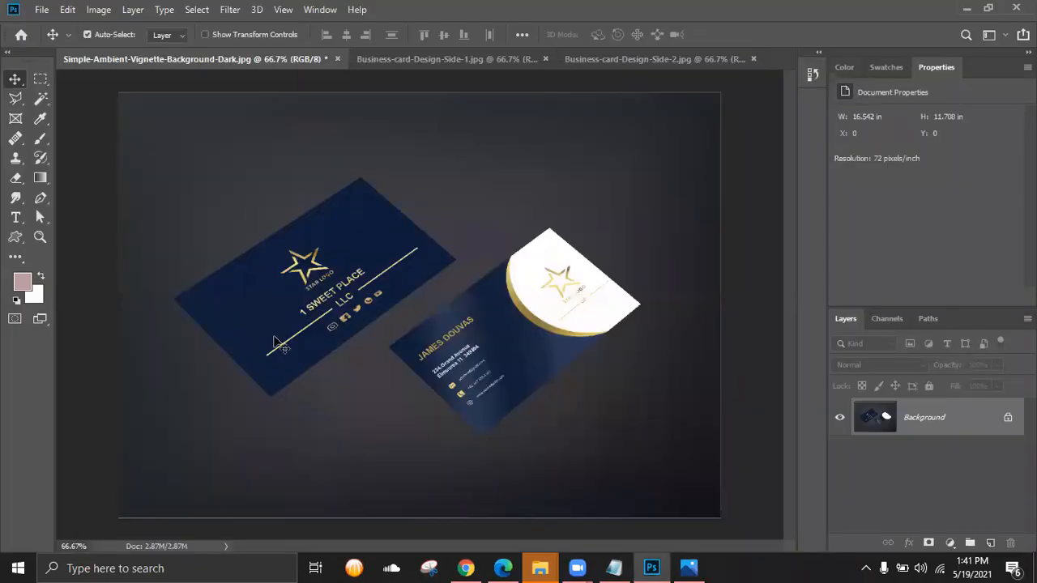
pyautogui.click(229, 9)
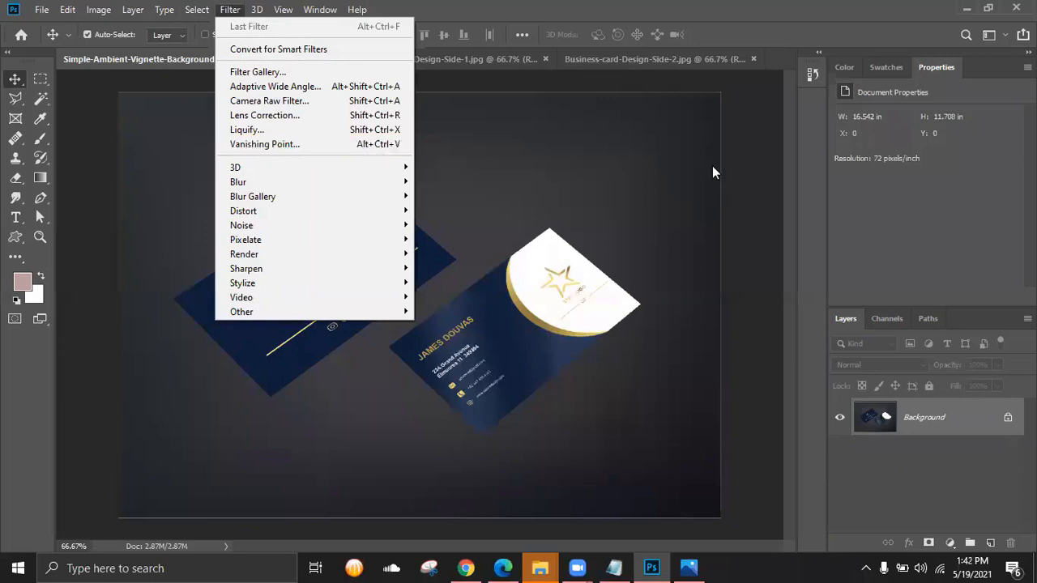
pyautogui.click(792, 199)
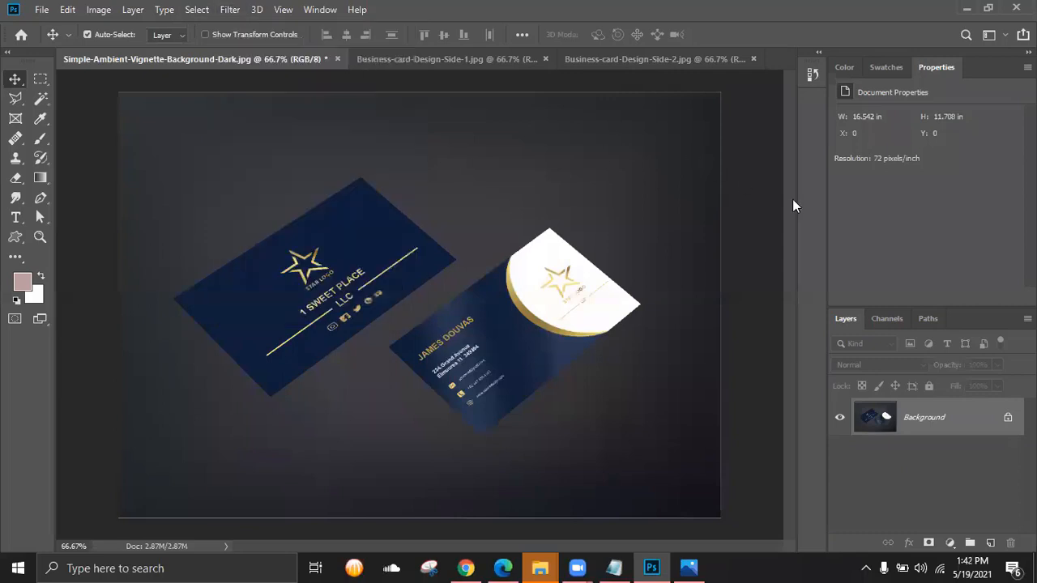
# - Save the mockup over the vignette JPEG, accepting the JPEG options
pyautogui.click(40, 10)
pyautogui.click(64, 165)
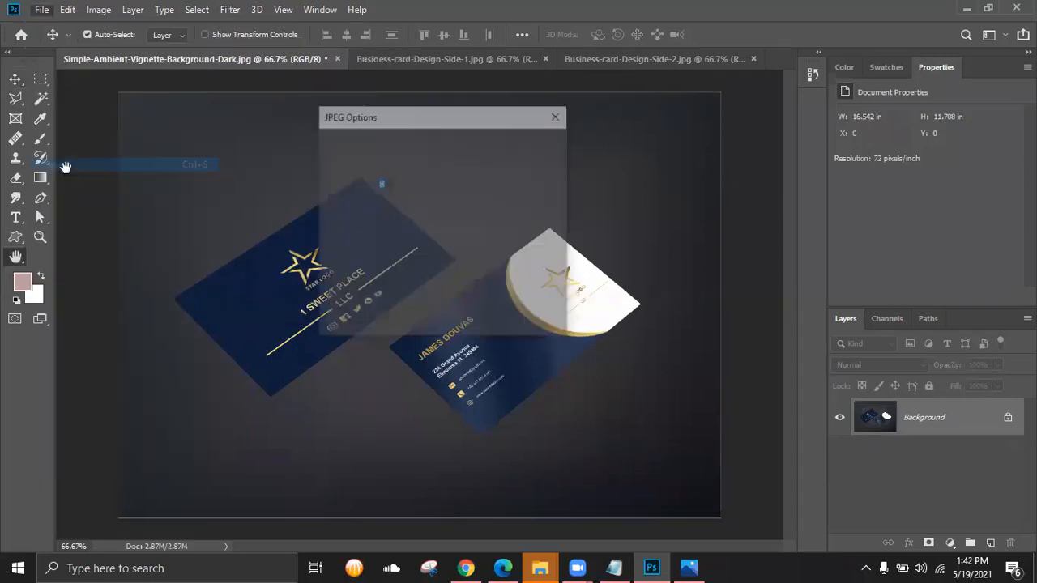
pyautogui.click(532, 146)
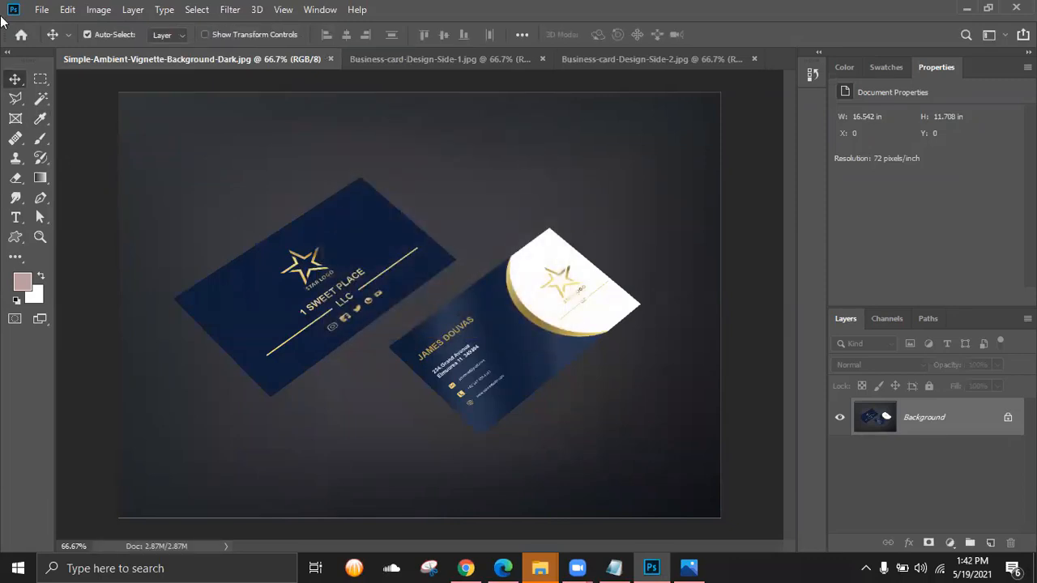
# - Open File > Export > Save for Web (Legacy) and start saving the JPEG
pyautogui.click(42, 10)
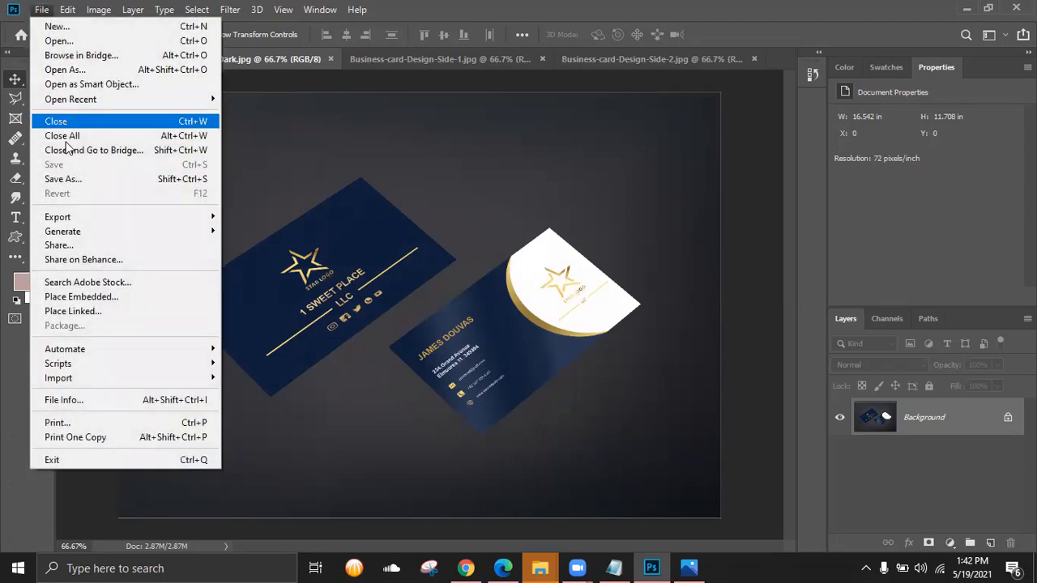
pyautogui.click(3, 47)
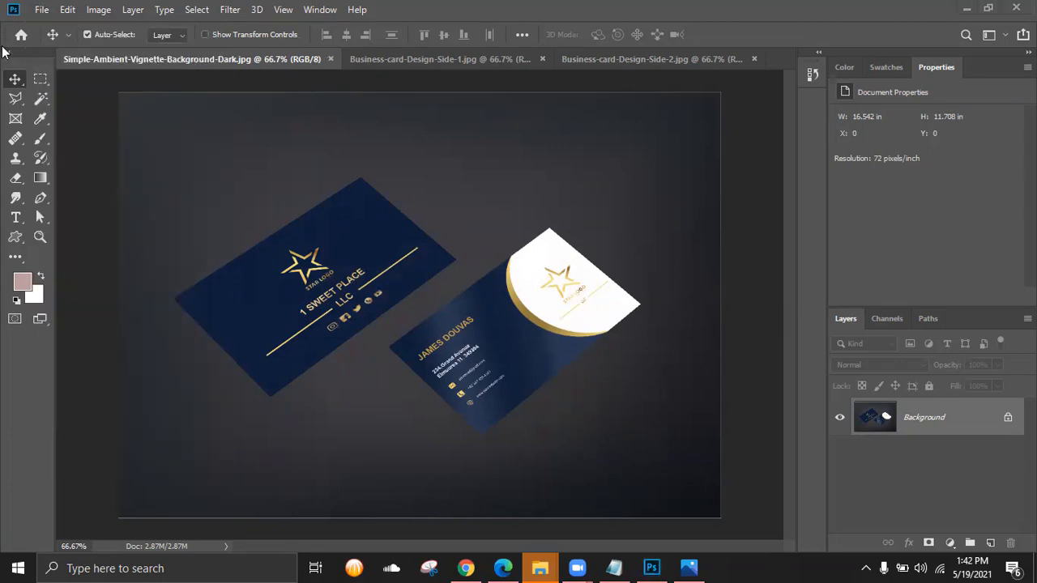
pyautogui.click(40, 9)
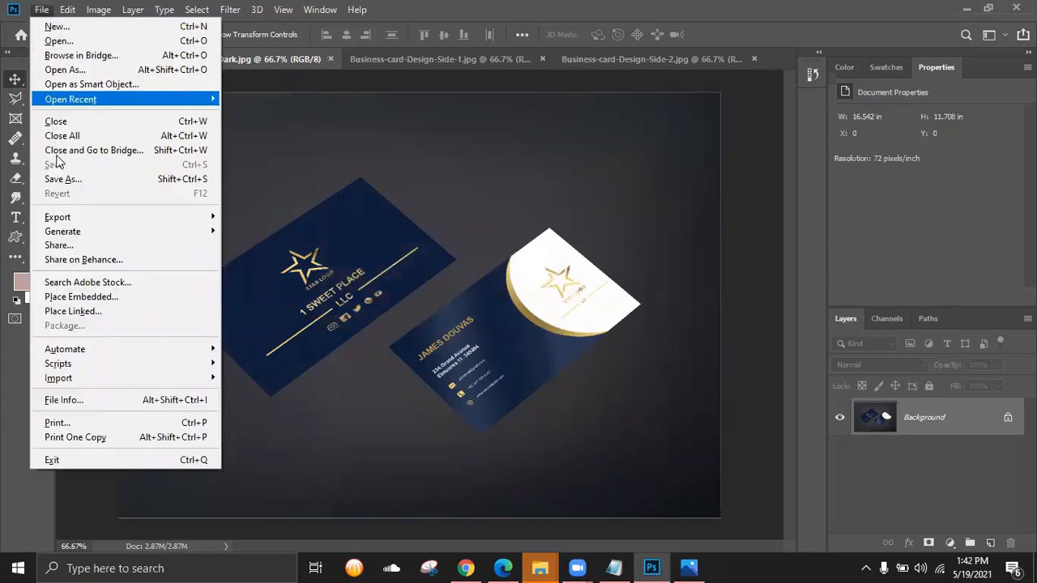
pyautogui.moveTo(76, 217)
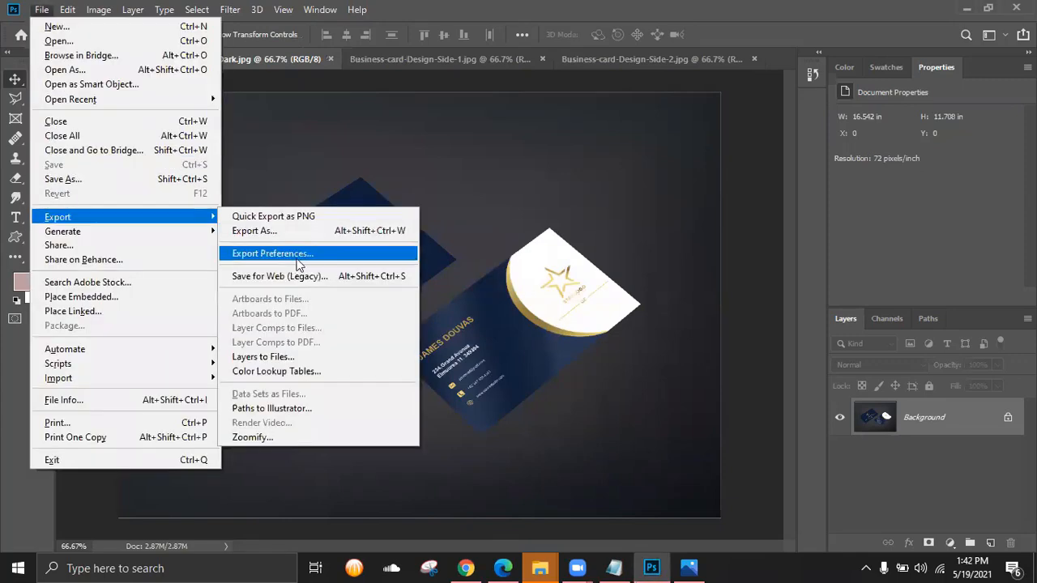
pyautogui.click(294, 276)
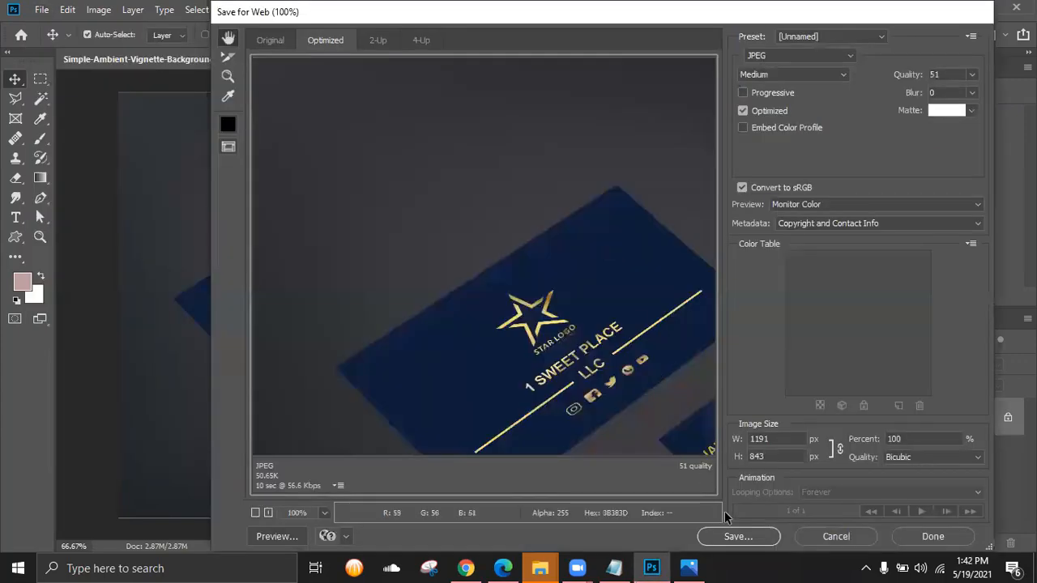
pyautogui.click(736, 536)
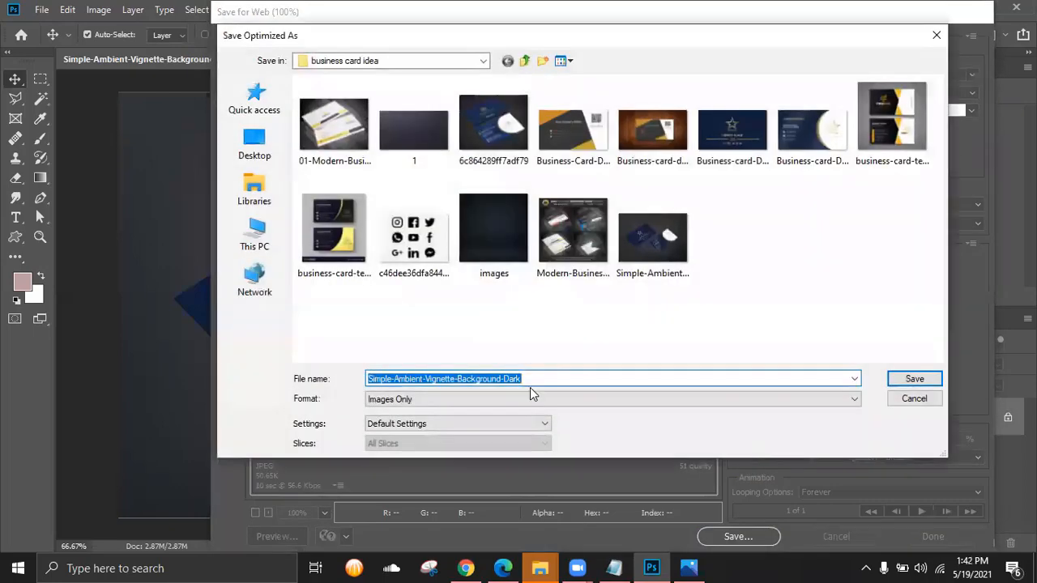
# - Name the web export Business-card-Design-with-Dark-background and save it
pyautogui.click(562, 378)
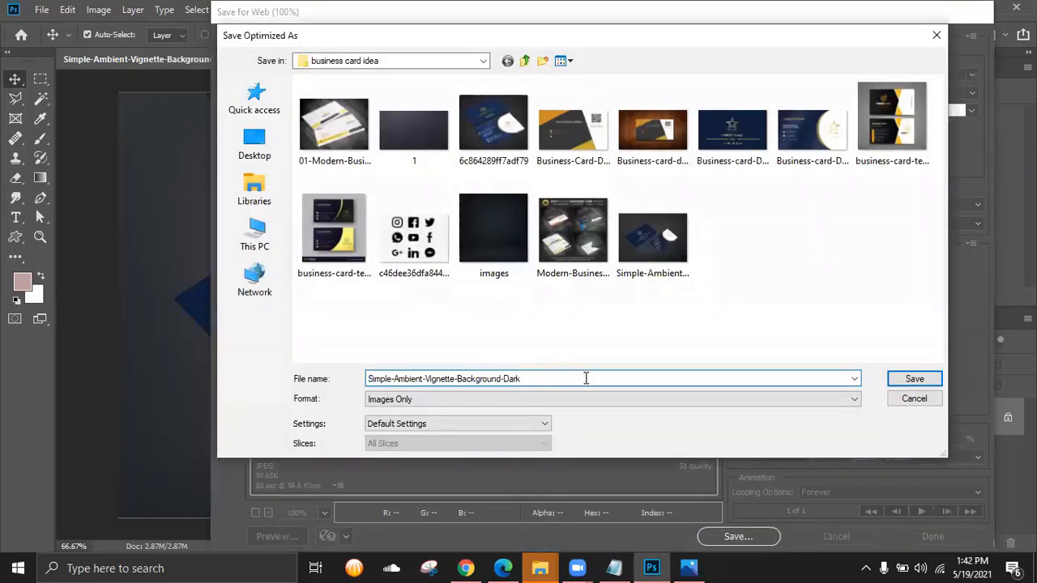
pyautogui.click(915, 397)
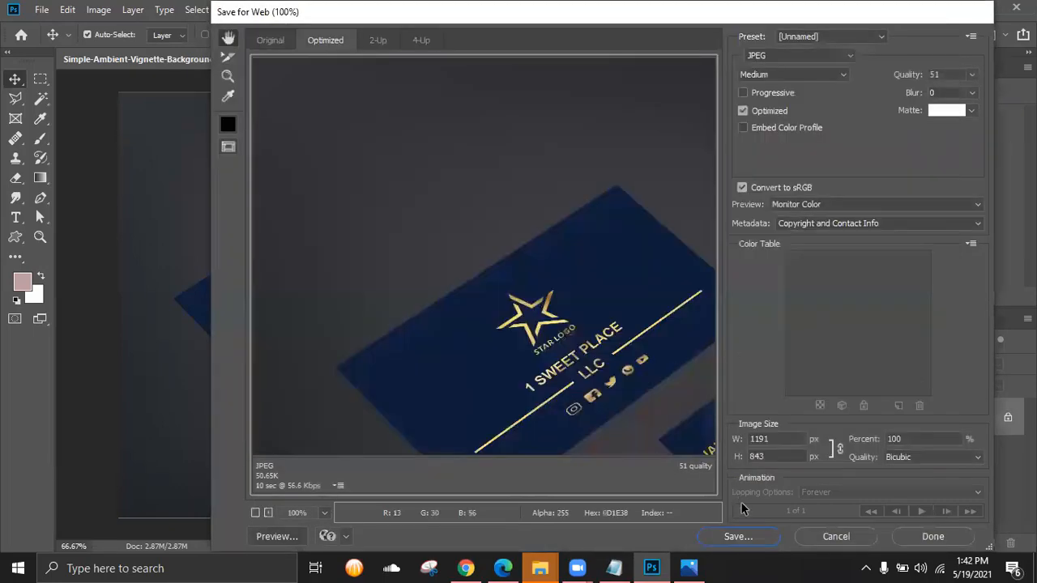
pyautogui.click(741, 536)
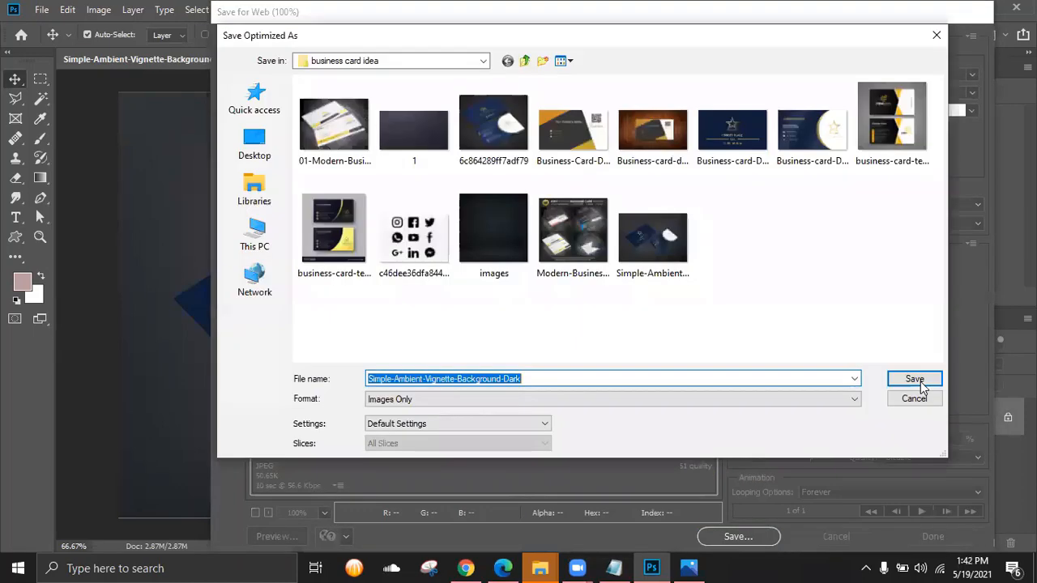
pyautogui.click(915, 379)
pyautogui.write('B')
pyautogui.press('BackSpace')
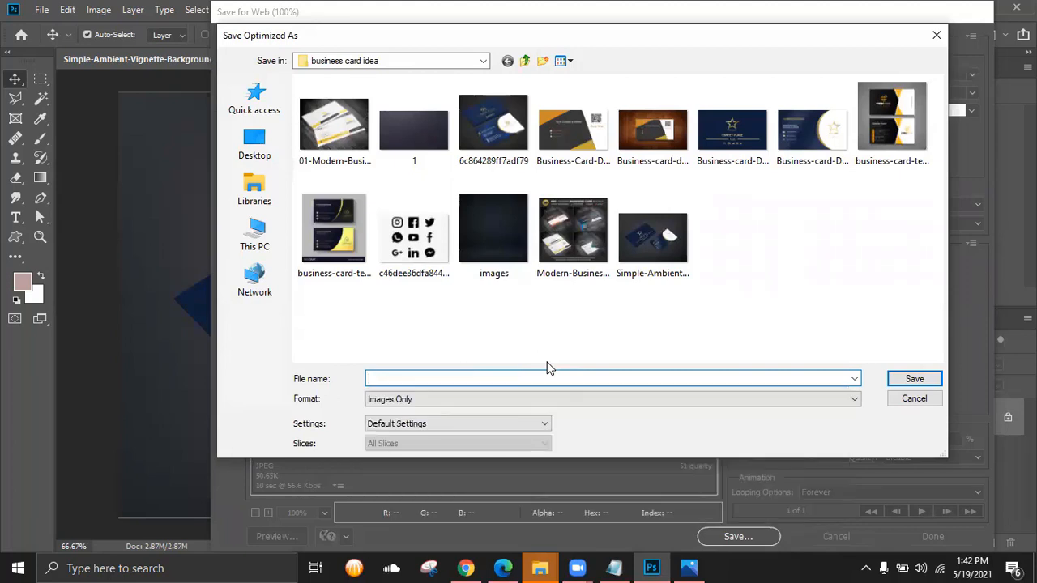
pyautogui.write('Busi')
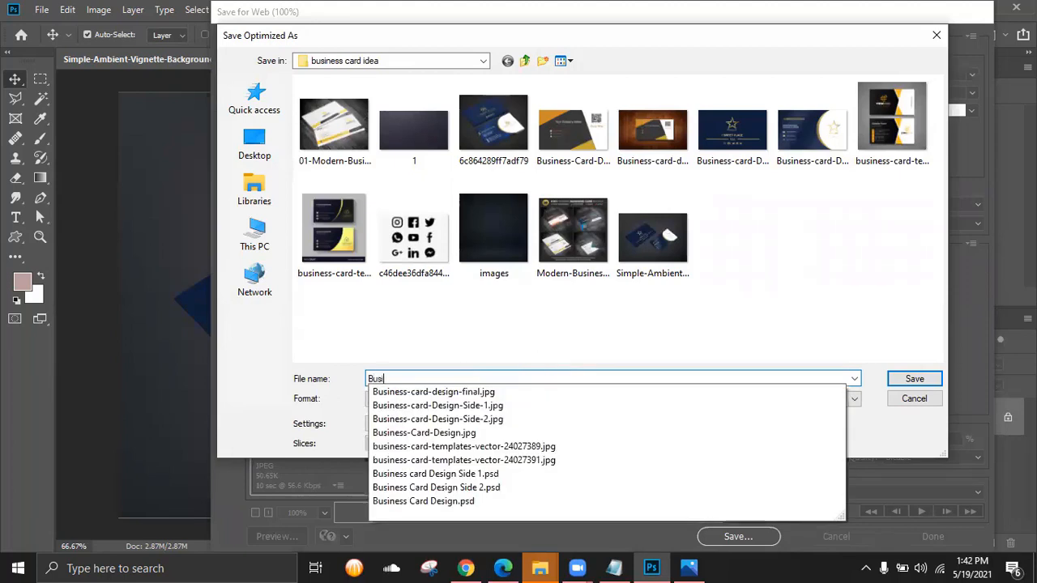
pyautogui.write('ness card ')
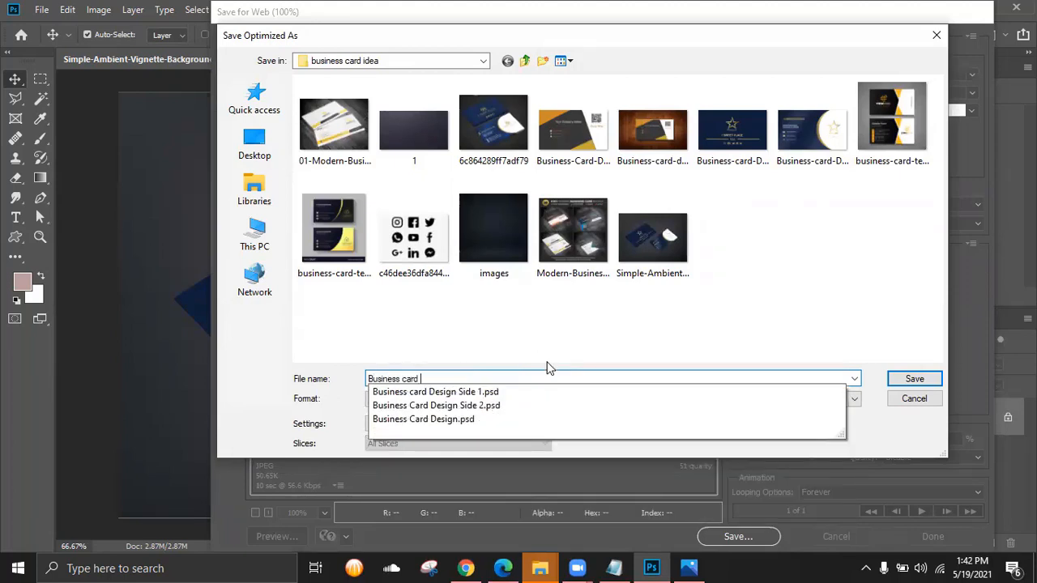
pyautogui.write('Design with backg')
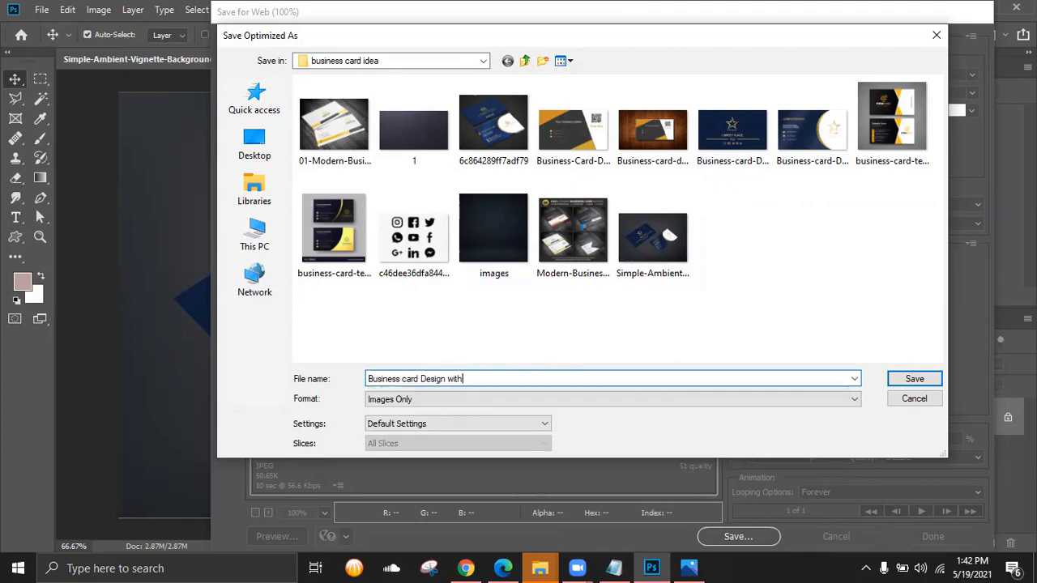
pyautogui.write('round Darl')
pyautogui.press('BackSpace')
pyautogui.press('BackSpace')
pyautogui.press('BackSpace')
pyautogui.write('ark')
pyautogui.click(907, 380)
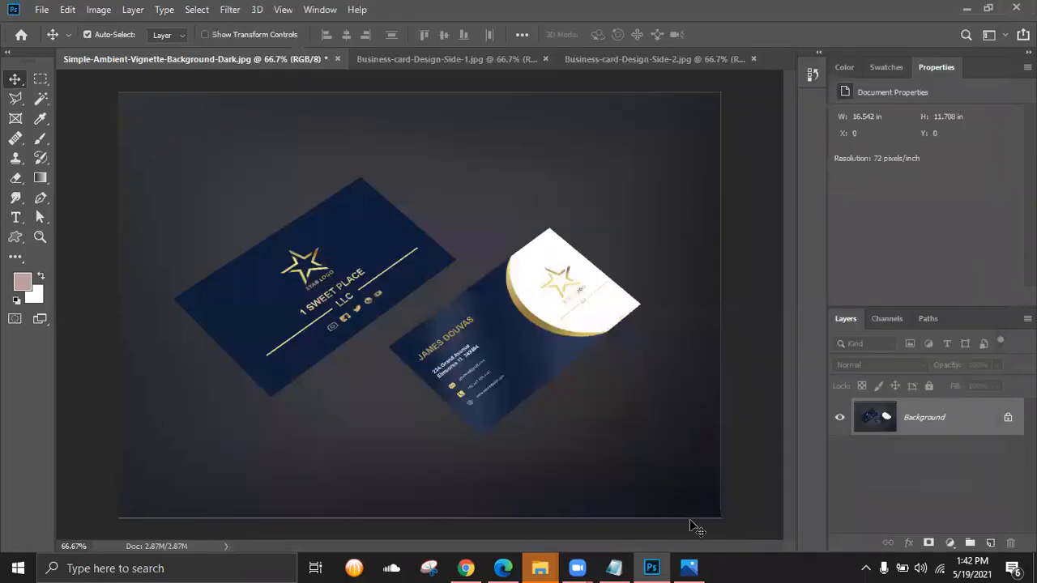
# - Open the exported Dark-background JPEG from the business card idea folder in Photos
pyautogui.click(552, 566)
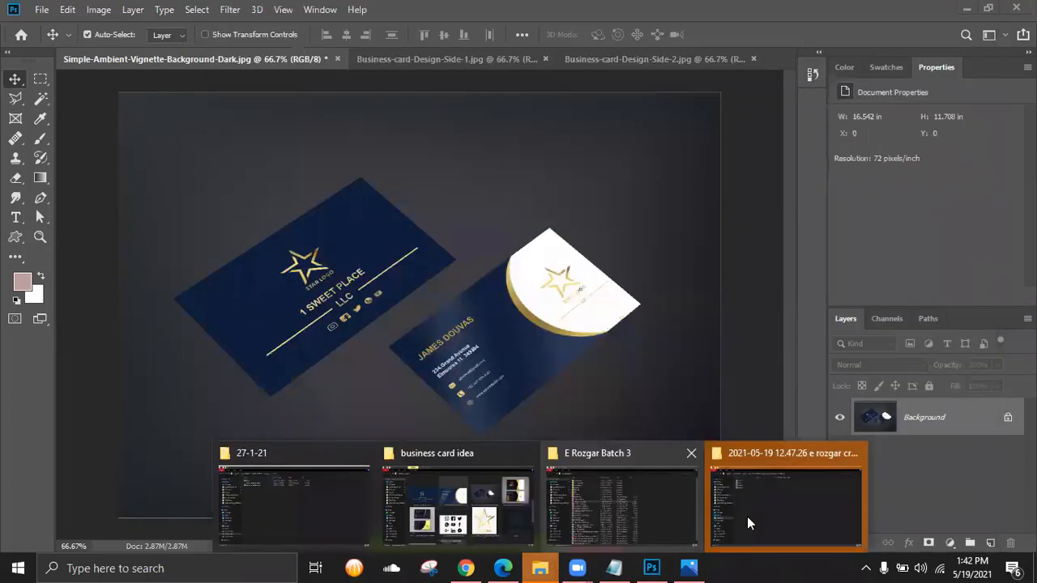
pyautogui.click(468, 502)
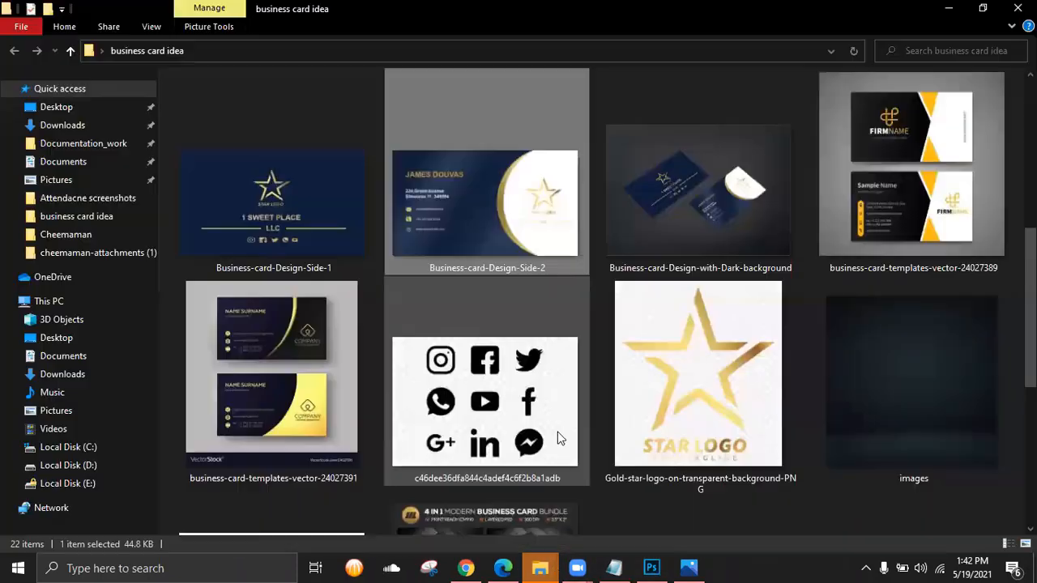
pyautogui.click(699, 180)
pyautogui.doubleClick(699, 182)
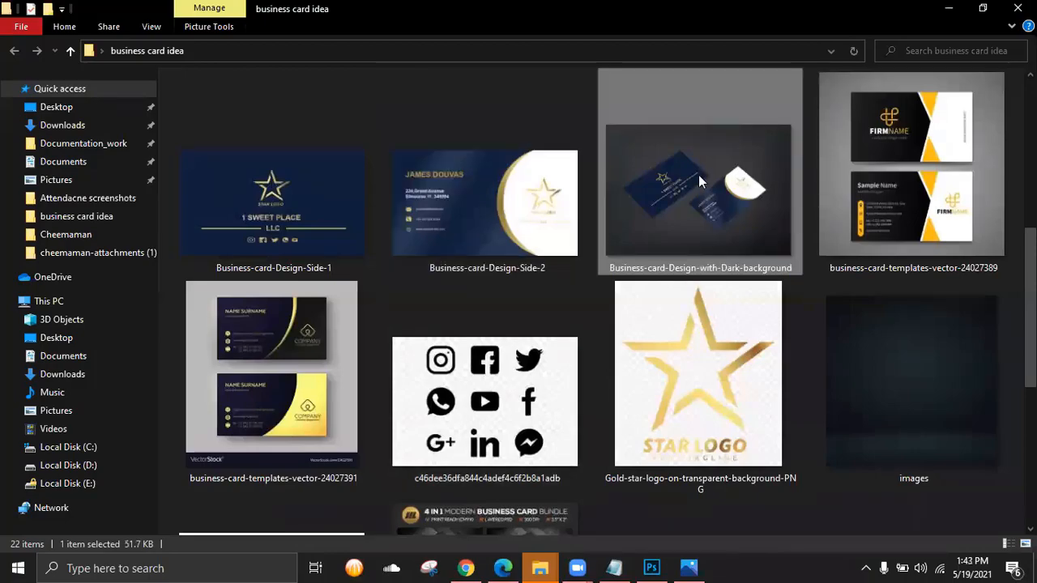